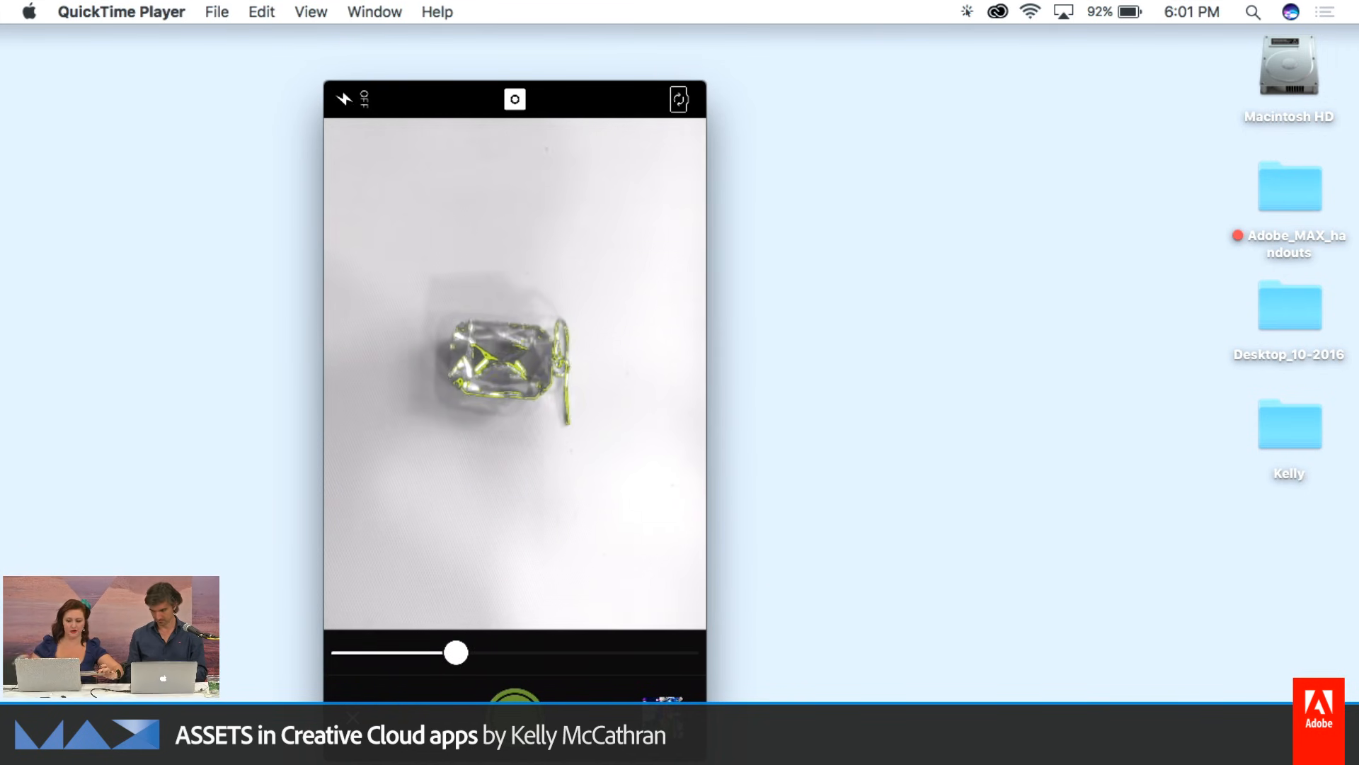
mouse_move(532, 412)
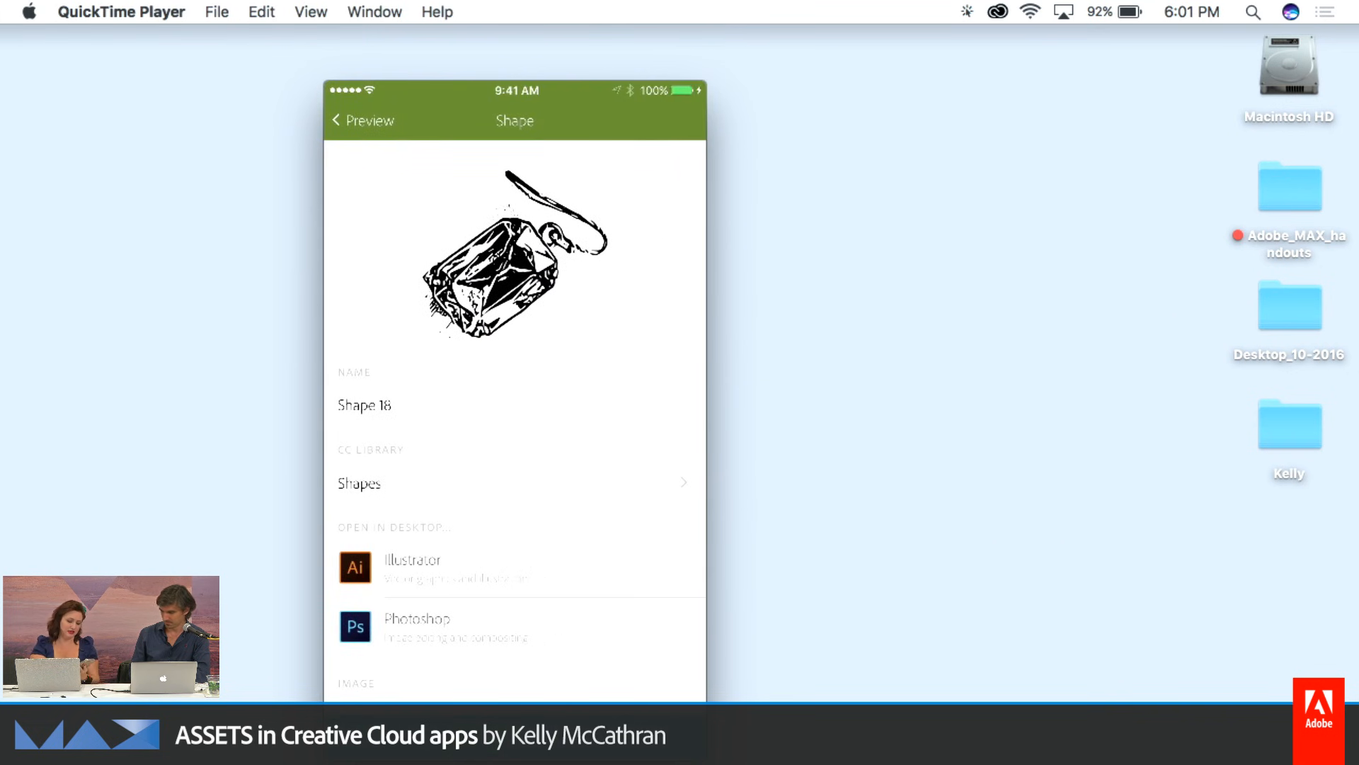
mouse_move(396, 437)
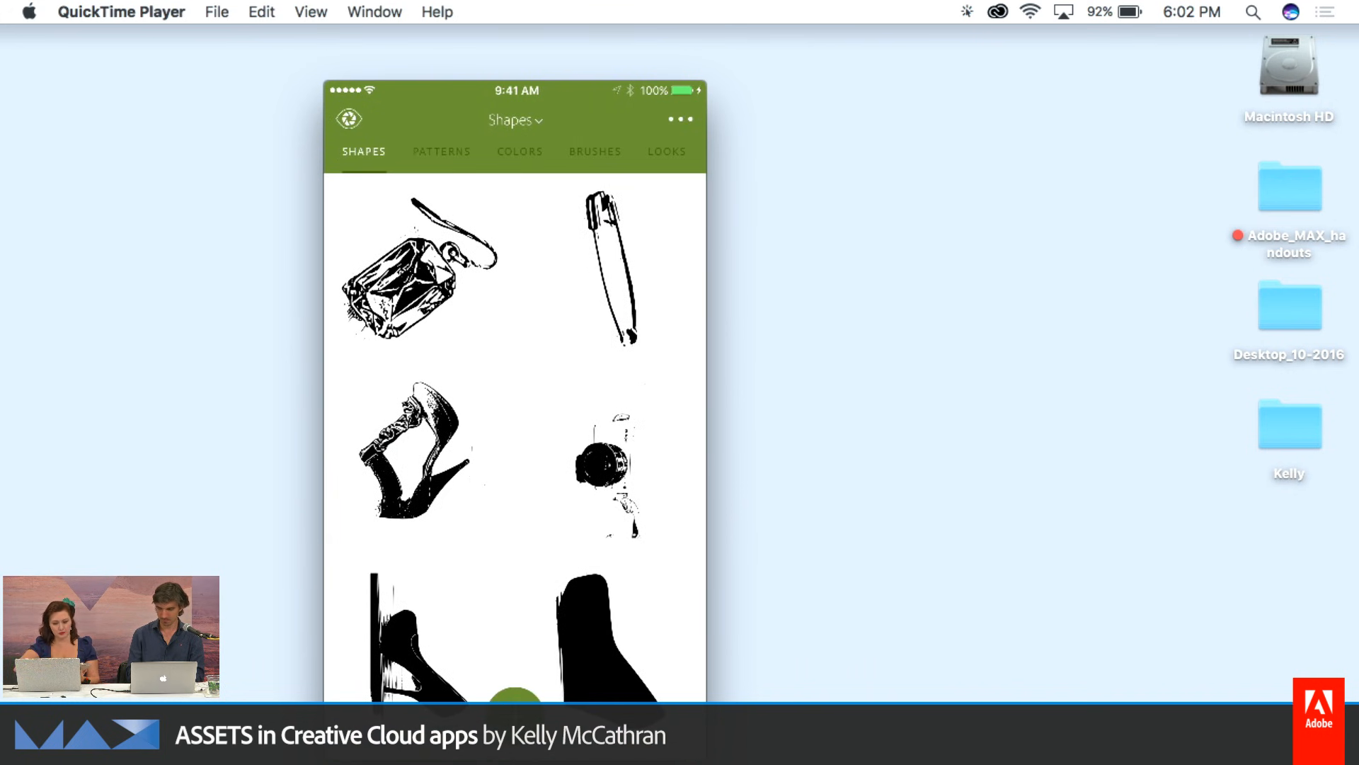
Switch to InDesign CC and fit its application window to the screen
key(super+Tab)
key(super+Tab)
key(super+Tab)
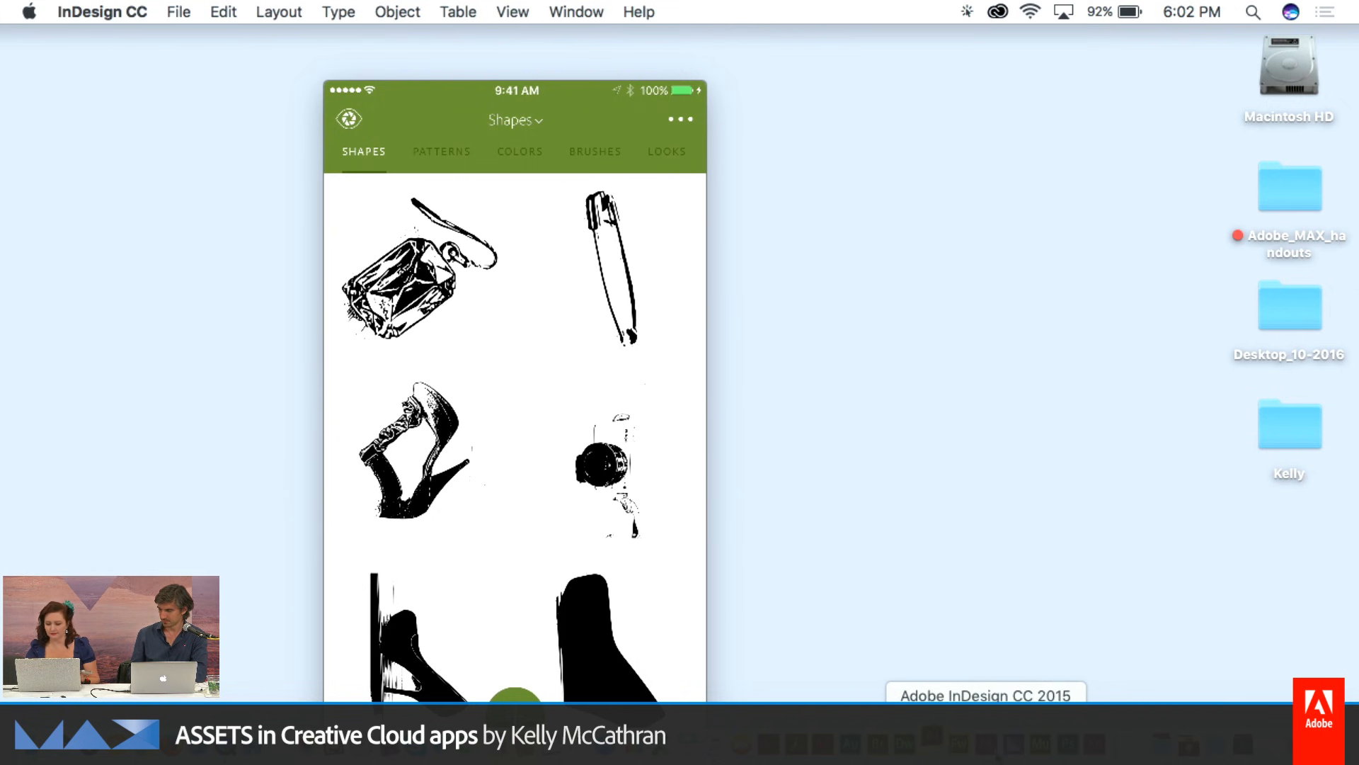
click(986, 744)
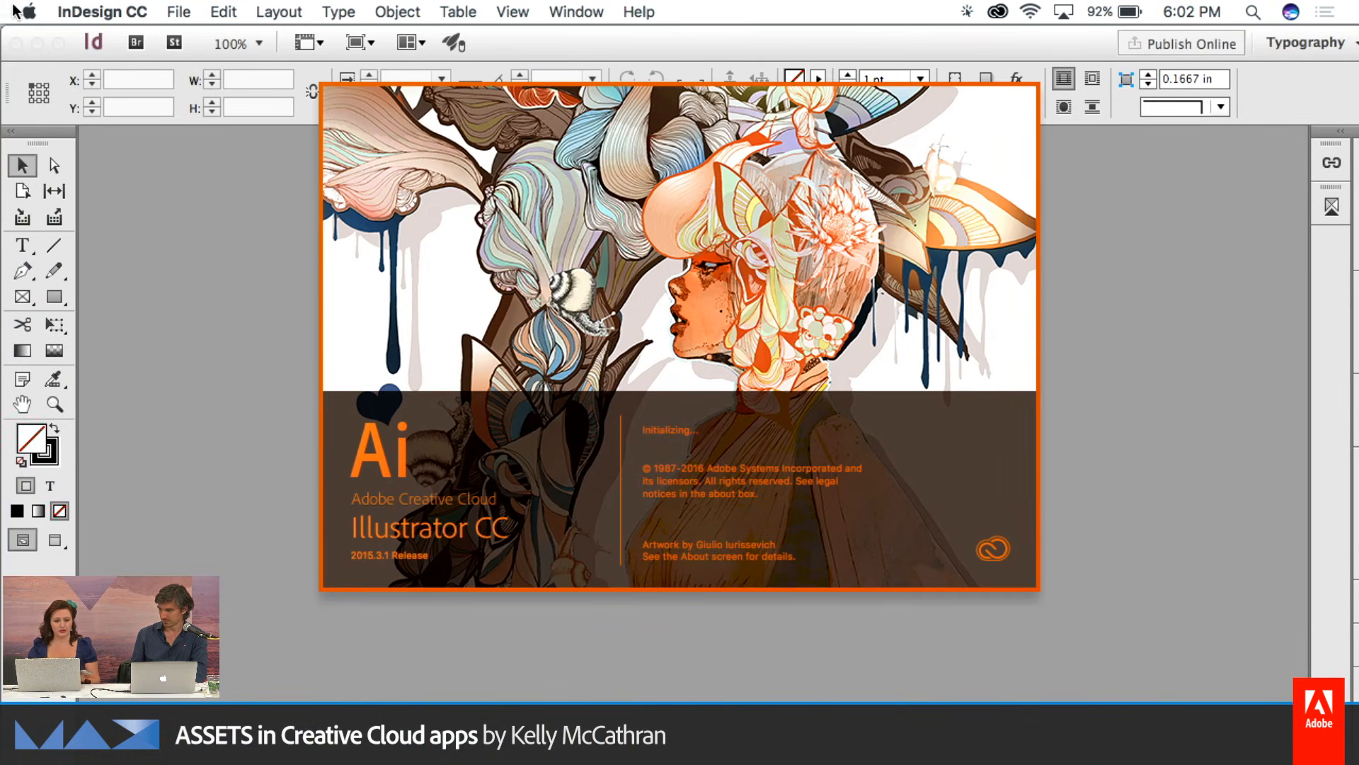
click(65, 42)
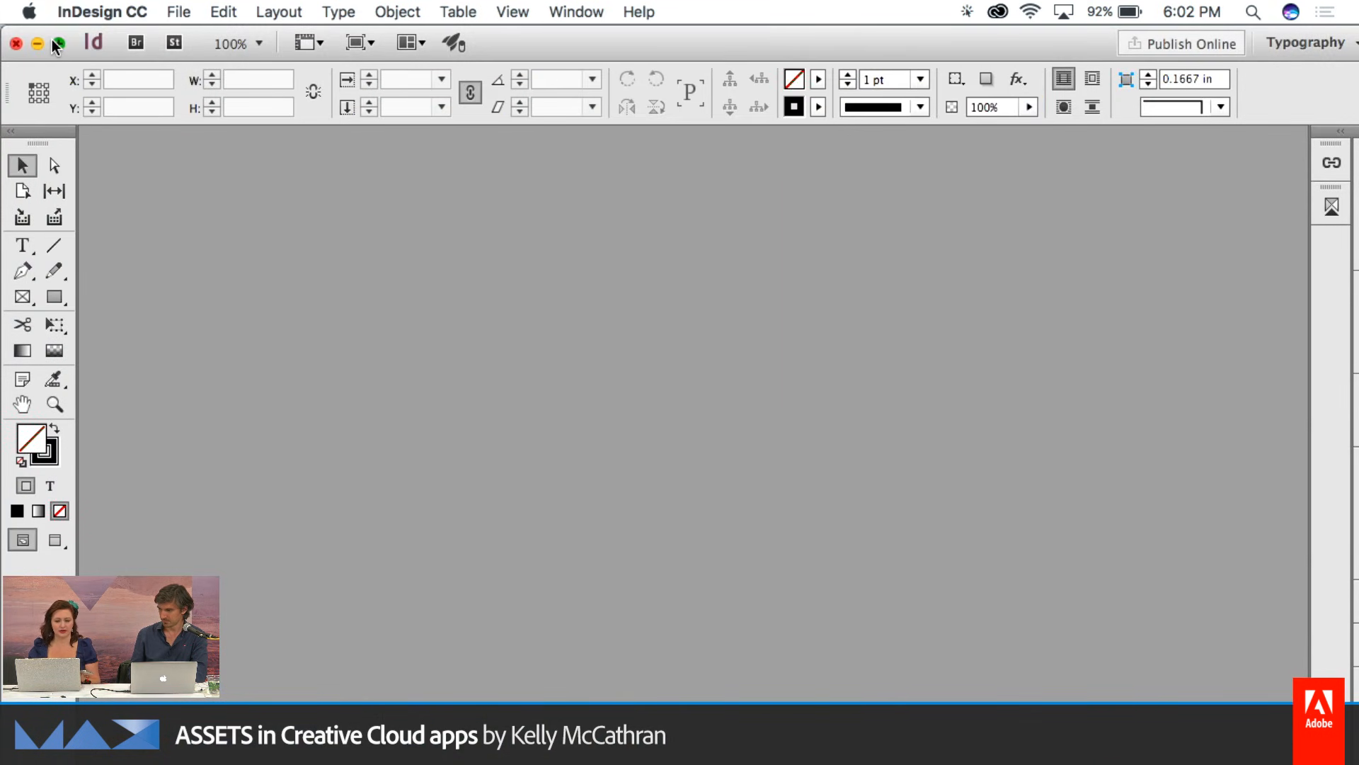
click(58, 44)
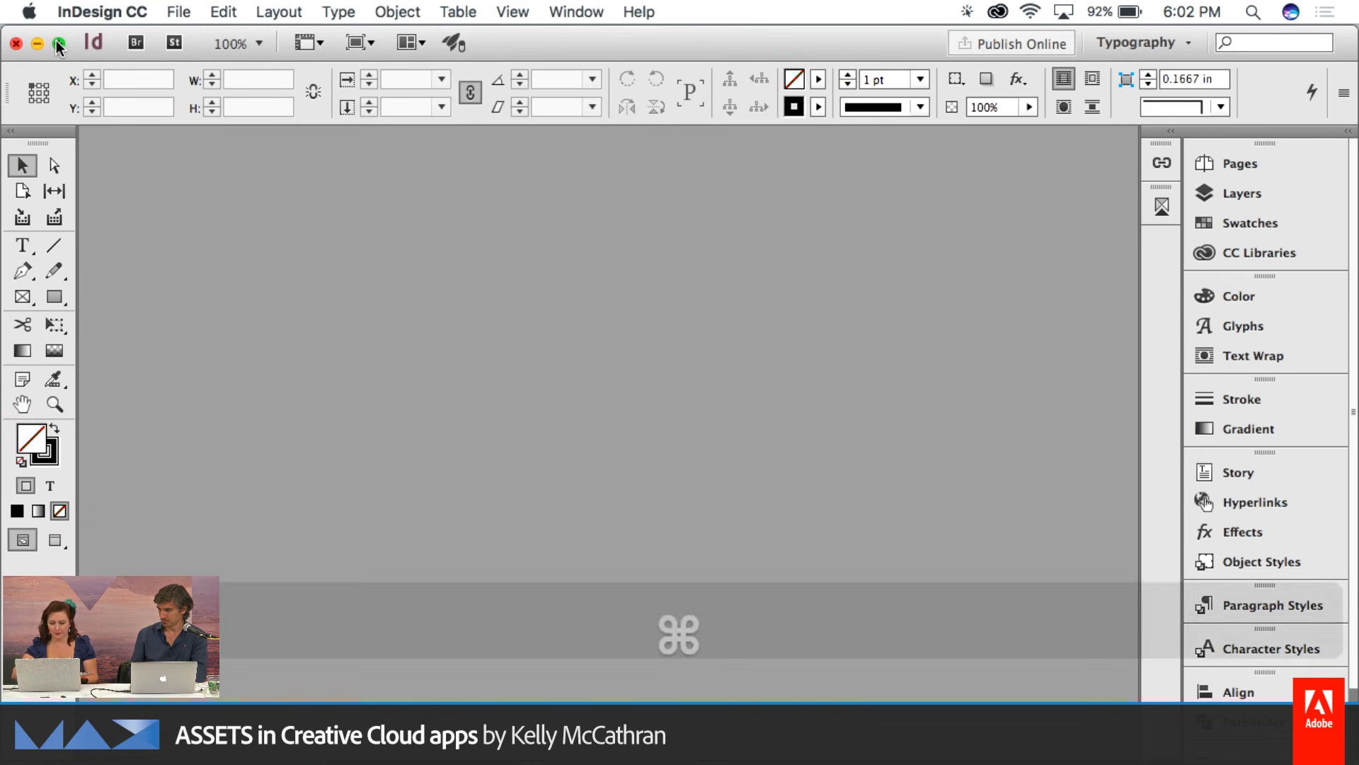
Create a one-page print document from the letter 1in preset with the primary text frame turned off
key(super+n)
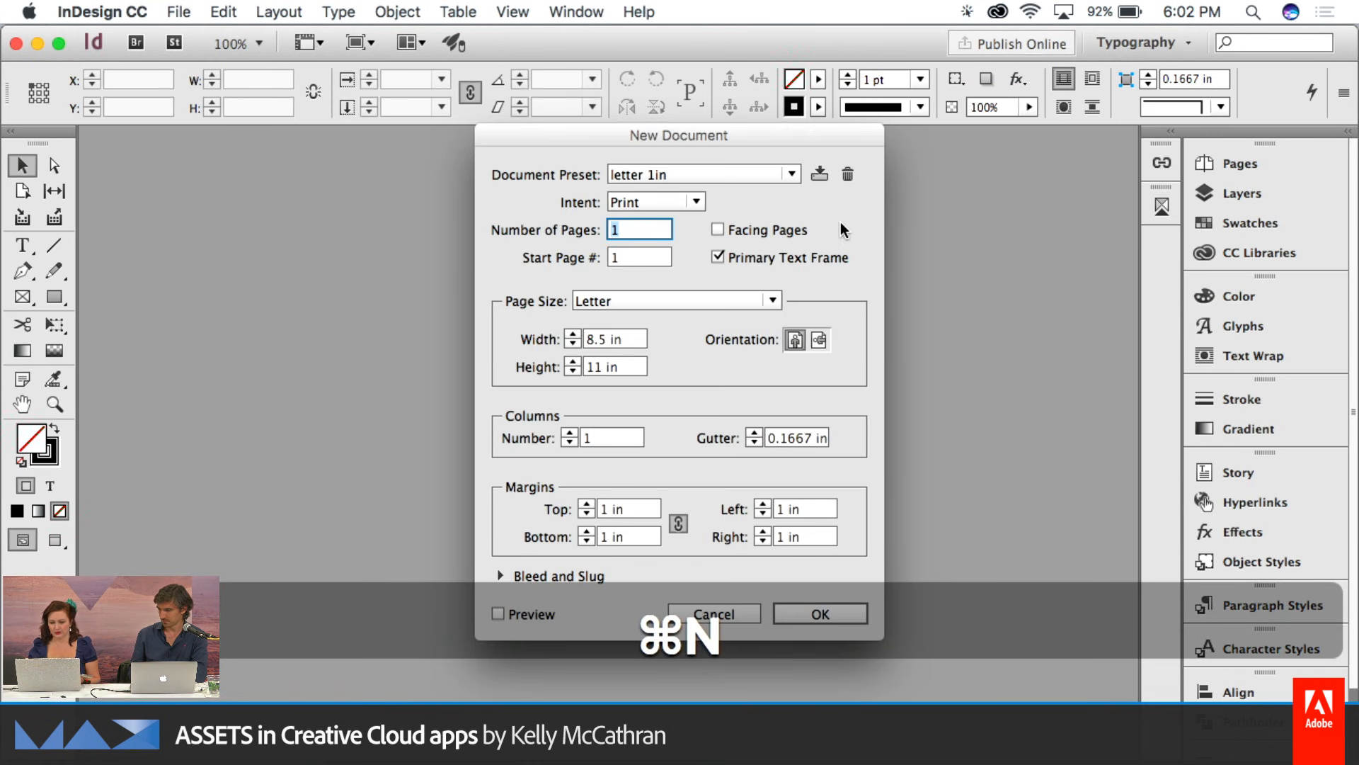
click(809, 261)
click(820, 613)
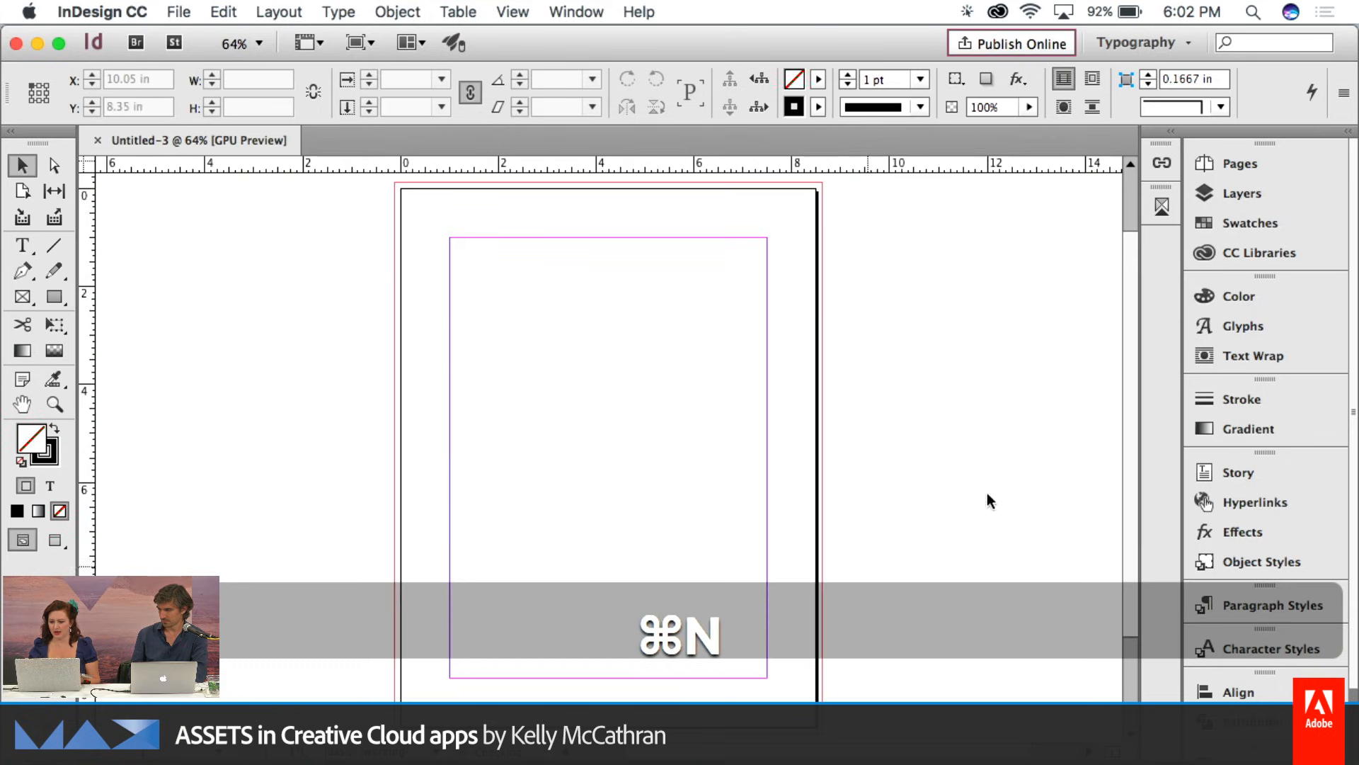
Place the Ear graphic from the Shapes Creative Cloud library in the upper half of the page, about 2.92 by 2.66 in
click(1280, 245)
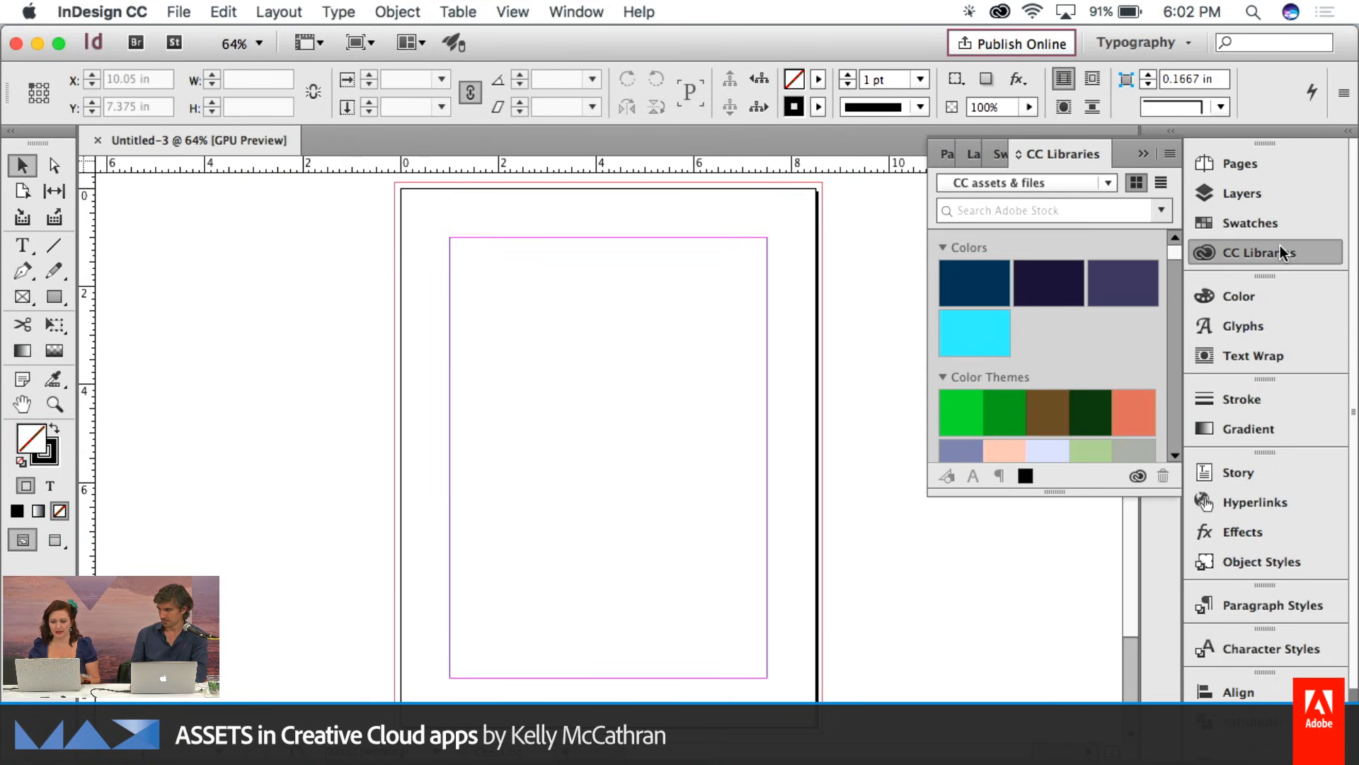
click(1048, 186)
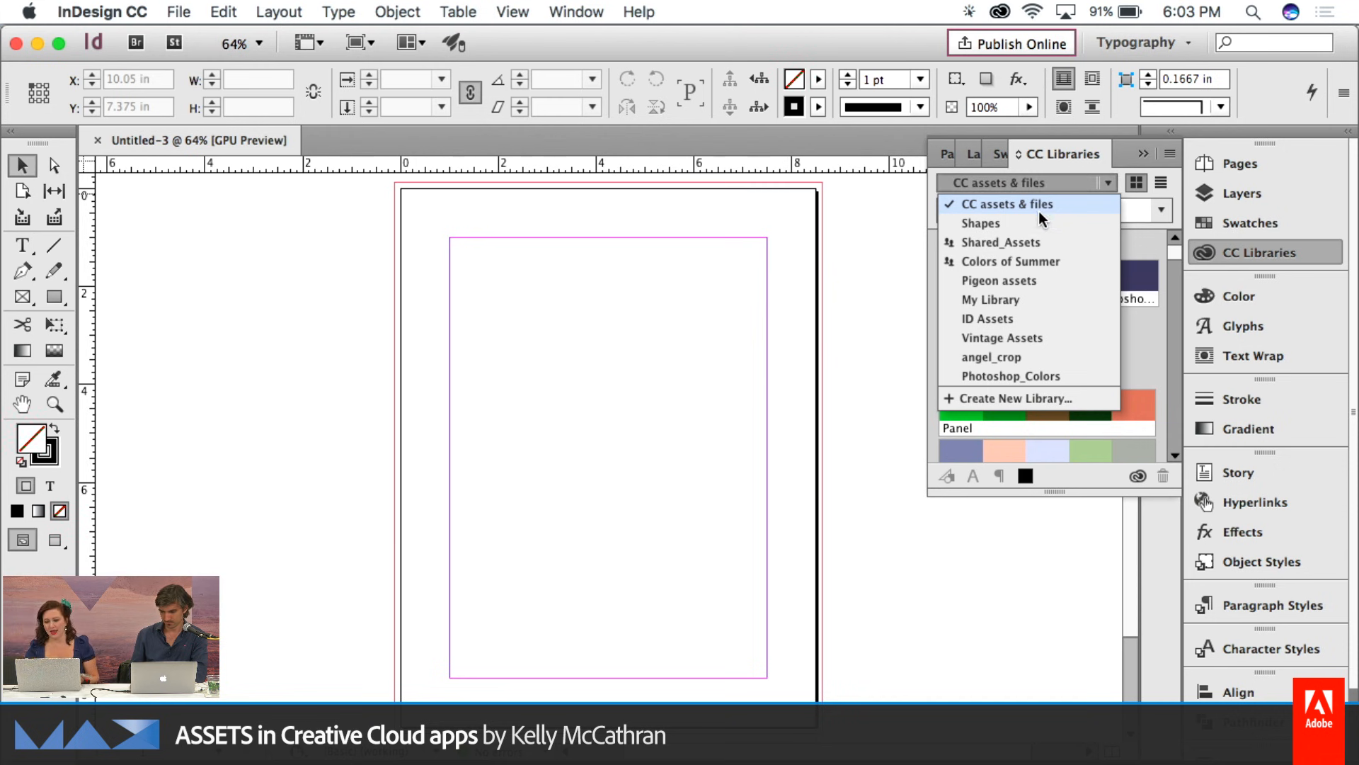
click(1034, 224)
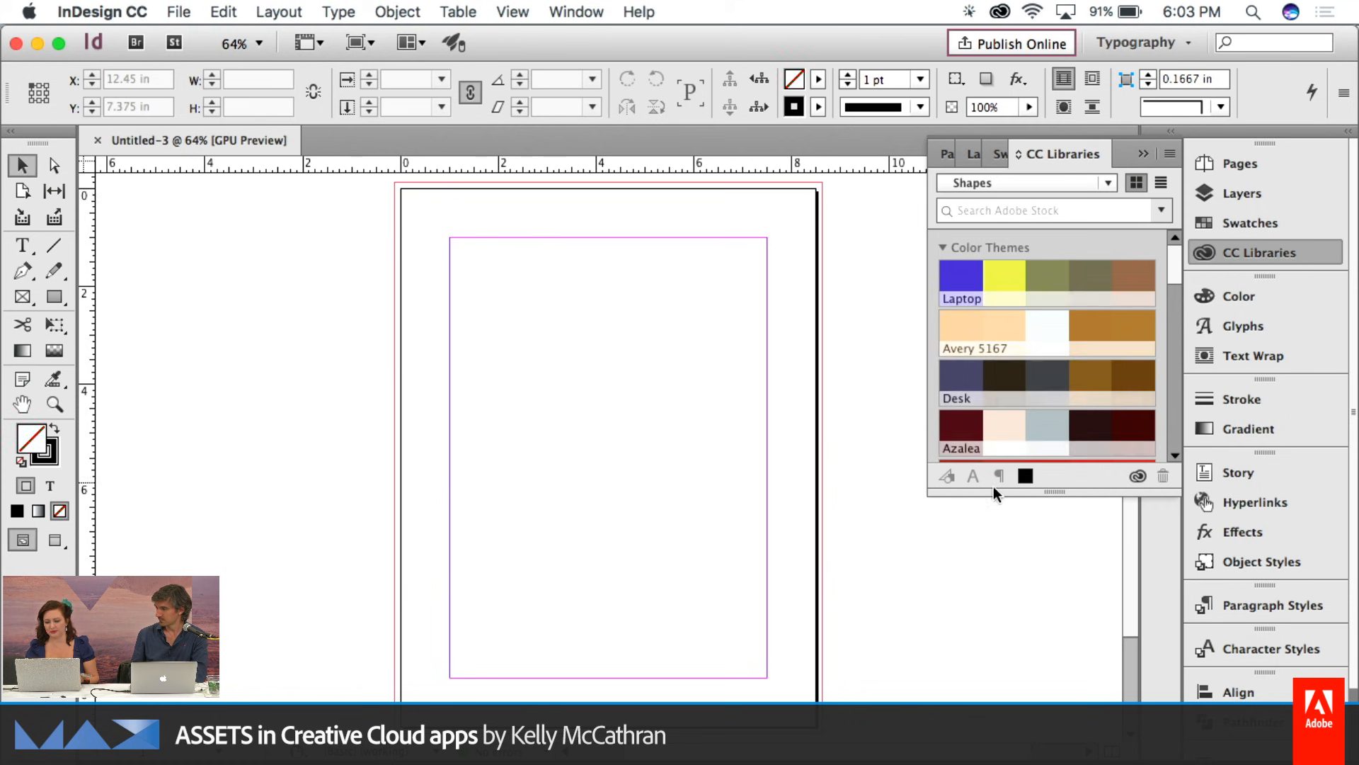
drag(995, 493, 995, 708)
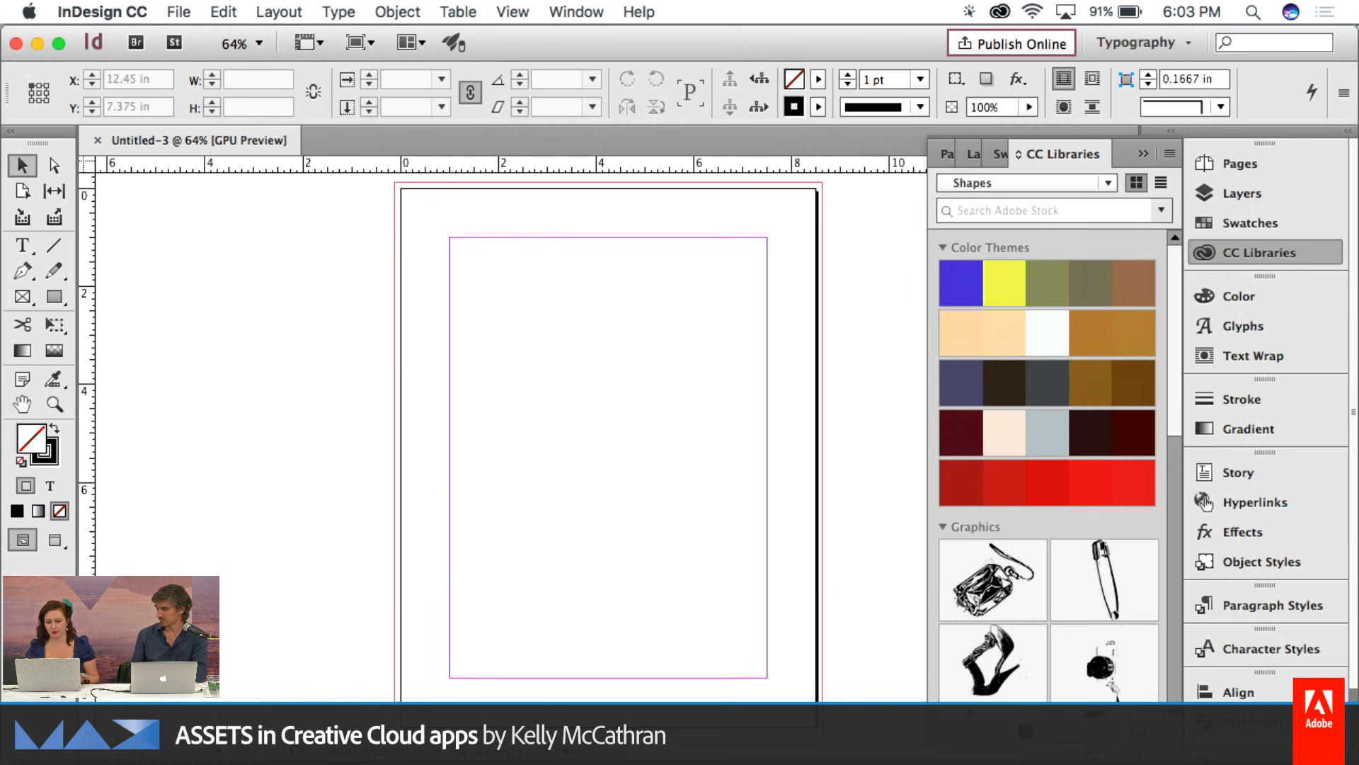
drag(992, 577, 483, 362)
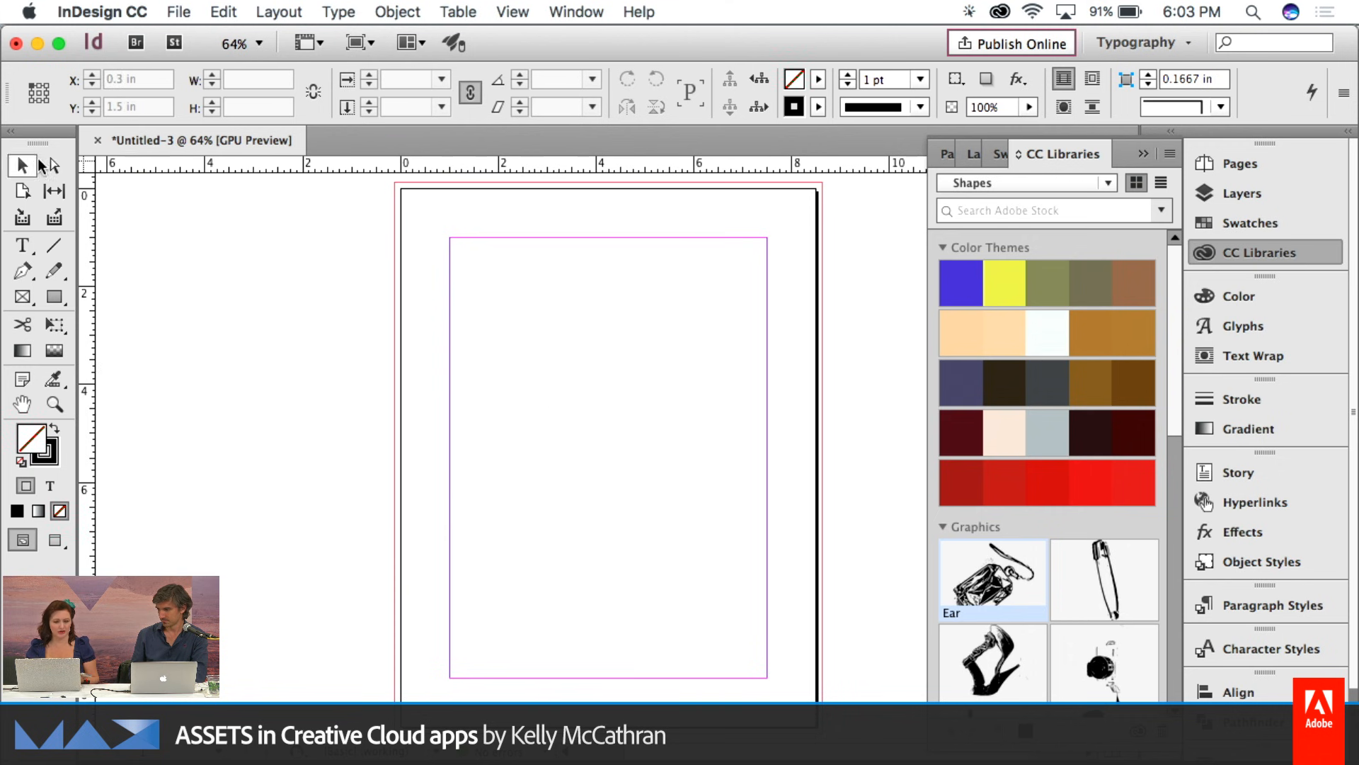
drag(531, 301, 644, 430)
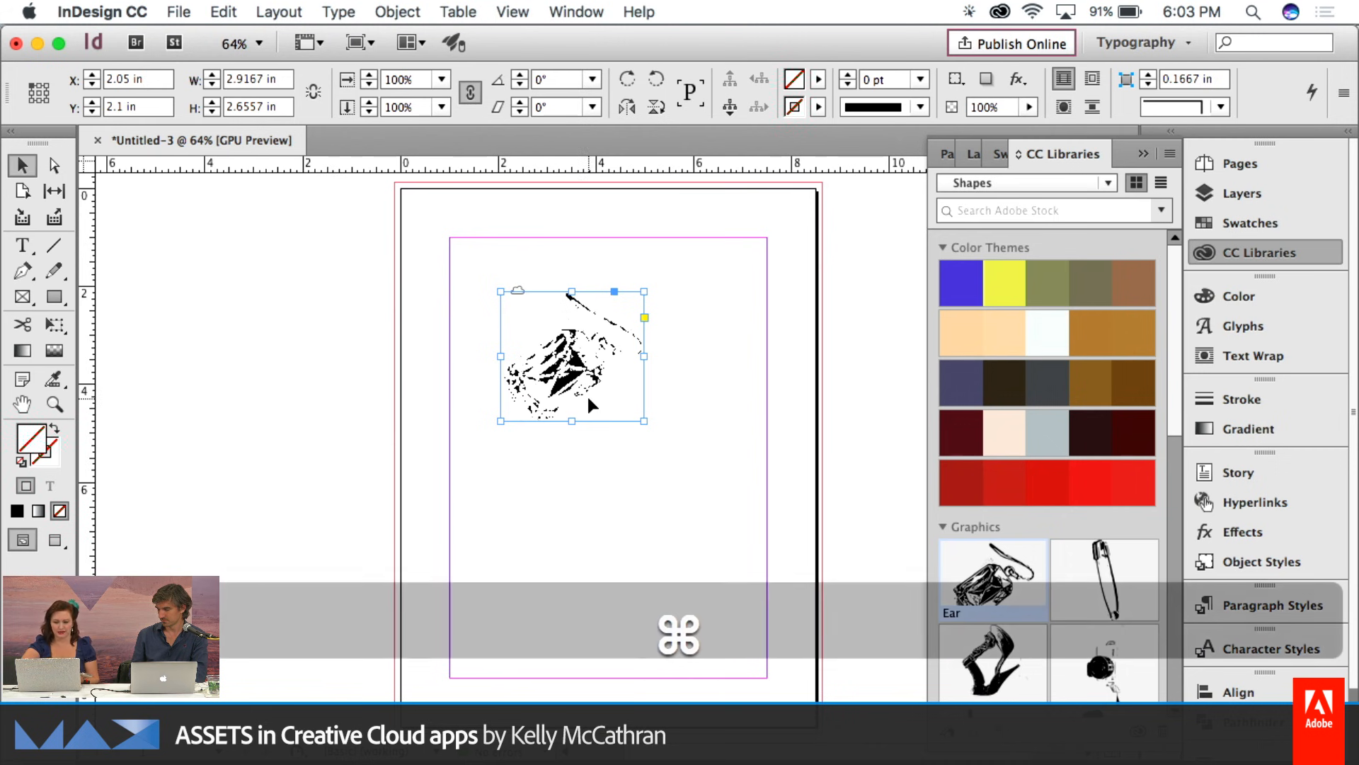
Switch to Illustrator and create a 6 by 4 in landscape CMYK document with one artboard and 0.125 in bleed
key(super+Tab)
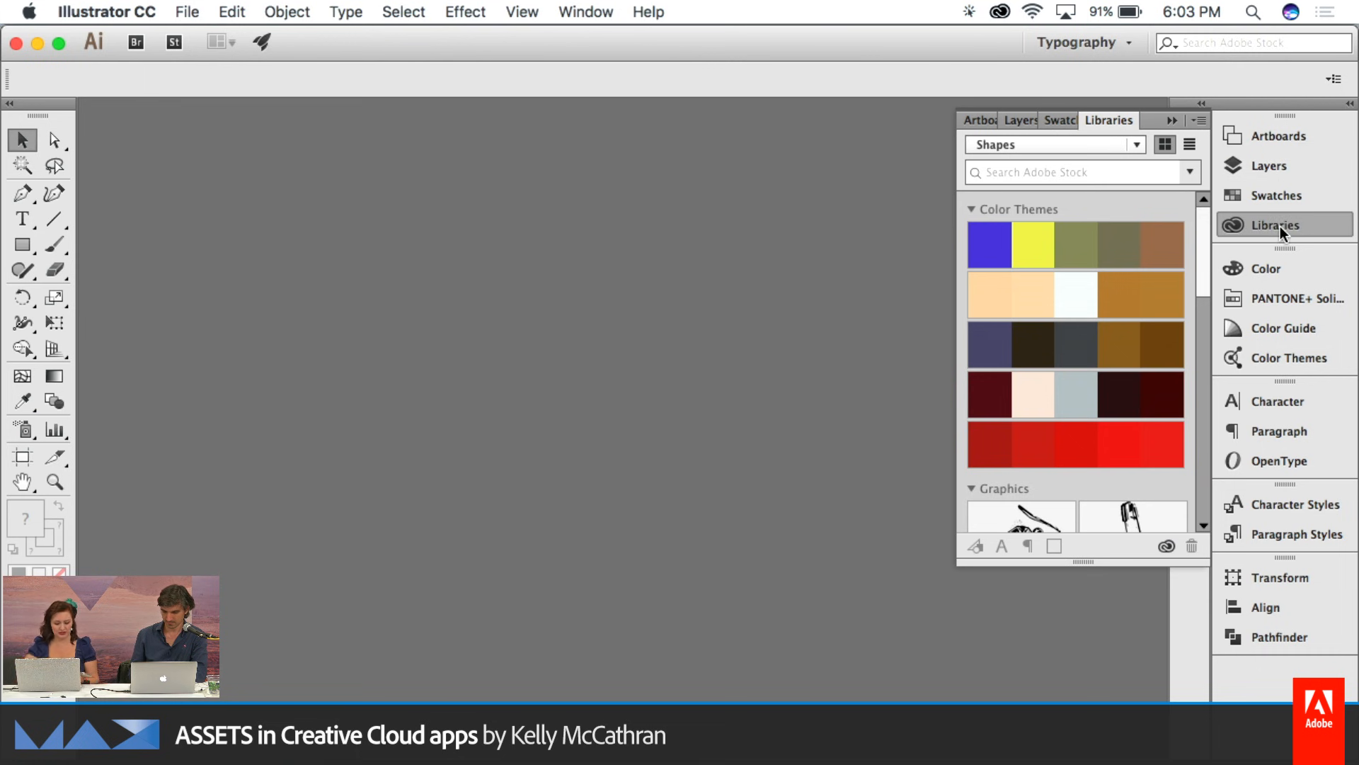
key(super+Tab)
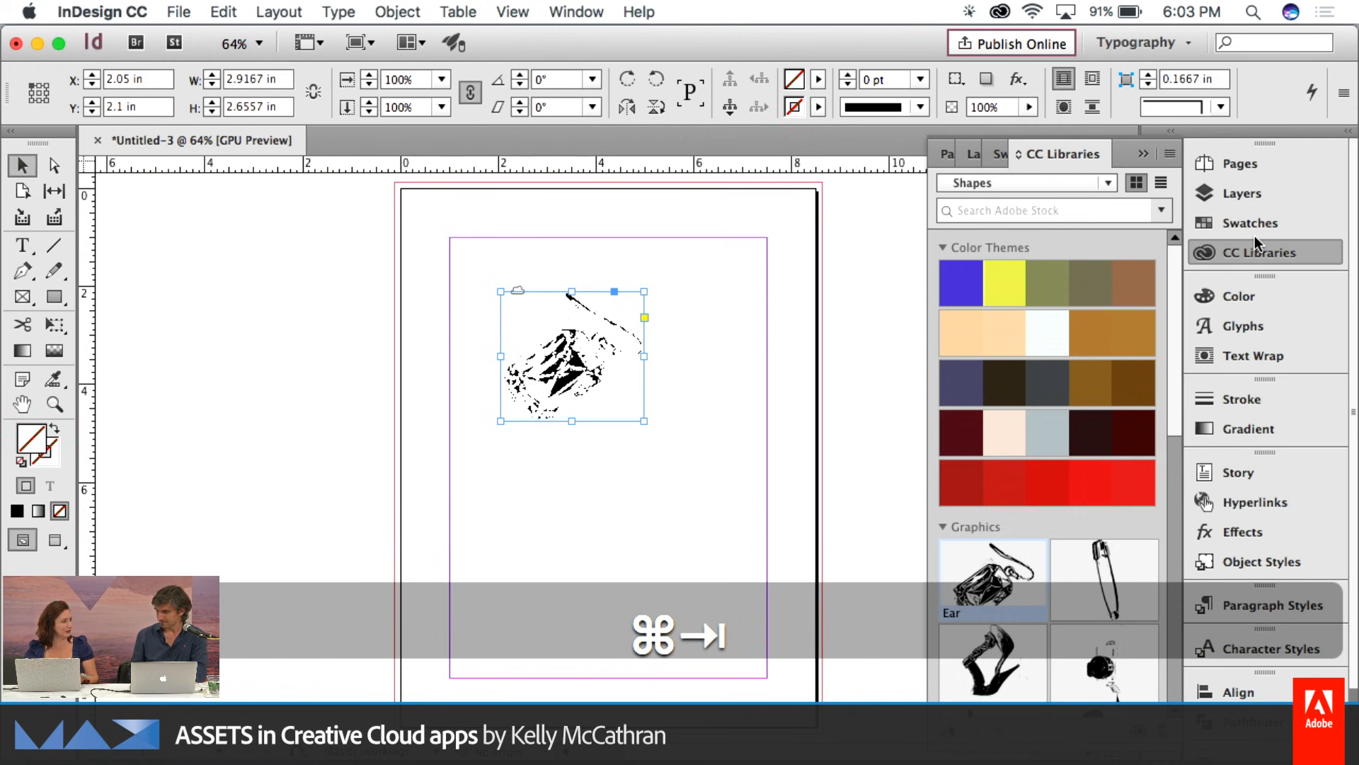
key(super+Tab)
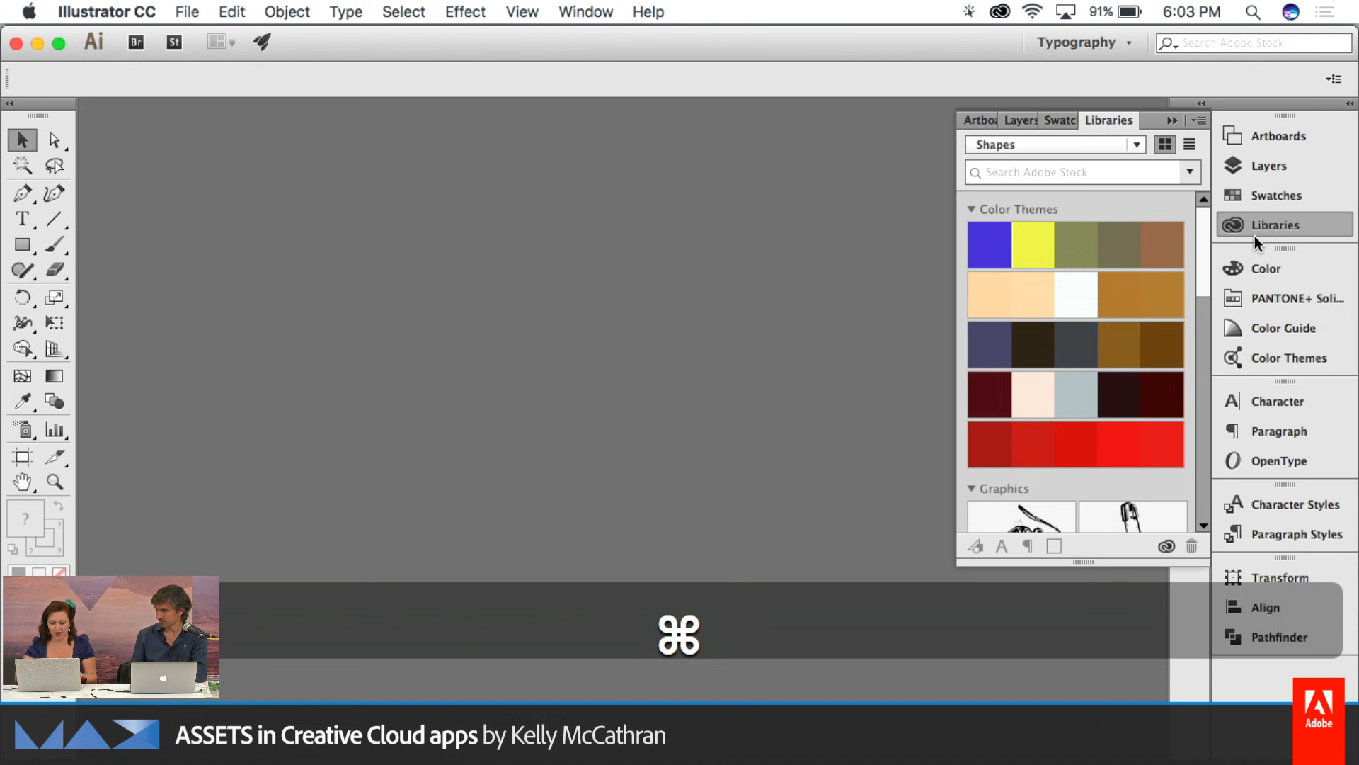
key(super+n)
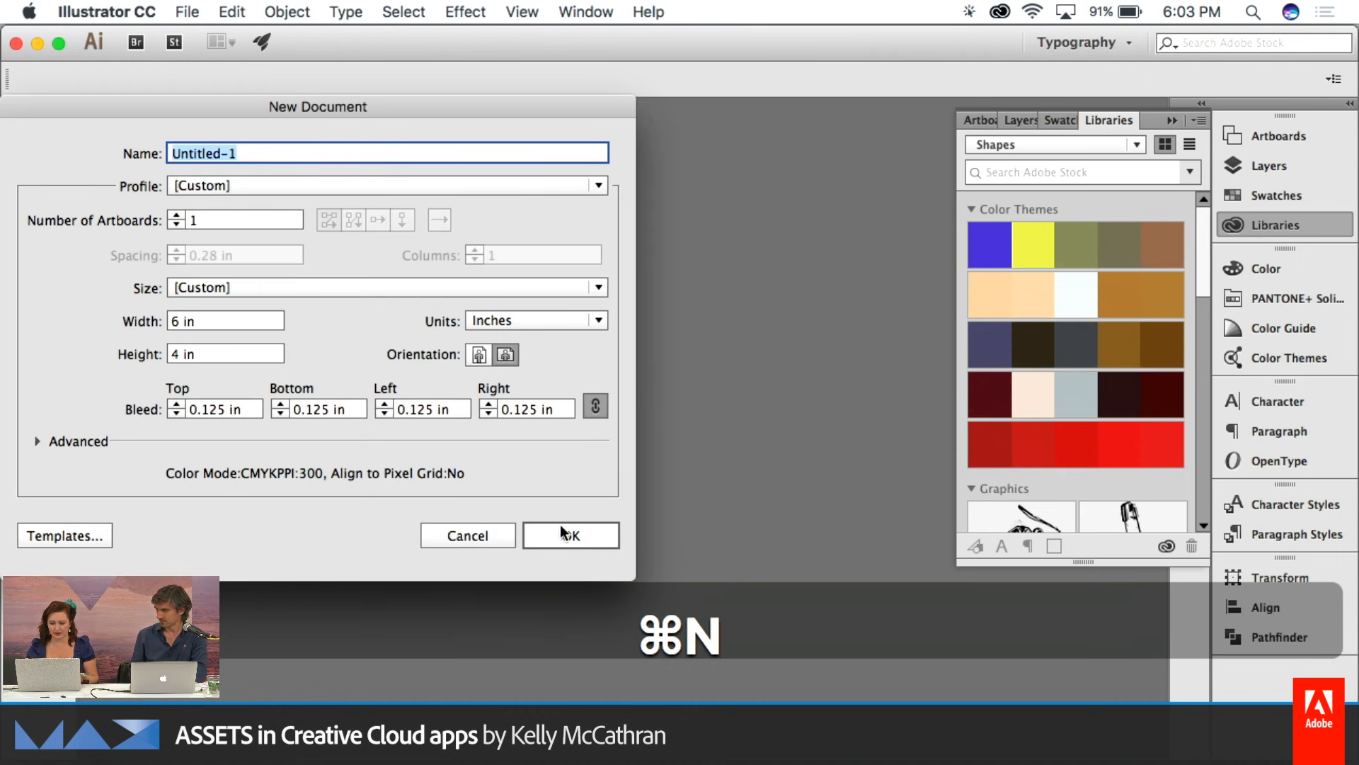
click(566, 535)
Place the Ear graphic from the Shapes library on the artboard and isolate its group for editing
click(1264, 221)
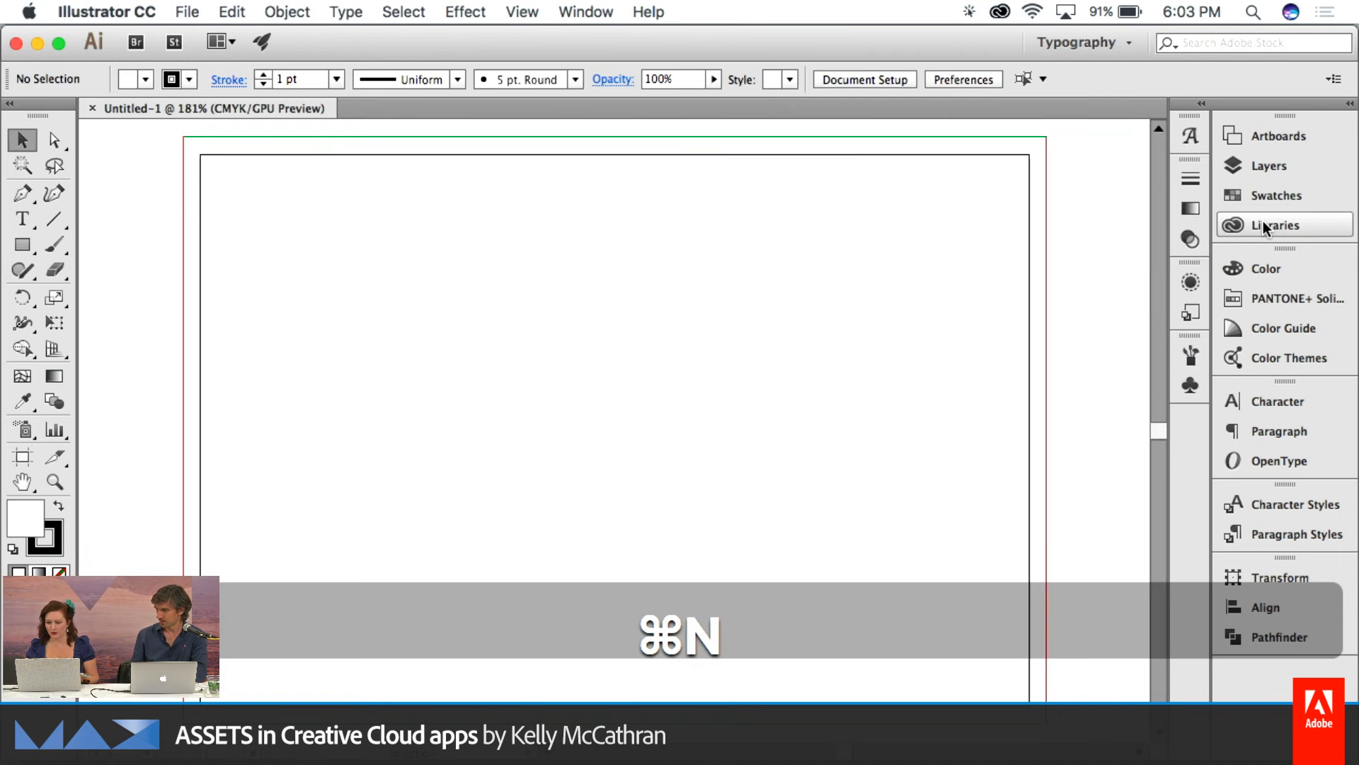
click(1263, 221)
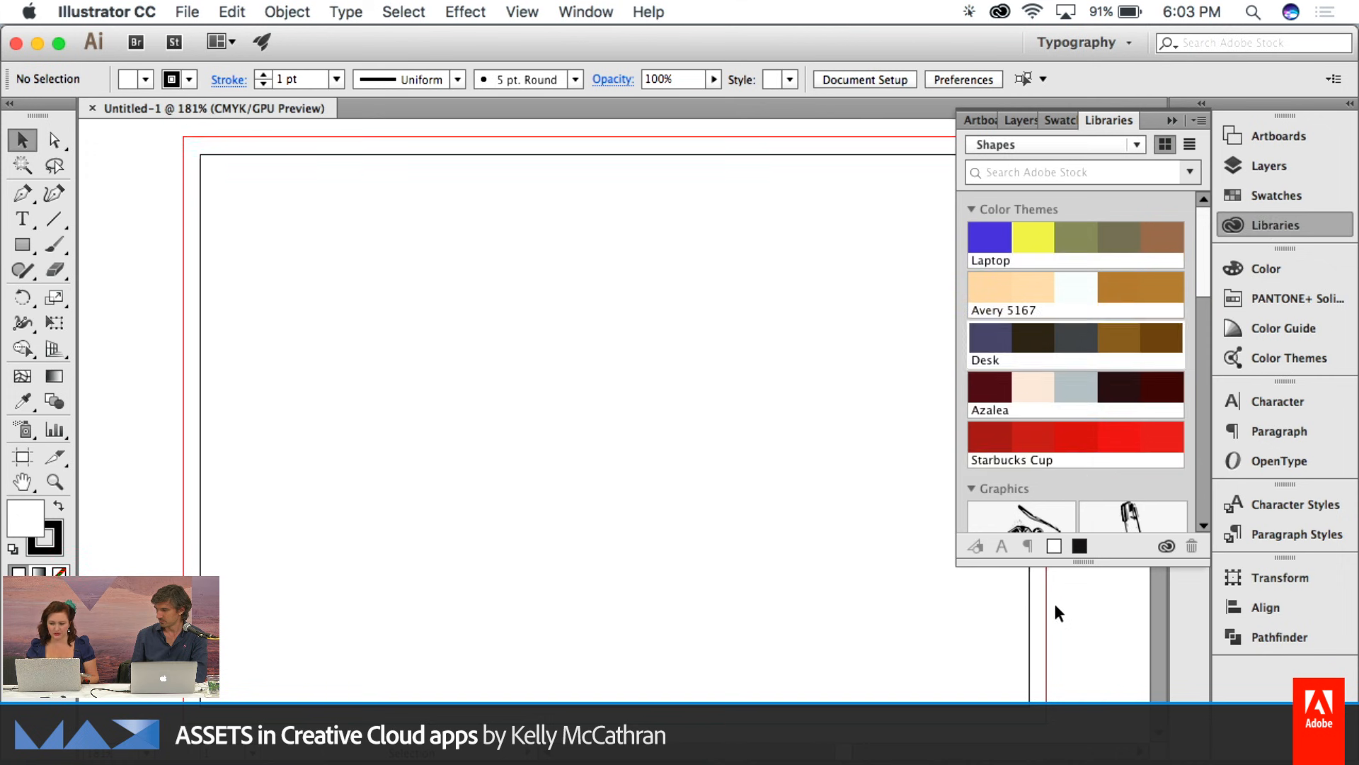
drag(1008, 562, 425, 280)
double_click(424, 281)
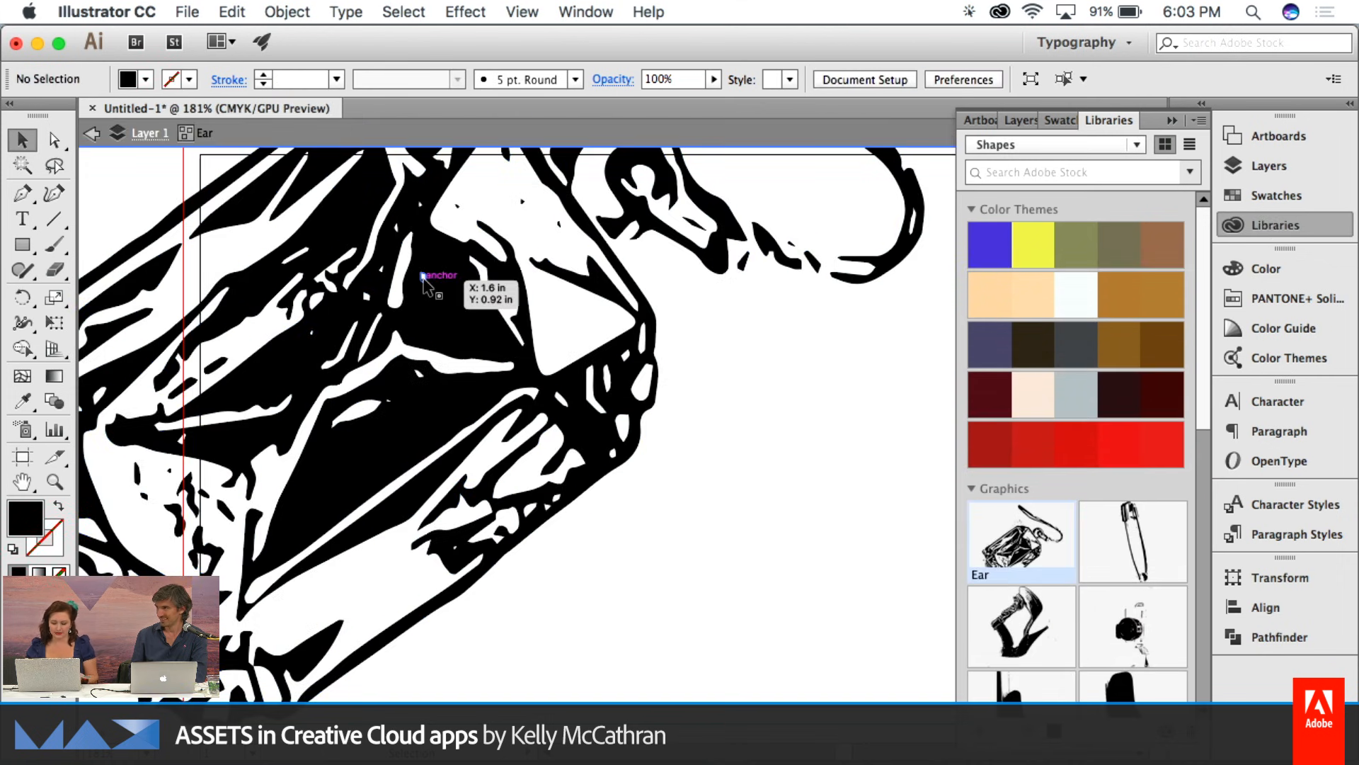
key(super+minus)
key(super+minus)
key(super+minus)
key(super+minus)
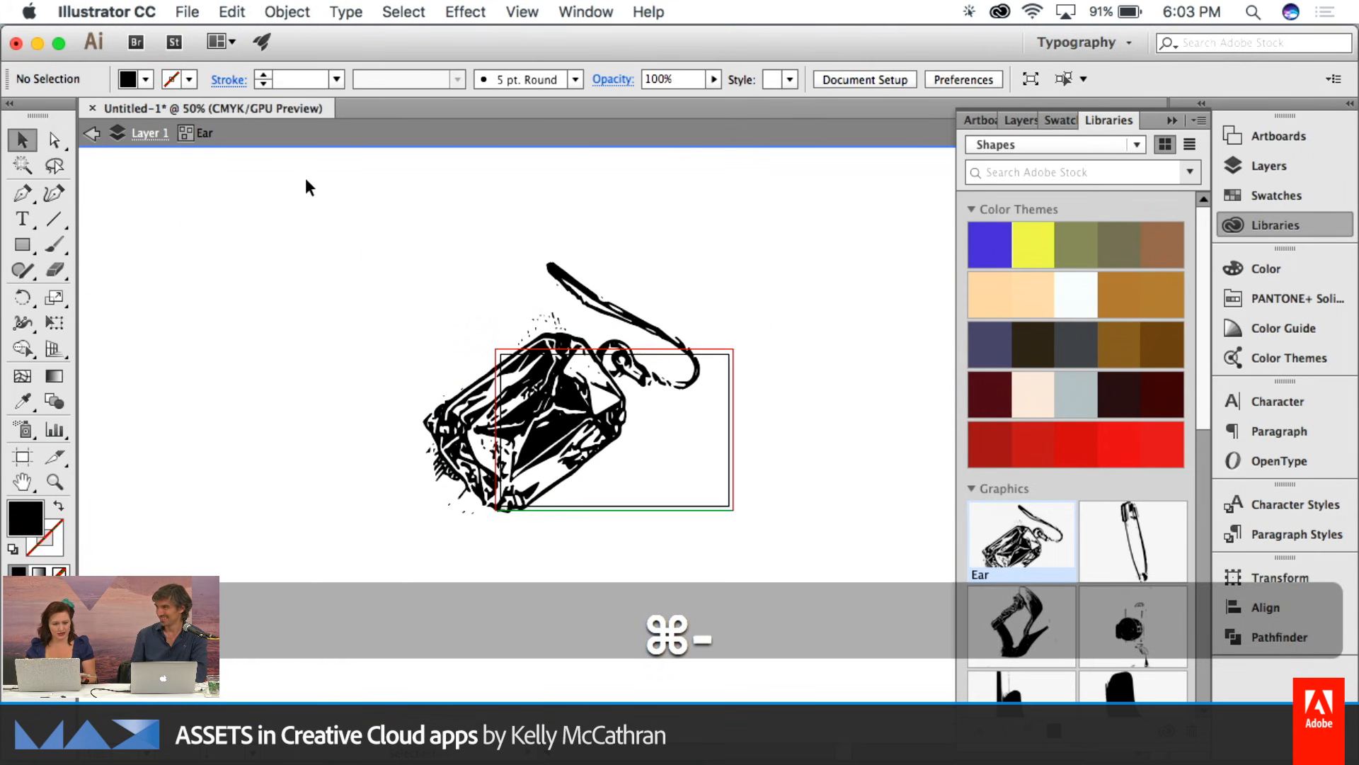
click(655, 327)
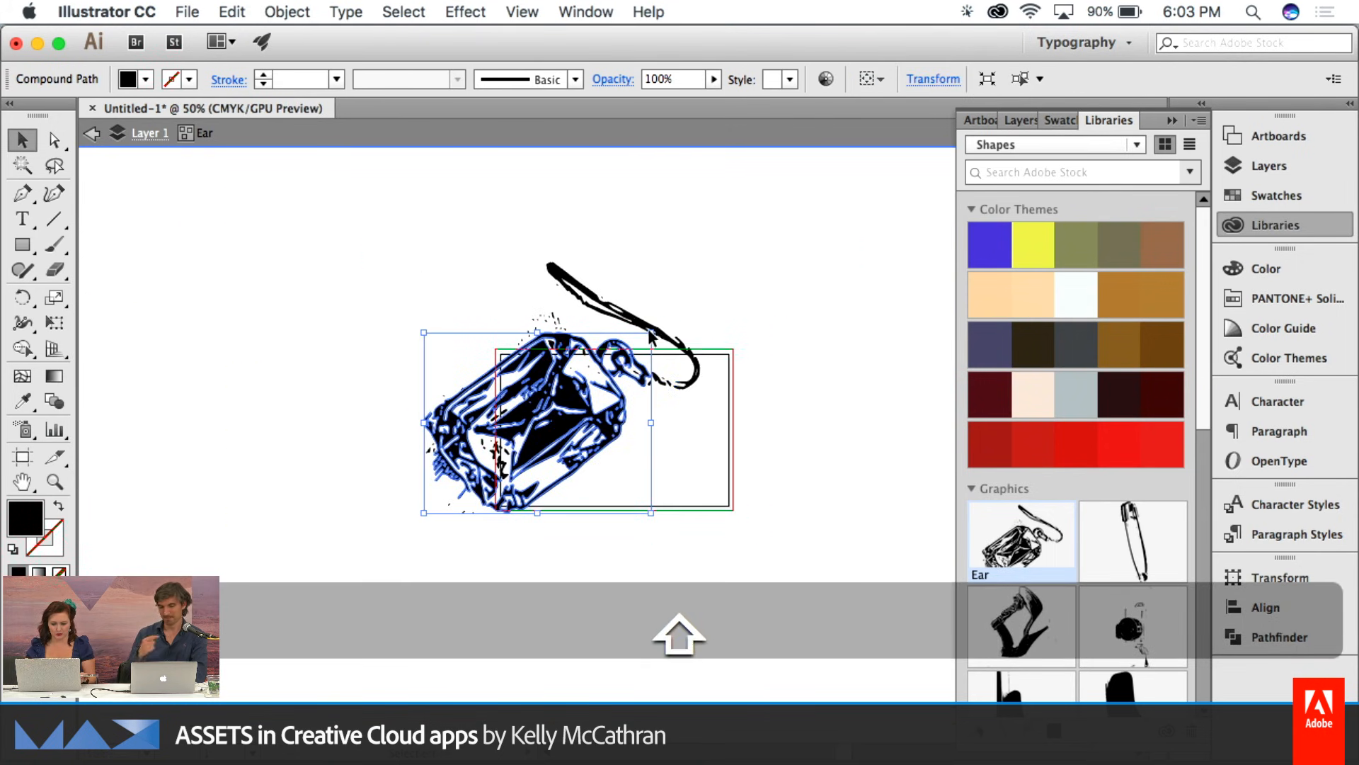
drag(656, 327, 574, 393)
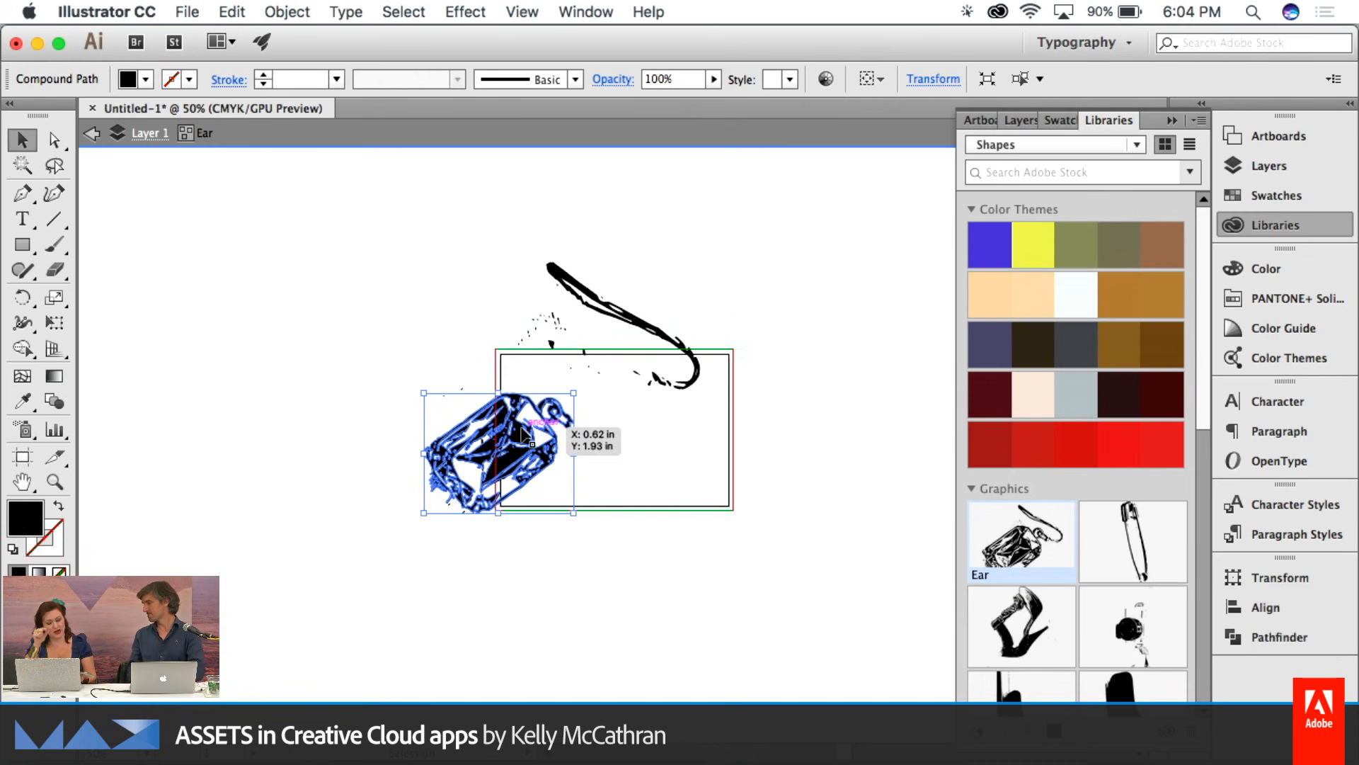
key(super+z)
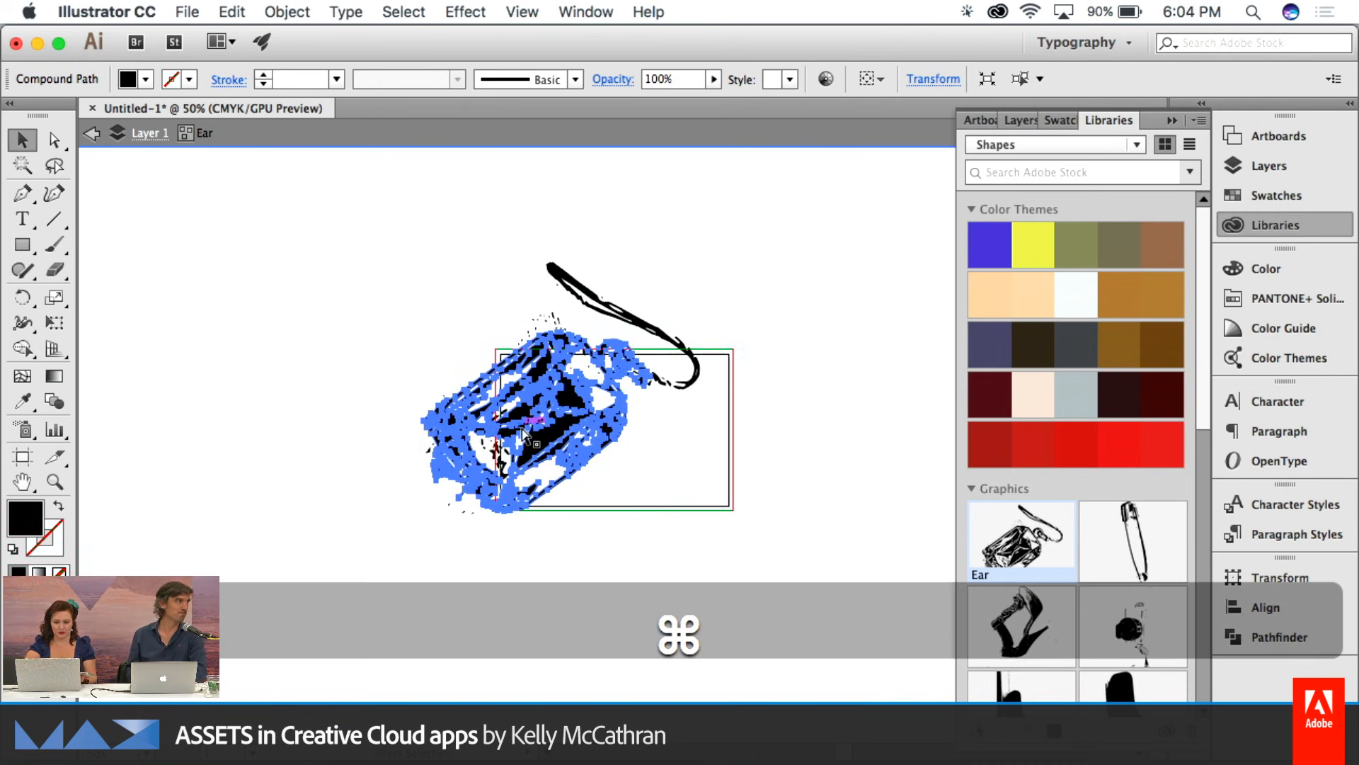
Select all parts of the earring artwork, scale them down proportionally and move them inside the artboard
key(super+a)
key(shift)
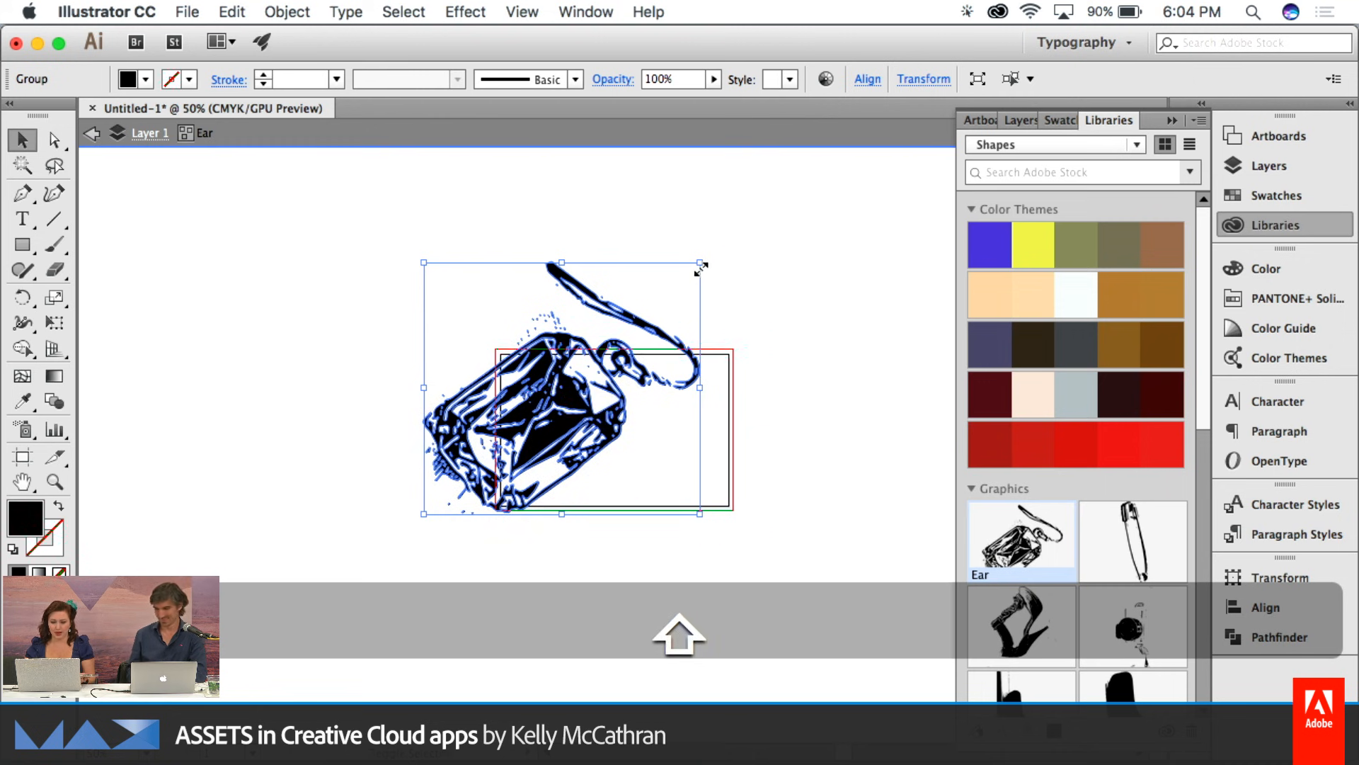
drag(701, 267, 595, 378)
drag(523, 439, 623, 422)
click(745, 469)
Delete the stray specks above the upper edge of the earring's gem with the Direct Selection tool
key(p)
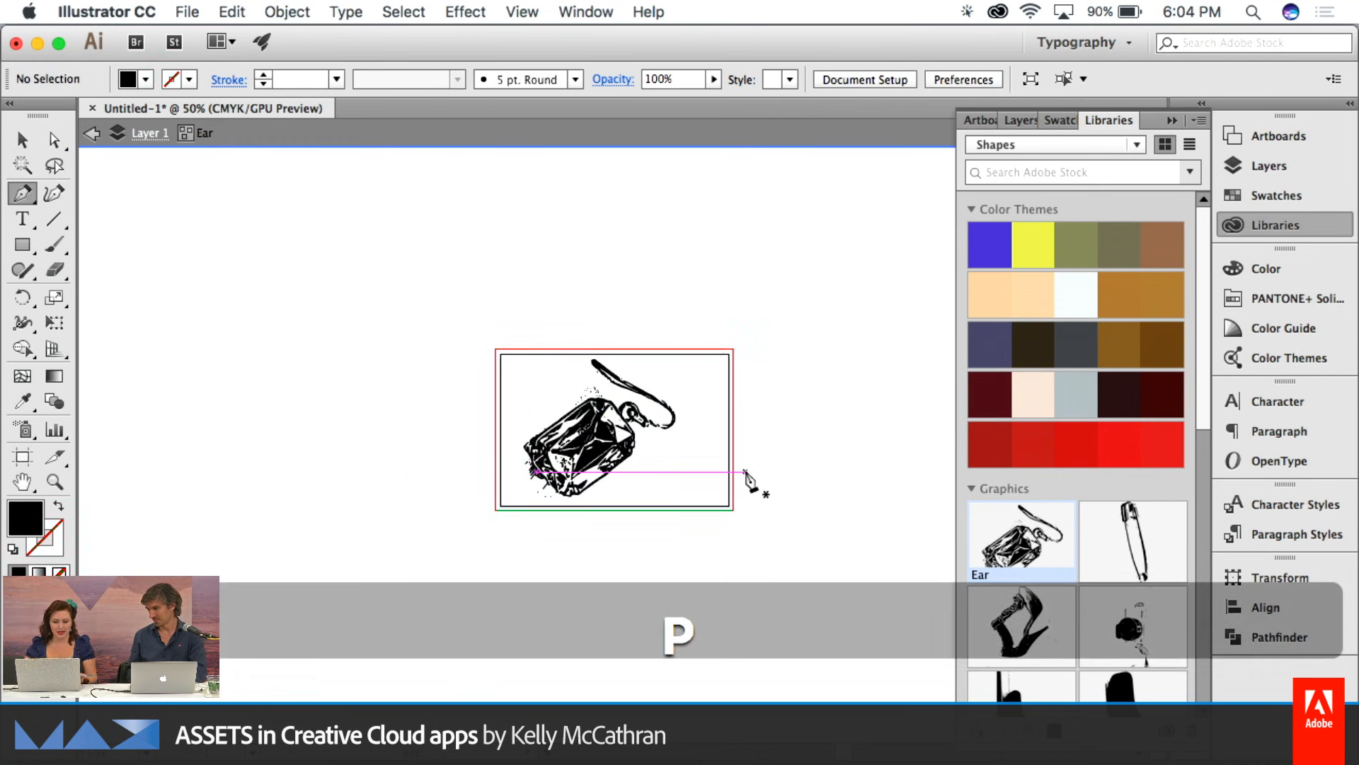
key(a)
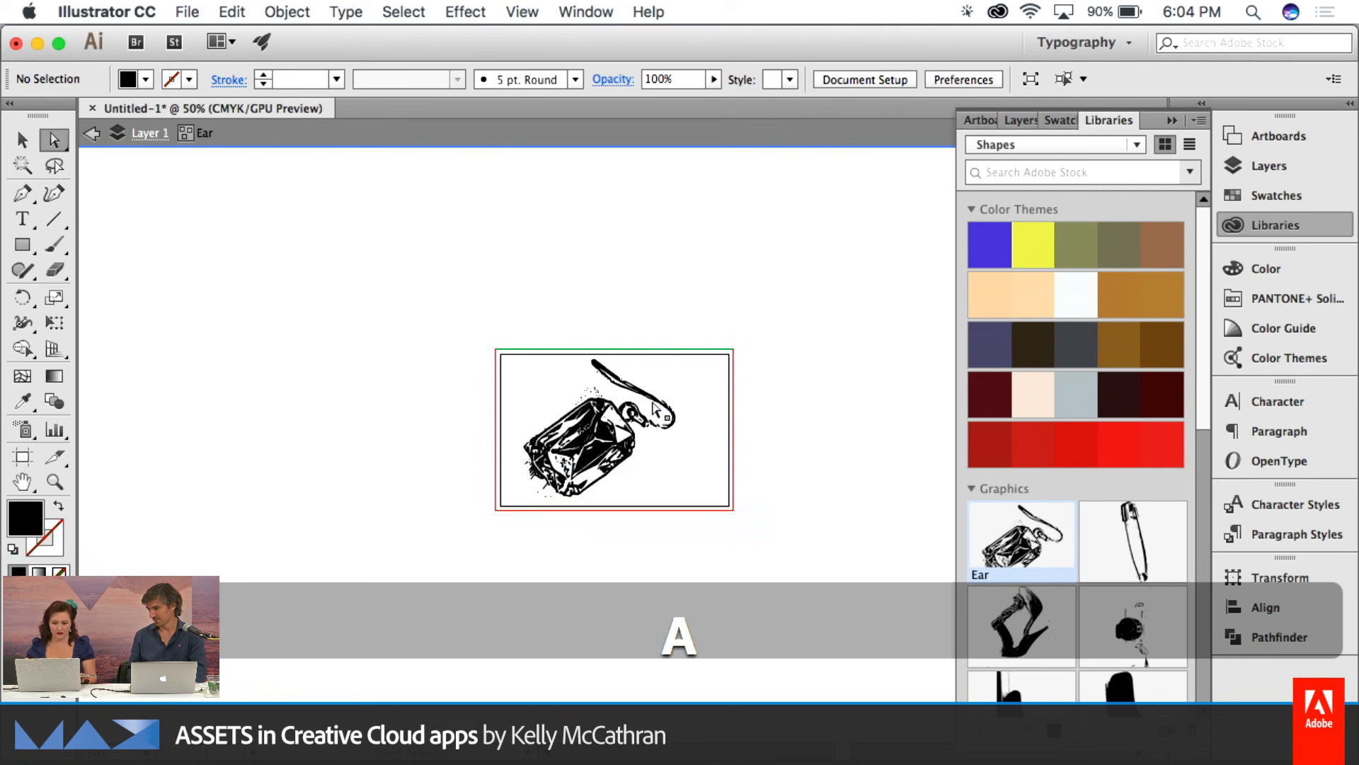
key(super+equal)
key(super+equal)
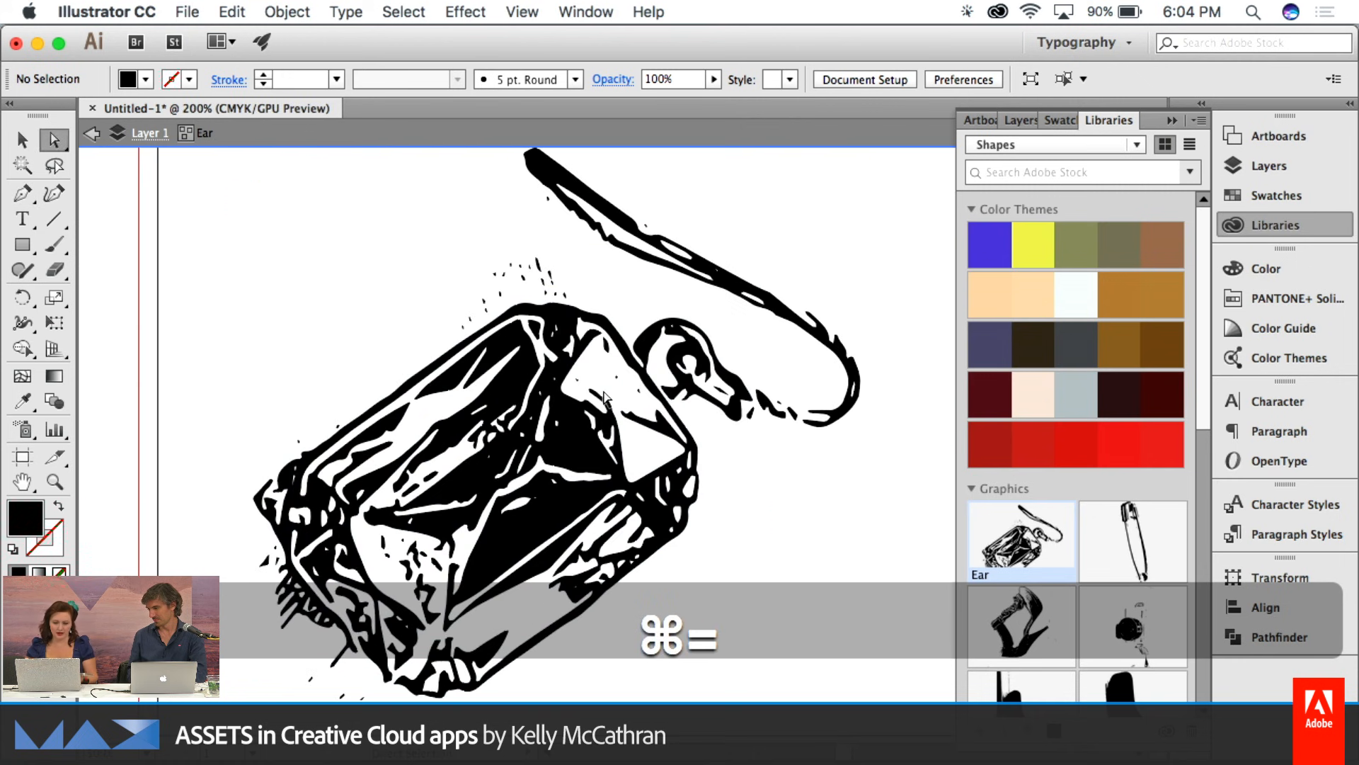
drag(592, 278, 589, 309)
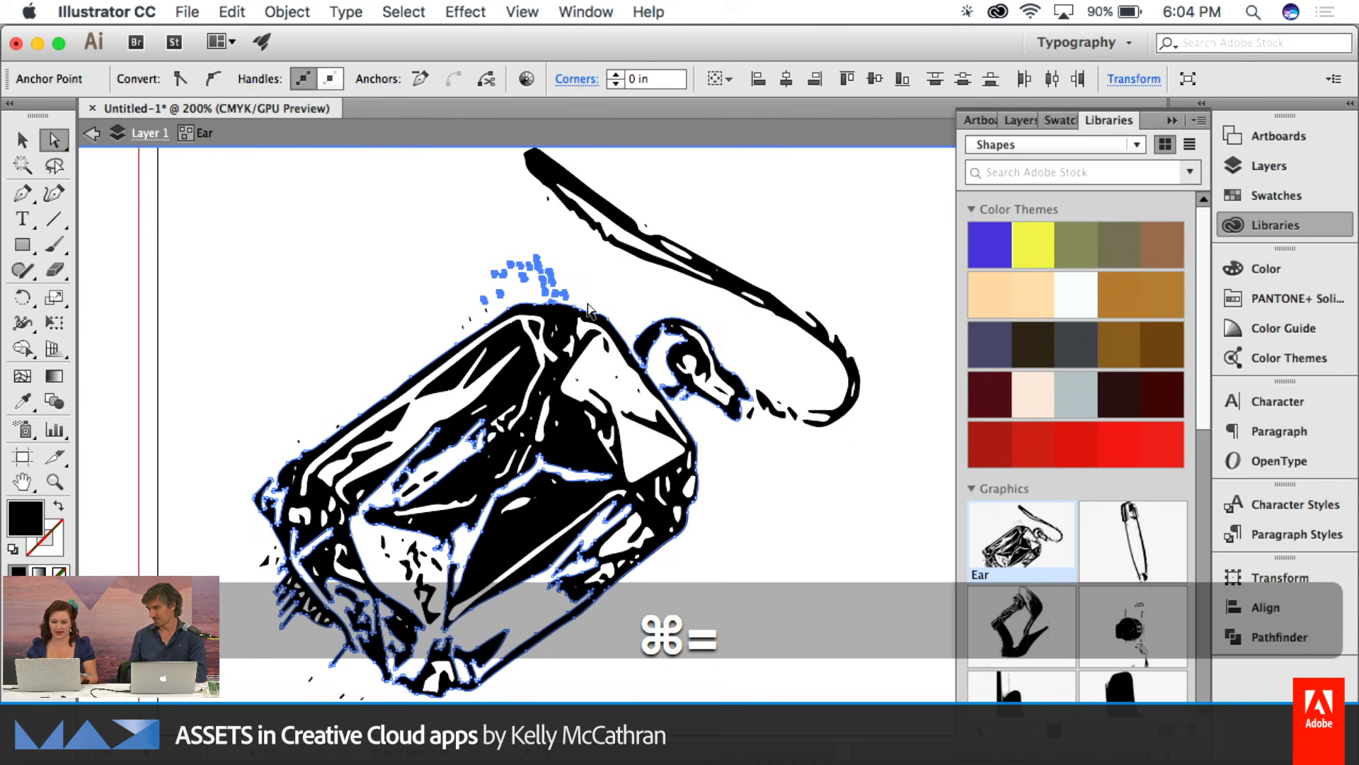
key(BackSpace)
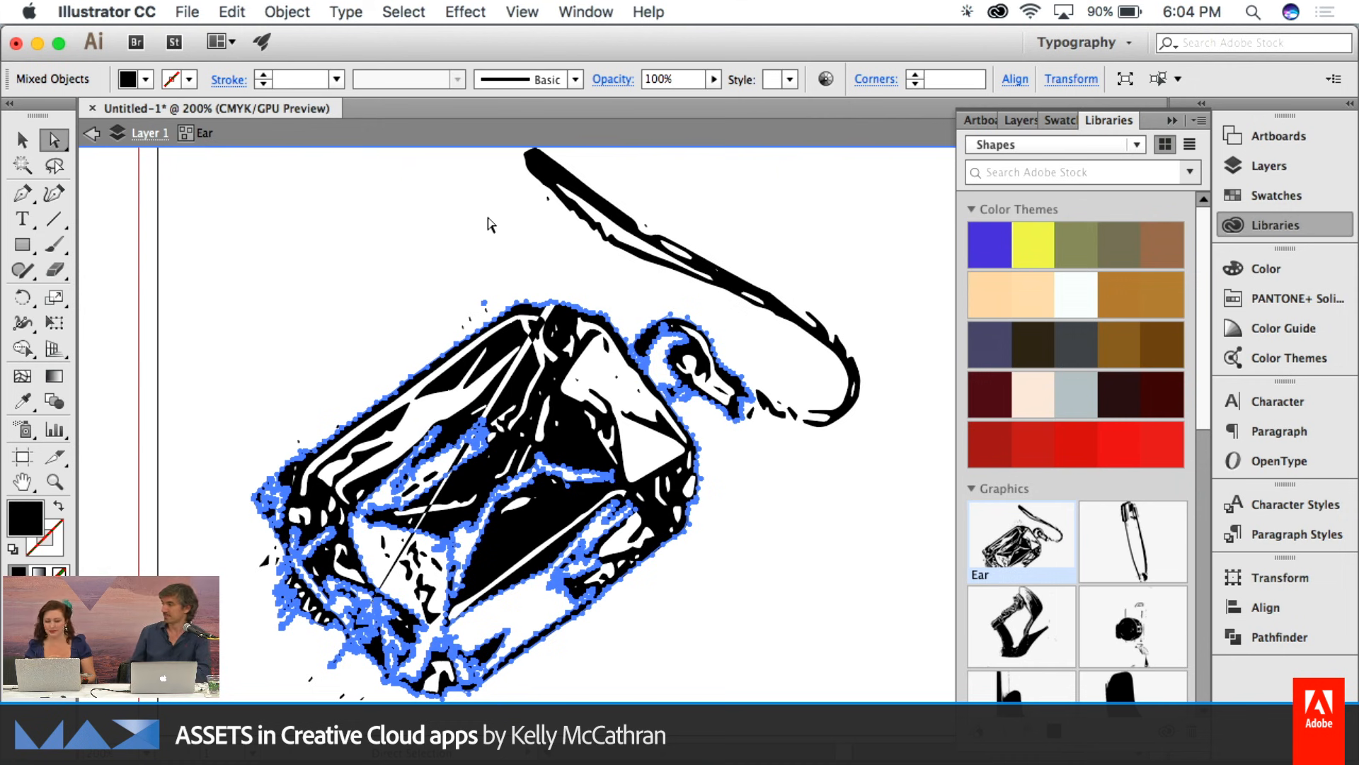
Switch to Finder, browse the handouts folder in Creative Cloud Files on Macintosh HD, and return to its parent folder
key(F11)
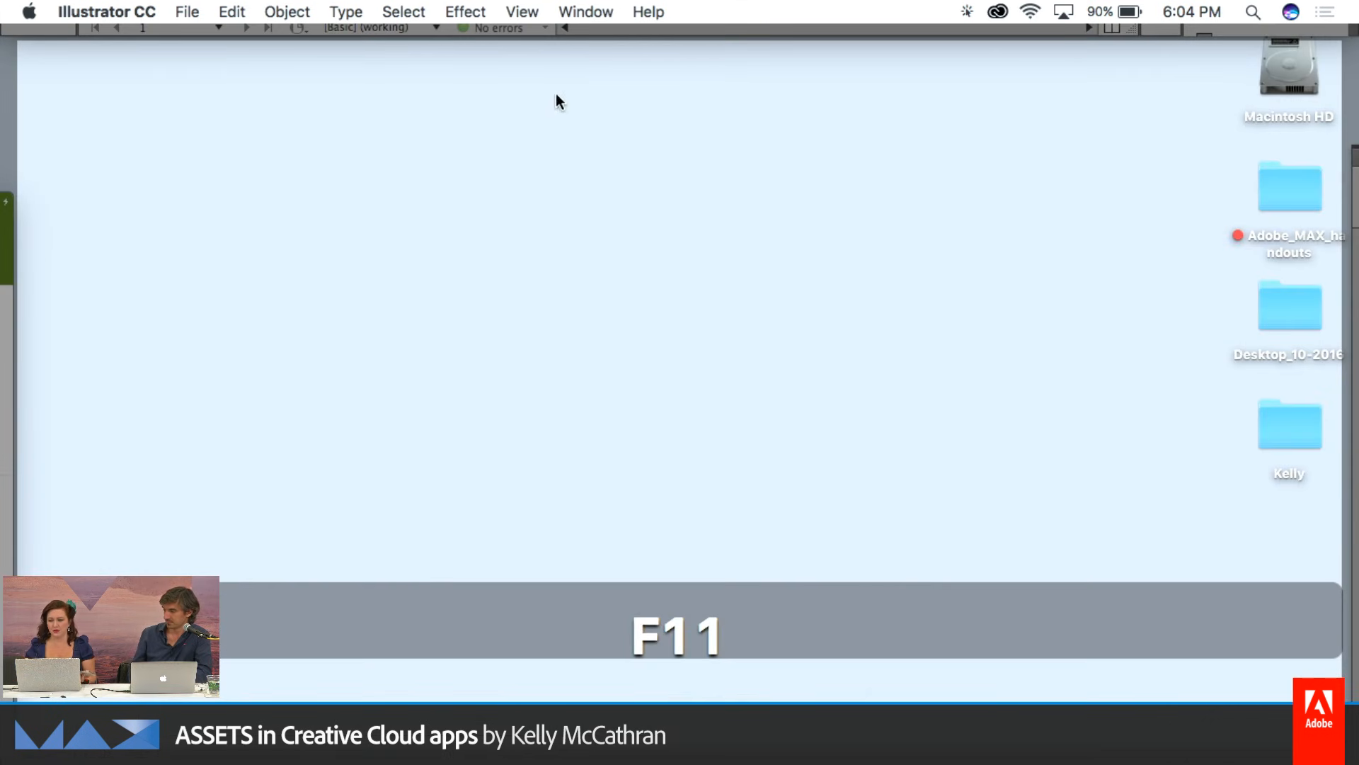
double_click(1290, 76)
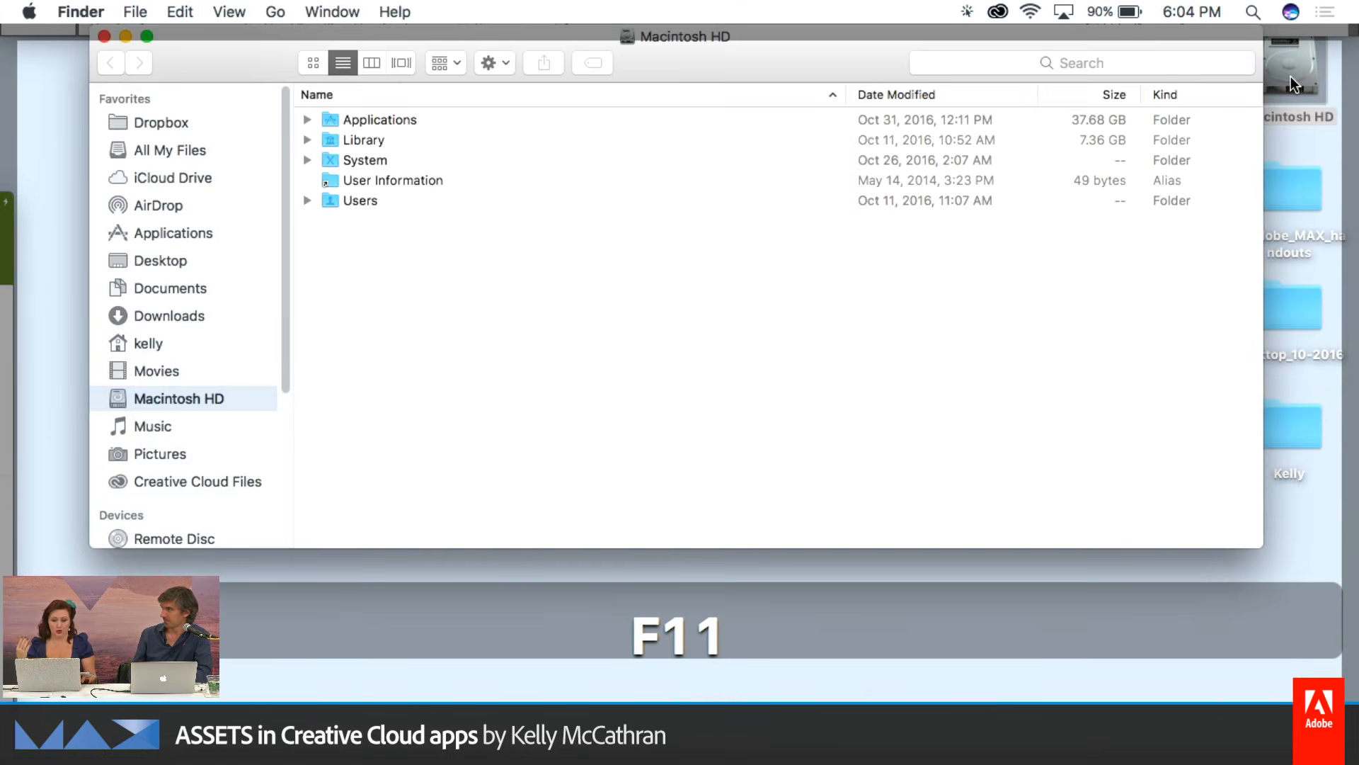
click(240, 484)
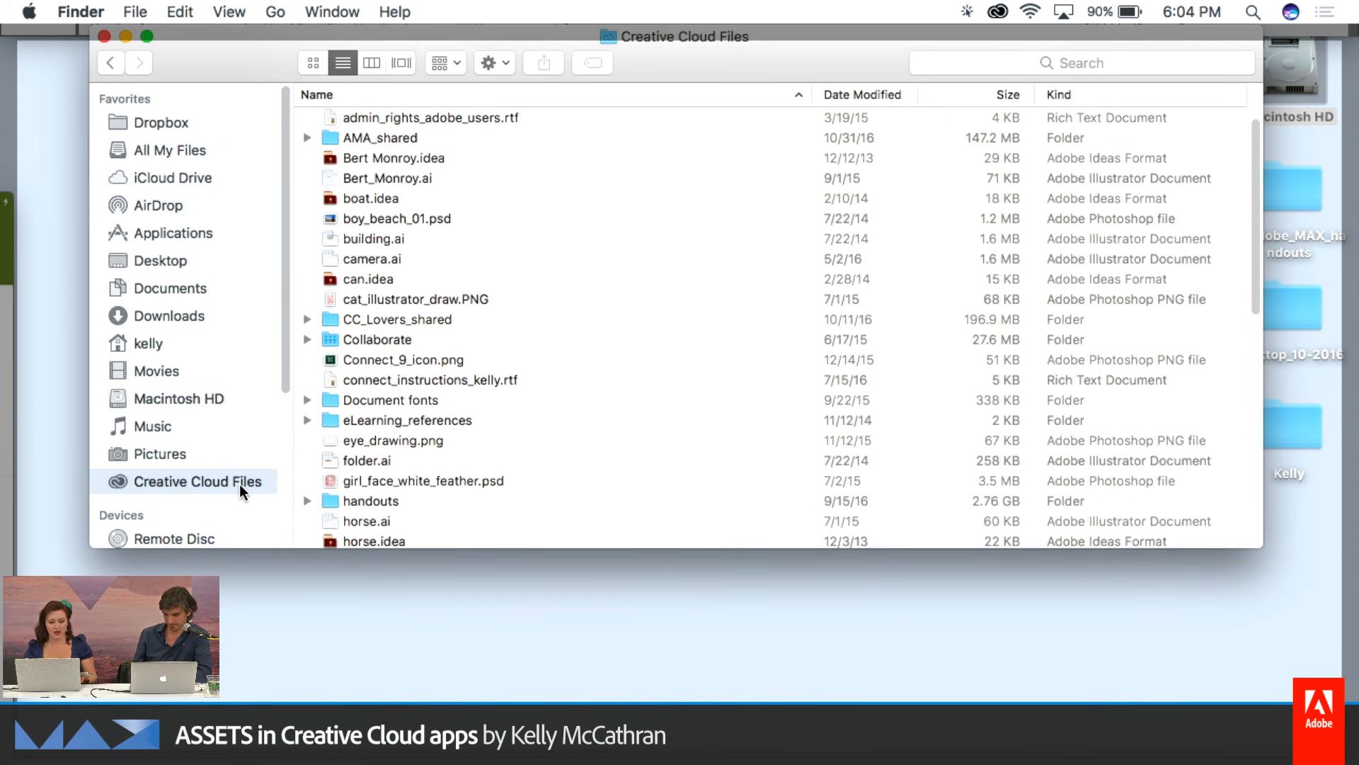
key(h)
key(a)
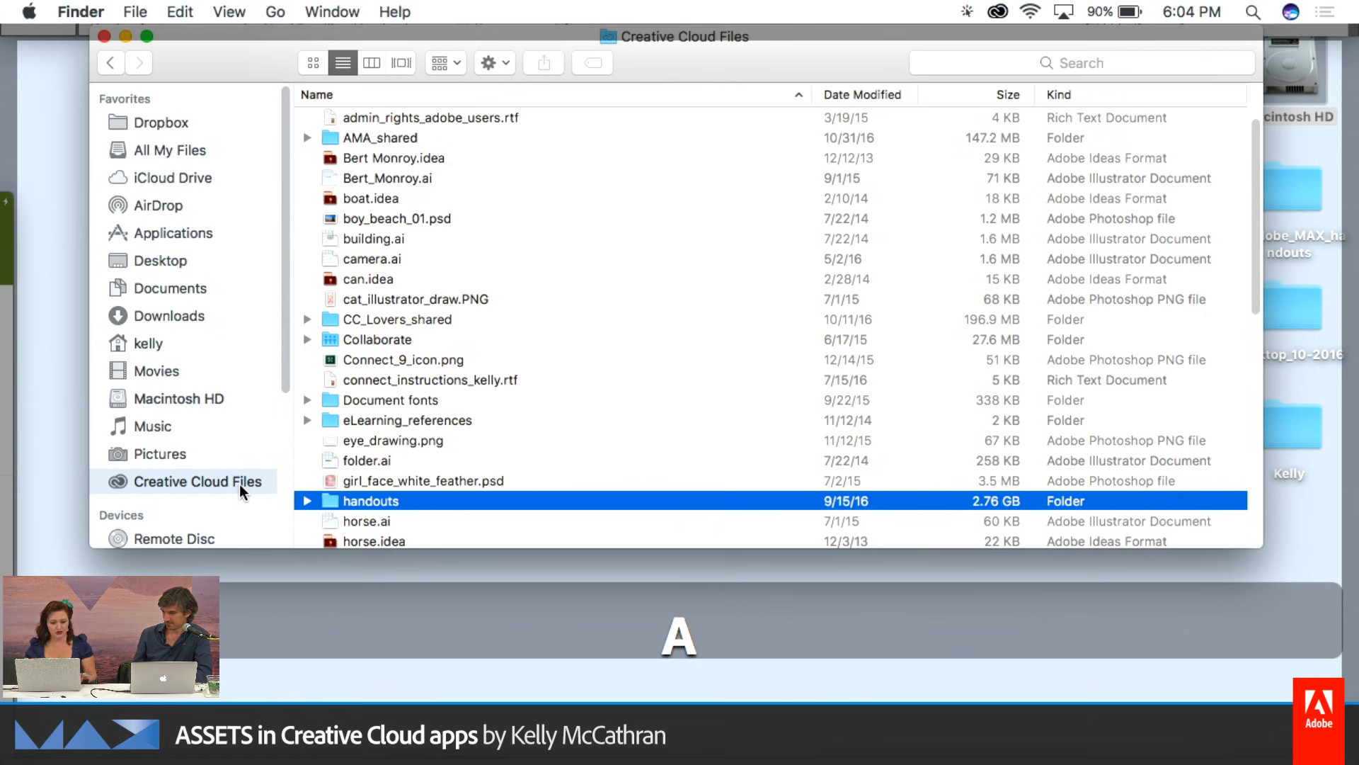
double_click(376, 502)
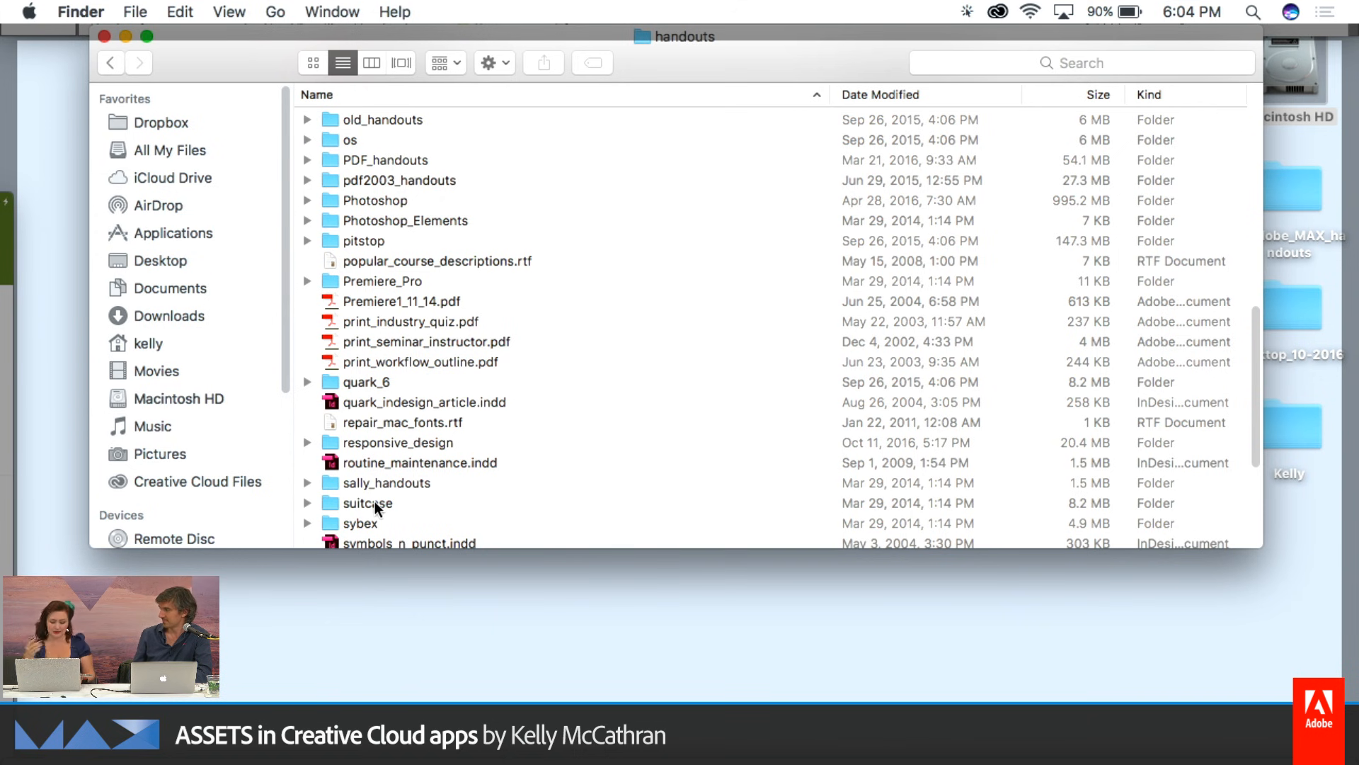
key(super+Up)
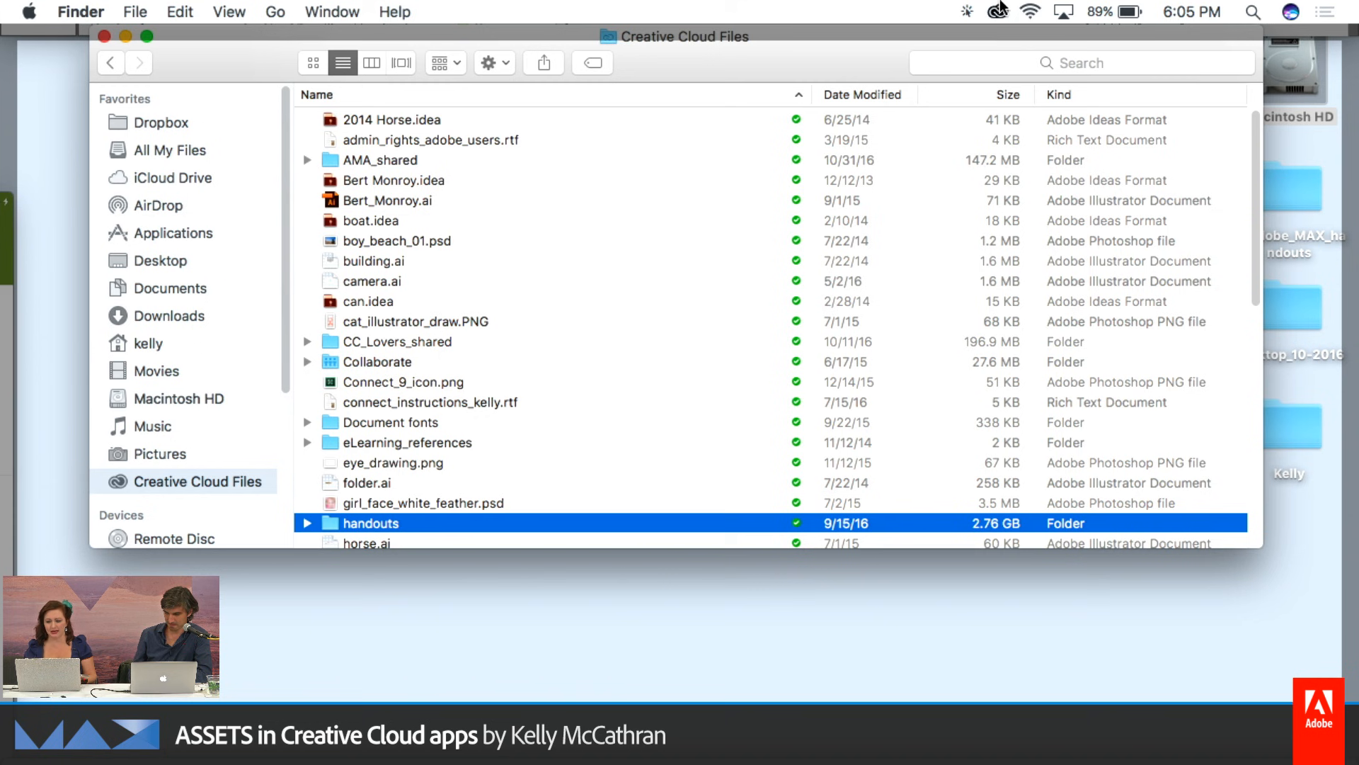
Show the file assets in the Creative Cloud desktop app and open them on the web in Chrome
click(998, 10)
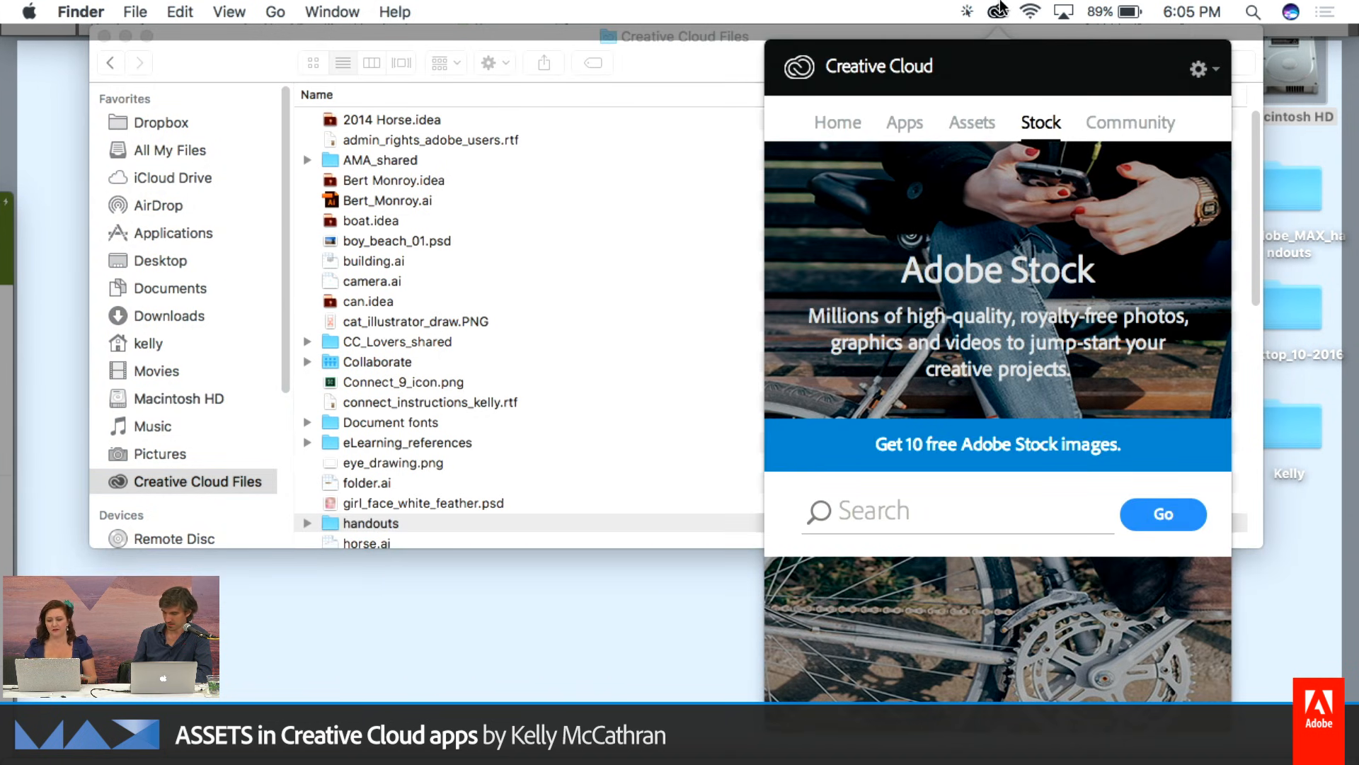
key(alt)
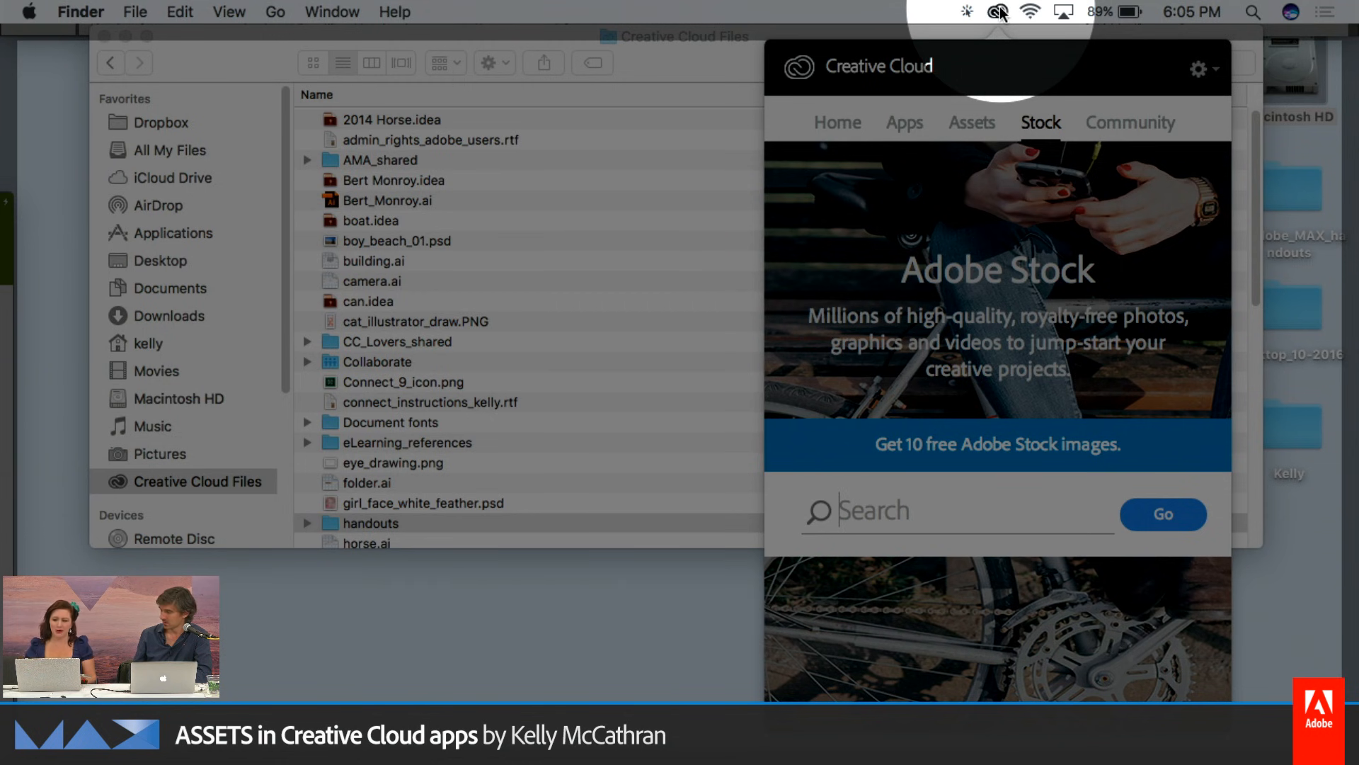
click(993, 119)
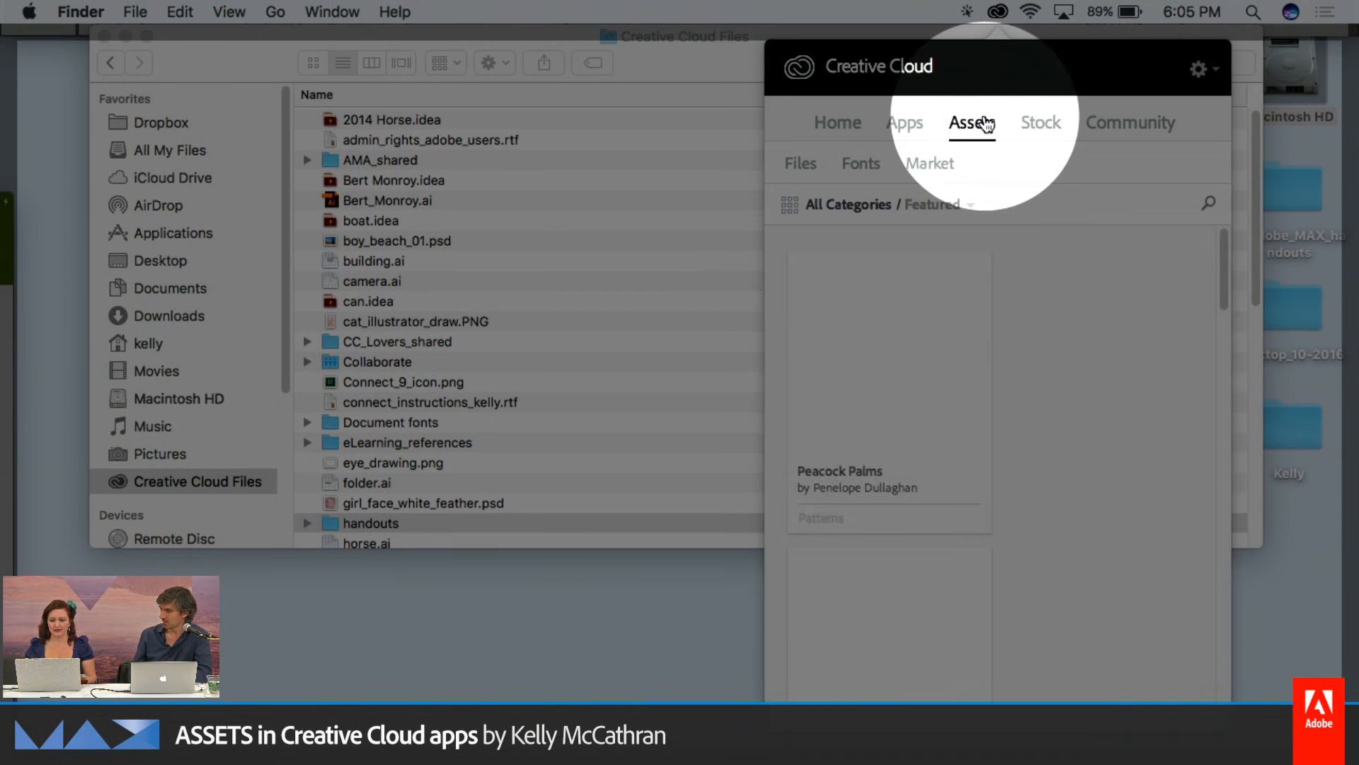
click(806, 168)
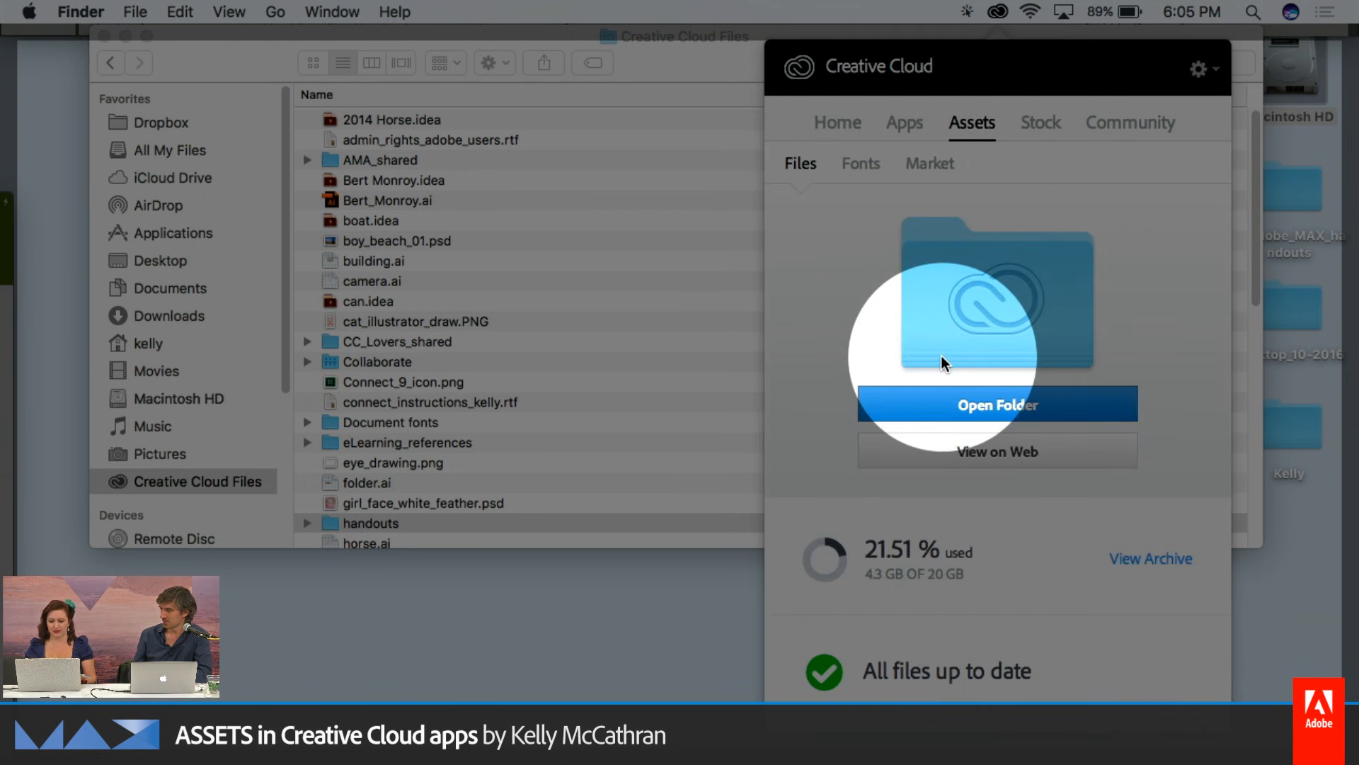
click(958, 453)
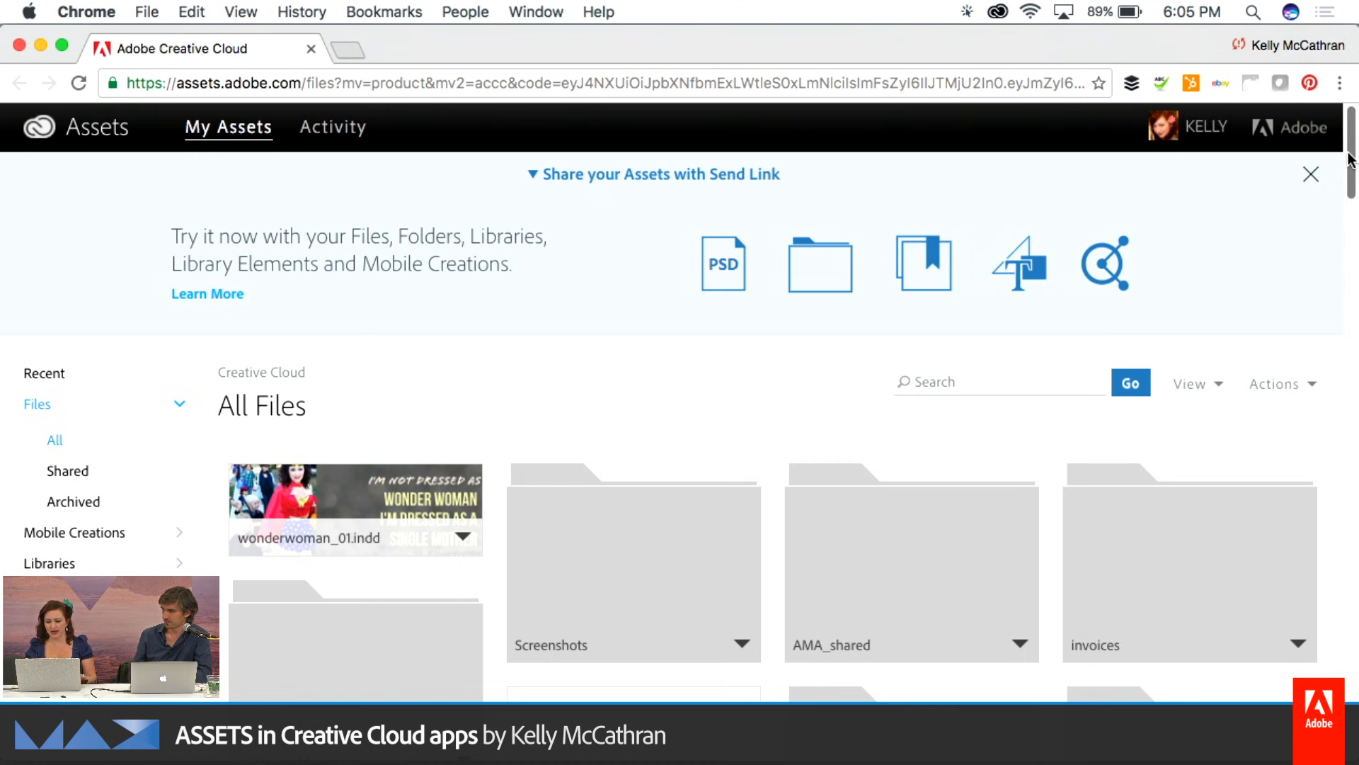
Show the sharing and file options for Roald_Dahl_images.zip, and open the social media RTF file's details page
drag(1349, 160, 1349, 221)
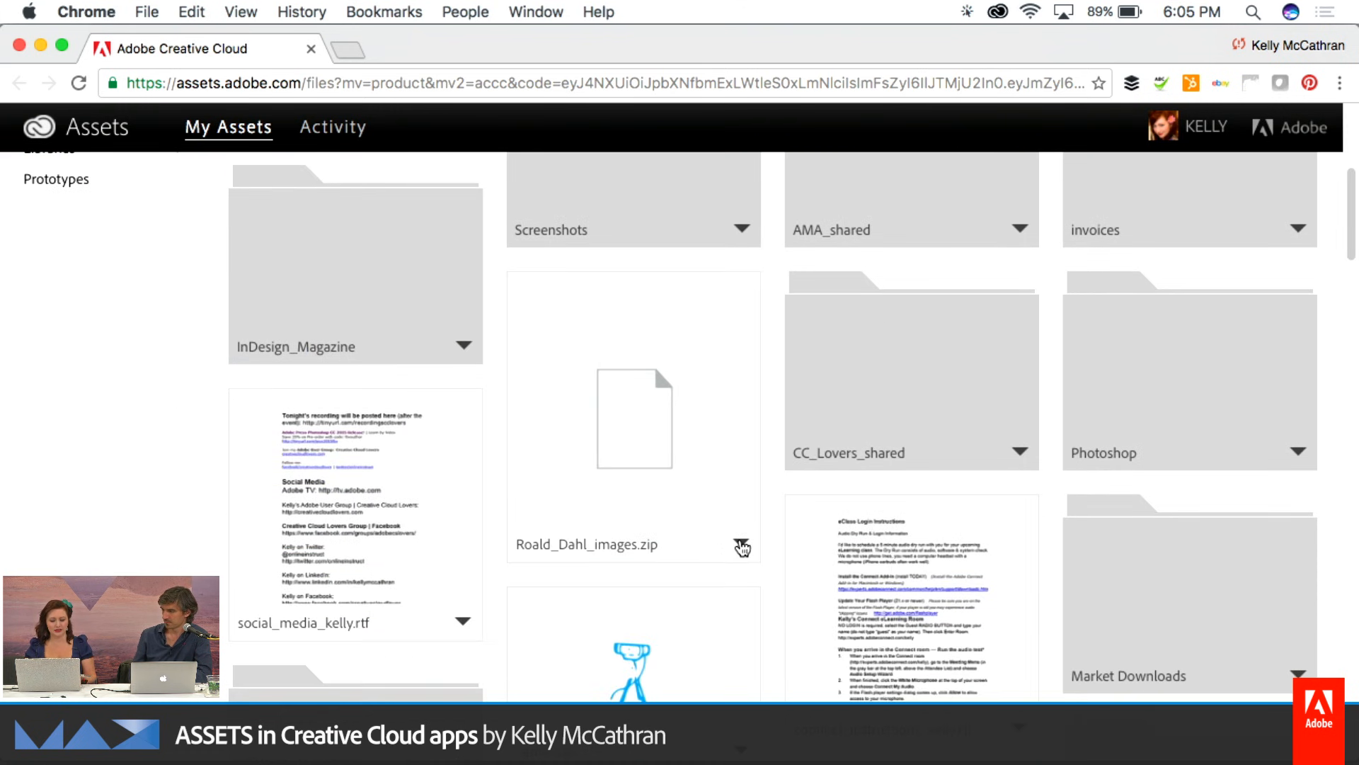
click(740, 543)
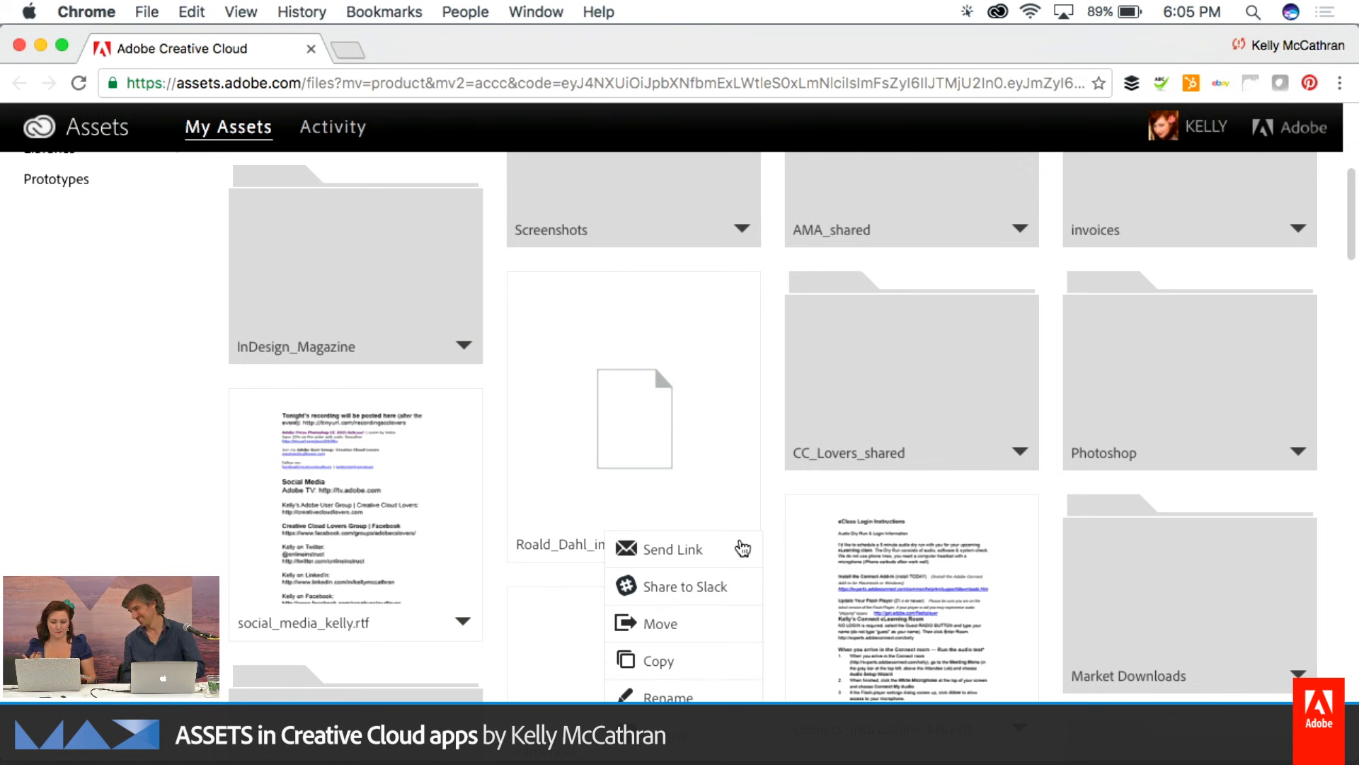
click(401, 537)
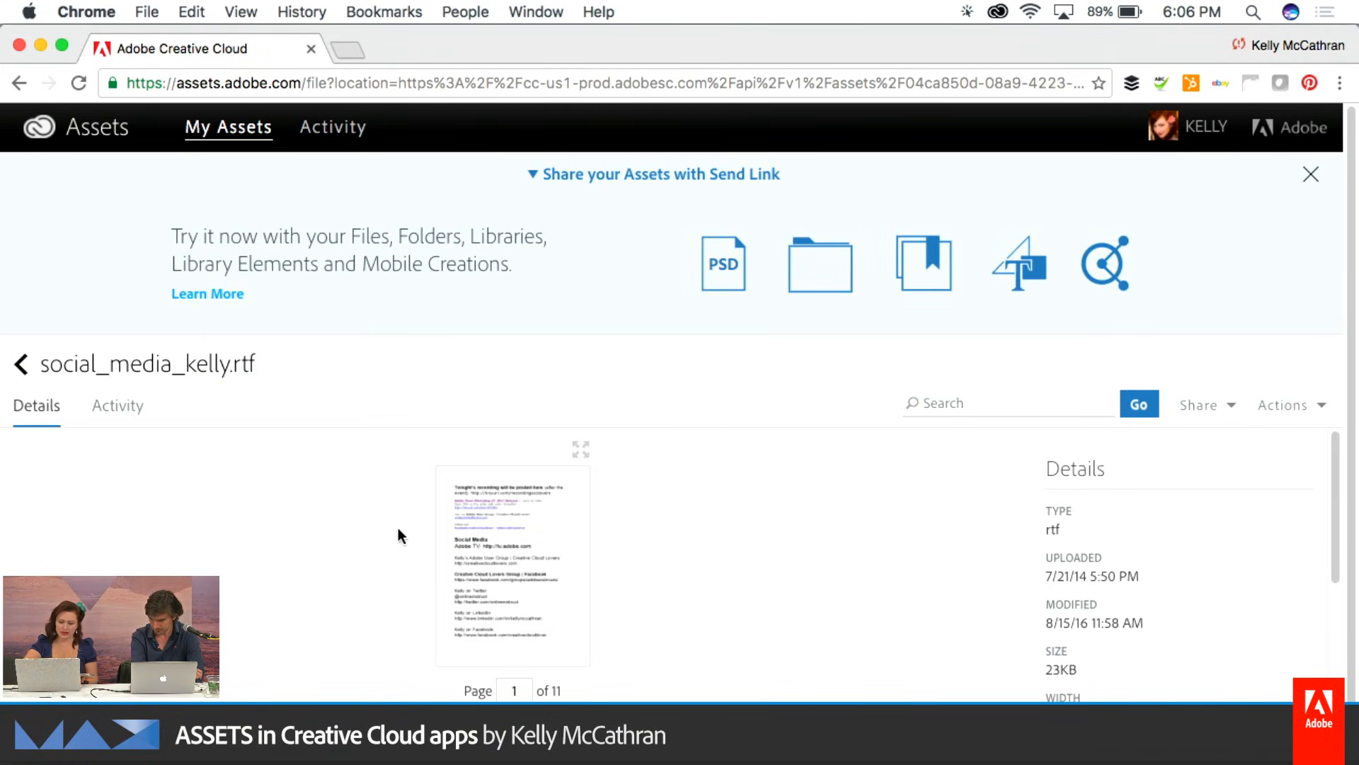
Switch to QuickTime Player to view the color themes of the CC assets & files library on the mirrored phone
key(super+Tab)
key(super+Tab)
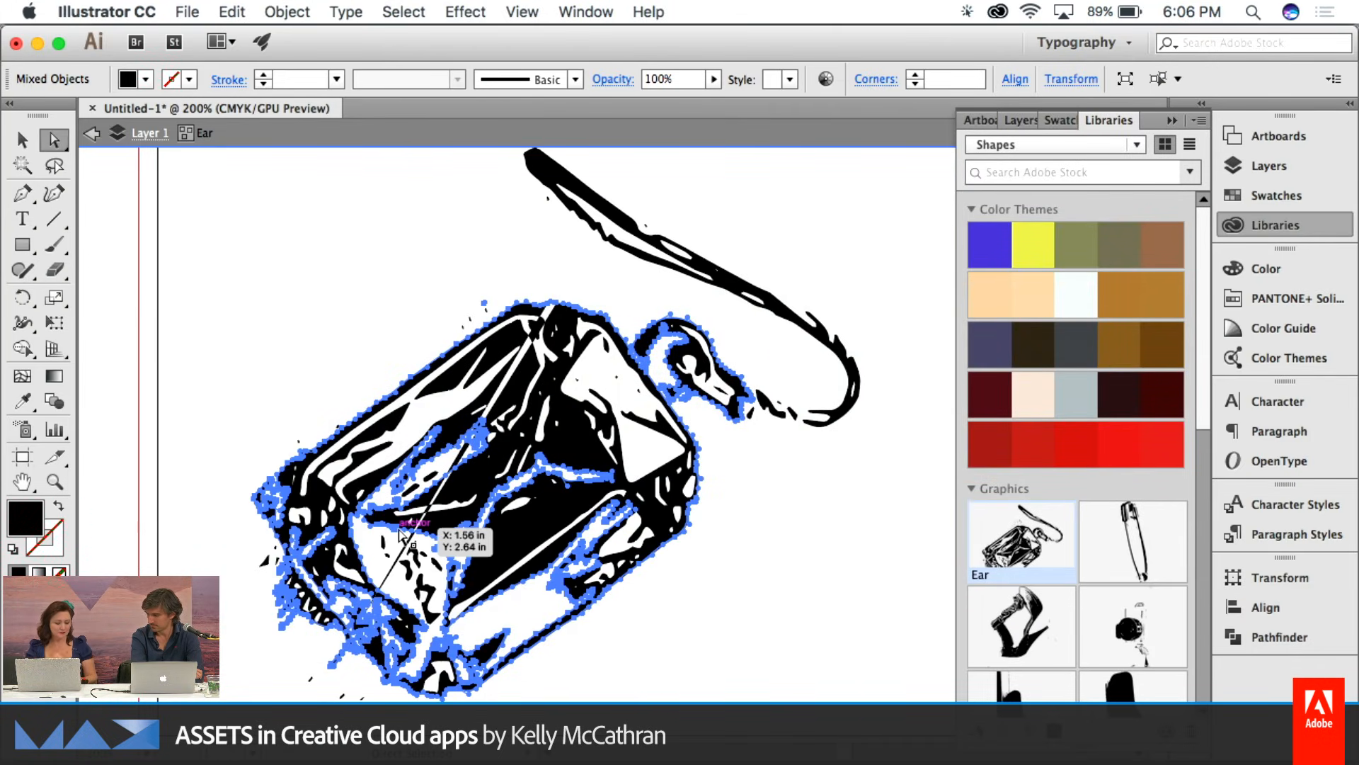
key(super+Tab)
key(super+Tab)
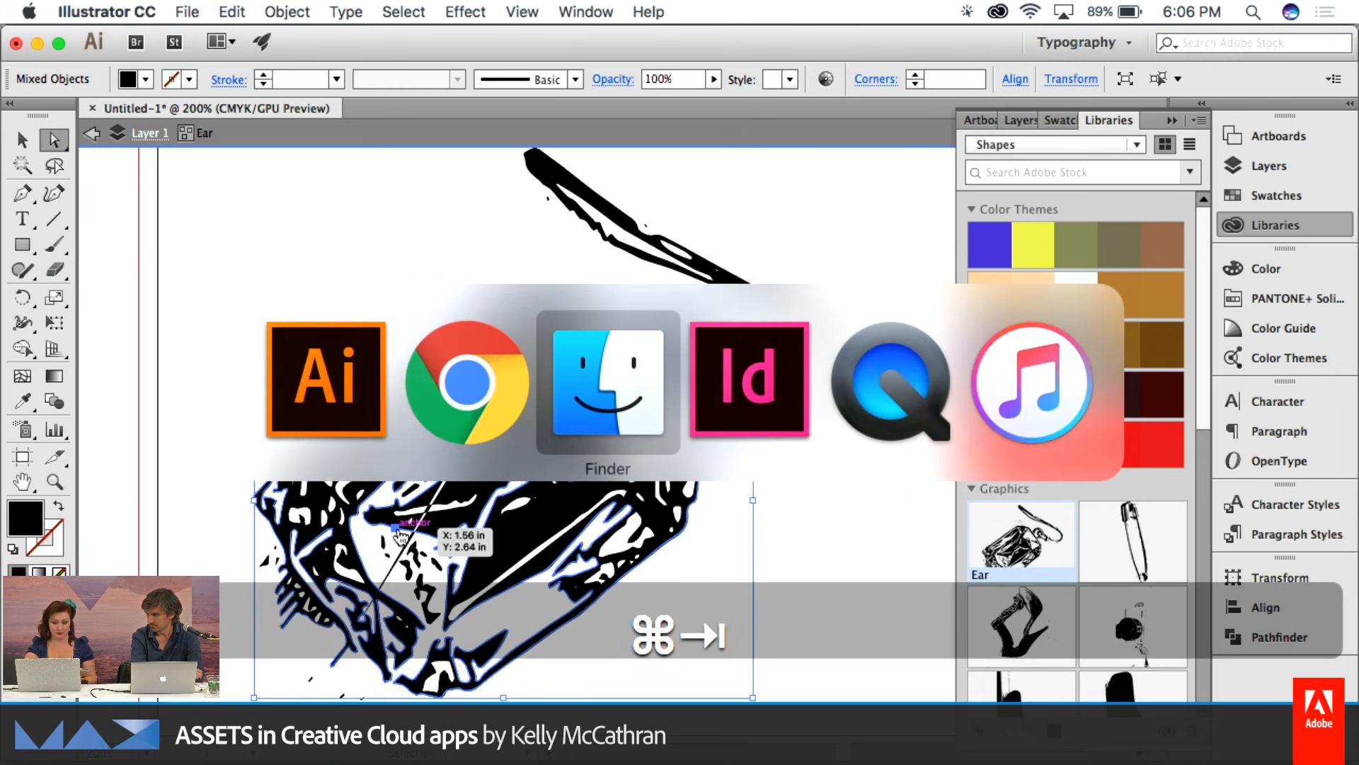
key(super+Tab)
key(super+Tab)
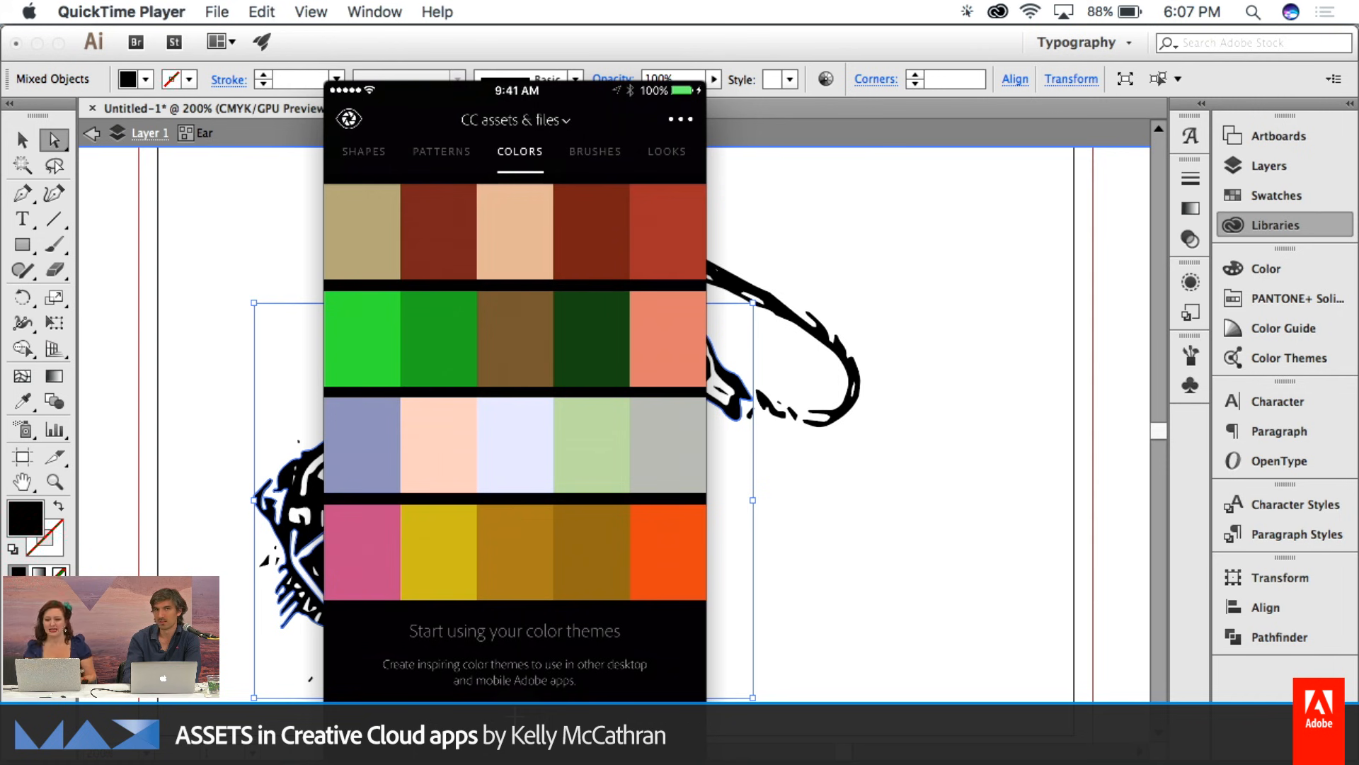
Switch to InDesign and show the color themes of the CC assets & files library
click(732, 655)
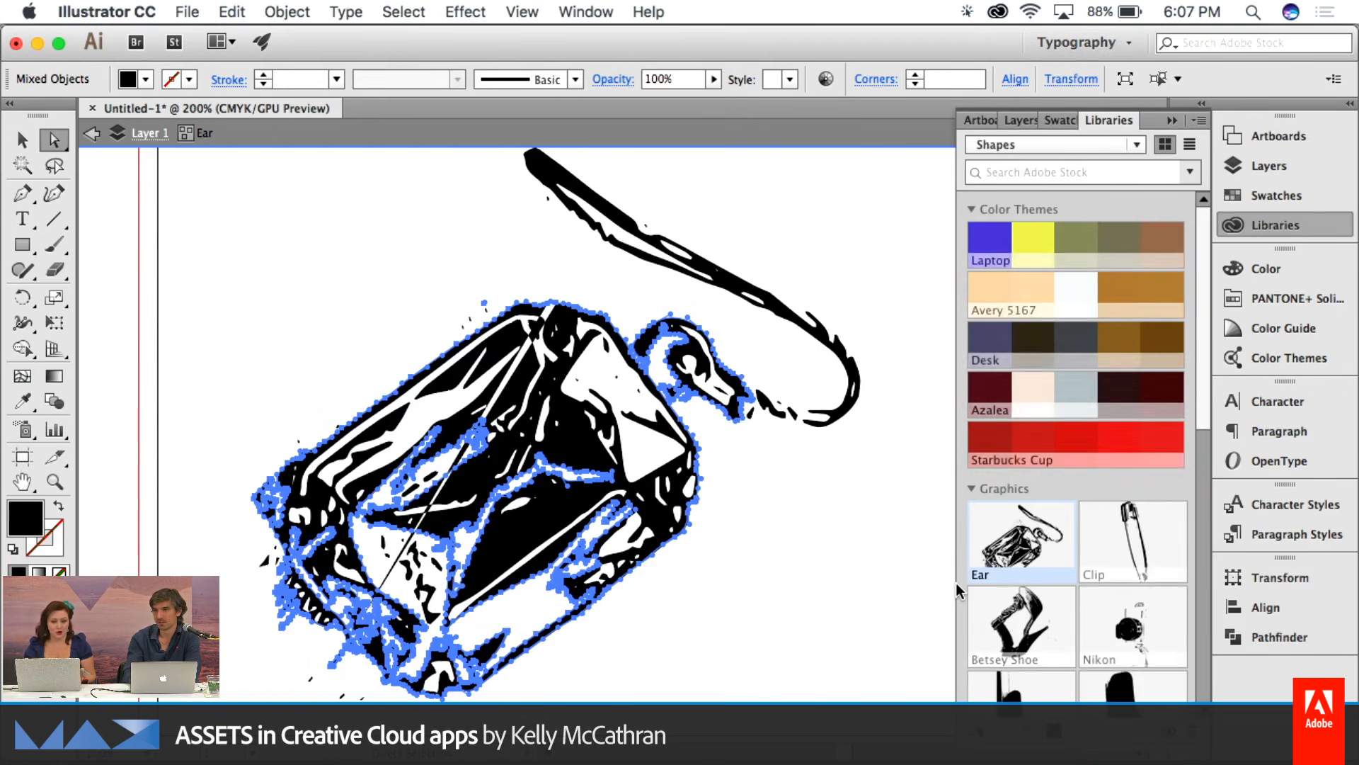
key(super+Tab)
key(super+Tab)
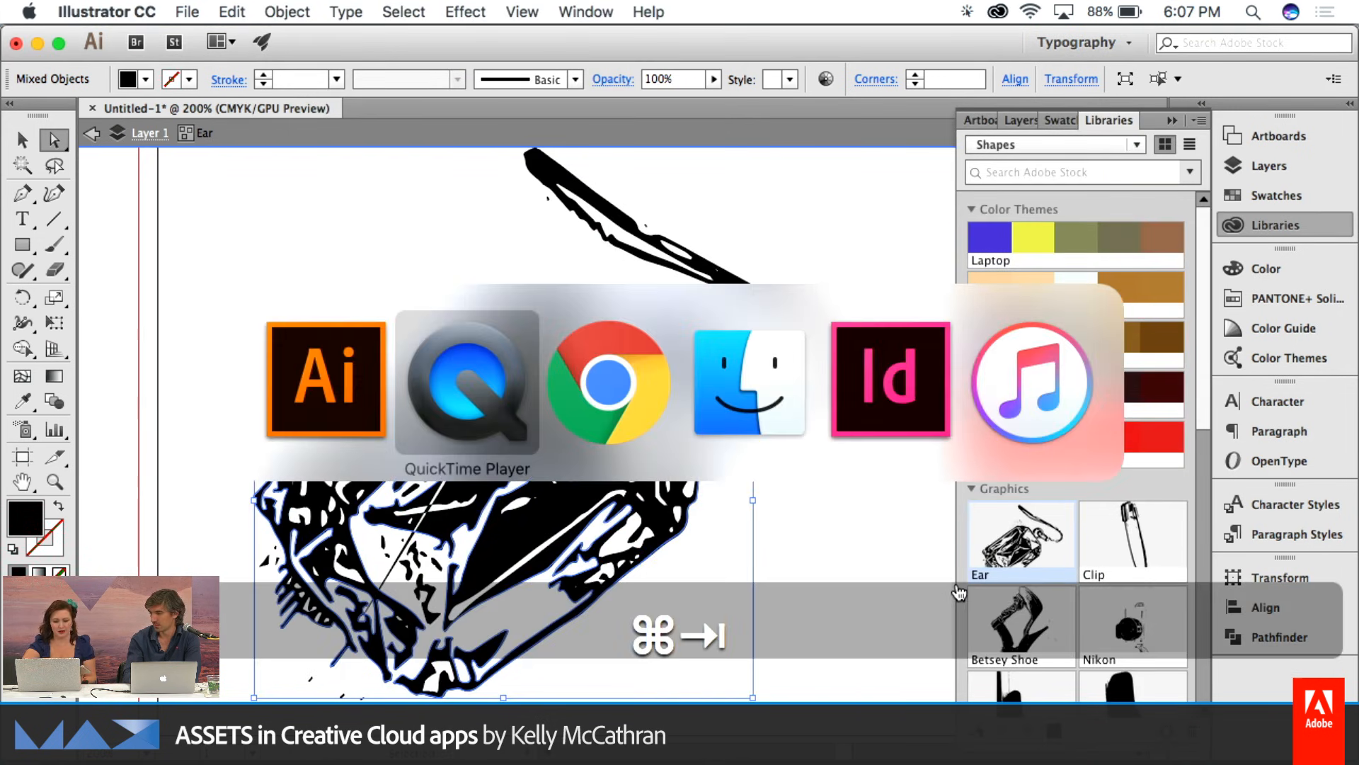
key(super+Tab)
key(super+Tab)
key(super+Tab)
key(shift+super+Tab)
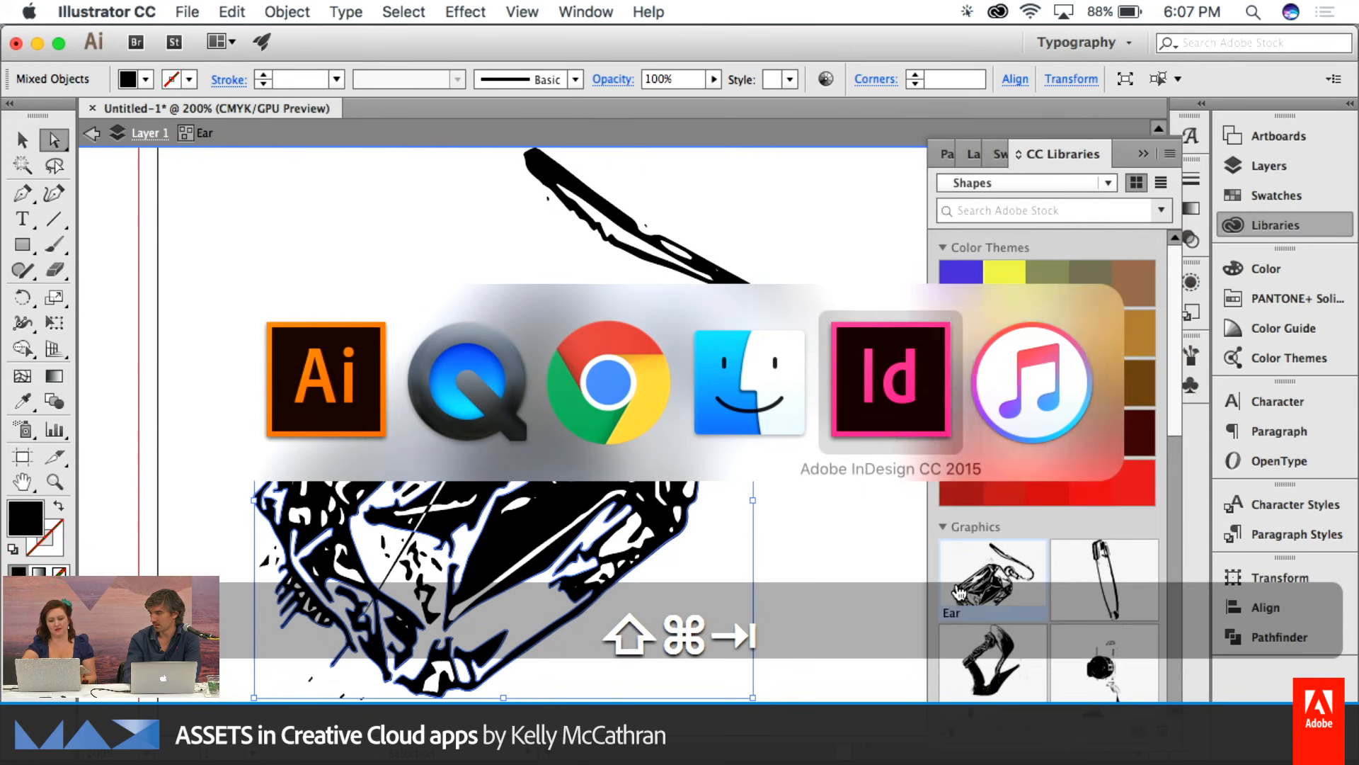
click(1039, 183)
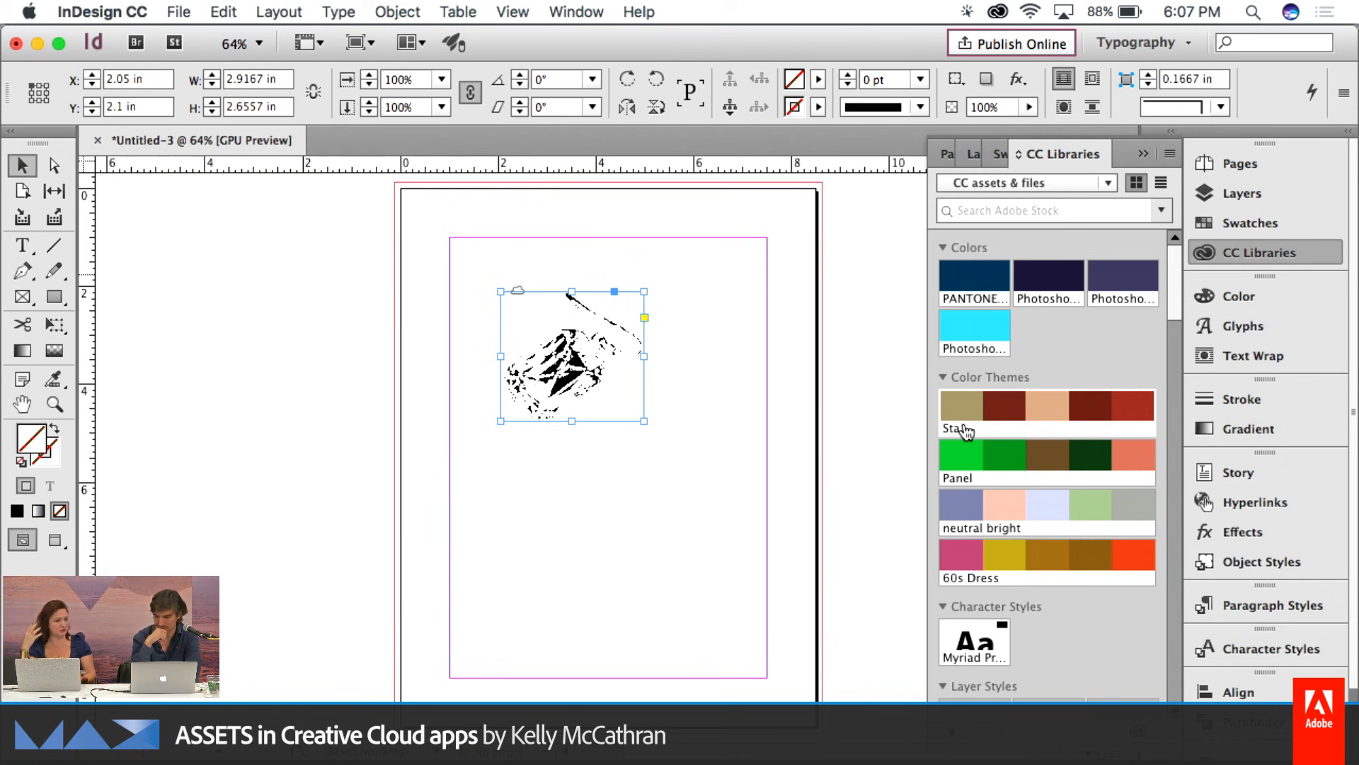
View the Wonder Woman layout on the mirrored phone in QuickTime Player, and return to InDesign with the Untitled-4 document
key(super+Tab)
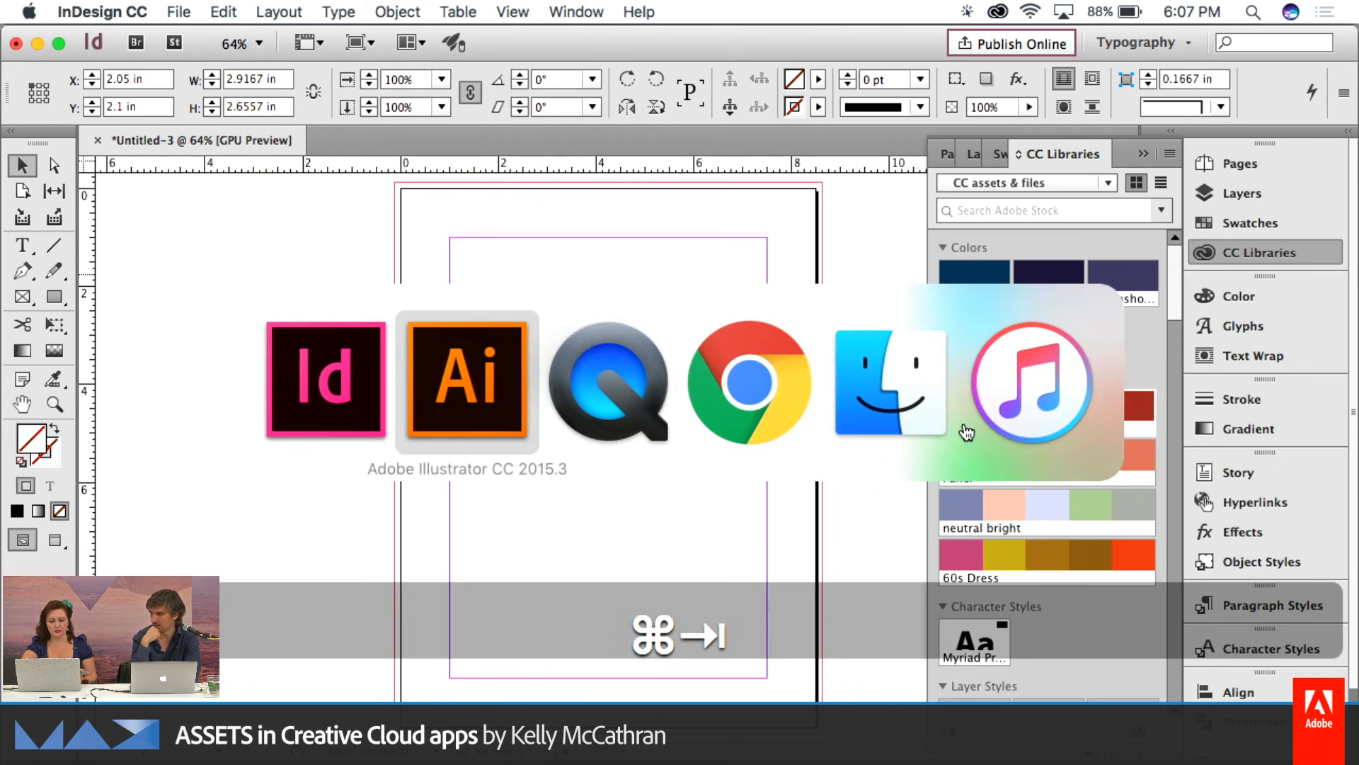
key(super+Tab)
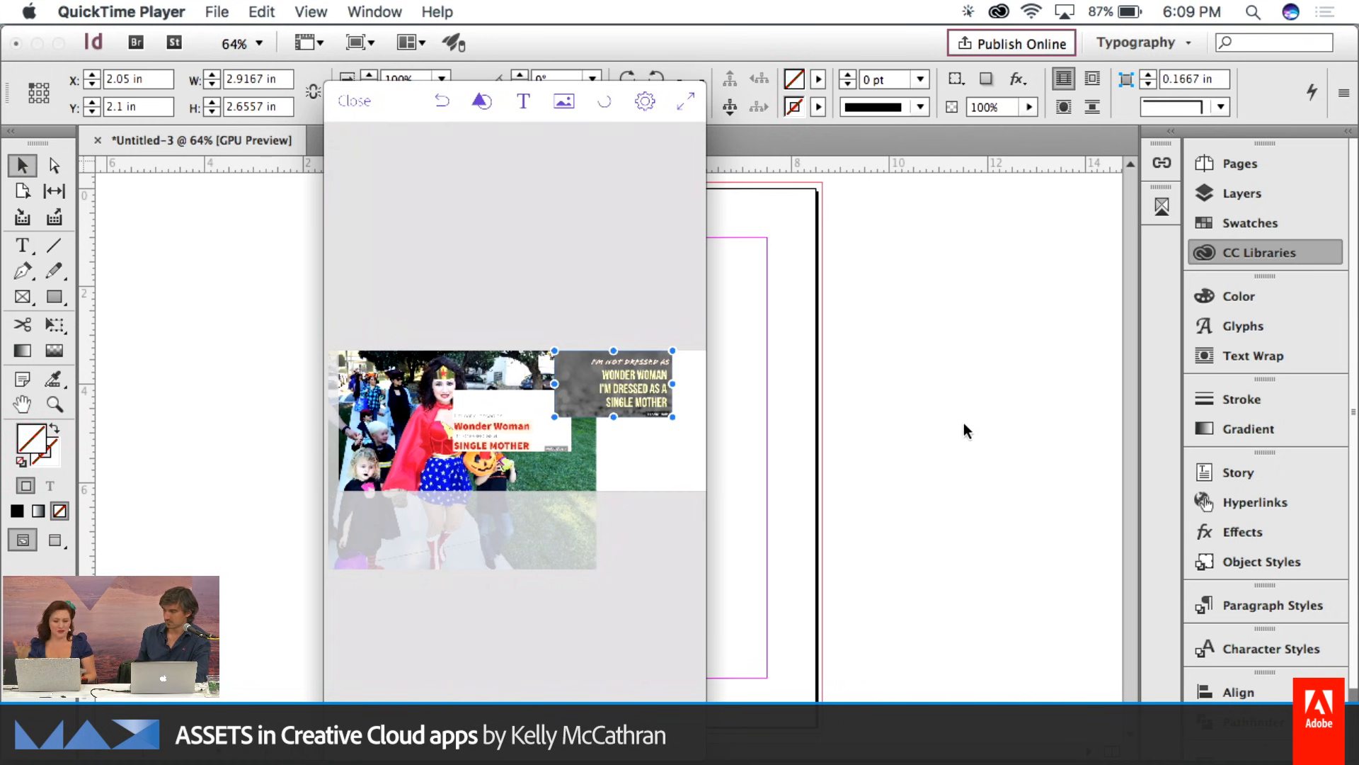
click(958, 422)
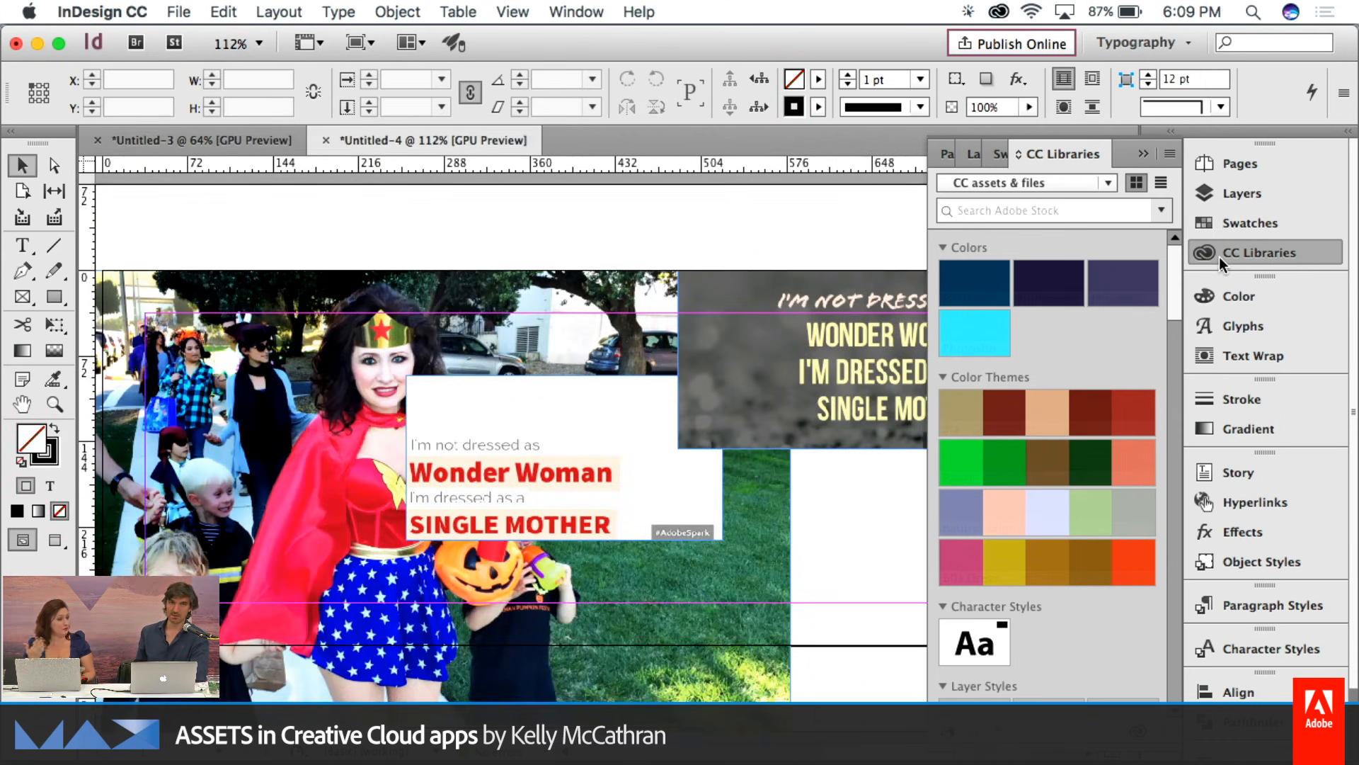
Collapse the CC Libraries panel and delete the white Wonder Woman quote graphic overlapping the photo
click(1220, 256)
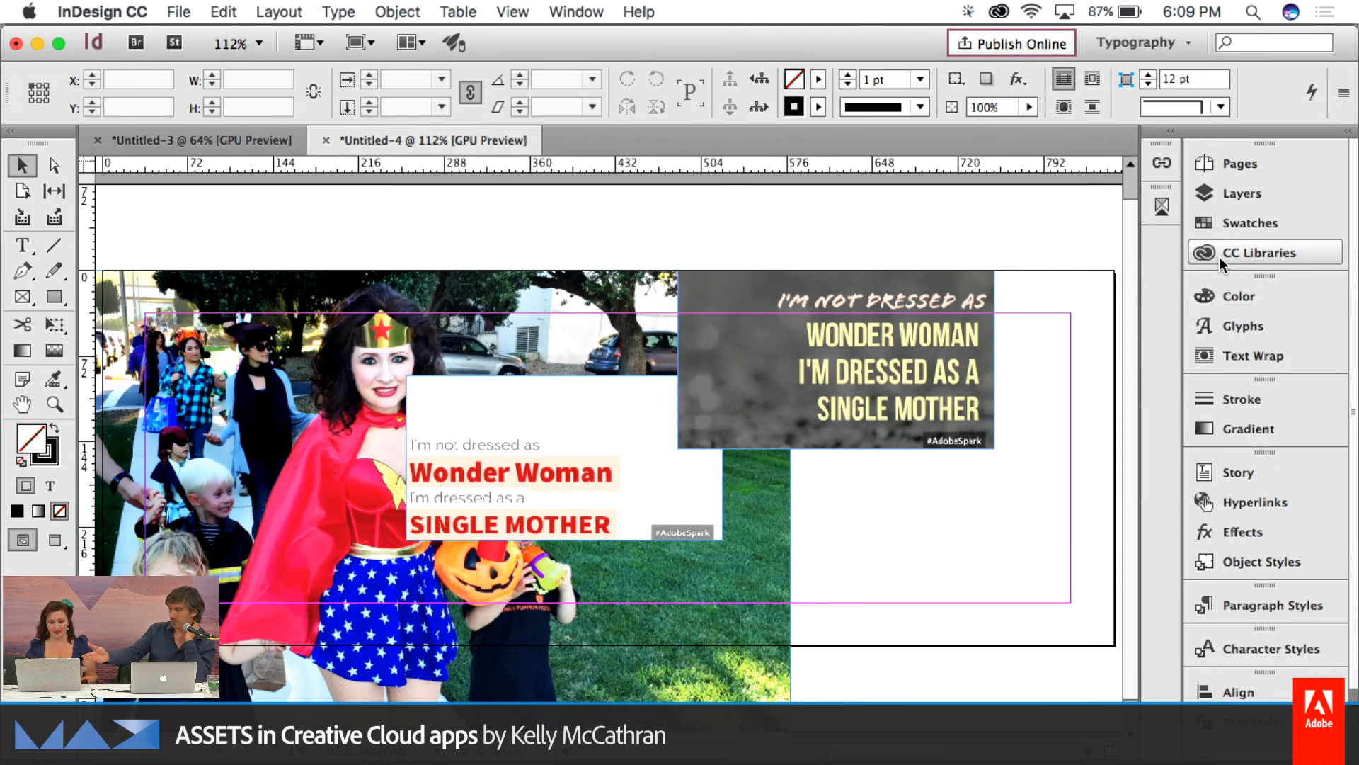
click(912, 410)
click(590, 474)
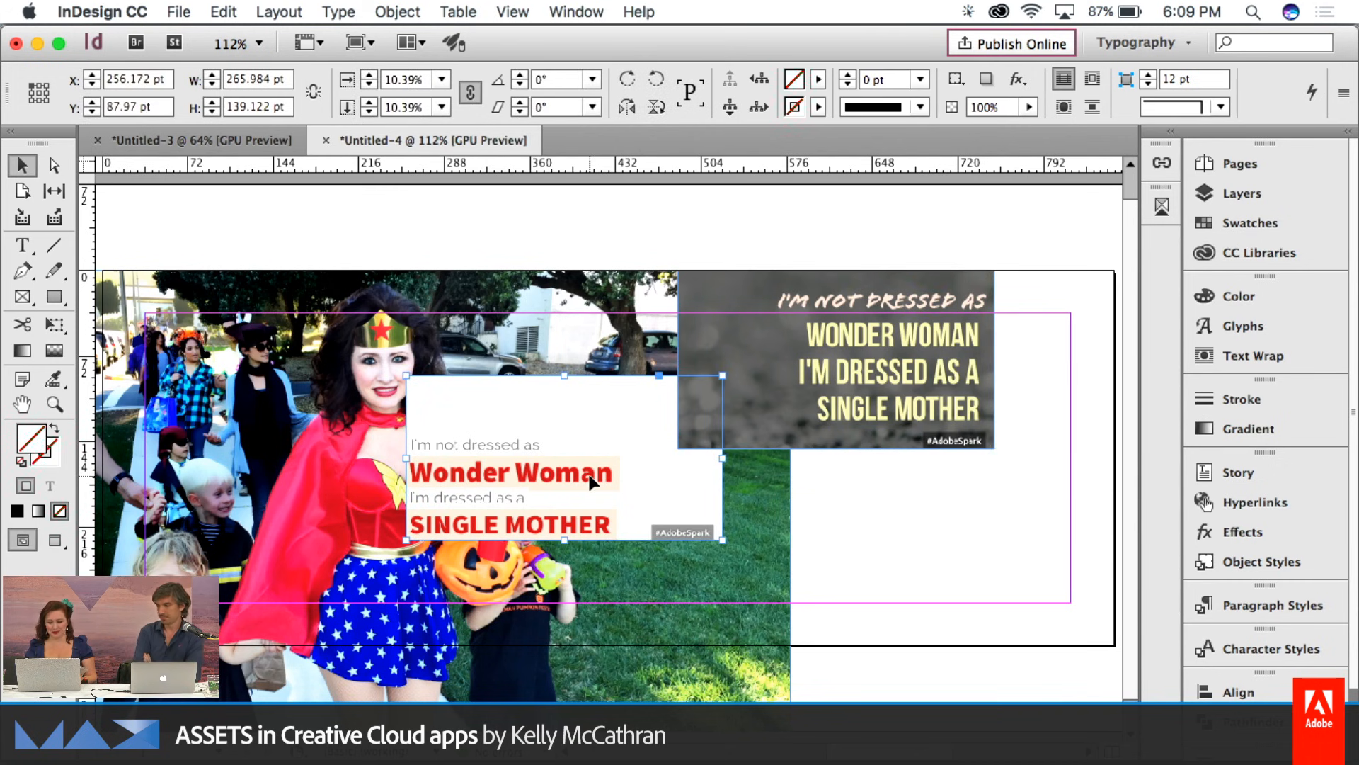
key(BackSpace)
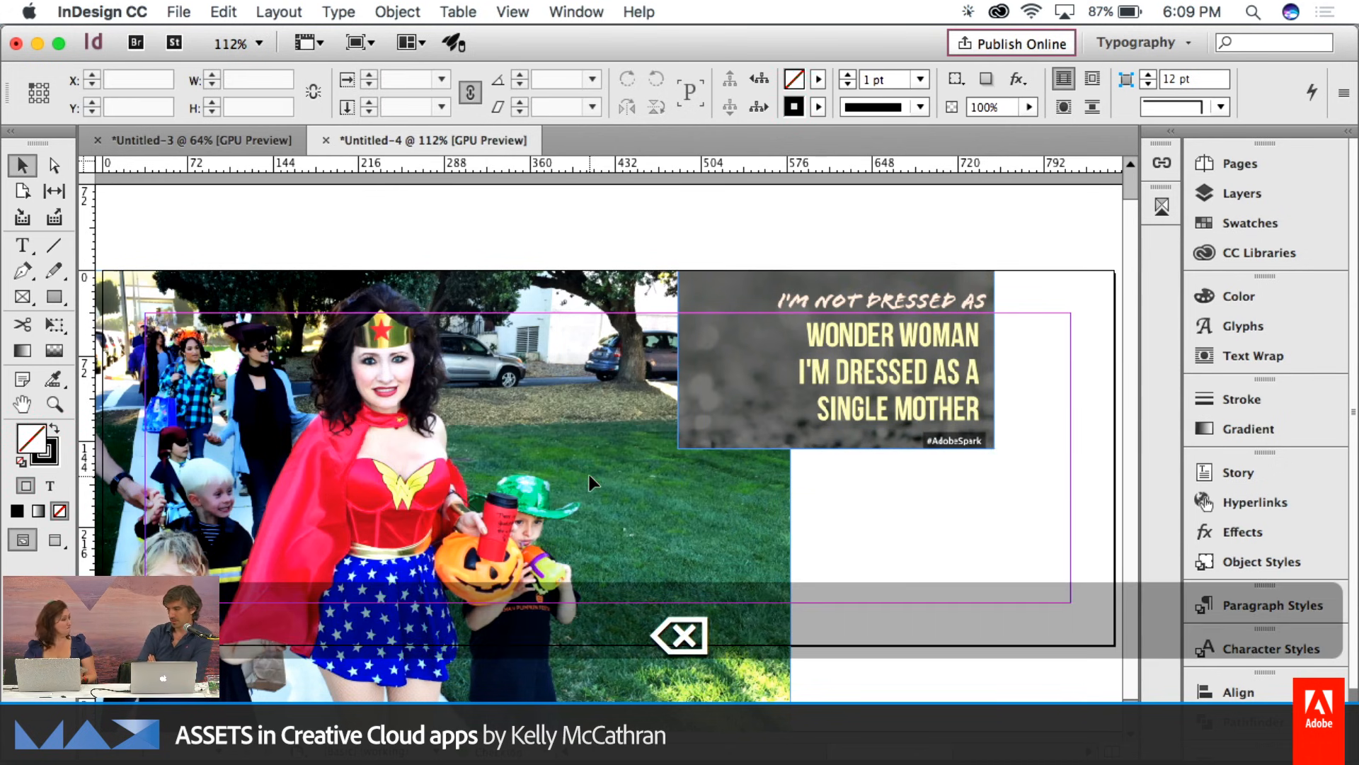
Enlarge the dark Wonder Woman quote graphic to about 400 by 317 pt beside the photo and preview the whole page
click(797, 358)
key(shift)
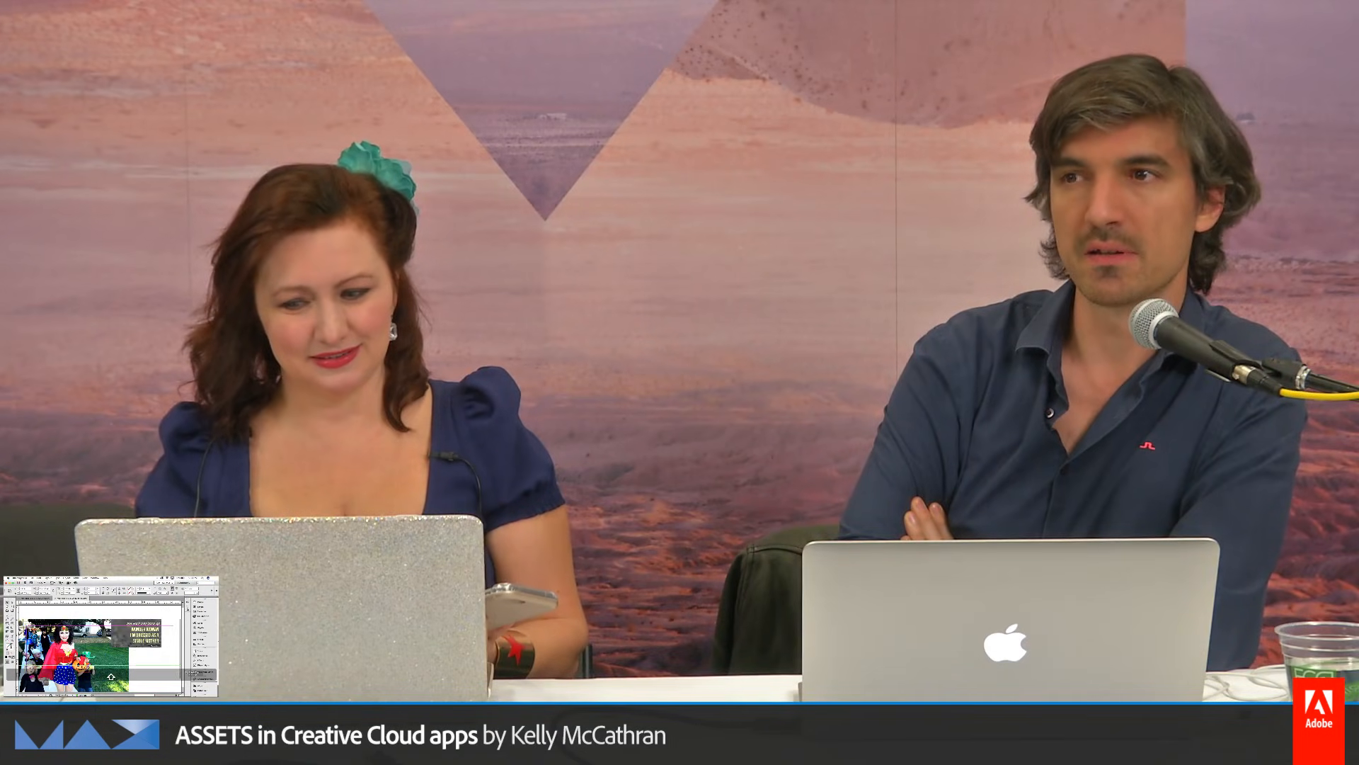
scroll(133, 667, right, 5)
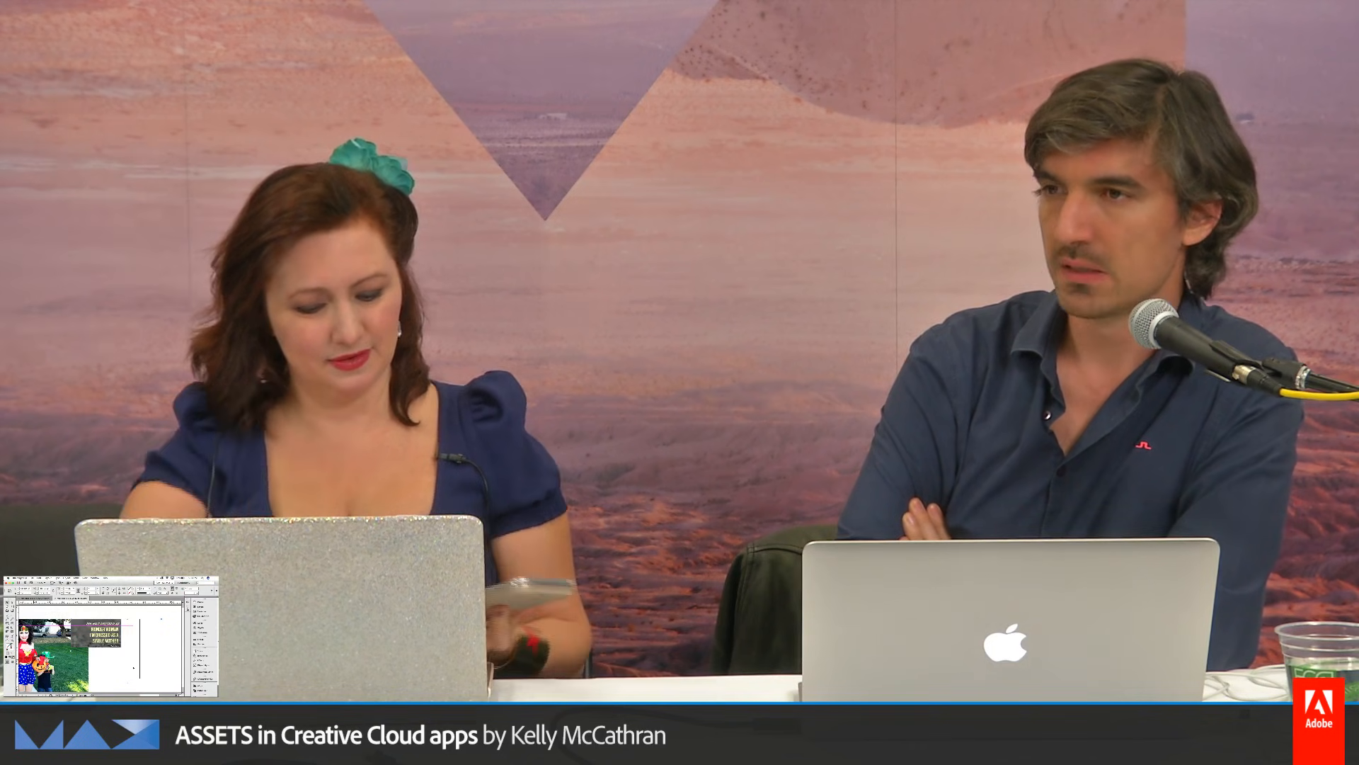
key(super+z)
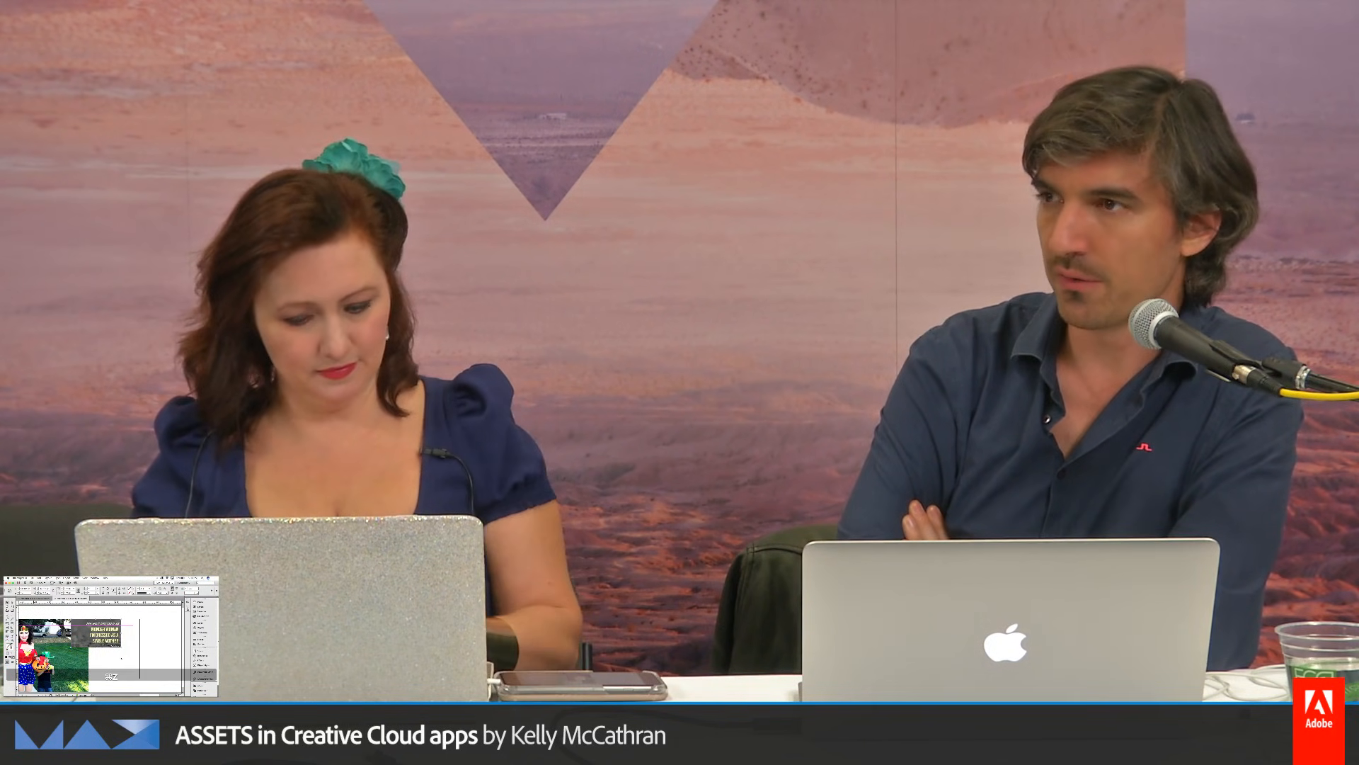
drag(121, 648, 177, 678)
mouse_move(82, 659)
mouse_down()
mouse_move(47, 658)
mouse_move(66, 648)
mouse_up()
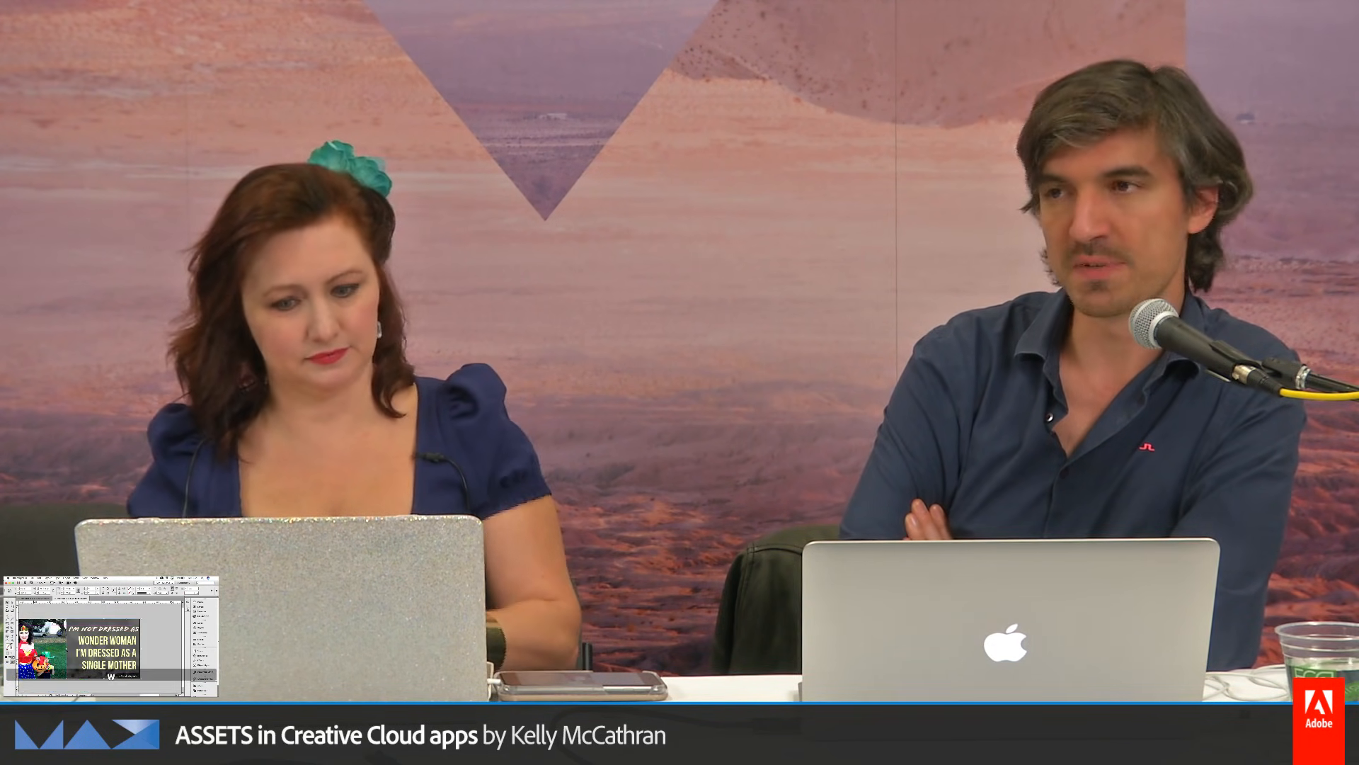
key(super+0)
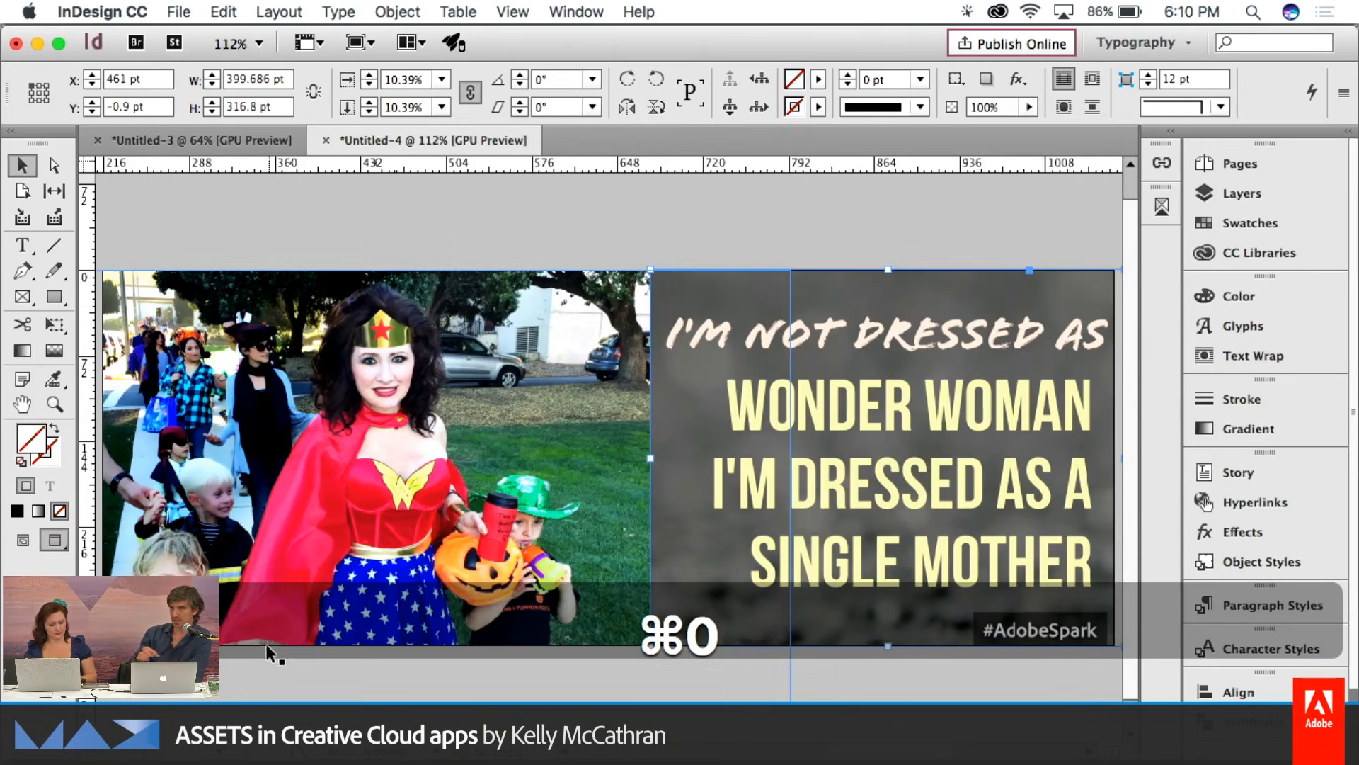
click(261, 651)
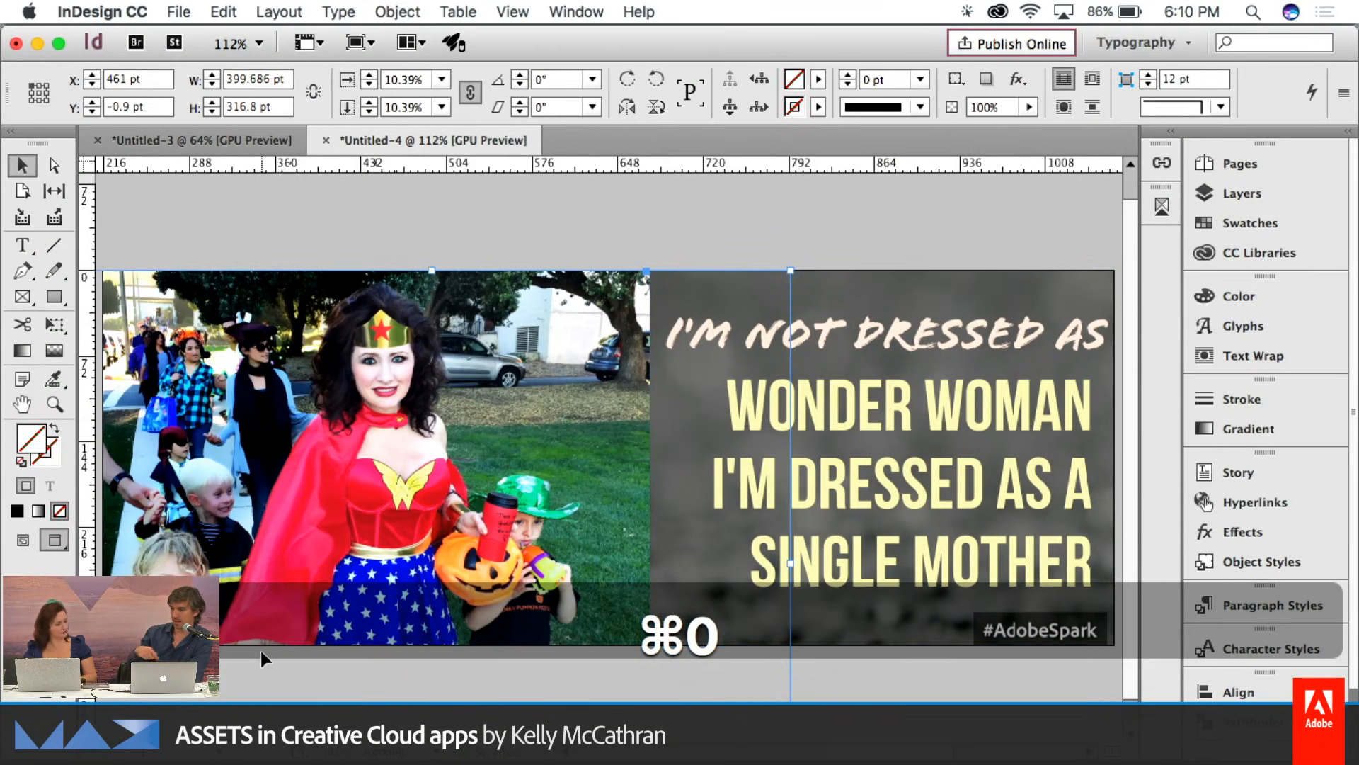
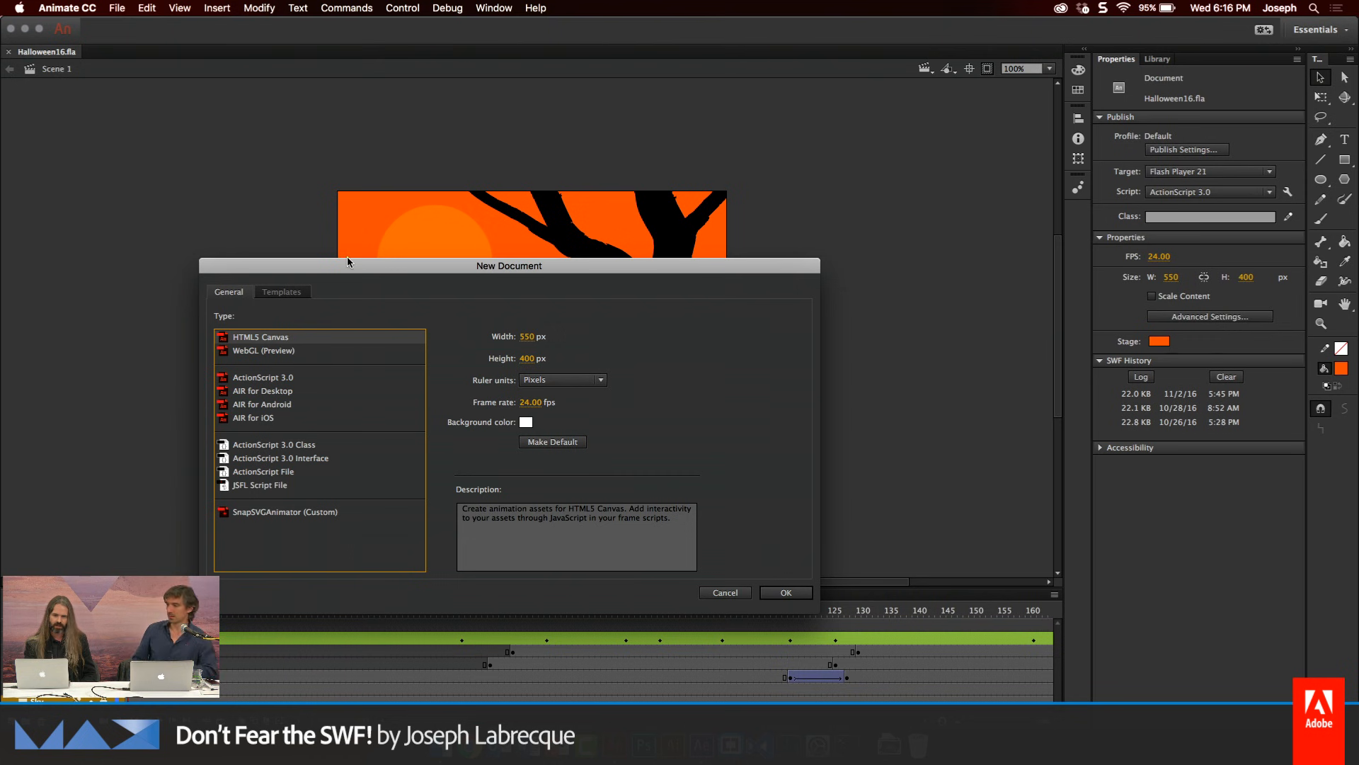
Examine the descriptions of the WebGL, ActionScript 3.0 and AIR document types, and cancel creating the new document
drag(347, 266, 429, 165)
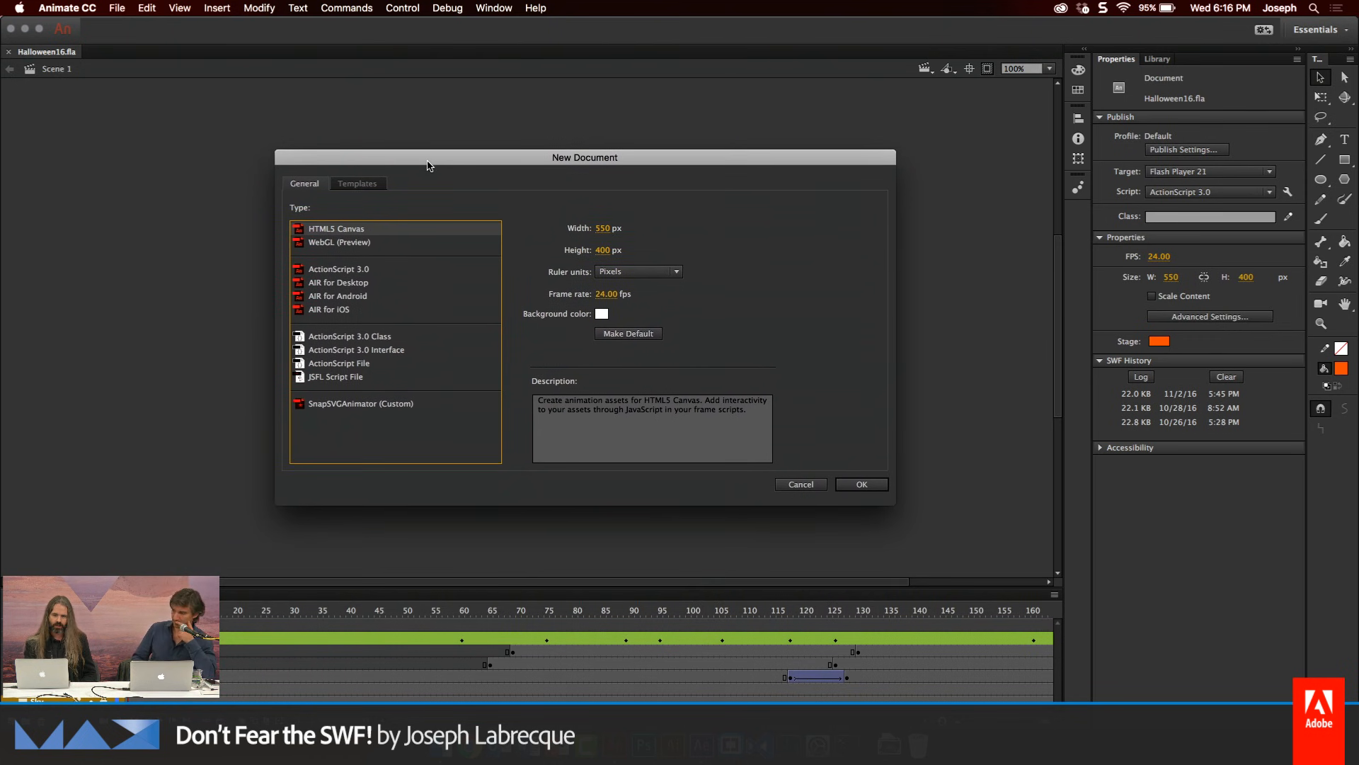
click(350, 247)
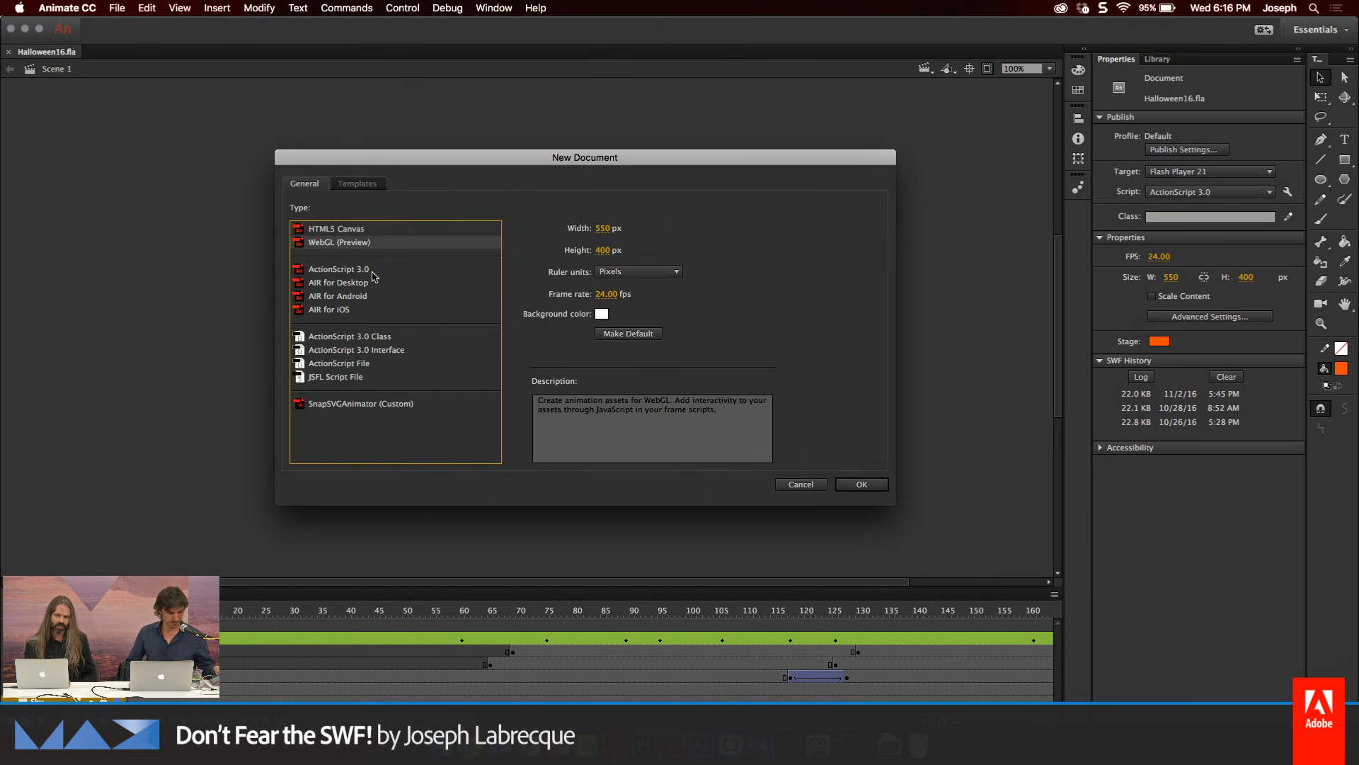
click(369, 273)
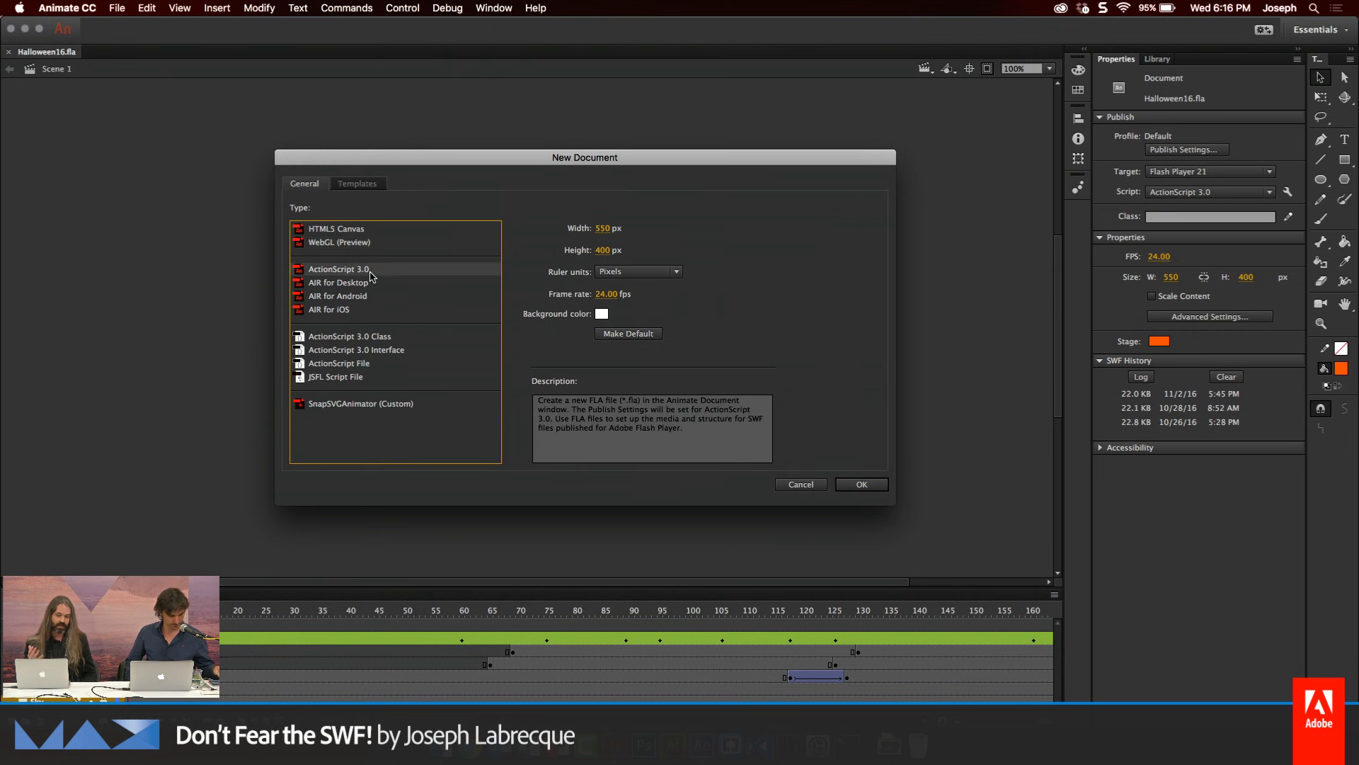
click(370, 283)
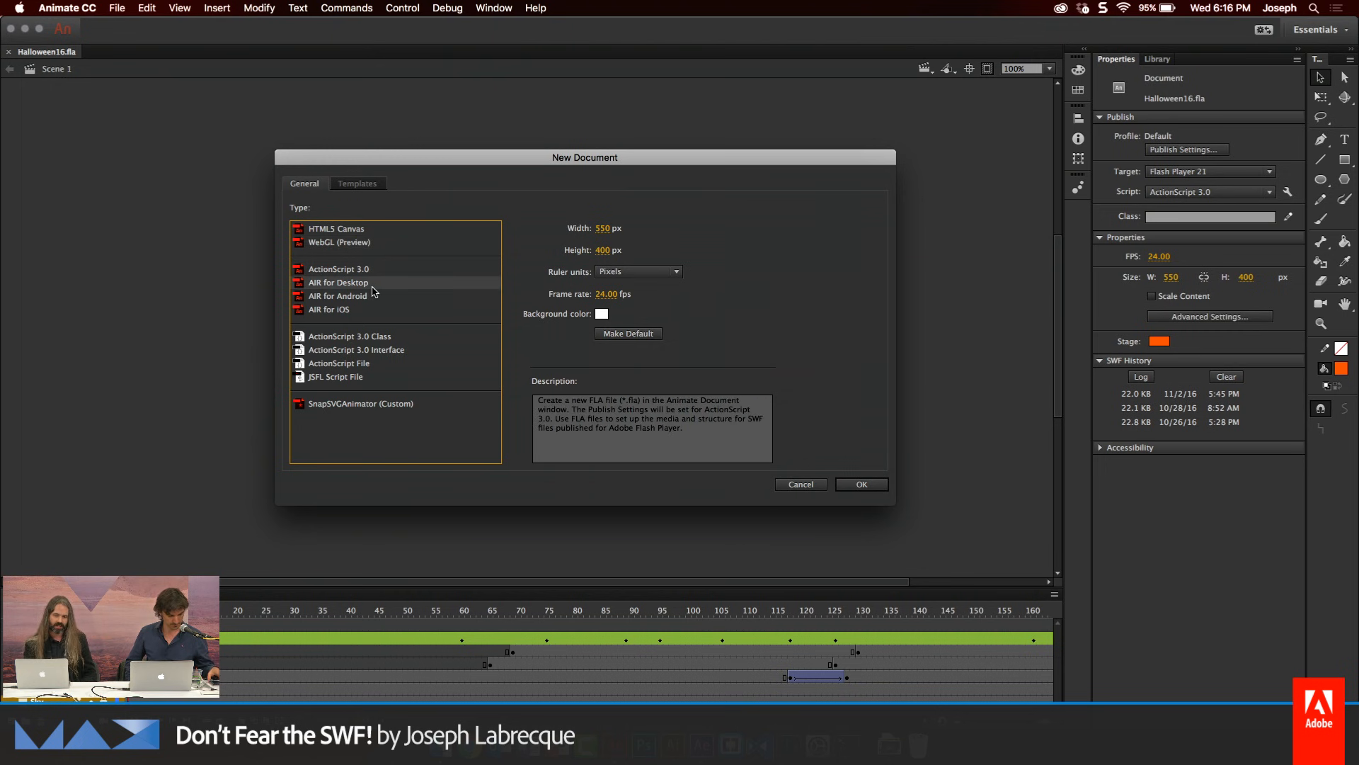
click(374, 296)
click(366, 312)
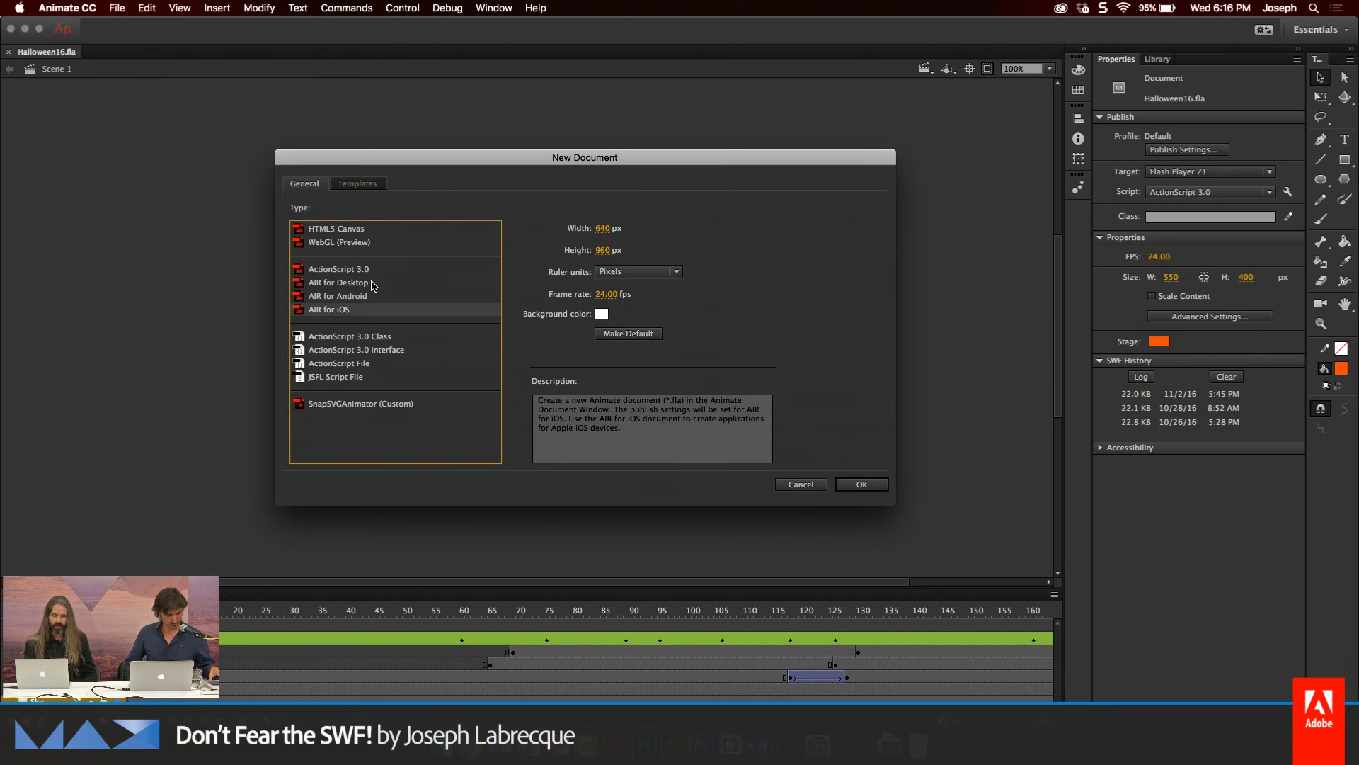
click(369, 283)
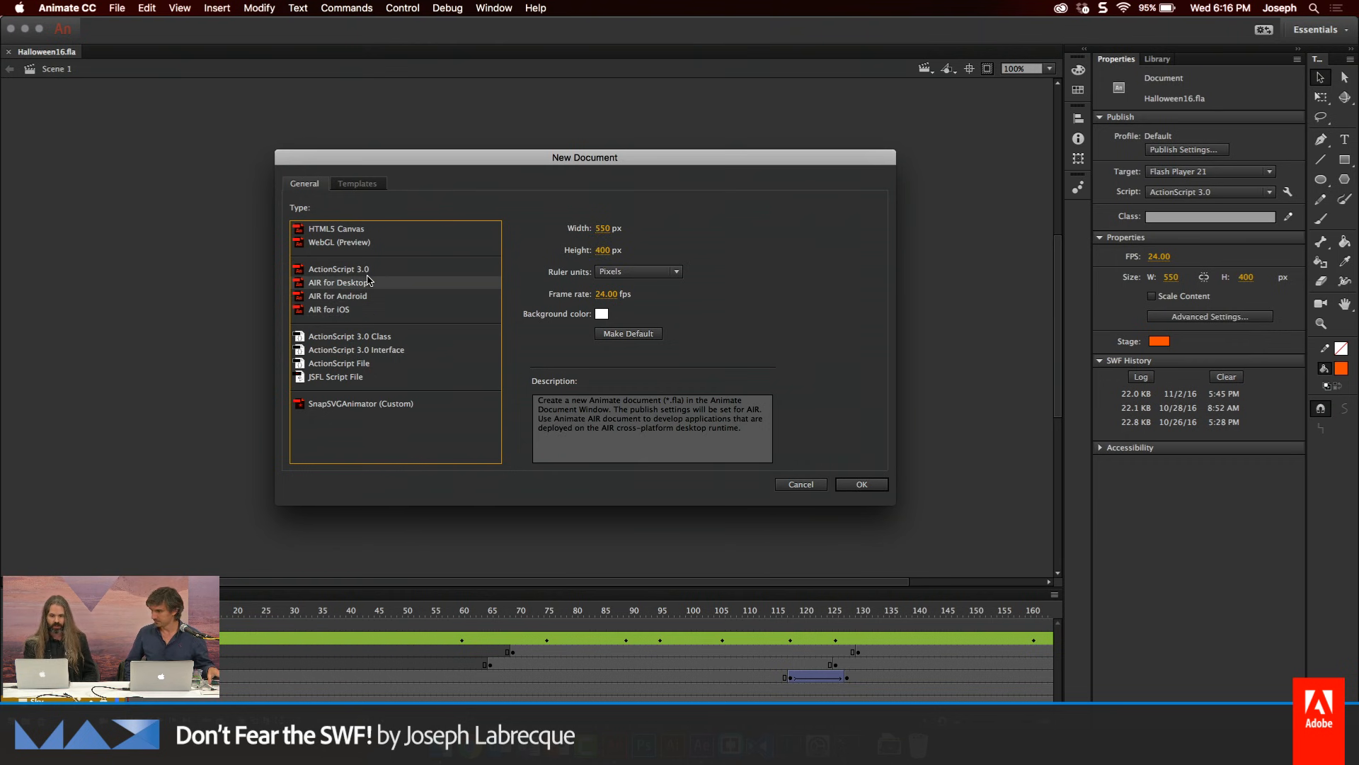
click(359, 269)
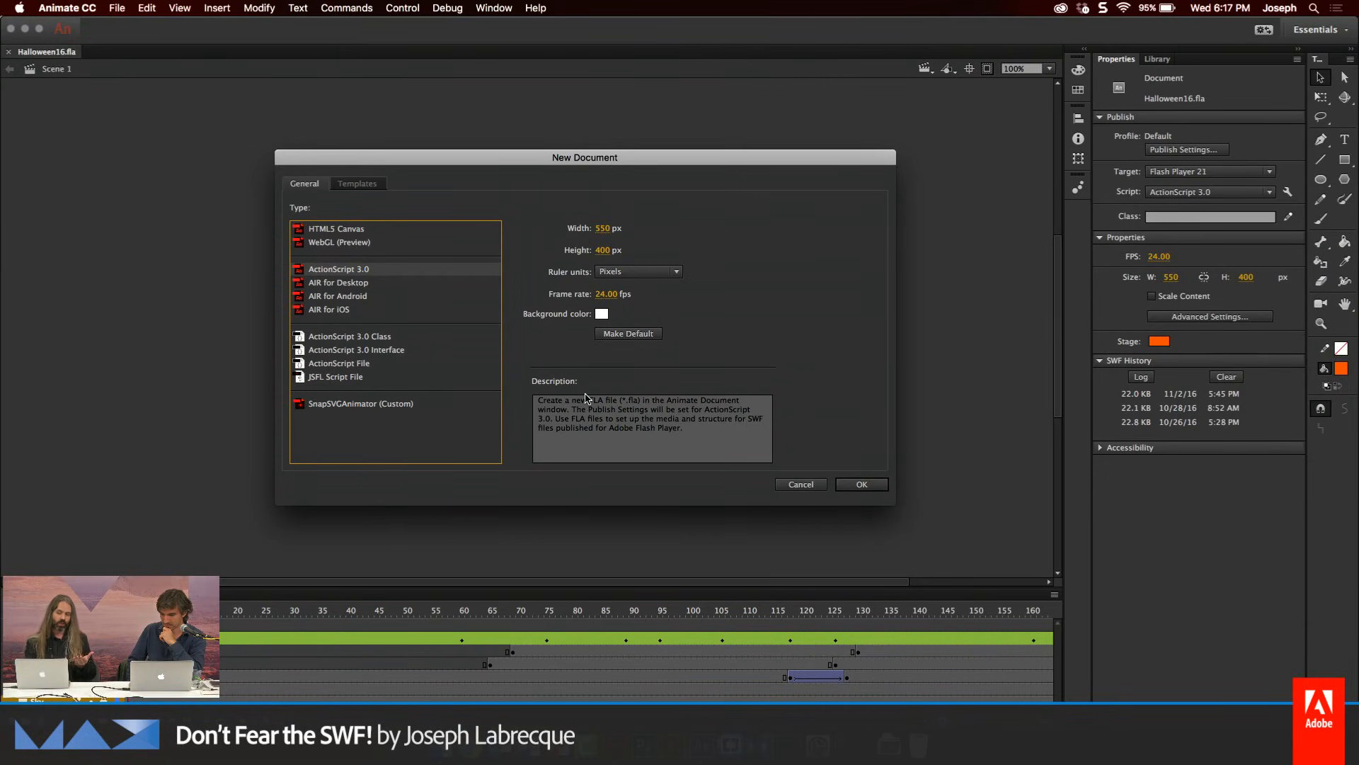
click(786, 487)
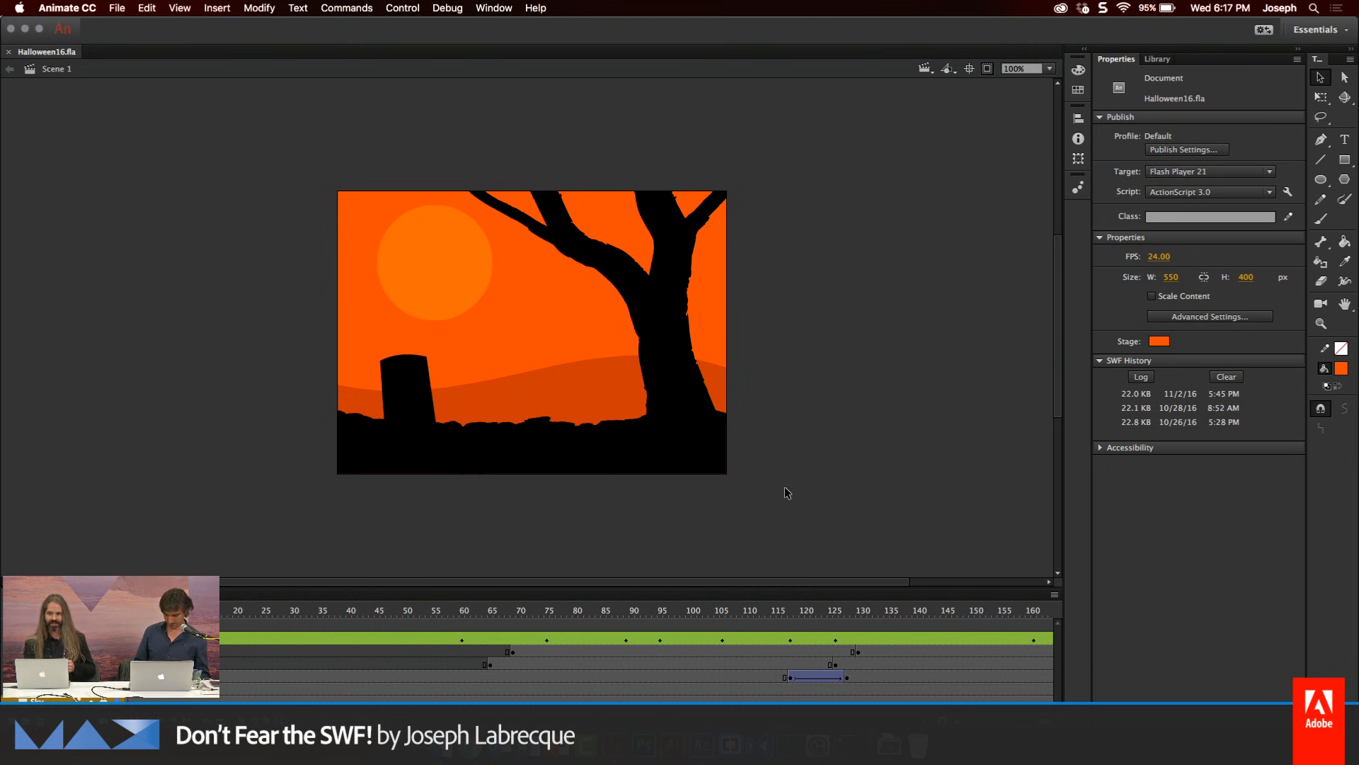
Show the 3D Rotation and 3D Translation tools and choose the 3D Rotation Tool
click(1345, 103)
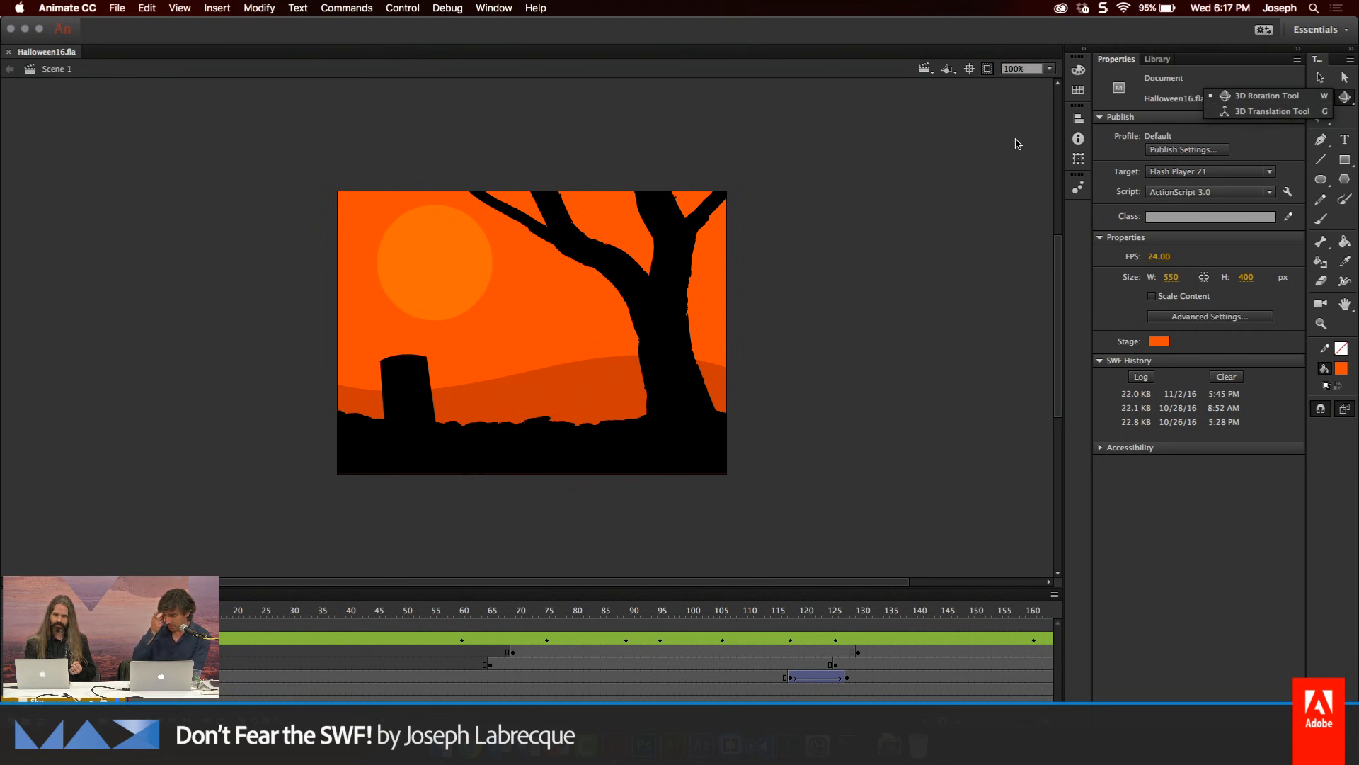
click(1268, 95)
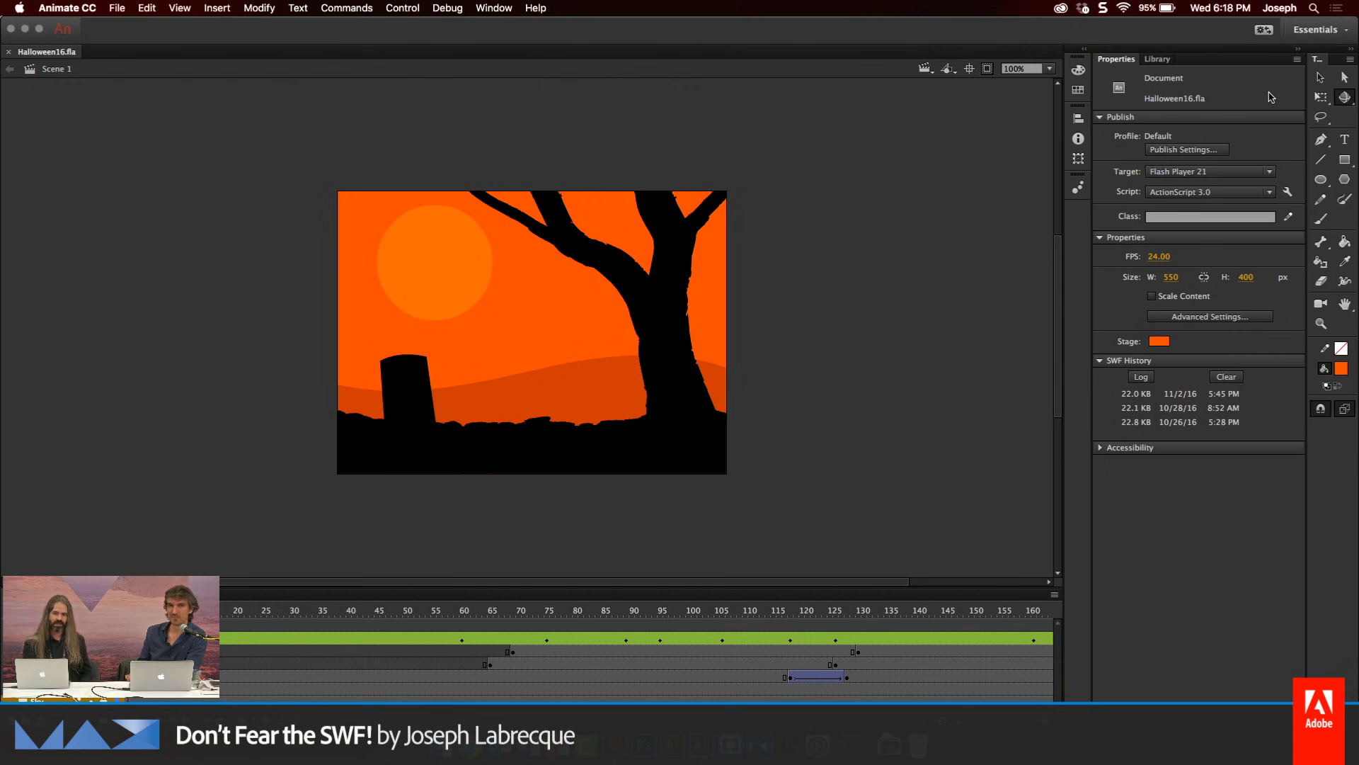
Open Code Snippets over the stage and examine the WebGL and HTML5 Canvas categories, including the HTML5 Canvas Components
click(504, 9)
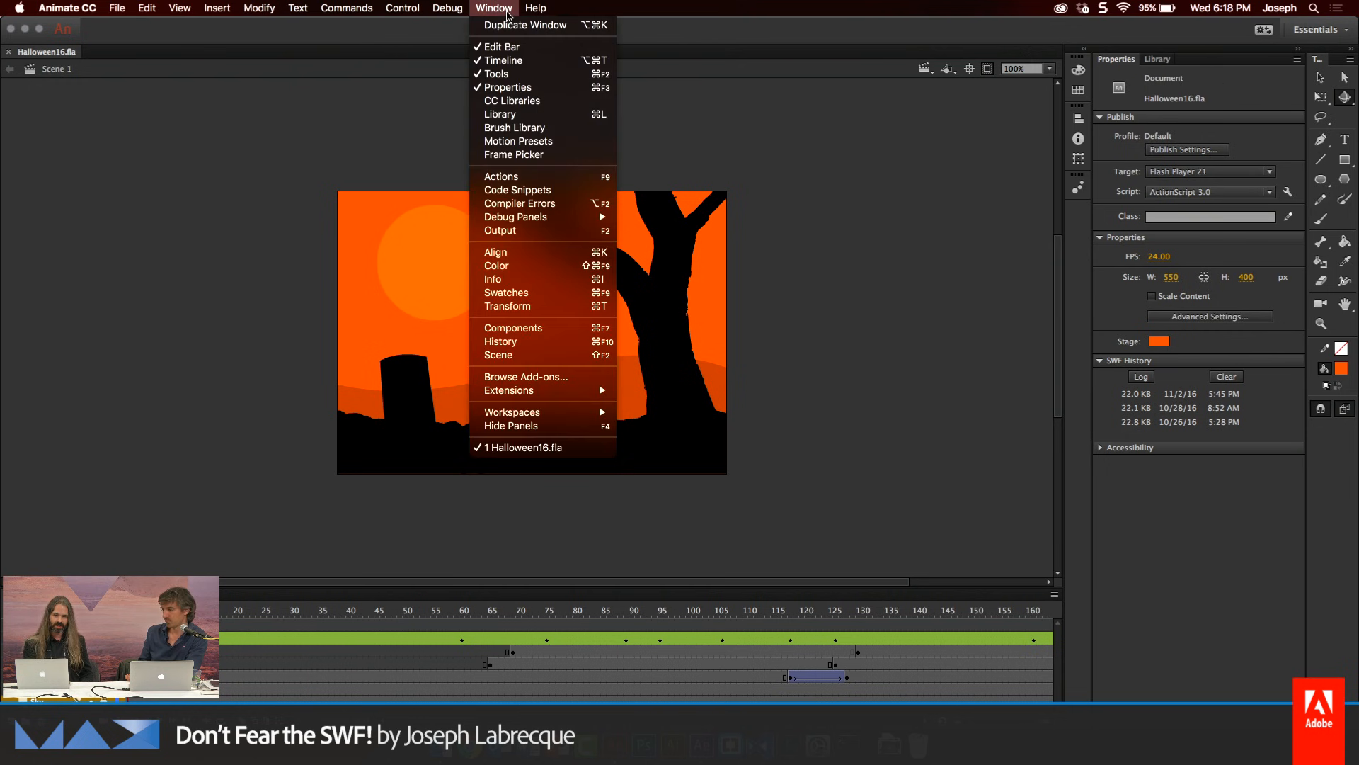
click(532, 193)
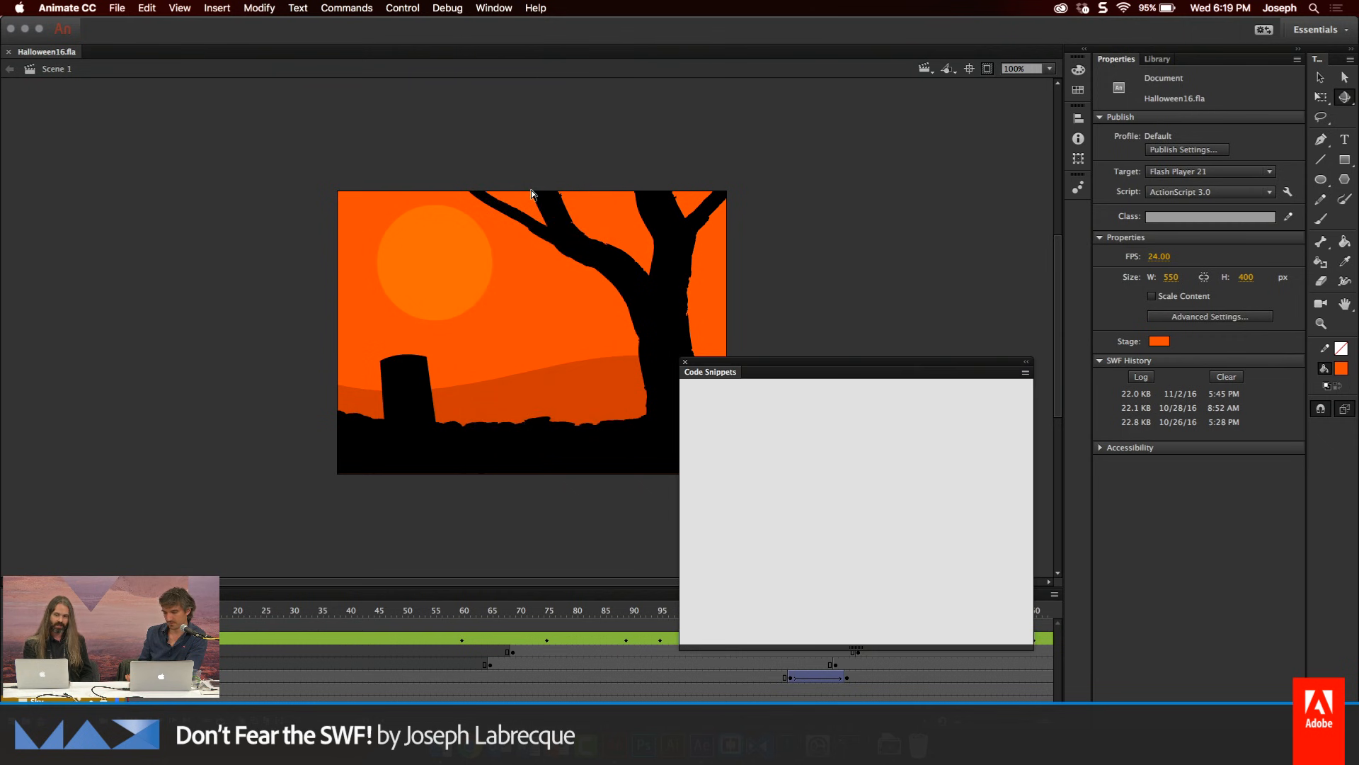
drag(775, 365, 645, 157)
click(558, 230)
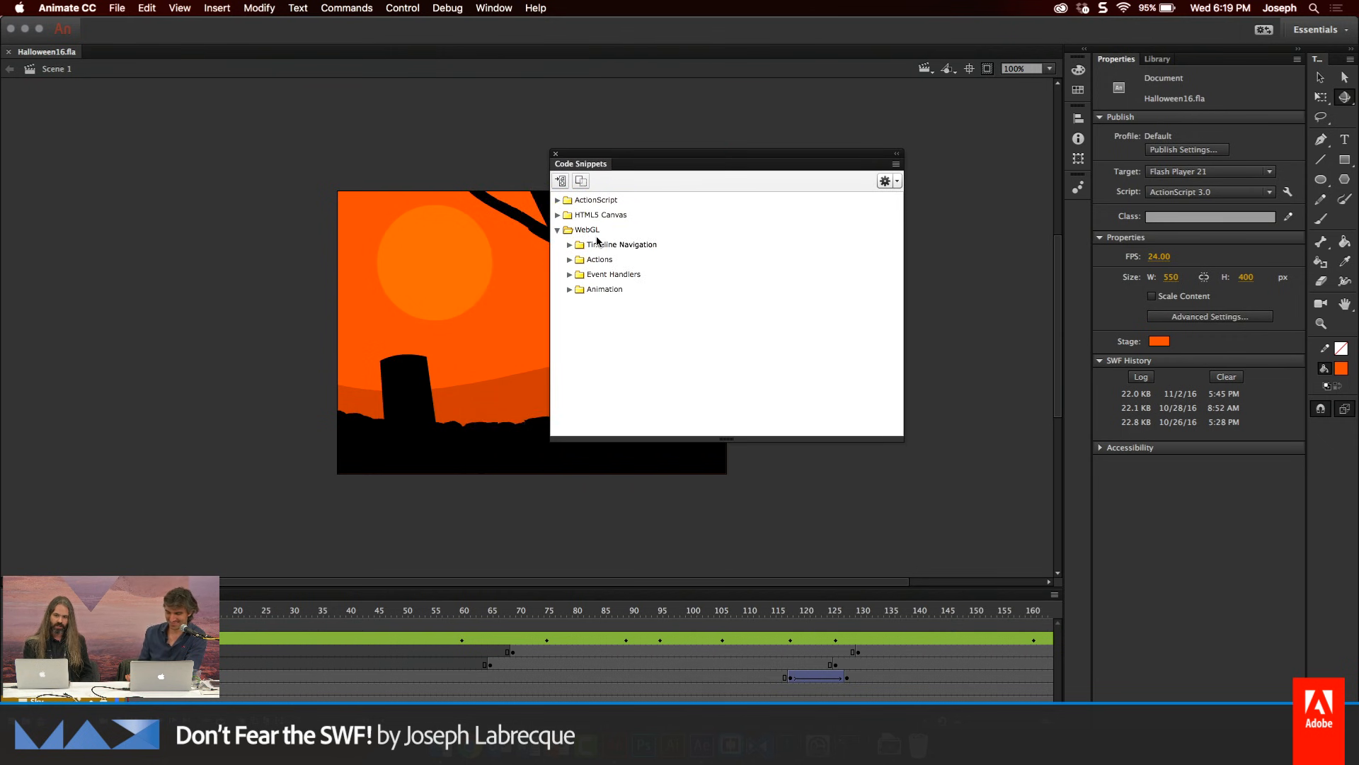
click(558, 214)
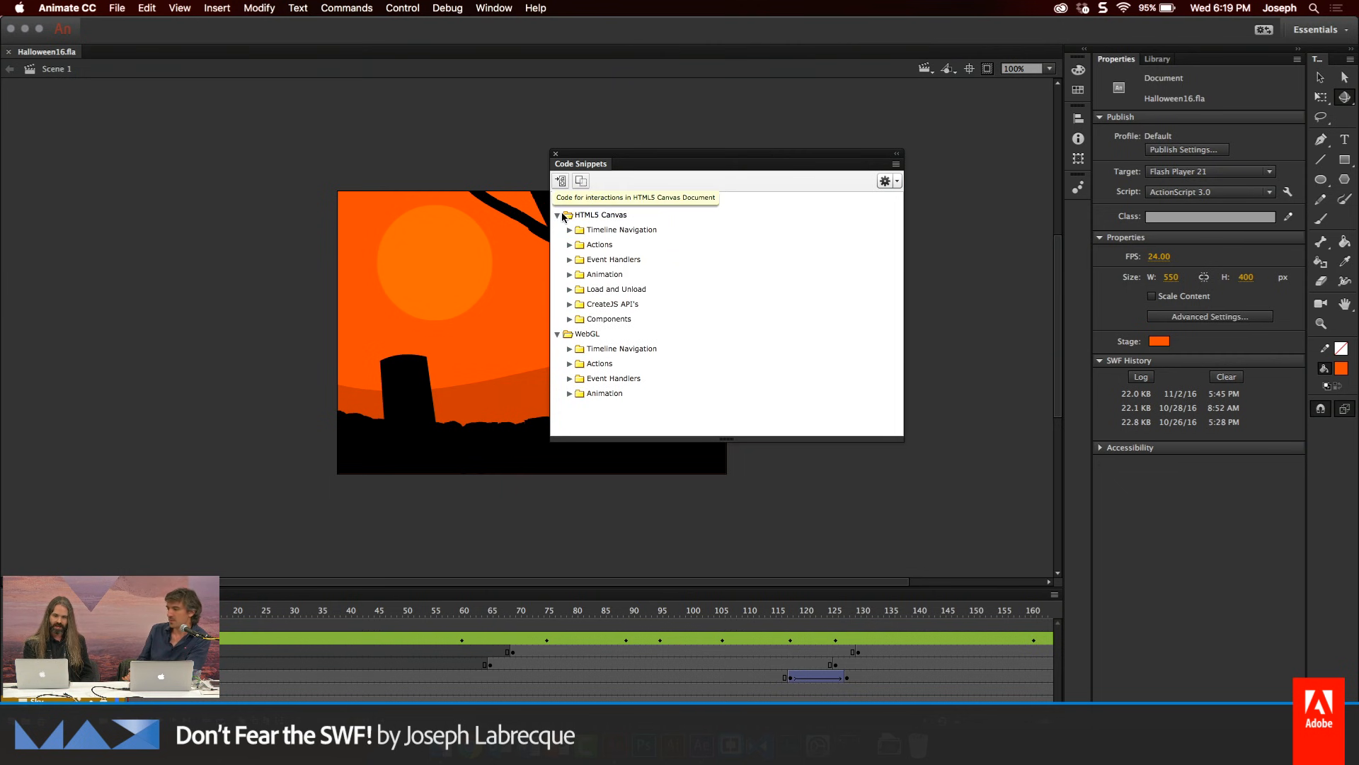
click(570, 320)
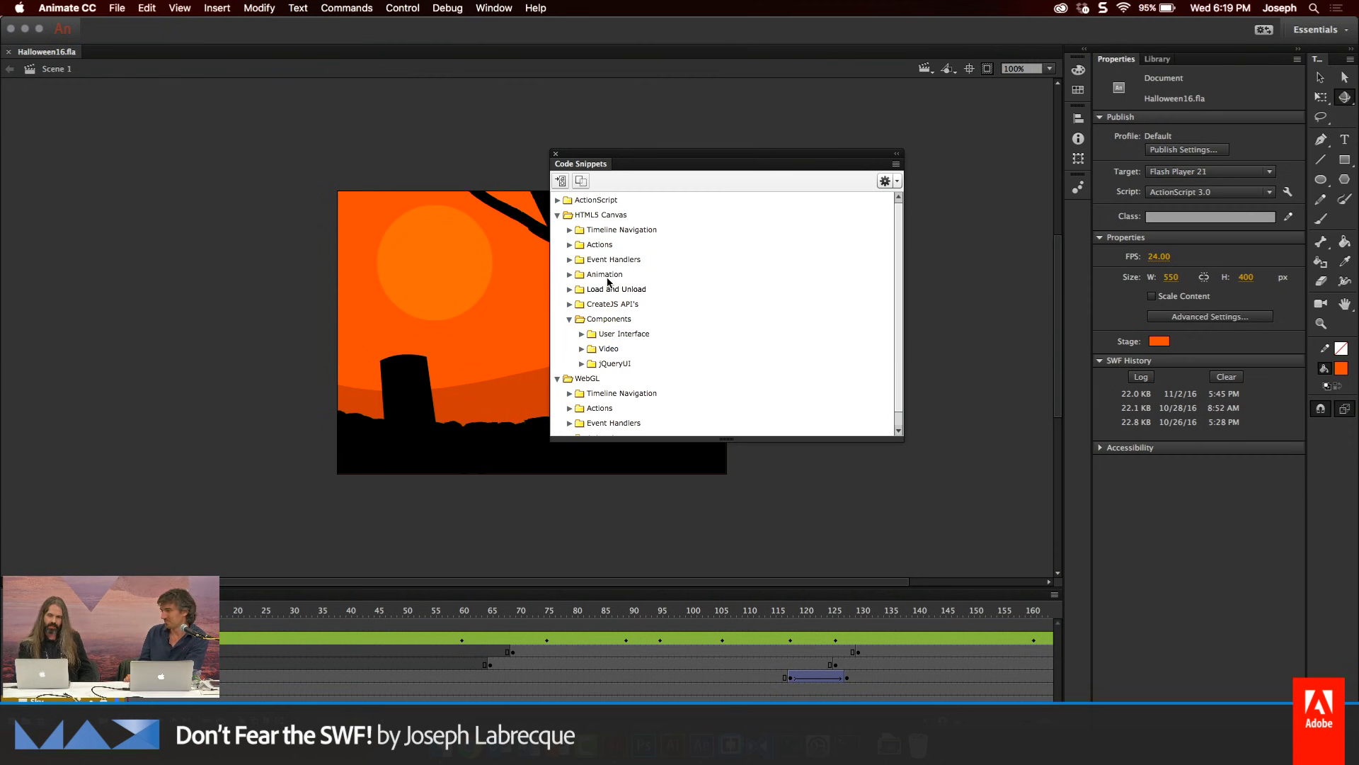
Examine the HTML5 Canvas Timeline Navigation snippets and the Video component snippets, and close Code Snippets
click(570, 230)
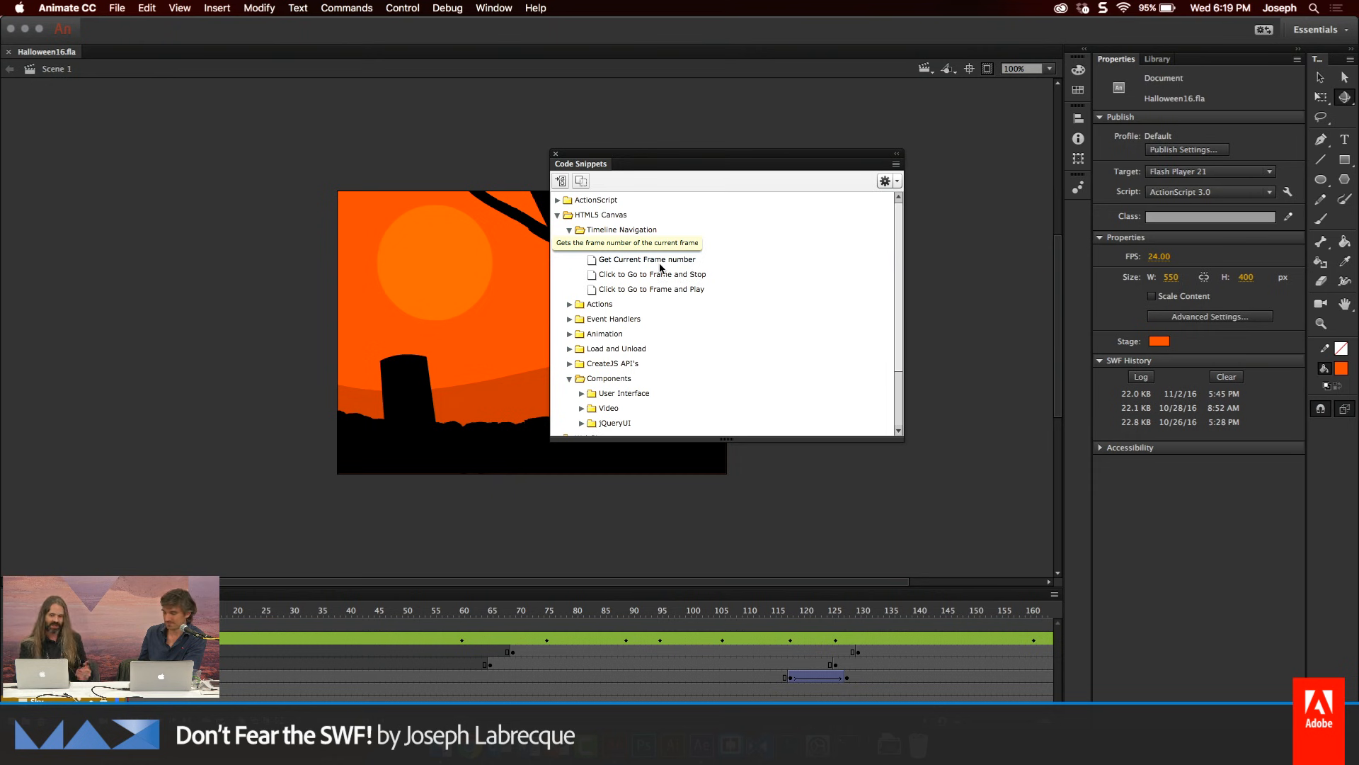
click(569, 231)
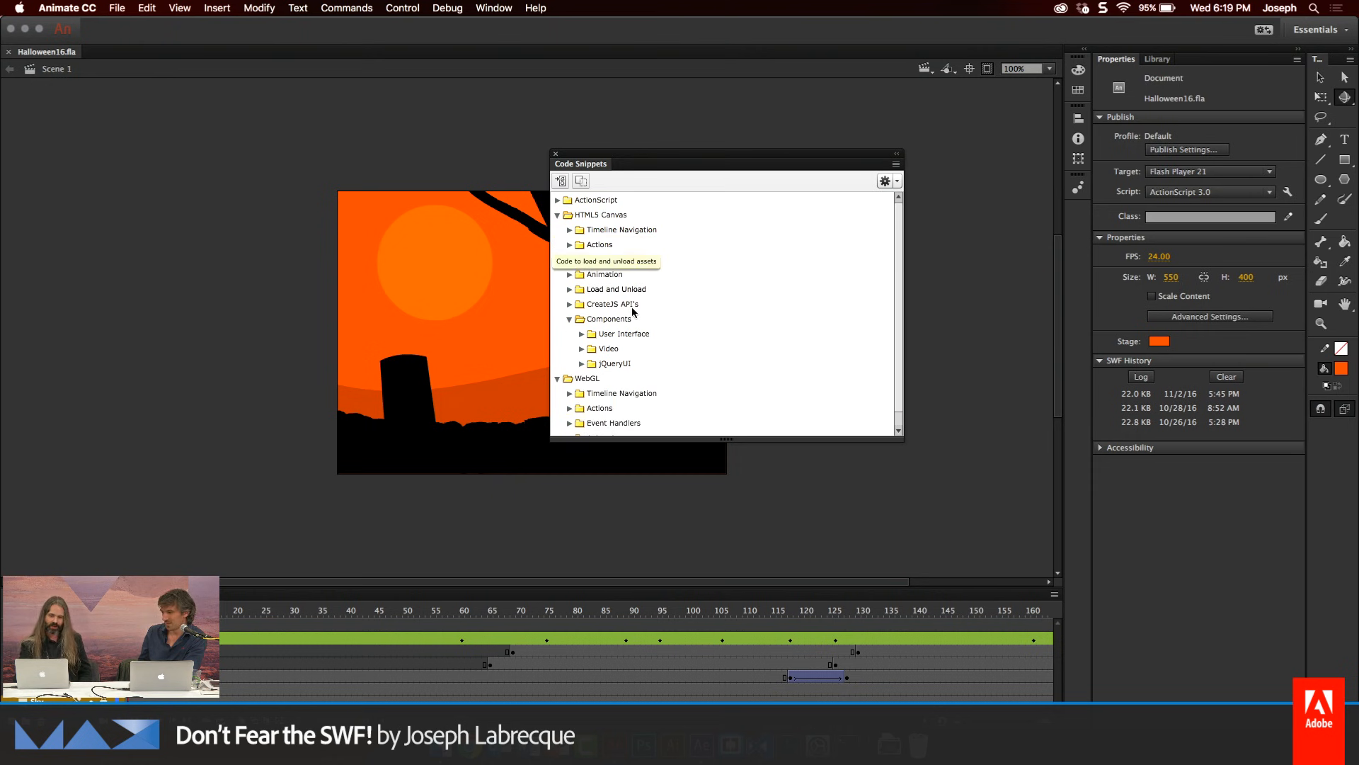
click(582, 349)
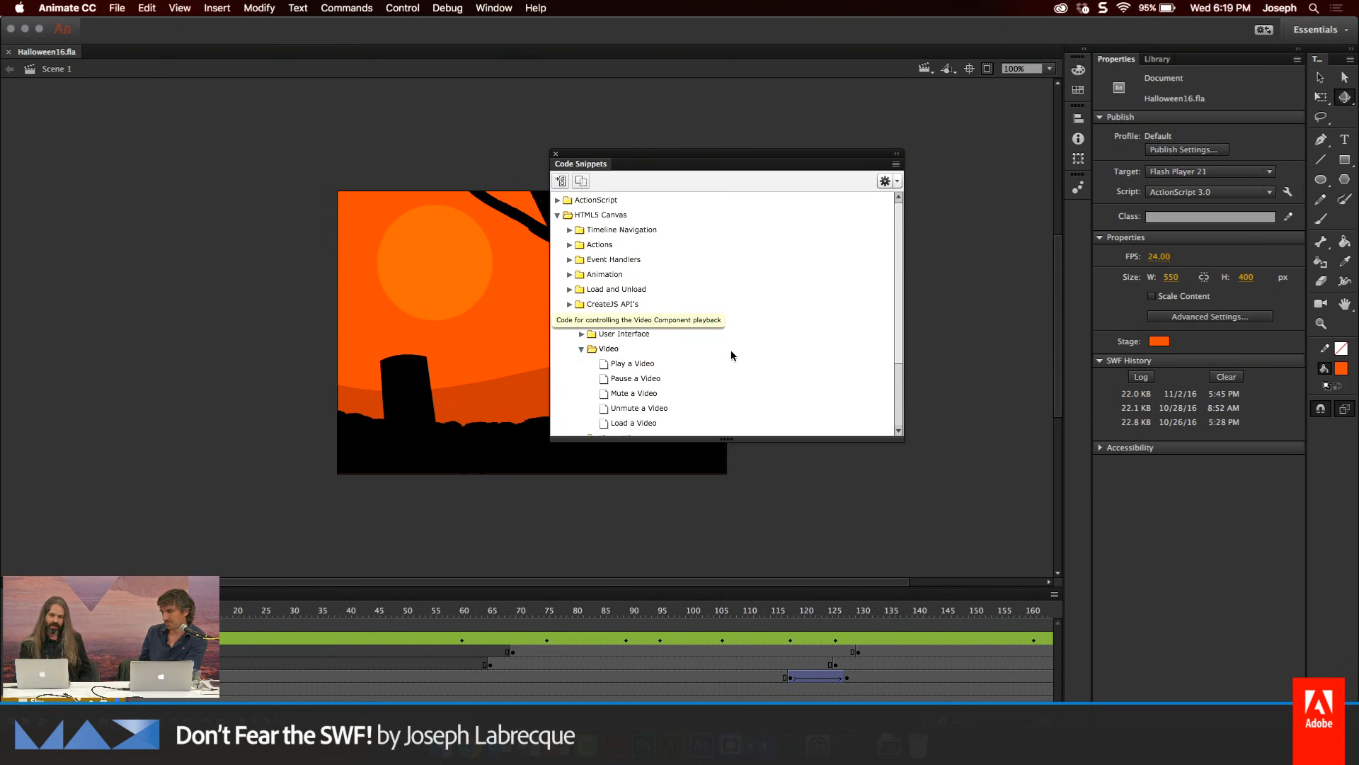
drag(898, 320, 902, 357)
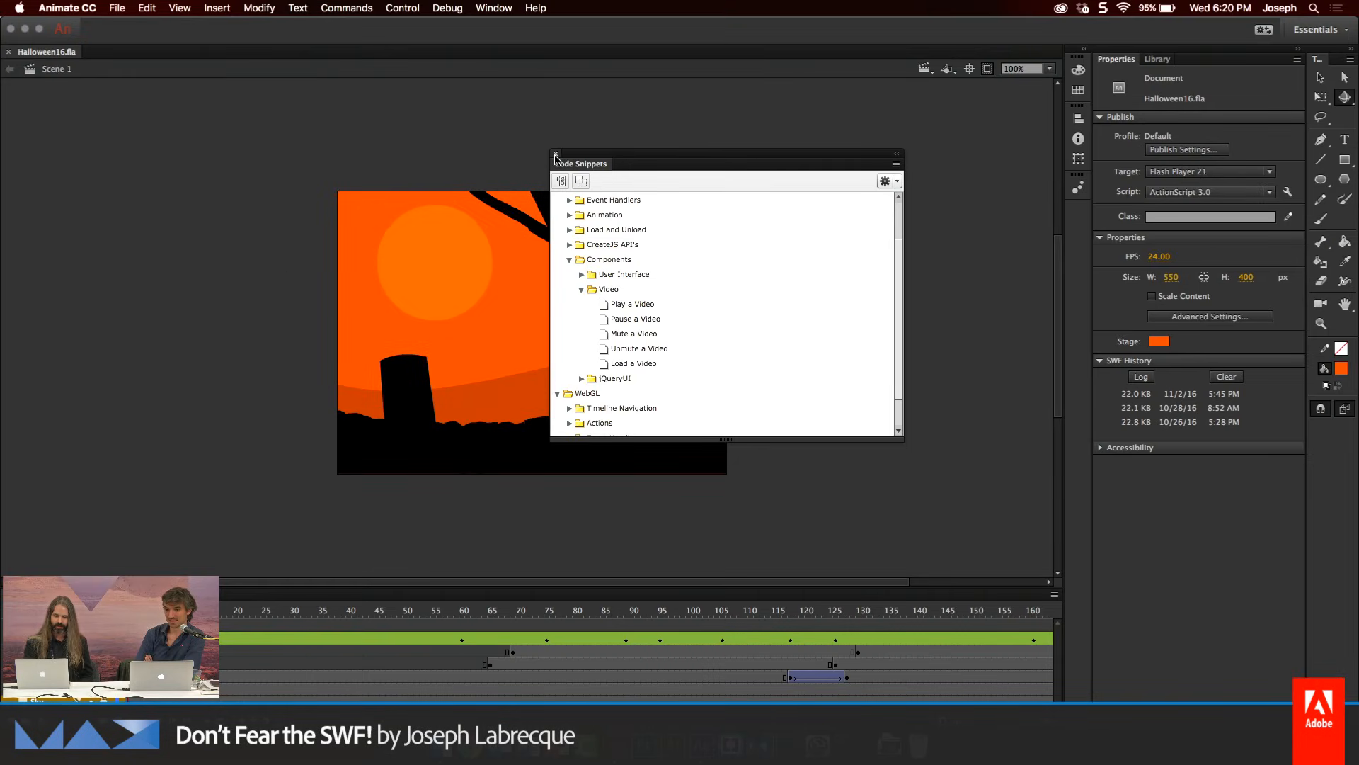
click(556, 155)
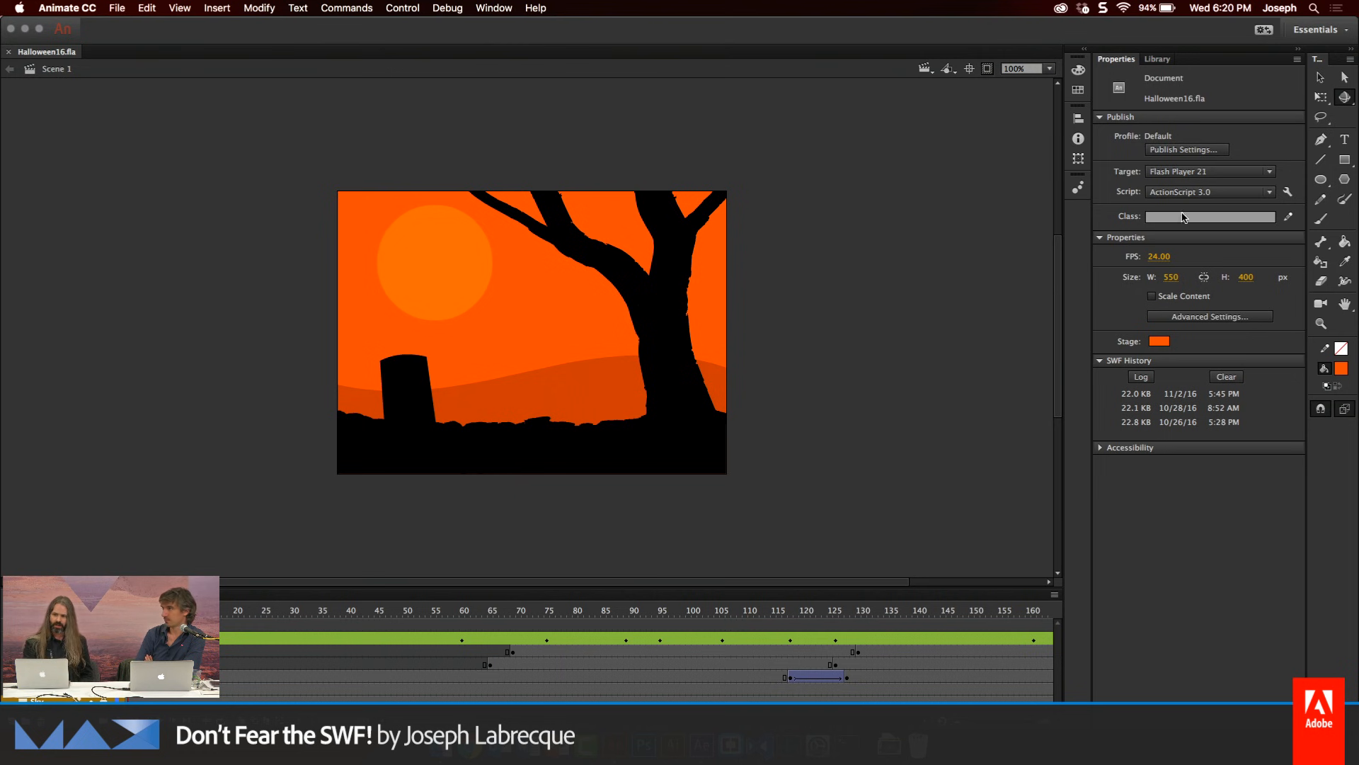
Show the pair of 3D tools once more, keeping the 3D Rotation Tool active
click(1350, 100)
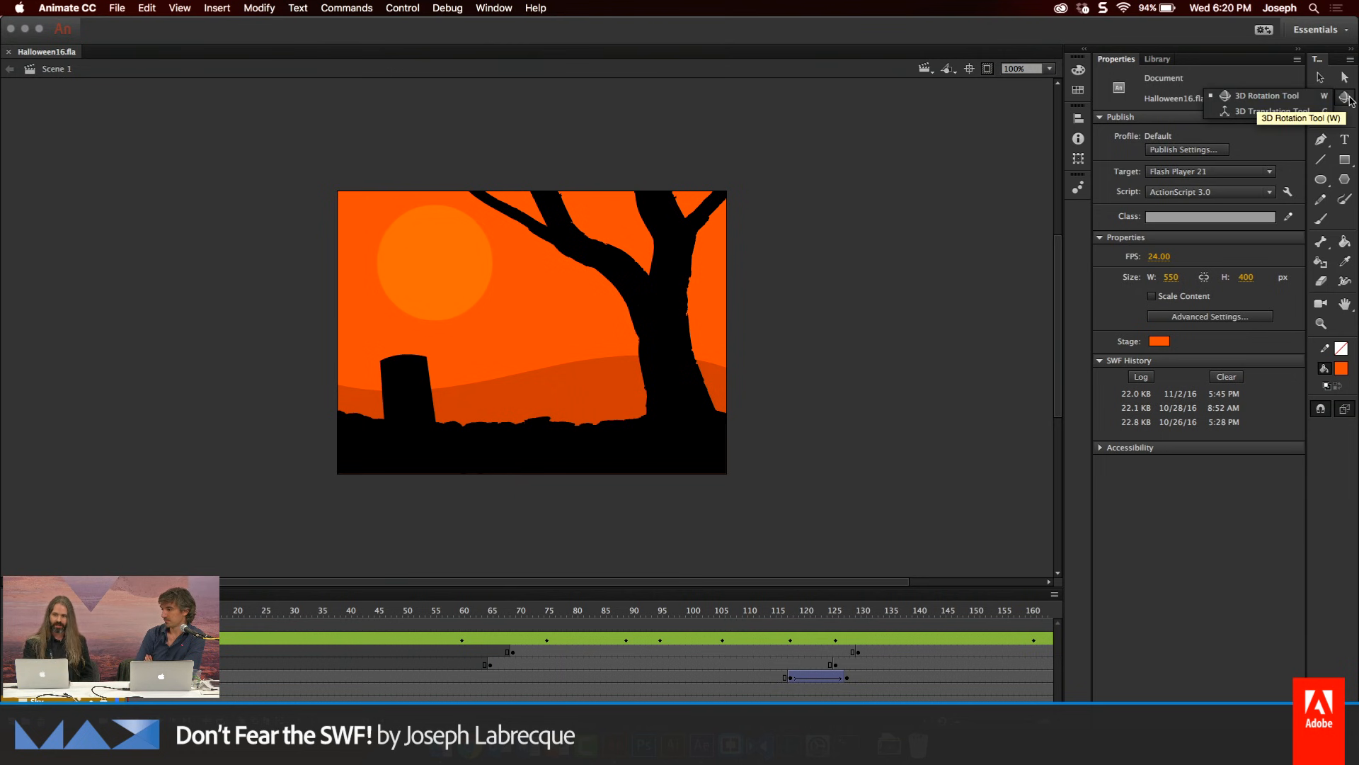
click(1292, 102)
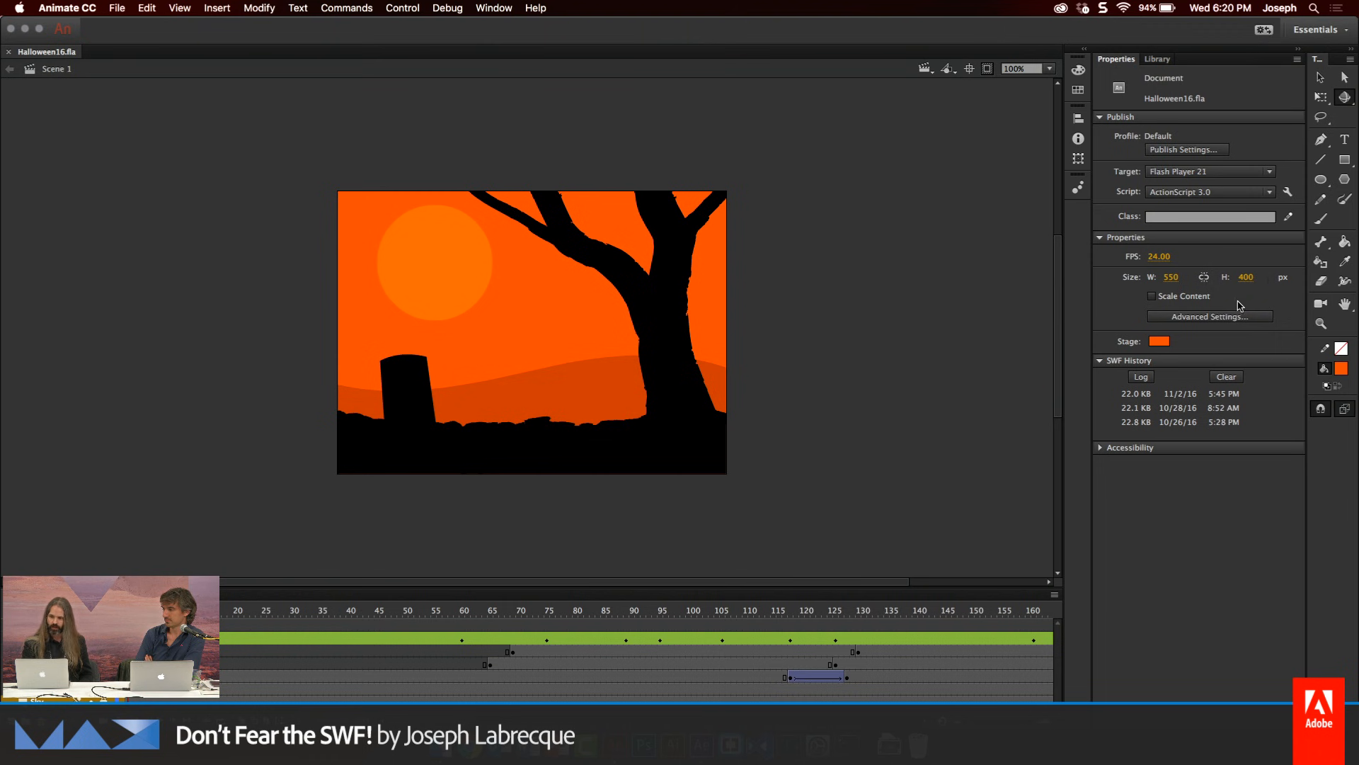
Enable the camera in Halloween16.fla, zoom it to about 157% and pan it to frame the tombstone and ground
click(1321, 305)
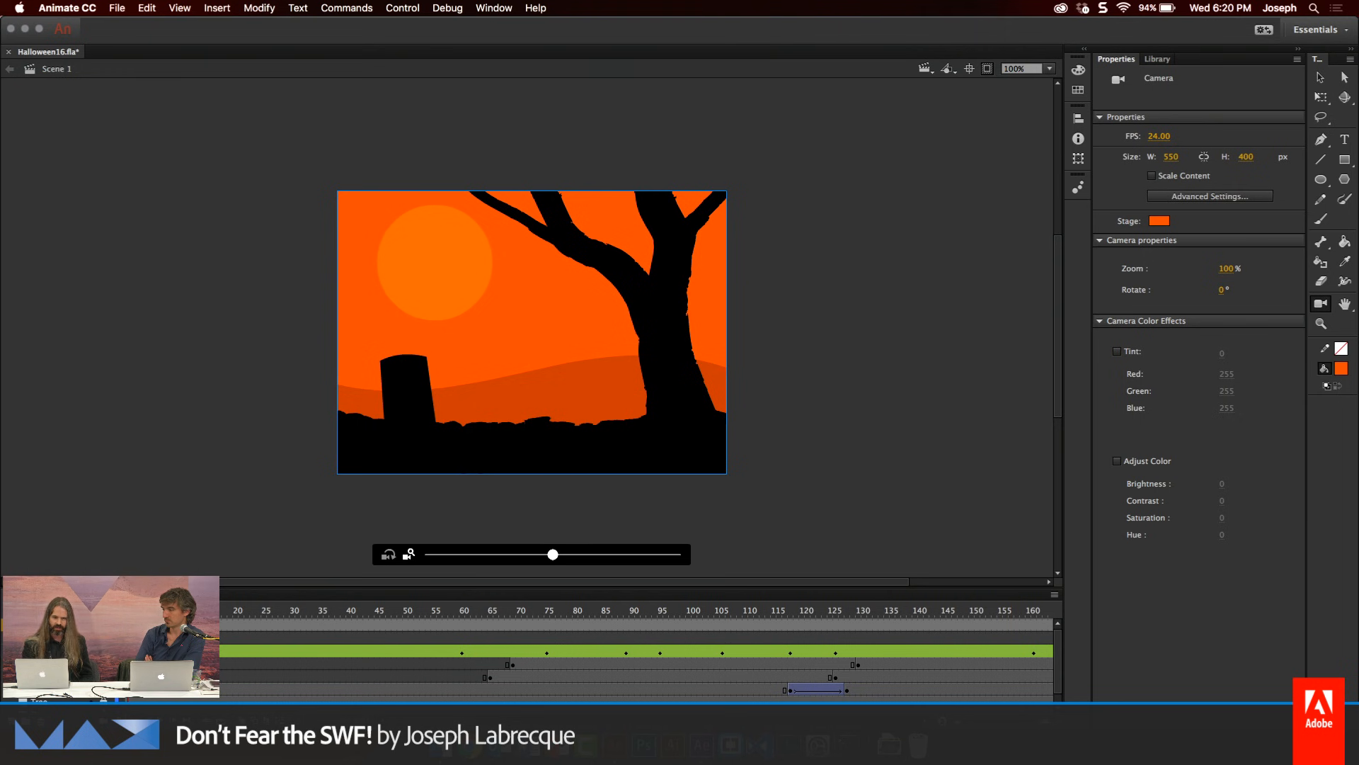
drag(552, 557, 644, 557)
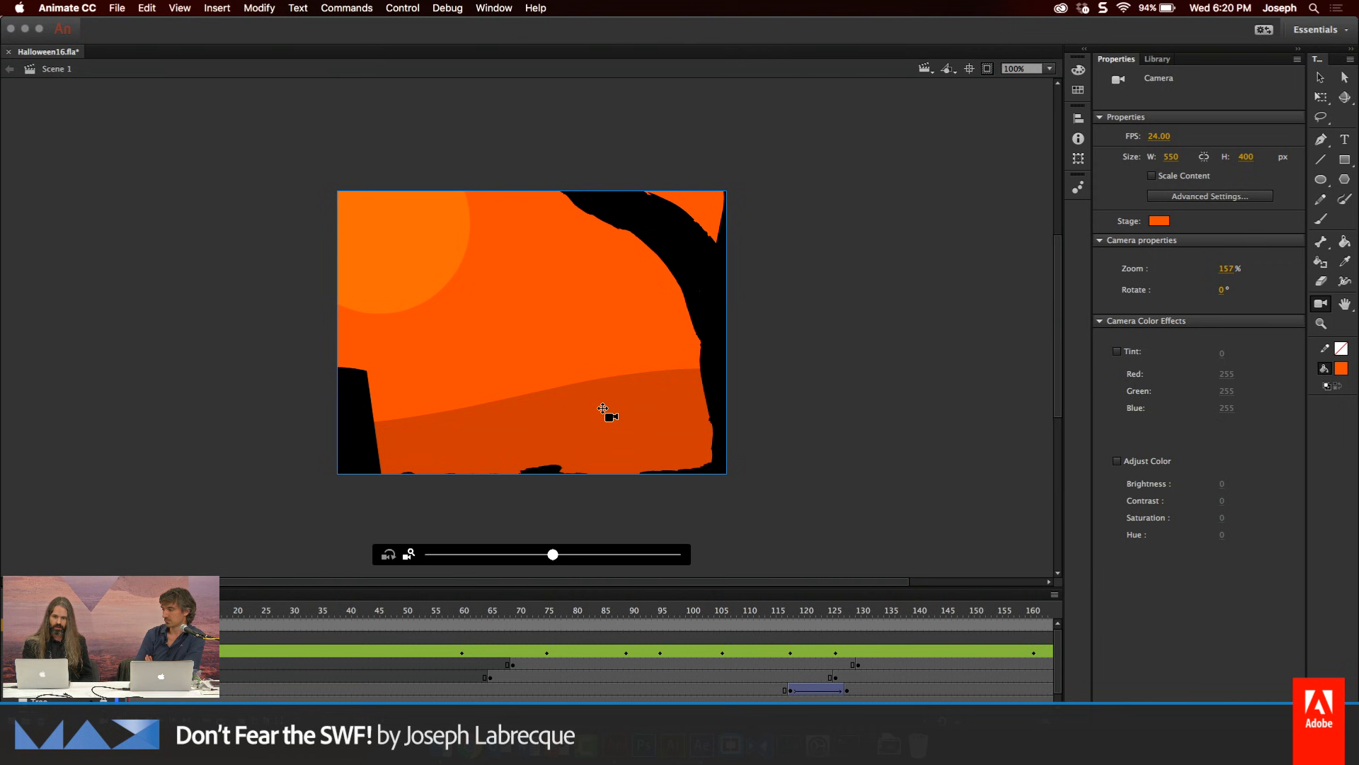
drag(604, 410, 520, 468)
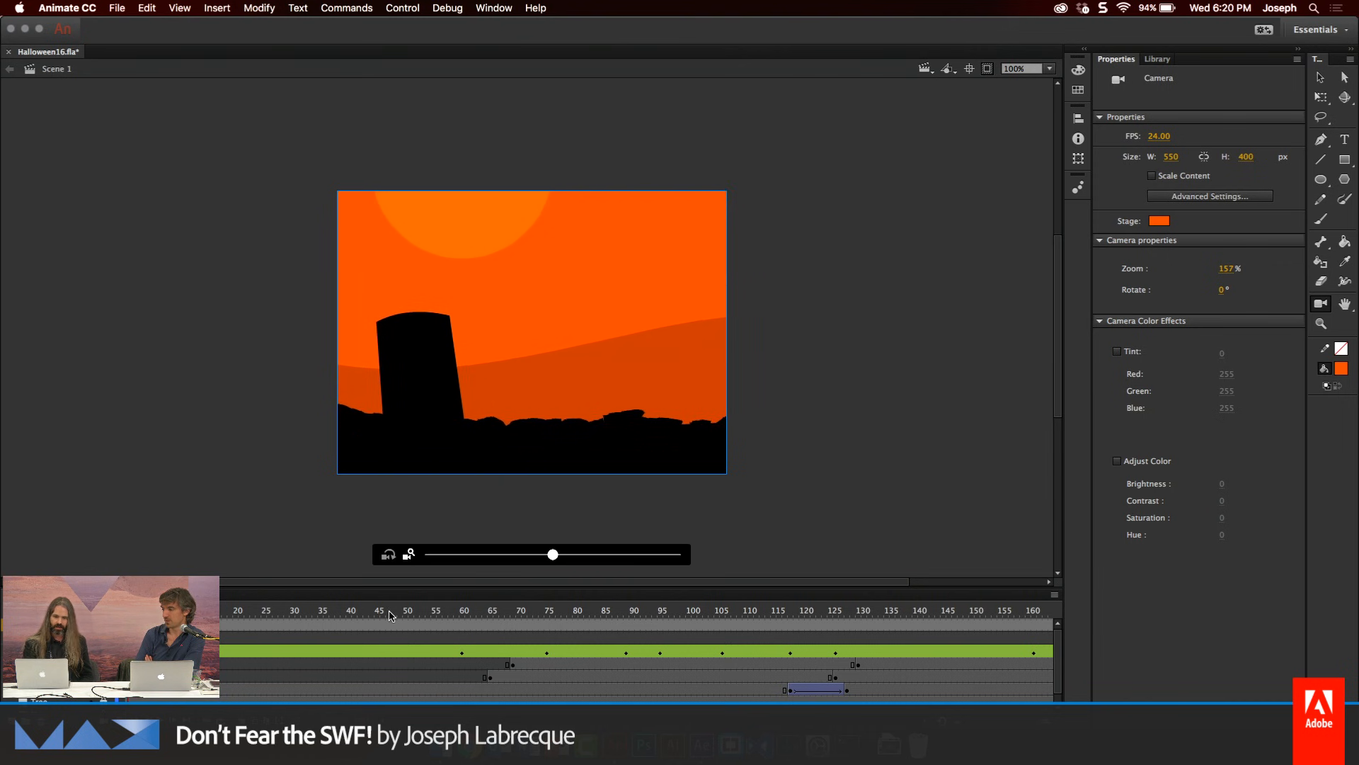
Scrub through the skeleton arm animation and insert a keyframe on the camera layer at about frame 94
drag(390, 616, 820, 667)
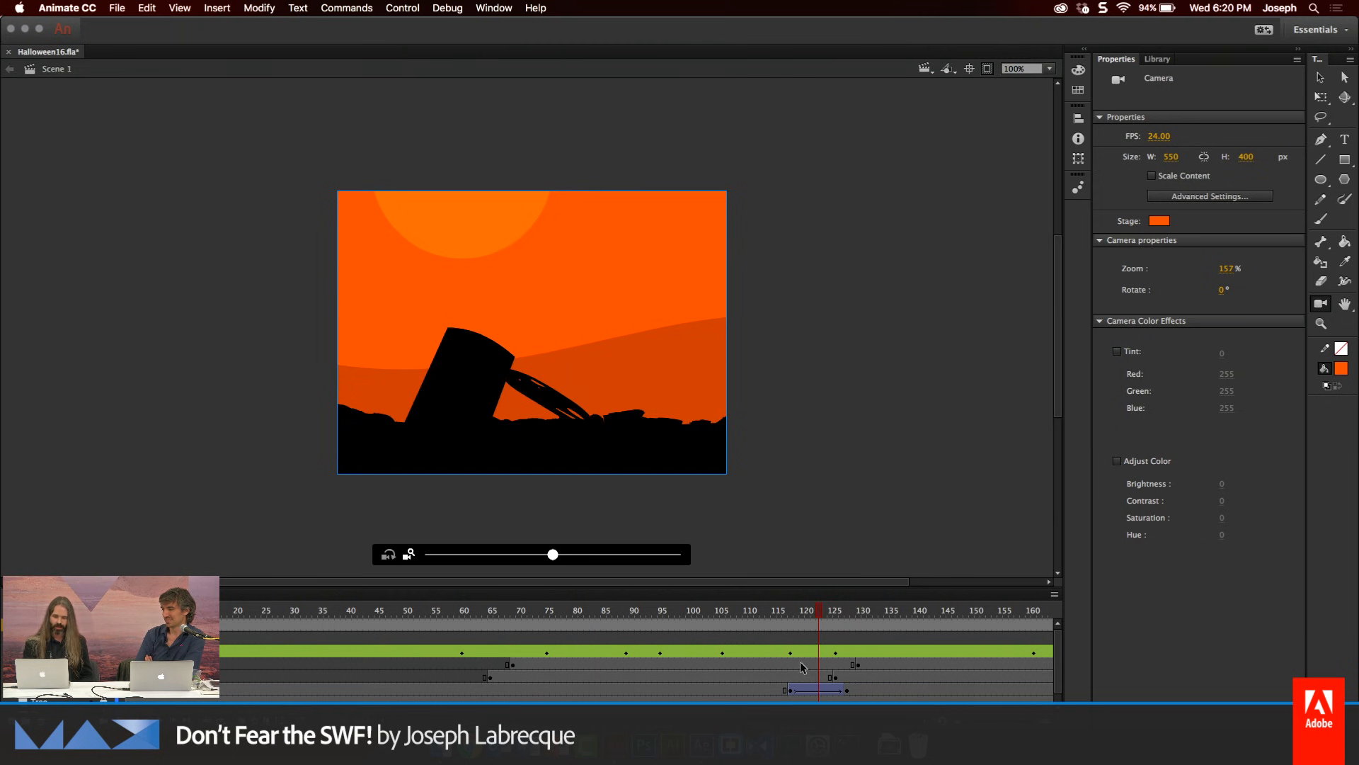
click(513, 626)
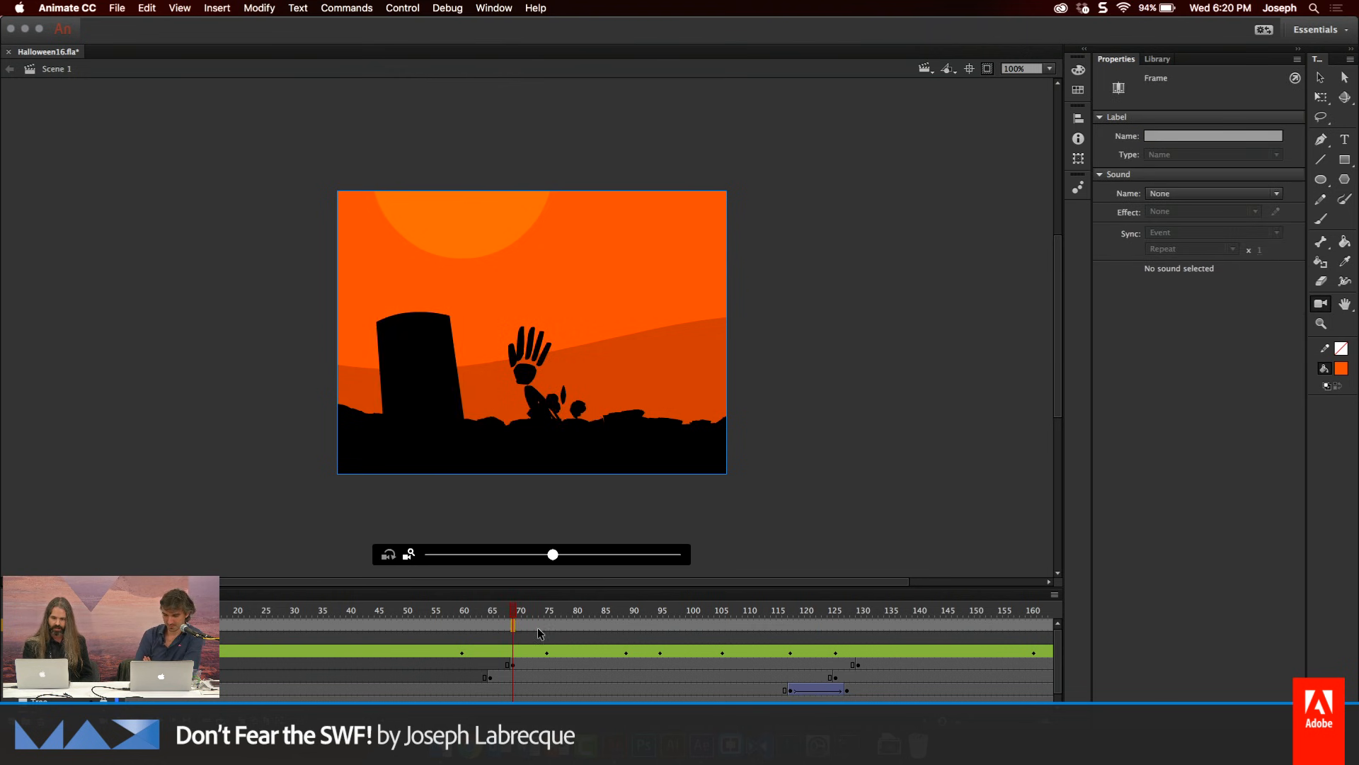
click(659, 623)
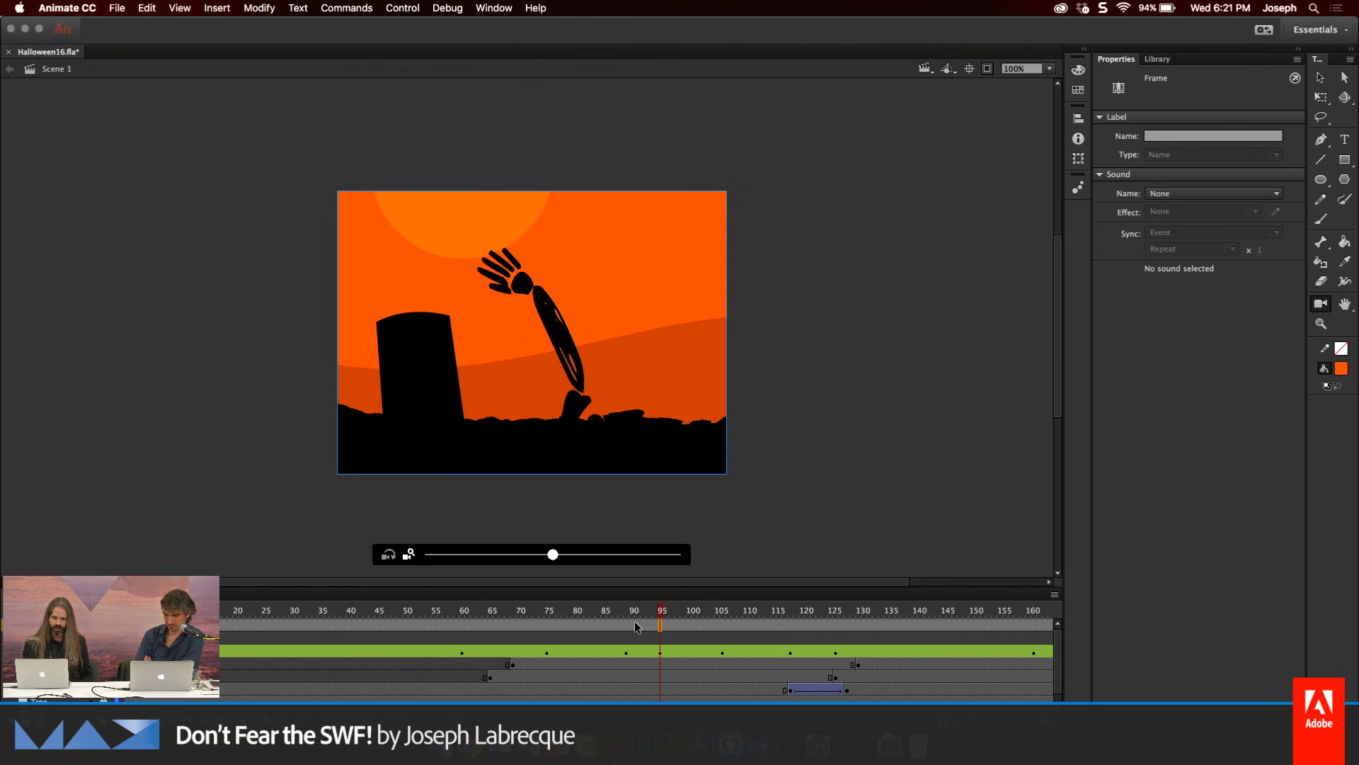
click(655, 626)
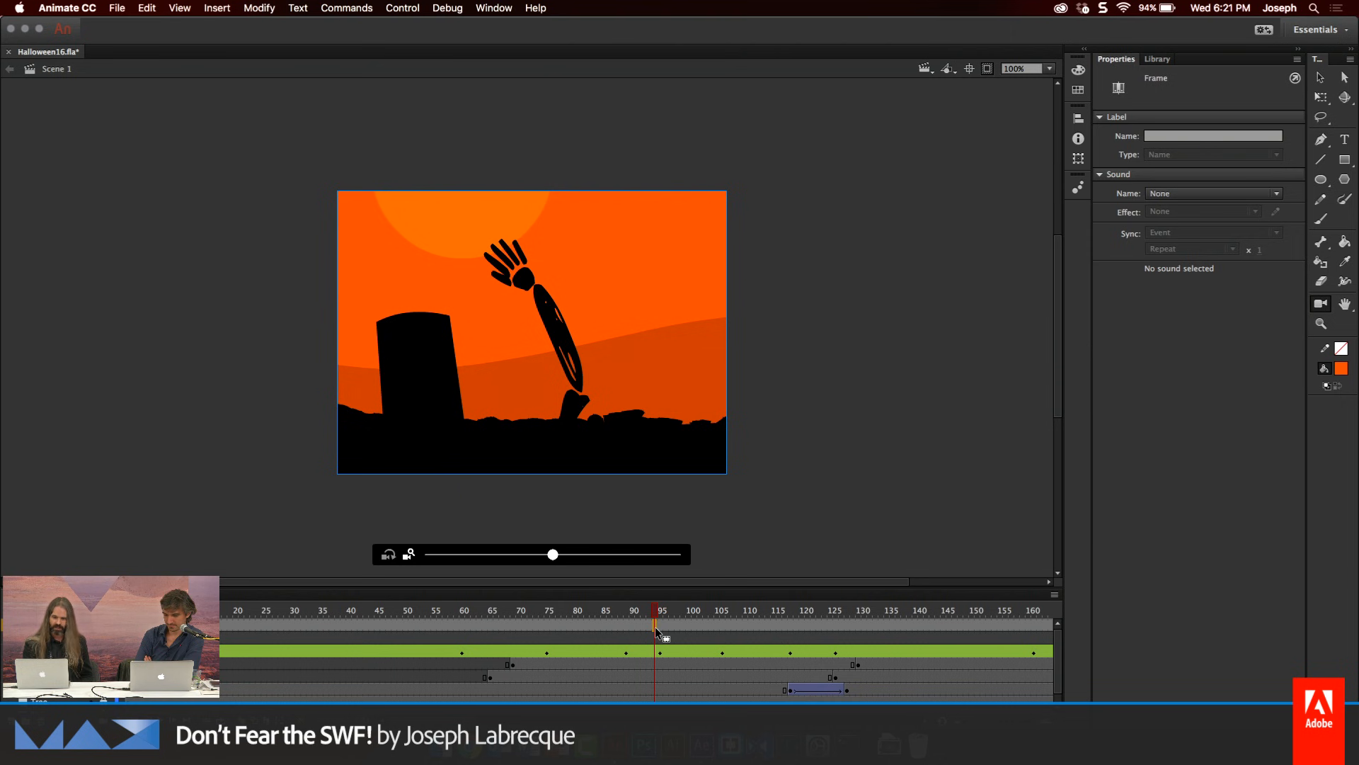
click(218, 8)
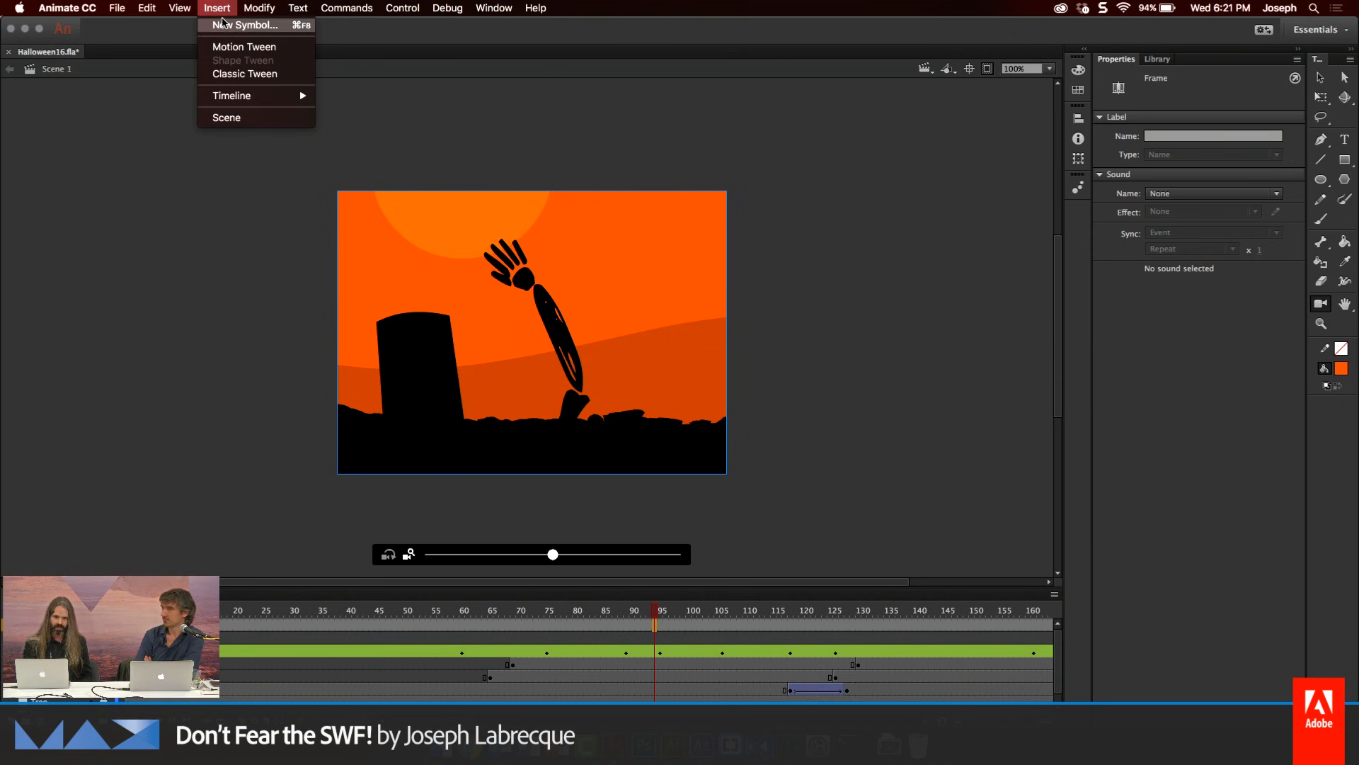
mouse_move(241, 95)
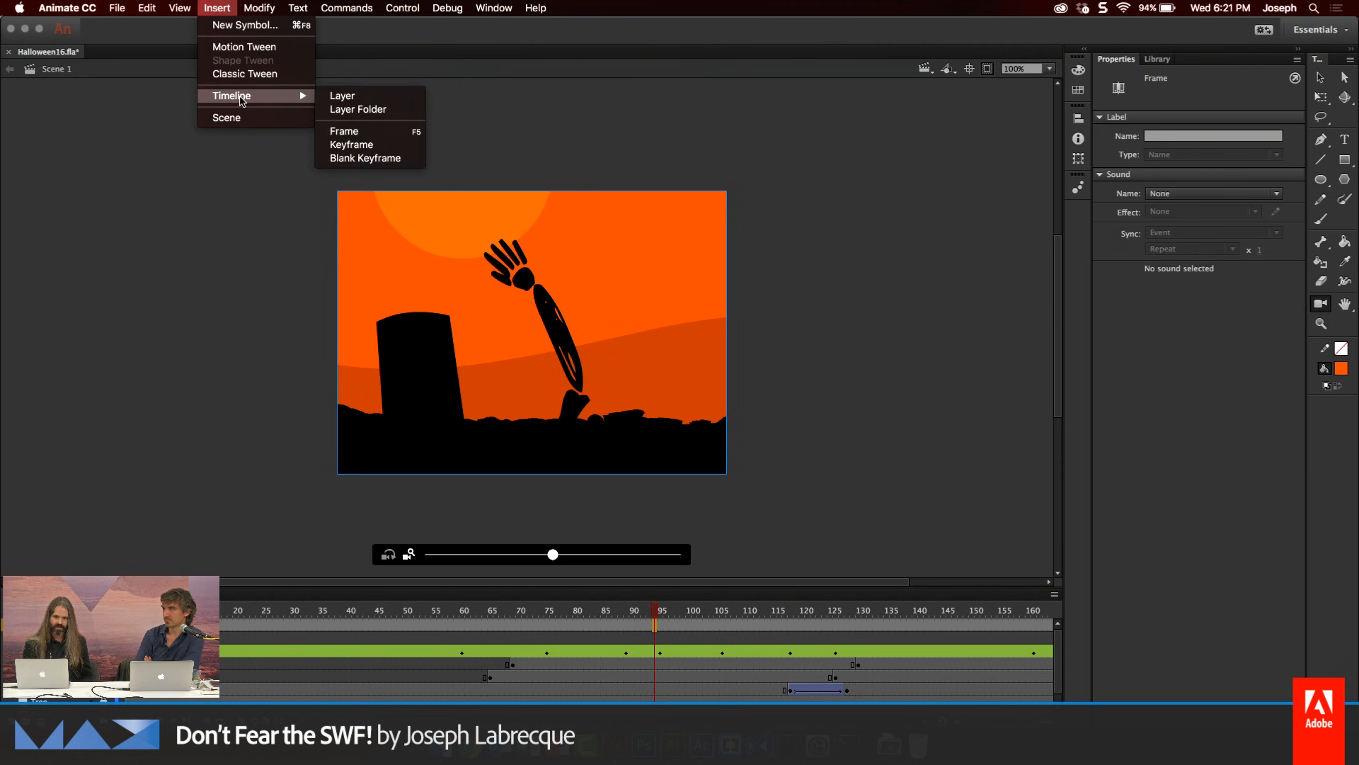
click(344, 146)
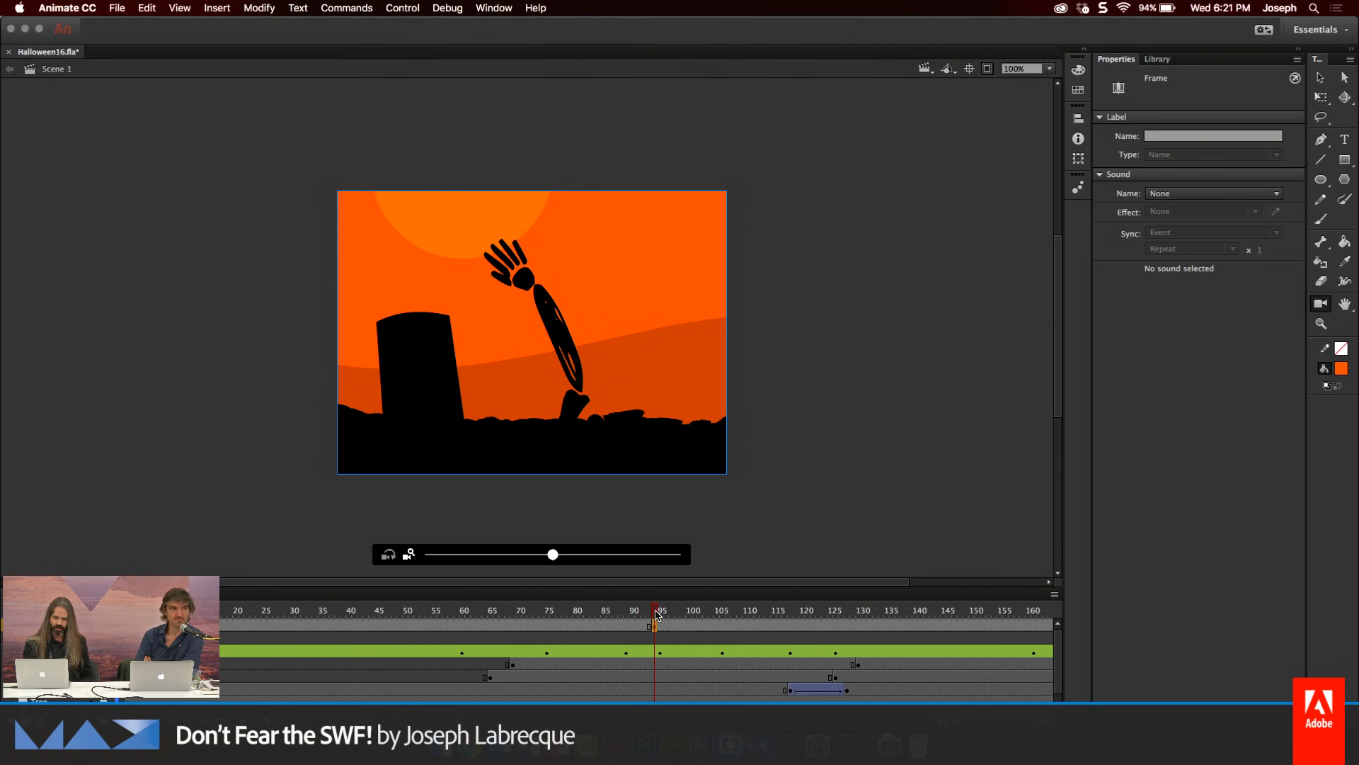
Insert a camera layer keyframe at about frame 119 and create a classic tween from the keyframe at about frame 94
drag(656, 615, 803, 616)
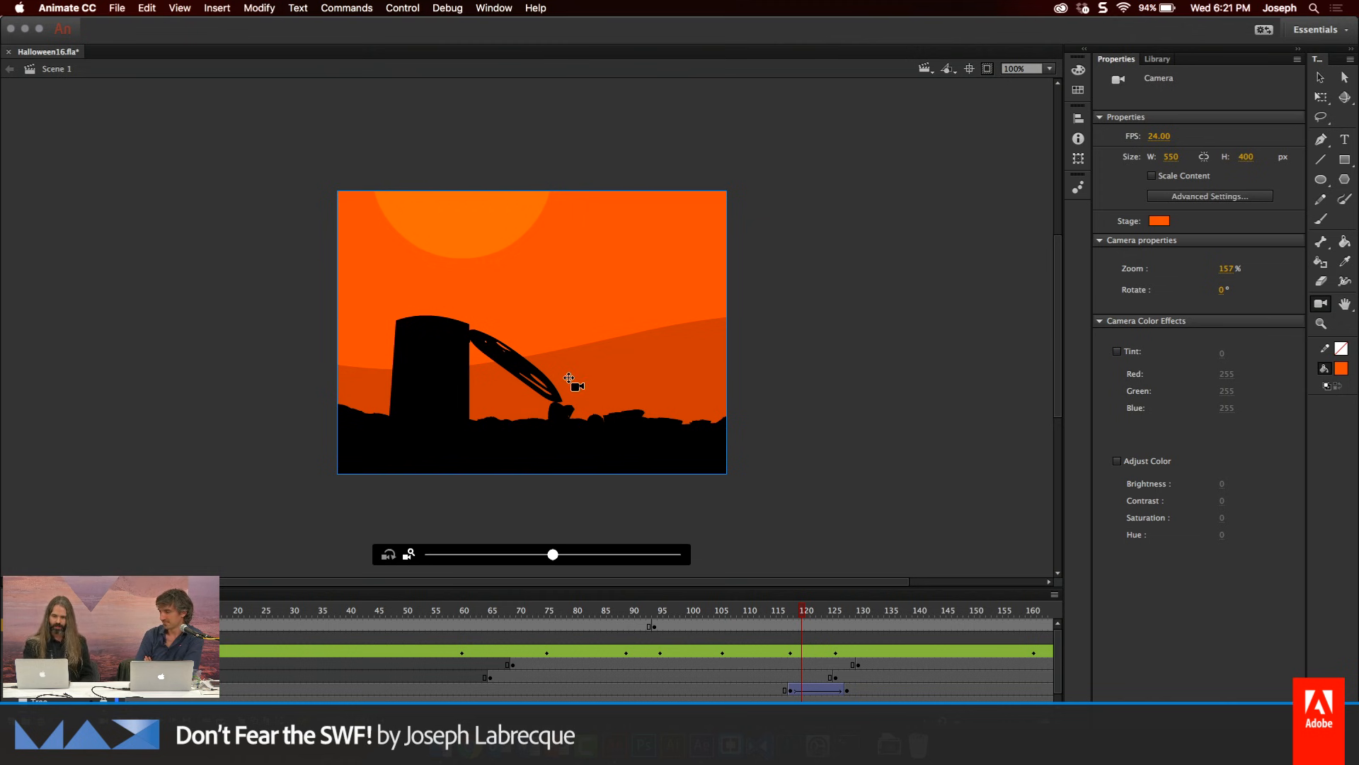
click(803, 623)
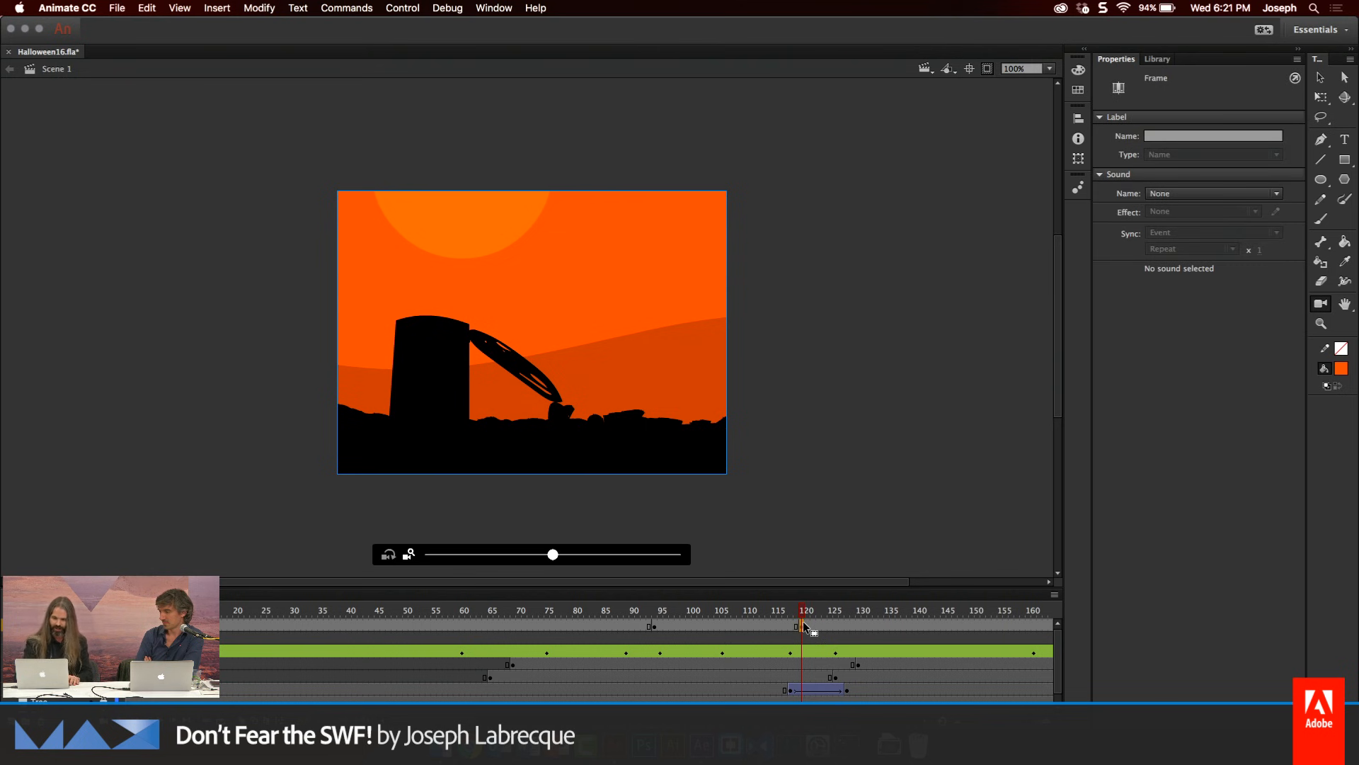
click(744, 628)
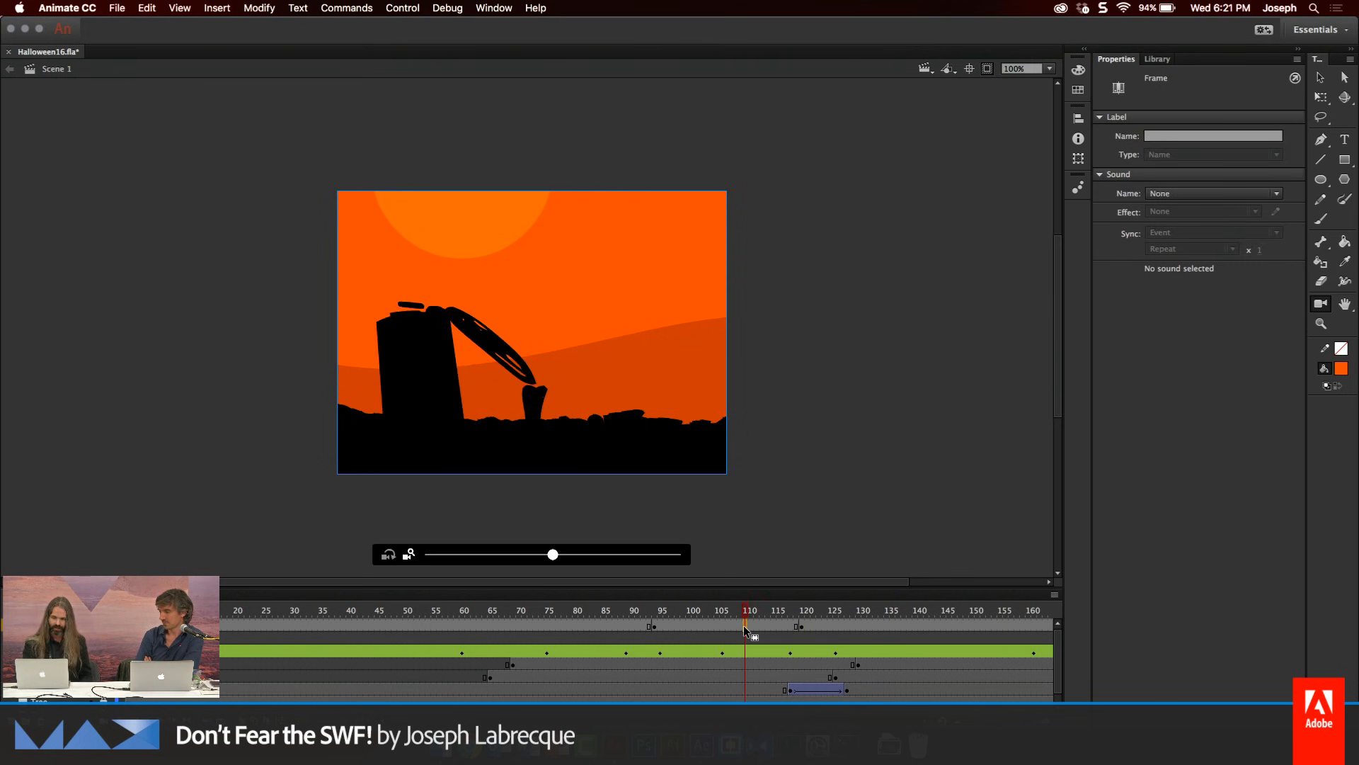
right_click(744, 628)
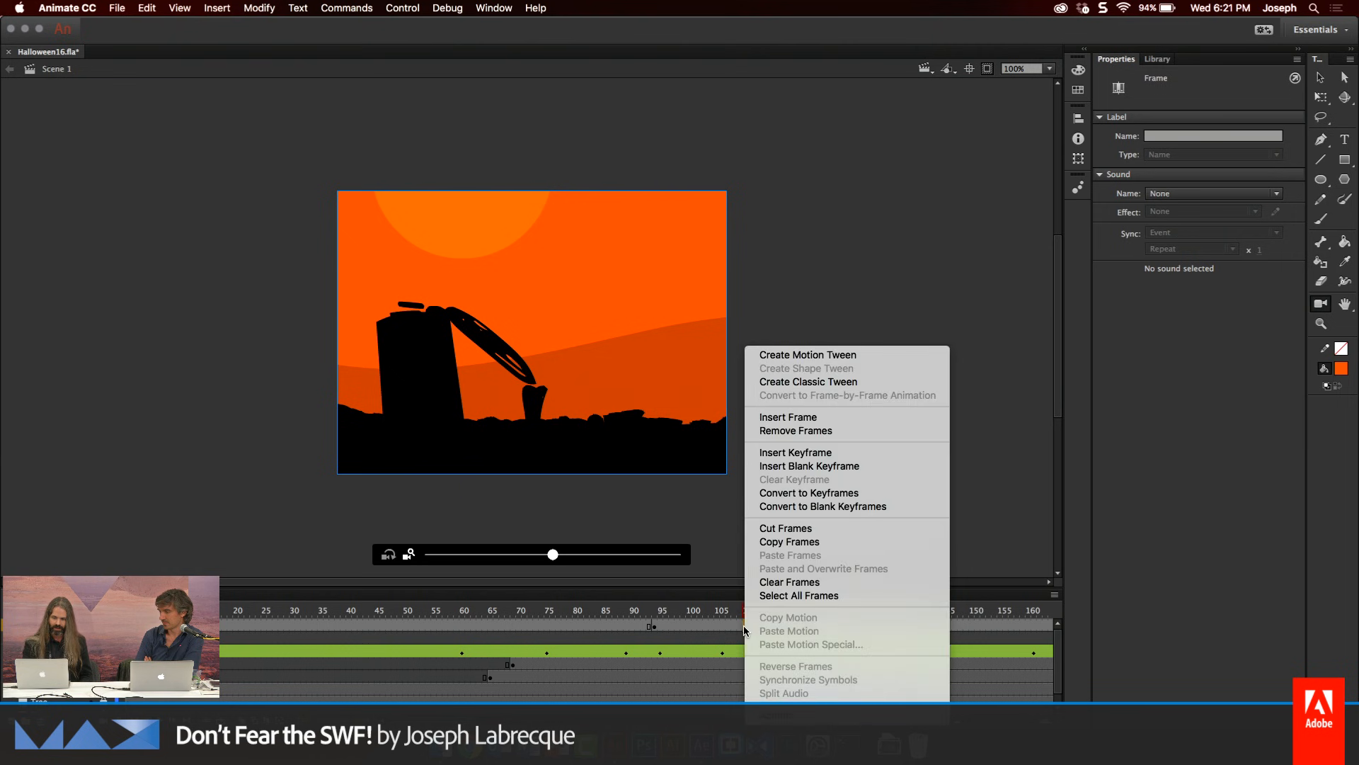
click(836, 383)
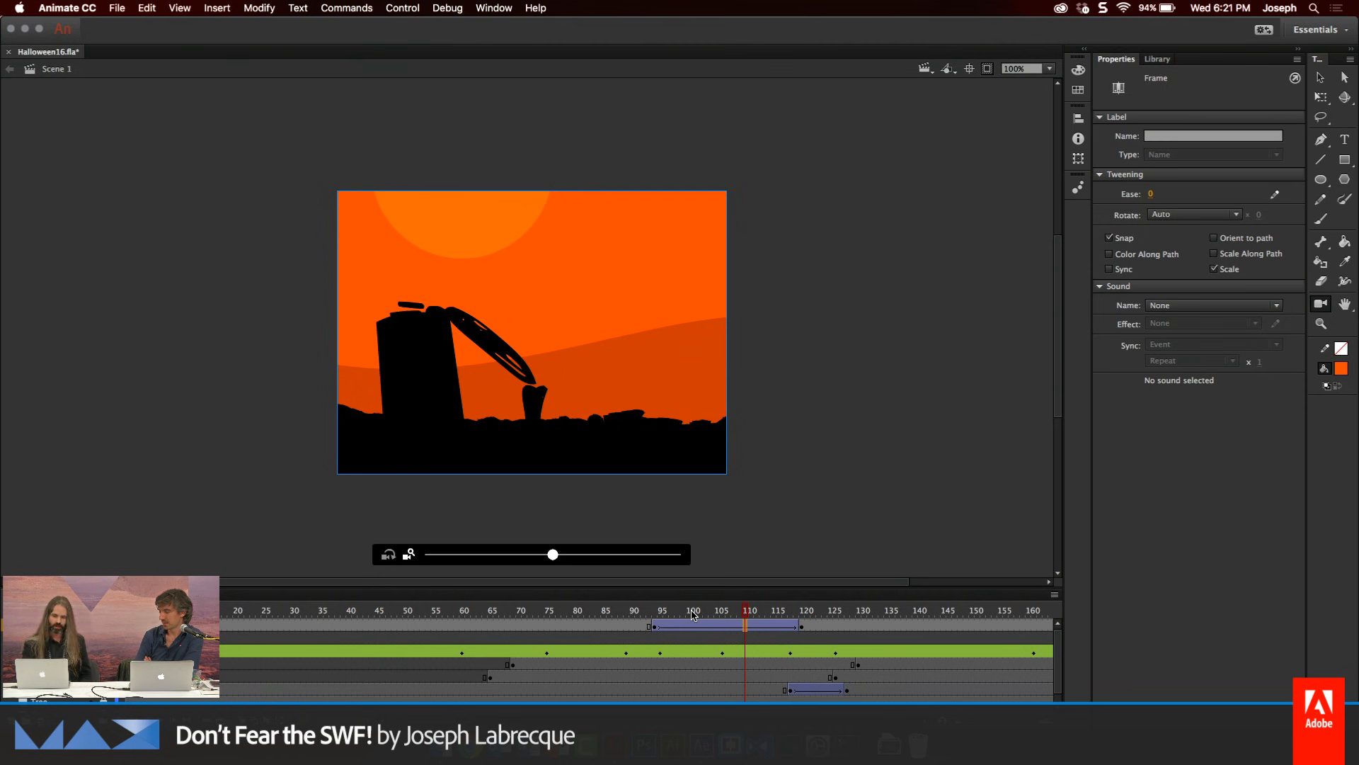
At the camera keyframe near frame 119, zoom the camera out to about 105% and pan it to frame the moon, tombstone and tree
click(802, 628)
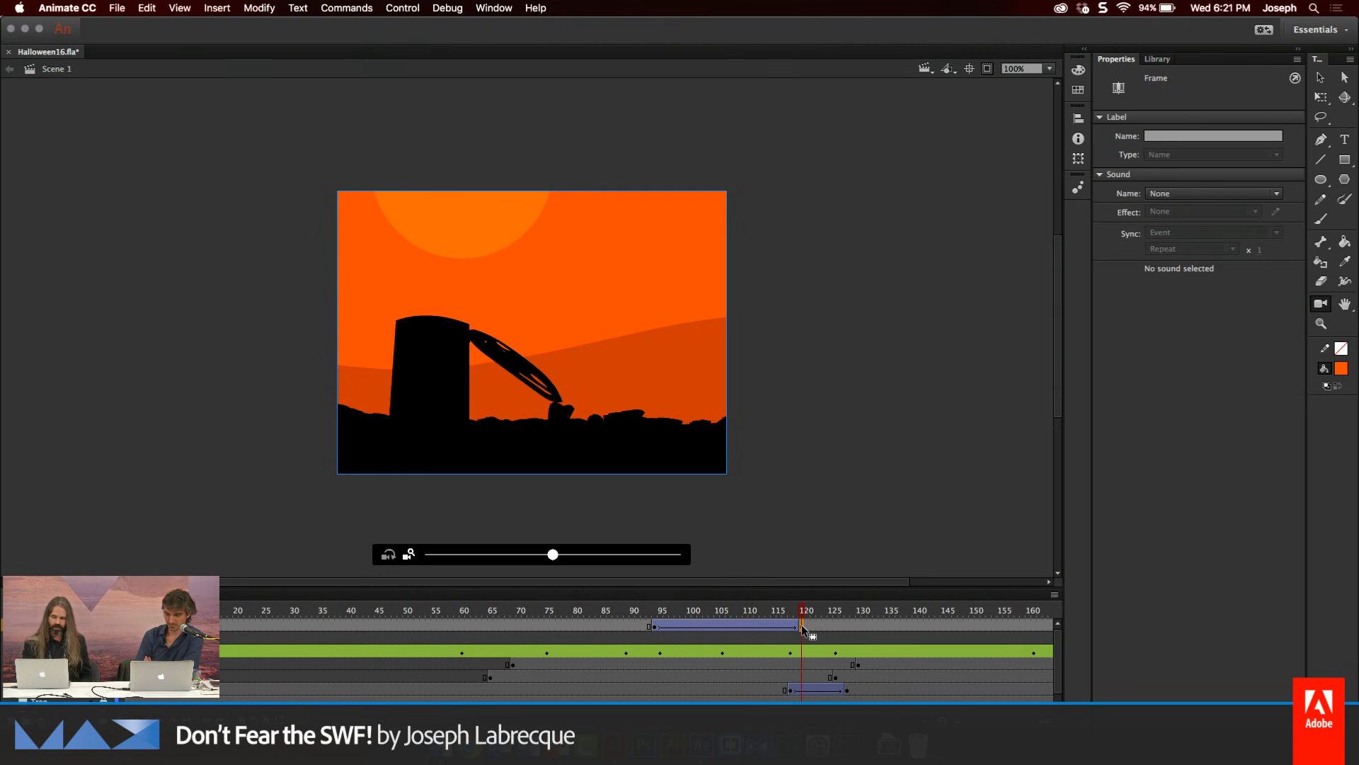
drag(556, 557, 476, 555)
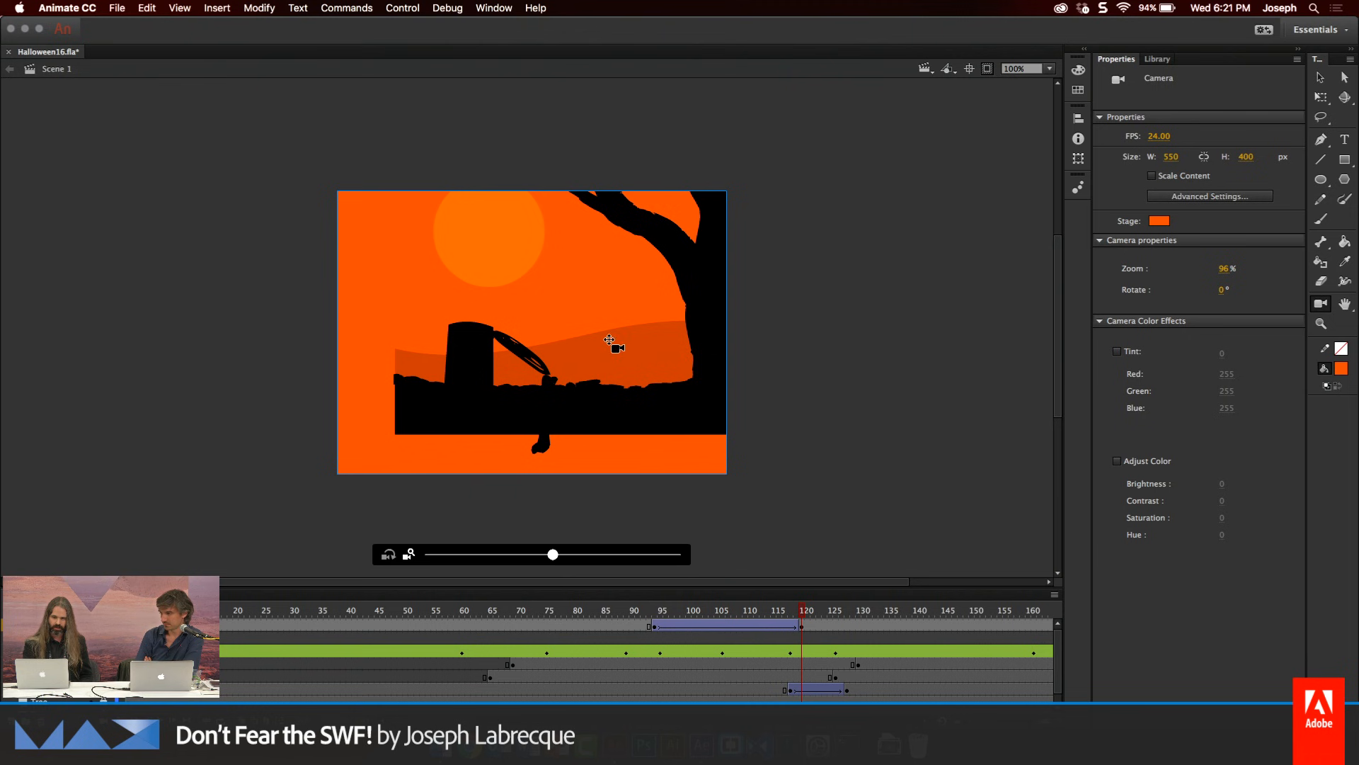
drag(609, 339, 663, 303)
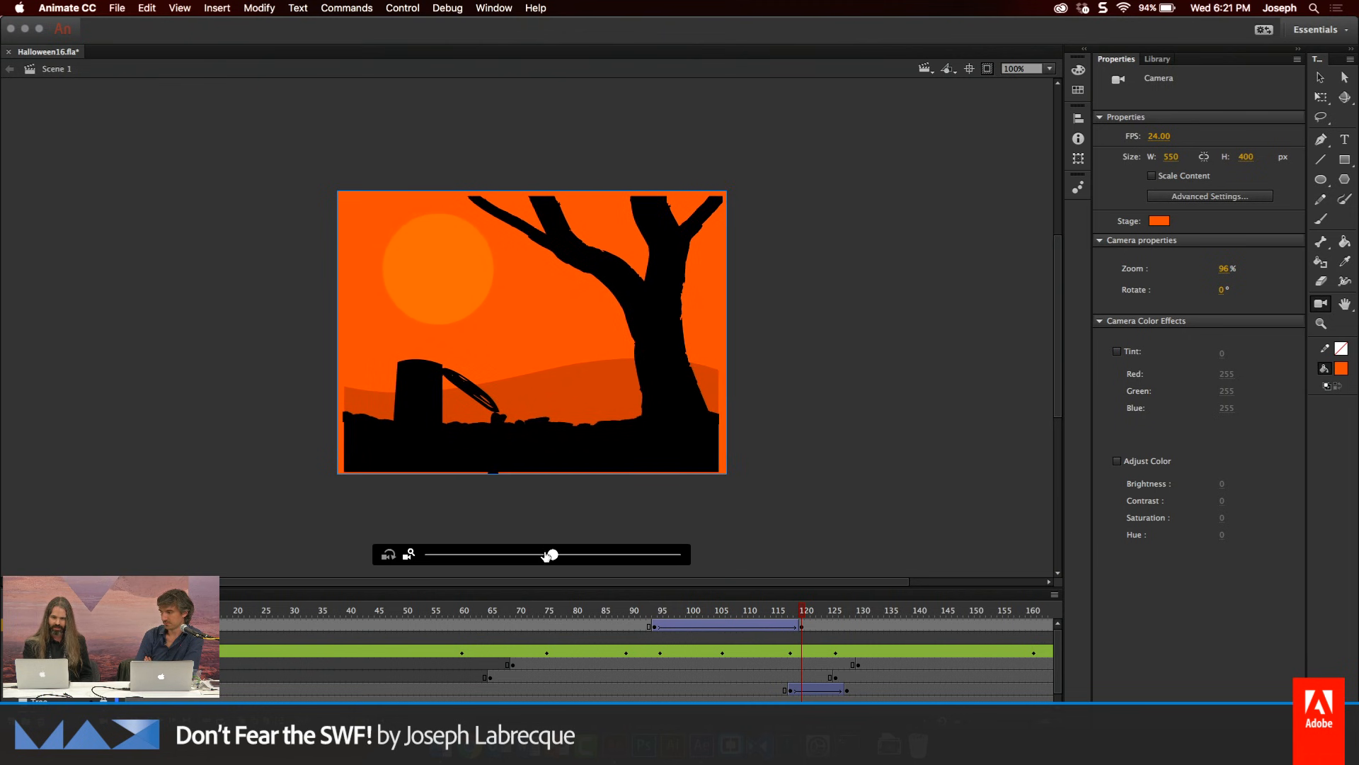
drag(556, 557, 576, 559)
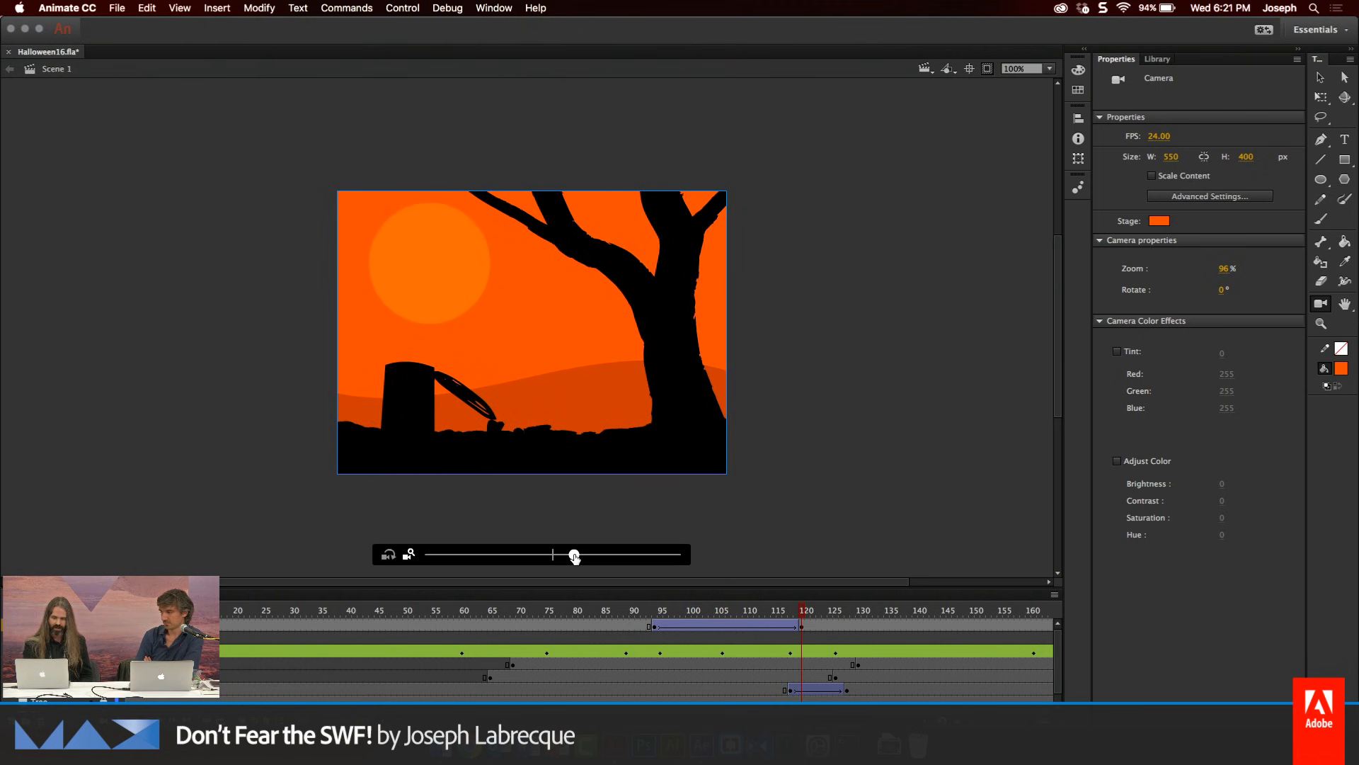
Scrub back to about frame 36 and play the timeline to preview the animated camera move
click(633, 612)
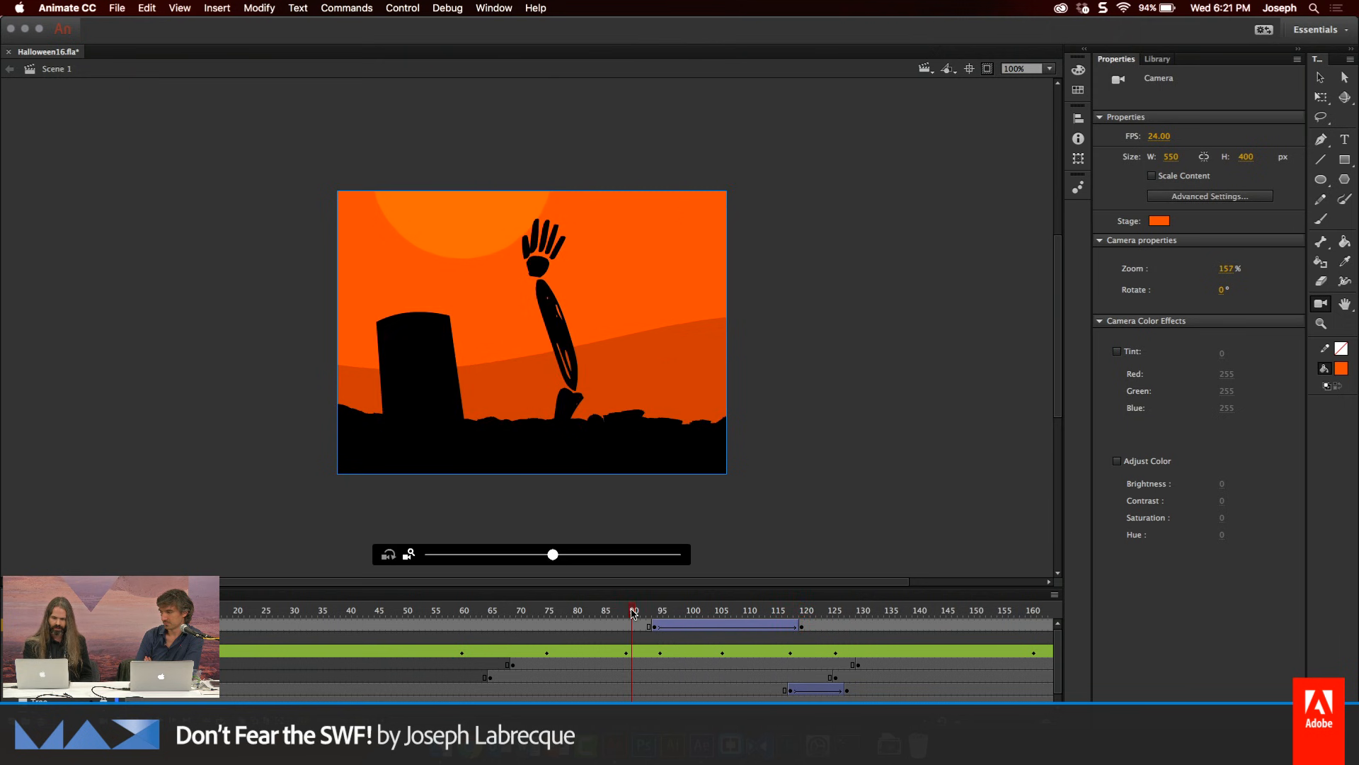
drag(634, 613, 327, 574)
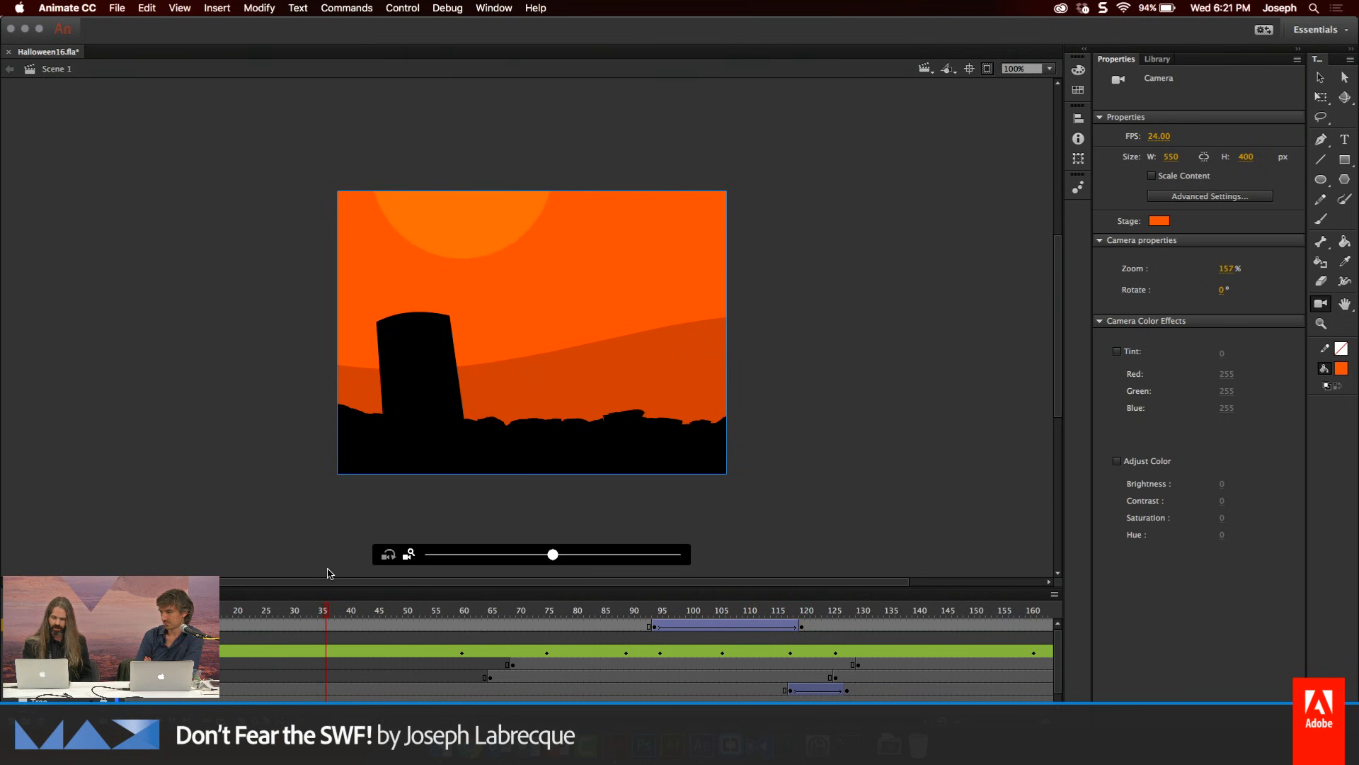
key(Return)
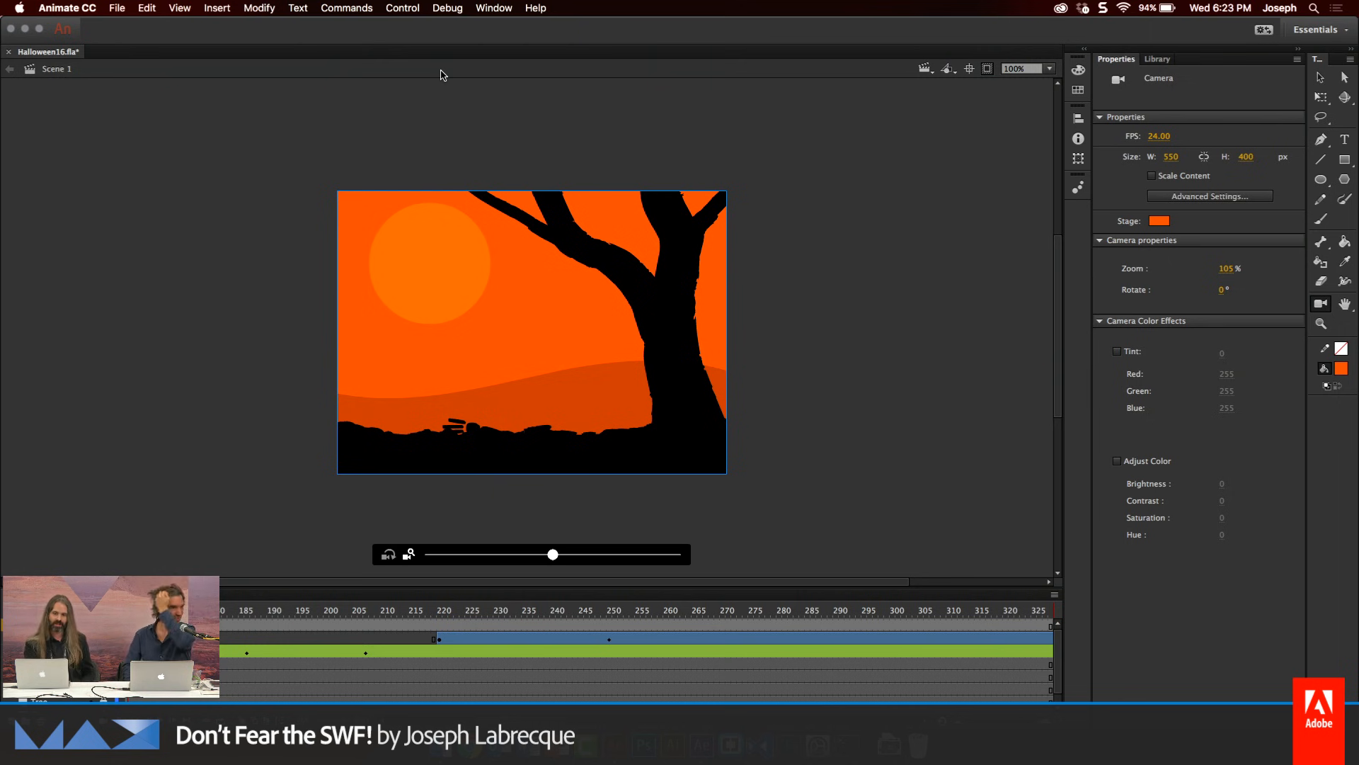
Examine the target formats offered for converting the document to another type, and close the converter without converting
click(354, 8)
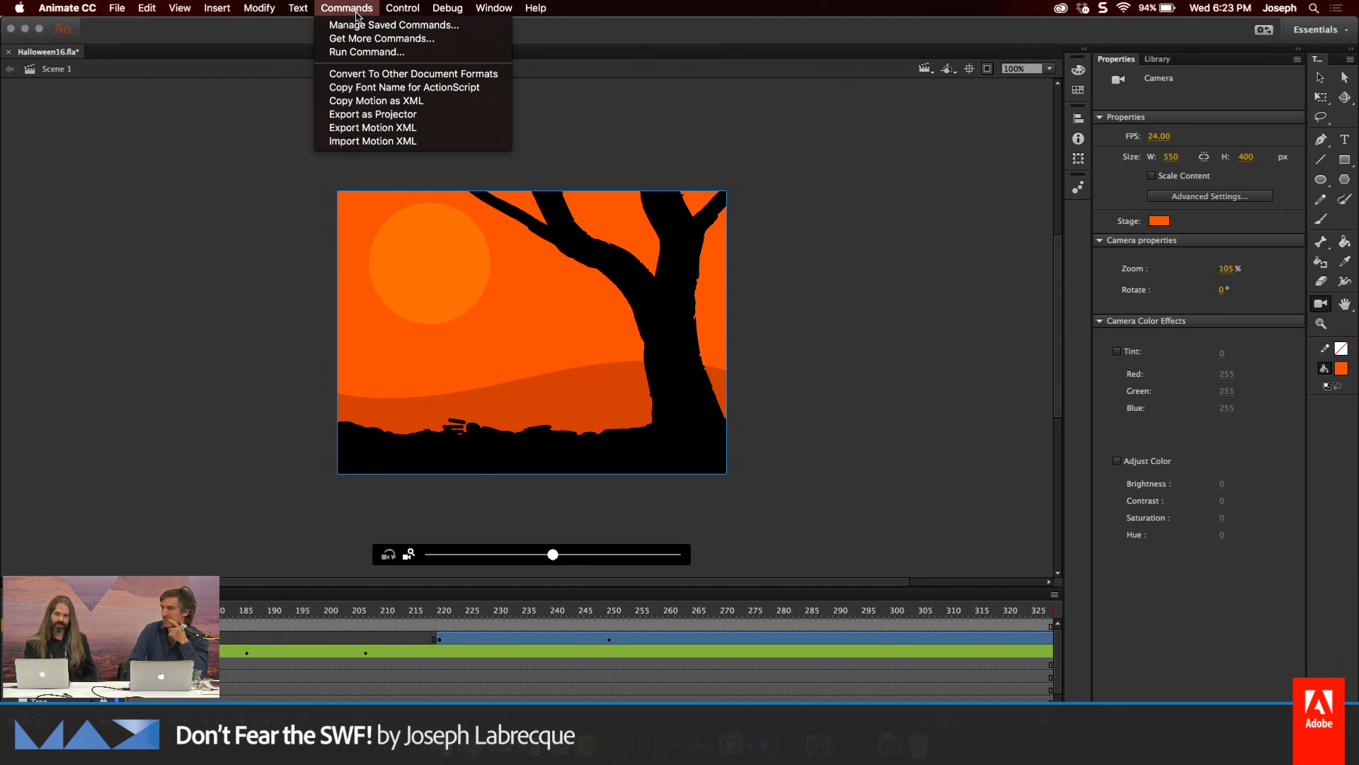
click(397, 75)
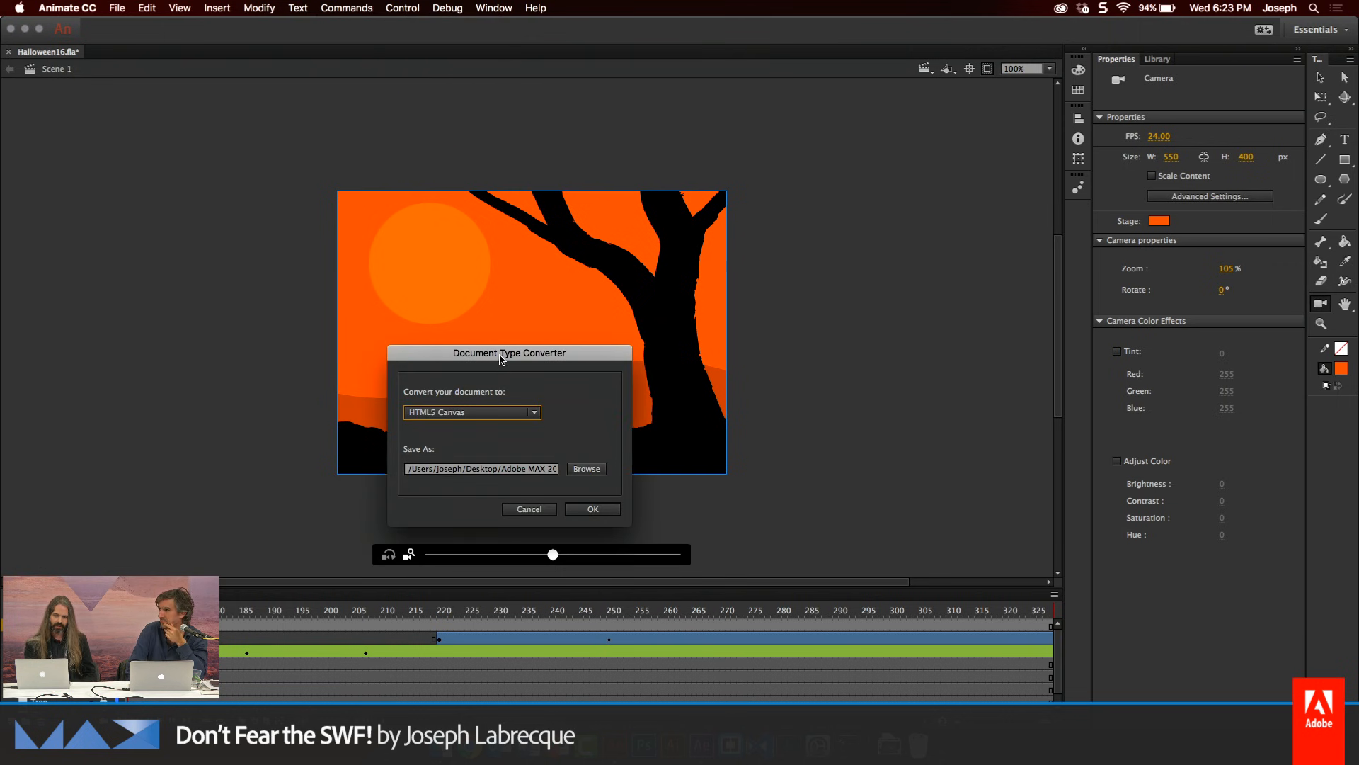
drag(501, 359, 529, 281)
click(520, 334)
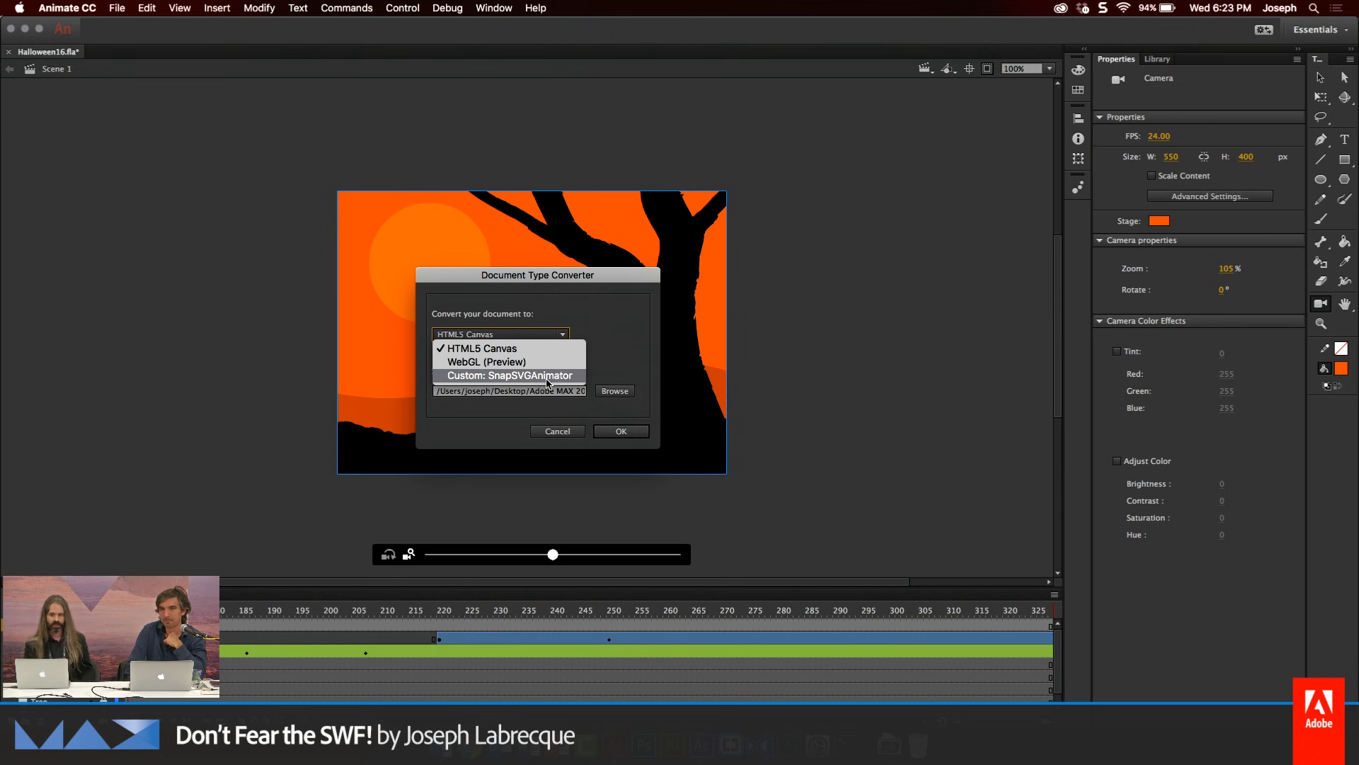
click(560, 435)
click(555, 432)
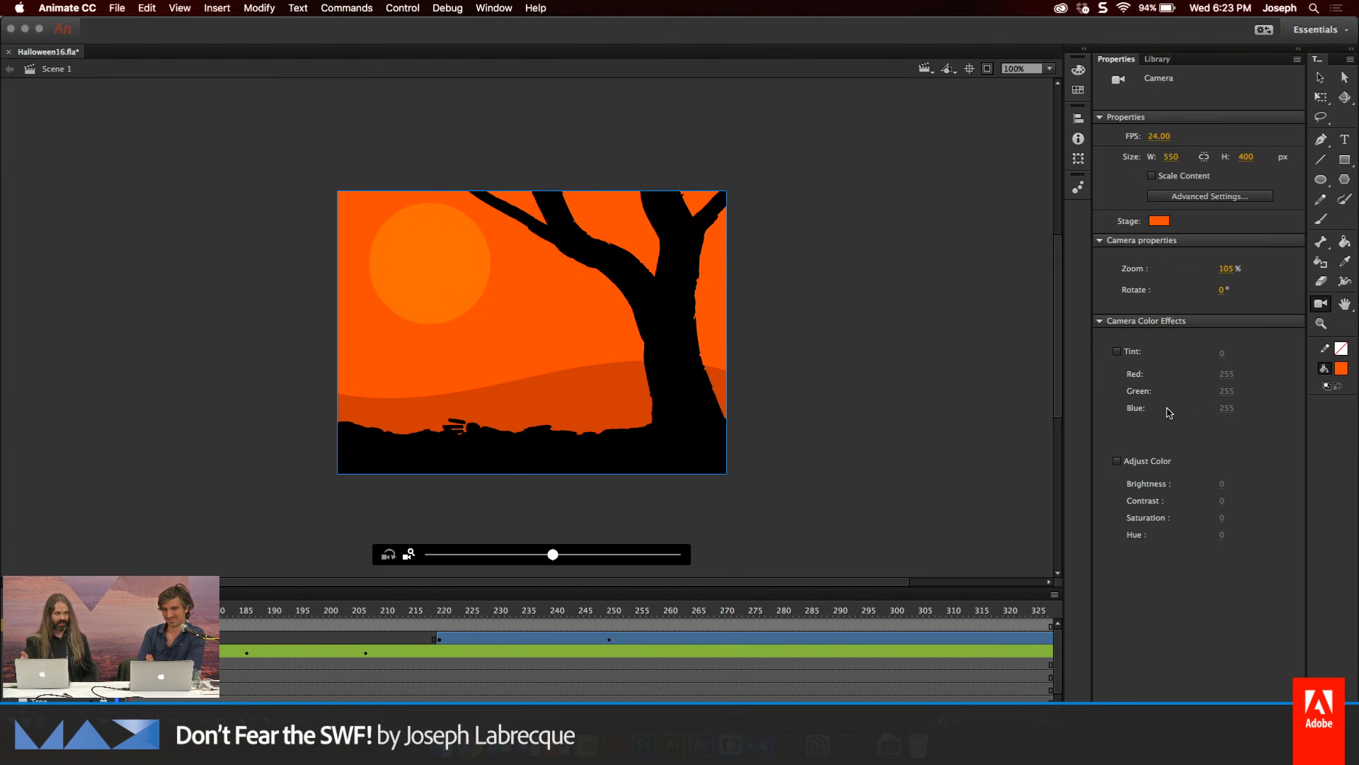
Try a camera tint of 58 with red 255, green 0 and blue 0, and switch the tint off again
click(1118, 353)
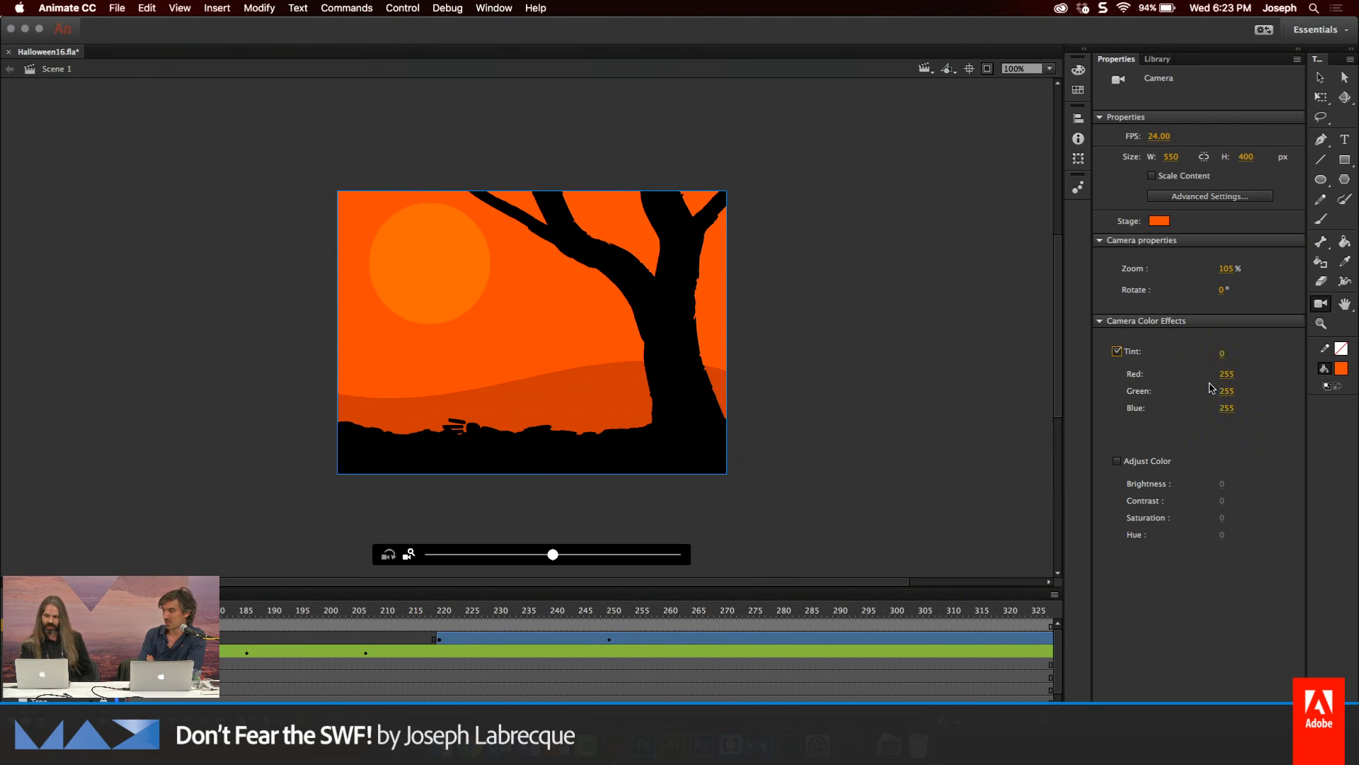
drag(1222, 352, 1114, 402)
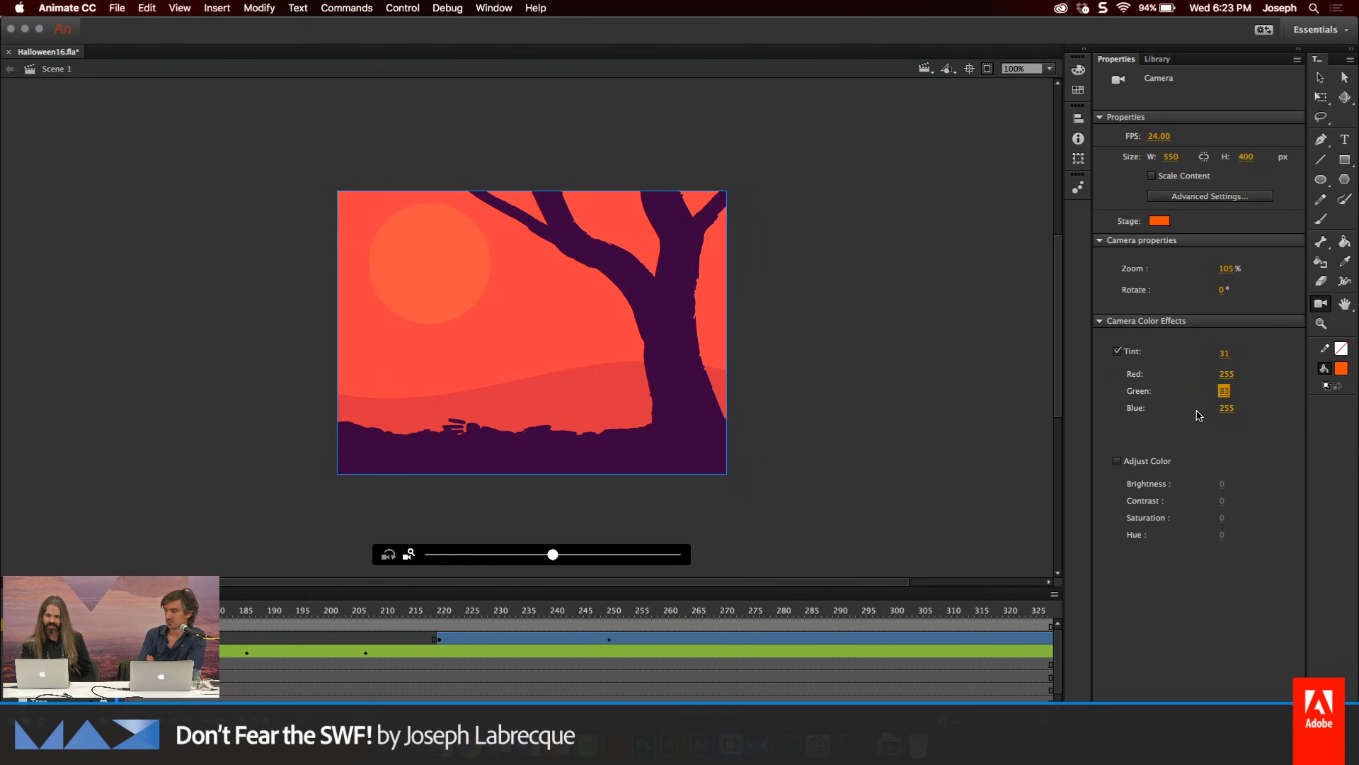
drag(1227, 409, 1091, 409)
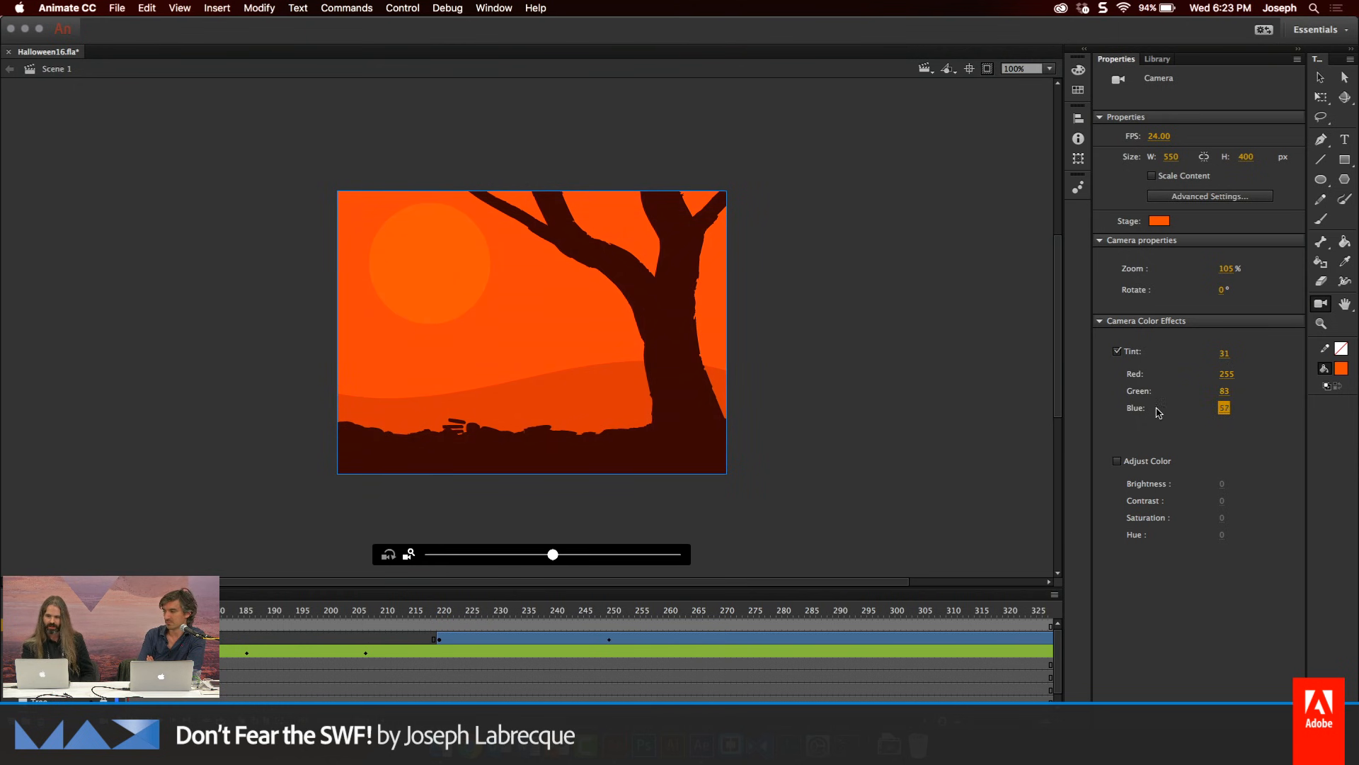
drag(1225, 390, 938, 426)
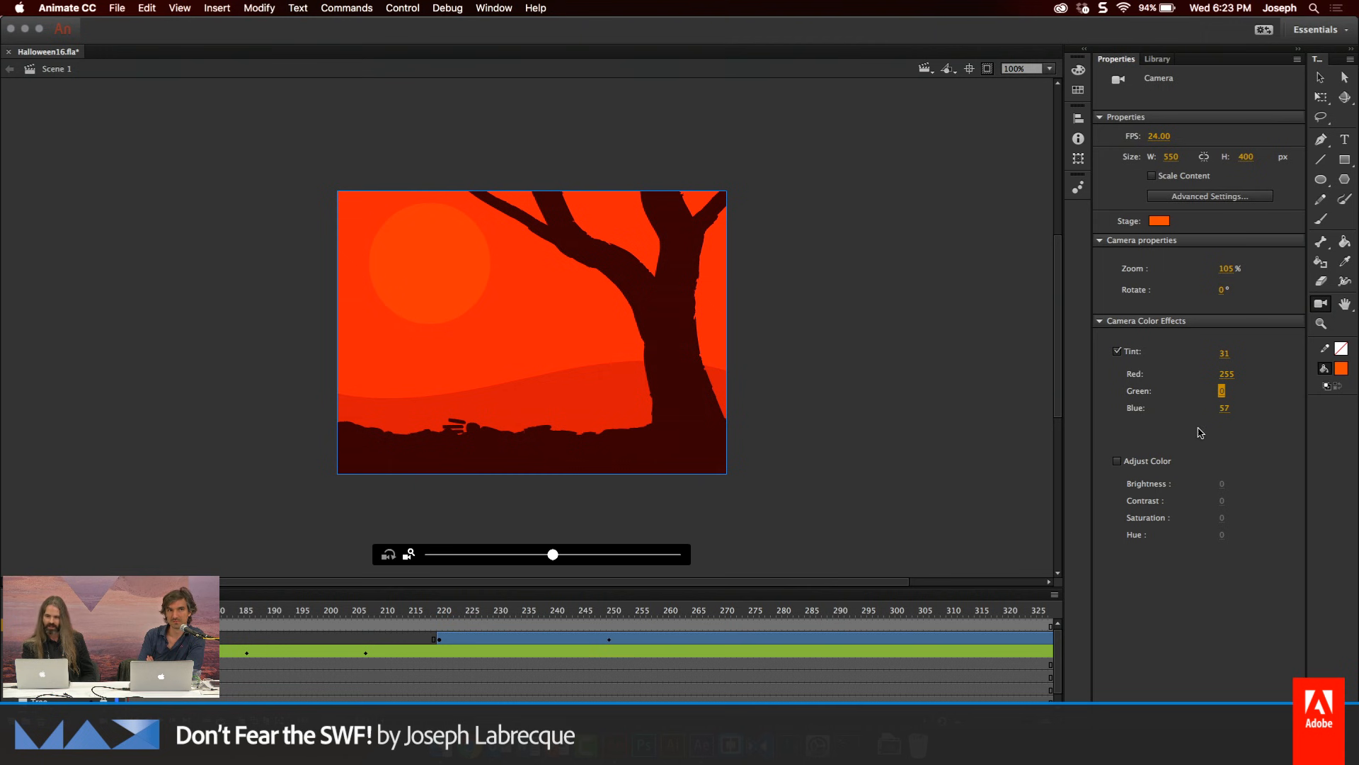
drag(1224, 408, 995, 413)
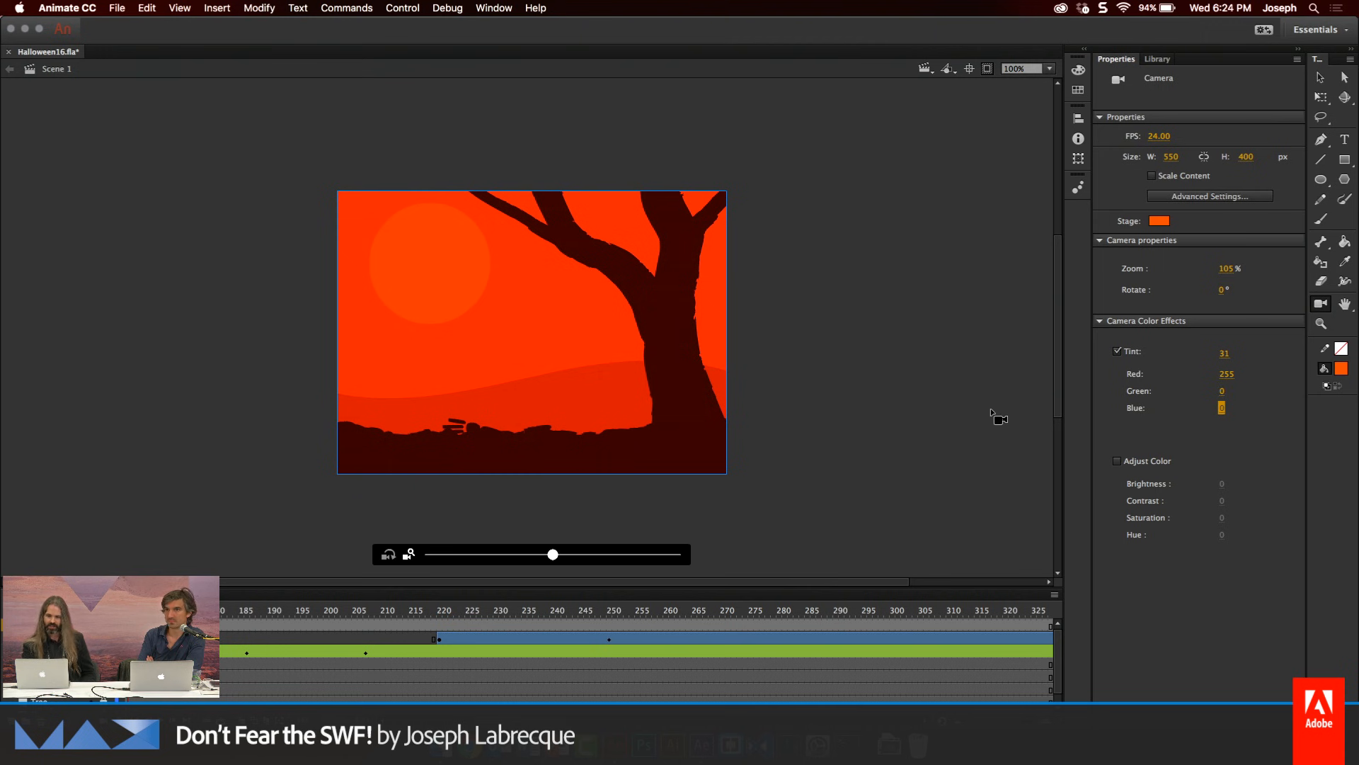
drag(1224, 354, 1251, 358)
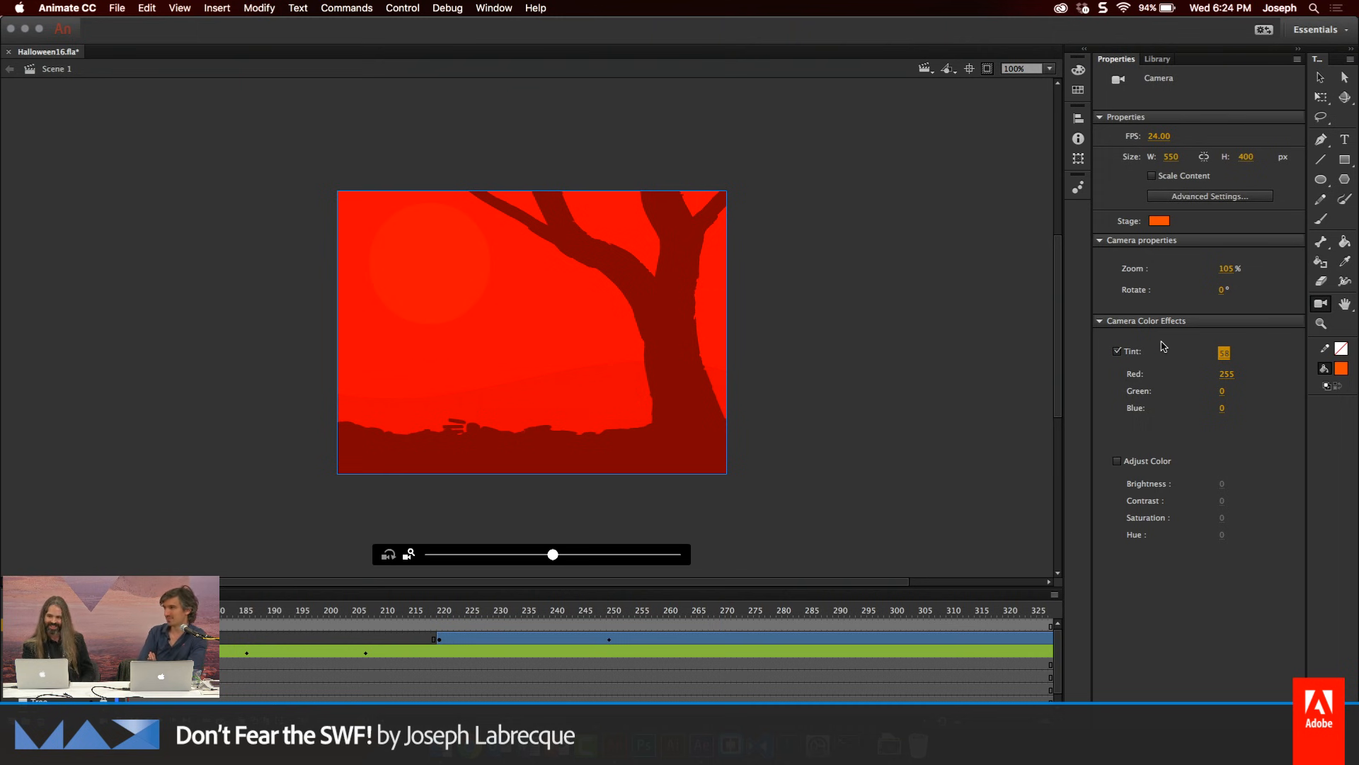
click(1118, 351)
Try the camera's Adjust Color effect with brightness -17 and contrast 64, and switch it off again
click(1117, 461)
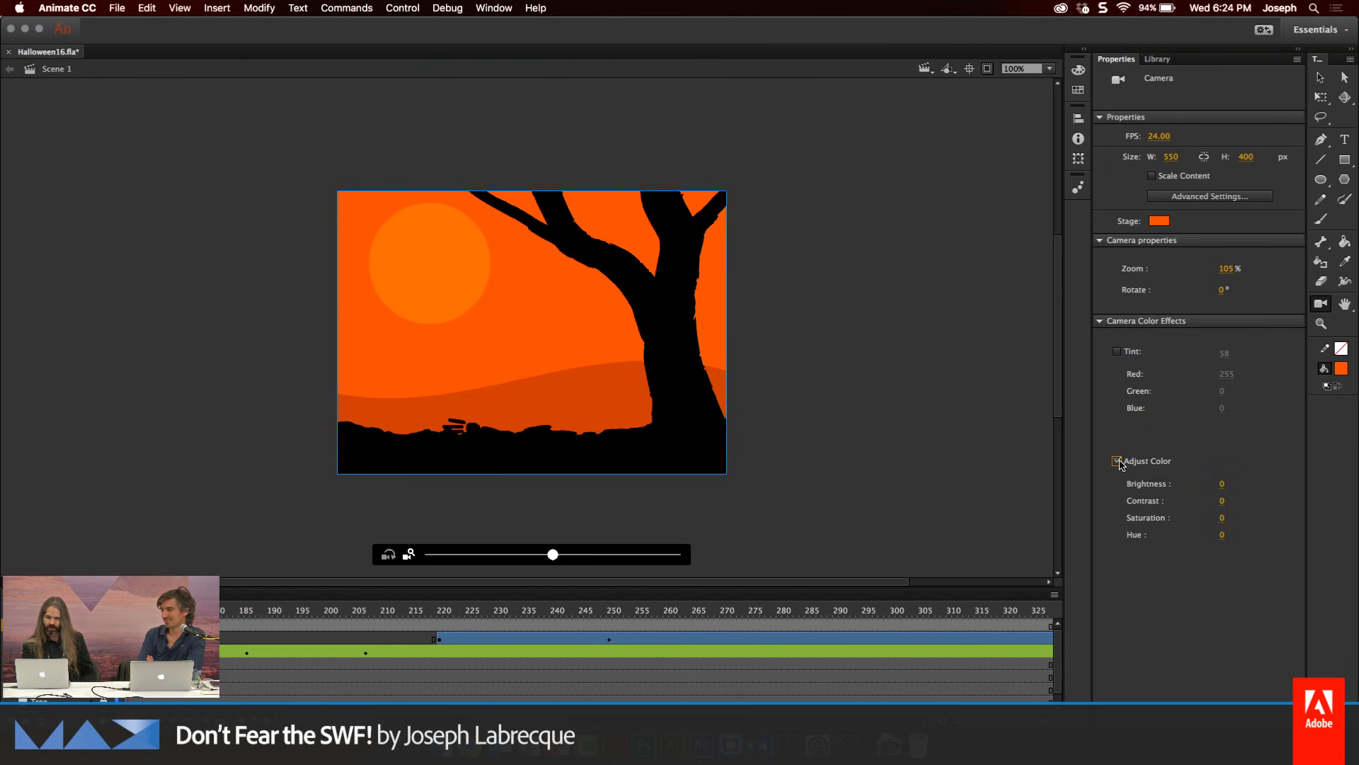
drag(1222, 485, 1281, 516)
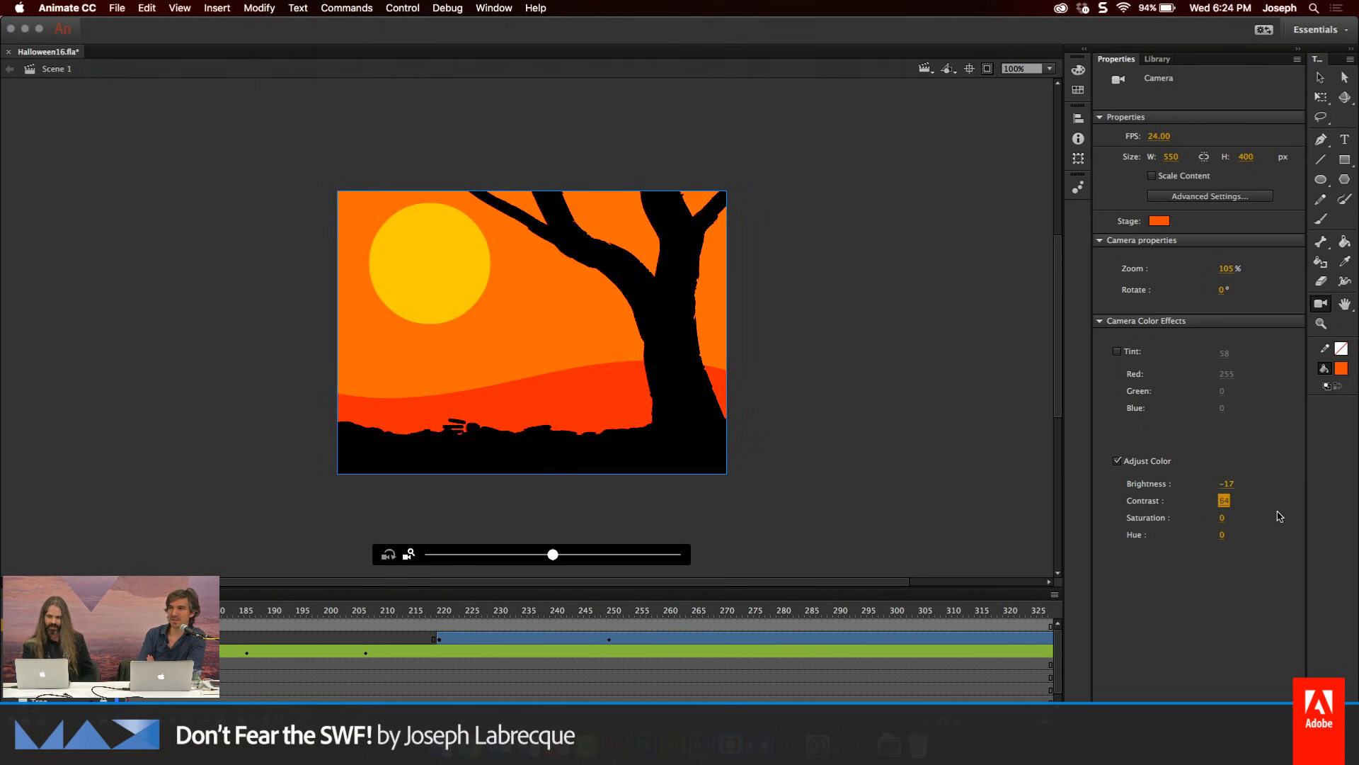
click(1118, 462)
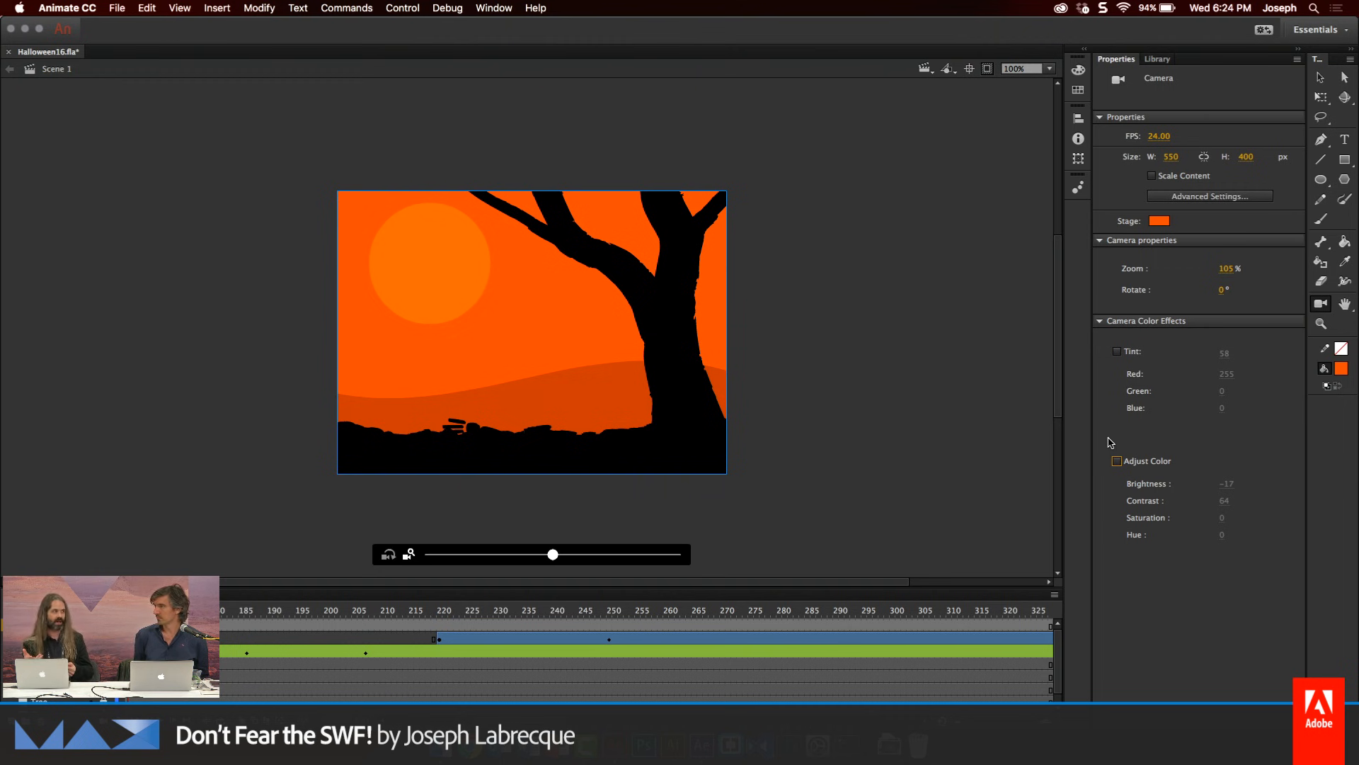
Try a video export setup with a 1485 × 1080 px render size and the stage color ignored, and cancel it
click(118, 10)
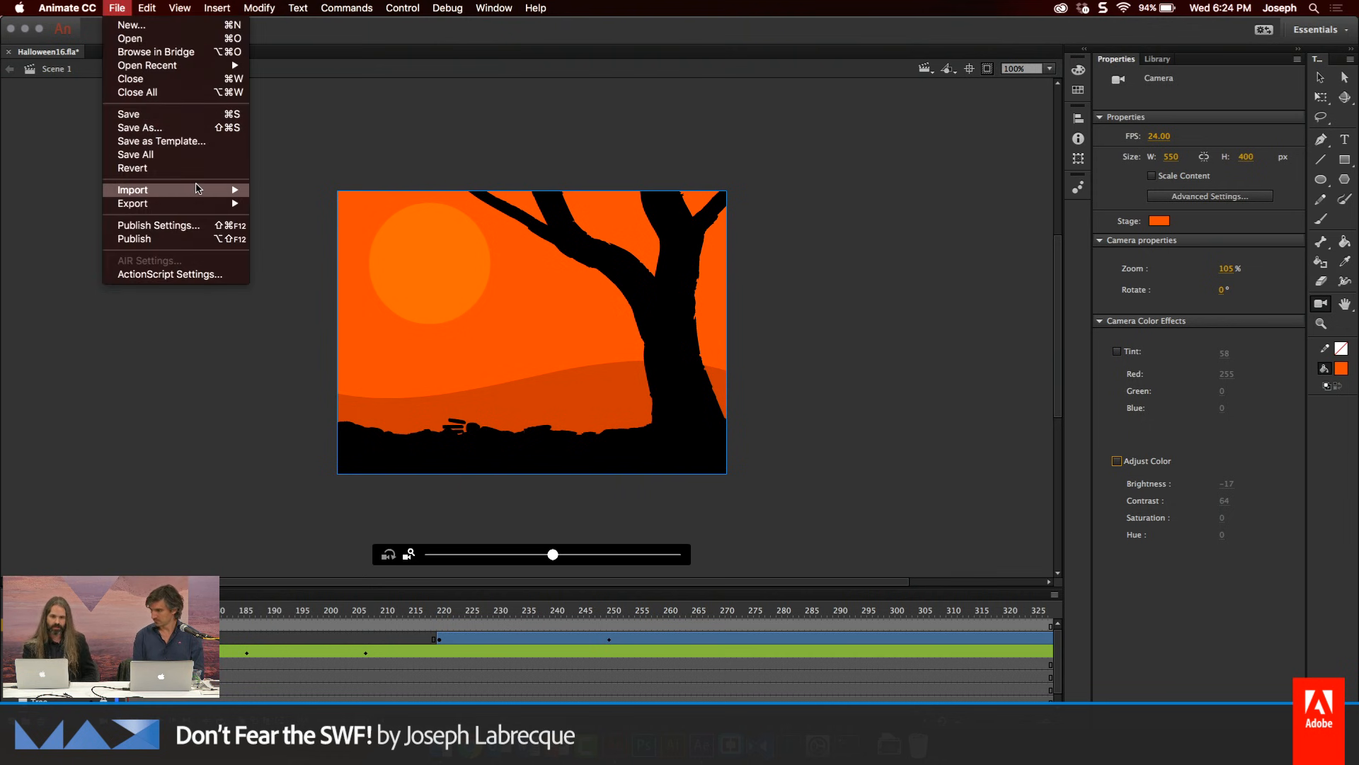
mouse_move(186, 195)
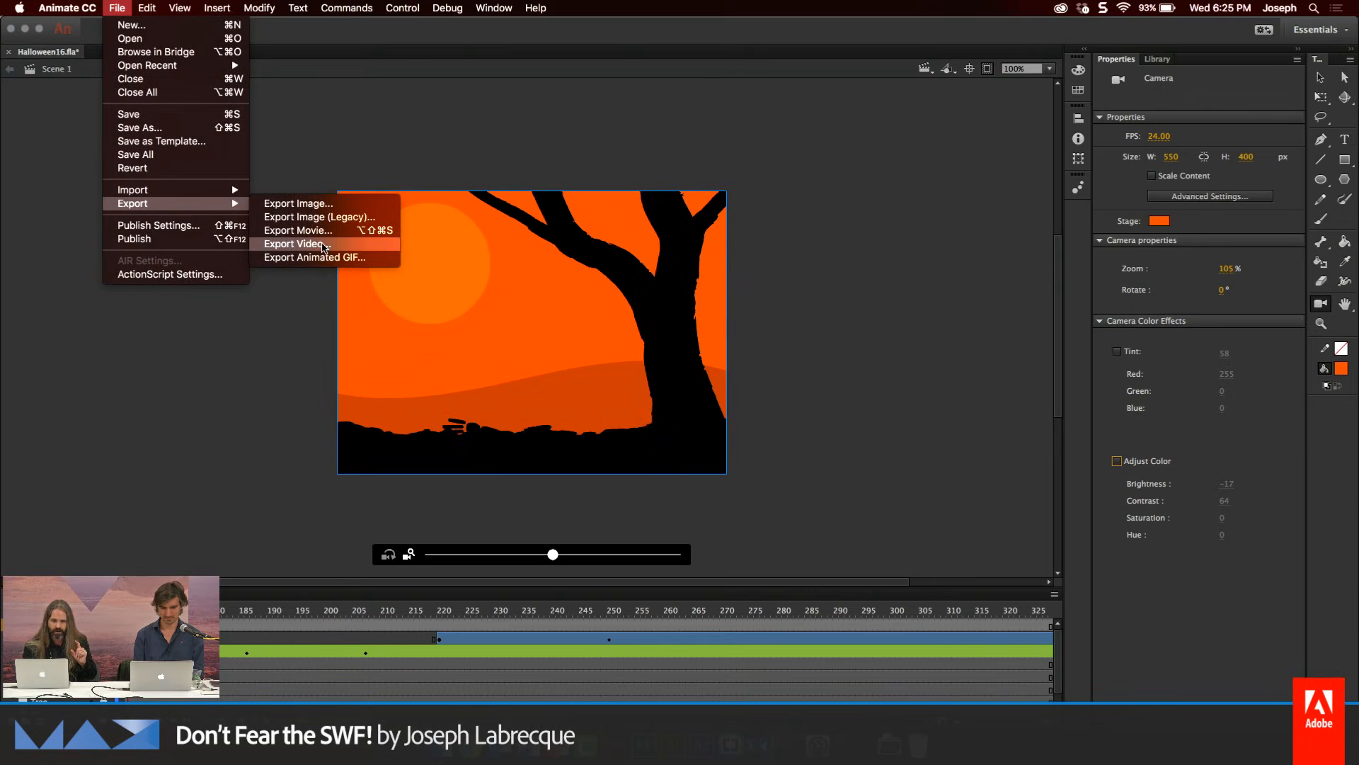
click(315, 246)
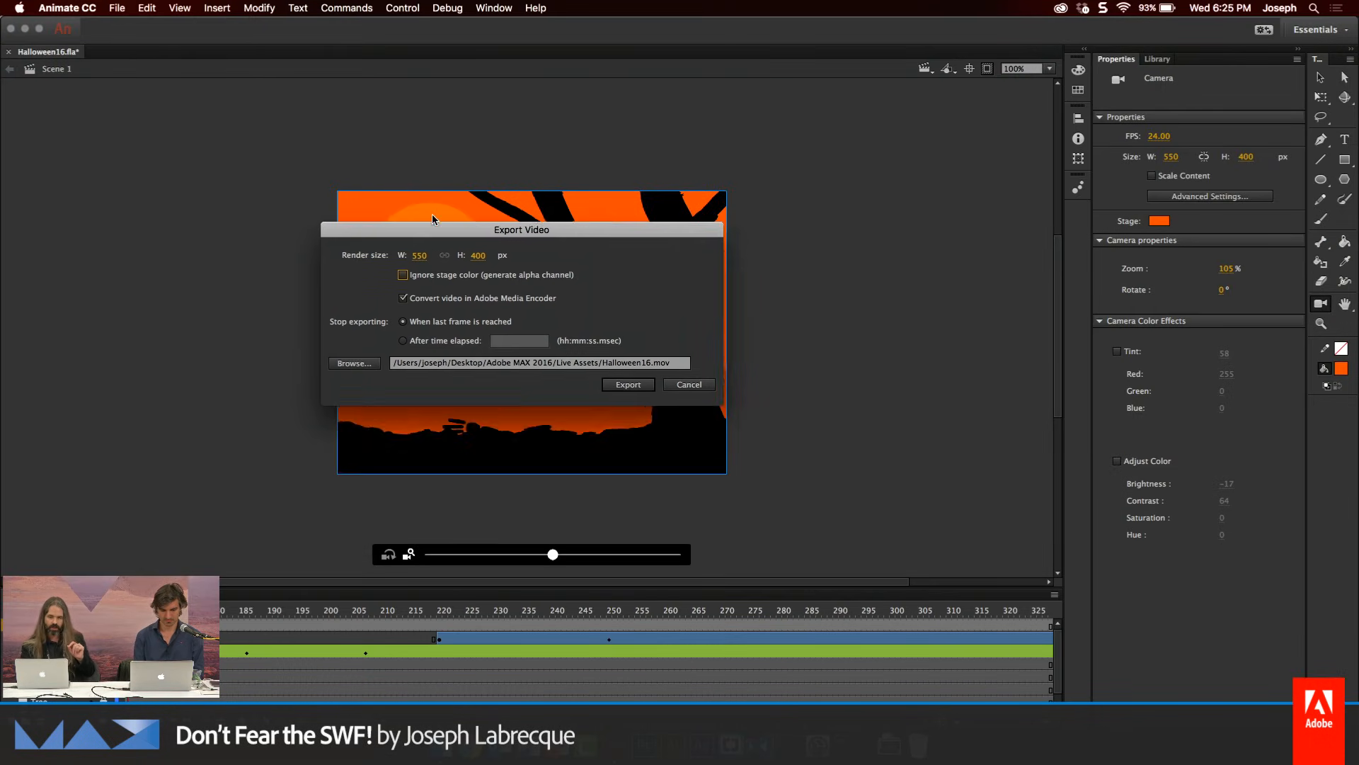
drag(422, 354, 437, 206)
click(422, 230)
text(1)
key(Tab)
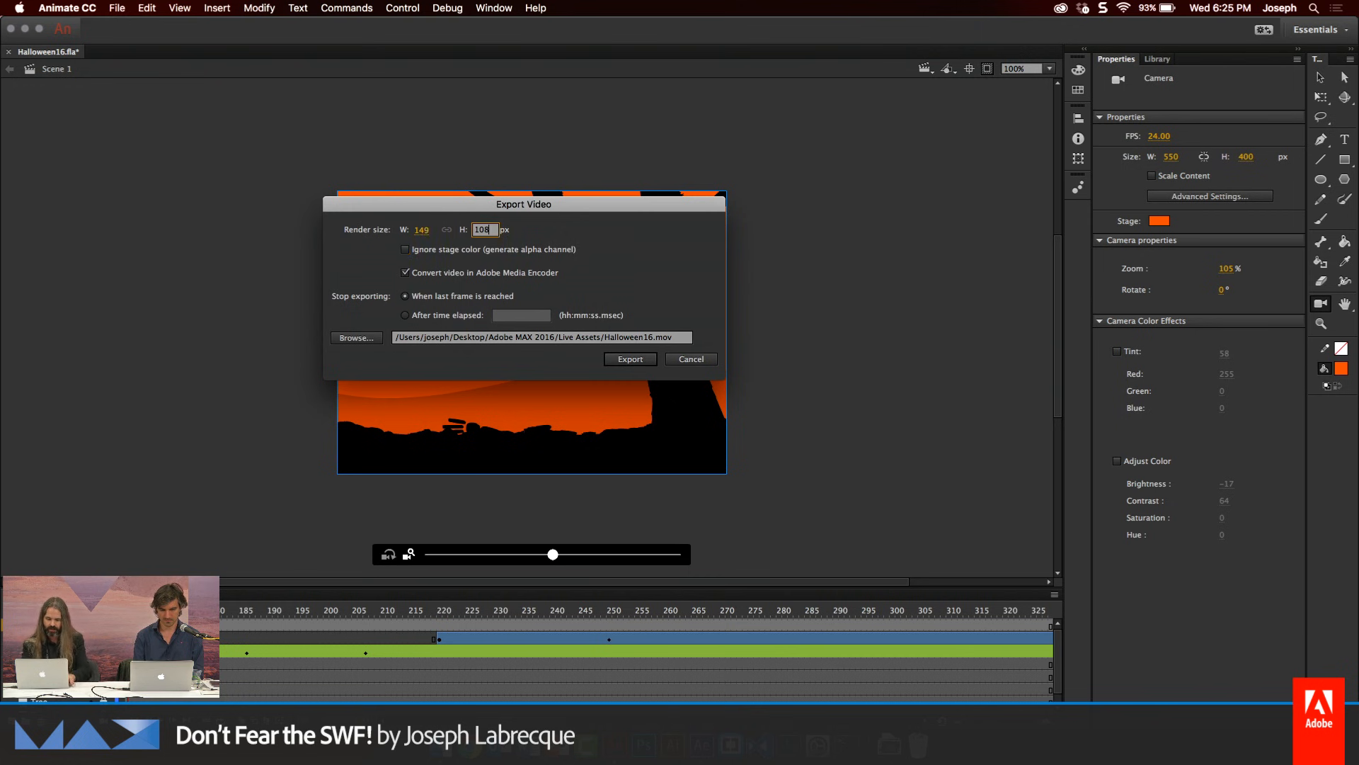
click(553, 251)
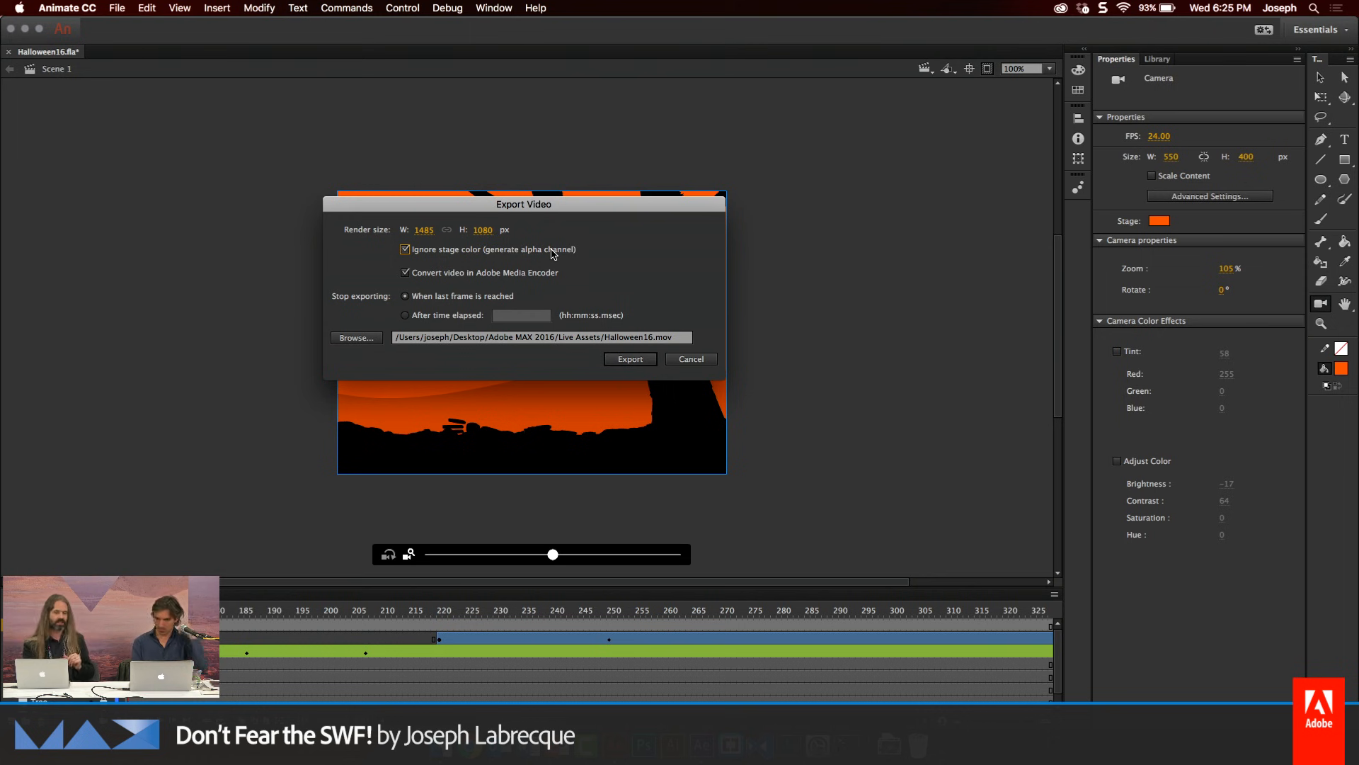
click(691, 359)
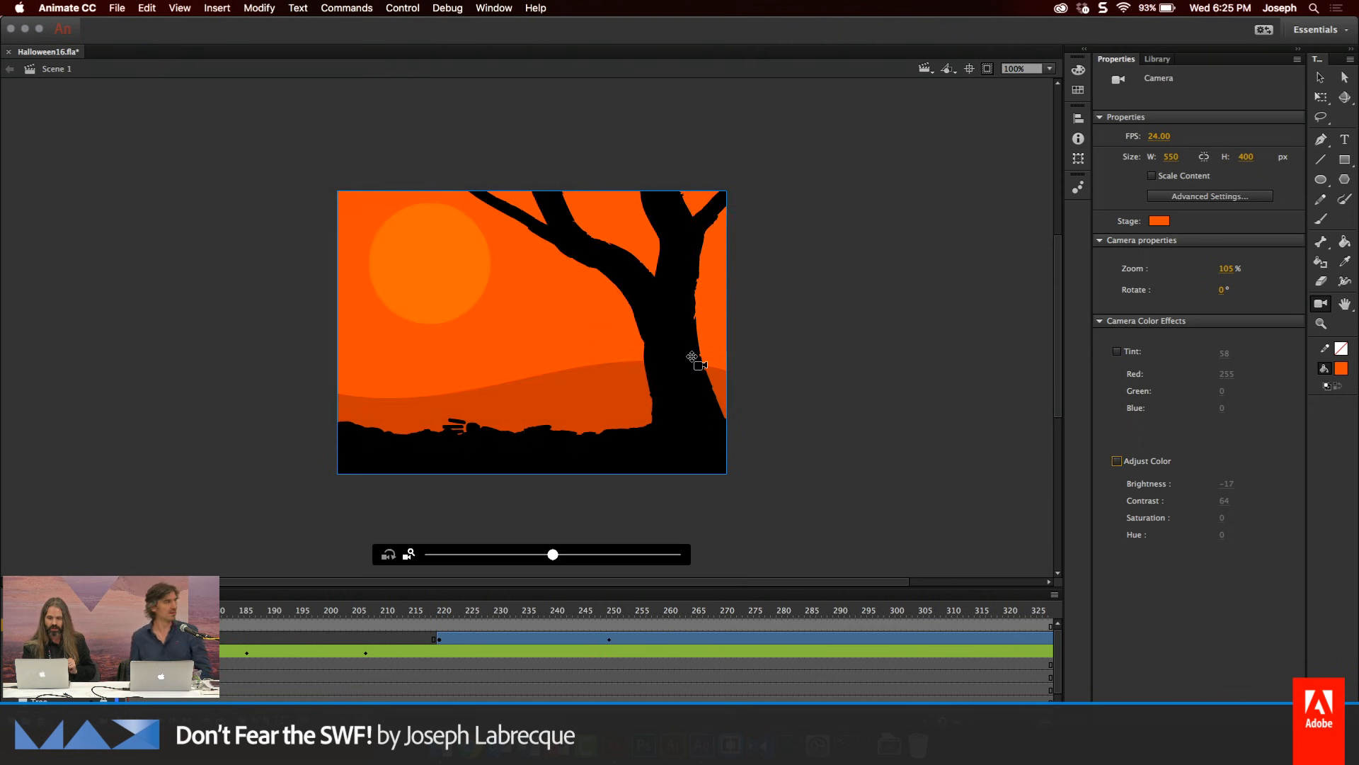
Open the animated GIF export for the scene and examine its optimization settings and color table
click(117, 8)
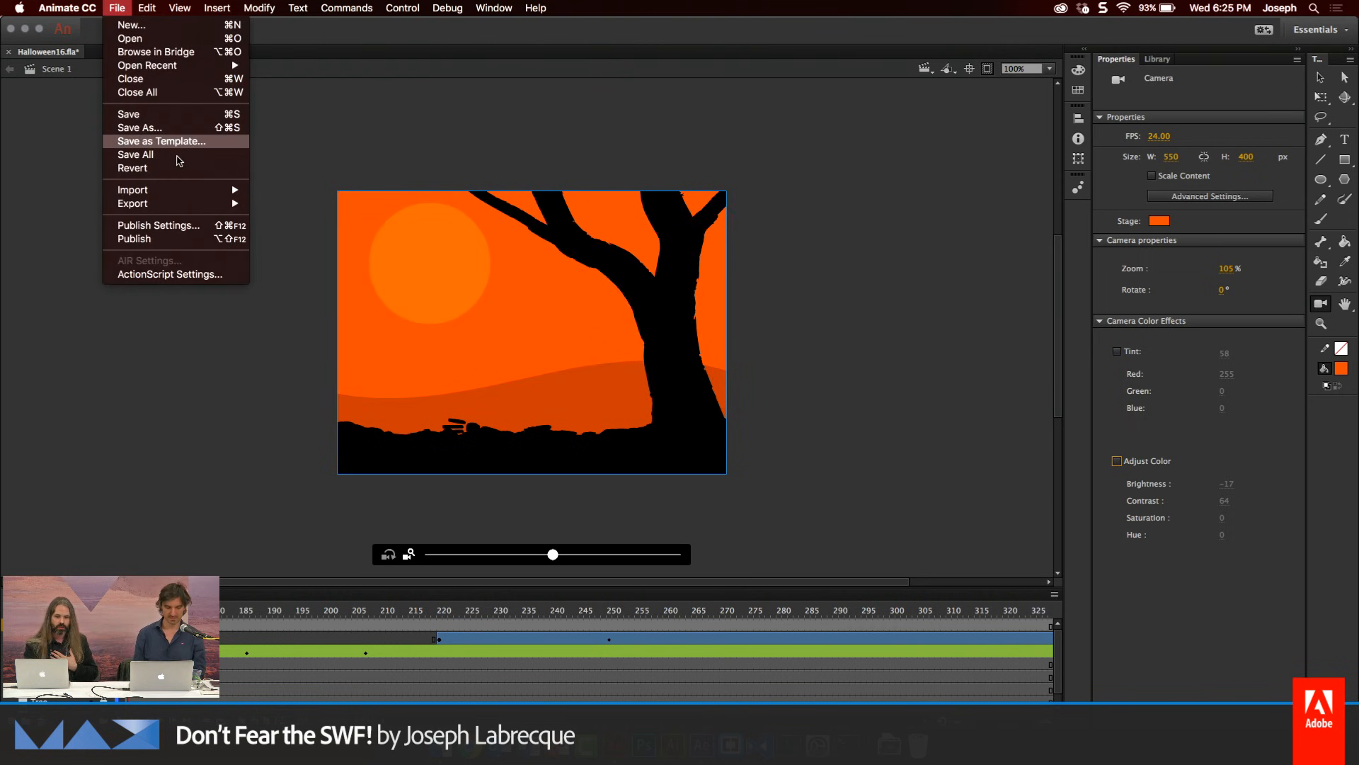
mouse_move(195, 204)
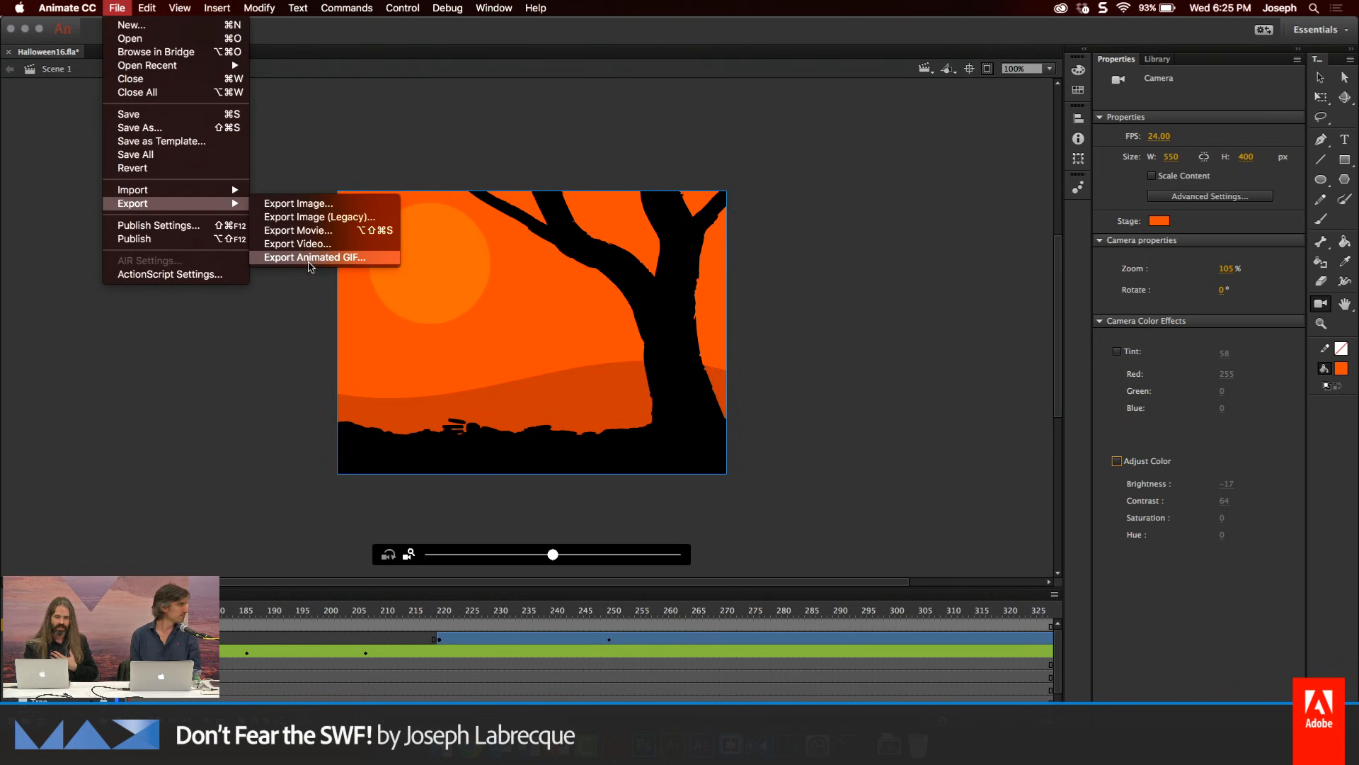
click(309, 258)
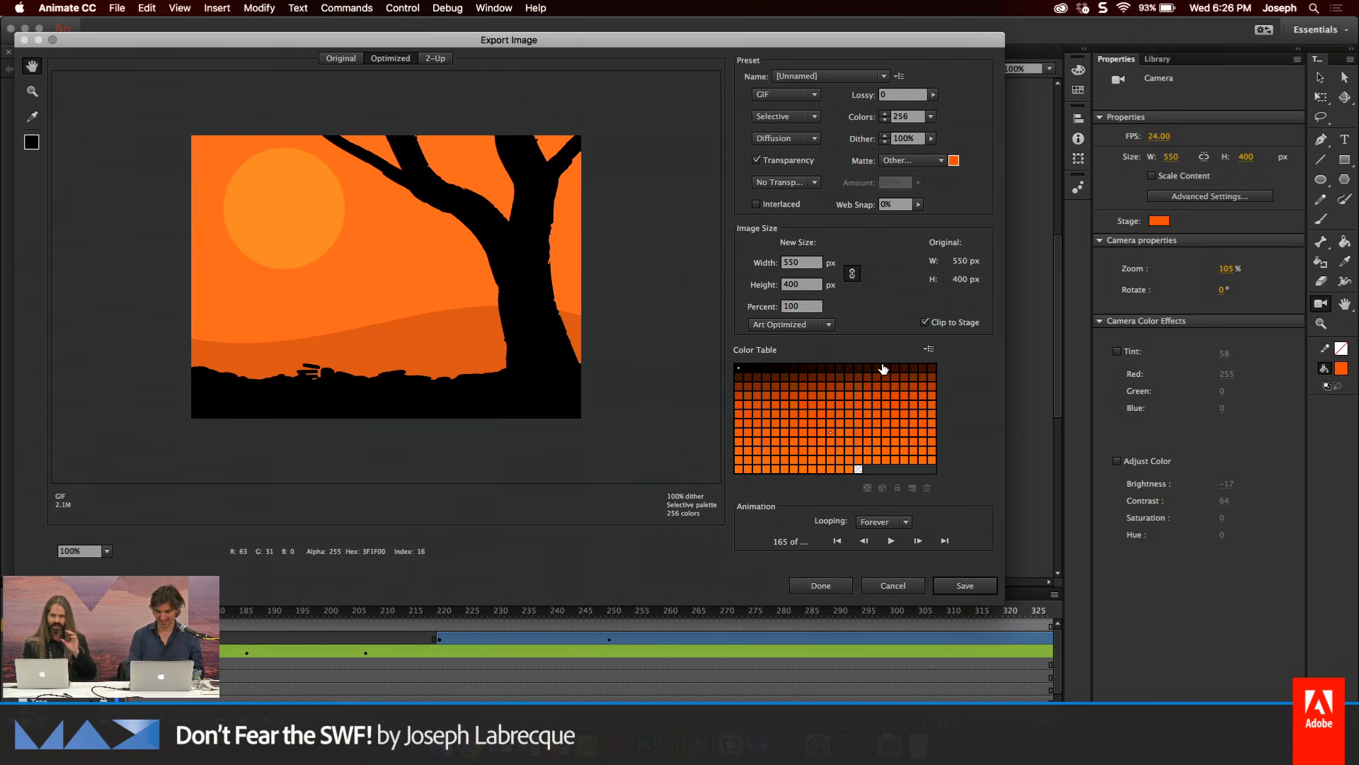
mouse_move(879, 372)
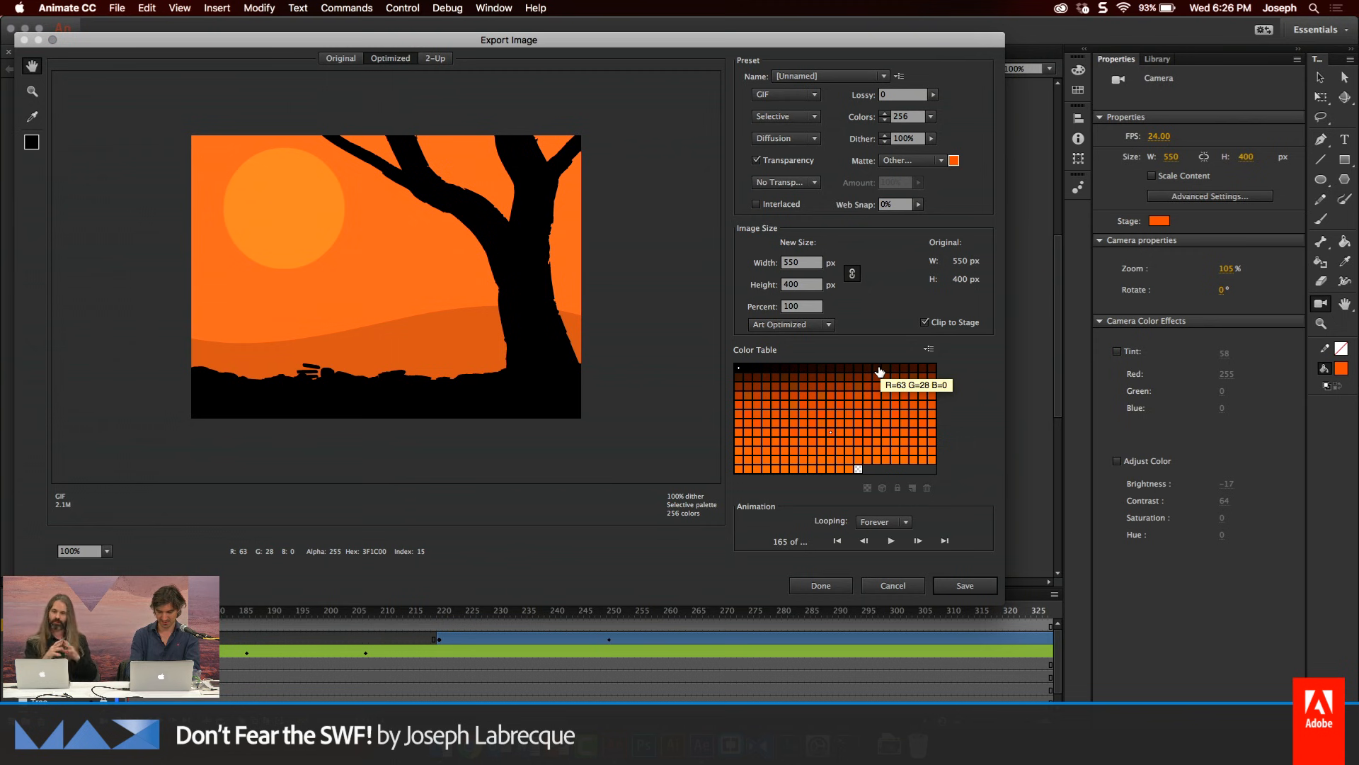
Cancel the GIF export and bring up the document's properties for Halloween16.fla with the Selection tool
click(893, 585)
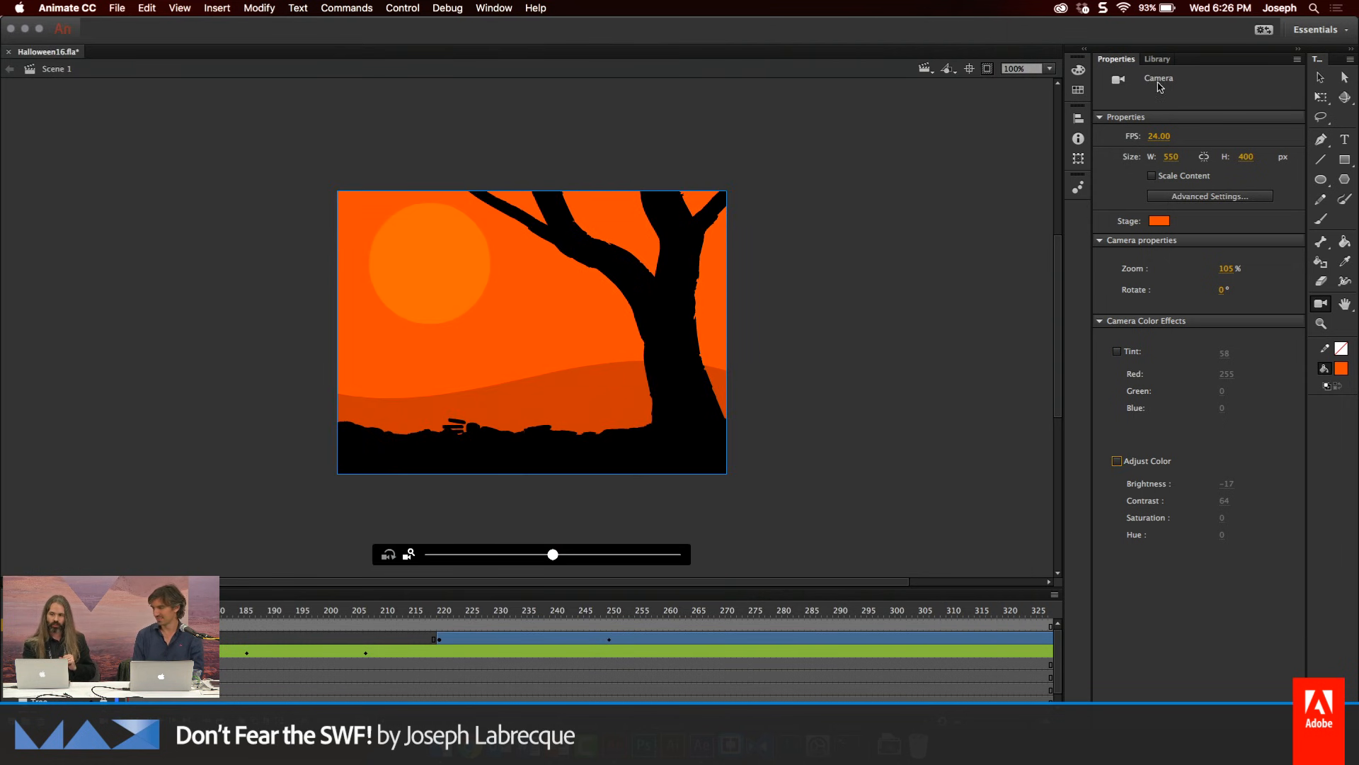
click(1159, 60)
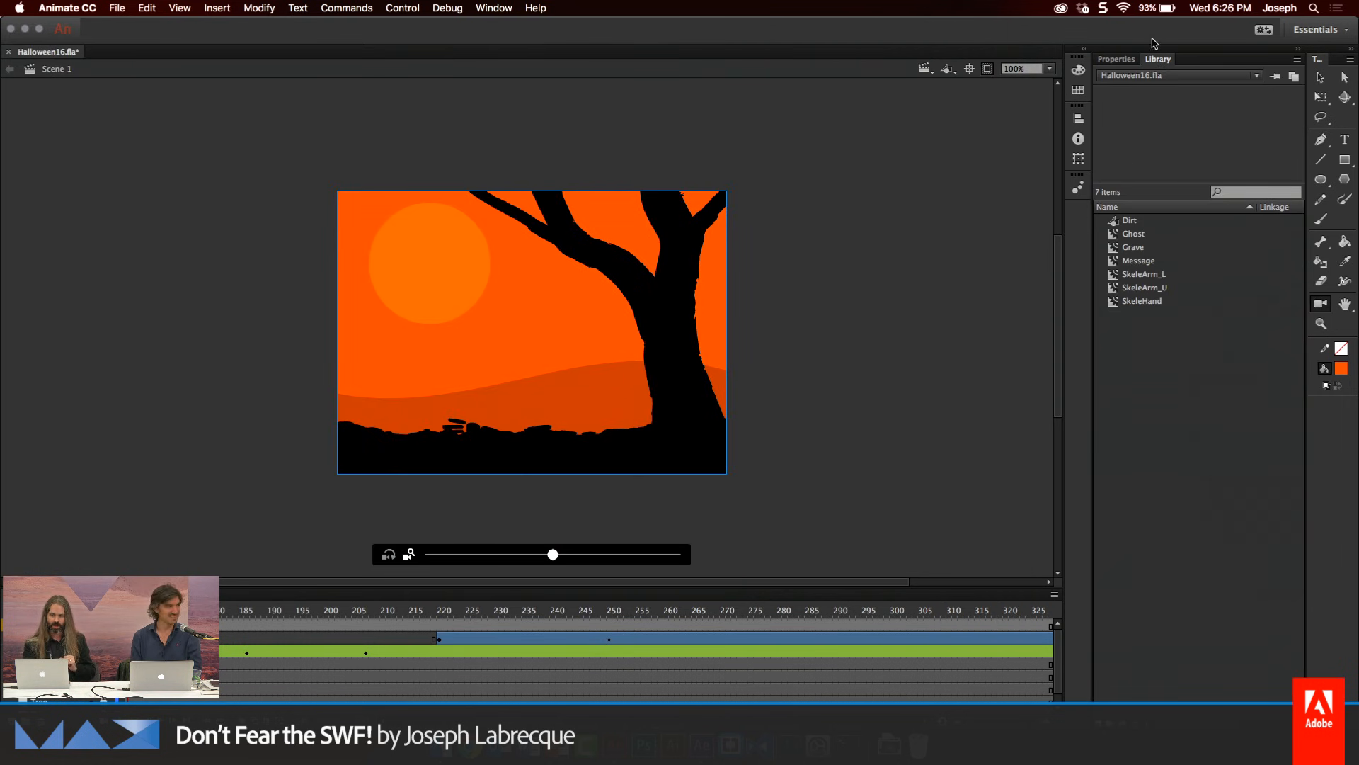
click(1129, 59)
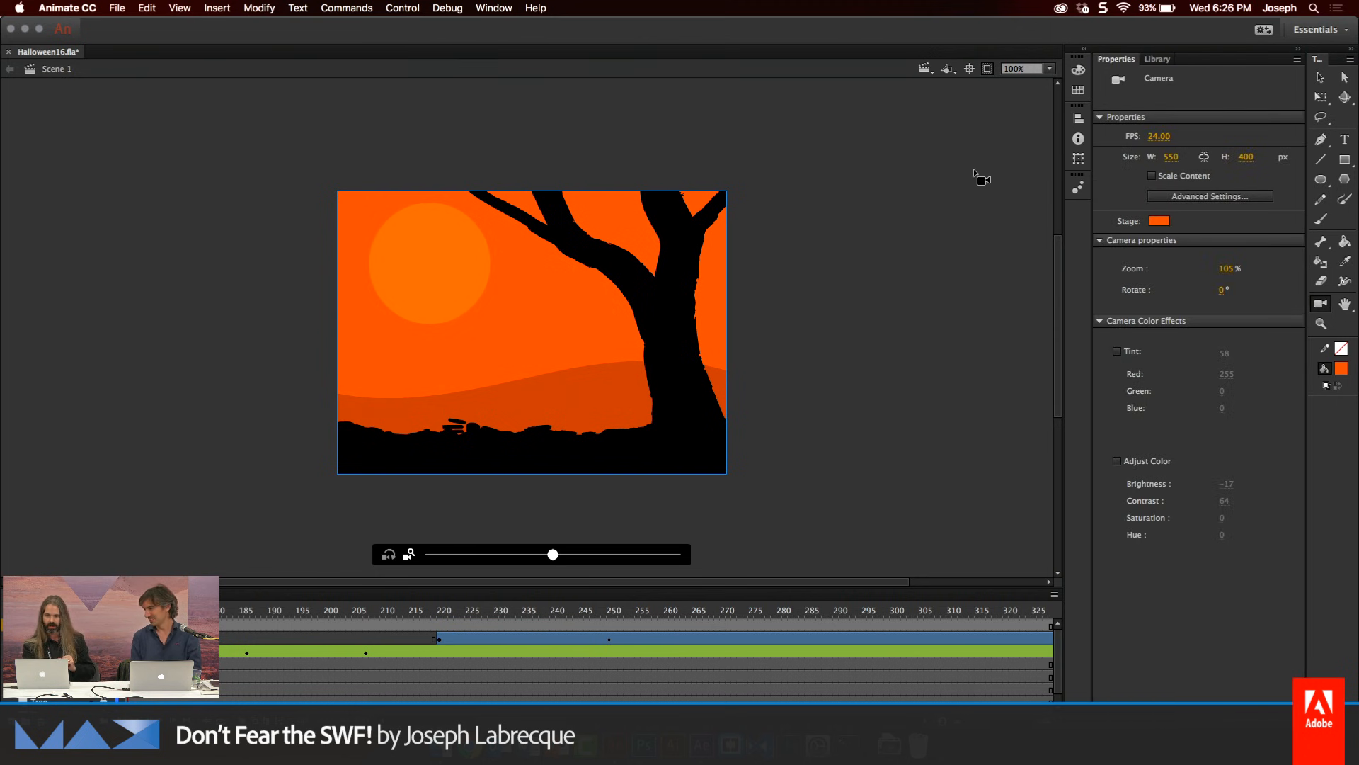
click(1321, 77)
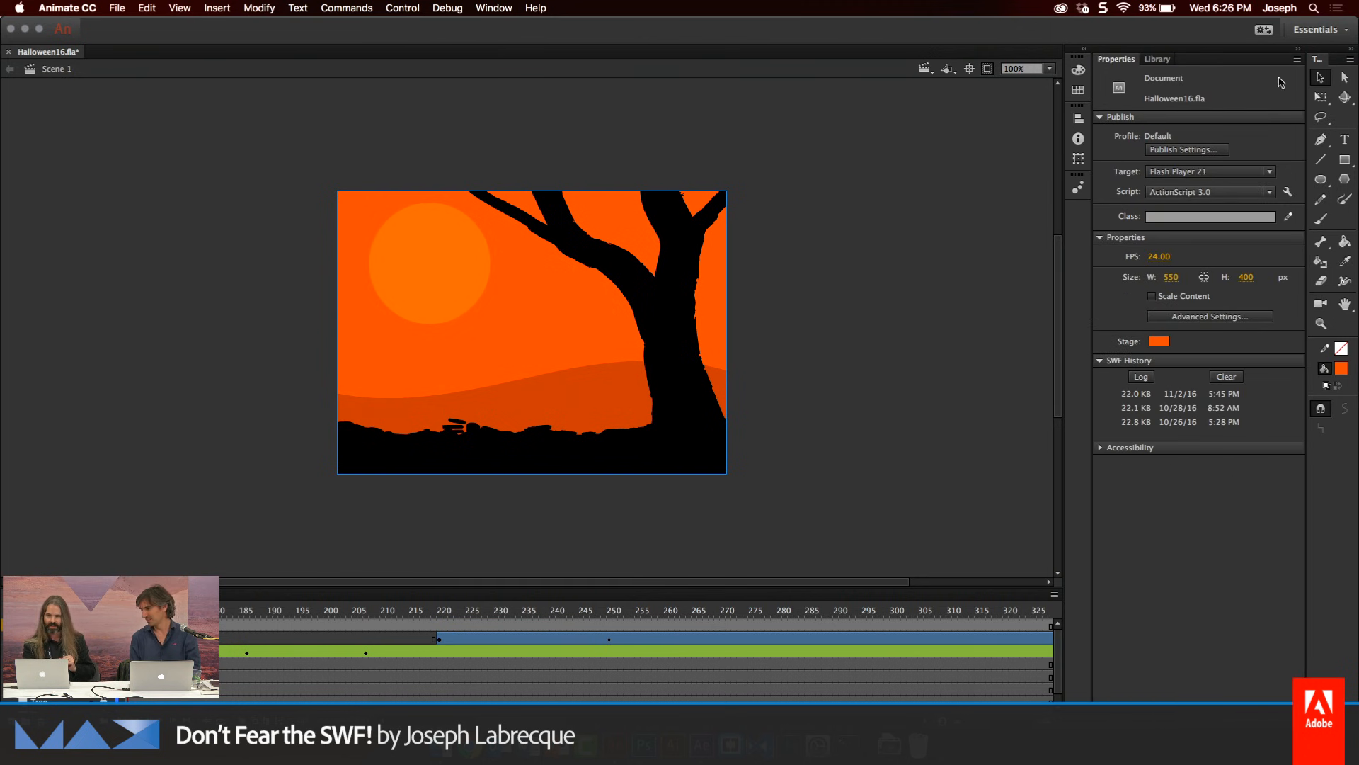
Publish Halloween16 as a SWF Archive only, with the Flash (.swf) output switched off, and keep the publish settings
click(1181, 151)
drag(632, 206, 674, 117)
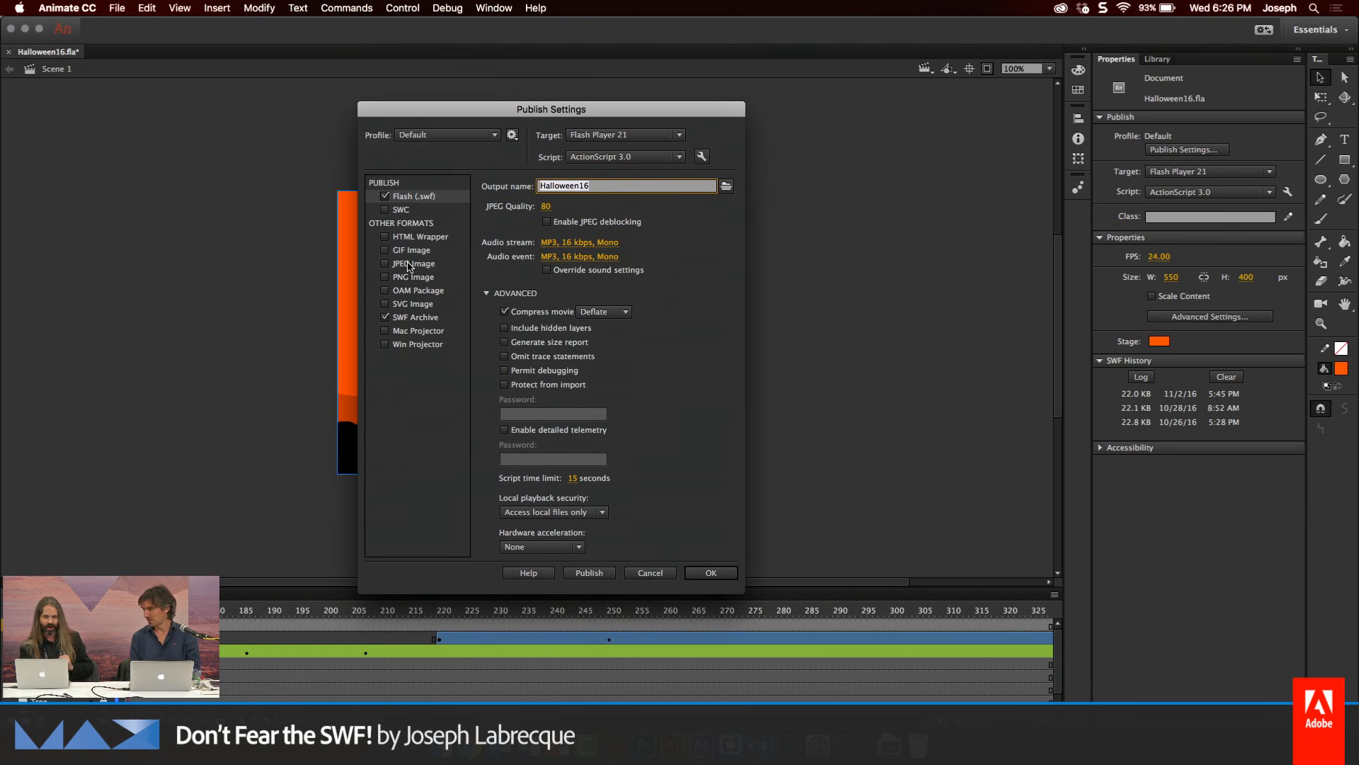
click(385, 197)
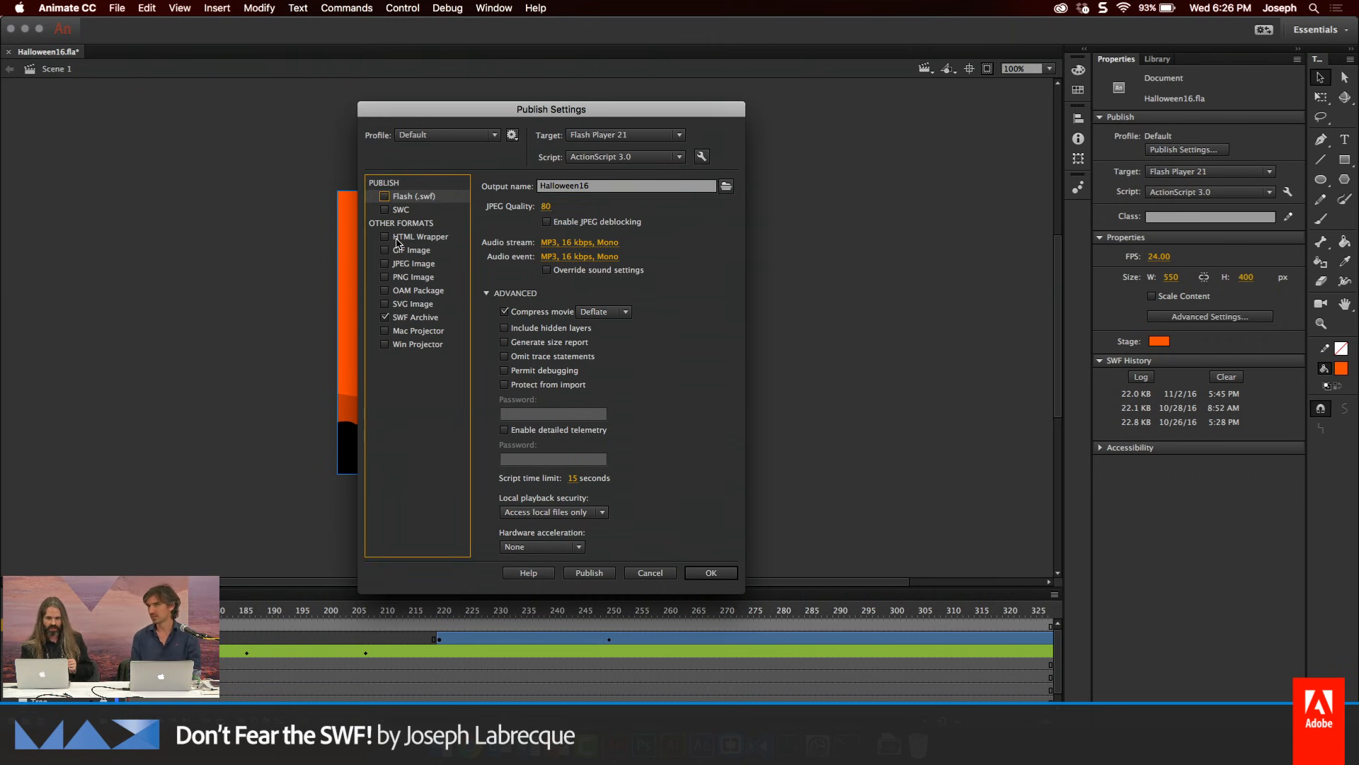
click(420, 324)
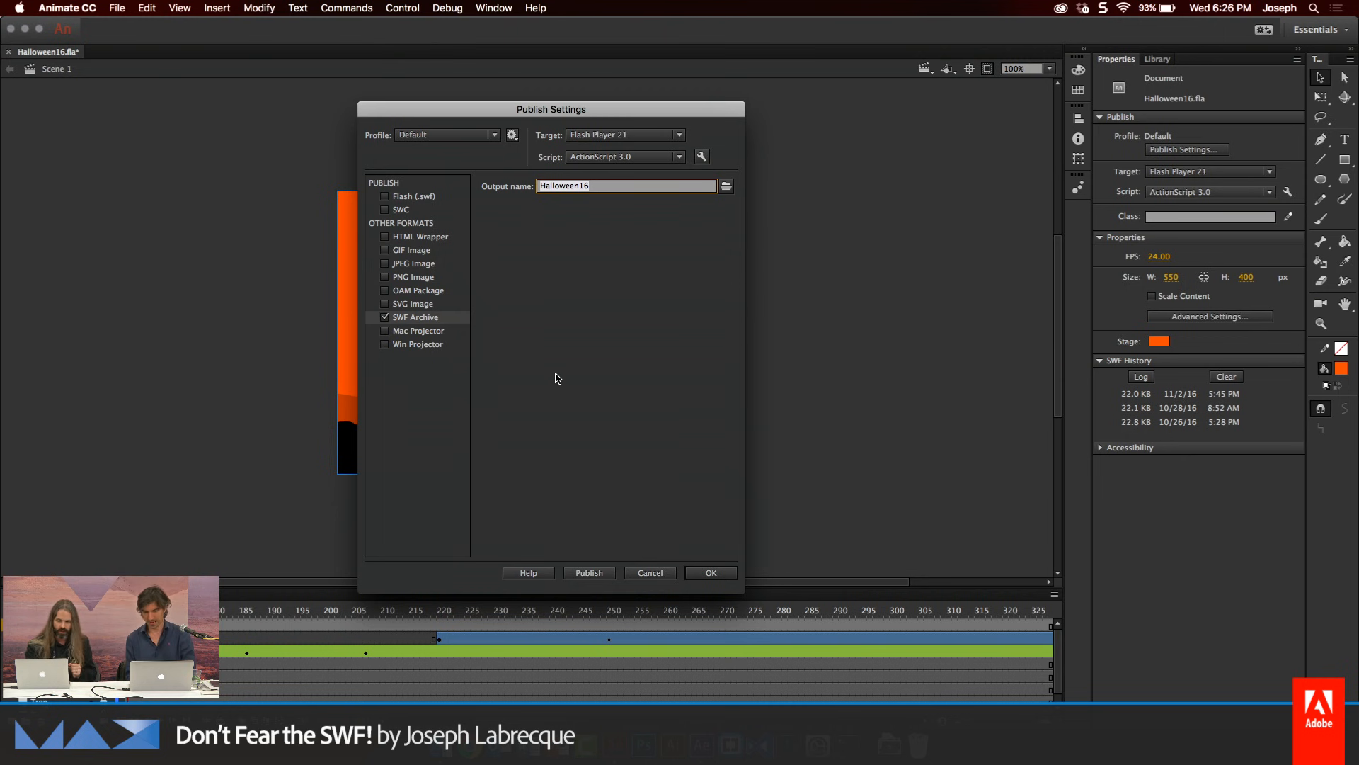
click(587, 573)
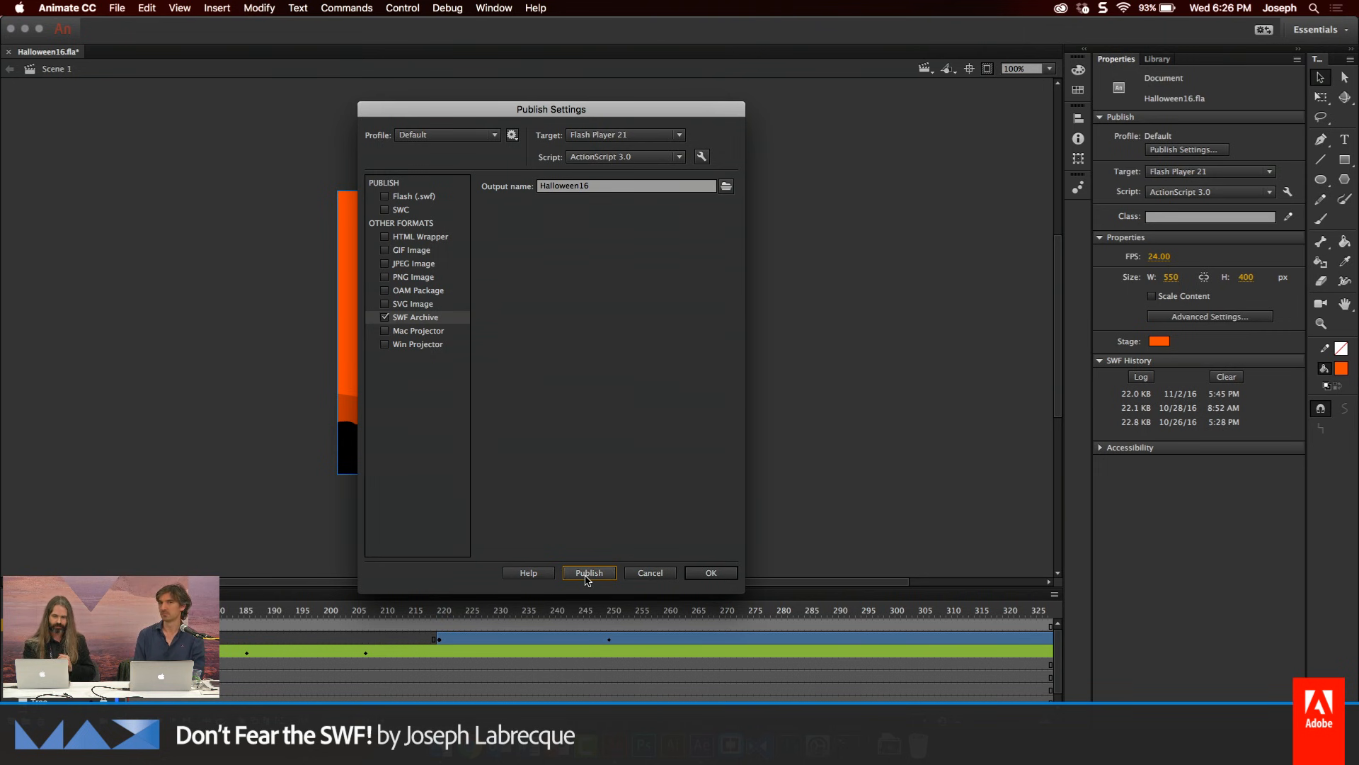
click(708, 574)
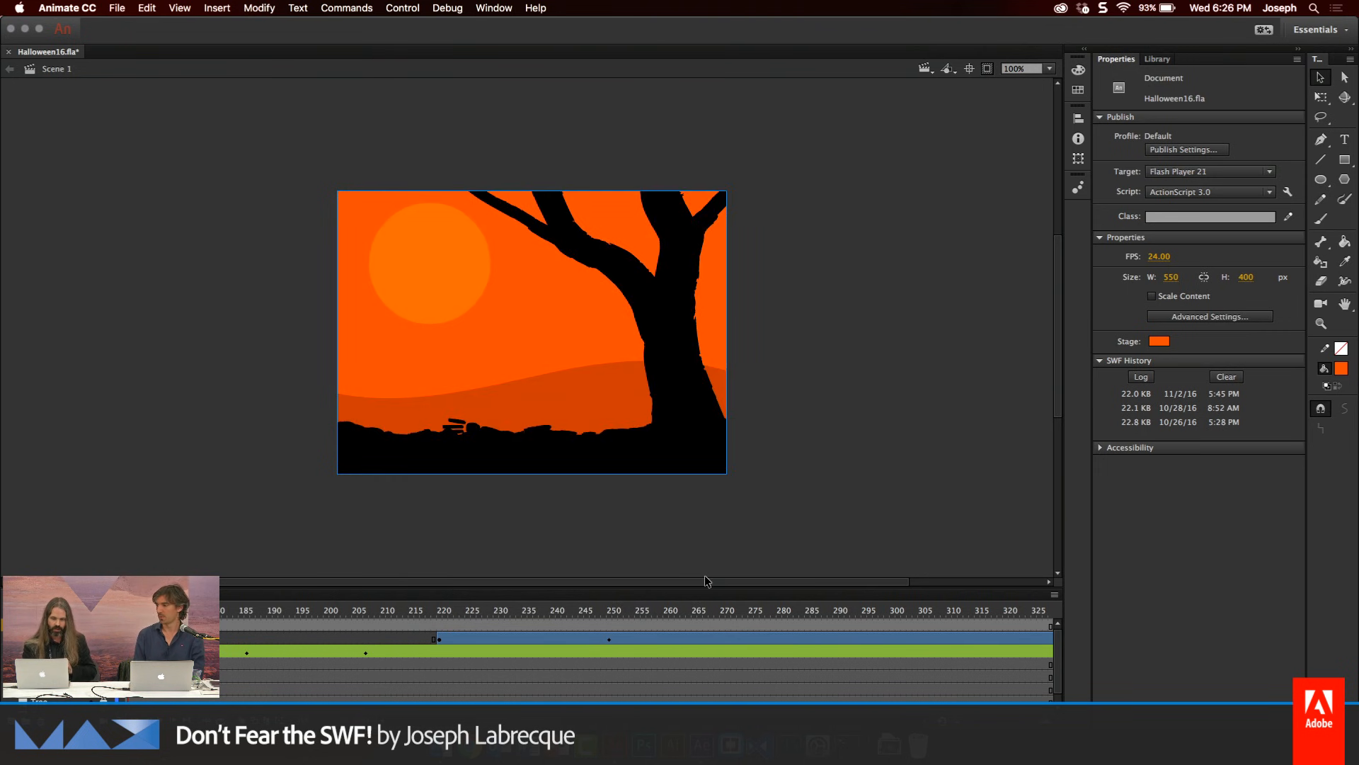
Switch to Finder, extract Halloween16.zip in the Live Assets folder, and open the extracted Halloween16 folder
click(441, 744)
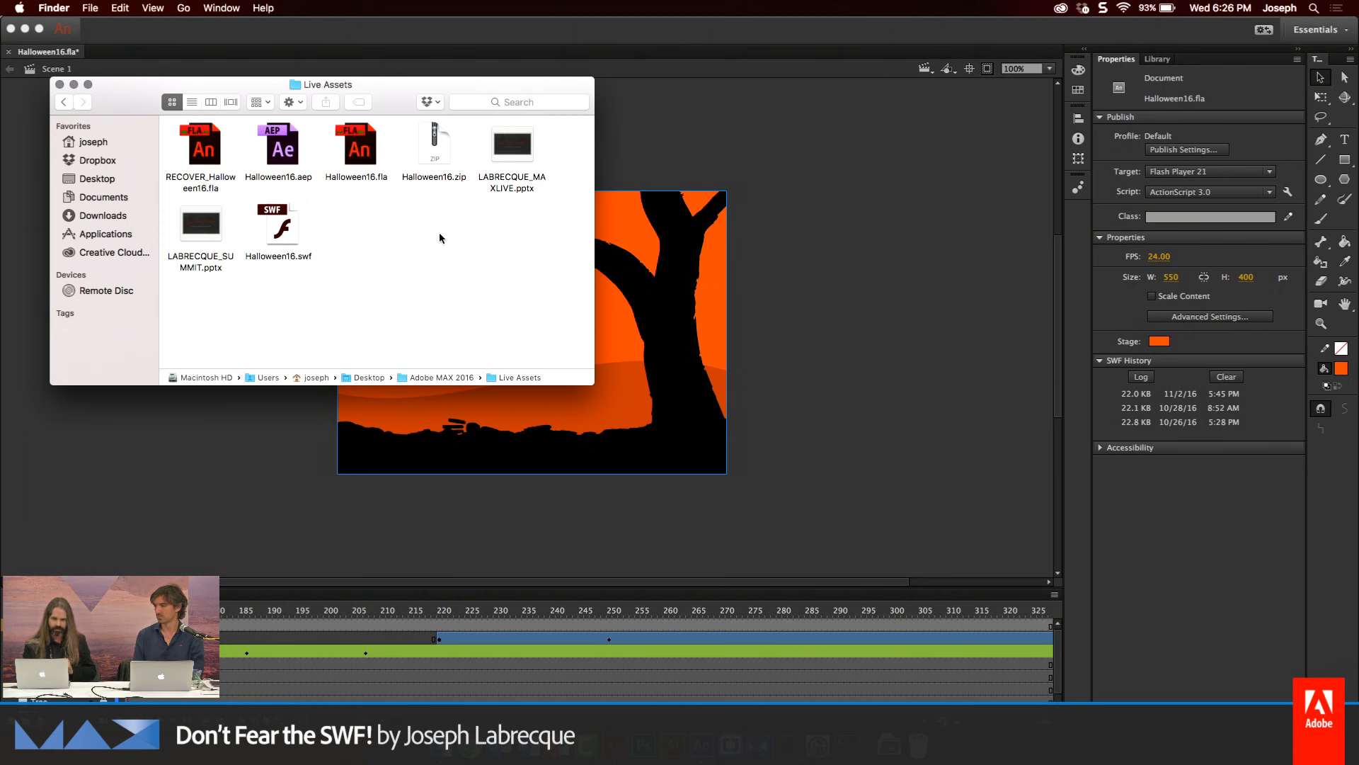
click(437, 175)
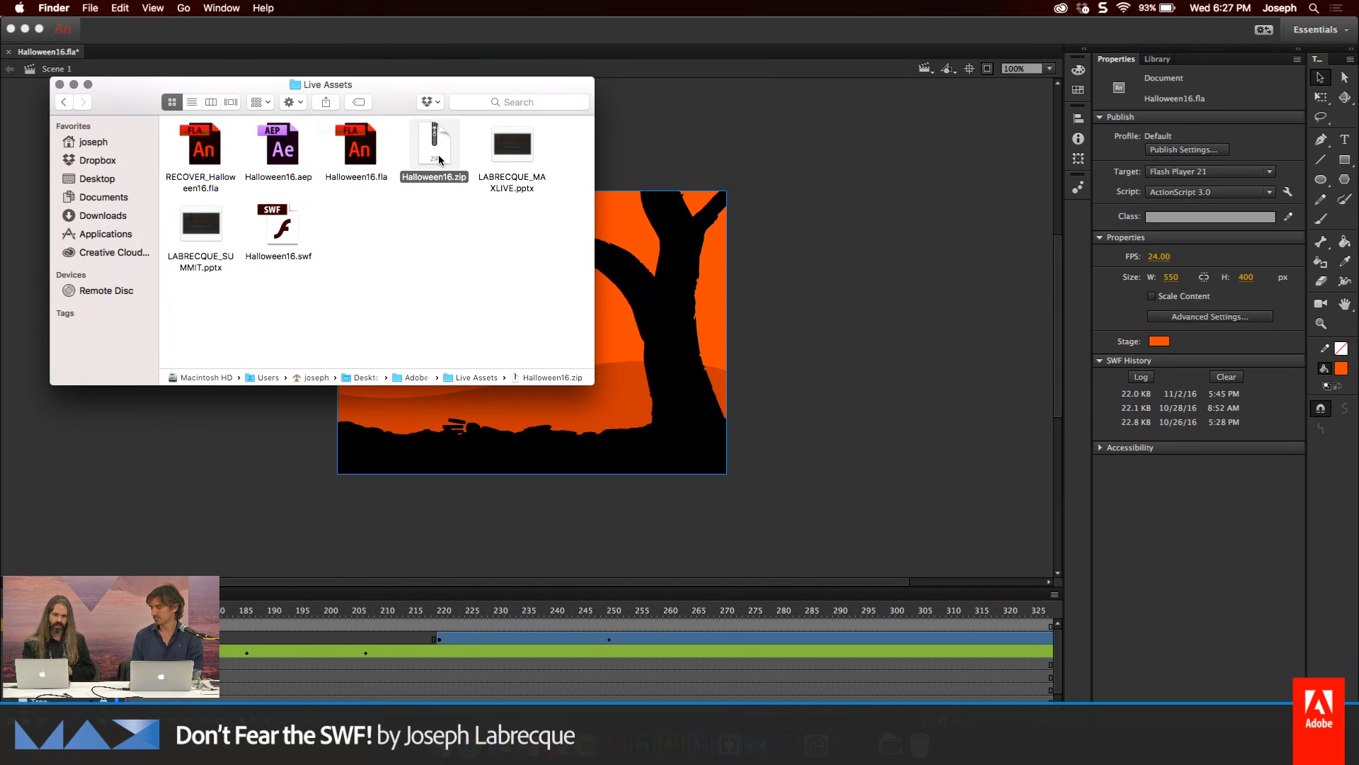
double_click(439, 160)
drag(458, 162, 426, 244)
click(495, 294)
double_click(415, 236)
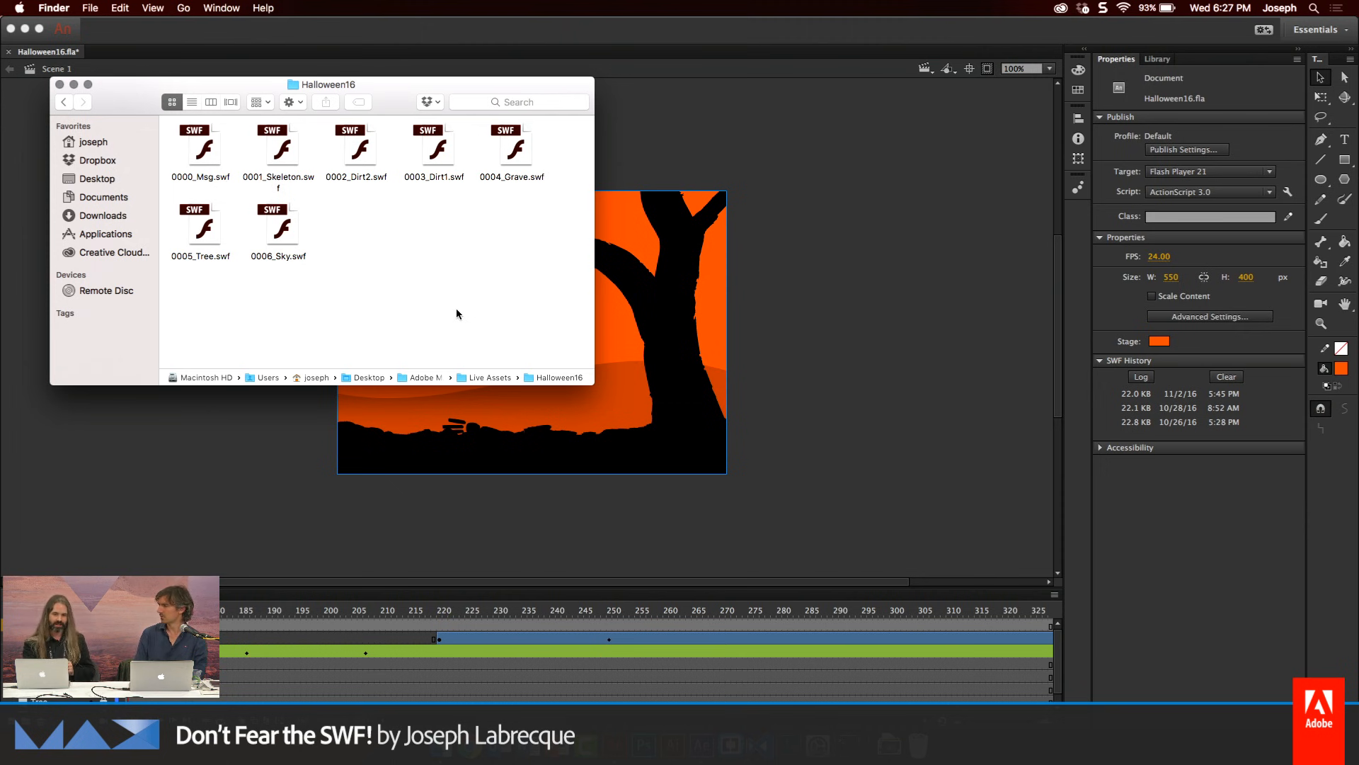
Preview 0001_Skeleton.swf in Flash Player and close the player window
double_click(284, 150)
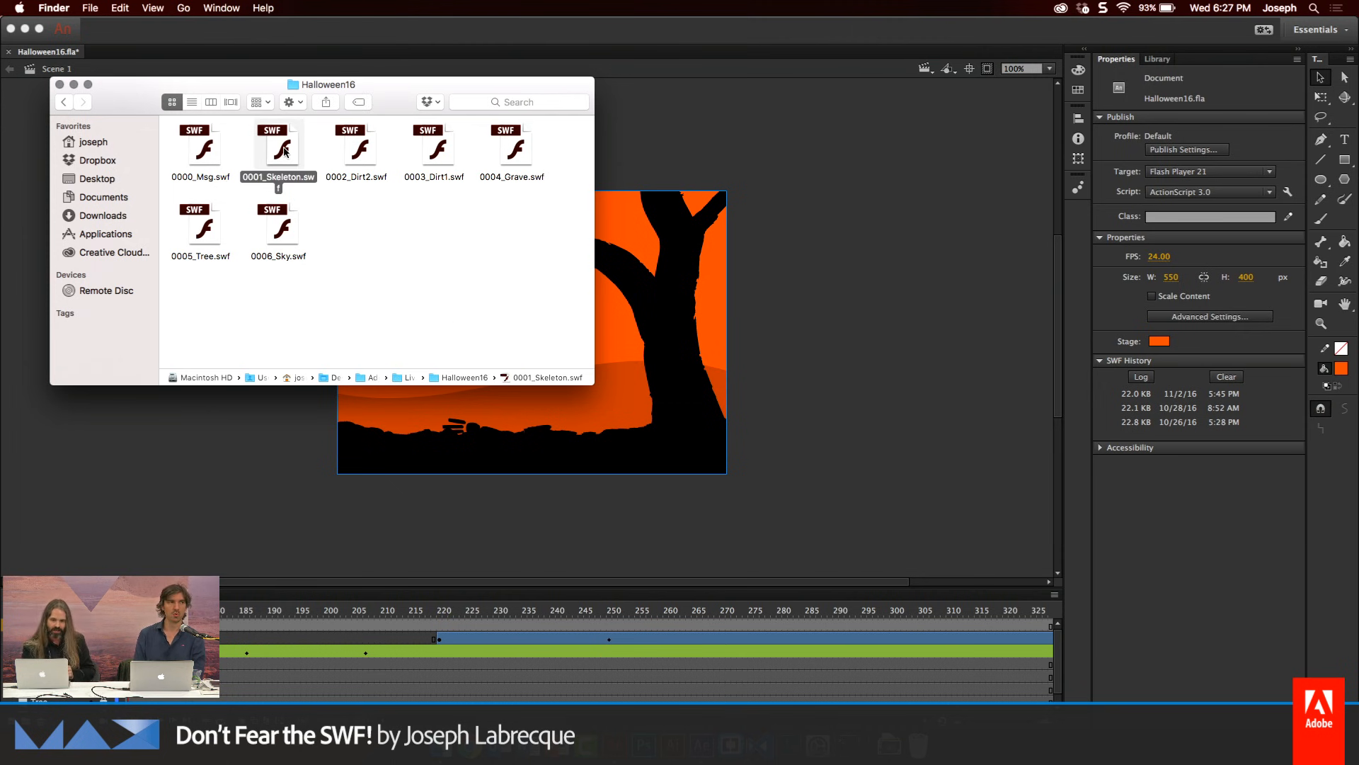
drag(217, 19, 520, 91)
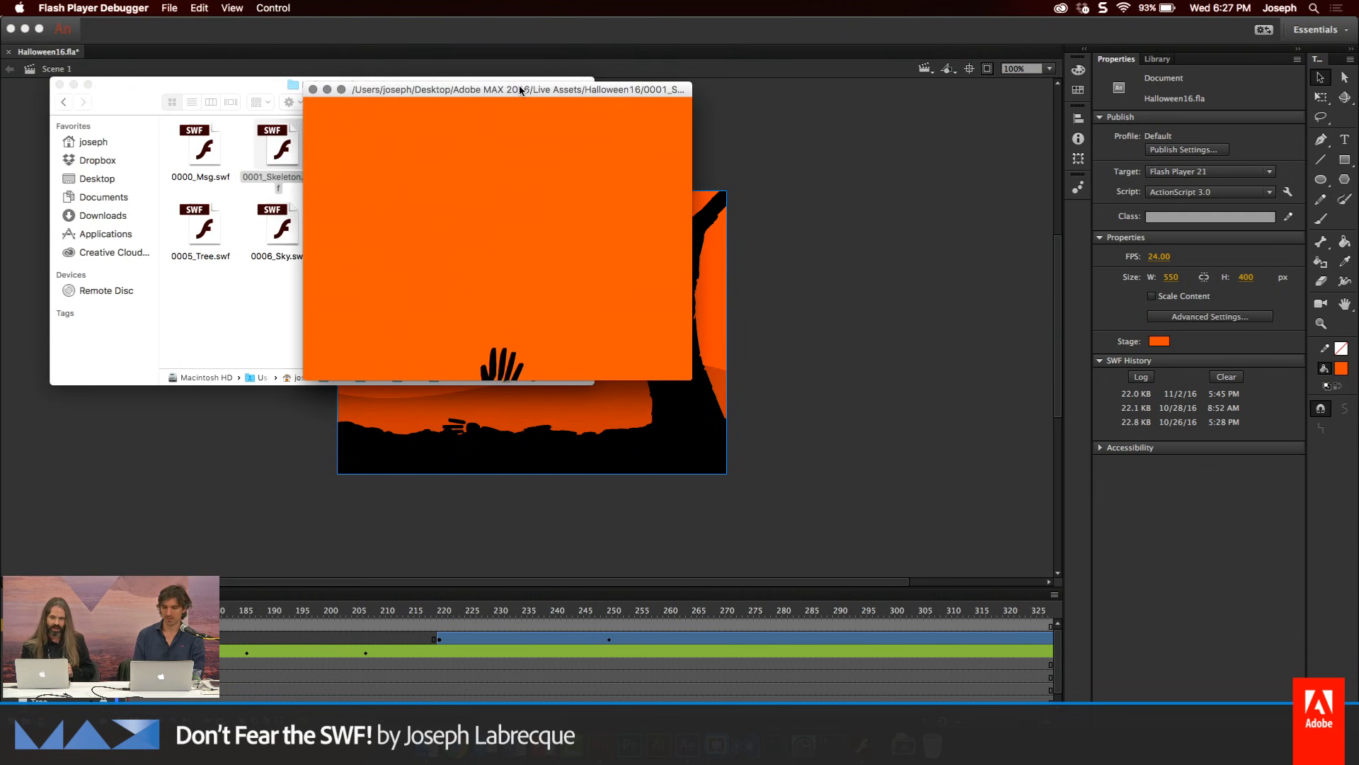
click(313, 89)
click(328, 283)
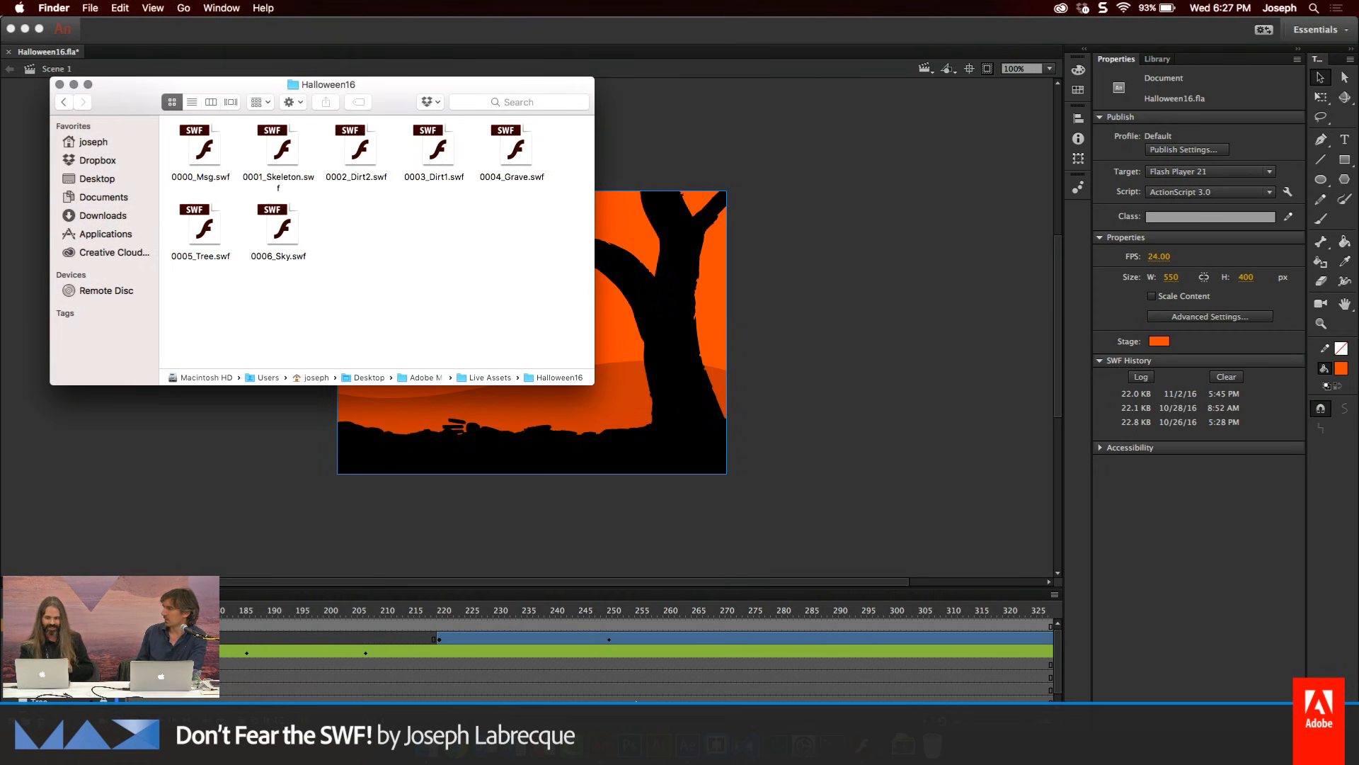
Switch to After Effects and import all seven SWF files from the Halloween16 folder into the project
click(687, 745)
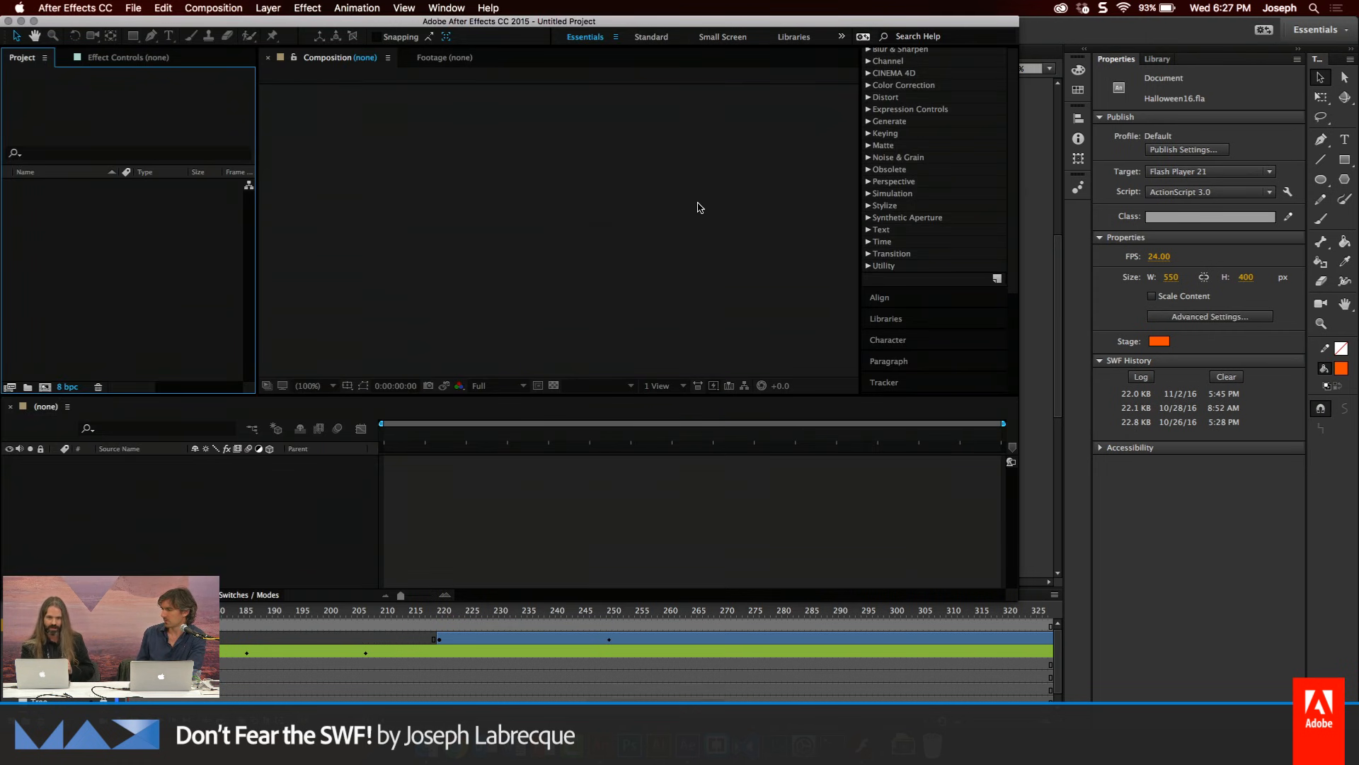
drag(78, 27, 219, 27)
click(126, 82)
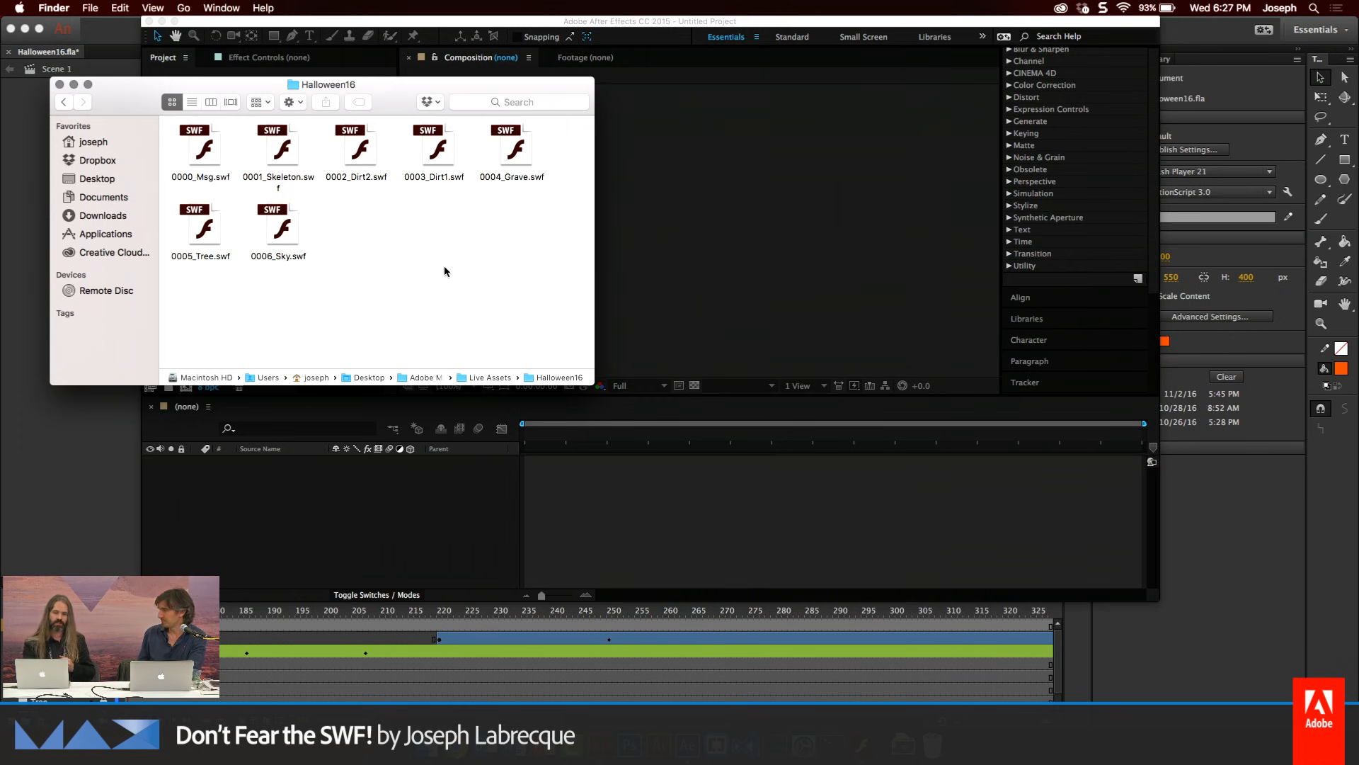
drag(563, 292, 468, 117)
drag(530, 181, 242, 124)
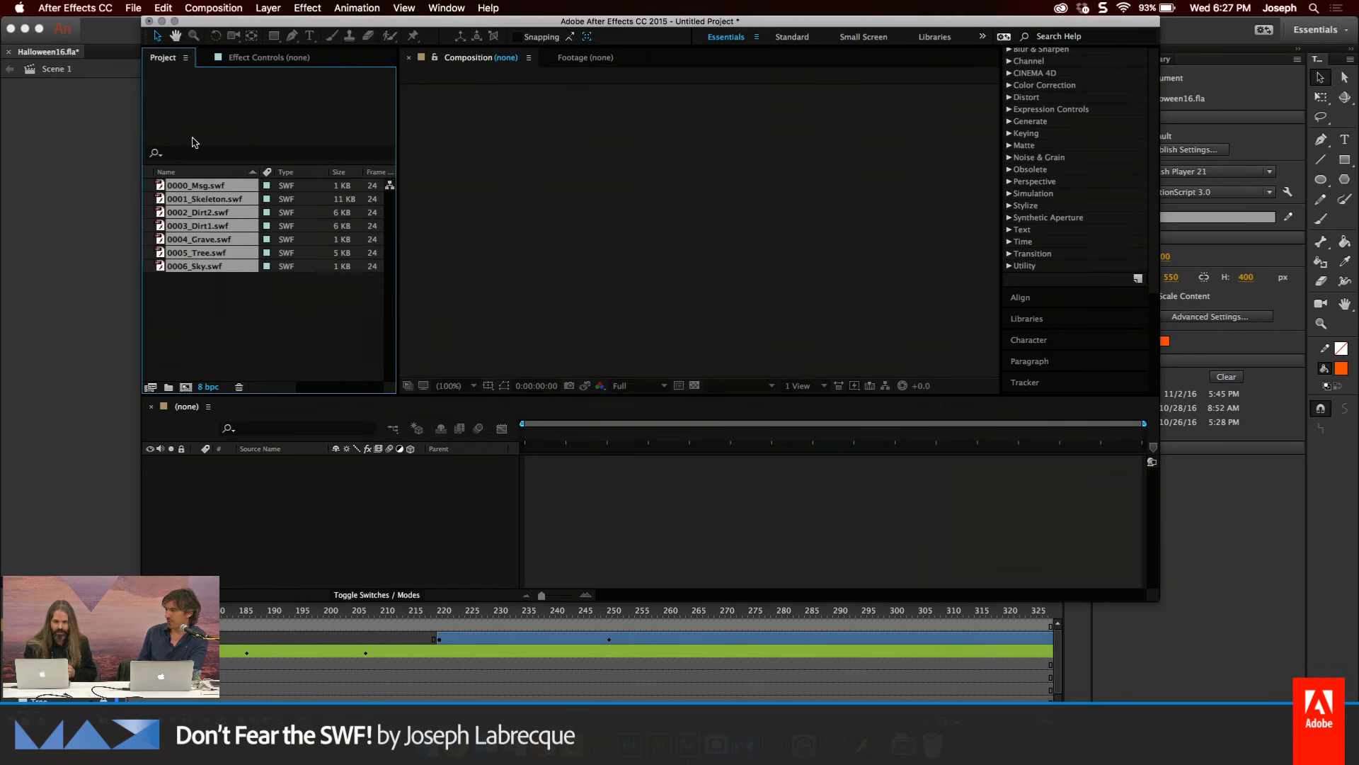
Create a single composition from all seven imported SWF files, using the dimensions of 0000_Msg.swf
click(195, 301)
click(189, 211)
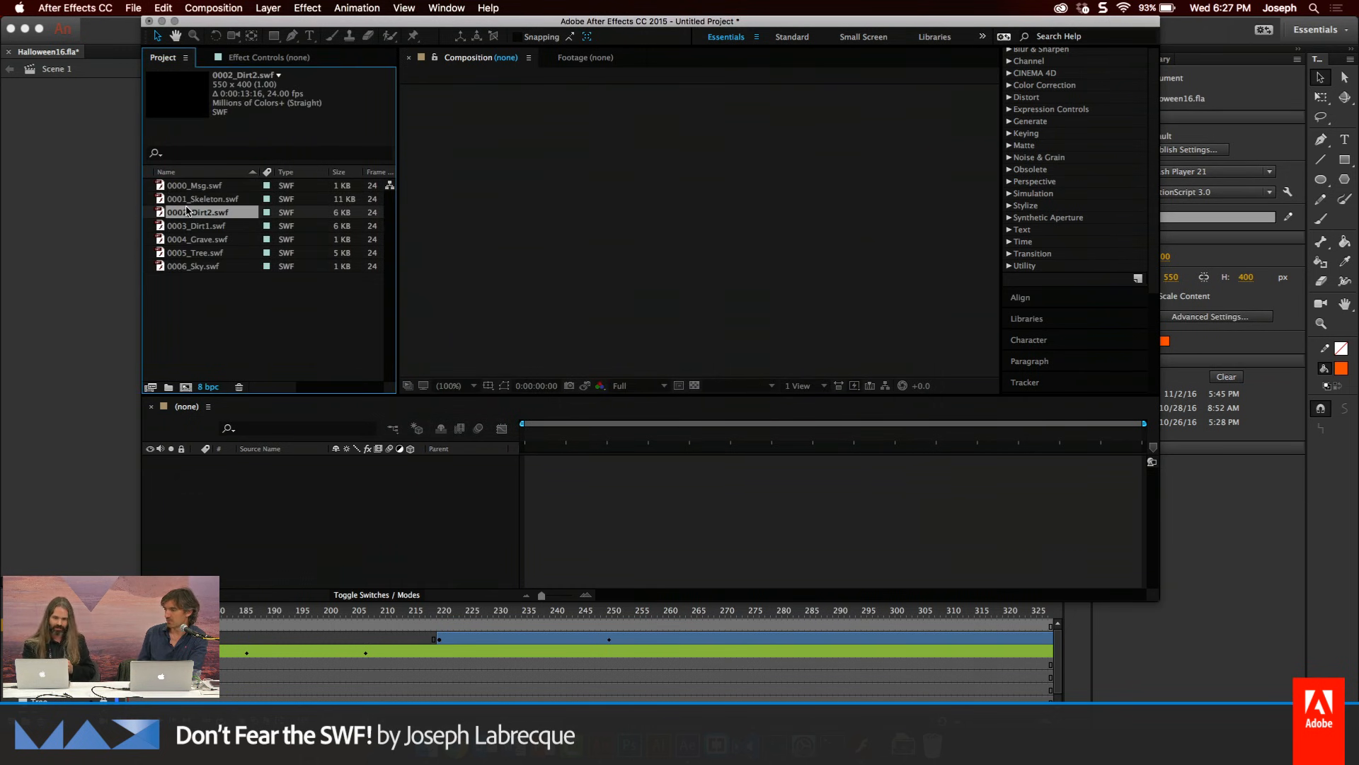
drag(215, 308, 175, 217)
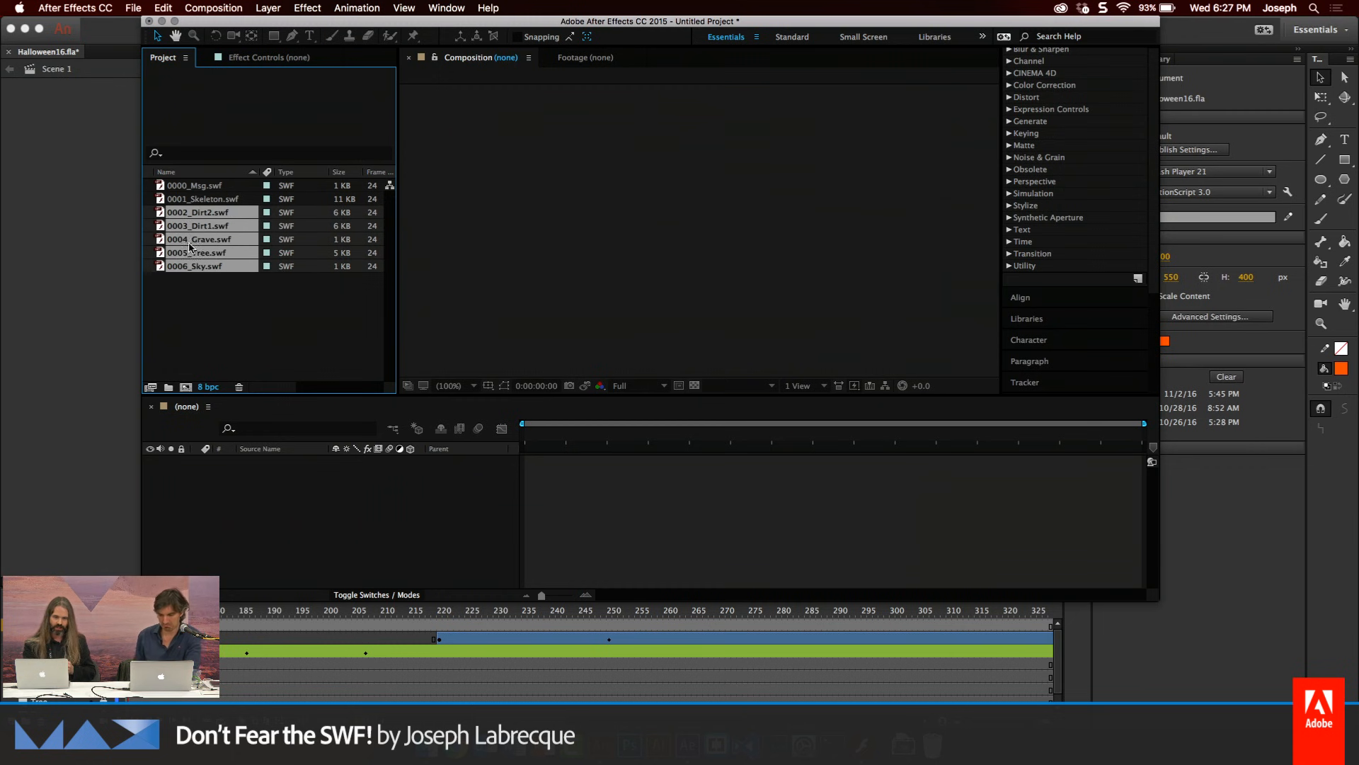
click(210, 299)
drag(207, 281, 179, 202)
click(237, 319)
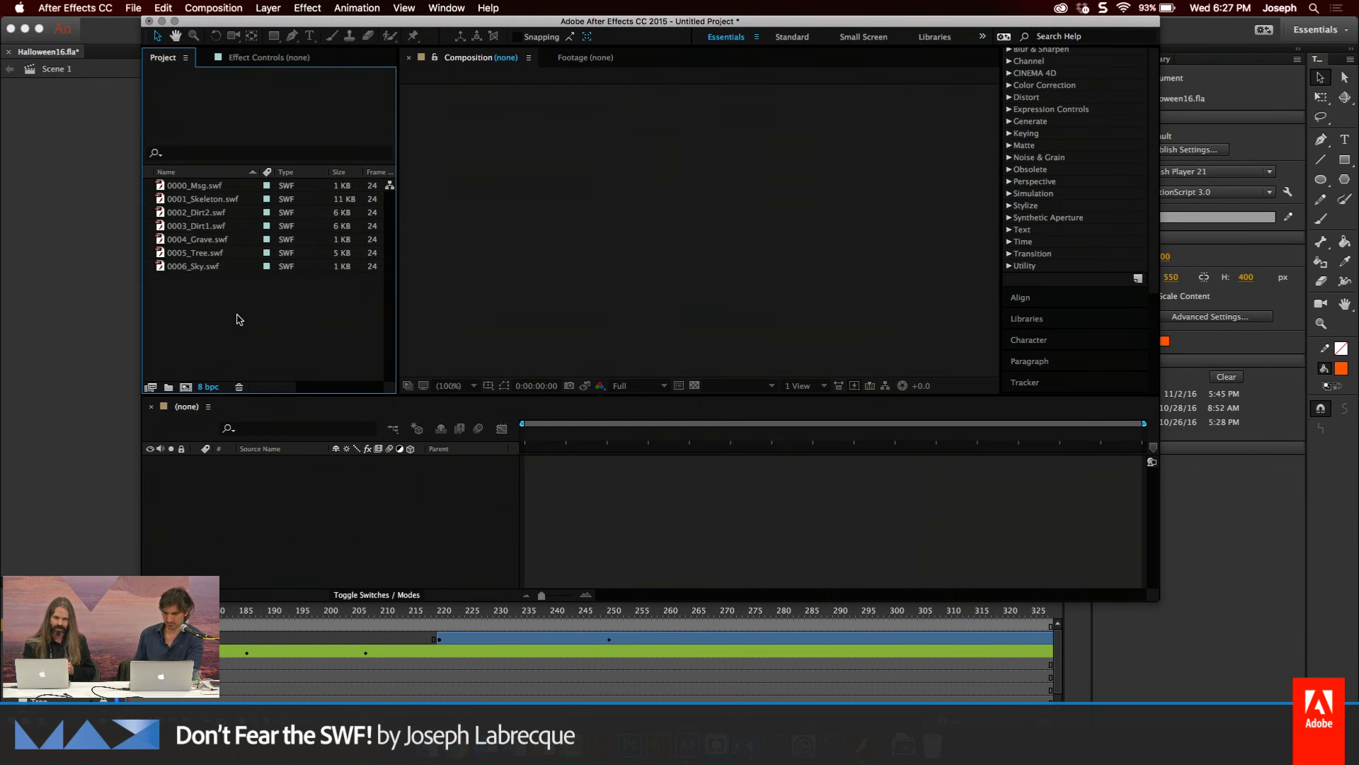
drag(239, 320, 217, 509)
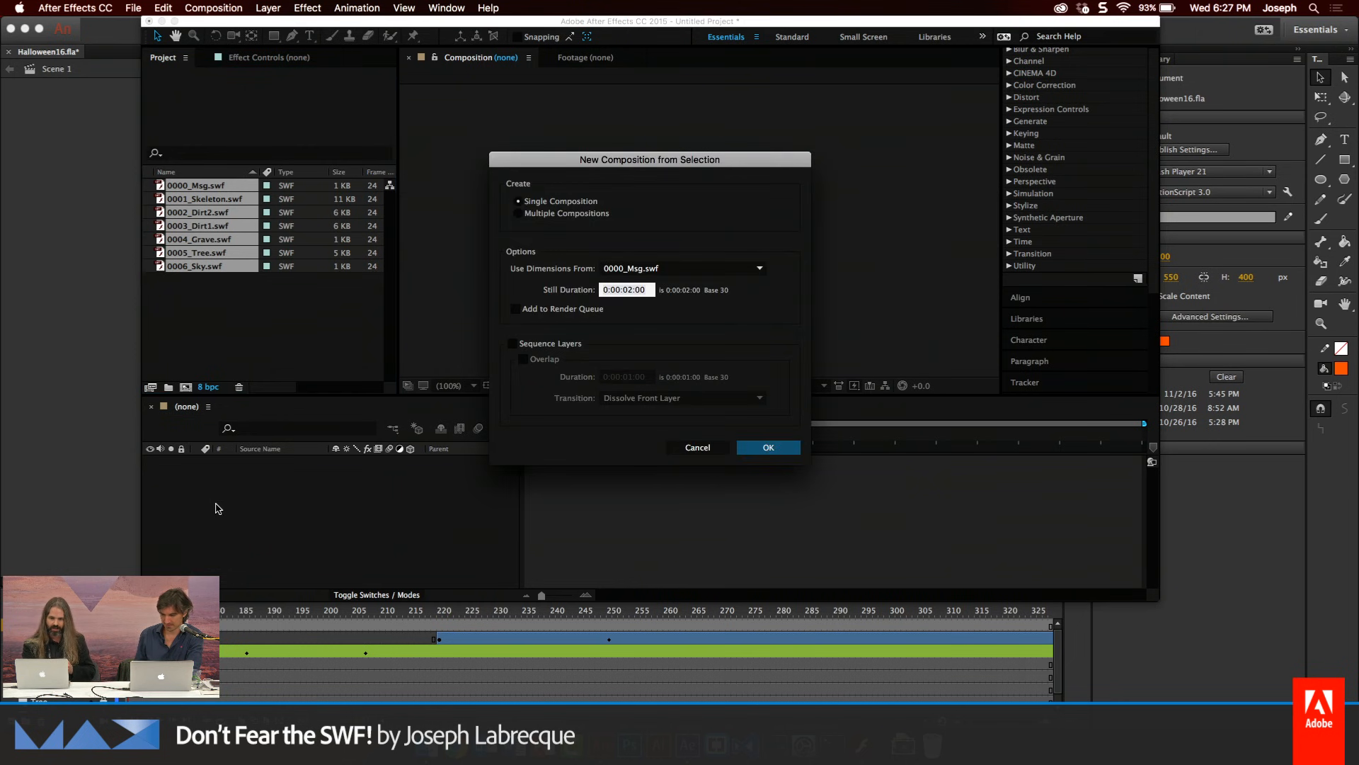
click(768, 447)
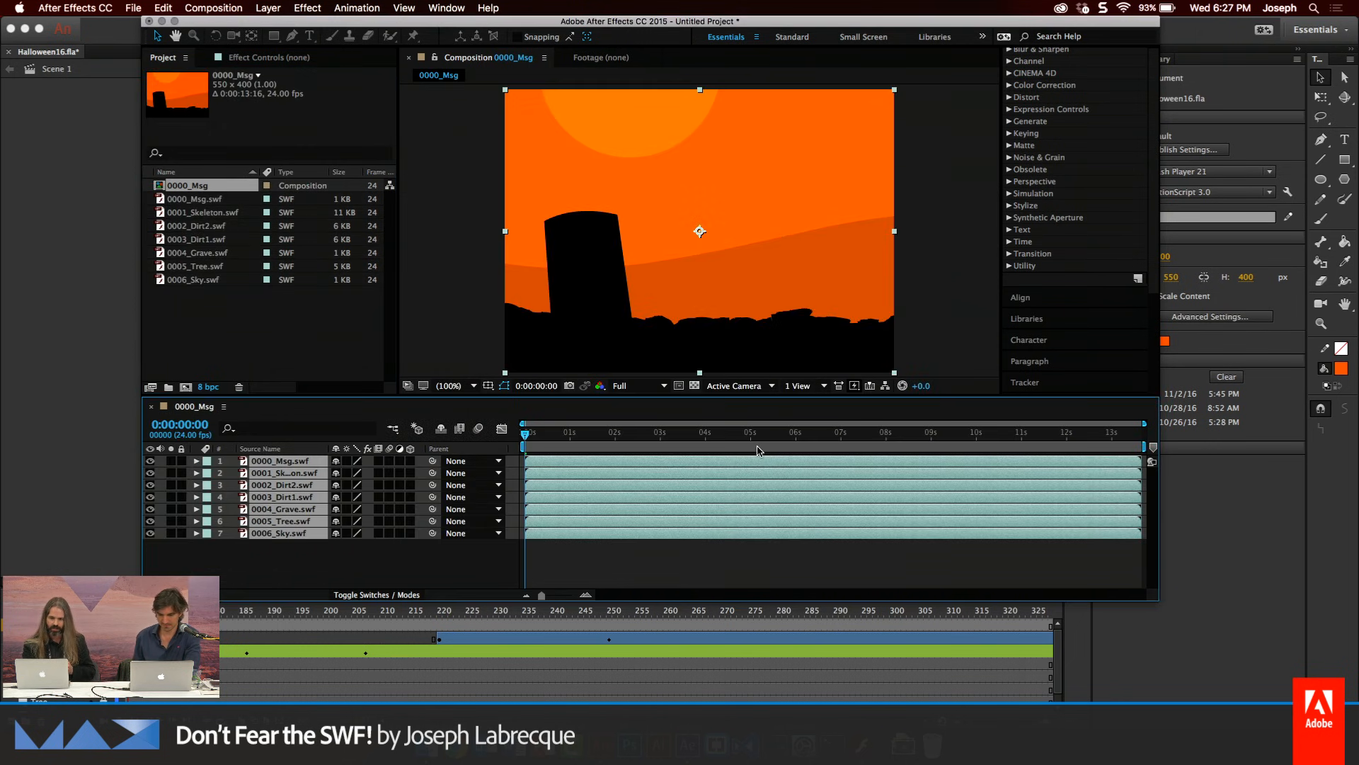
Play the new composition and scrub the playhead to 0:00:04:19 to review the layered animation
key(space)
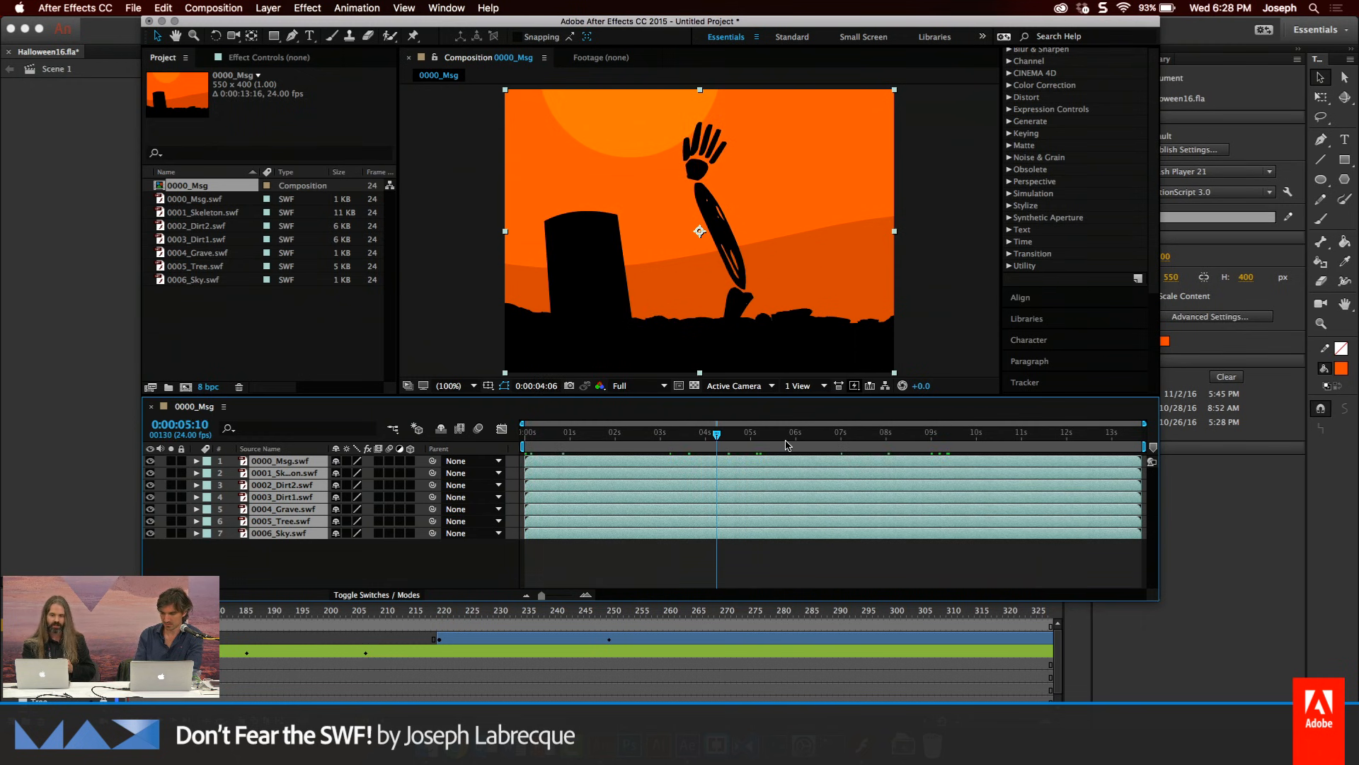
mouse_move(720, 432)
mouse_down()
mouse_move(691, 432)
mouse_move(741, 436)
mouse_up()
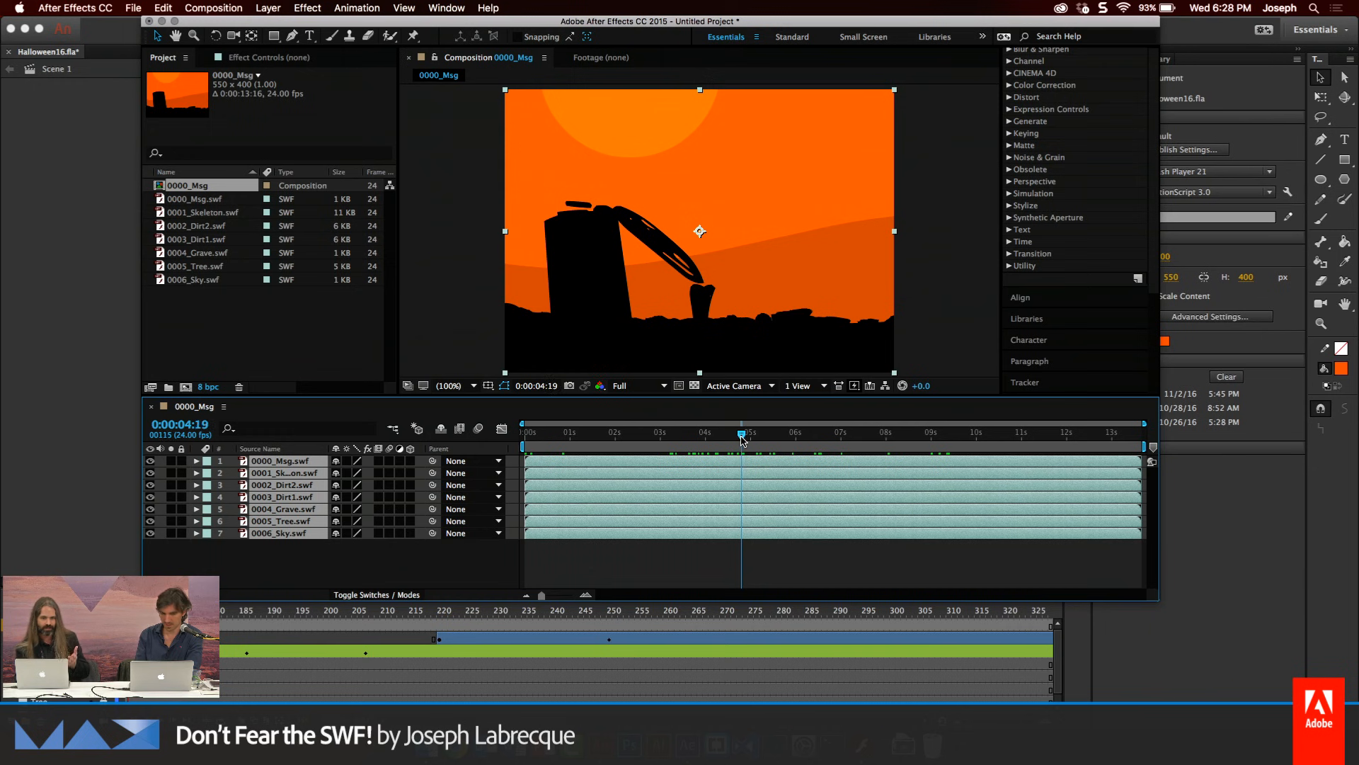
click(85, 22)
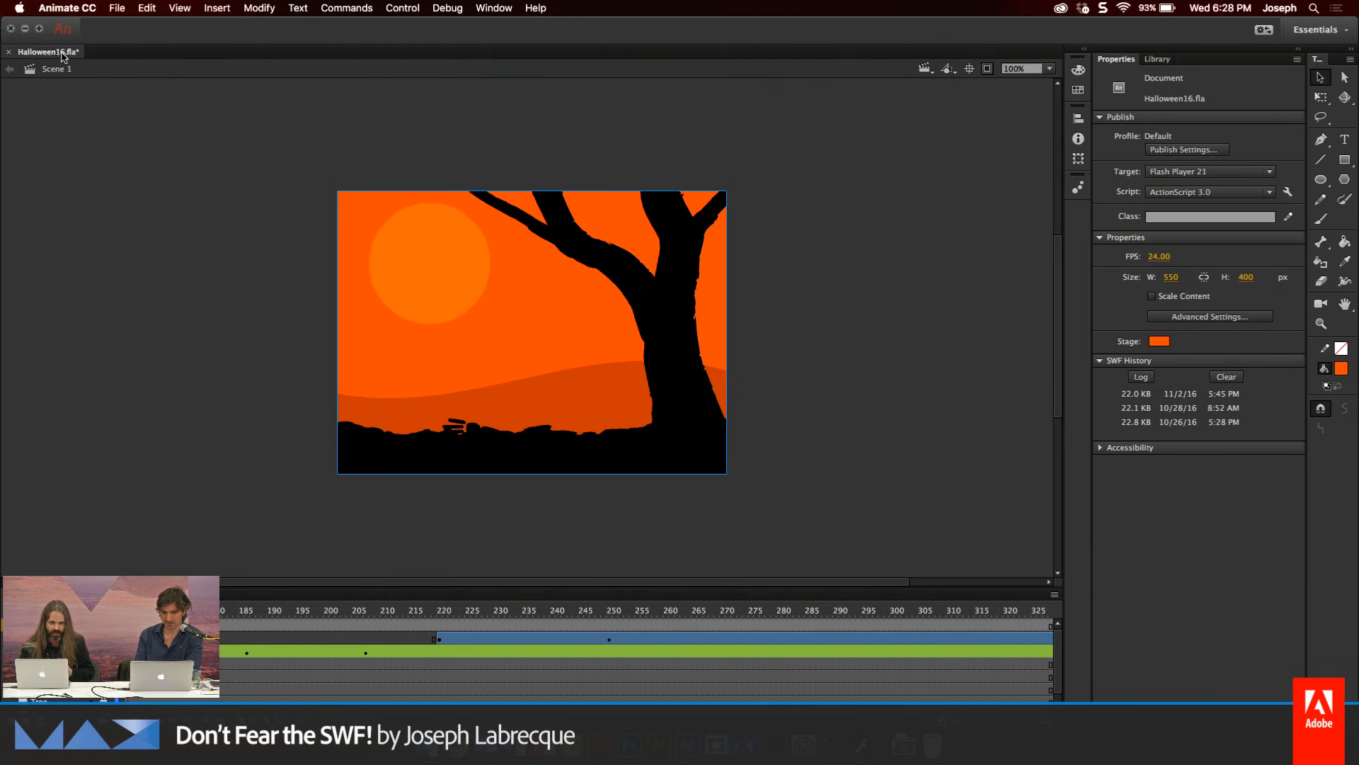
click(687, 744)
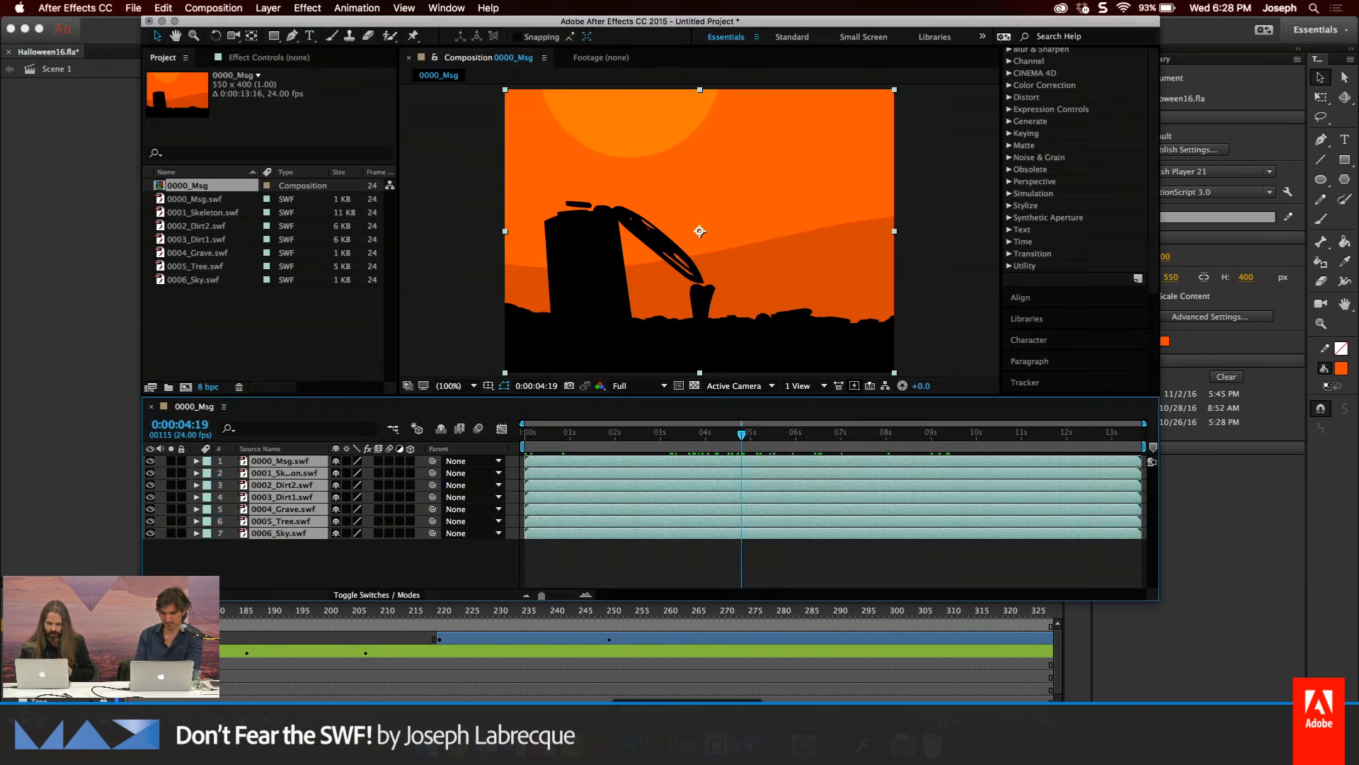
Open the recent project Halloween16.aep from the Live Assets folder without saving the untitled project
click(99, 10)
mouse_move(114, 50)
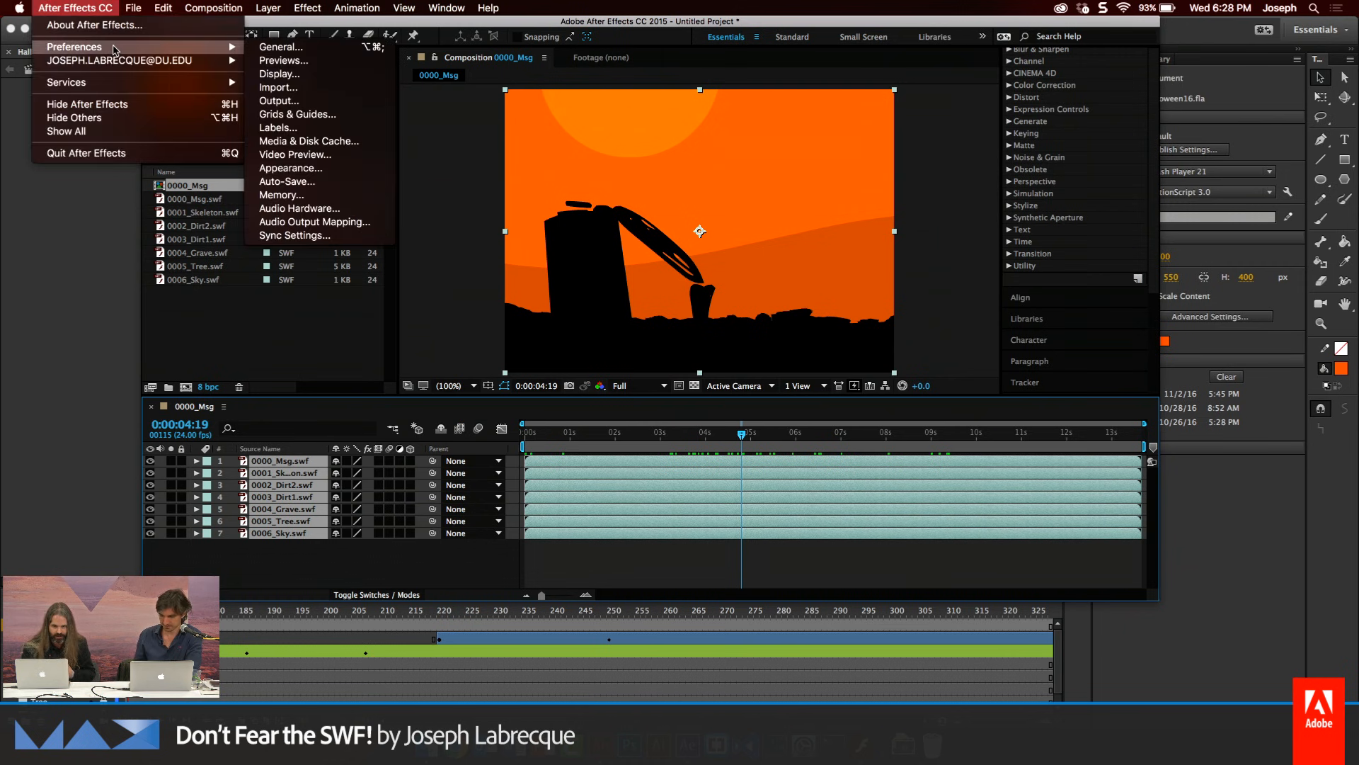
mouse_move(133, 8)
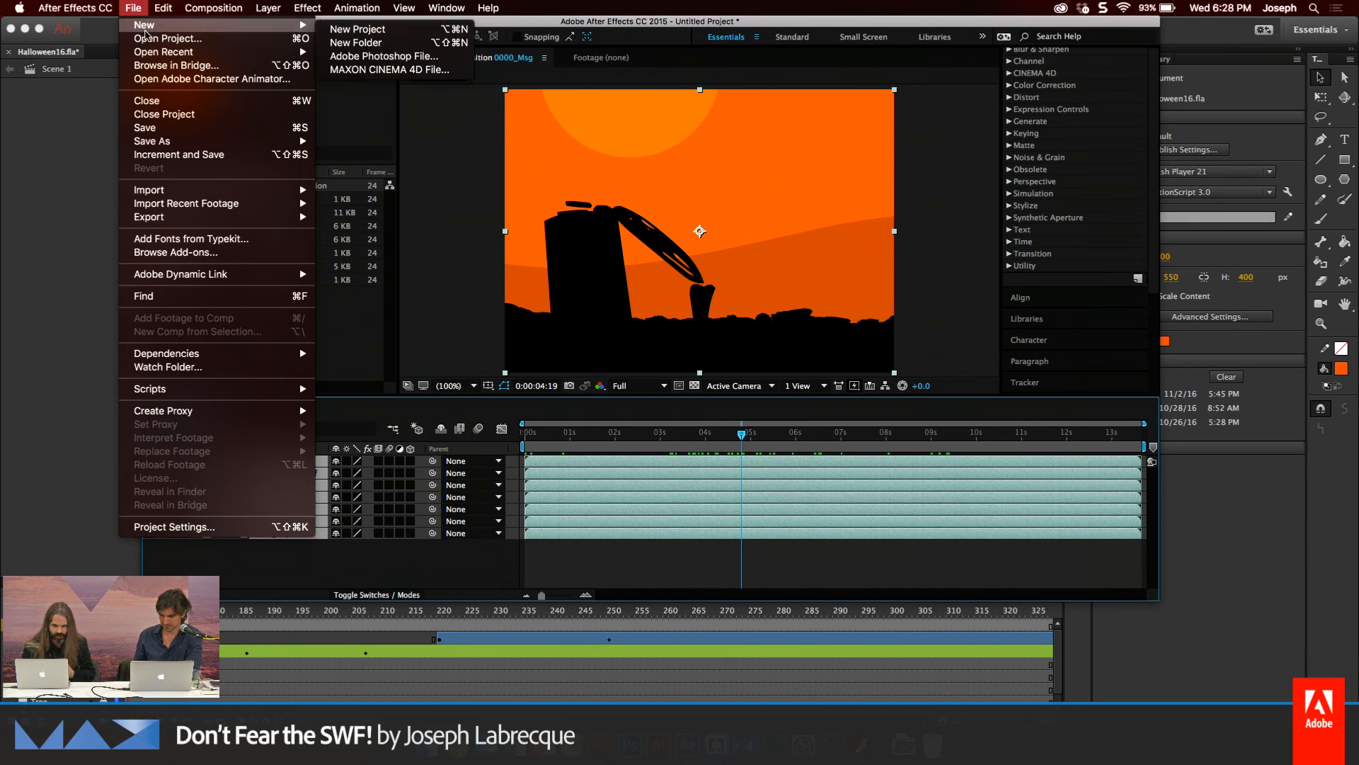
mouse_move(281, 52)
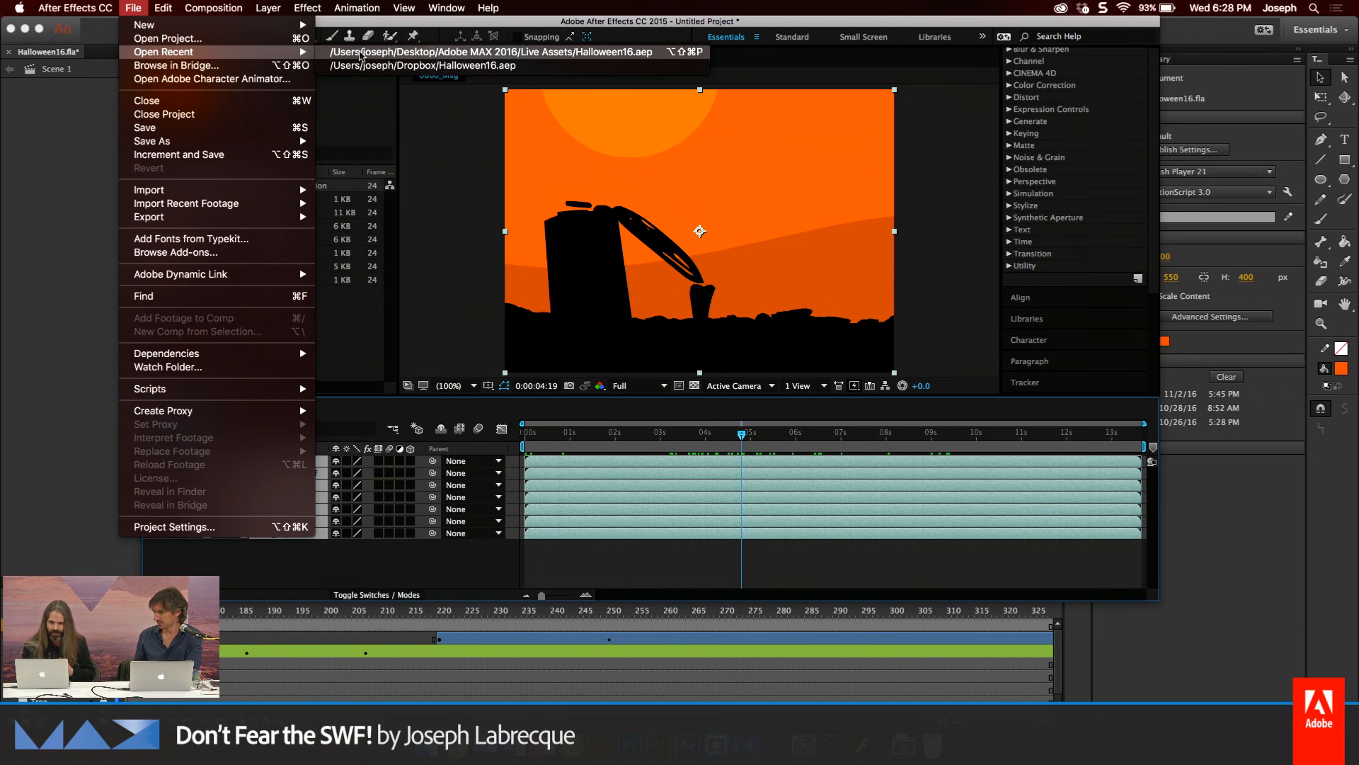
click(361, 52)
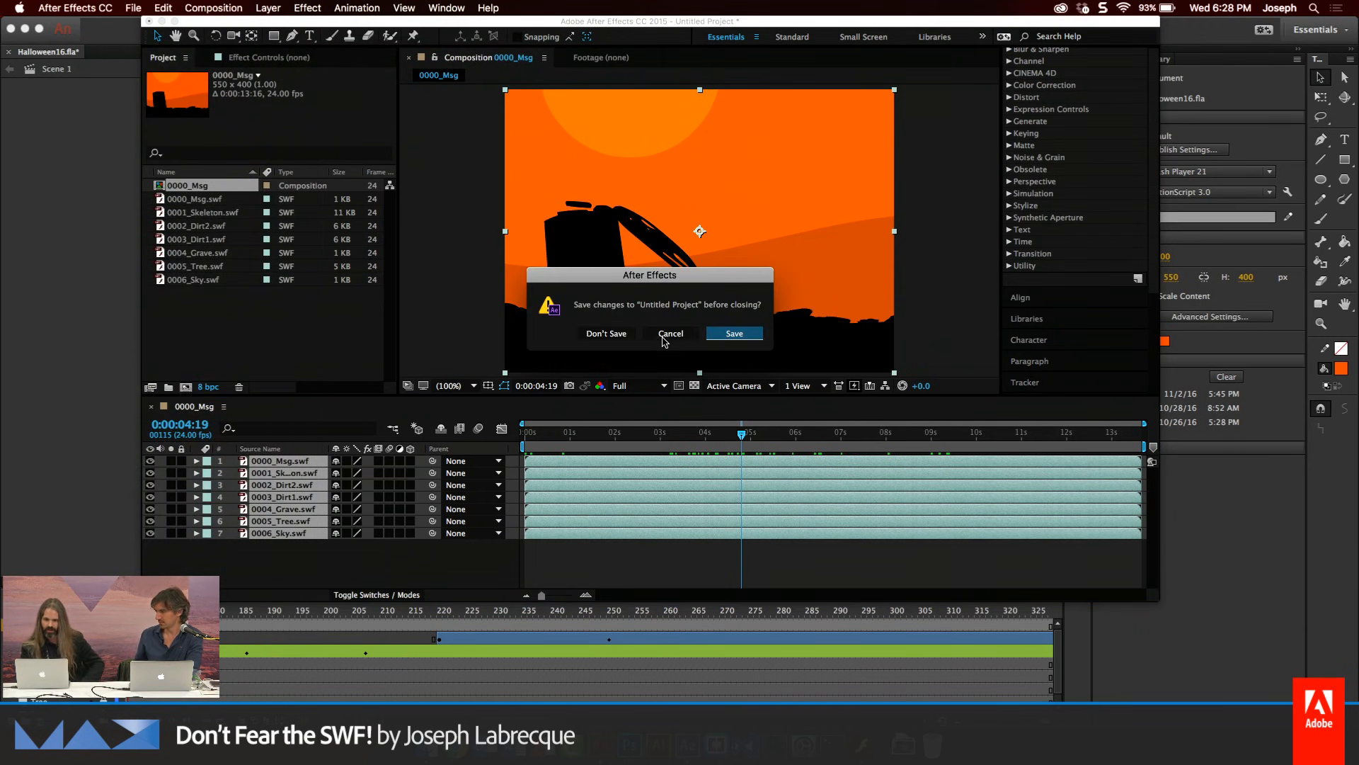
click(616, 334)
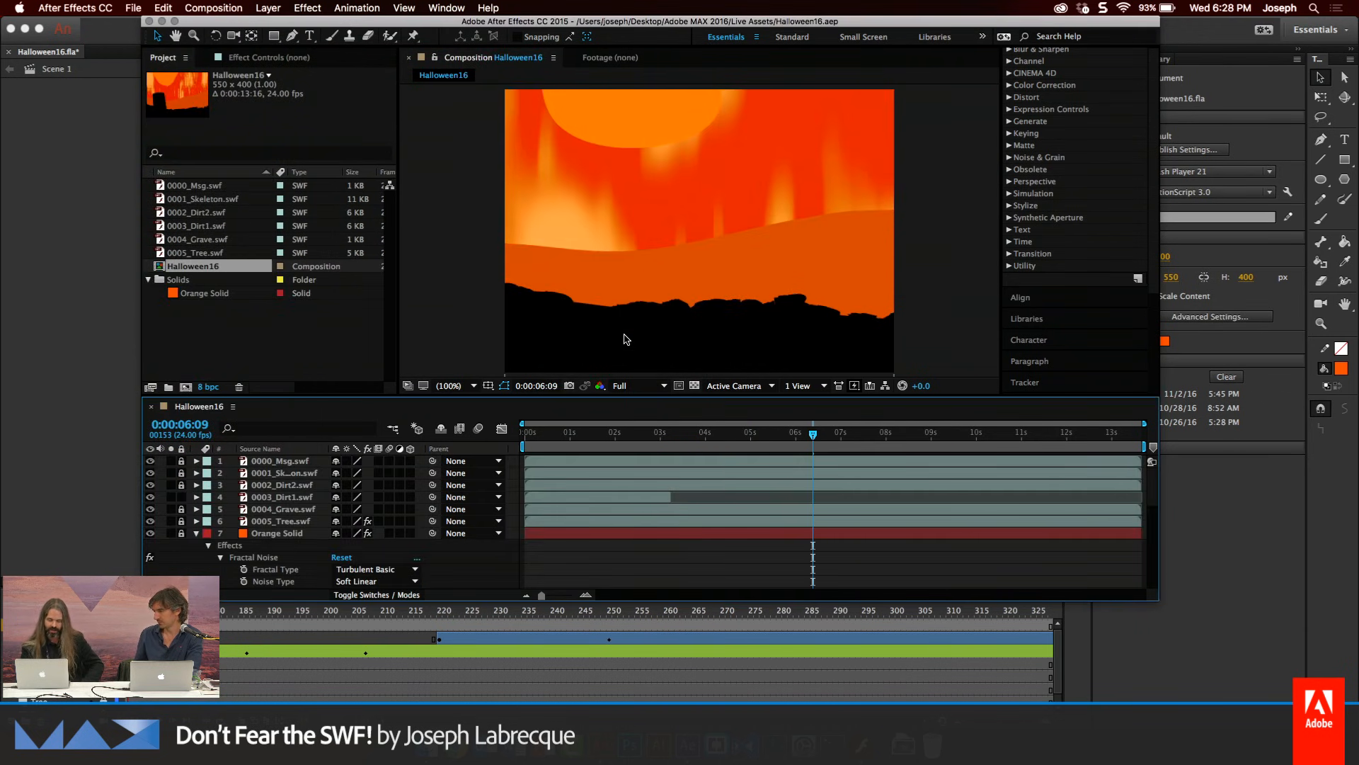
Play the Halloween16 composition and scrub its playhead to 0:00:05:22 to review the animated background
key(space)
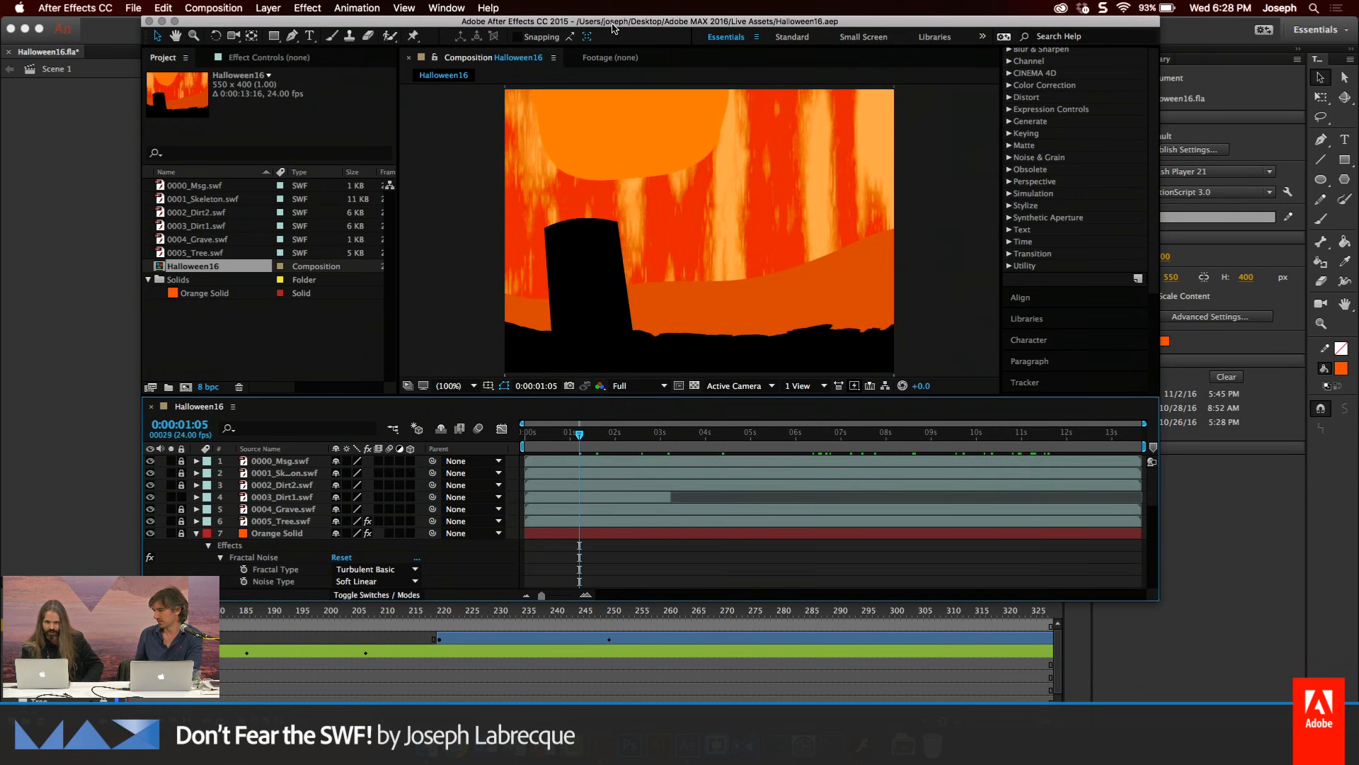
drag(613, 28, 557, 61)
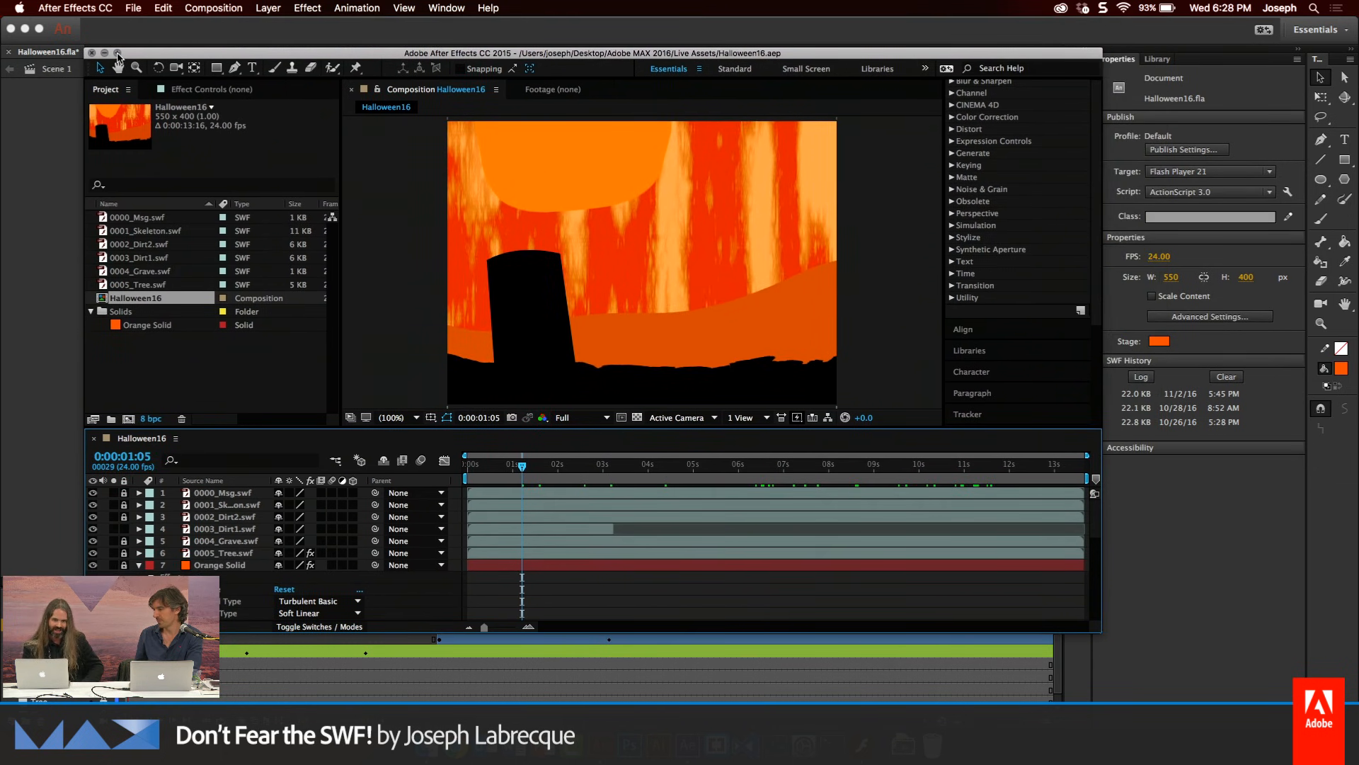
click(83, 10)
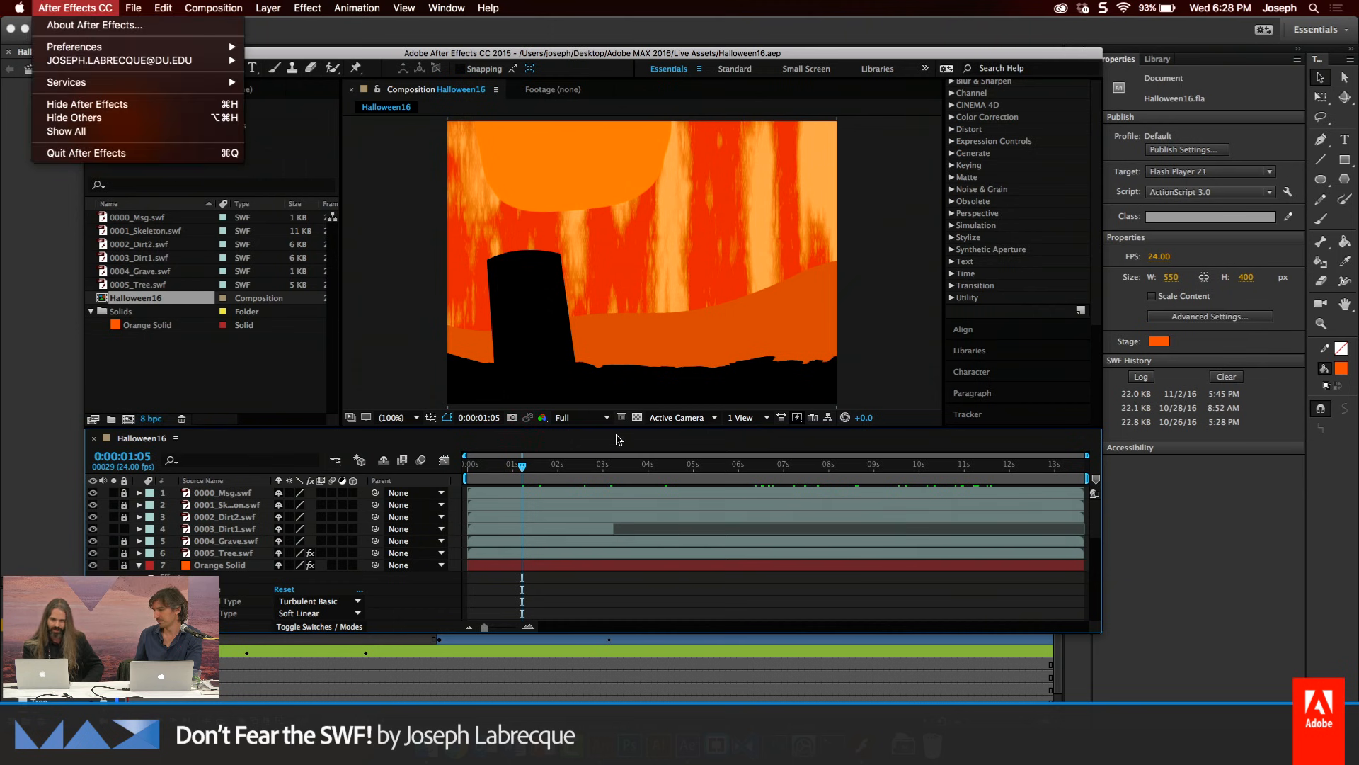
click(624, 473)
drag(620, 469, 735, 514)
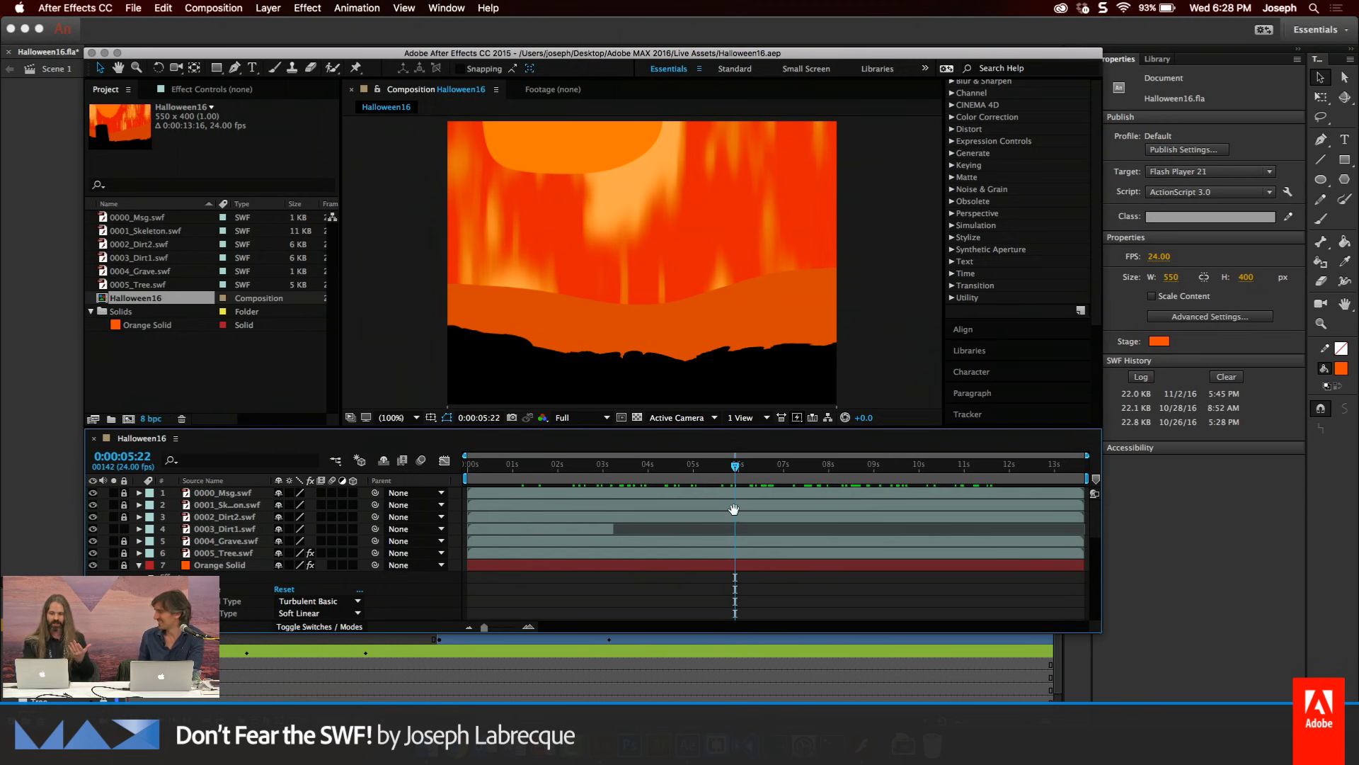
Play the Halloween16 composition onward from 0:00:05:22 to review the layered scene's camera movement
key(space)
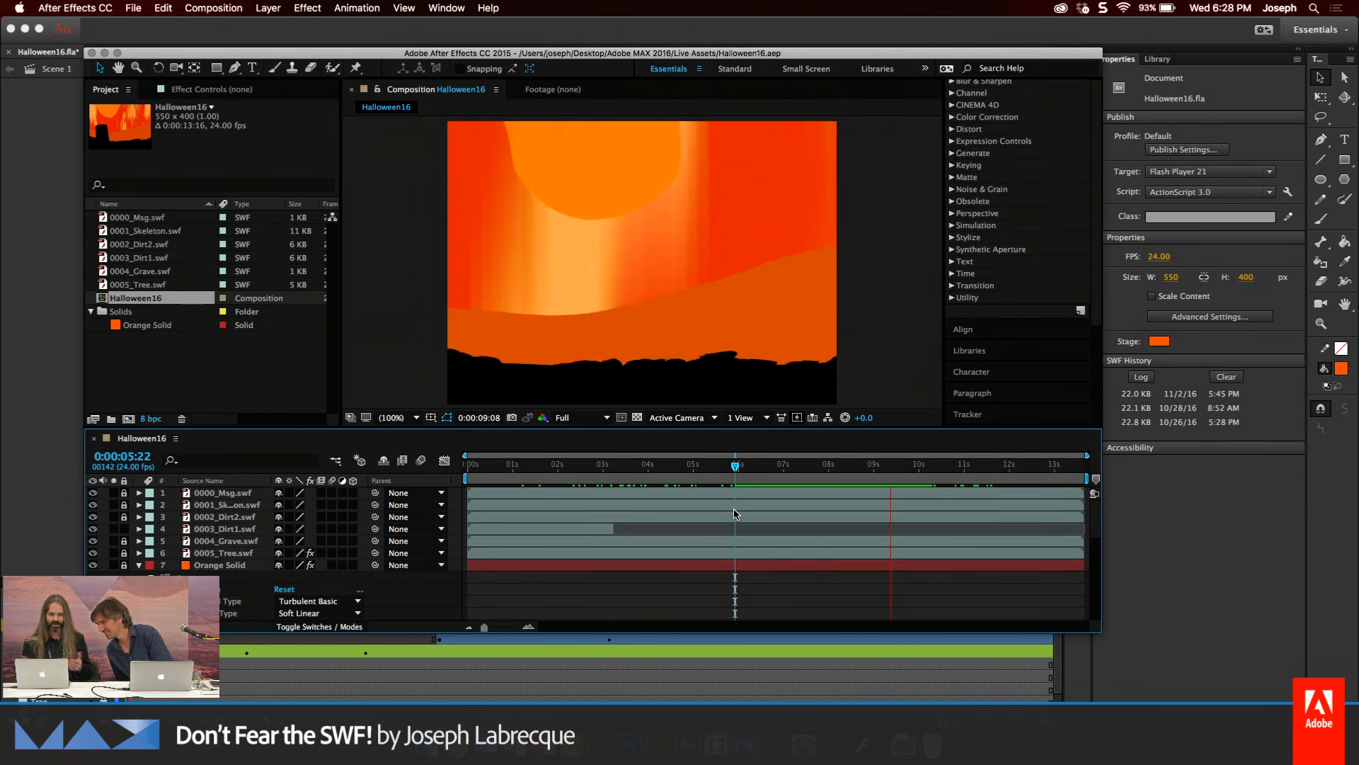
key(space)
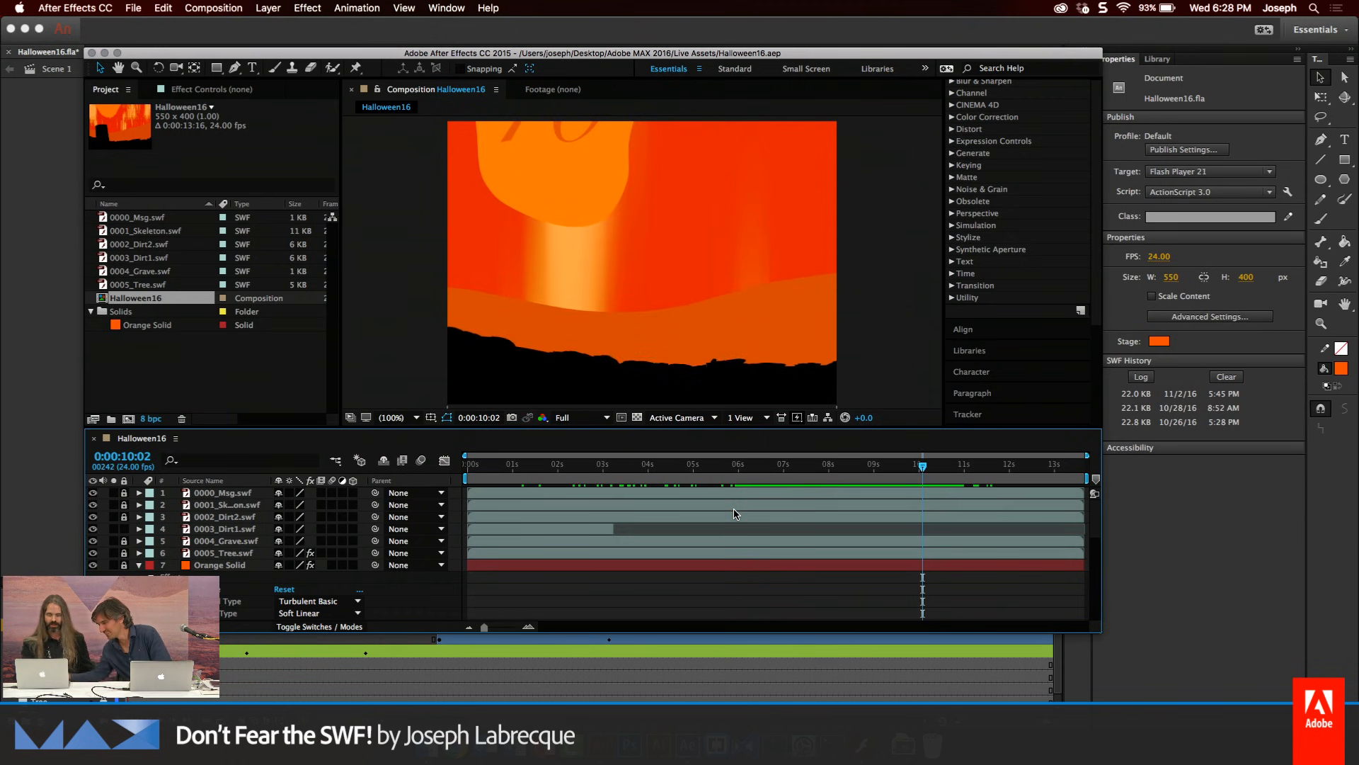
click(416, 418)
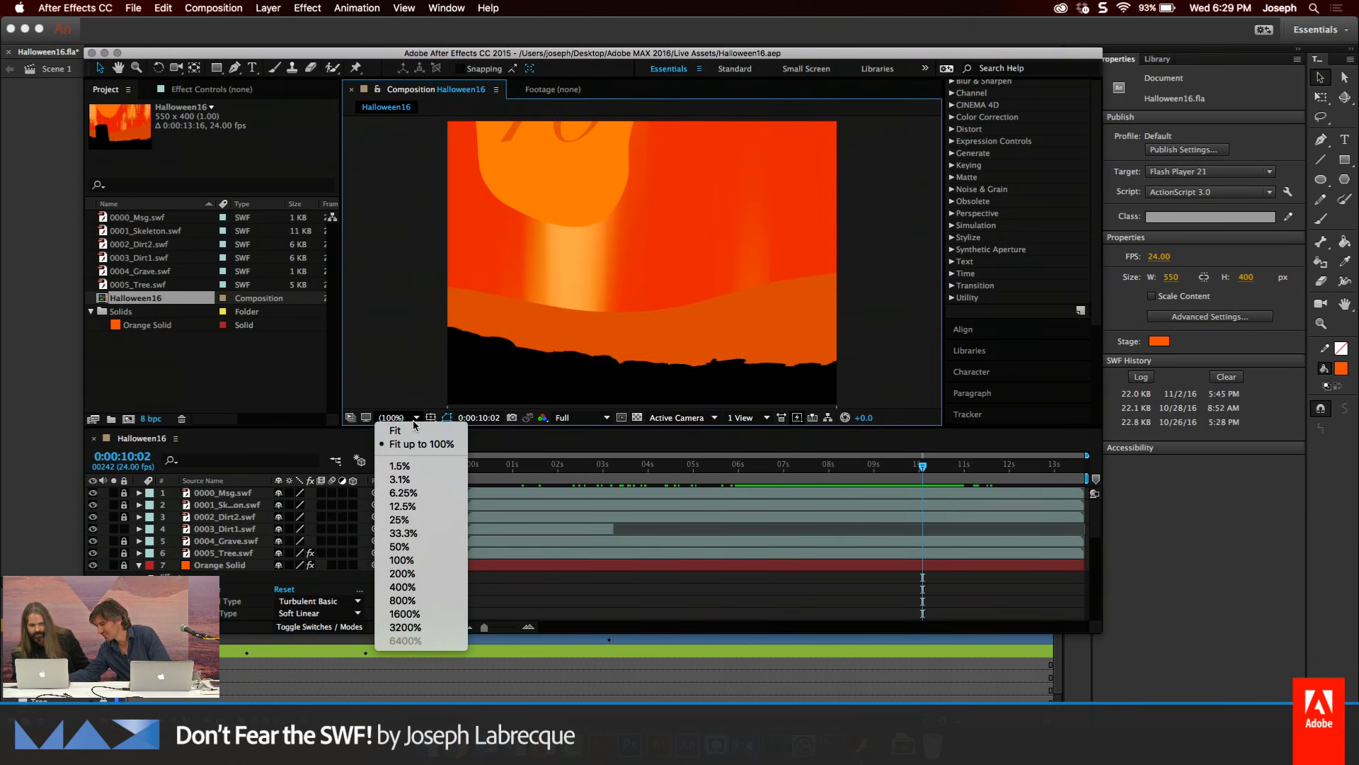
click(416, 426)
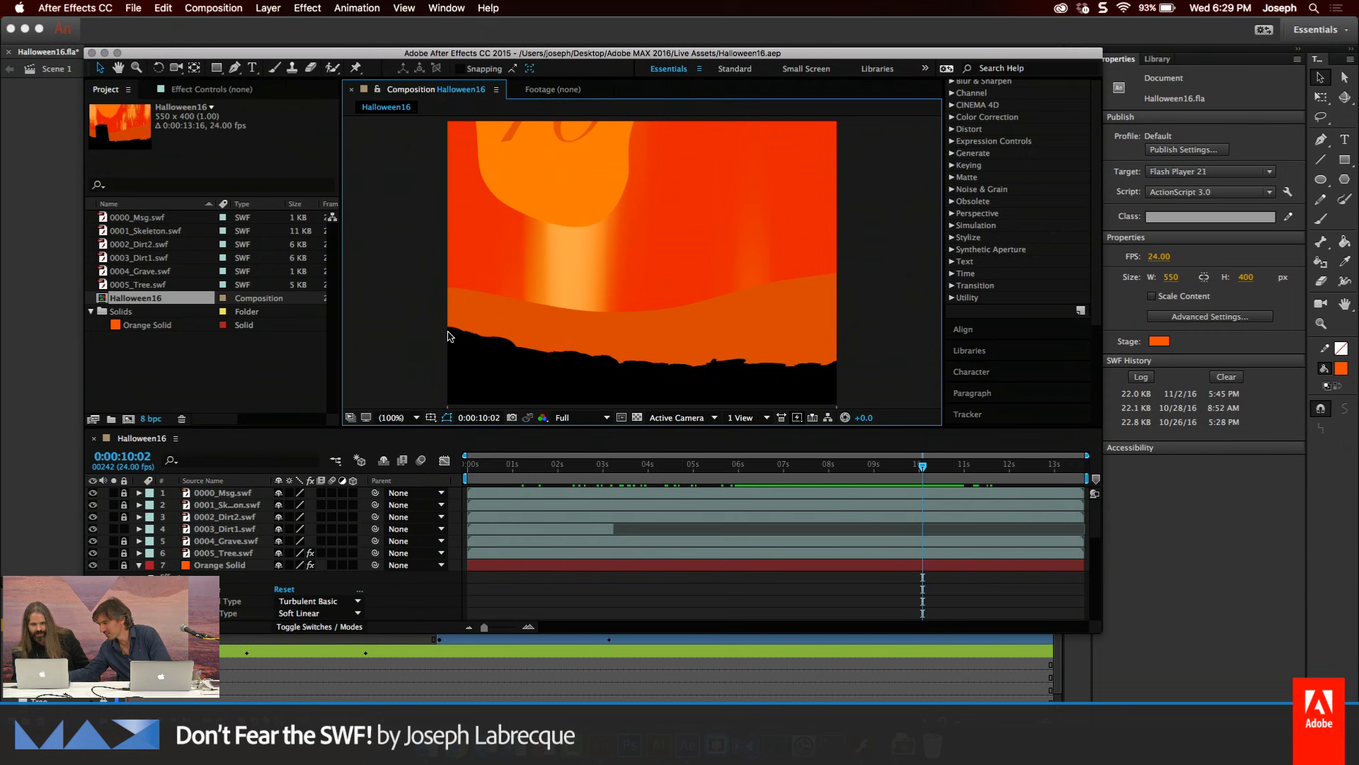
key(space)
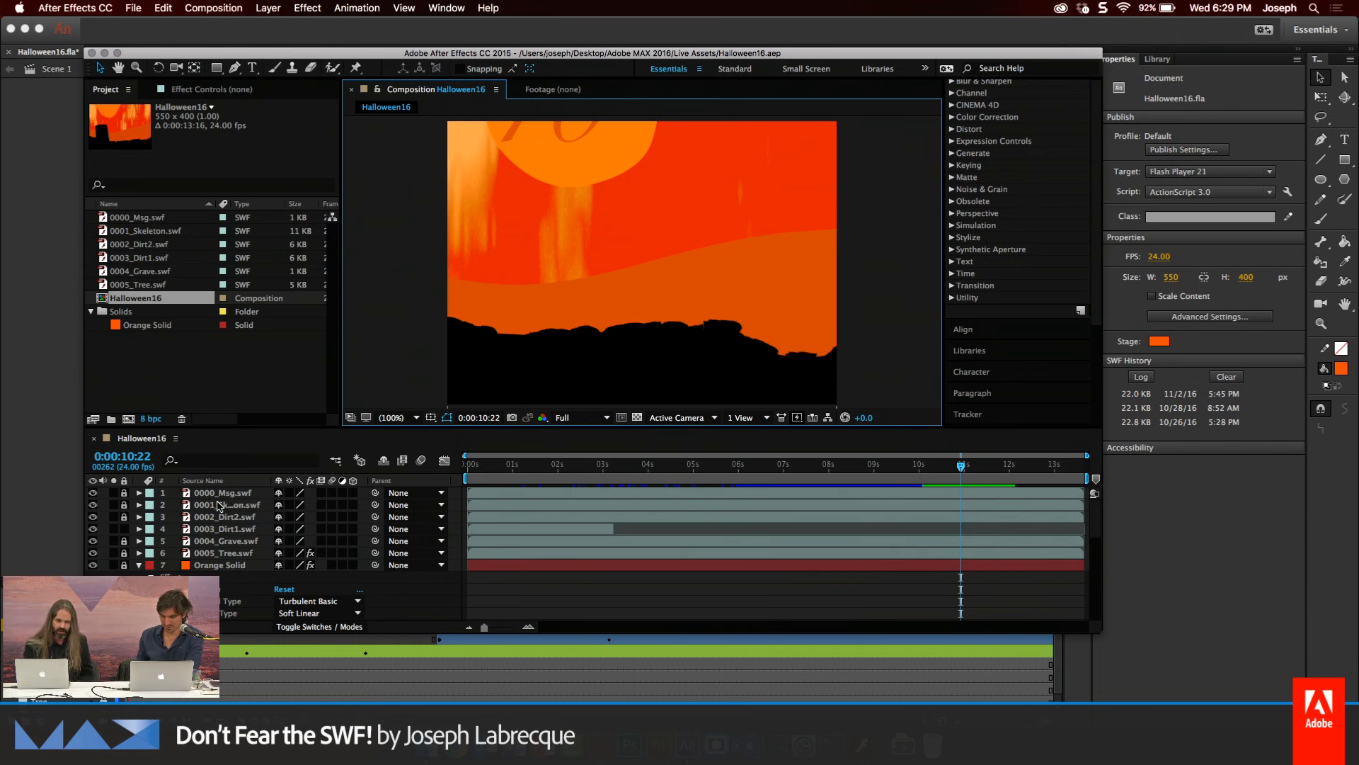
Switch to Animate, scrub the Halloween16.fla timeline back to about frame 93, and select the skeleton's forearm to inspect its bones
click(30, 489)
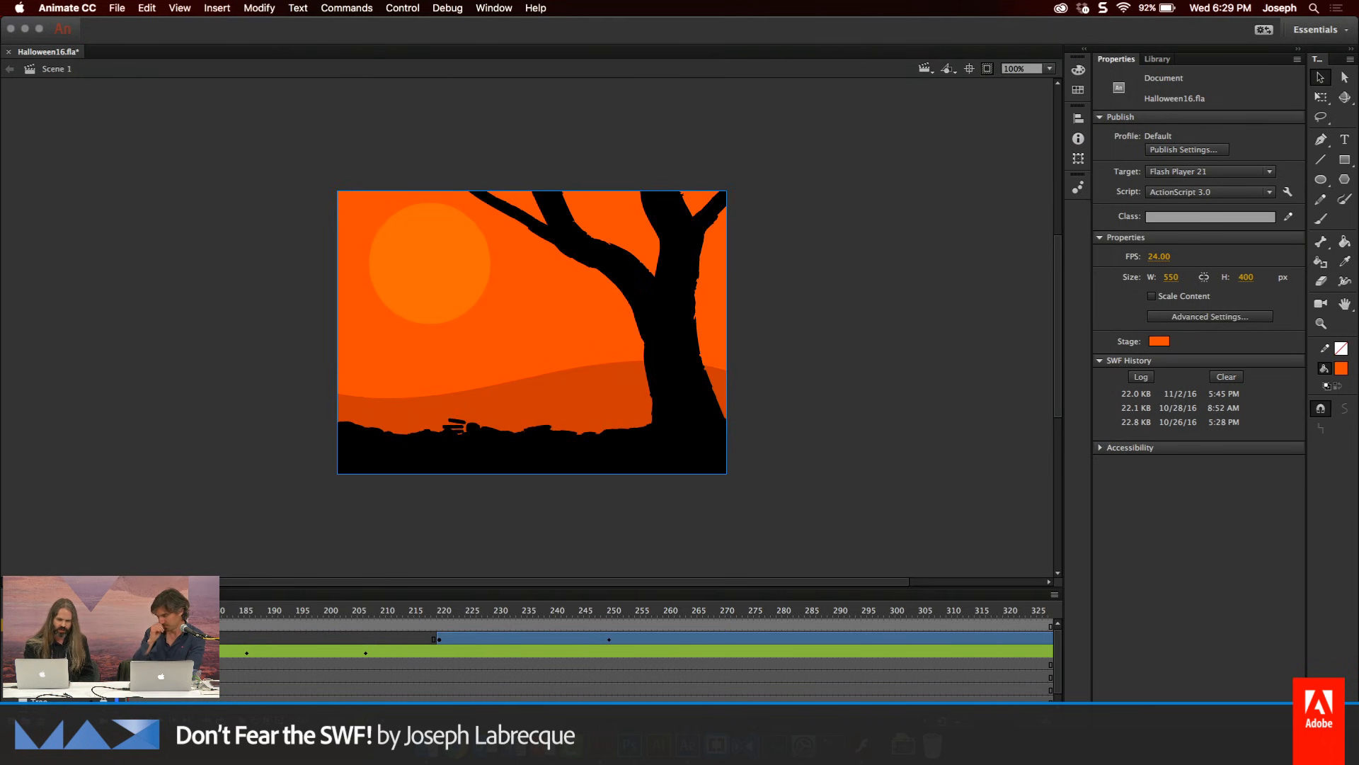
drag(186, 610, 435, 613)
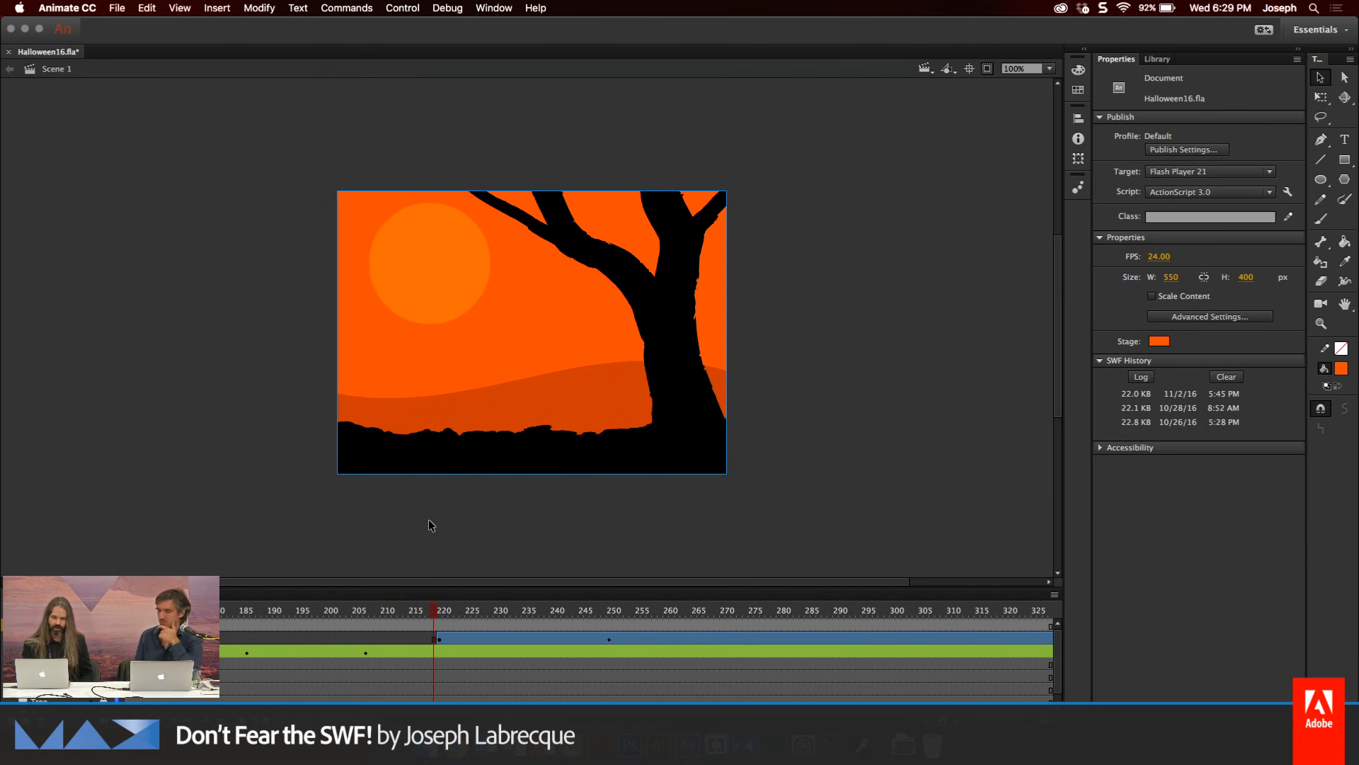
drag(435, 613, 317, 615)
click(258, 611)
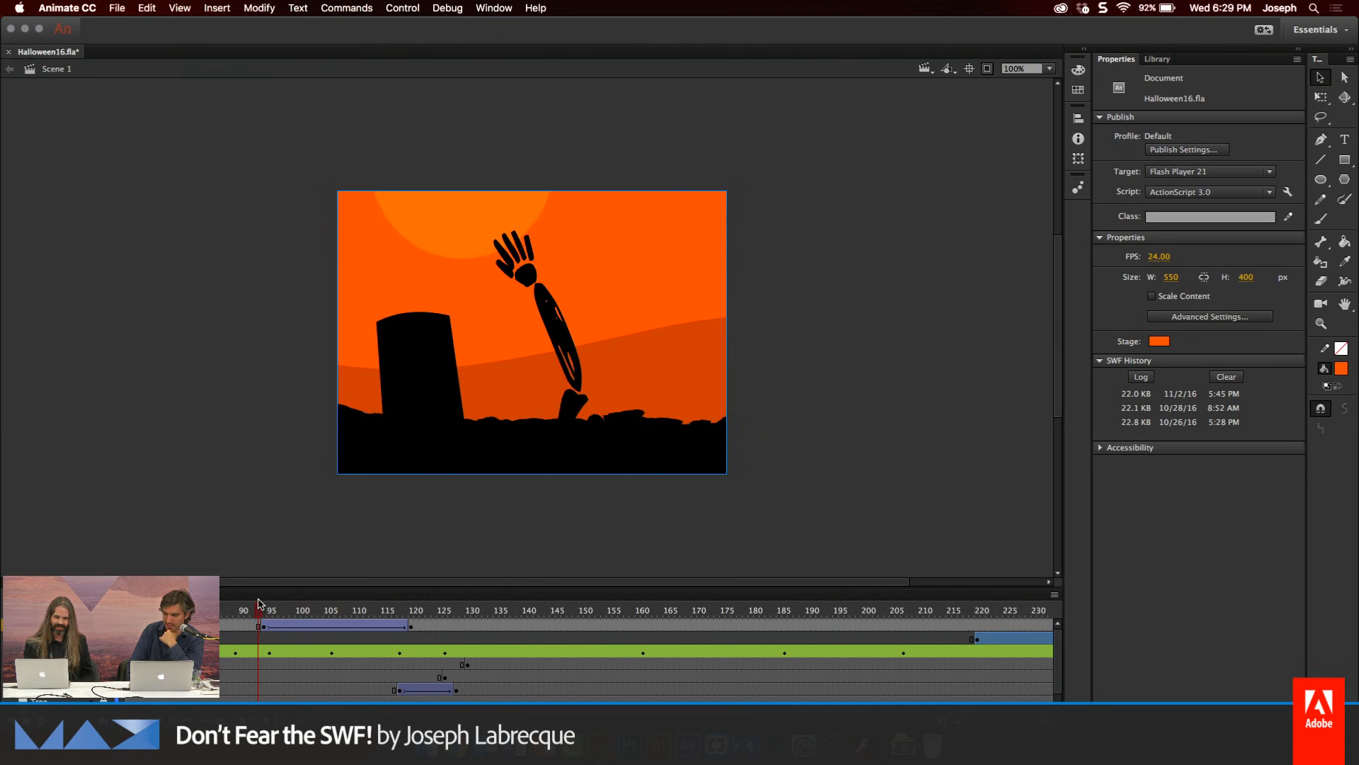
click(567, 366)
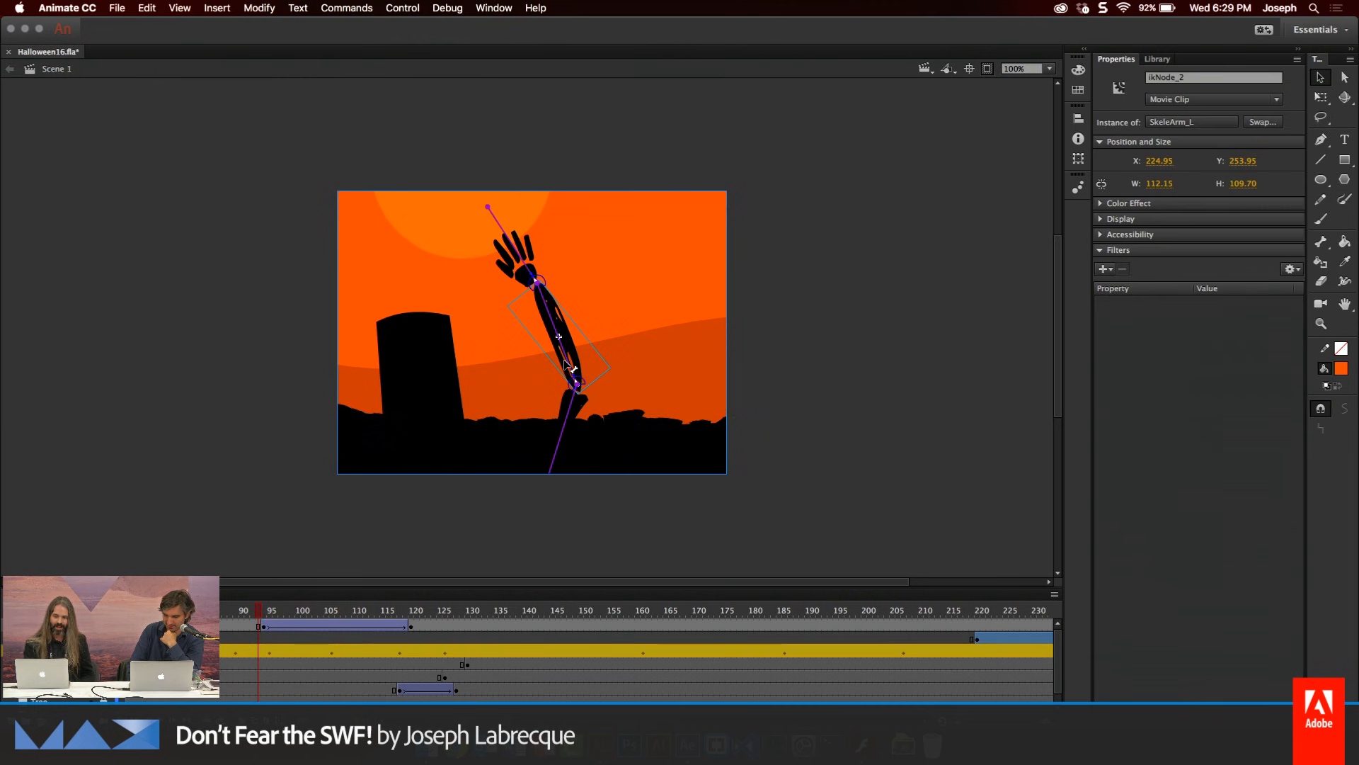
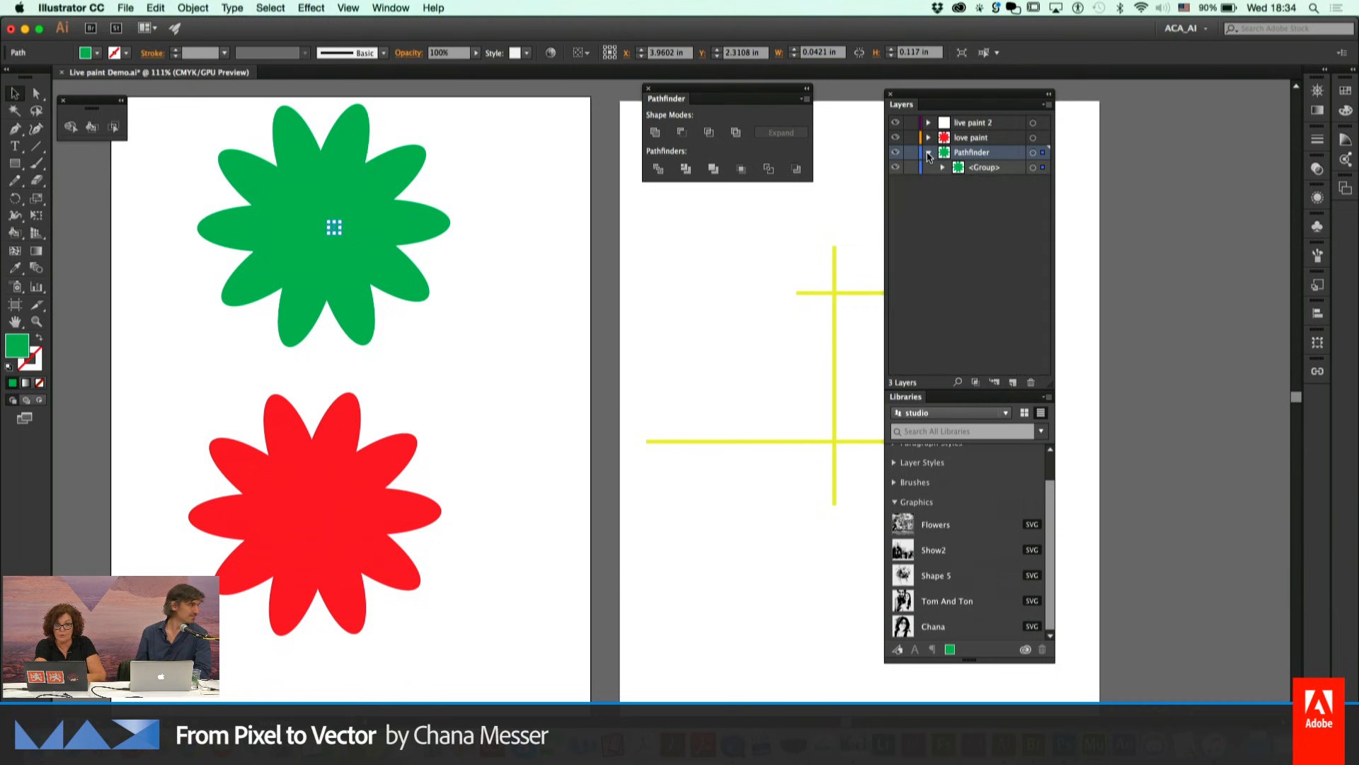
In Illustrator's Live paint Demo.ai, collapse the Pathfinder layer and hide it along with its green flower
click(929, 153)
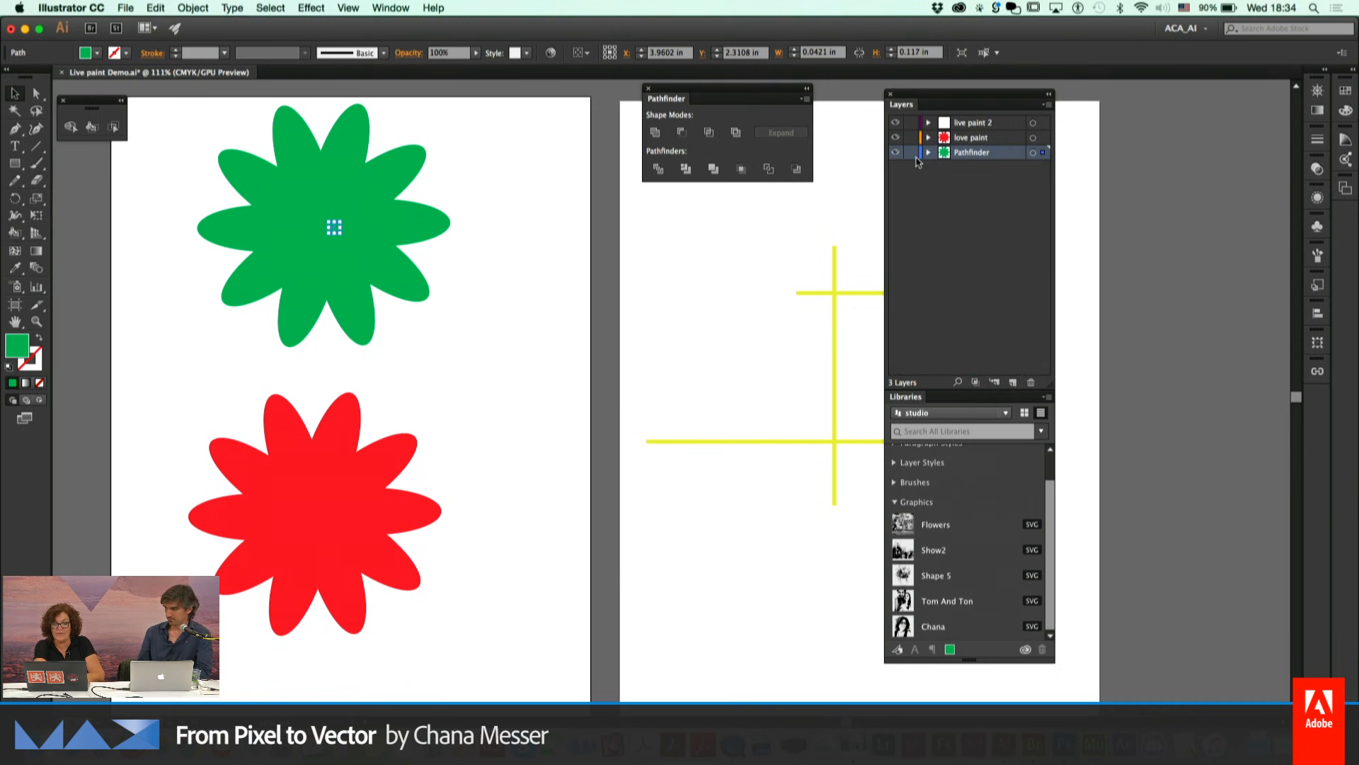
click(498, 184)
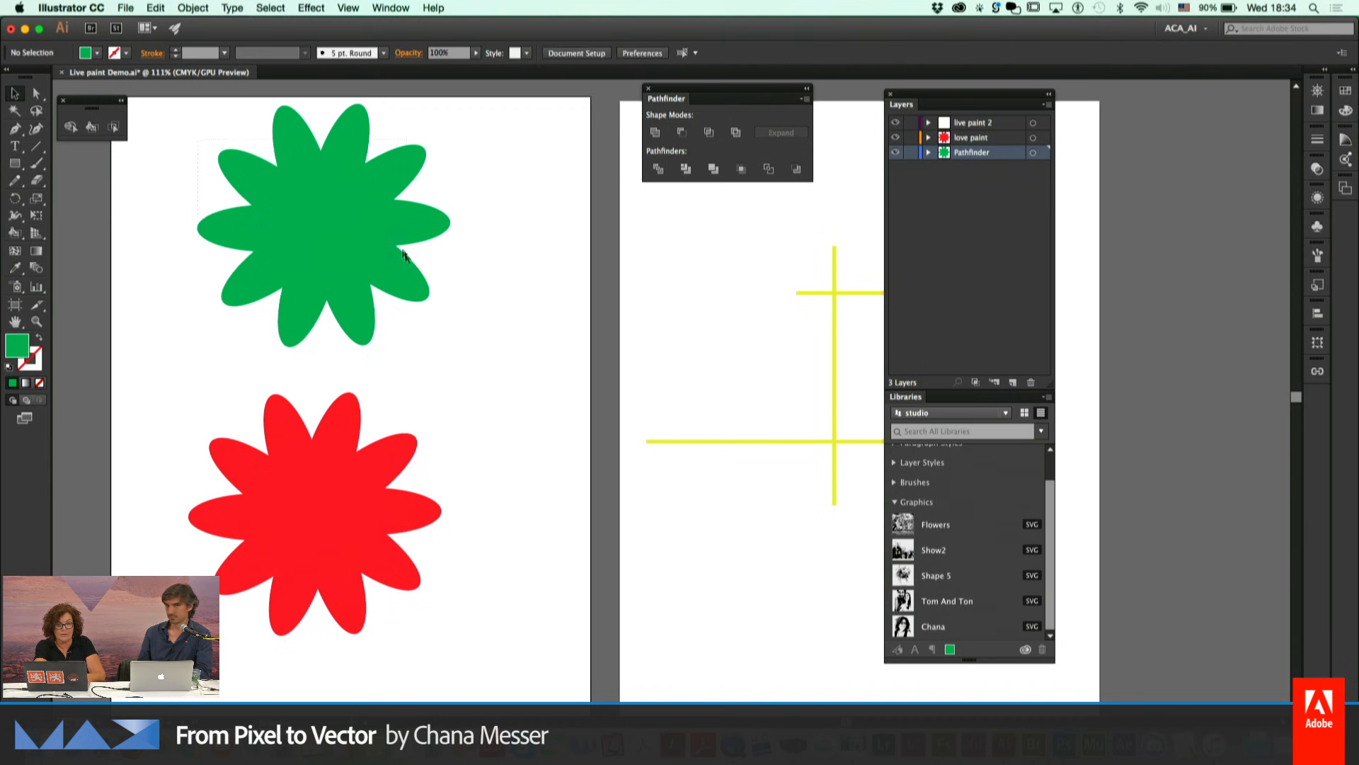
click(426, 295)
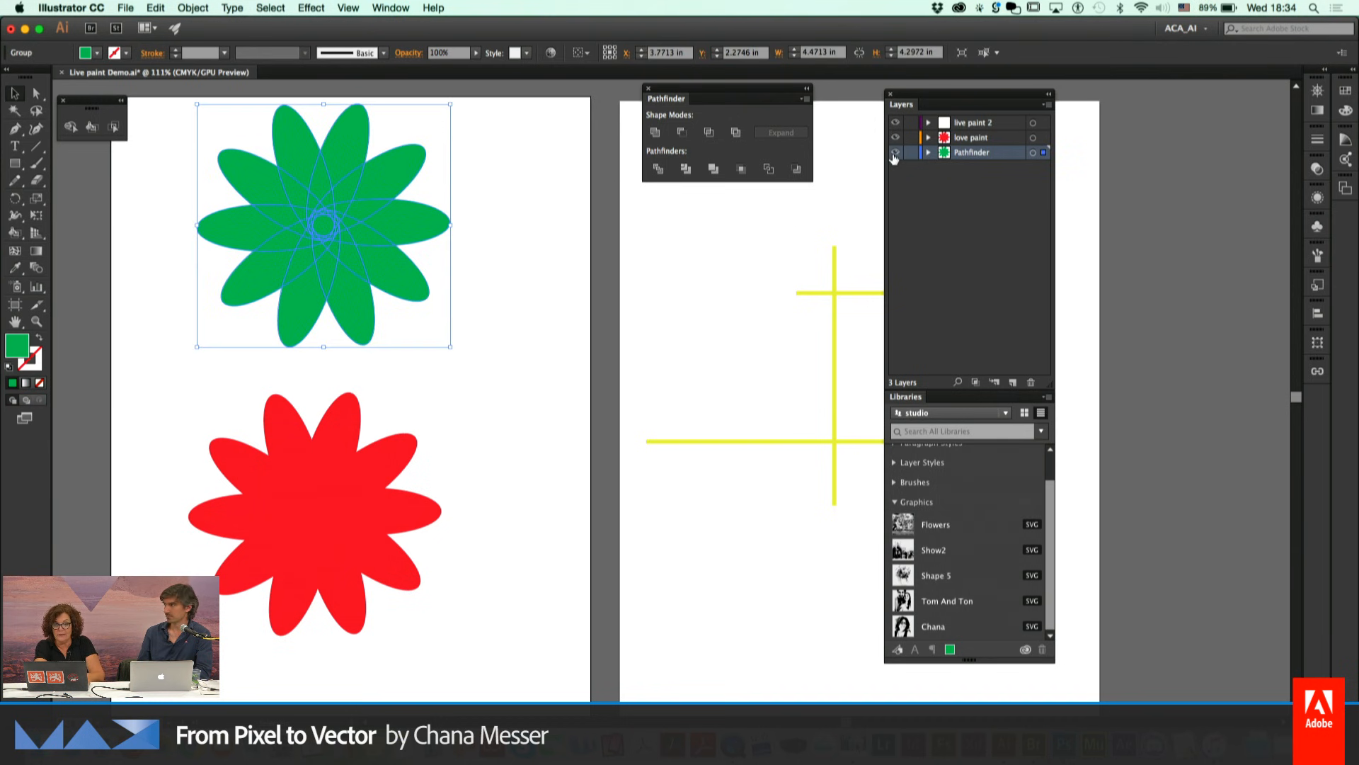
click(896, 152)
Move the Pathfinder panel clear of the artwork and convert the red flower's overlapping ellipses into a Live Paint group
key(super+plus)
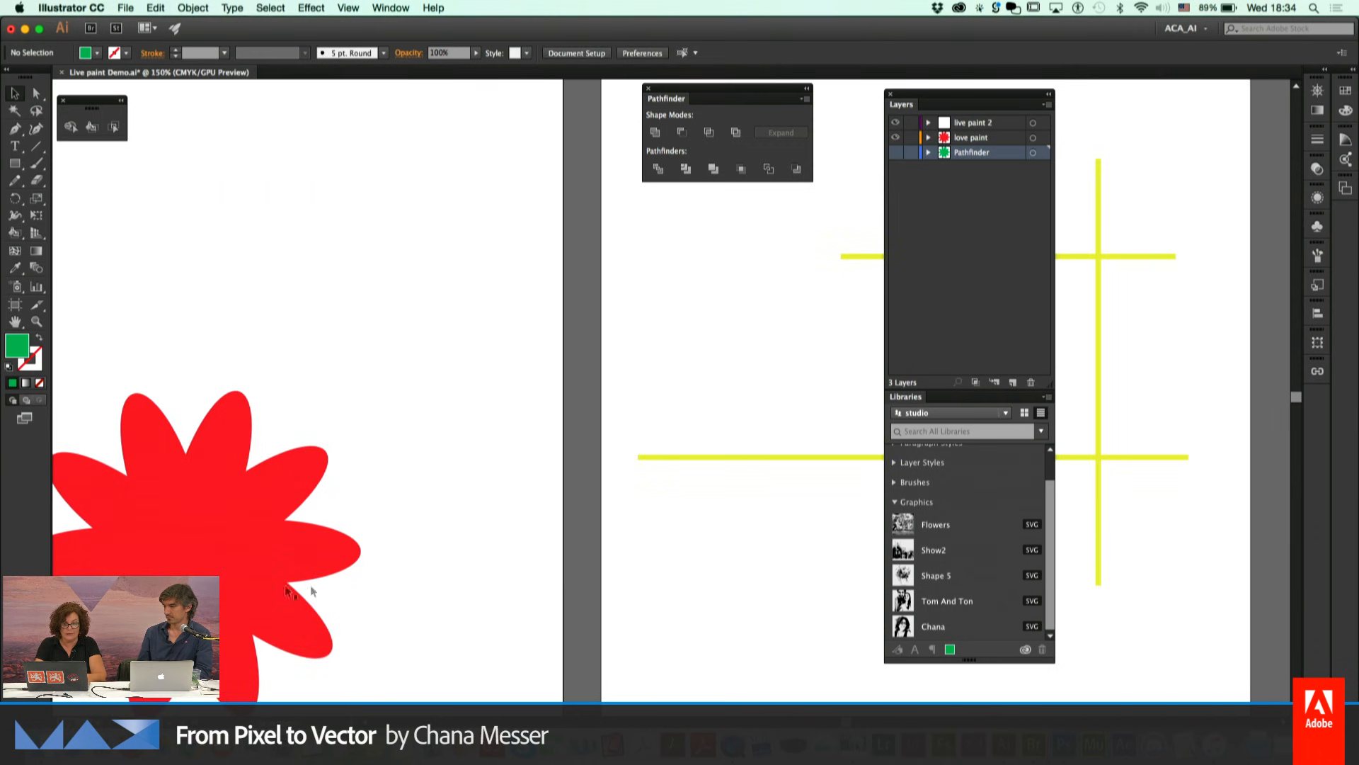
mouse_move(167, 572)
mouse_down()
mouse_move(337, 410)
mouse_move(330, 476)
mouse_move(405, 472)
mouse_move(395, 319)
mouse_up()
drag(671, 90, 1110, 388)
click(180, 7)
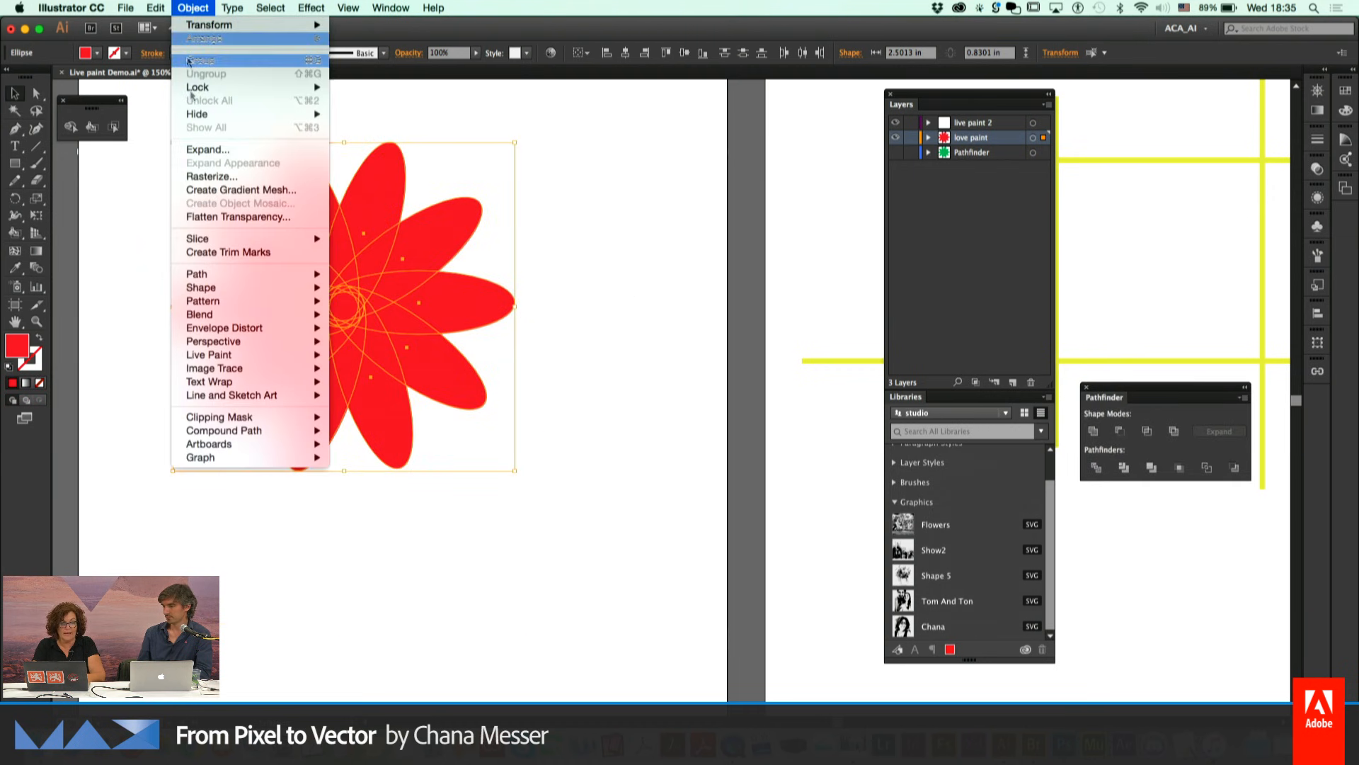
mouse_move(217, 343)
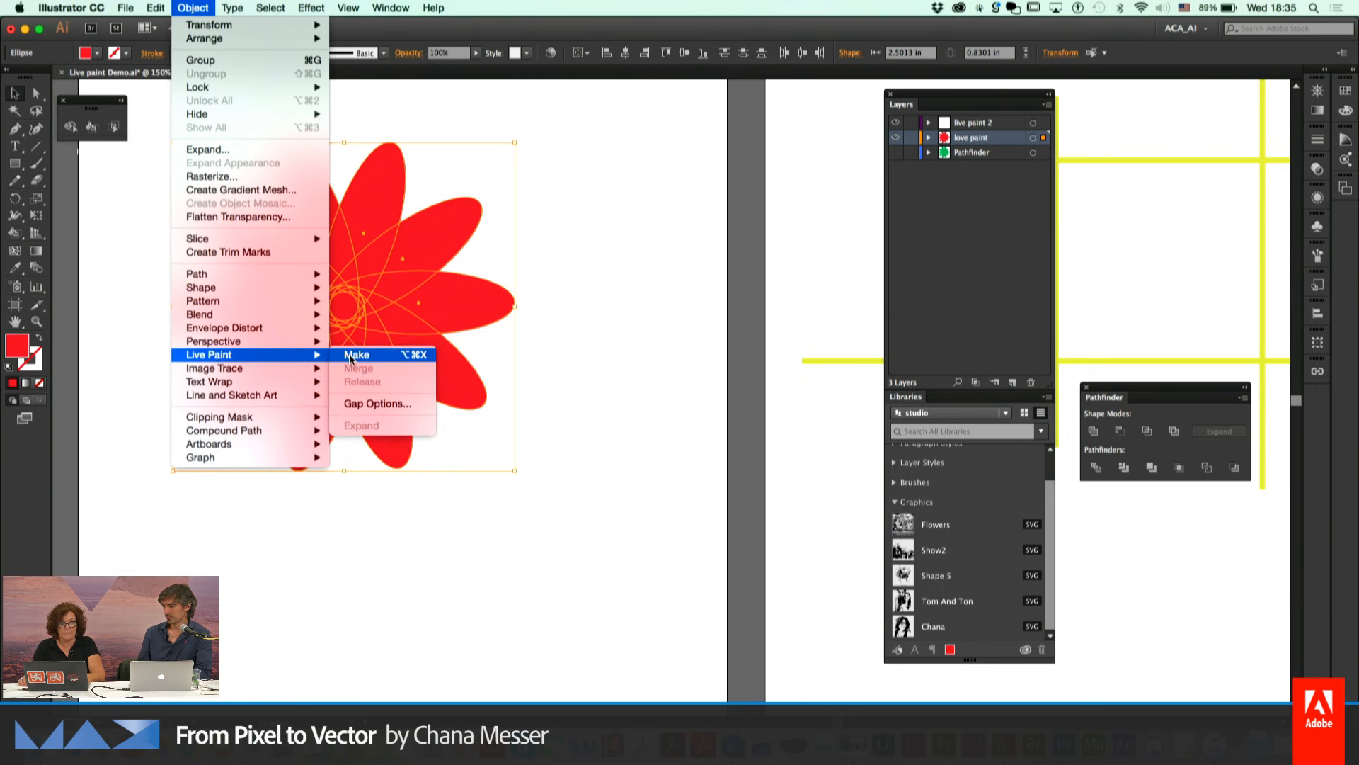
click(350, 356)
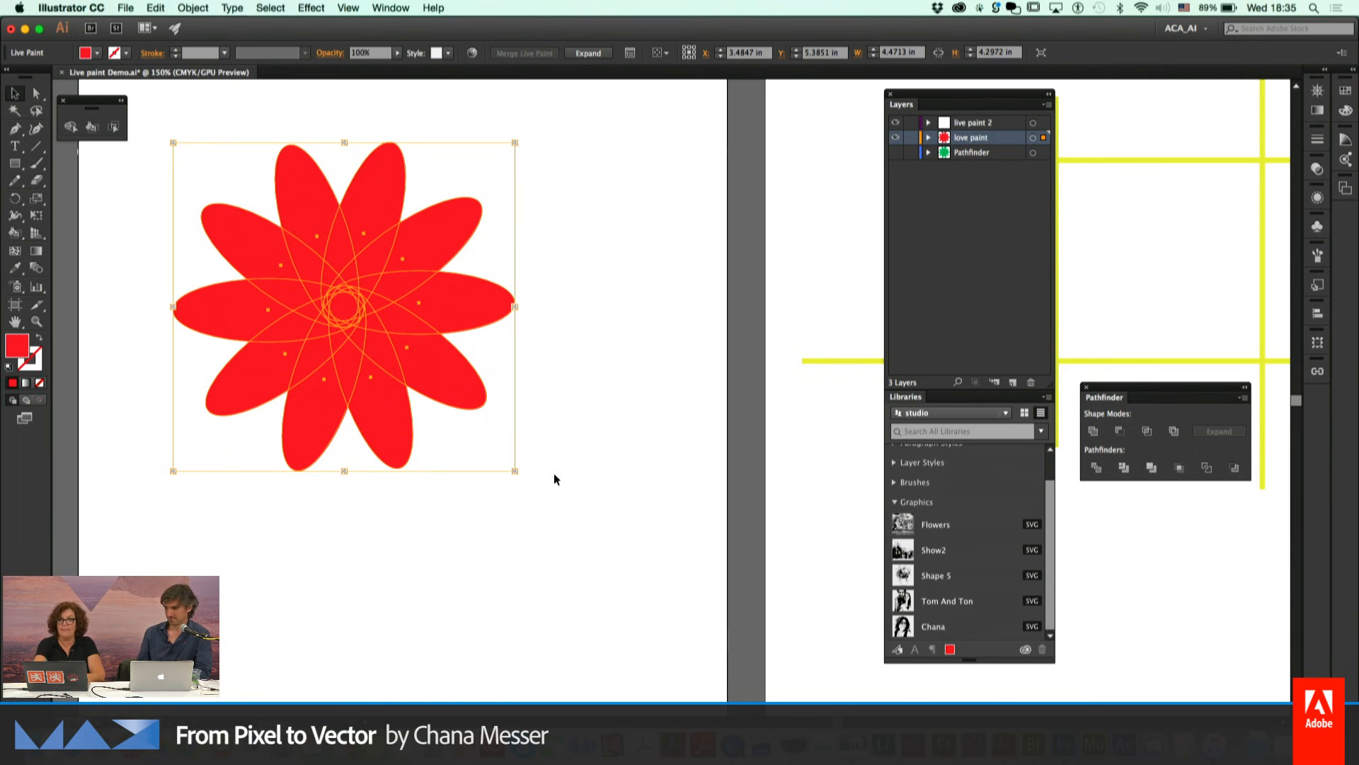
Place the Swatches panel beside the red flower, enlarge it to show more swatches, and deselect the flower
click(1345, 93)
drag(1180, 85, 685, 104)
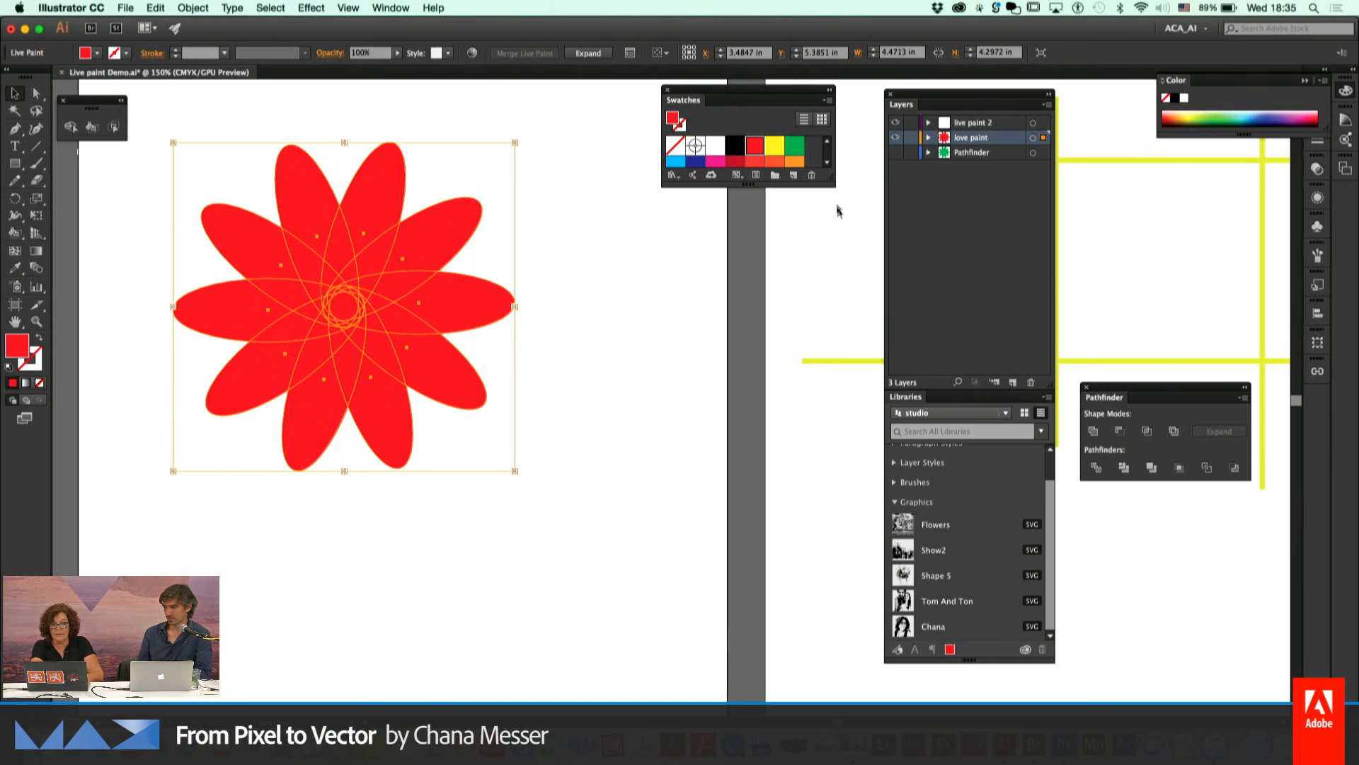
drag(745, 183, 746, 360)
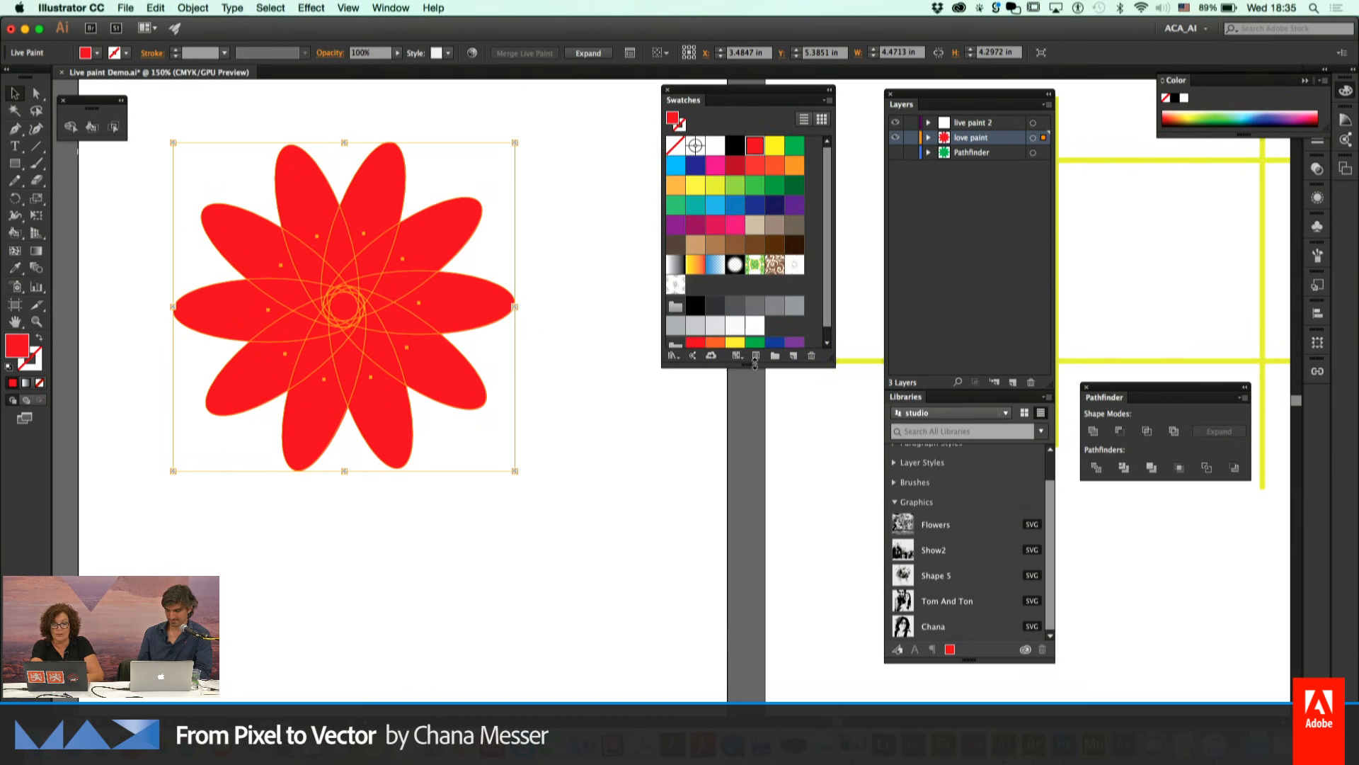
click(610, 368)
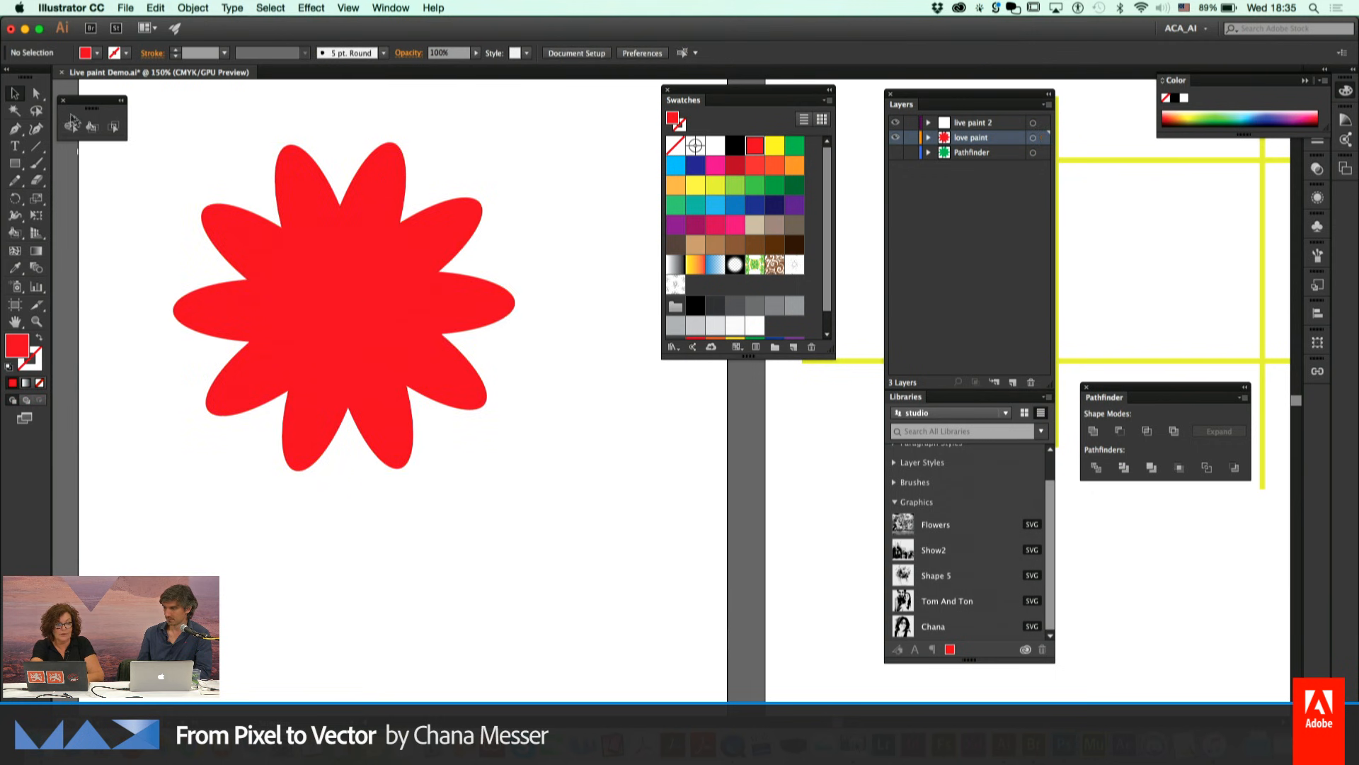
Activate the Live Paint Bucket tool and set its highlight color to Green
click(92, 128)
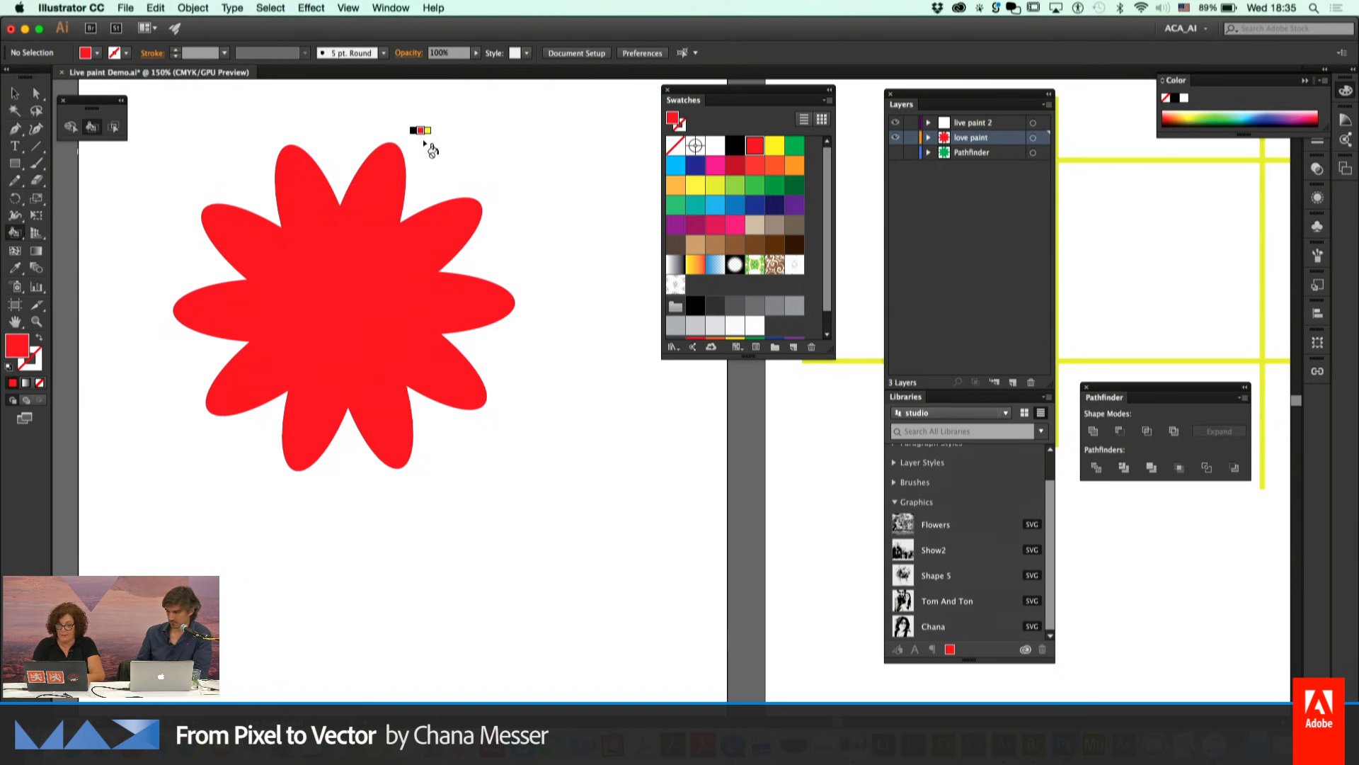
double_click(92, 129)
click(539, 192)
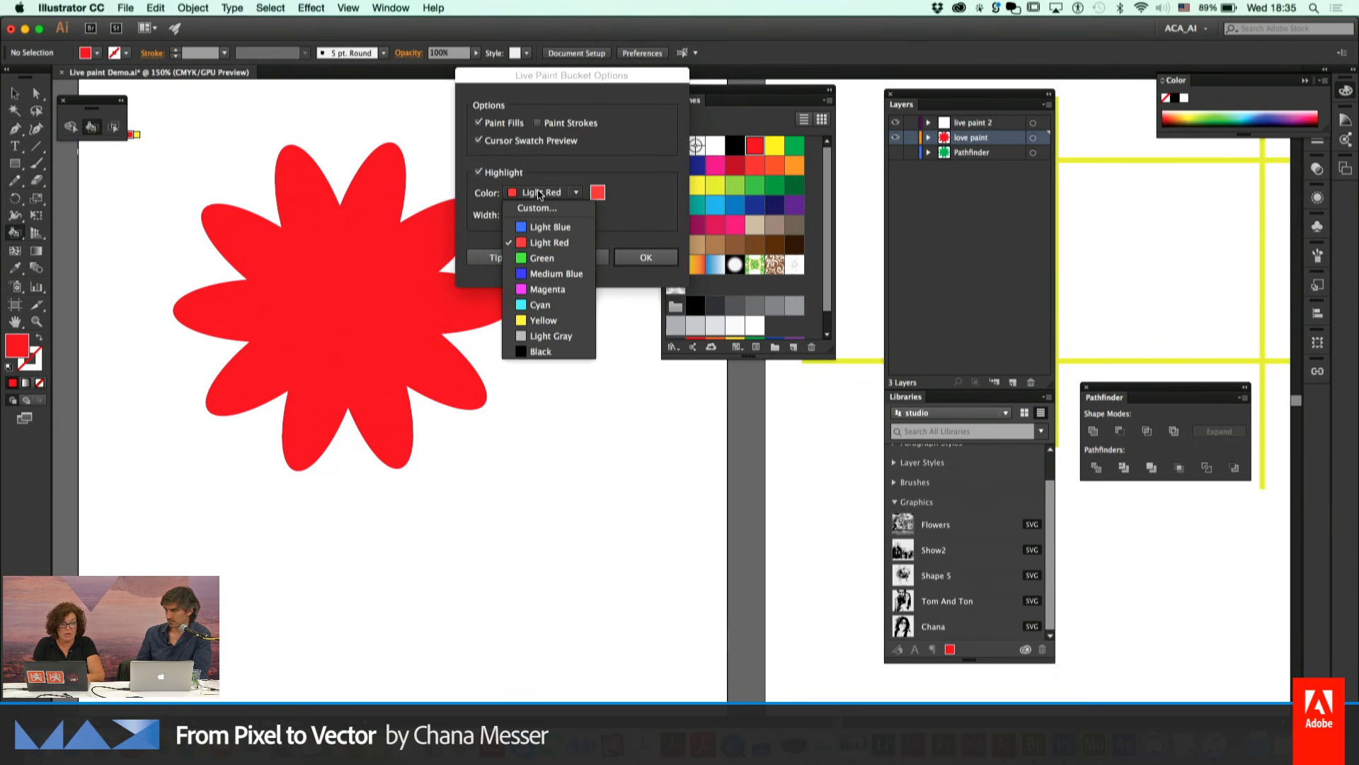
click(542, 257)
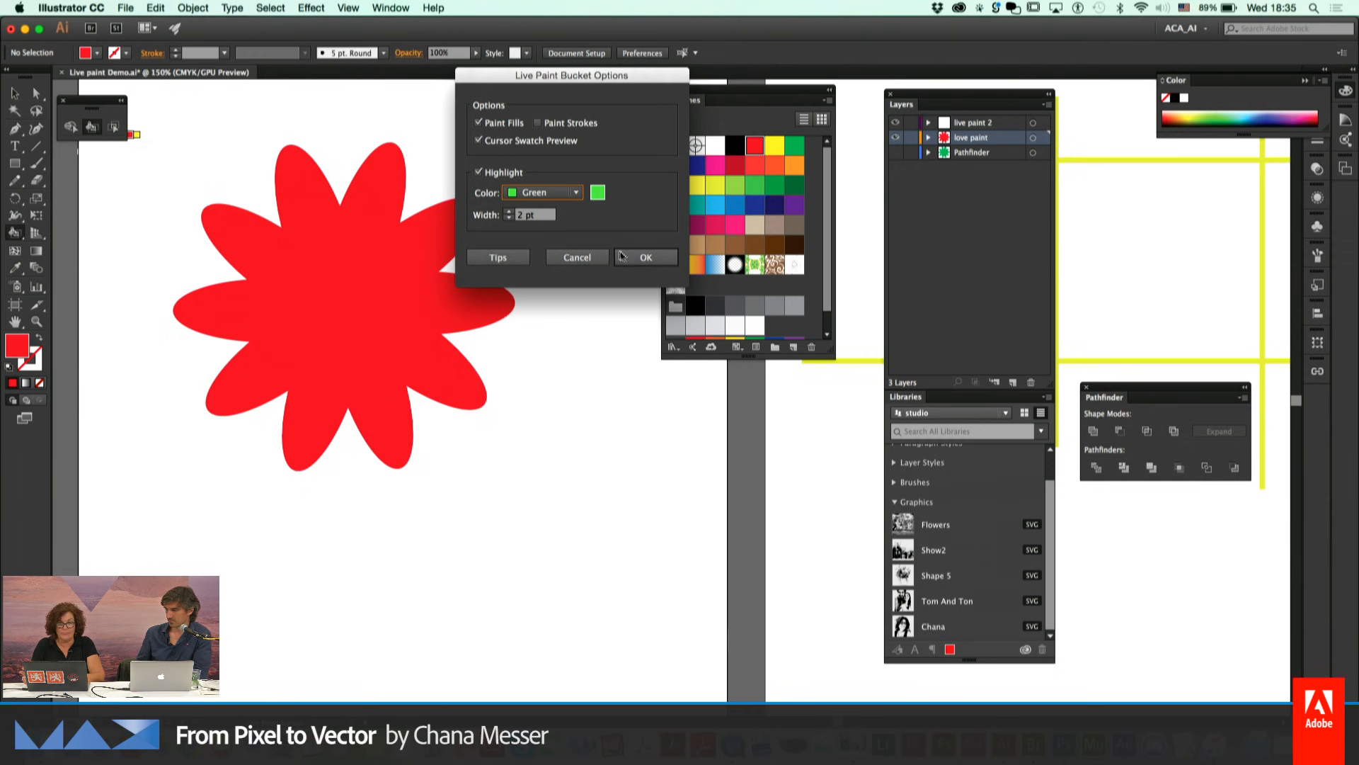
click(621, 255)
Fill the outer areas of the flower's three upper-left petals, the upper-right pair's remaining petals and the left petal with yellow
key(Right)
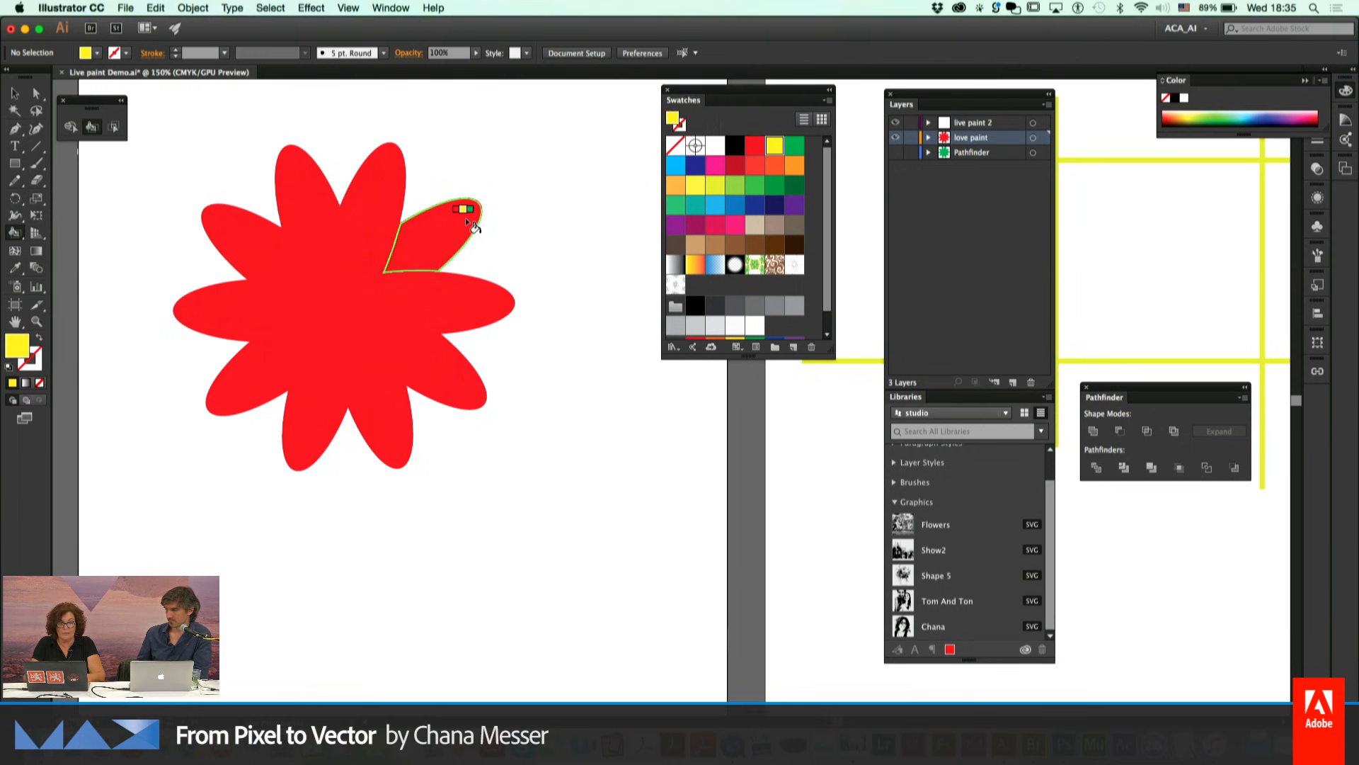
click(471, 225)
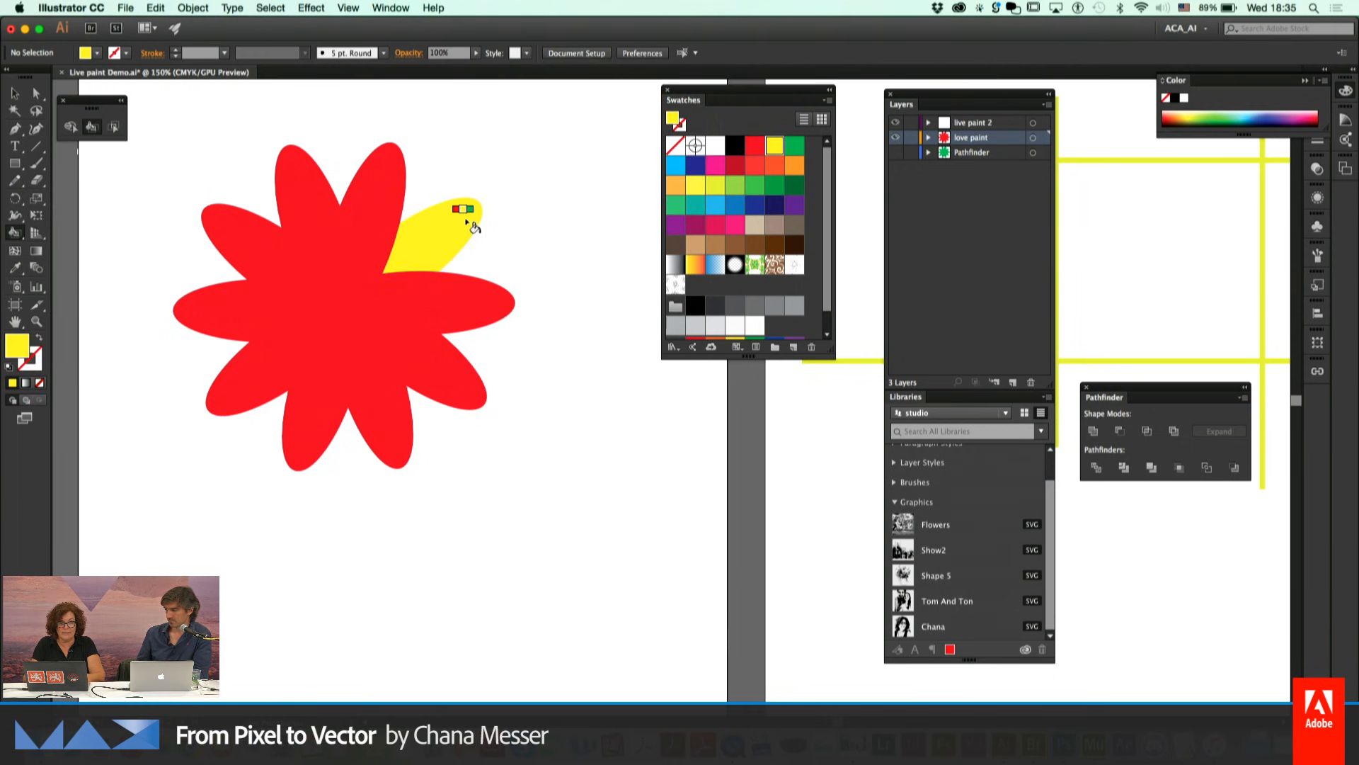
click(392, 182)
click(303, 193)
click(253, 231)
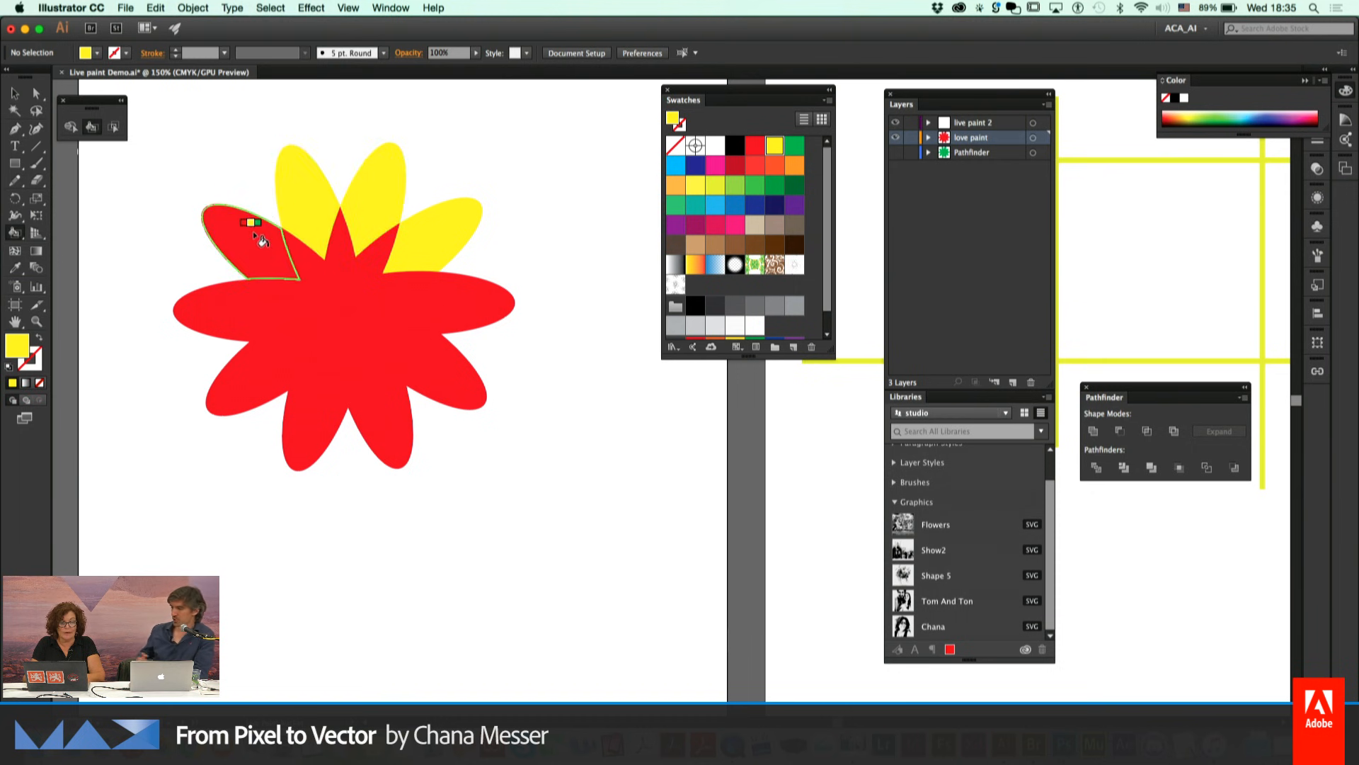
click(230, 300)
Cycle through the swatches to fill the lower-left petal with dark blue and the bottom petal beside it with magenta
key(Right)
key(Right)
key(Right)
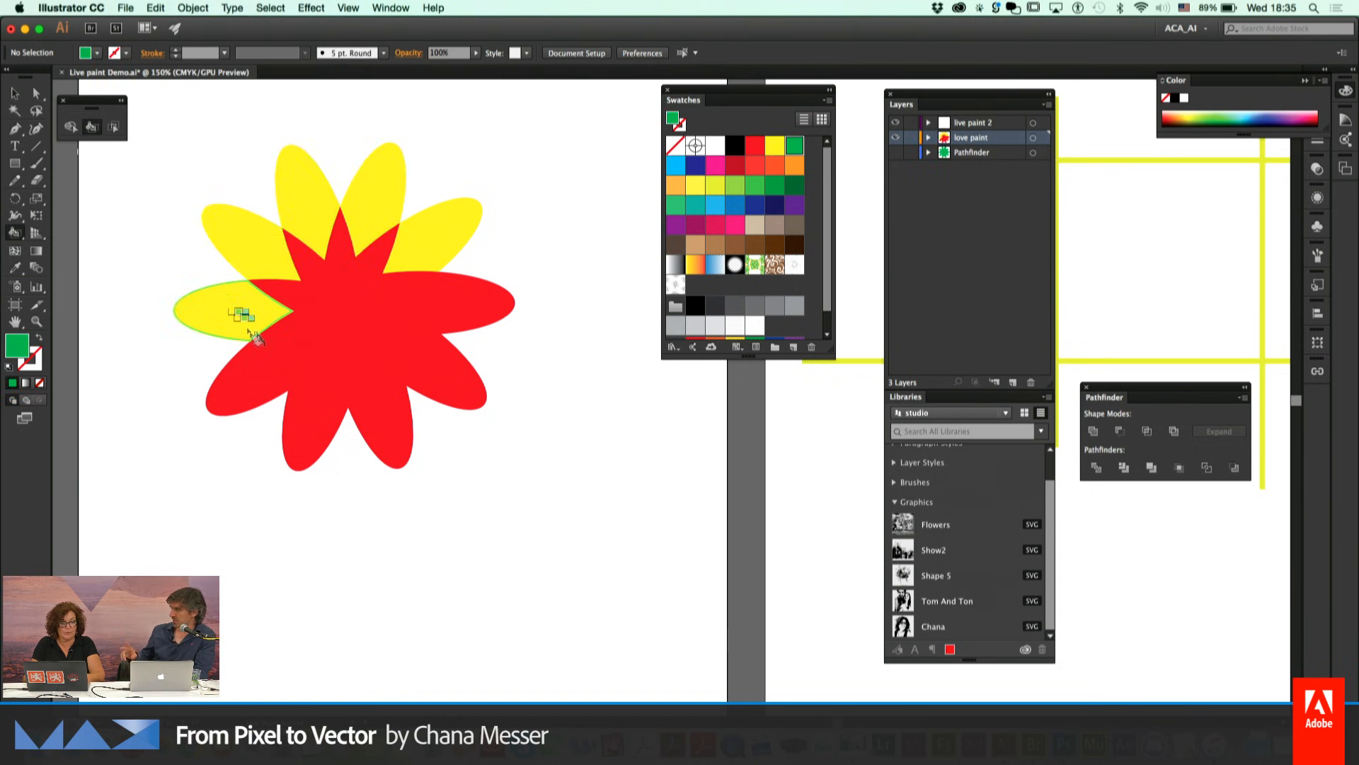
click(258, 359)
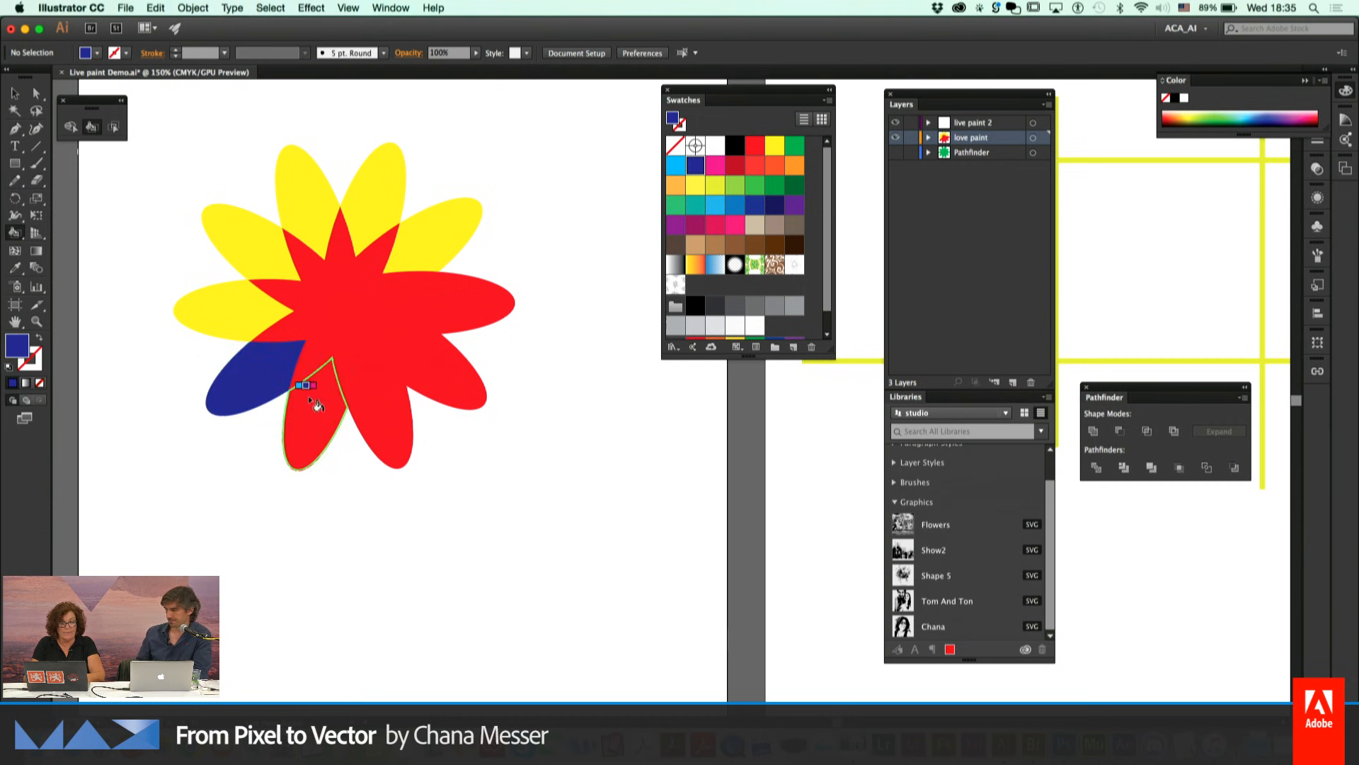
key(Right)
click(308, 398)
Fill the next three outer petals counterclockwise with dark red, orange-red and light orange, advancing through the swatches
key(Right)
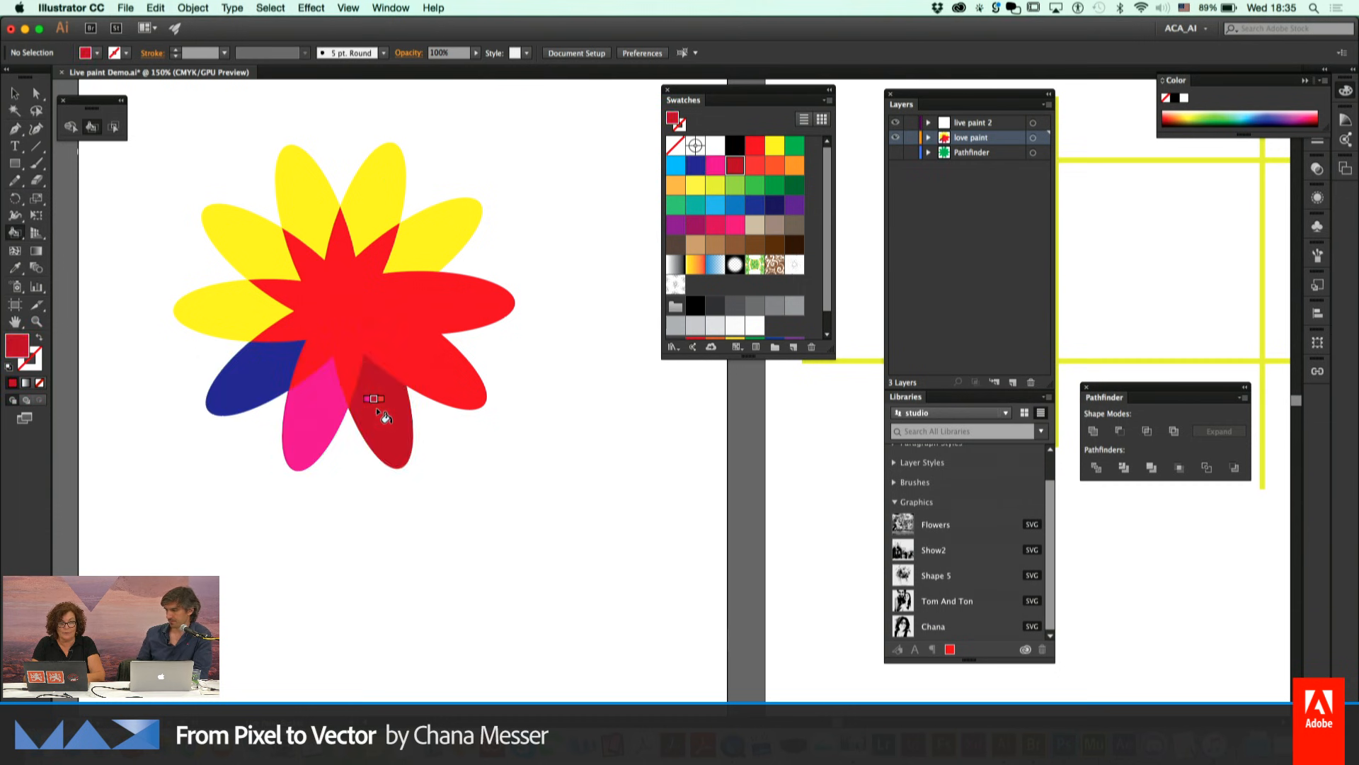
click(375, 407)
key(Right)
key(Right)
click(431, 375)
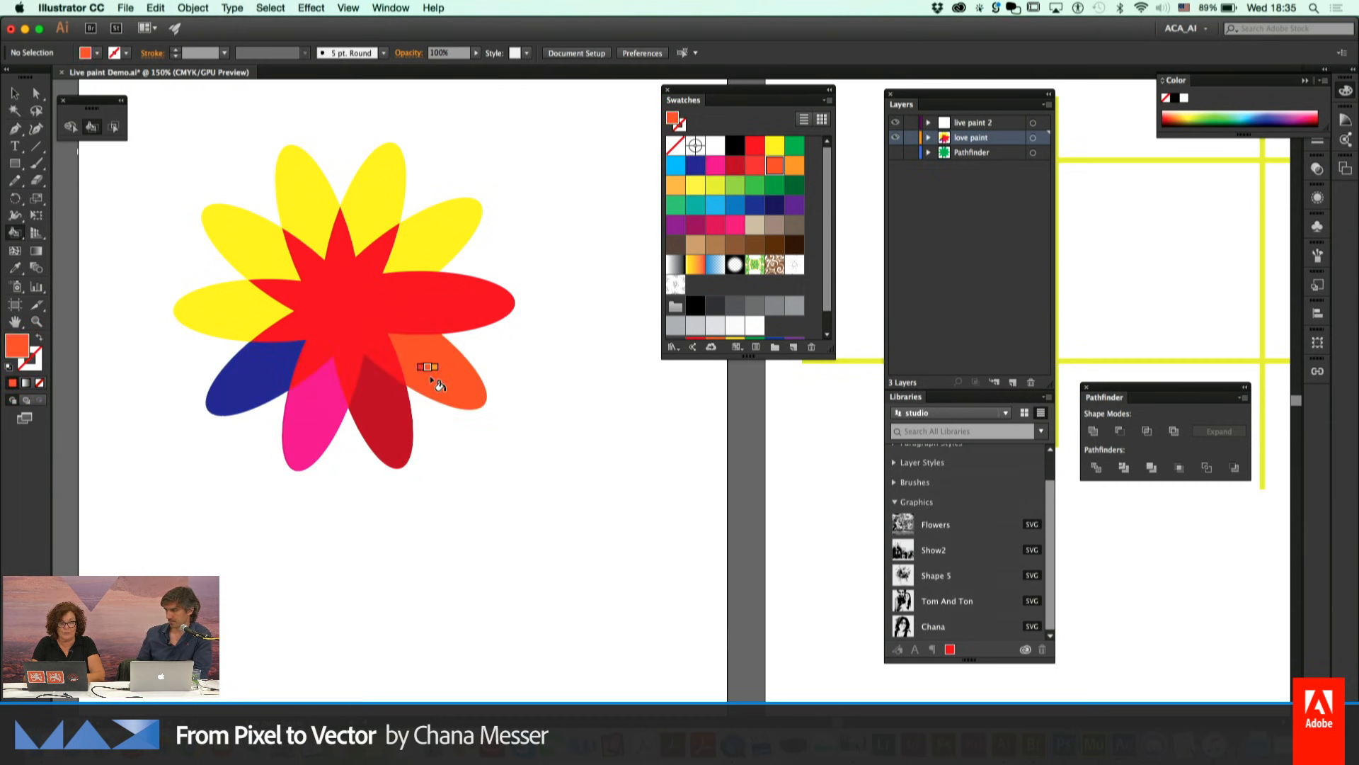
key(Right)
click(445, 299)
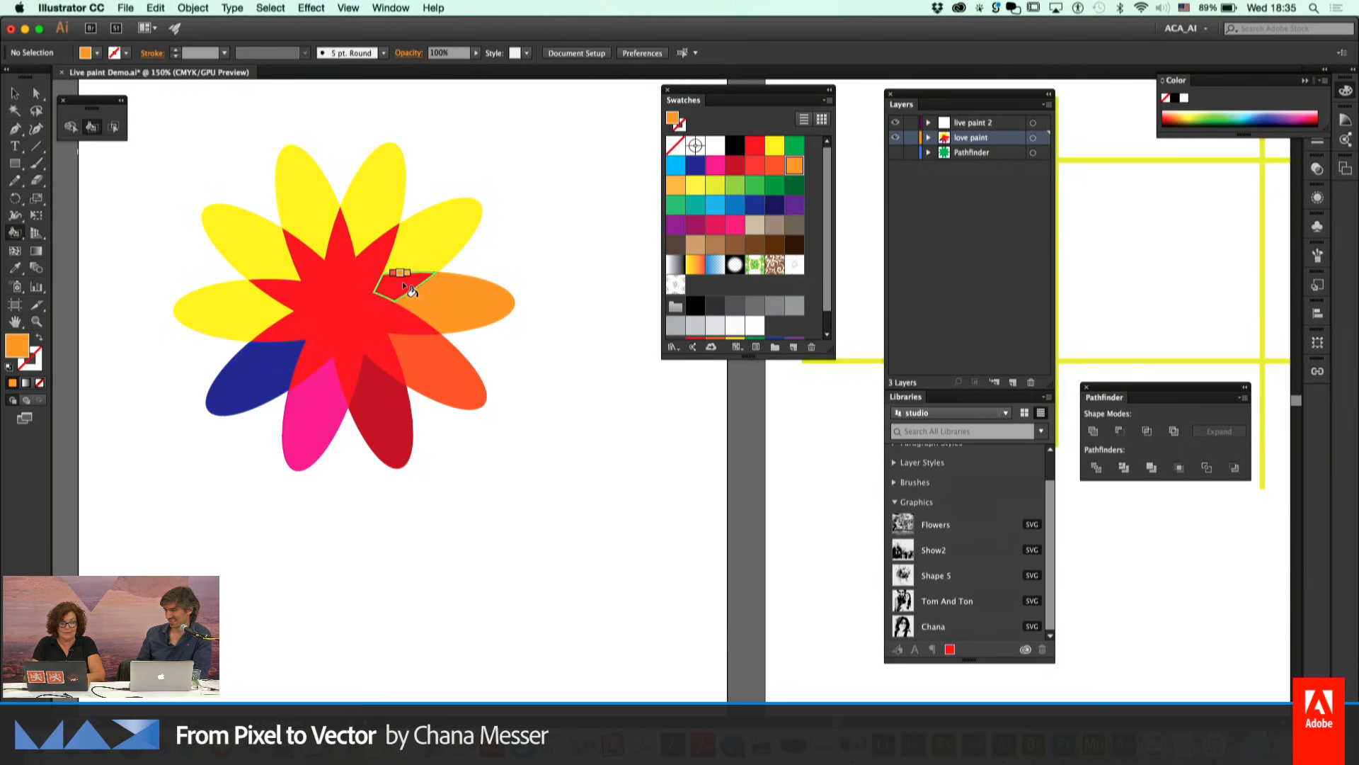
Fill the inner overlap beside the light orange petal with yellow-green and the overlap between the two upper-right petals with light green
key(Right)
key(Right)
key(Right)
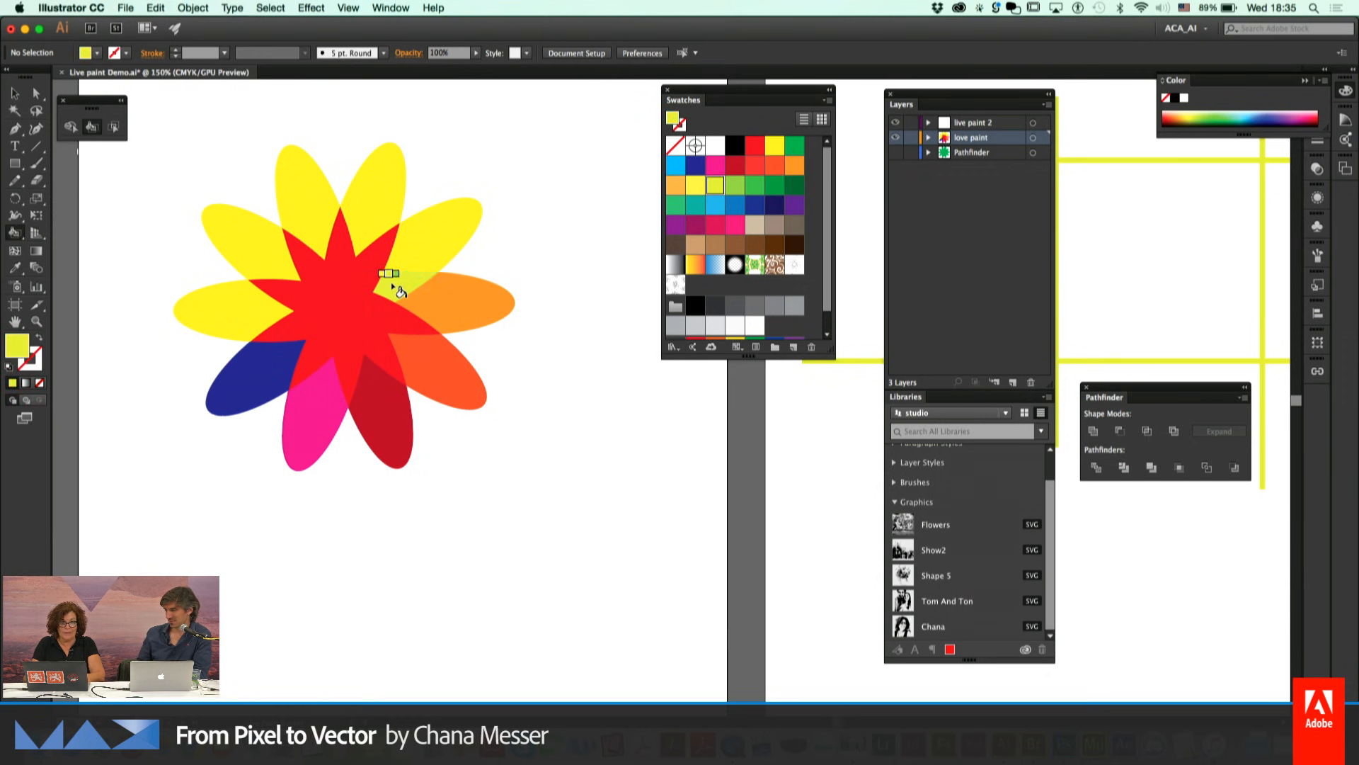
key(Right)
click(375, 273)
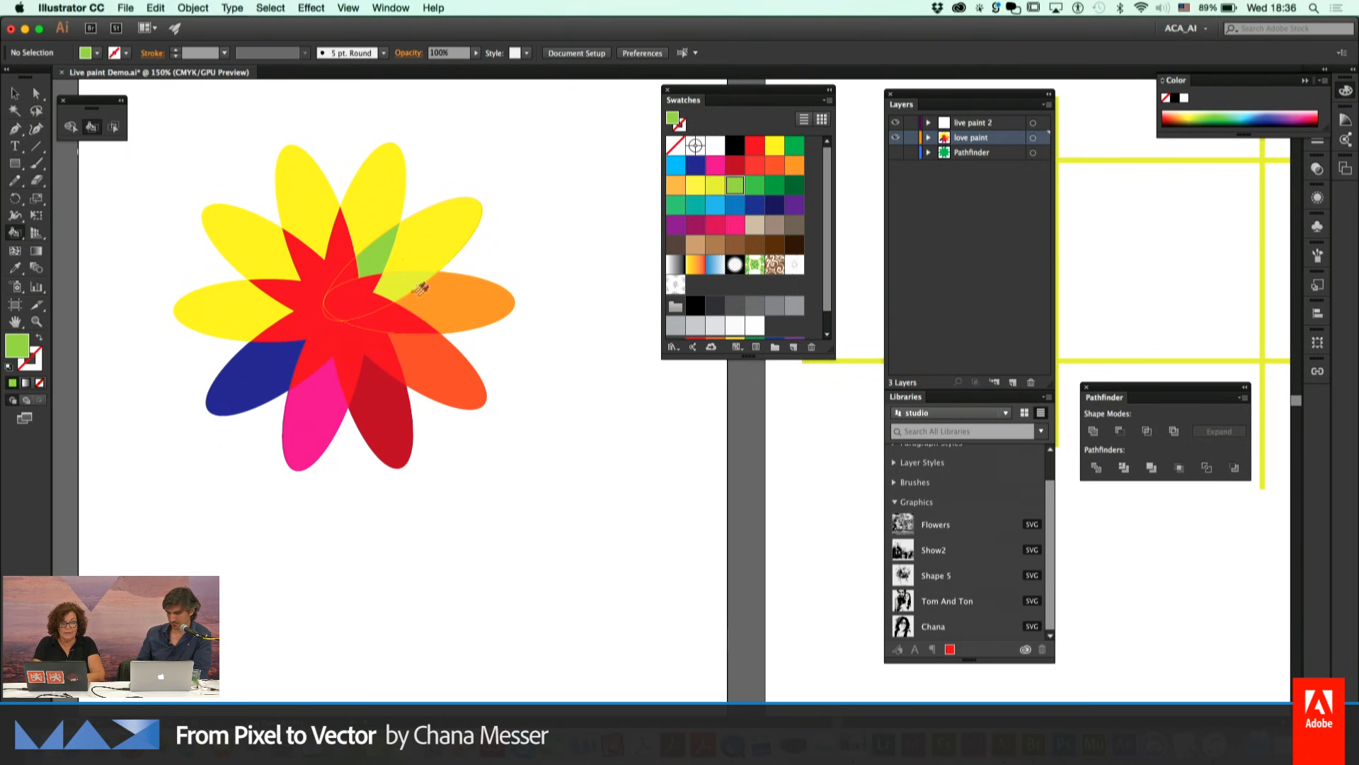
Sample the light orange petal to fill the top overlap, and sample the dark red petal to fill the upper-left overlap
alt+click(442, 296)
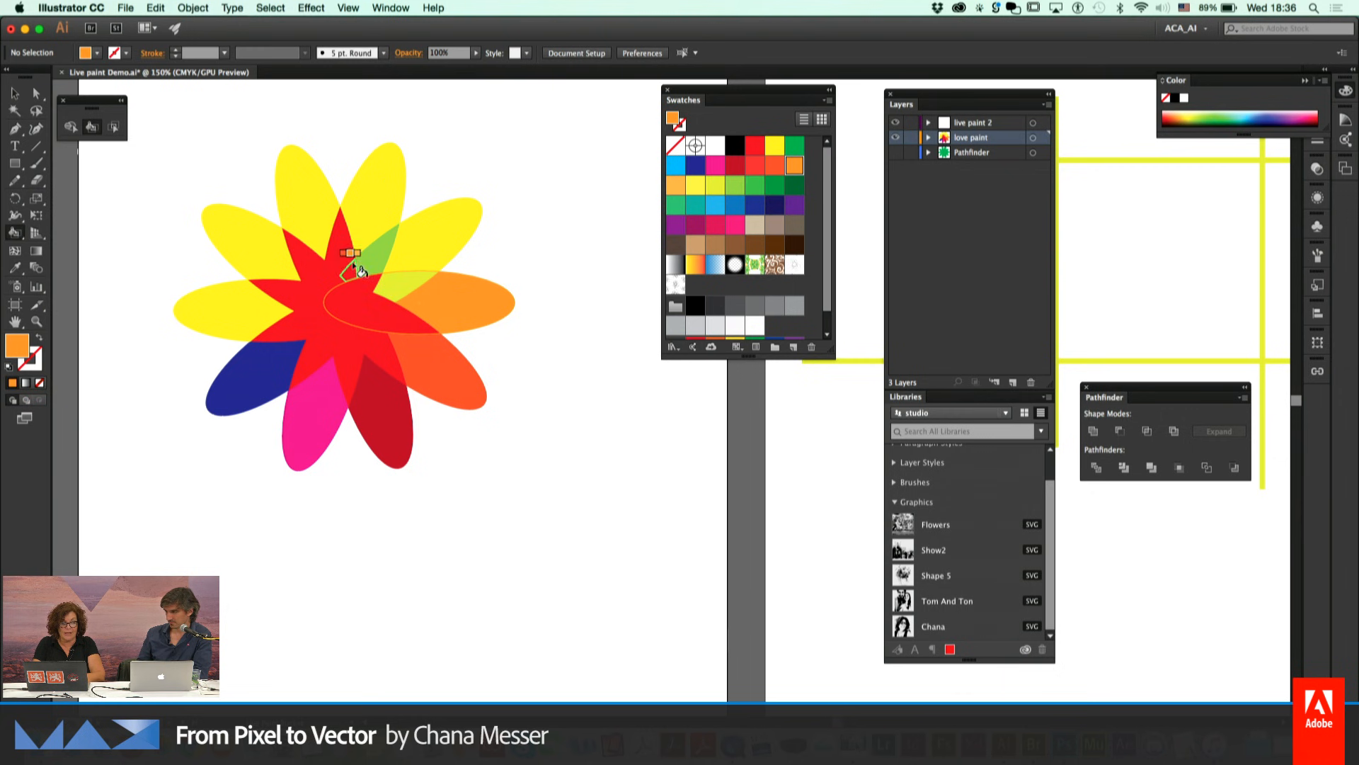
click(337, 253)
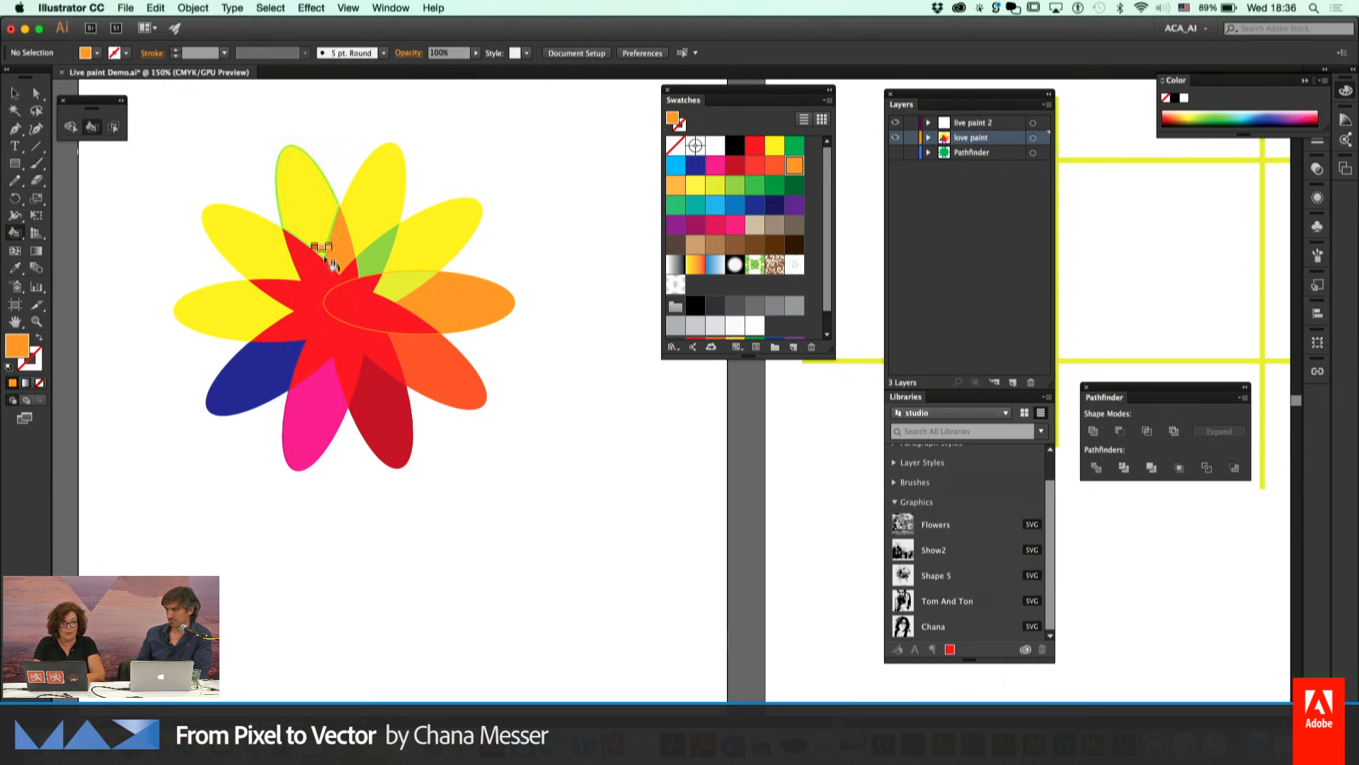
alt+click(381, 381)
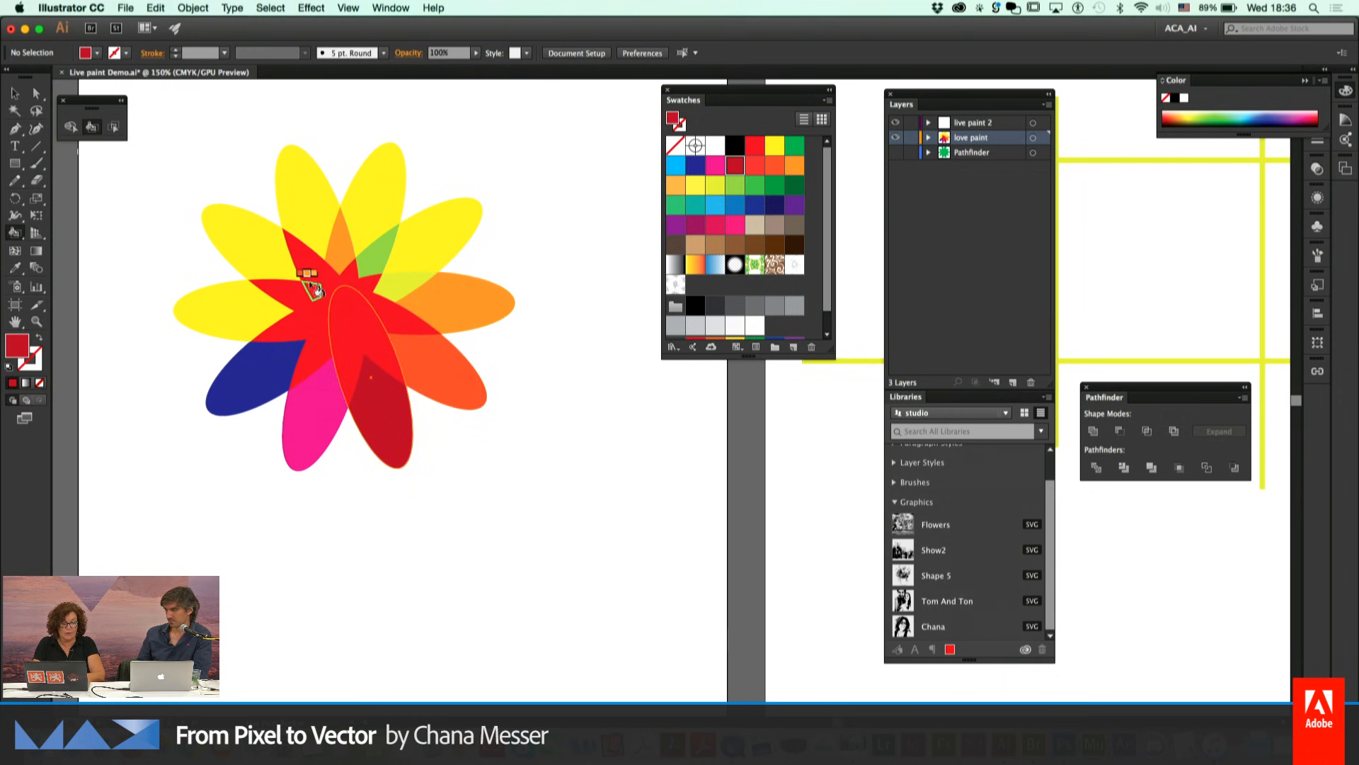
click(310, 273)
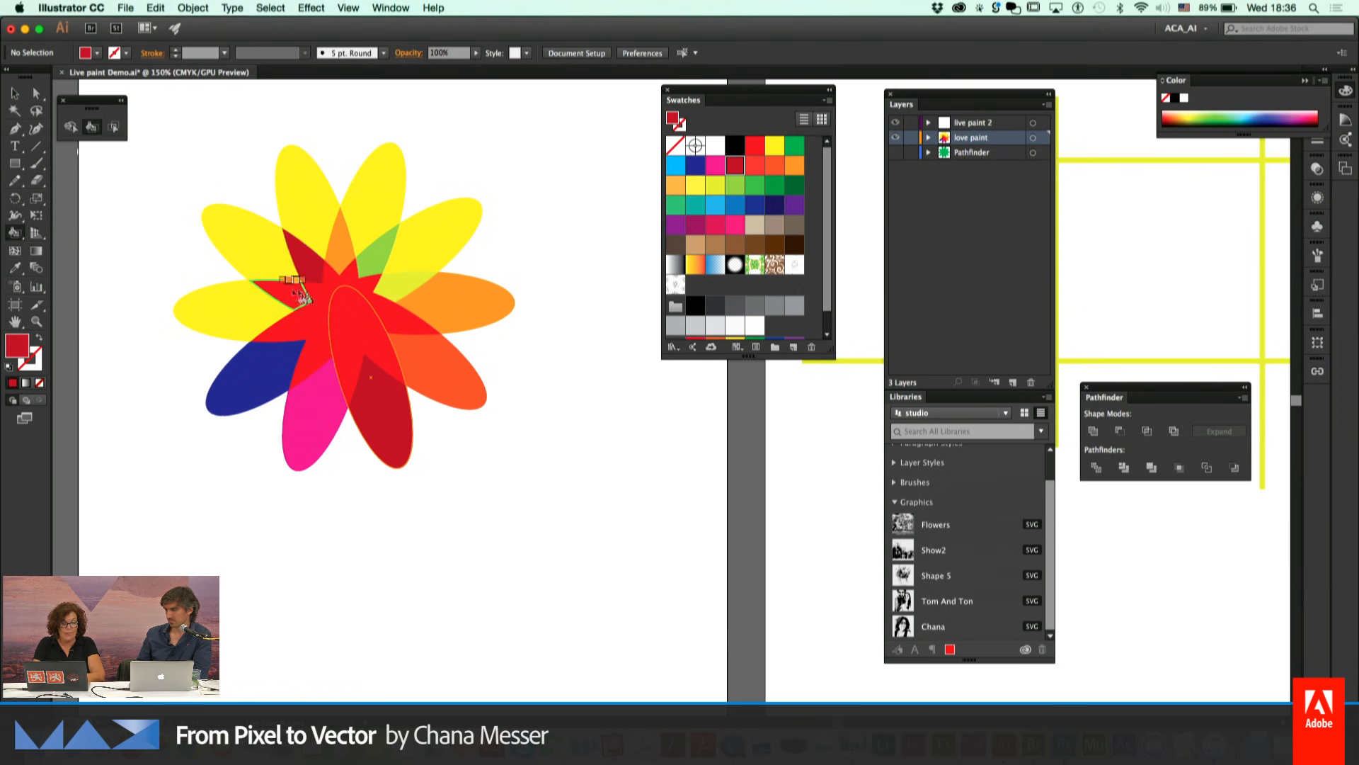
Fill the flower's left overlaps and the overlaps around the magenta and dark red petals with successive green swatches
click(754, 185)
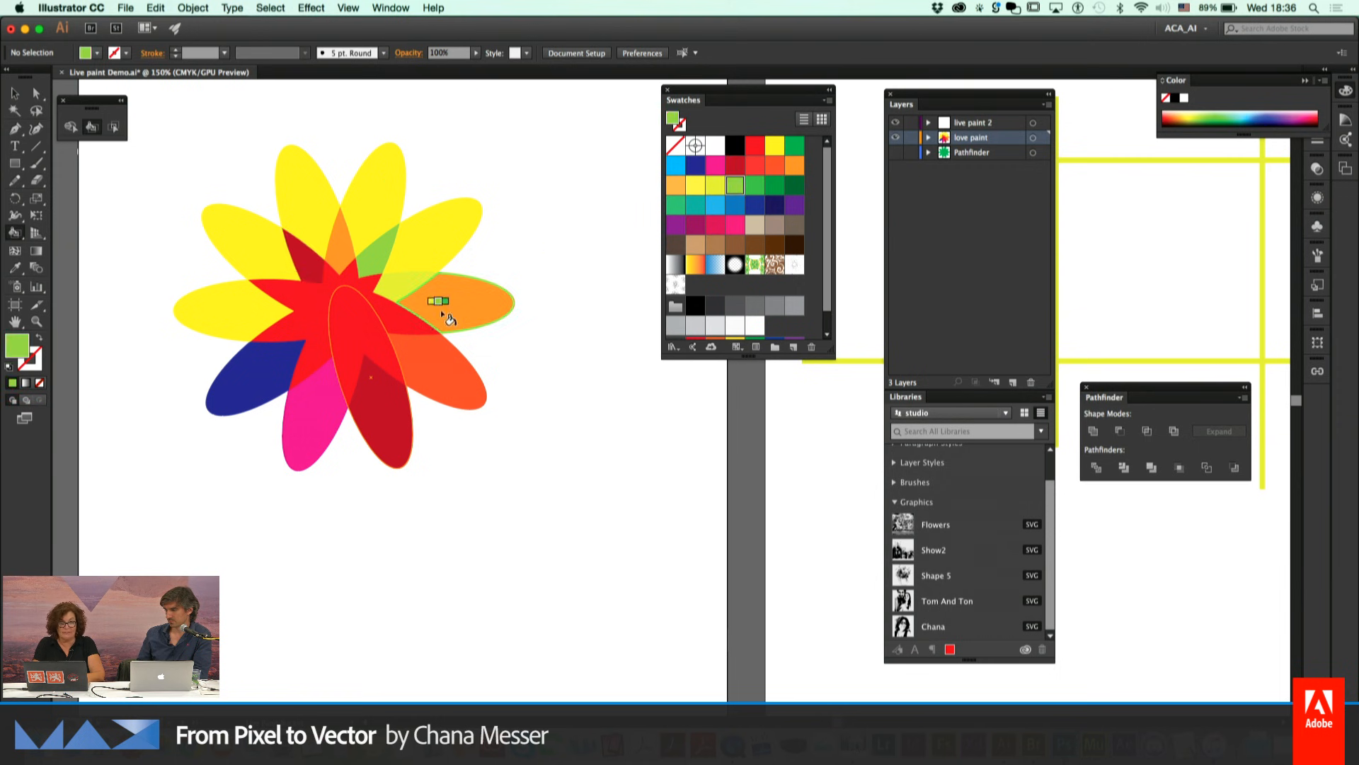
click(287, 296)
key(Right)
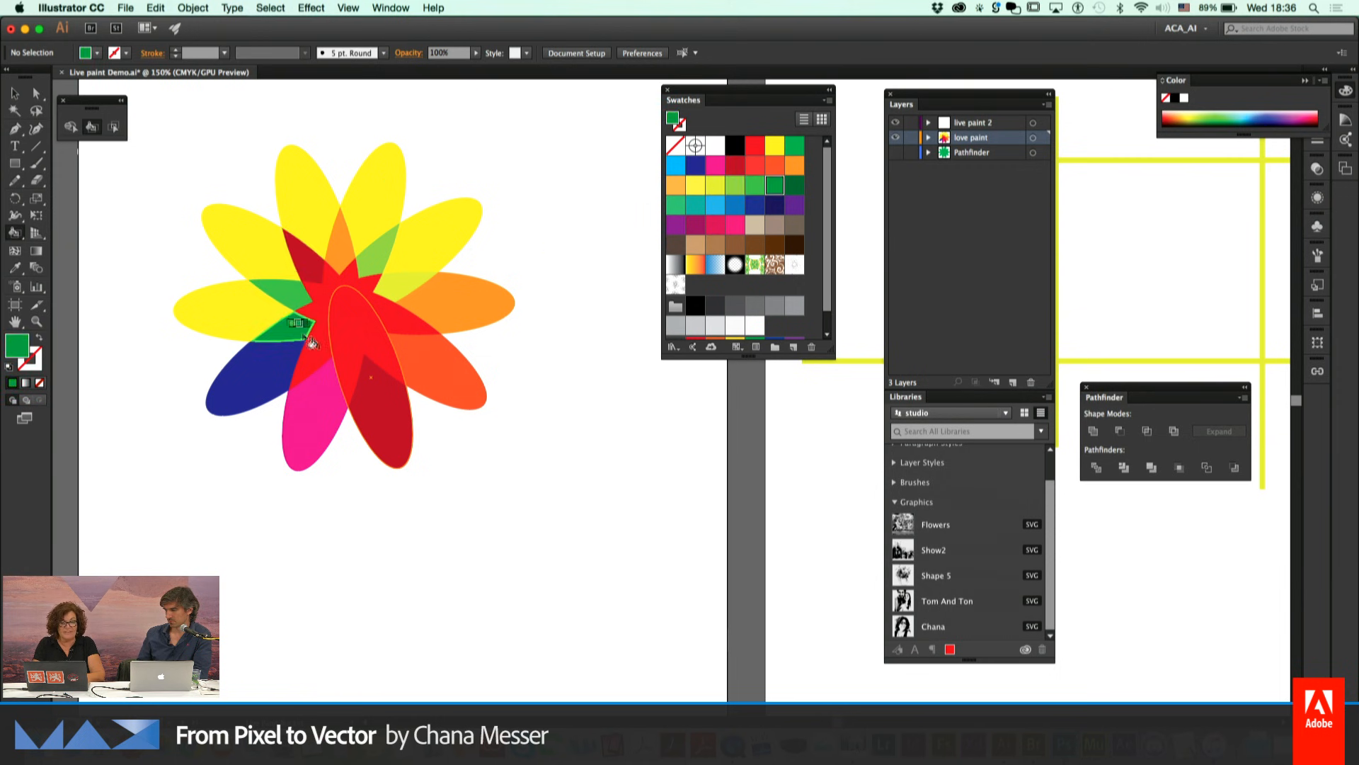
click(291, 327)
click(349, 365)
click(382, 354)
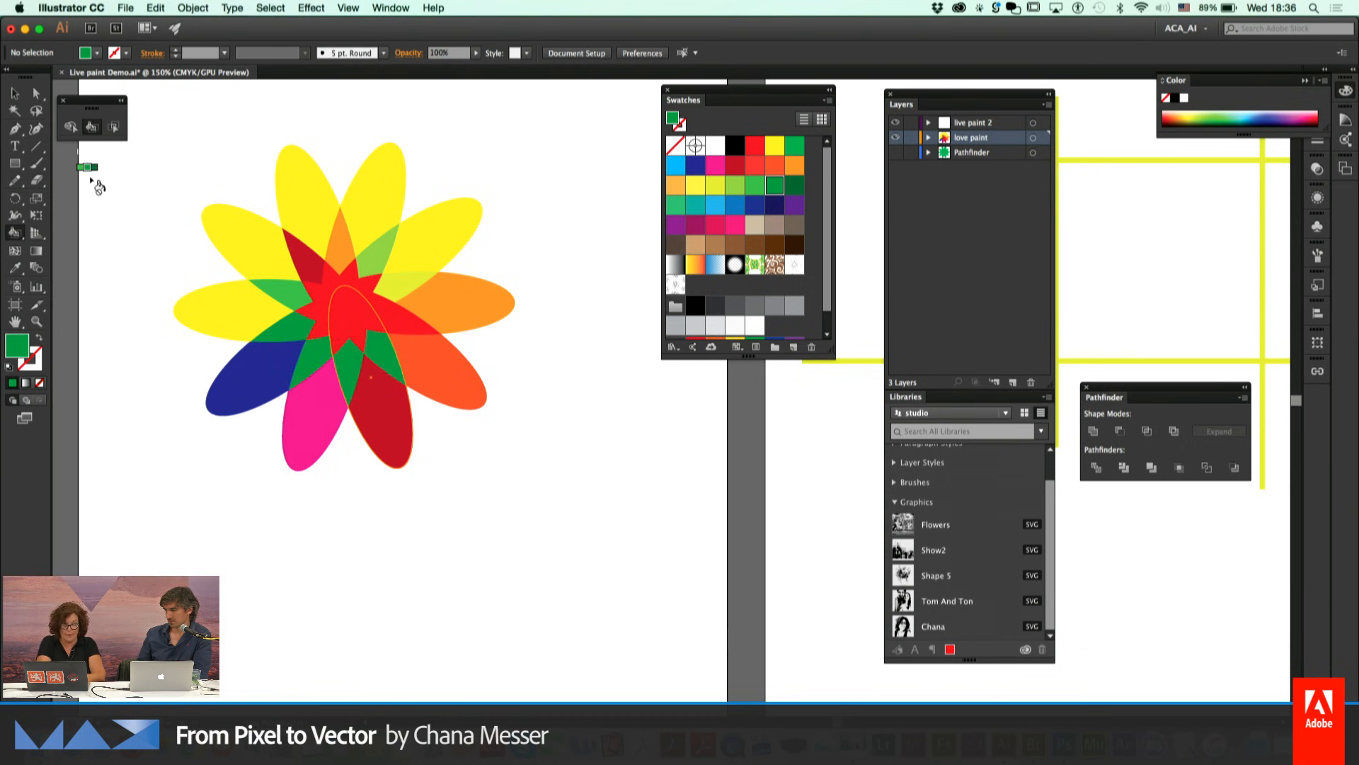
Check the flower in Outline view and back, and fill the overlap between the light orange and orange-red petals with dark green
key(super+y)
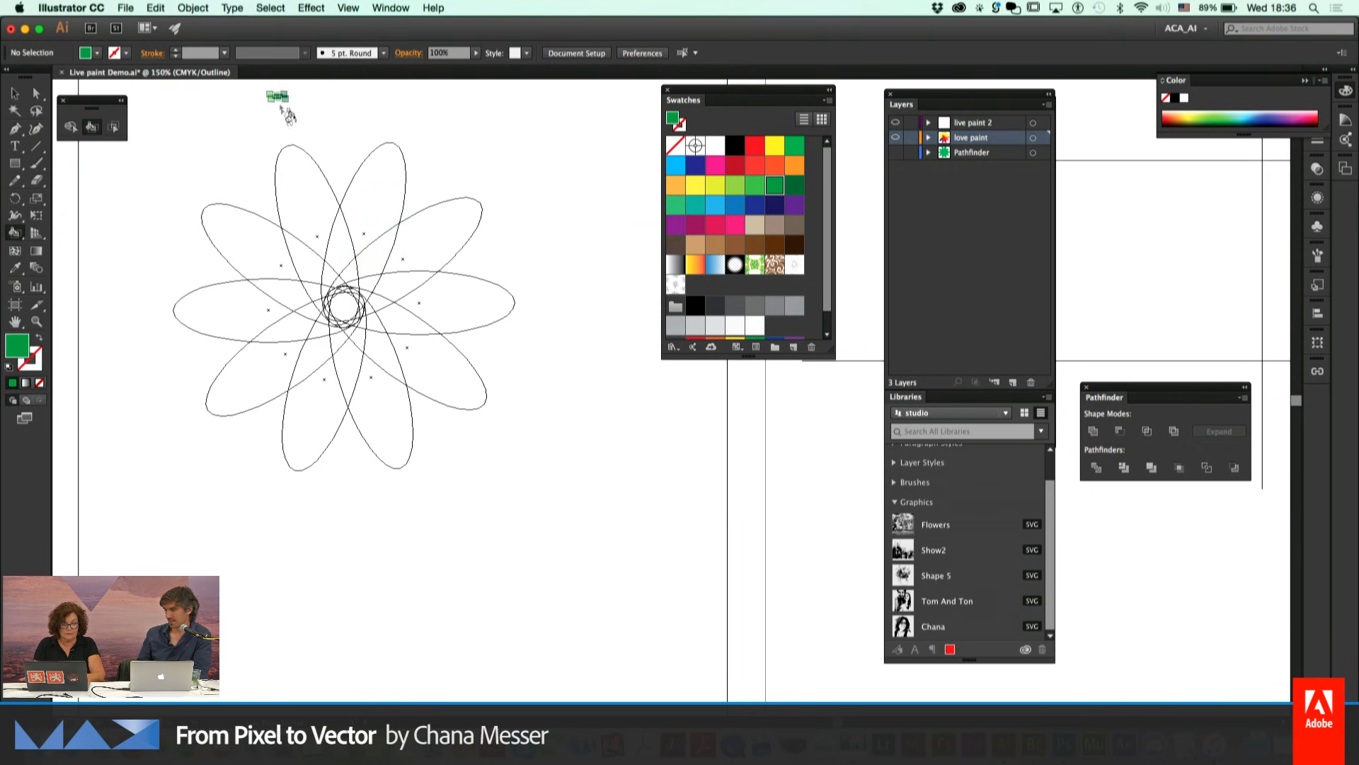
key(super+y)
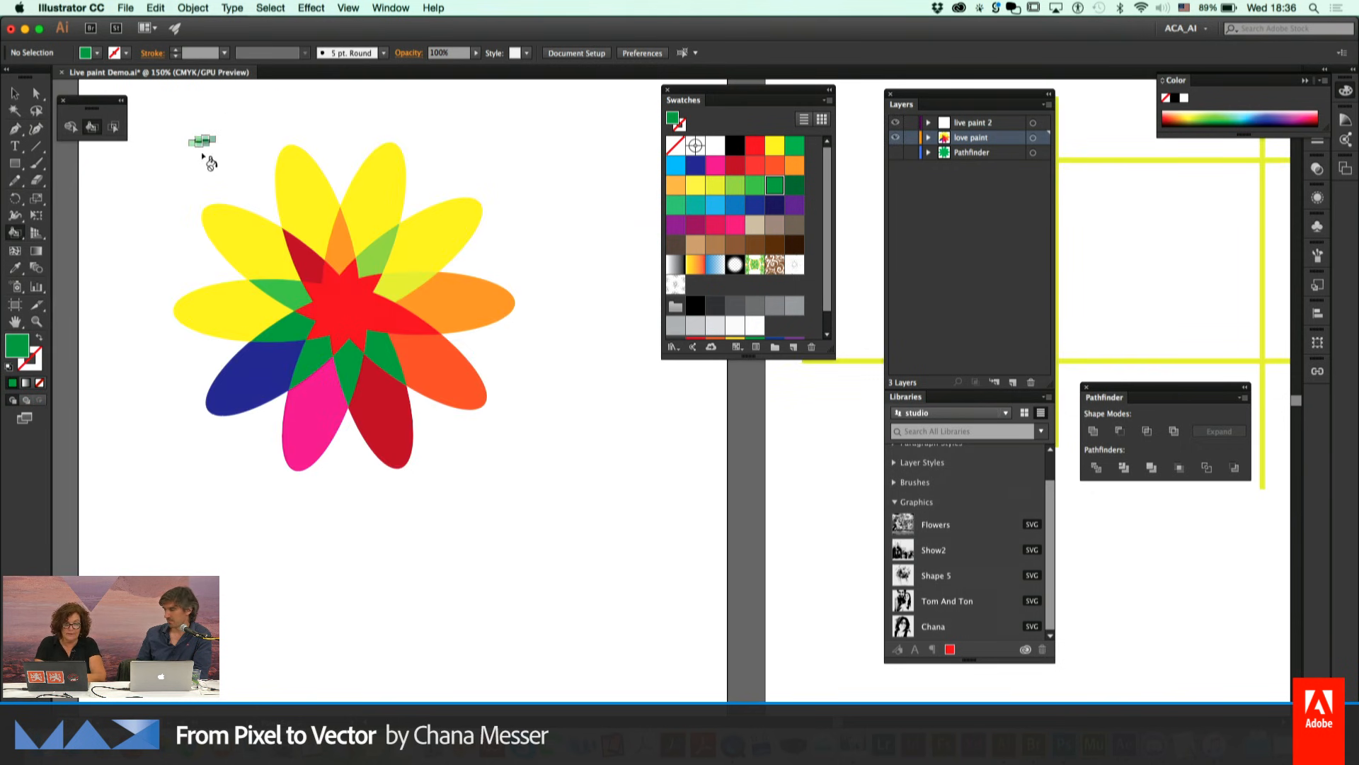
key(Right)
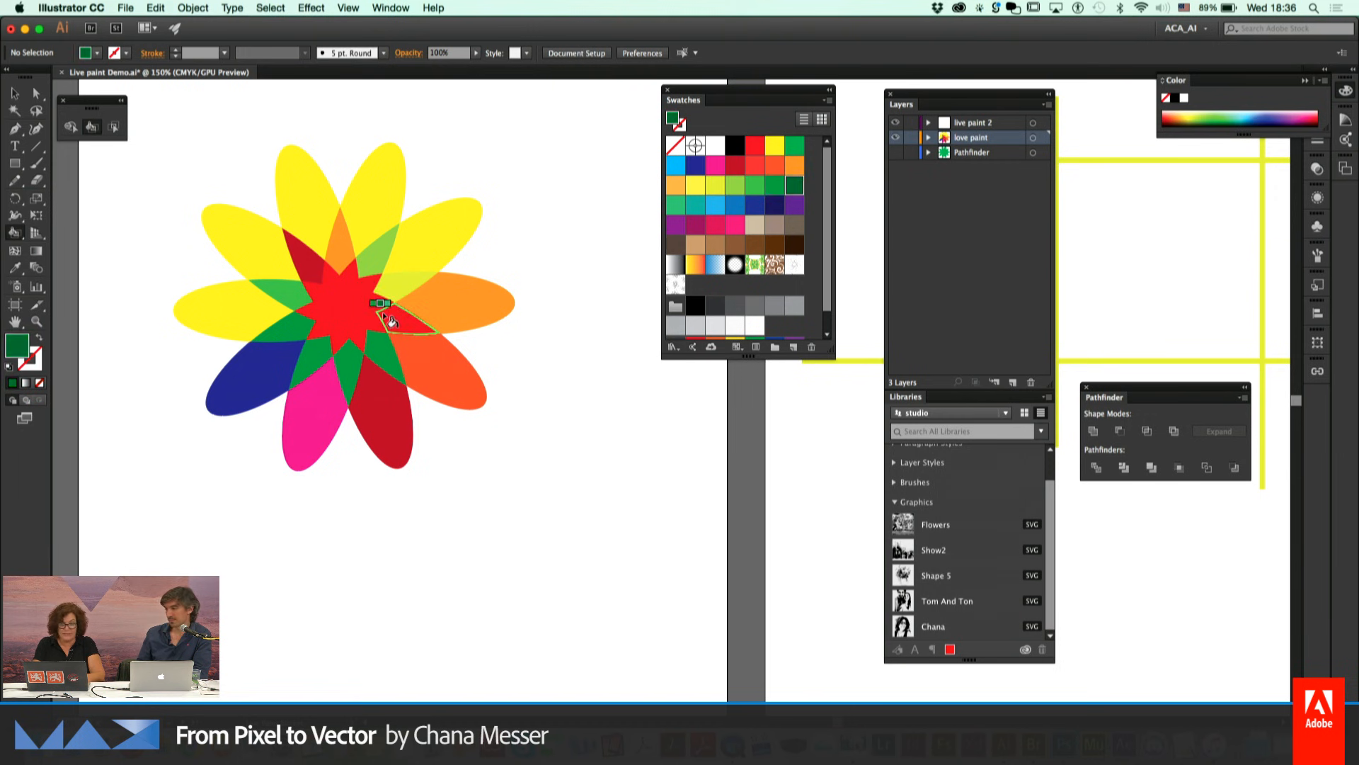
click(390, 320)
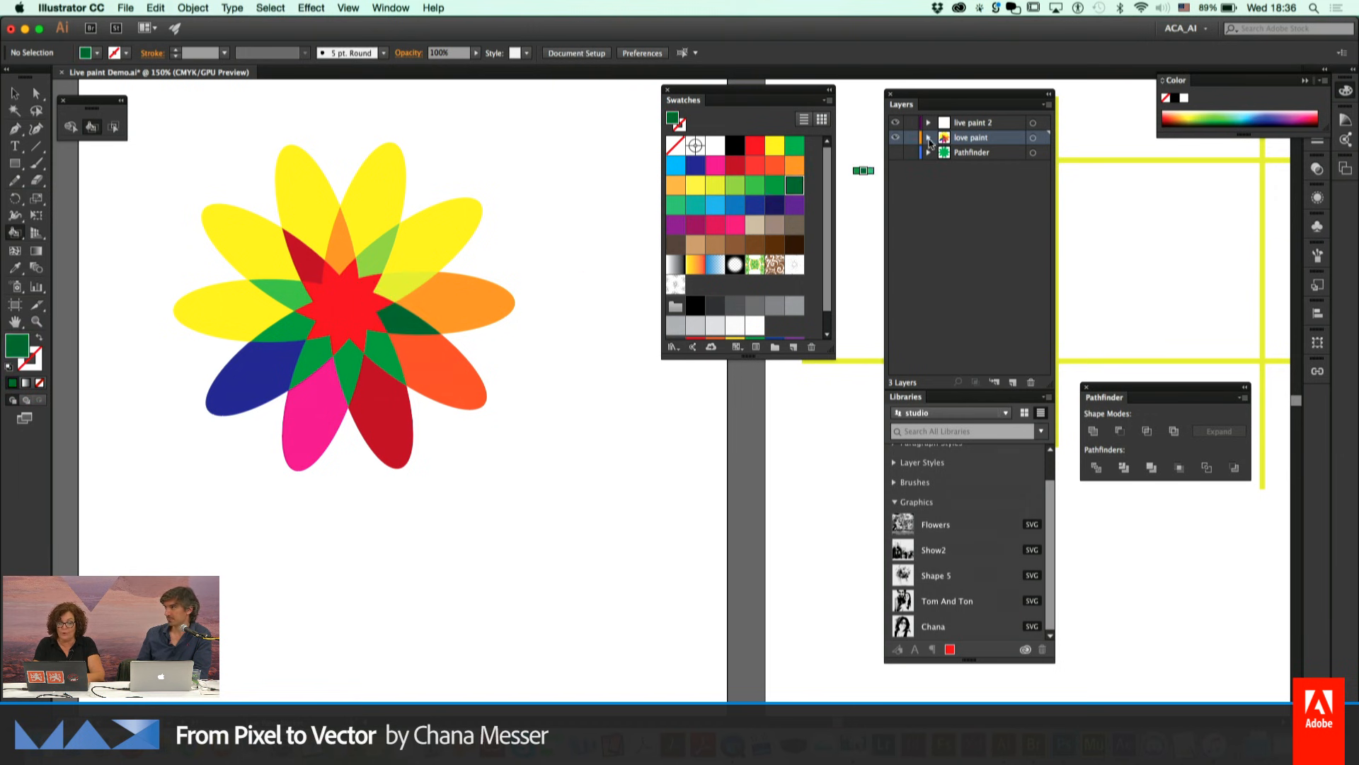
Expand the love paint layer and its Live Paint group to show the ellipses inside
click(928, 138)
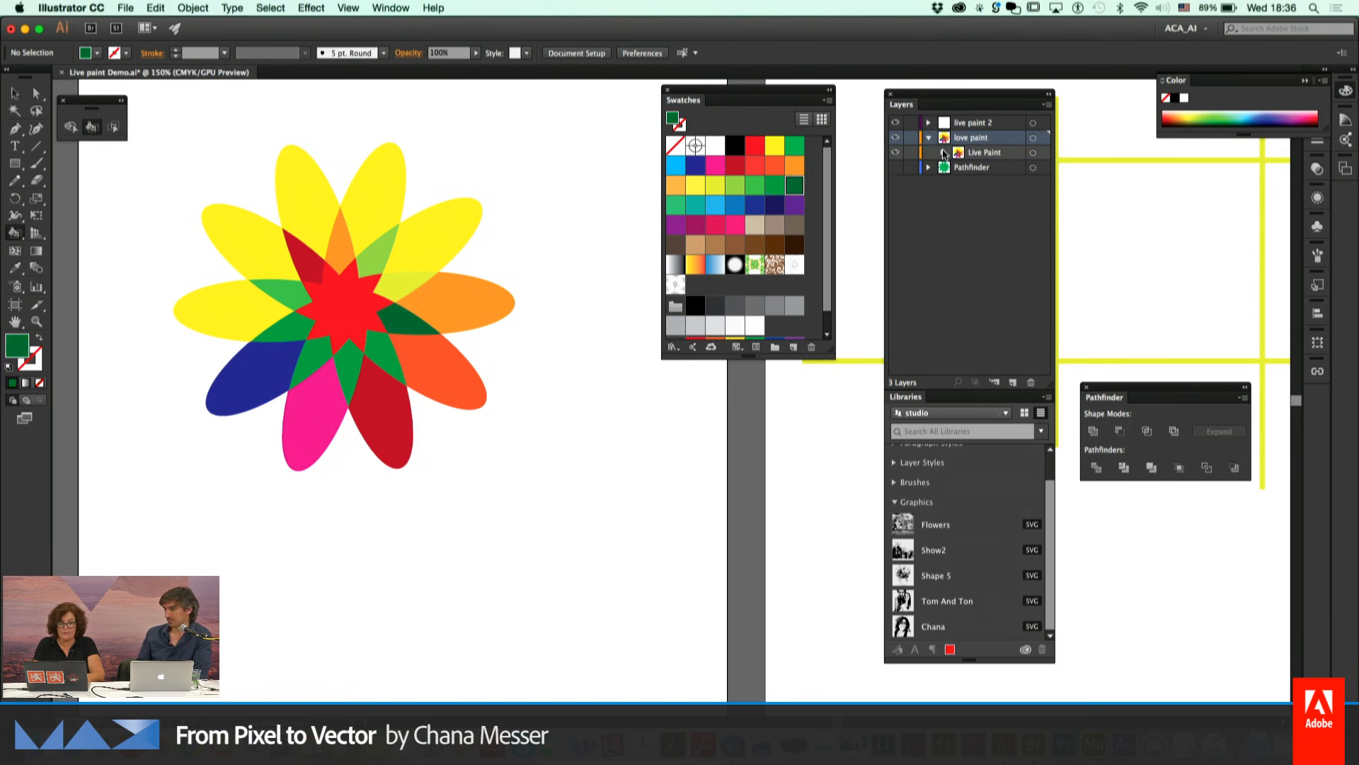
click(943, 152)
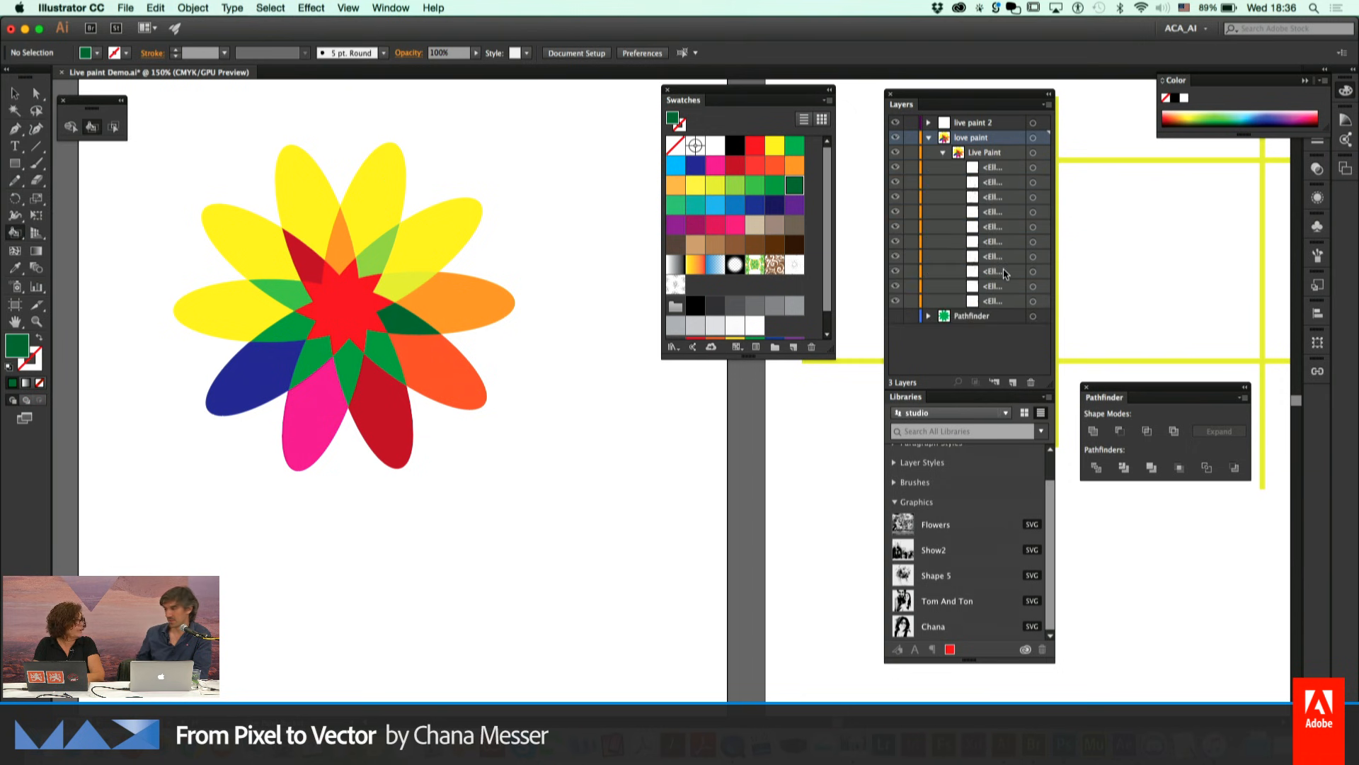
Fill the small inner areas on the upper right of the flower's center with teal and successive blue swatches
key(Right)
key(Right)
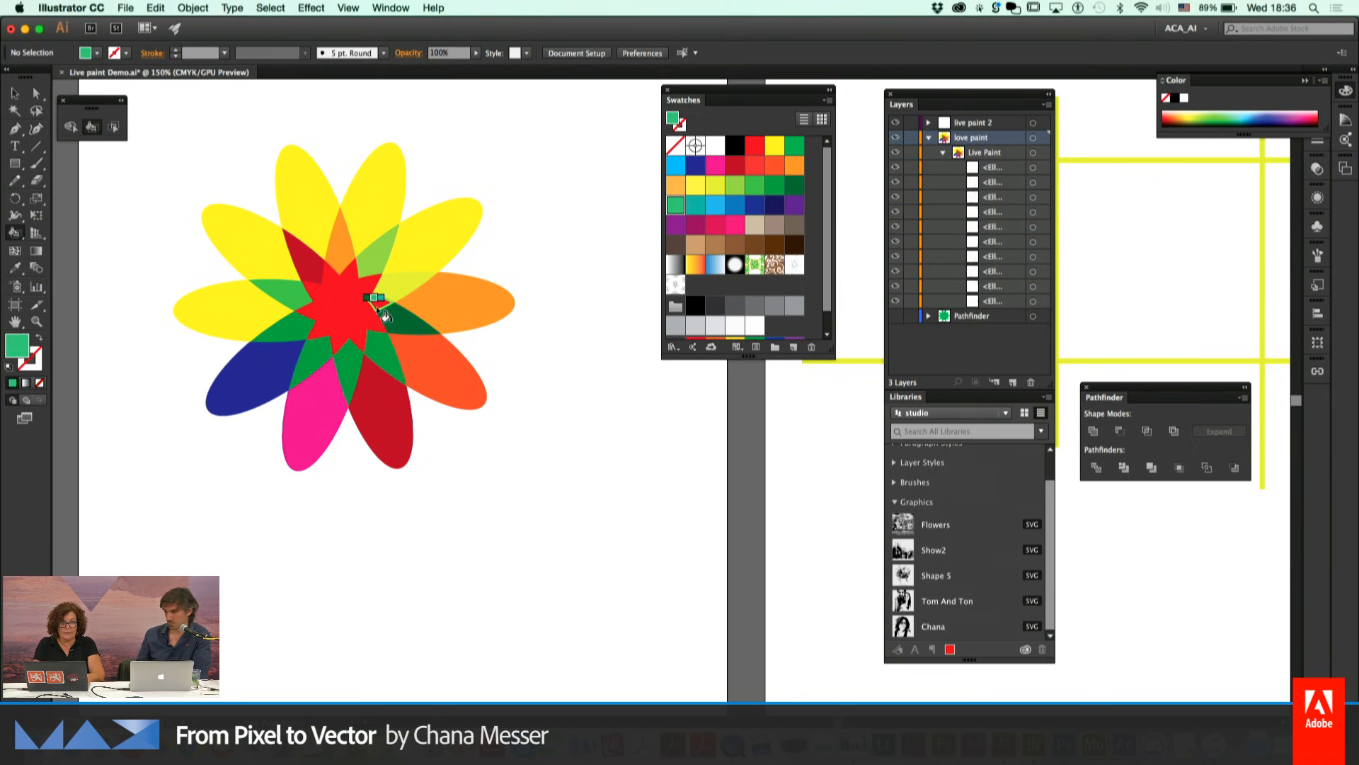
click(376, 306)
key(Right)
click(363, 281)
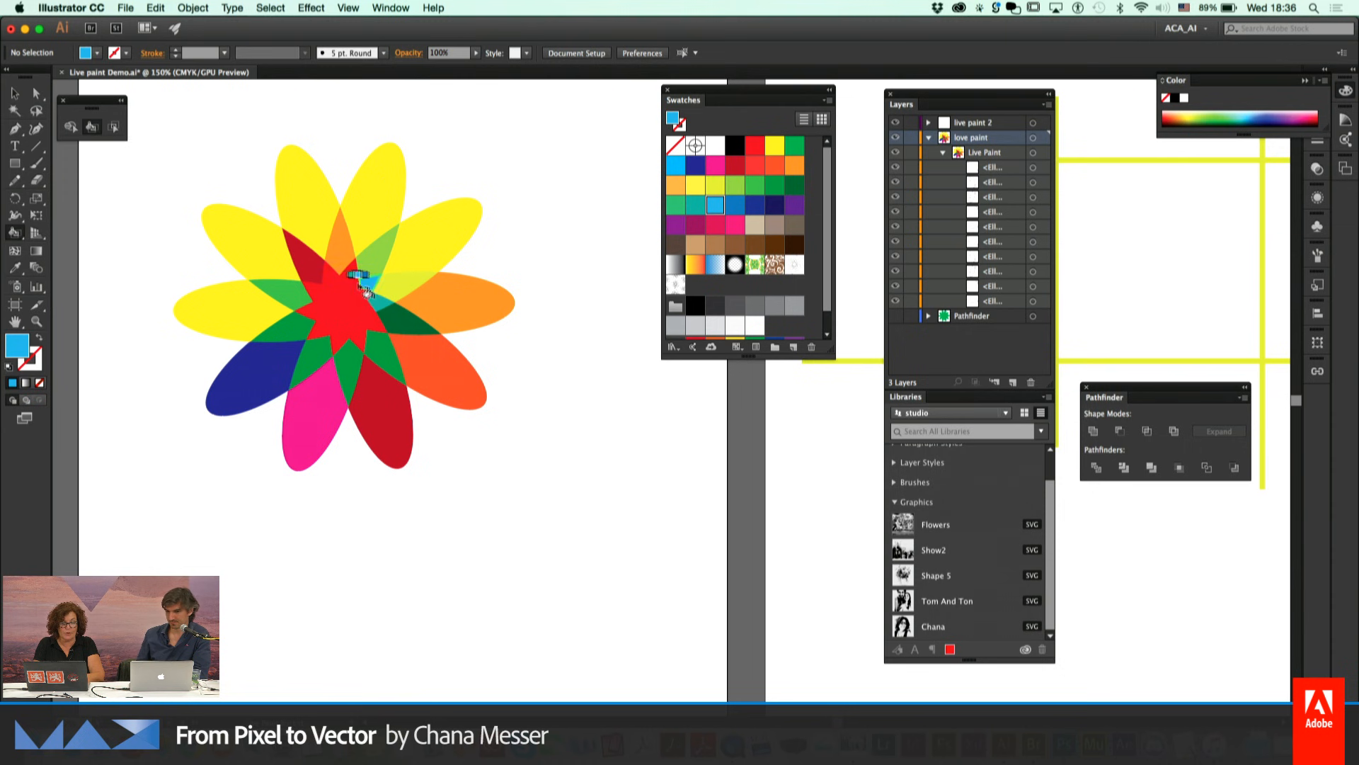
key(Right)
click(354, 282)
Fill the dark red upper-left overlap with dark blue and the inner area left of the flower's center with purple
key(Right)
click(304, 259)
key(Right)
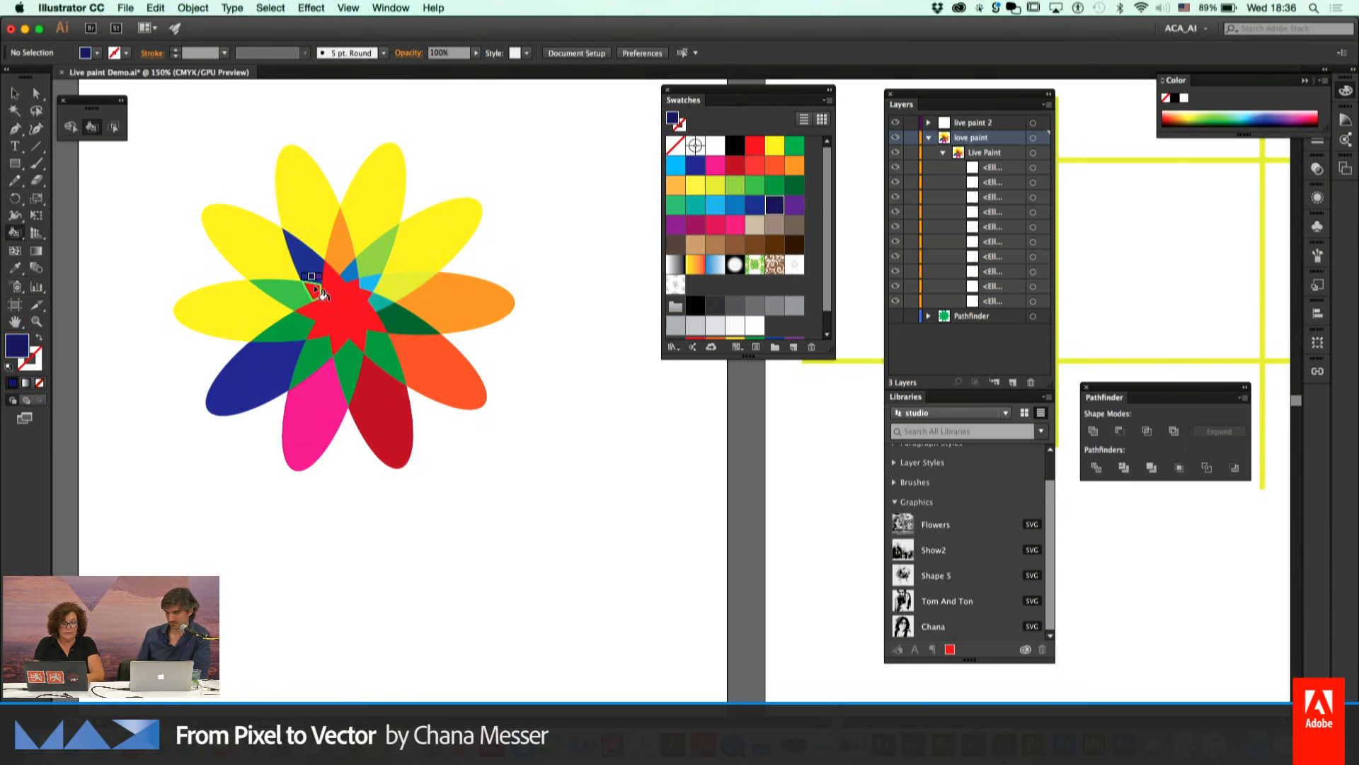
key(Right)
click(314, 313)
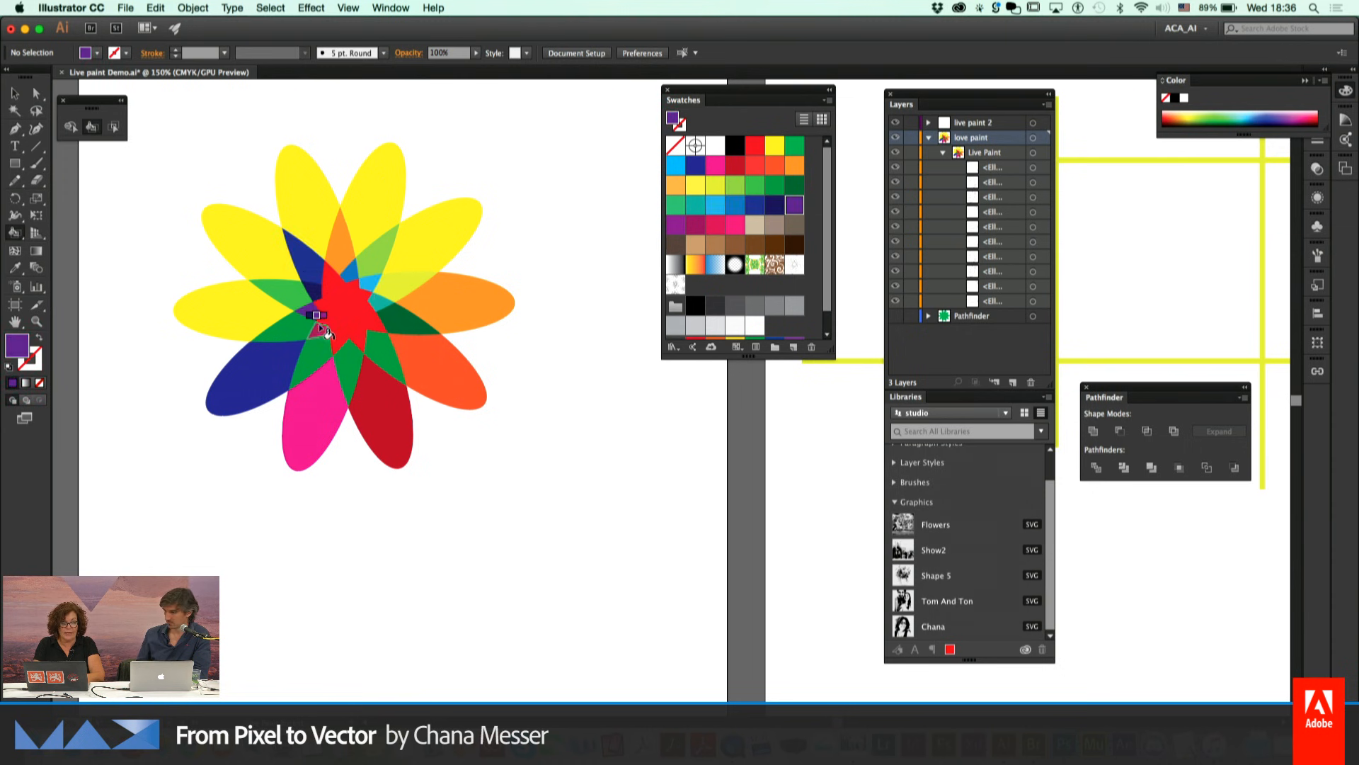
Select the whole Live Paint flower, expand it into a regular group of paths, and deselect it
click(18, 93)
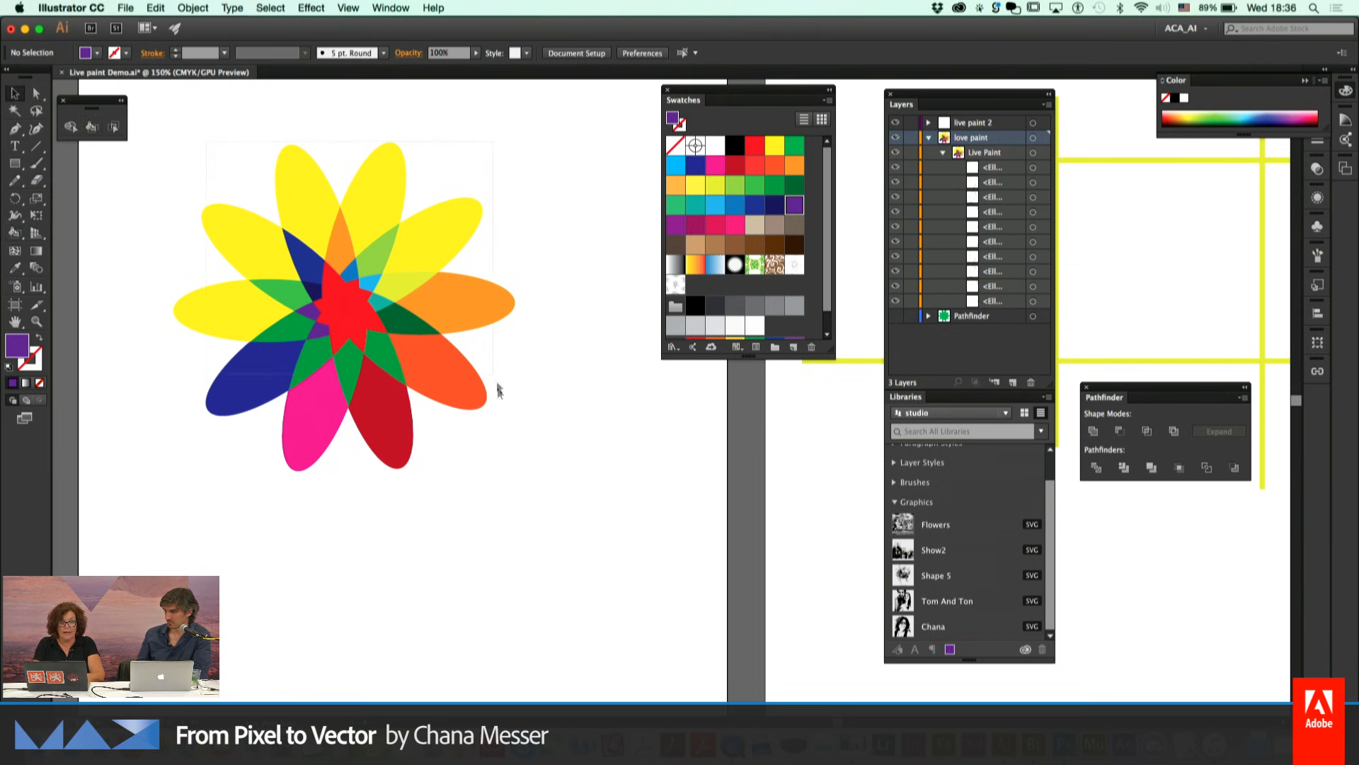
drag(542, 495, 558, 511)
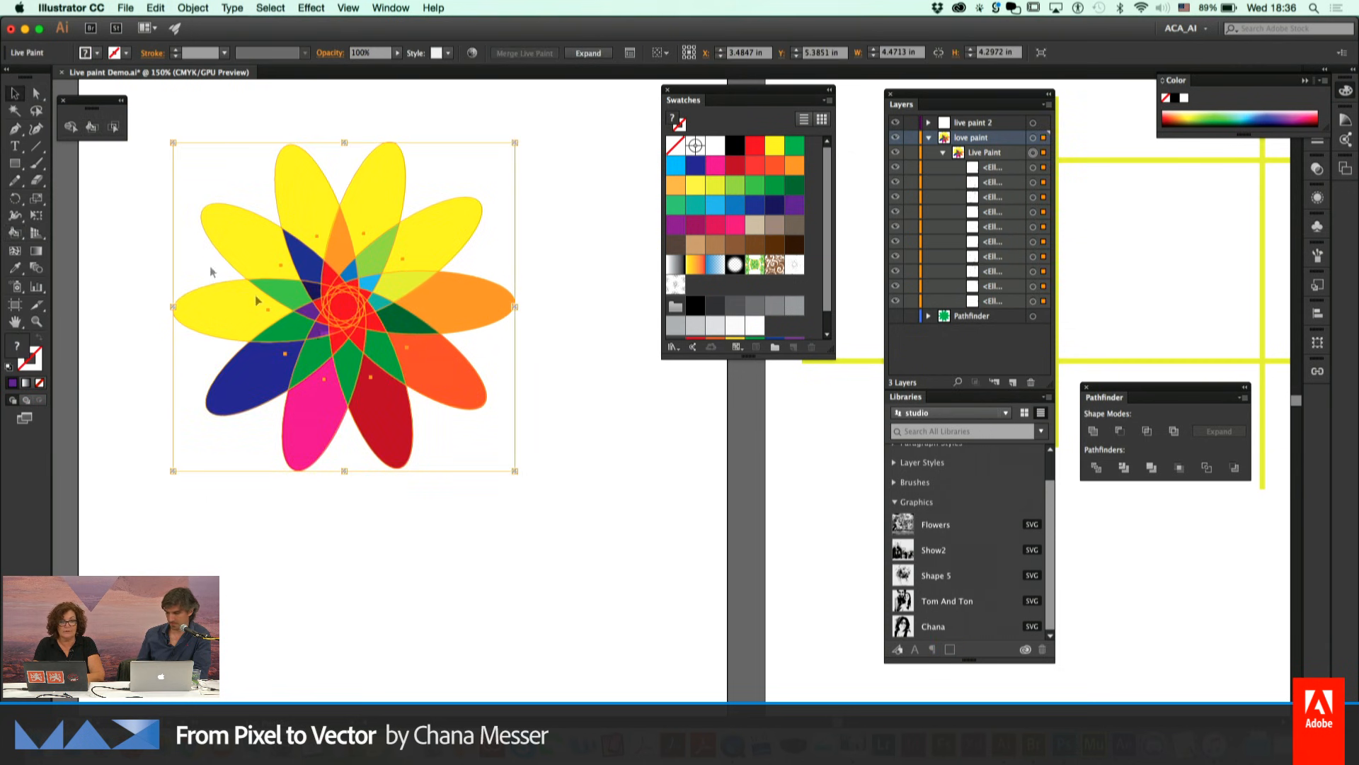
click(133, 177)
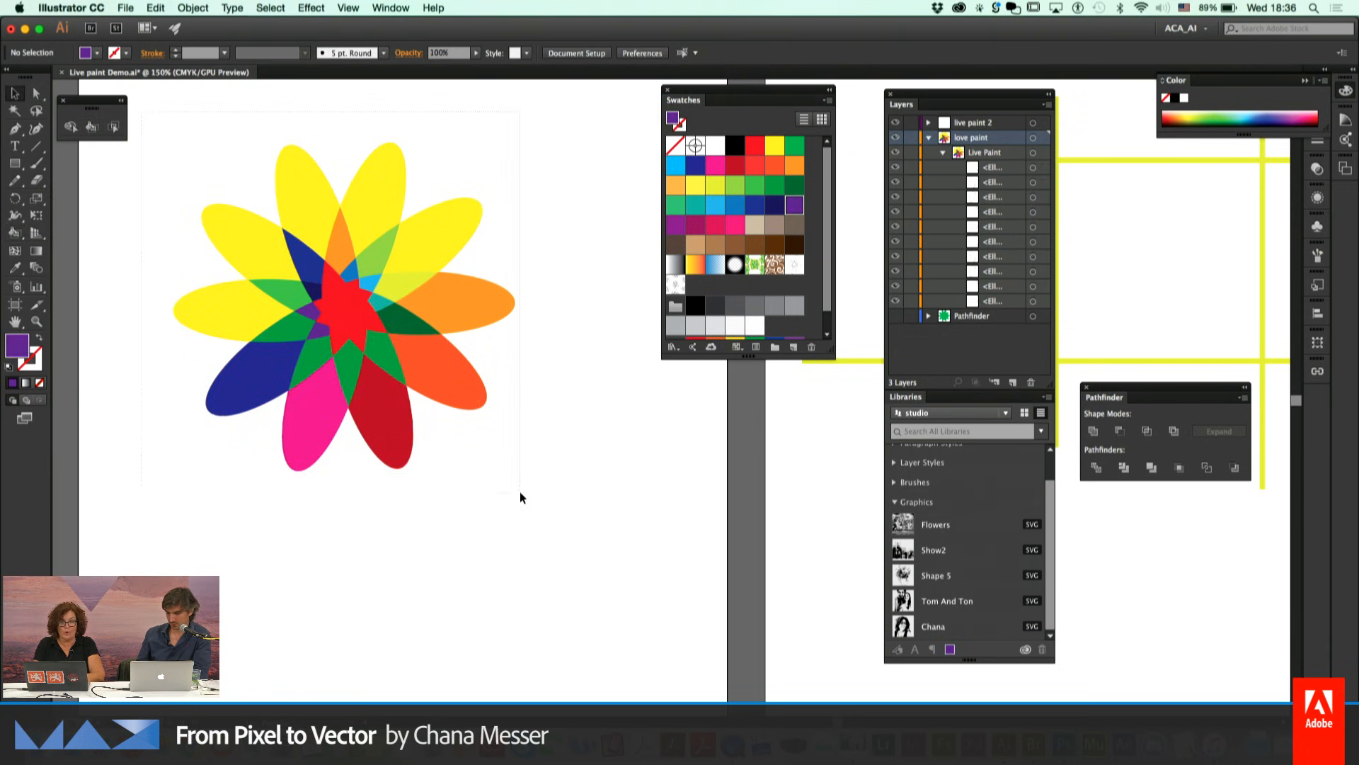
key(super+a)
click(585, 53)
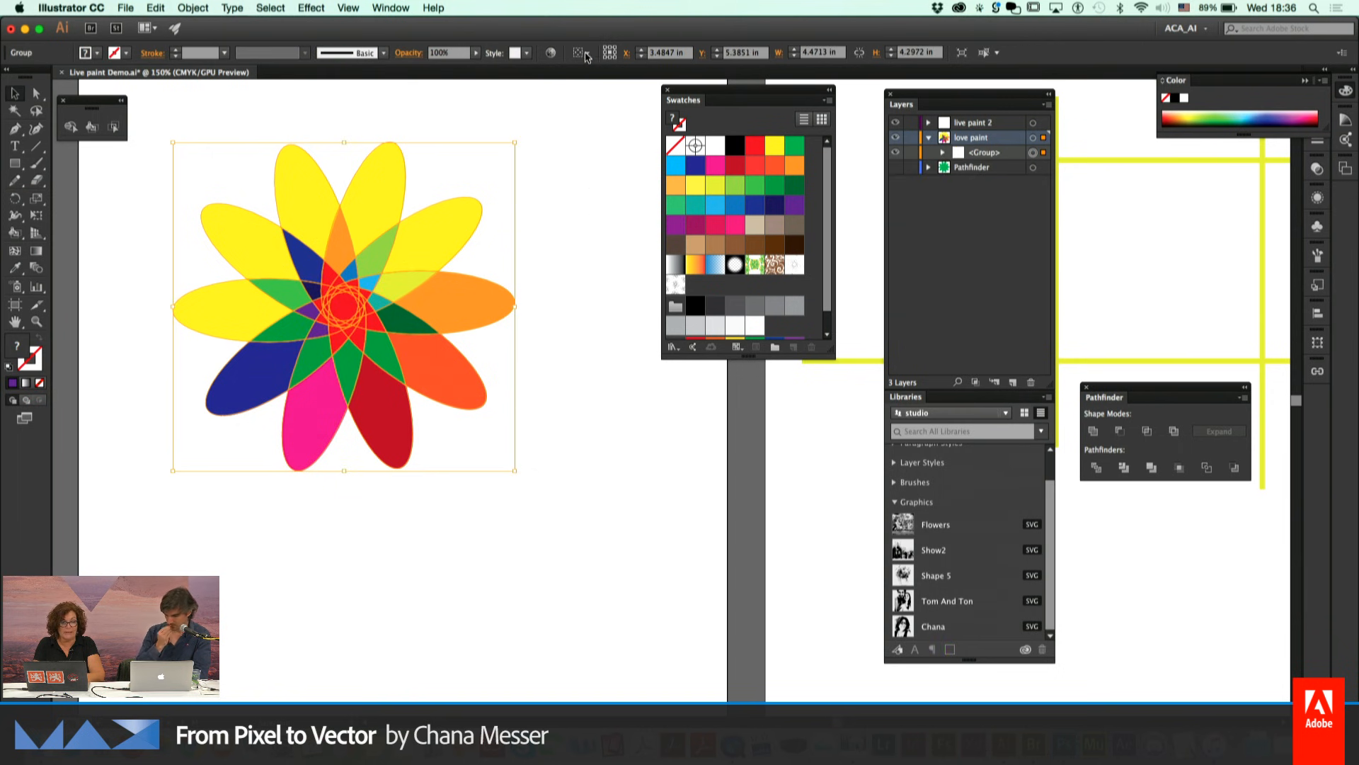
click(562, 338)
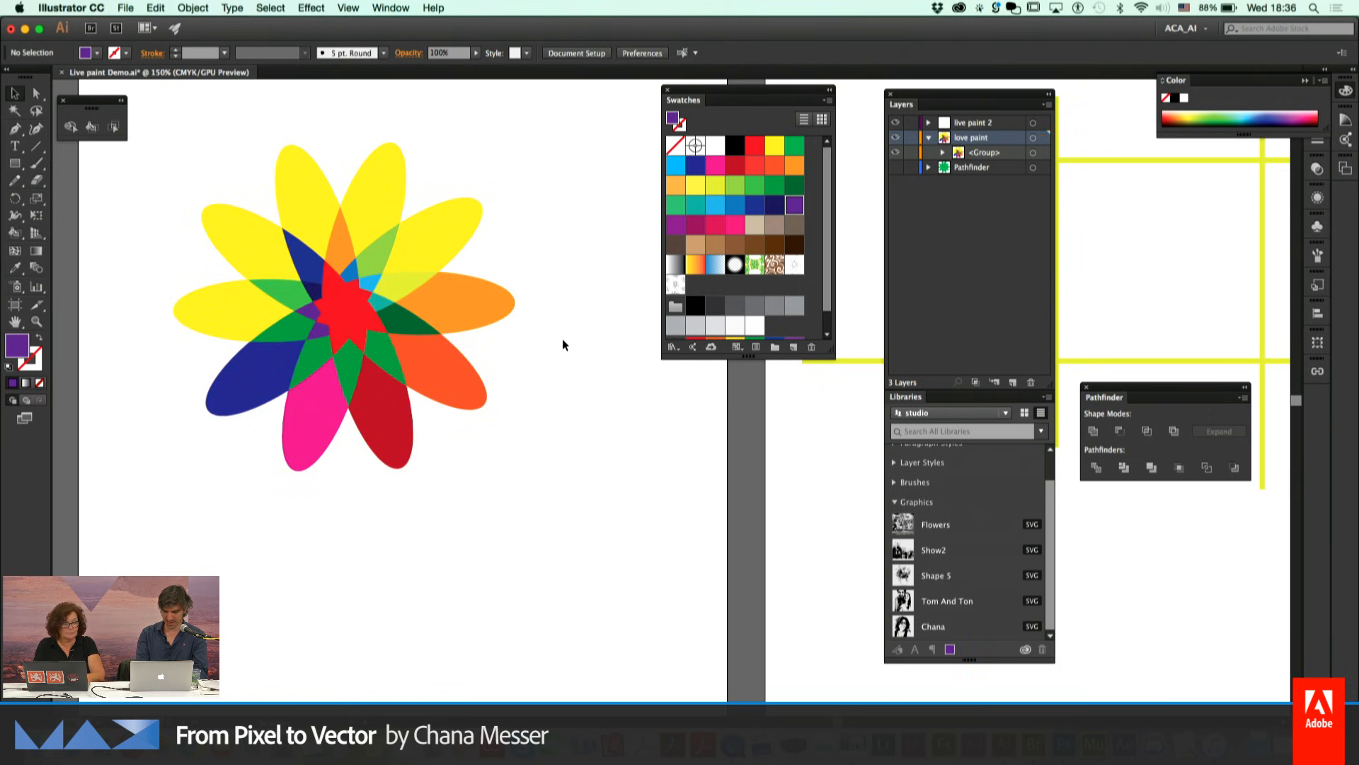
Move the Swatches panel closer to the flower and cycle the Live Paint Bucket's color from magenta through the rows to dark magenta
drag(684, 90, 596, 63)
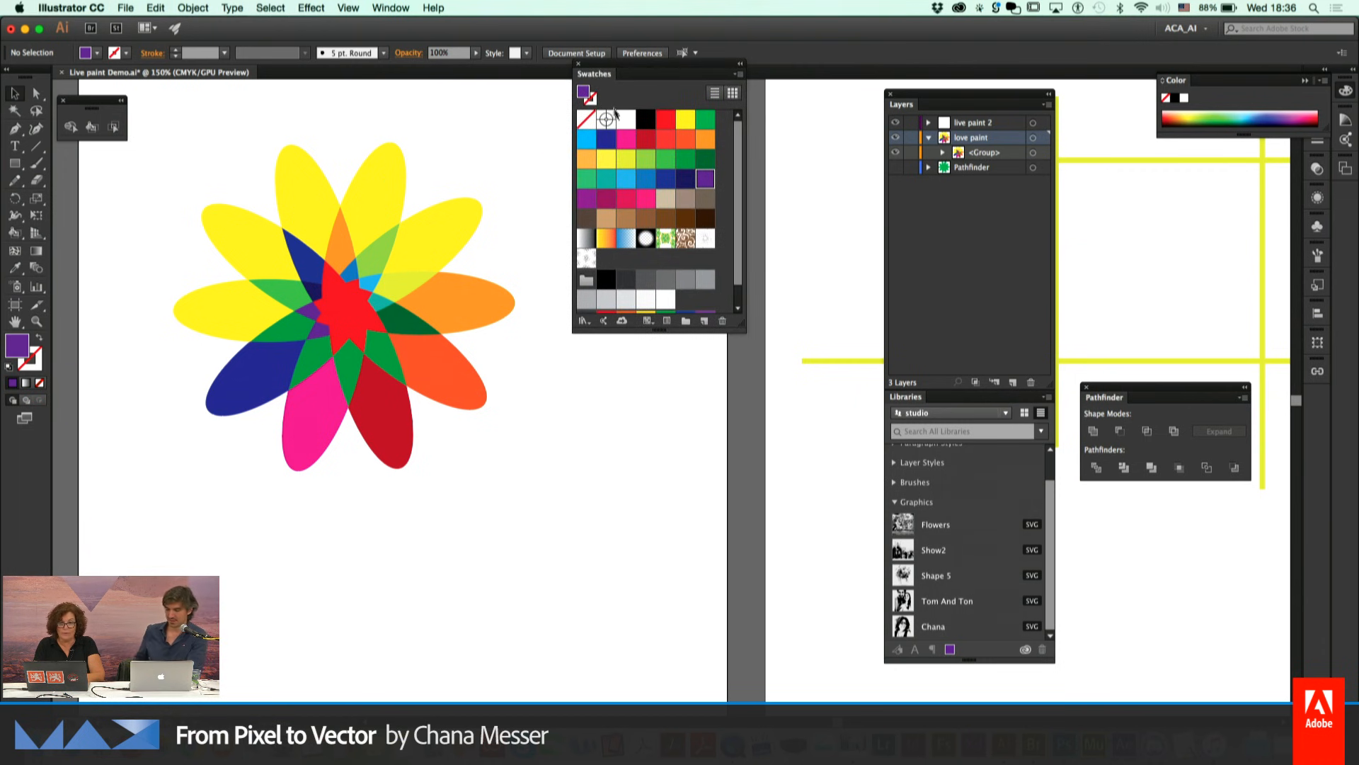
click(626, 139)
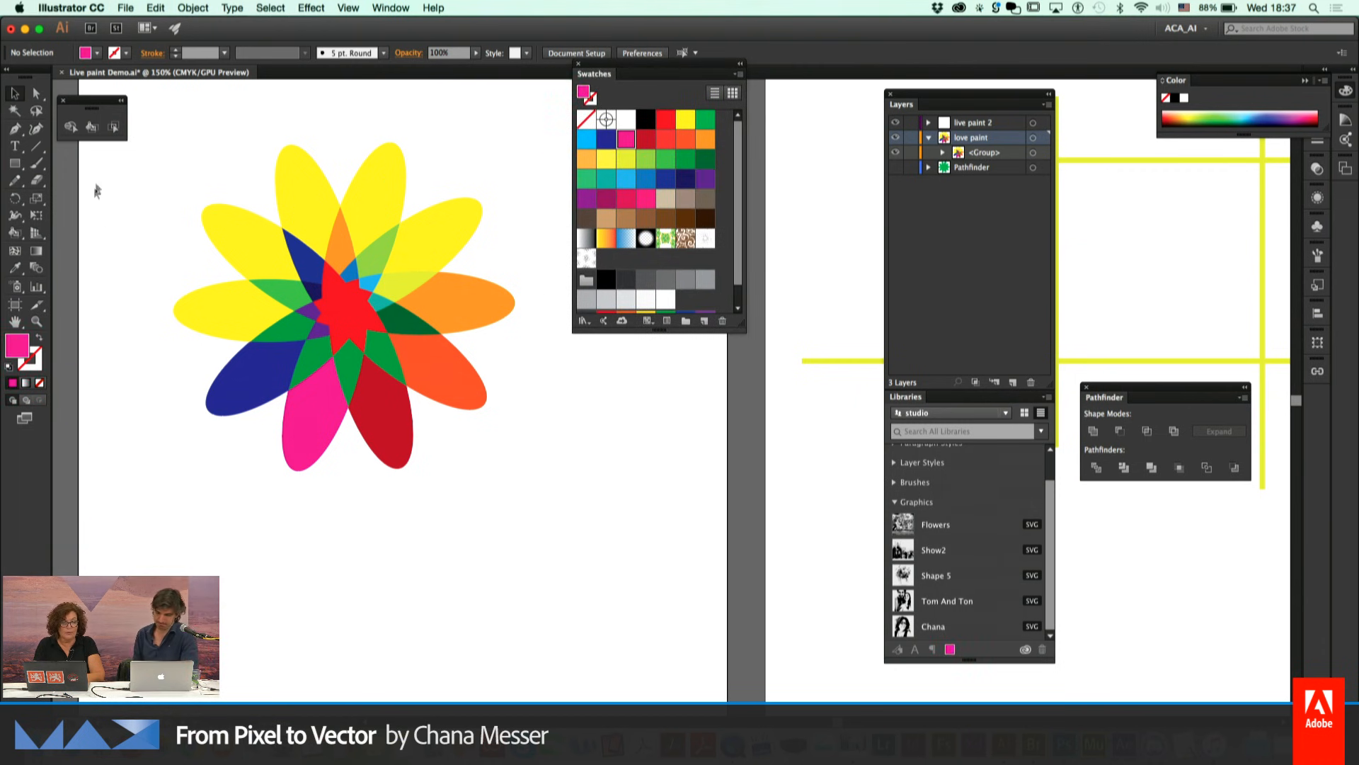
key(k)
key(Right)
key(Right)
key(Right)
key(Right)
key(Right)
key(Right)
key(Right)
key(Right)
key(Right)
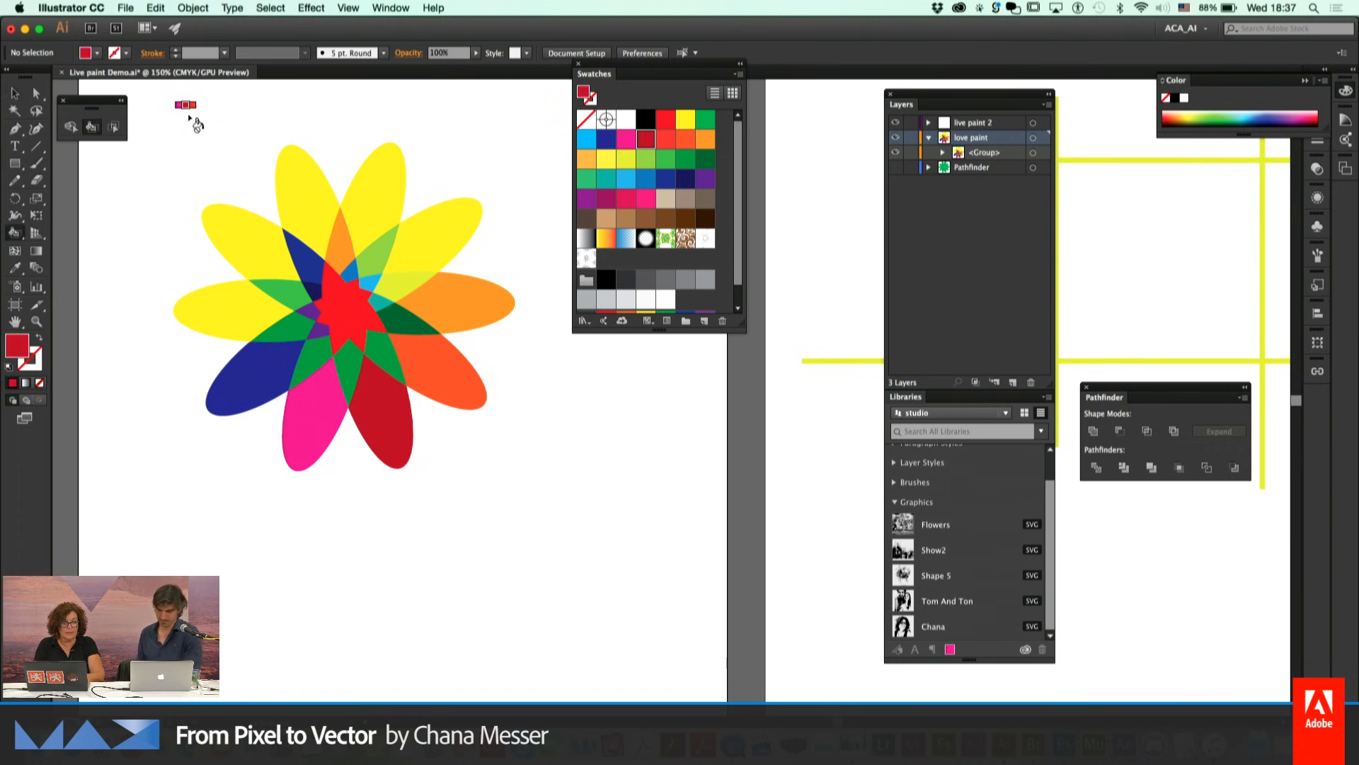
key(Right)
key(Right)
key(Right)
key(Right)
key(Right)
key(Right)
key(Right)
key(Right)
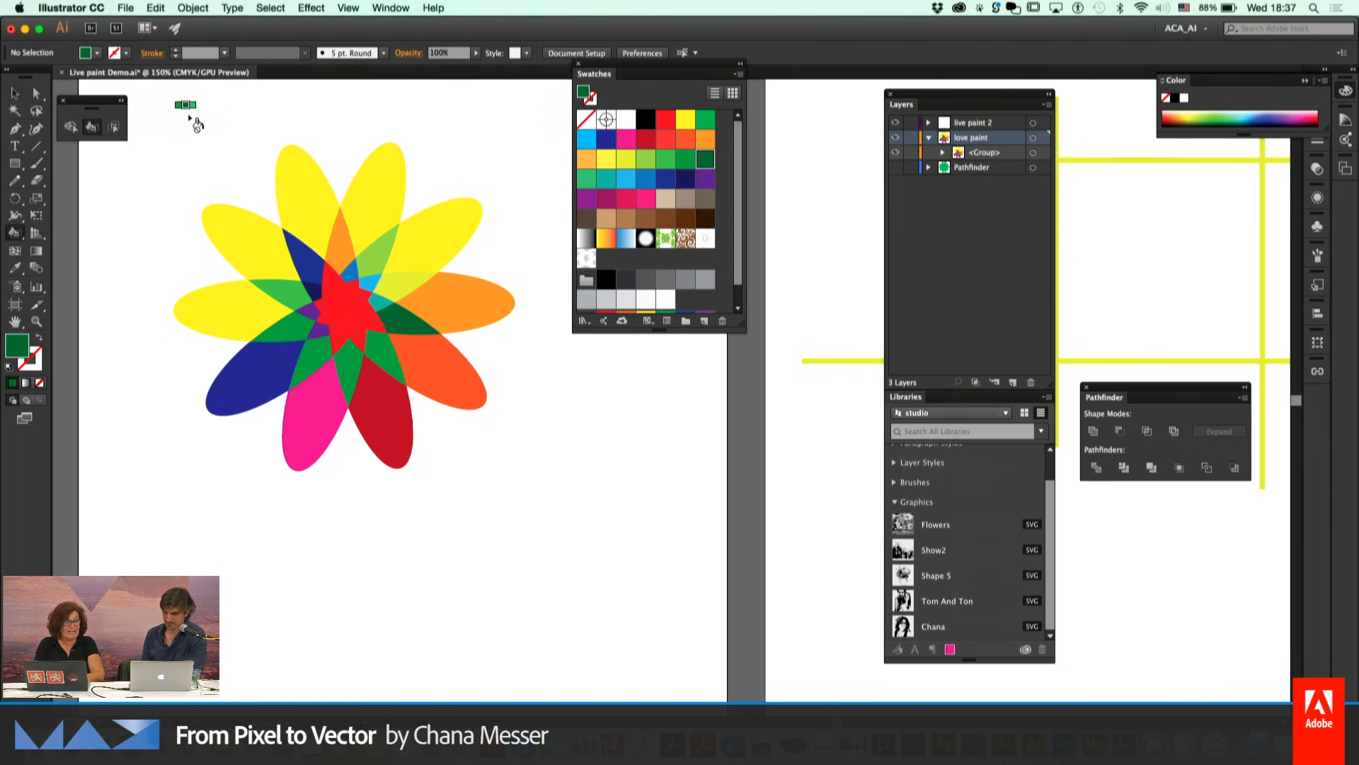
key(Right)
key(Right)
key(Right)
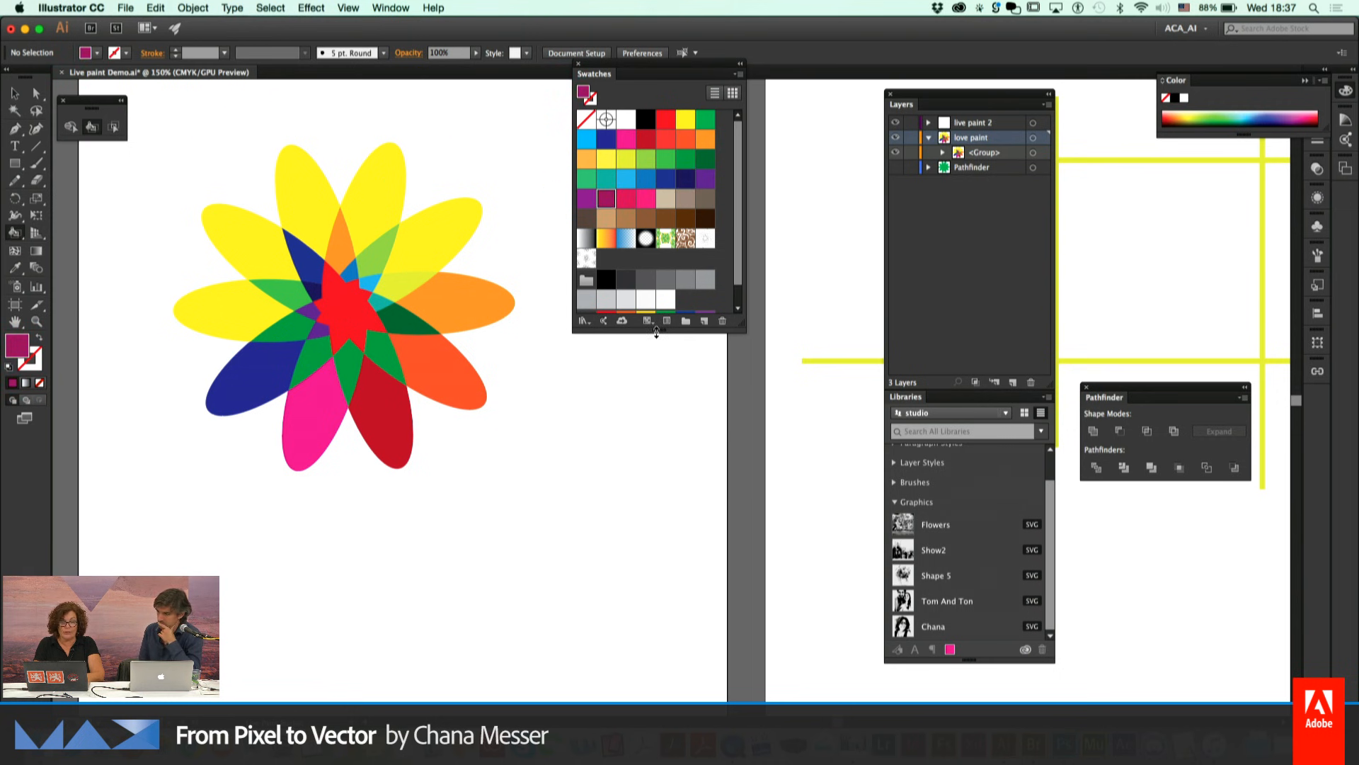
Enlarge the Swatches panel to show all colour groups, and cycle the Live Paint Bucket colour to a brown swatch with the panels temporarily hidden
drag(656, 332, 715, 581)
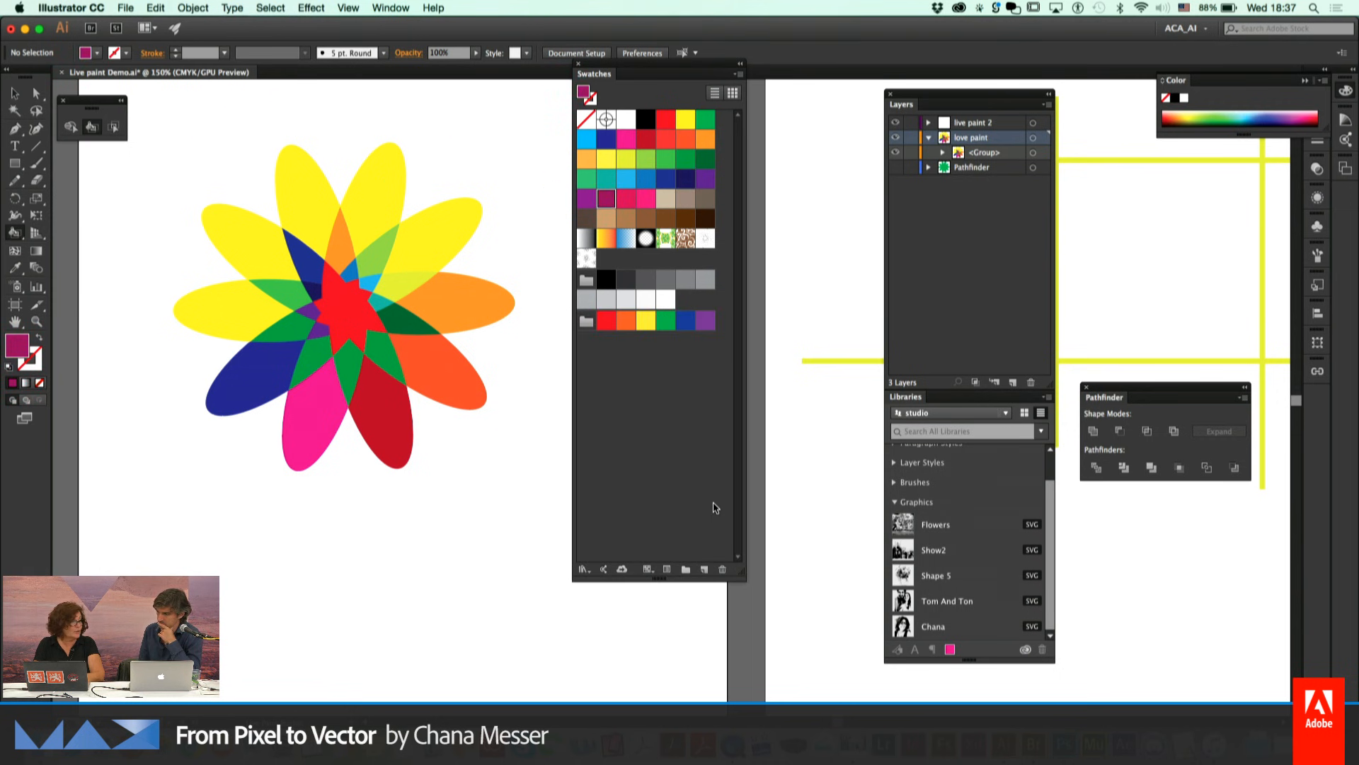
click(587, 159)
key(Tab)
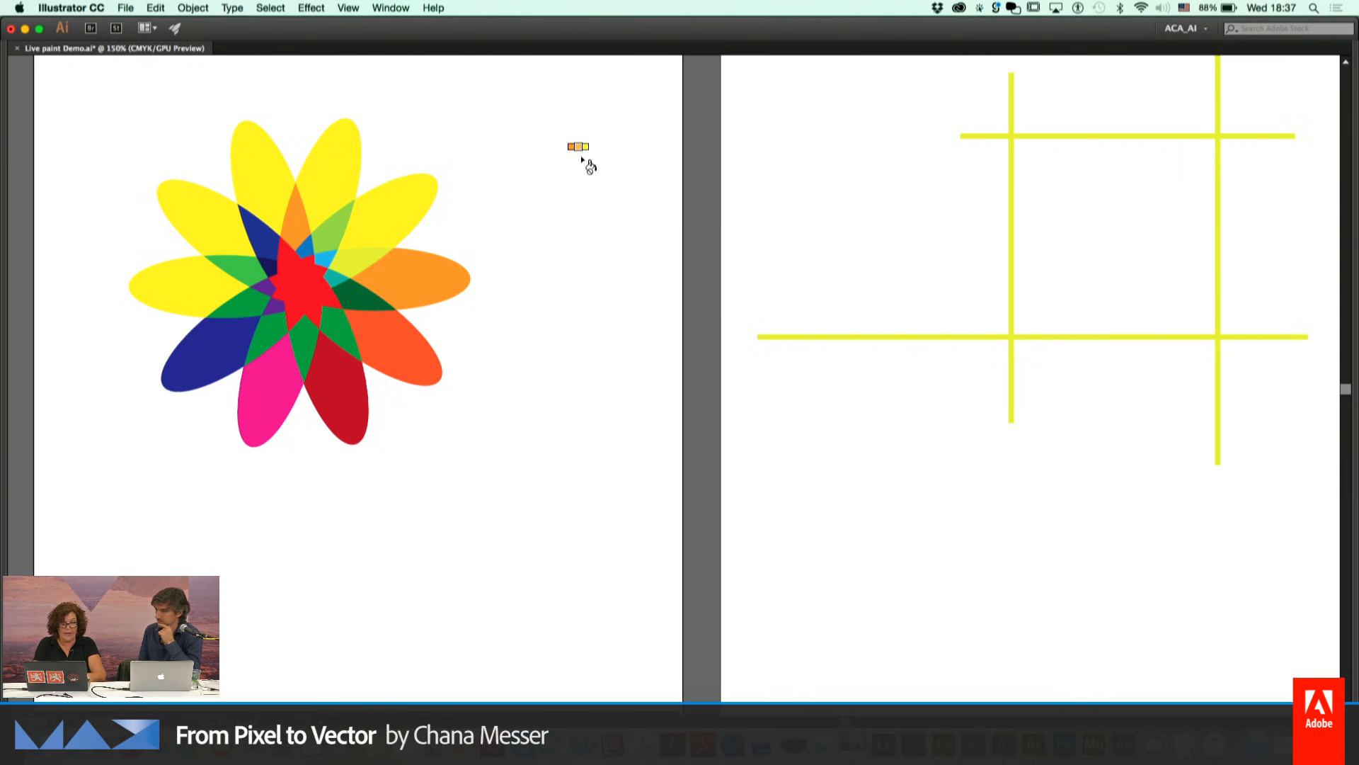
key(Right)
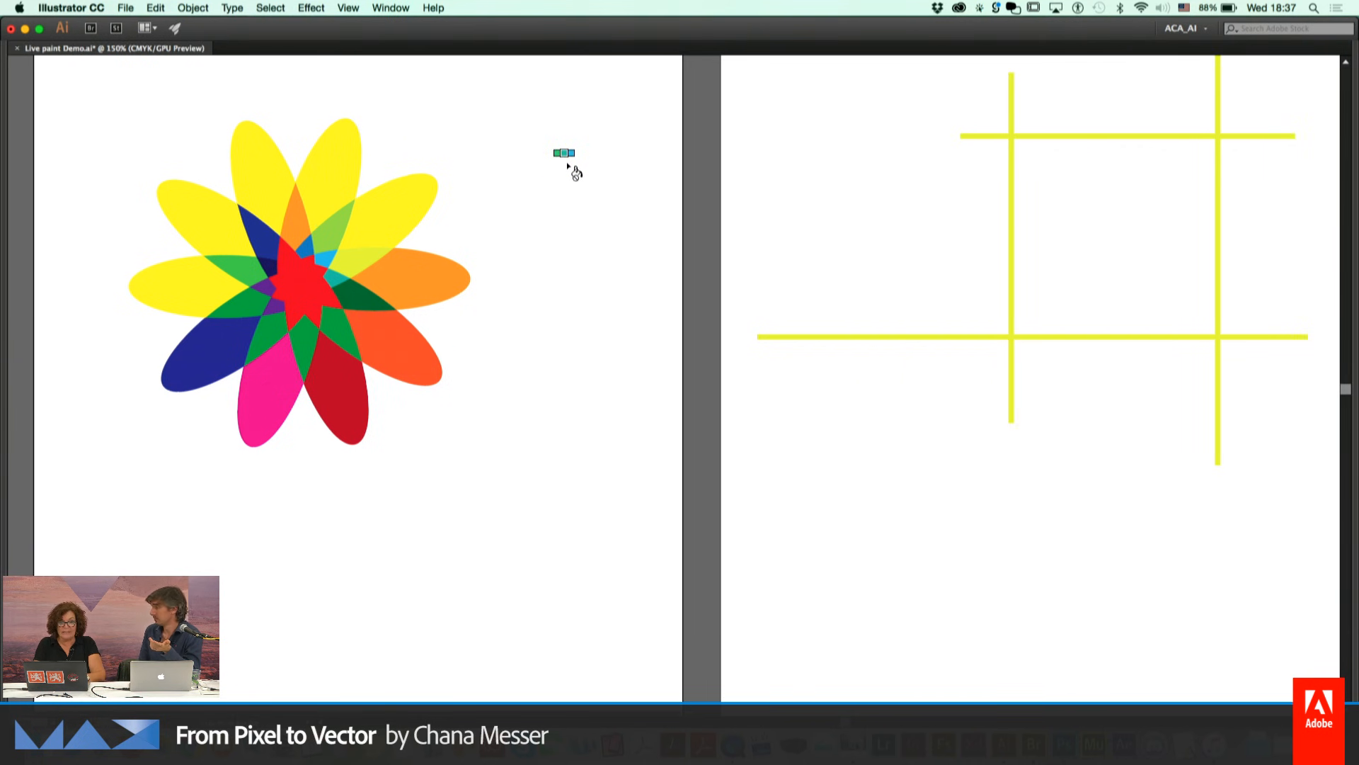
key(Right)
key(Right)
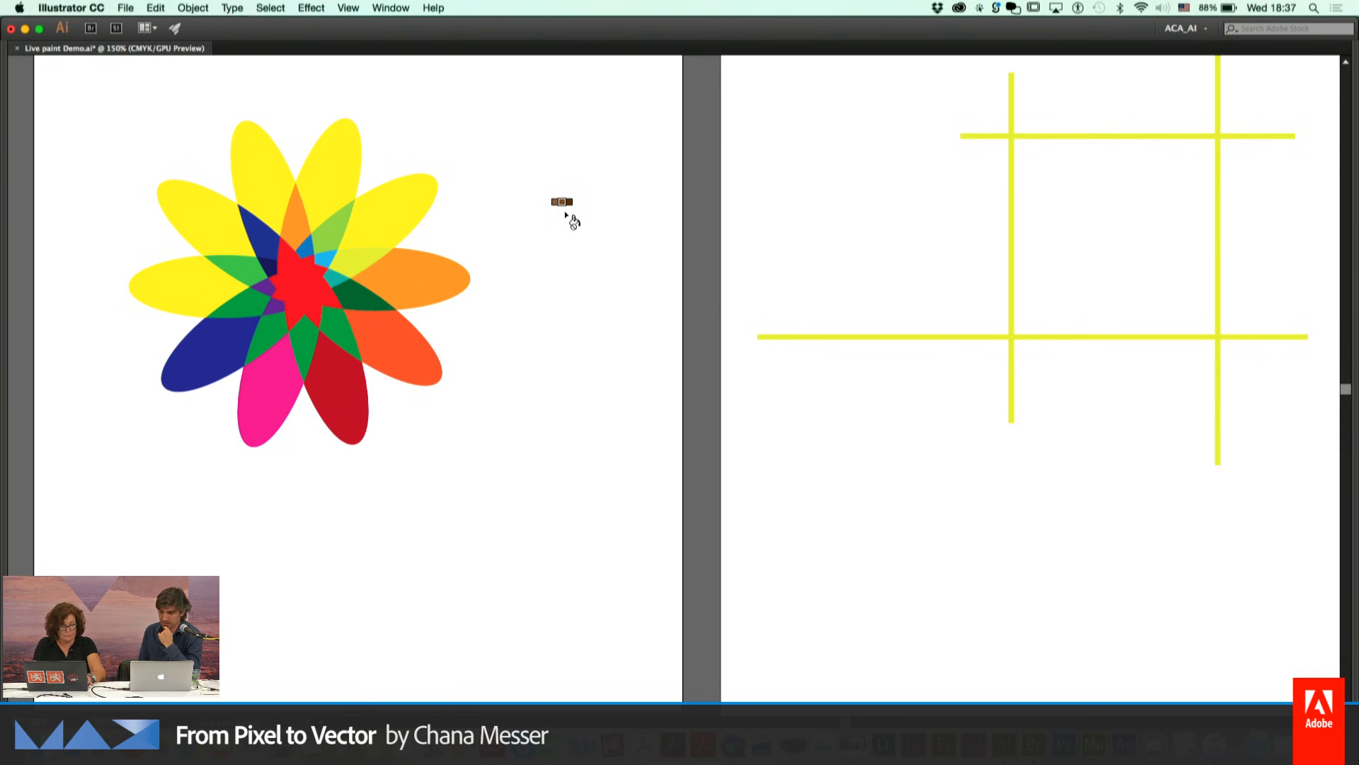
key(Tab)
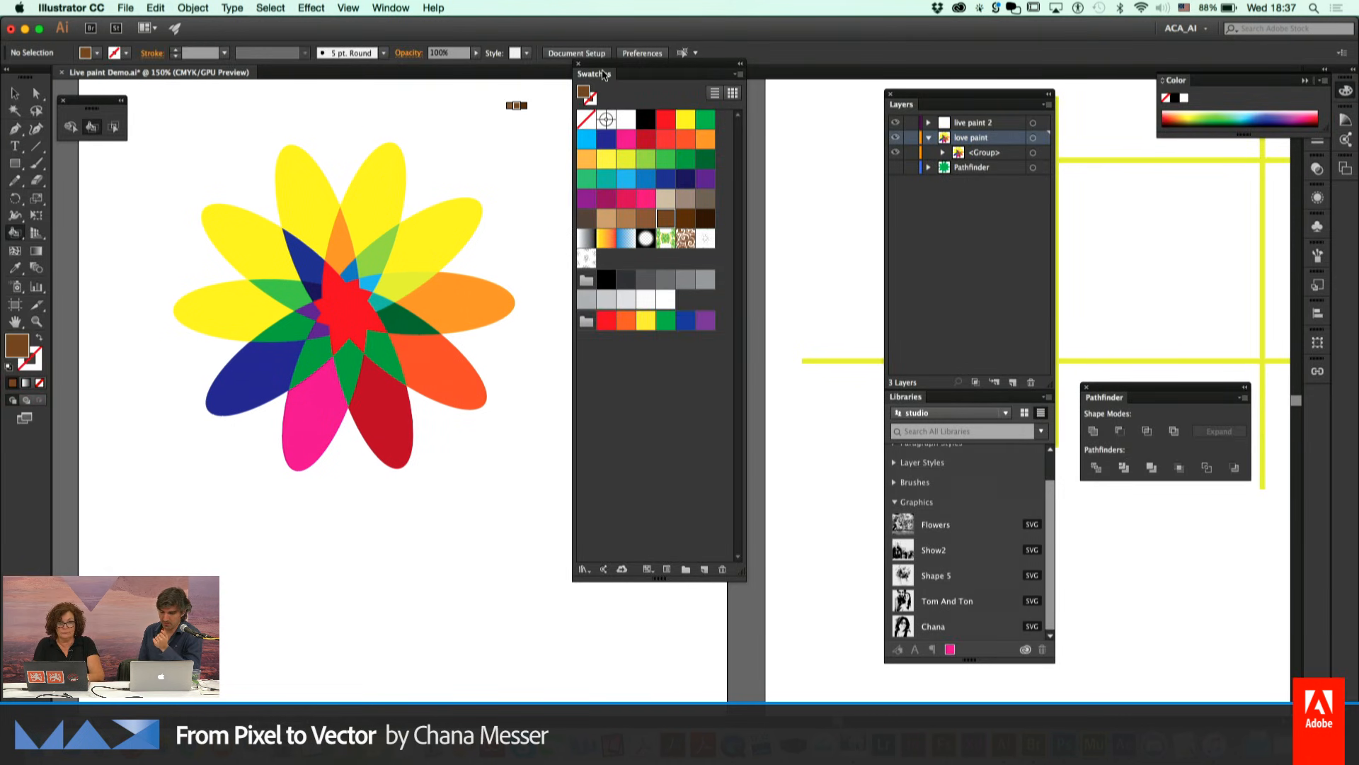
Move the Swatches and Layers panels below the flower artwork so that the artboard with the yellow lines is clear to work on
drag(604, 76, 86, 427)
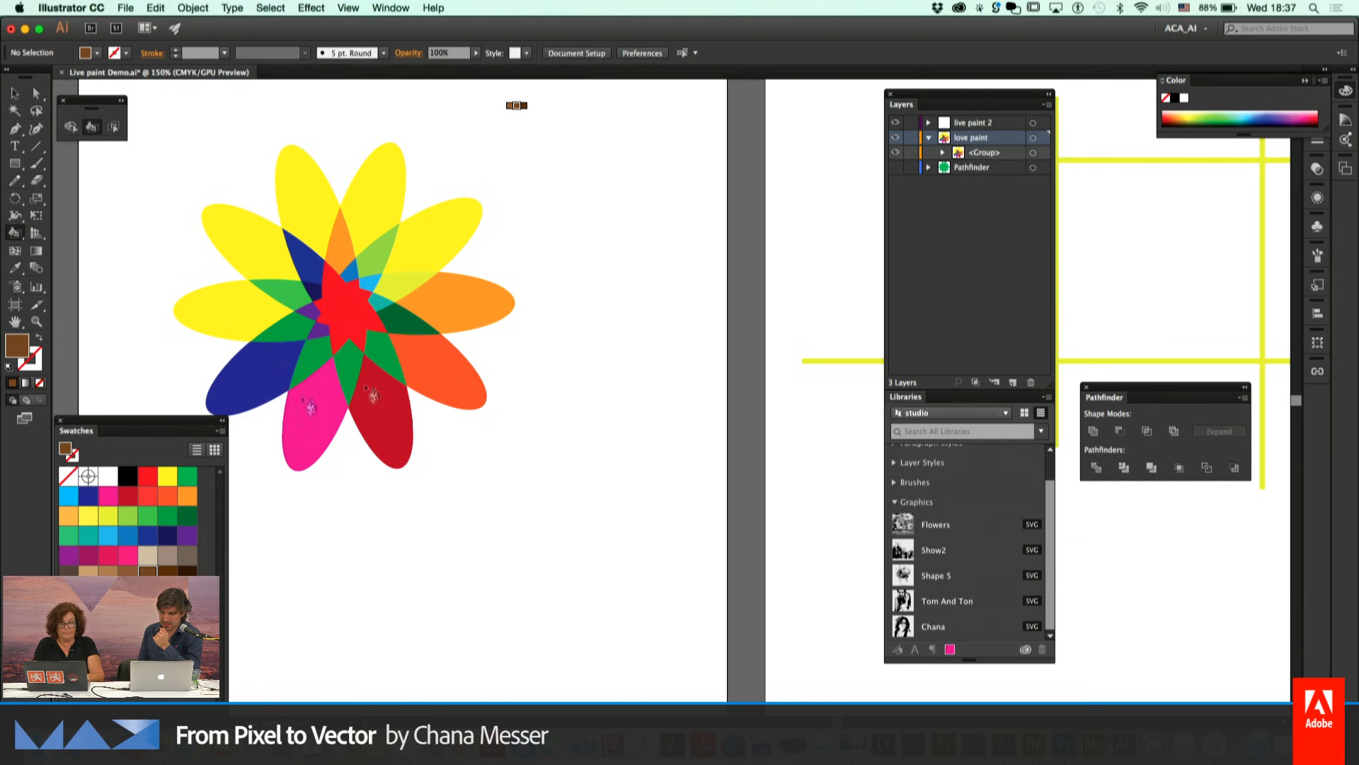
drag(906, 99, 273, 528)
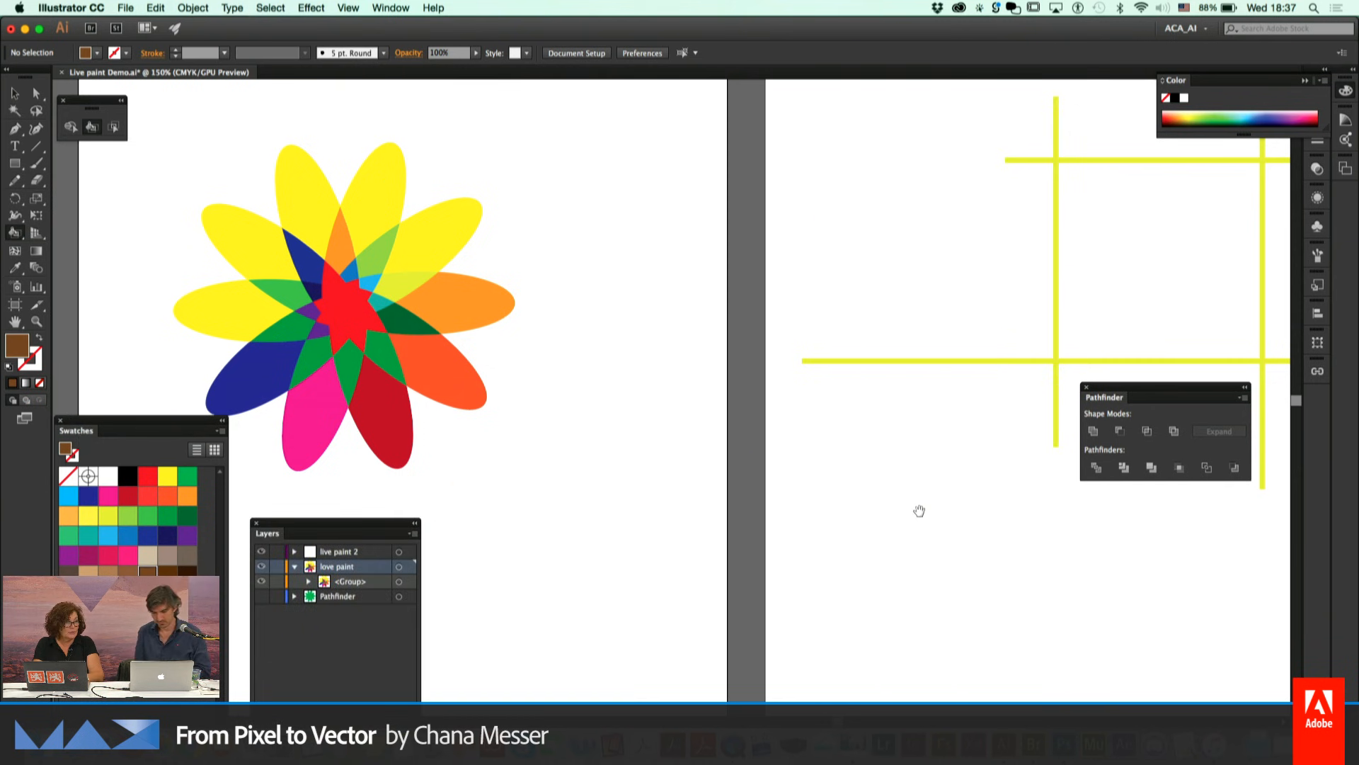
drag(919, 510, 483, 547)
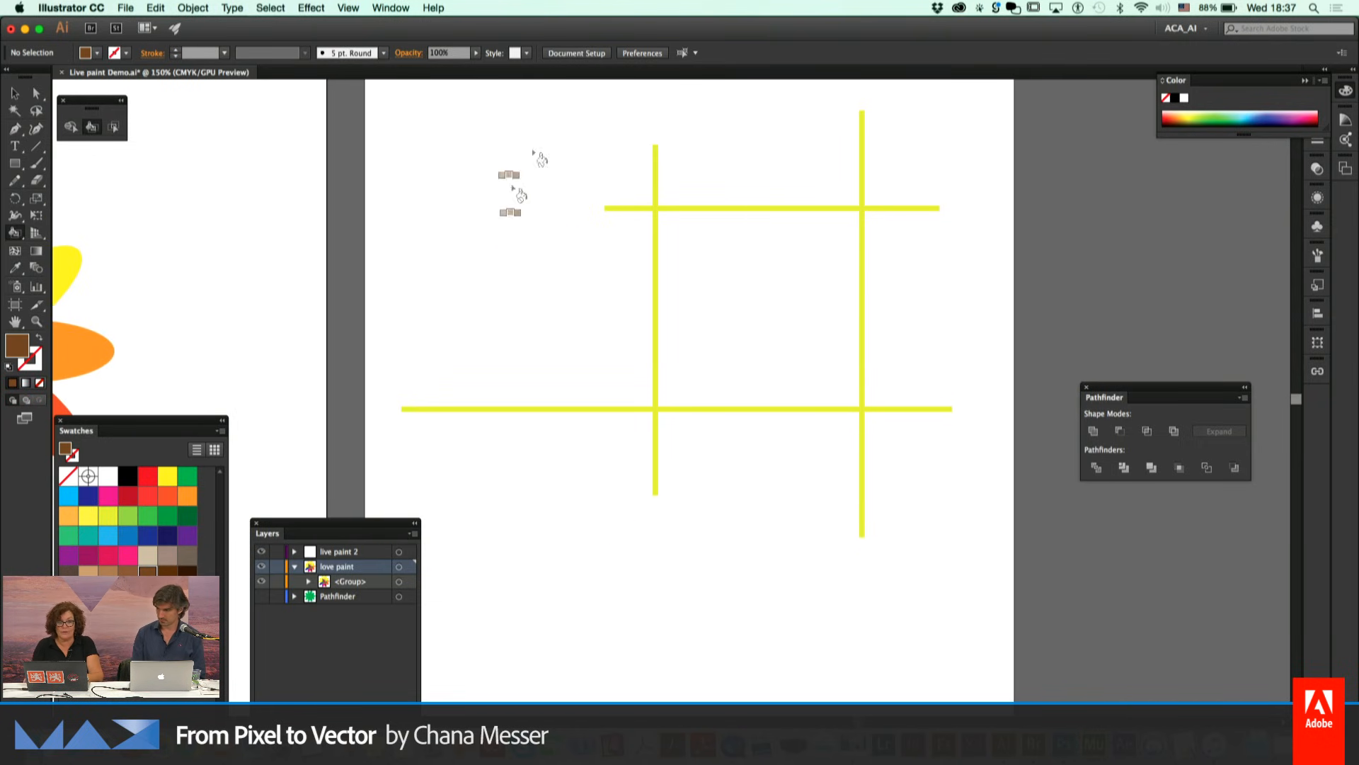
Select the four crossing yellow lines and make them into a Live Paint group
key(v)
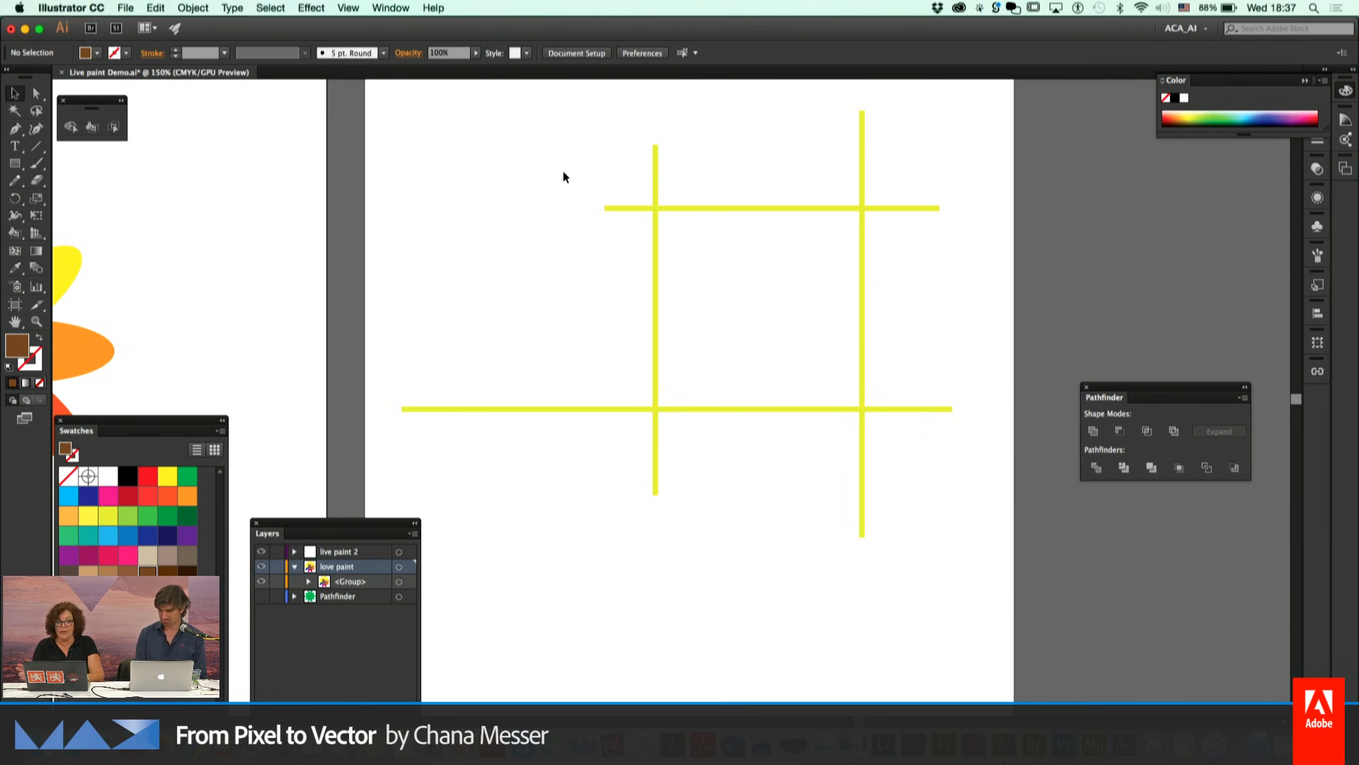
drag(543, 144, 904, 501)
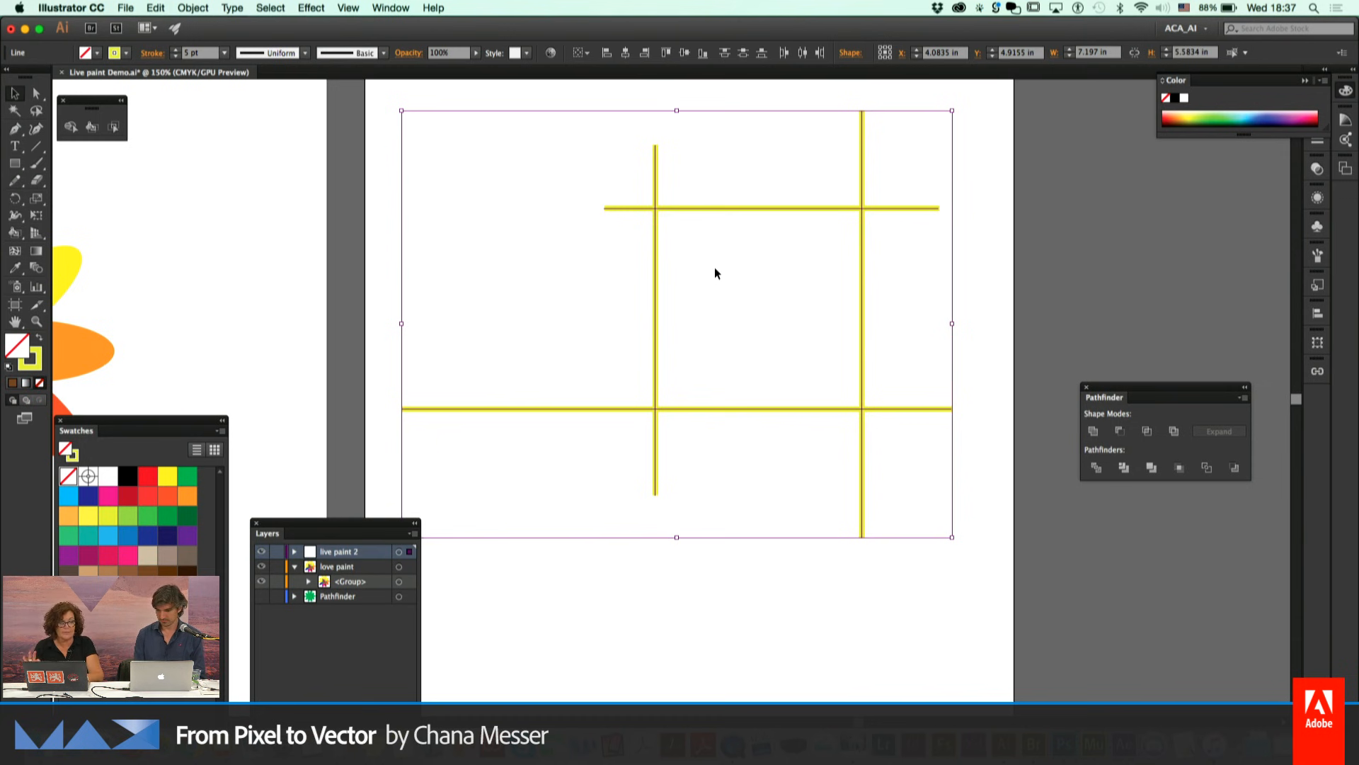
click(193, 7)
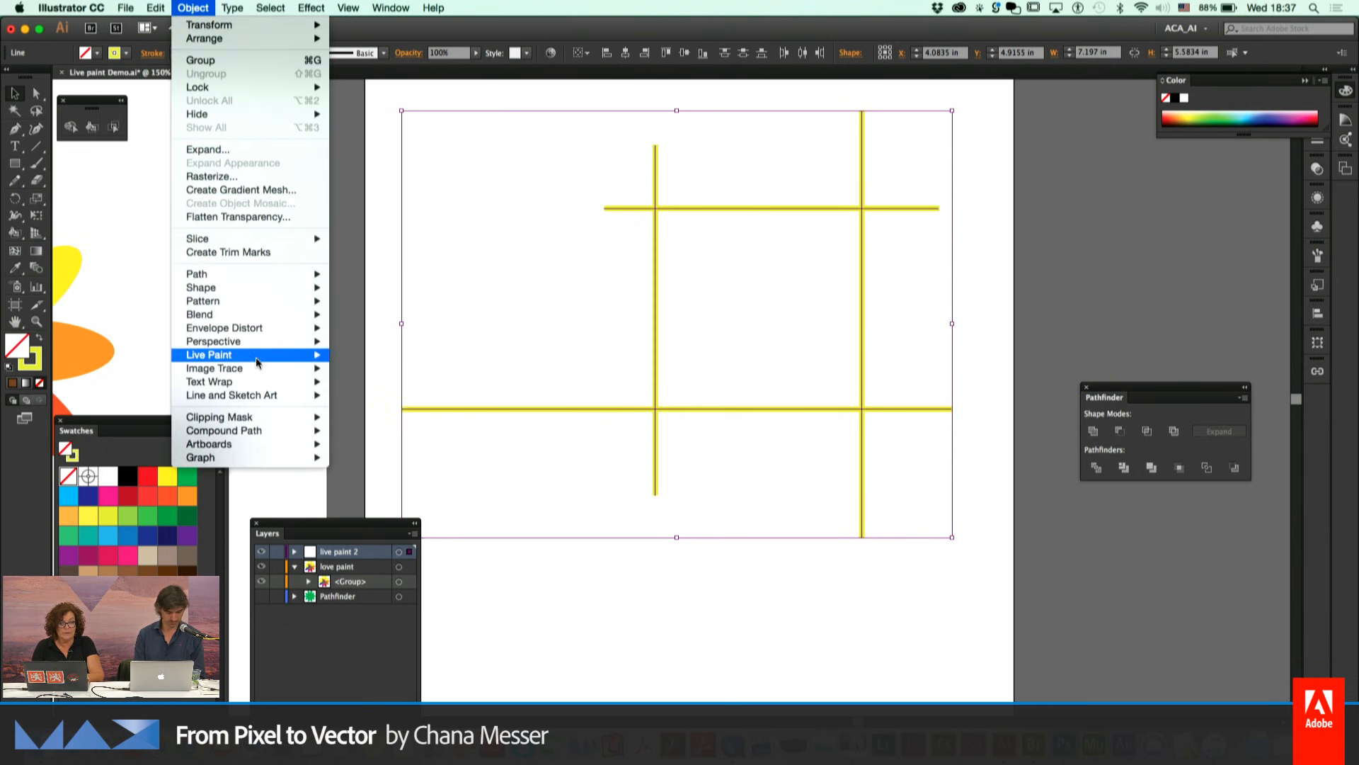
mouse_move(258, 354)
click(385, 354)
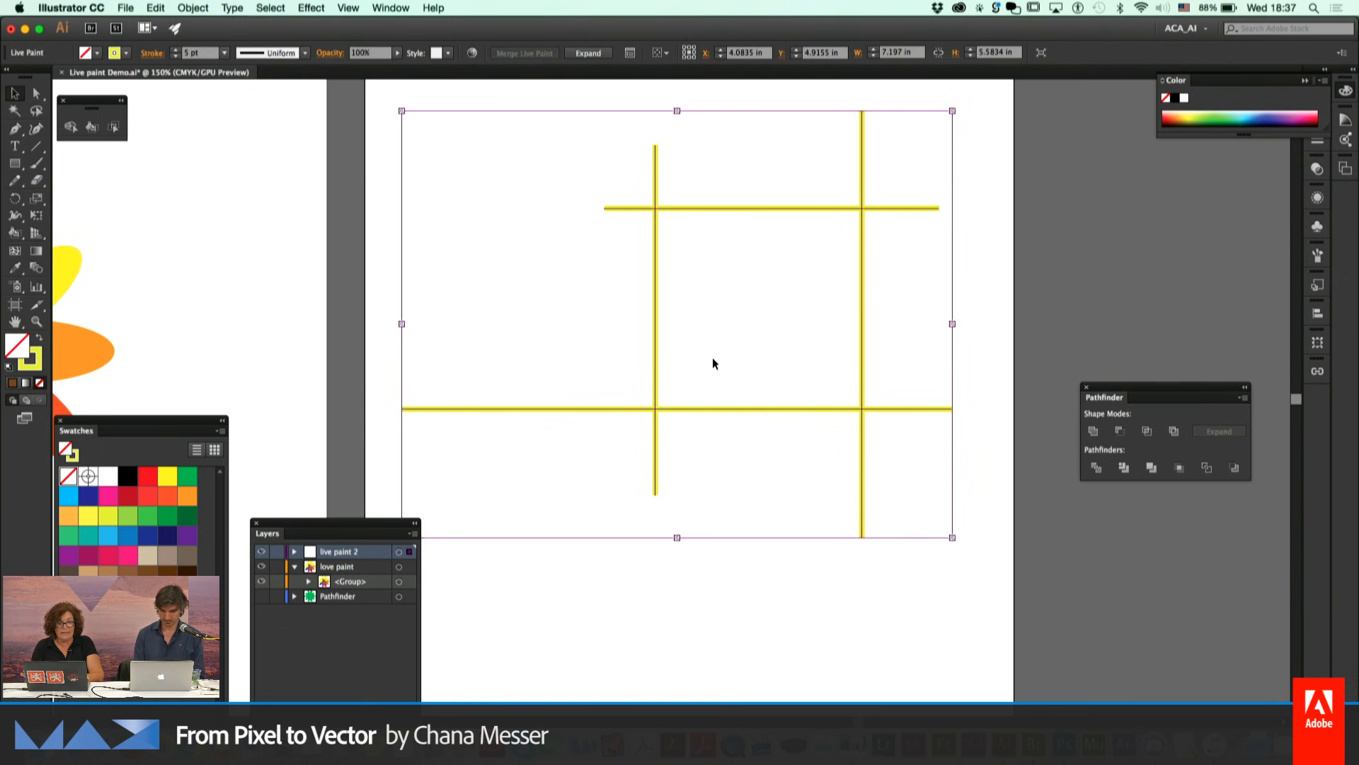
Fill the central square enclosed by the yellow lines with the dark red swatch, keeping the current Live Paint Bucket options
double_click(88, 128)
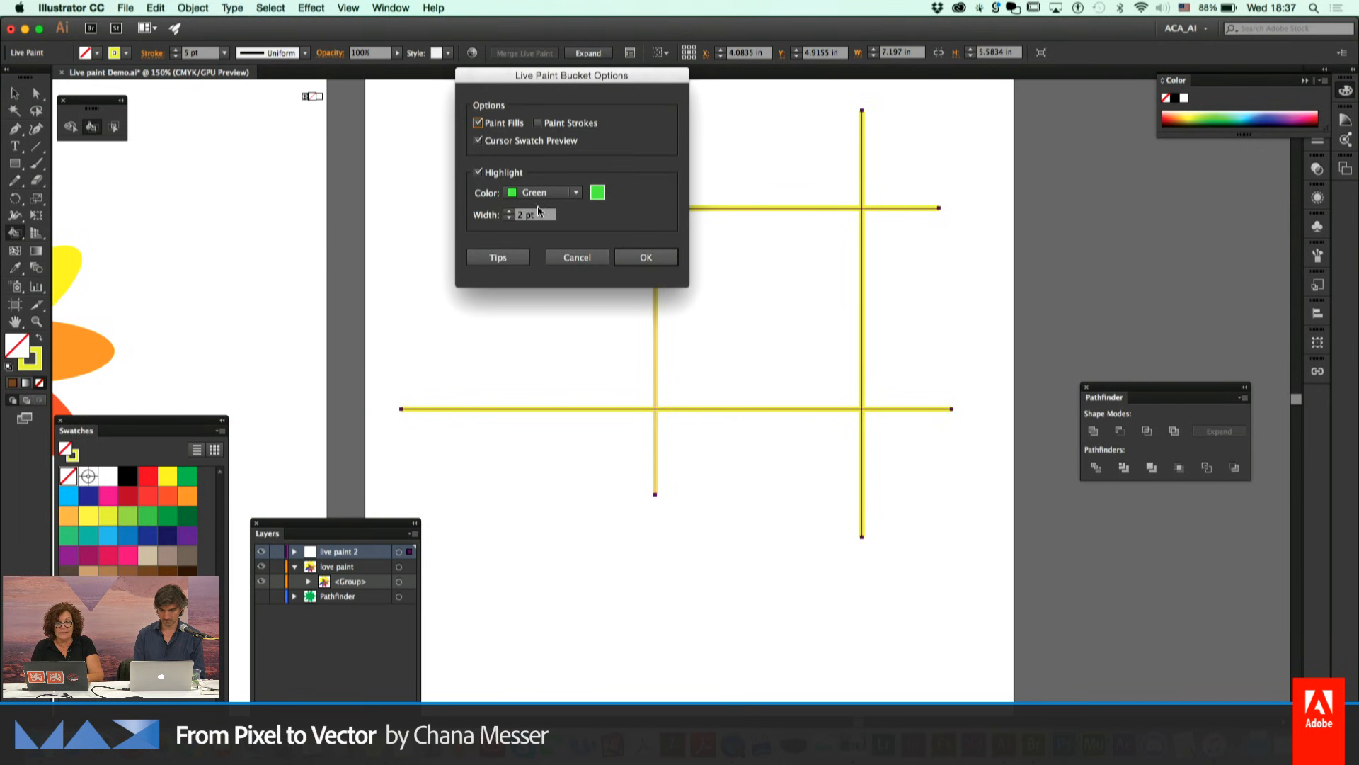
click(628, 255)
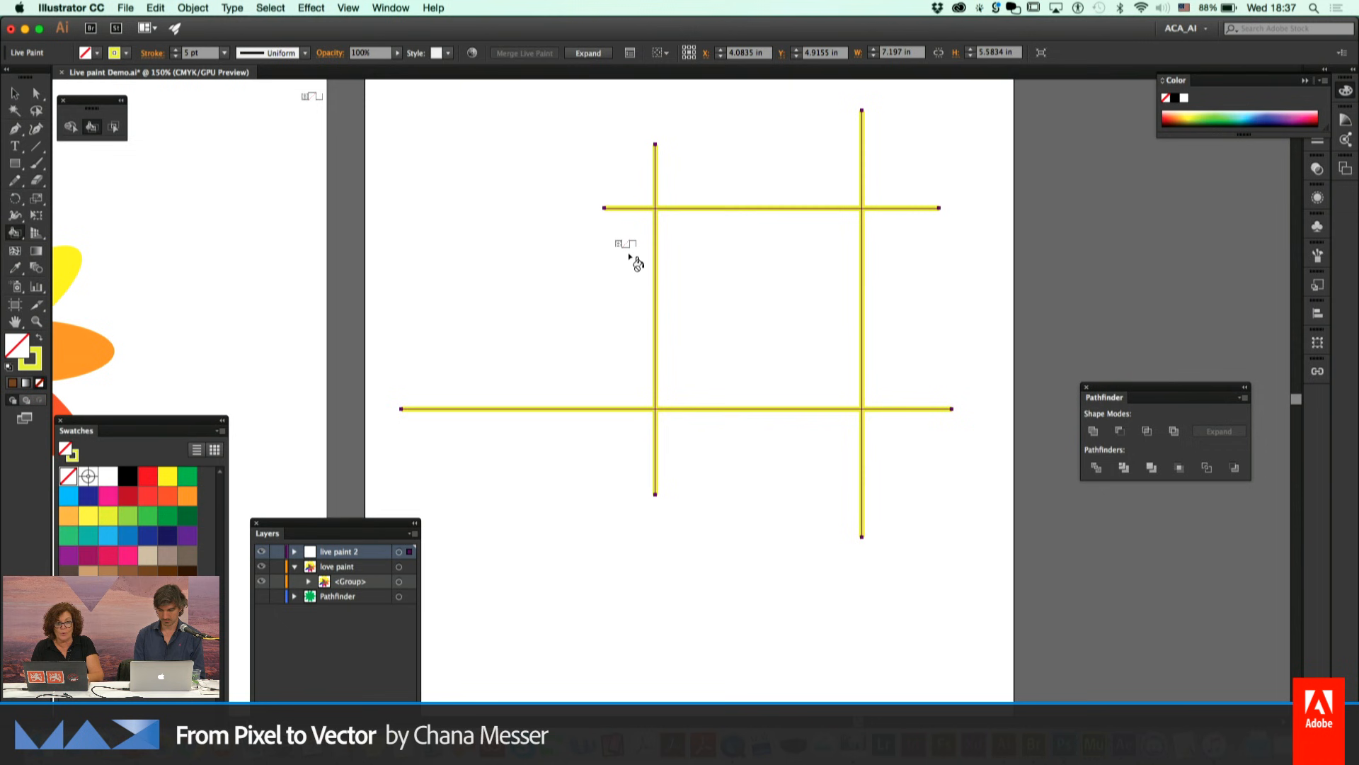
click(129, 498)
click(750, 340)
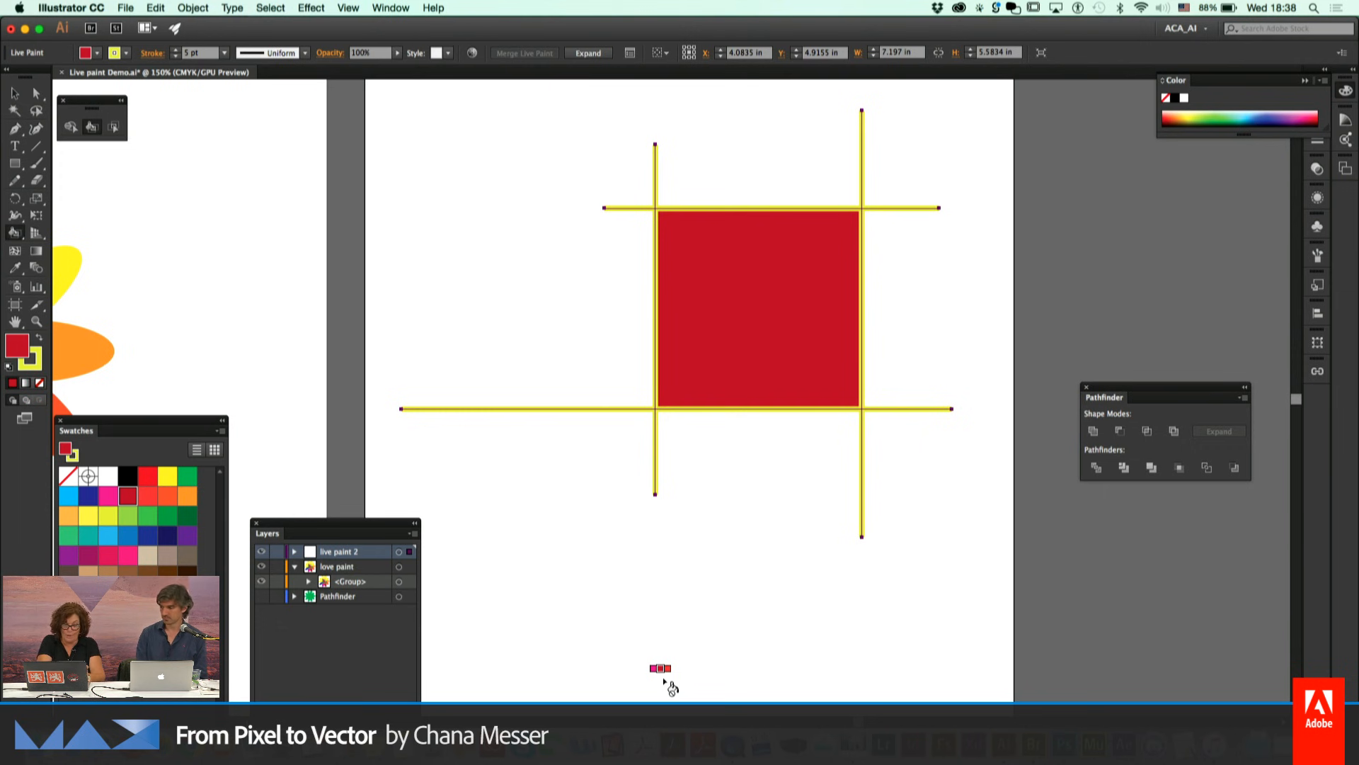
Examine the Live Paint group's paths in Outline view with nothing selected, and return to the preview
key(super+y)
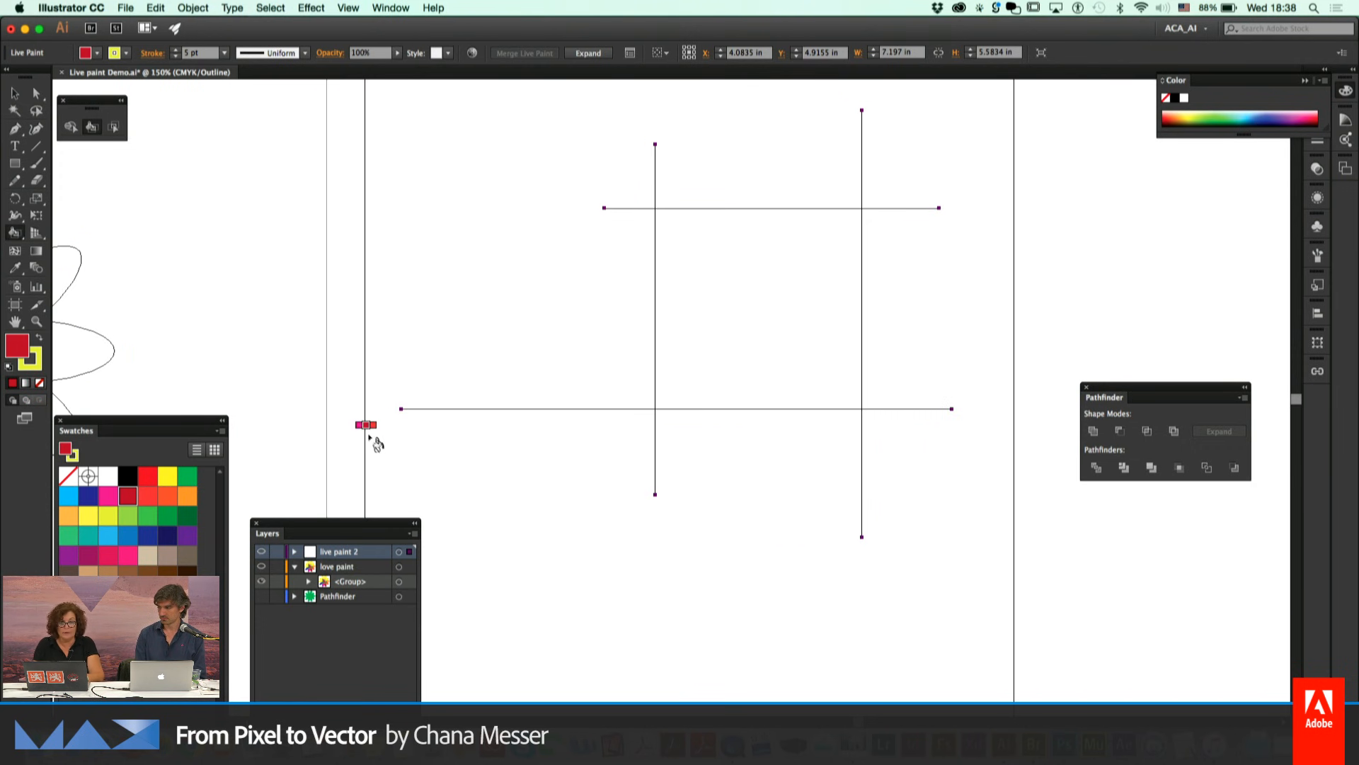
click(14, 93)
click(671, 576)
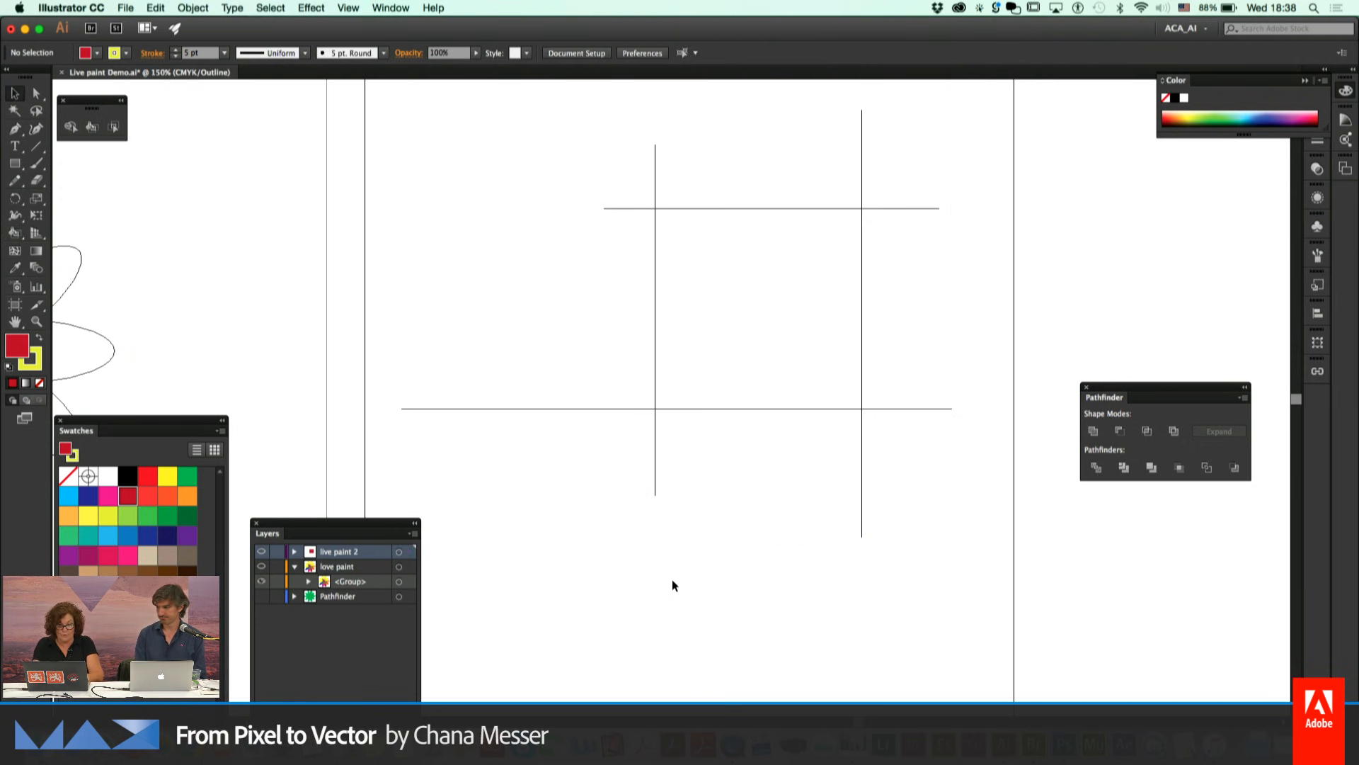
key(super+y)
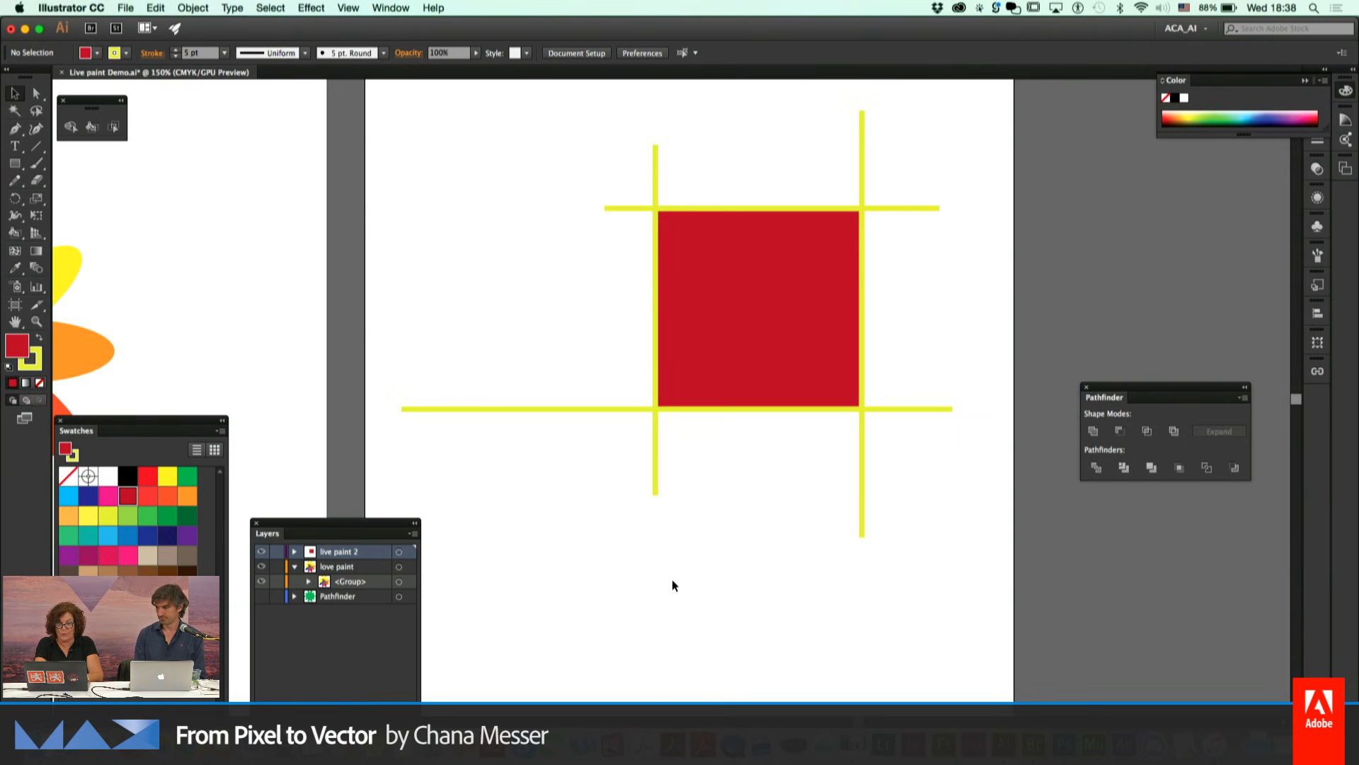
Slant the two vertical lines by moving their upper endpoints inward and the left line's lower endpoint outward, narrowing the red area's upper edge
click(36, 93)
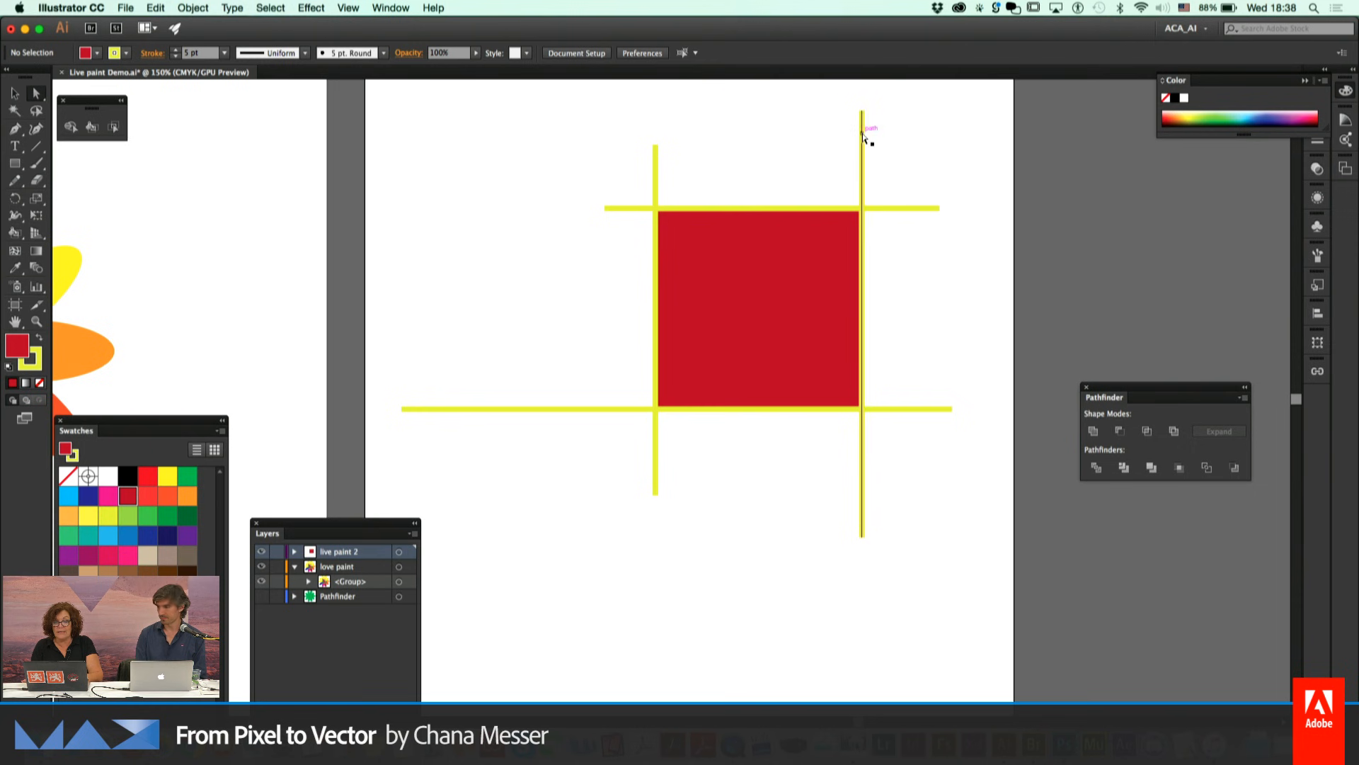
drag(863, 113, 767, 119)
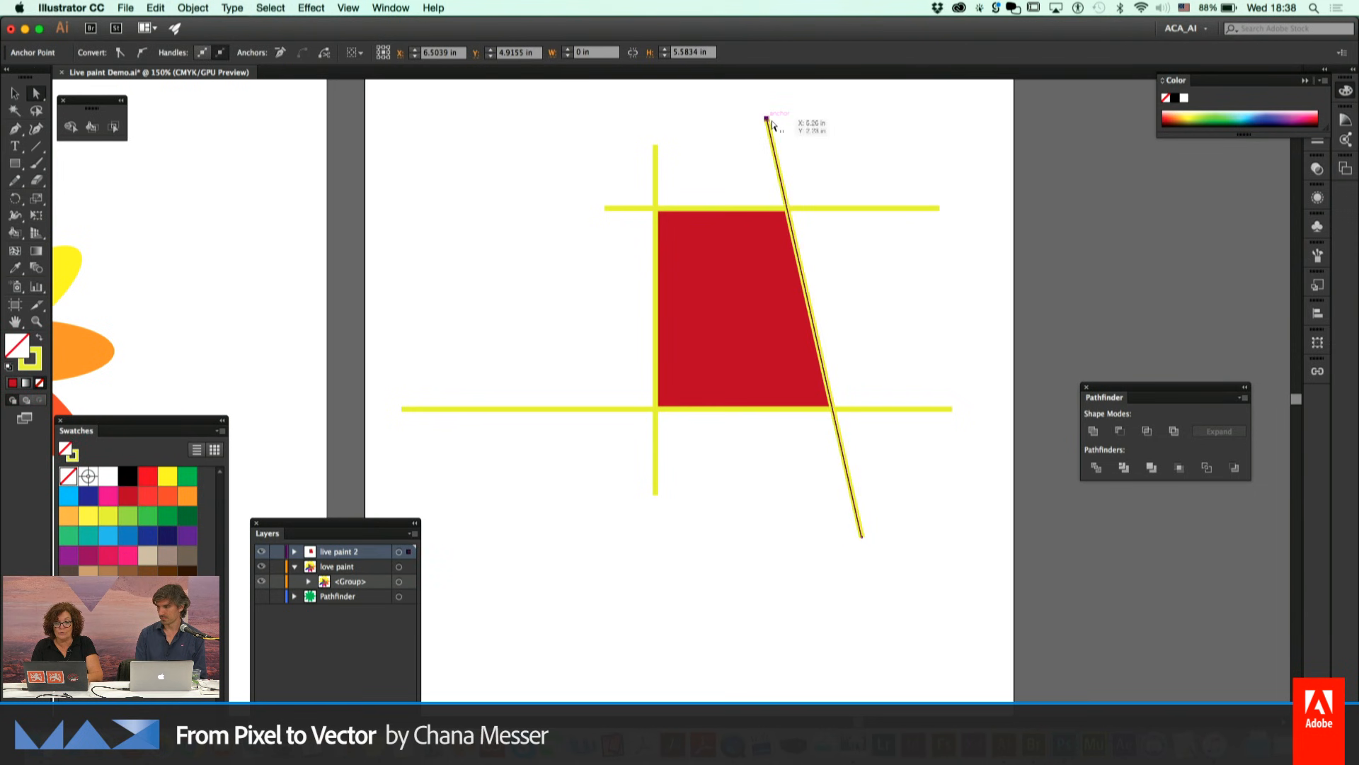
drag(731, 175, 724, 149)
drag(725, 502, 596, 502)
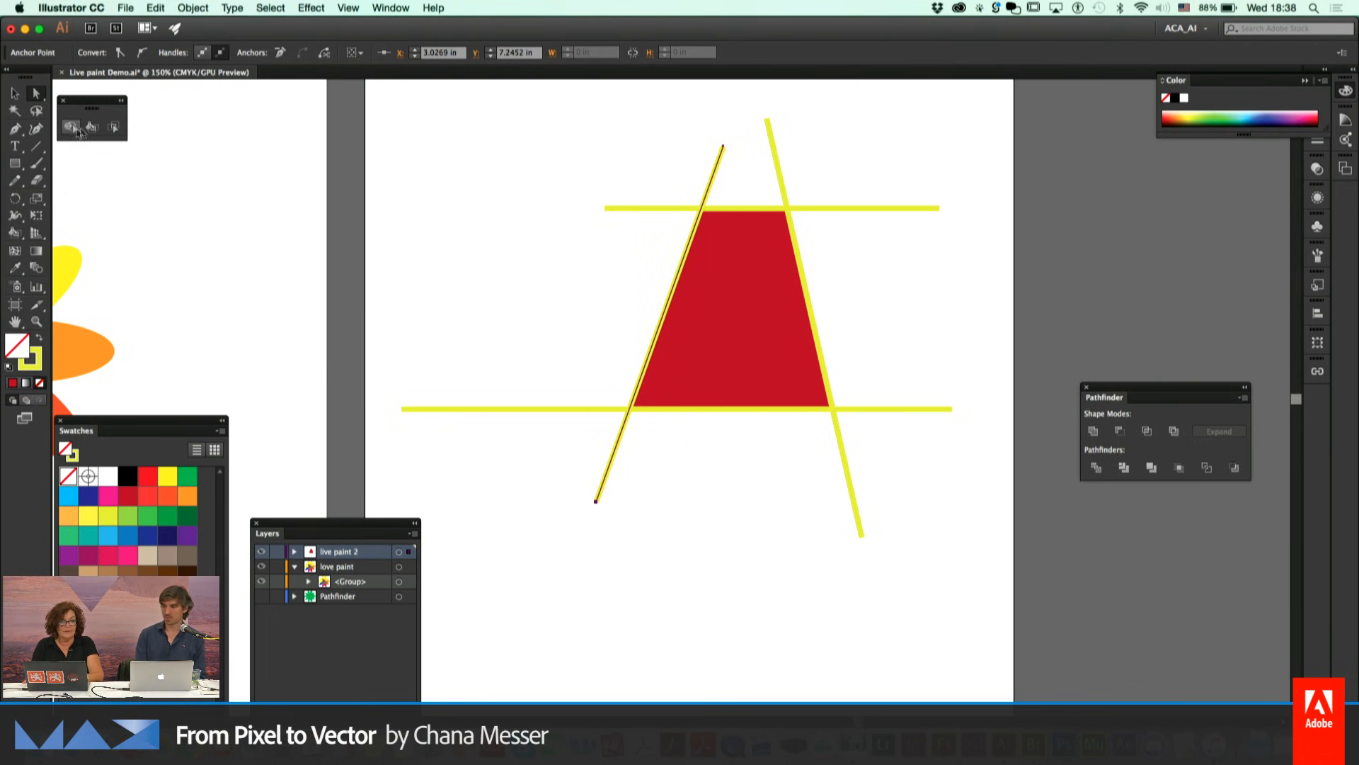
Select the segment of the right slanted line above the upper horizontal line with Live Paint Selection and set its stroke weight to 18 pt
click(114, 129)
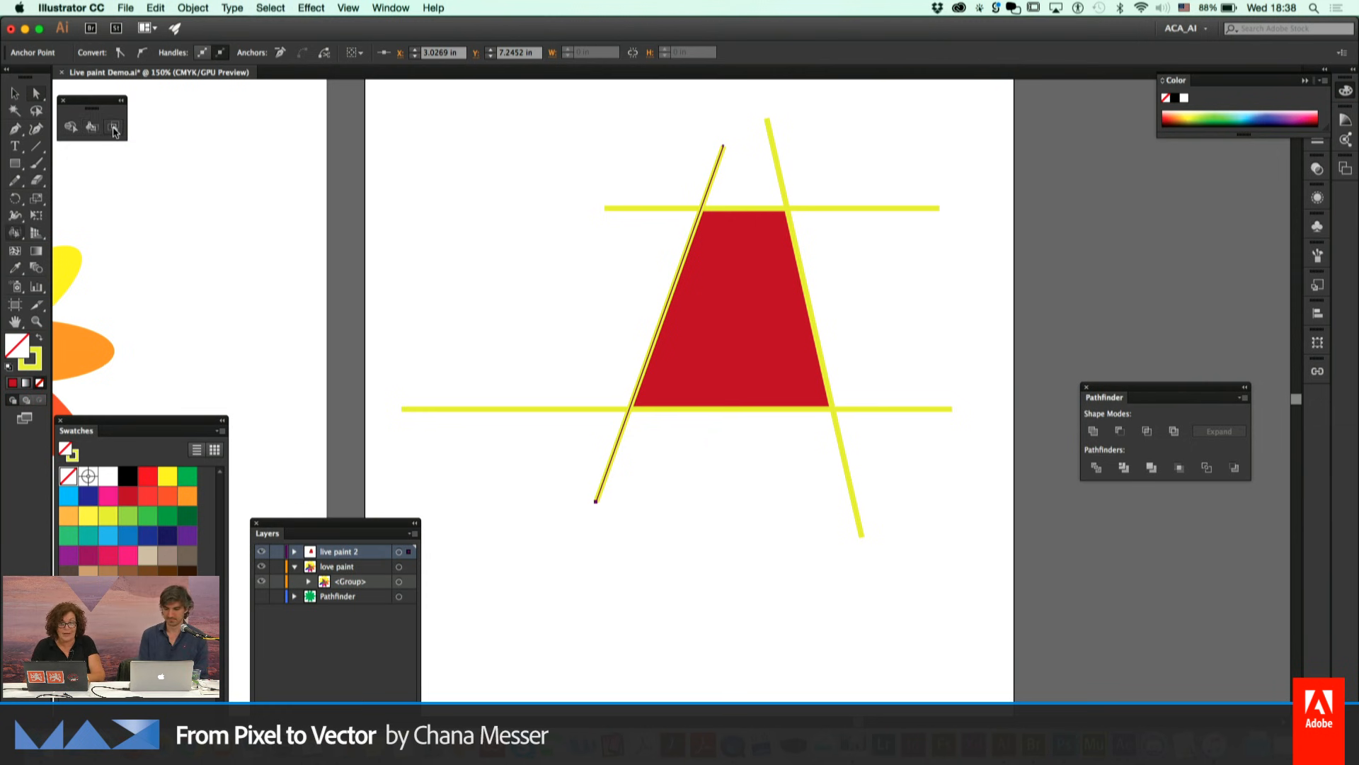
click(778, 165)
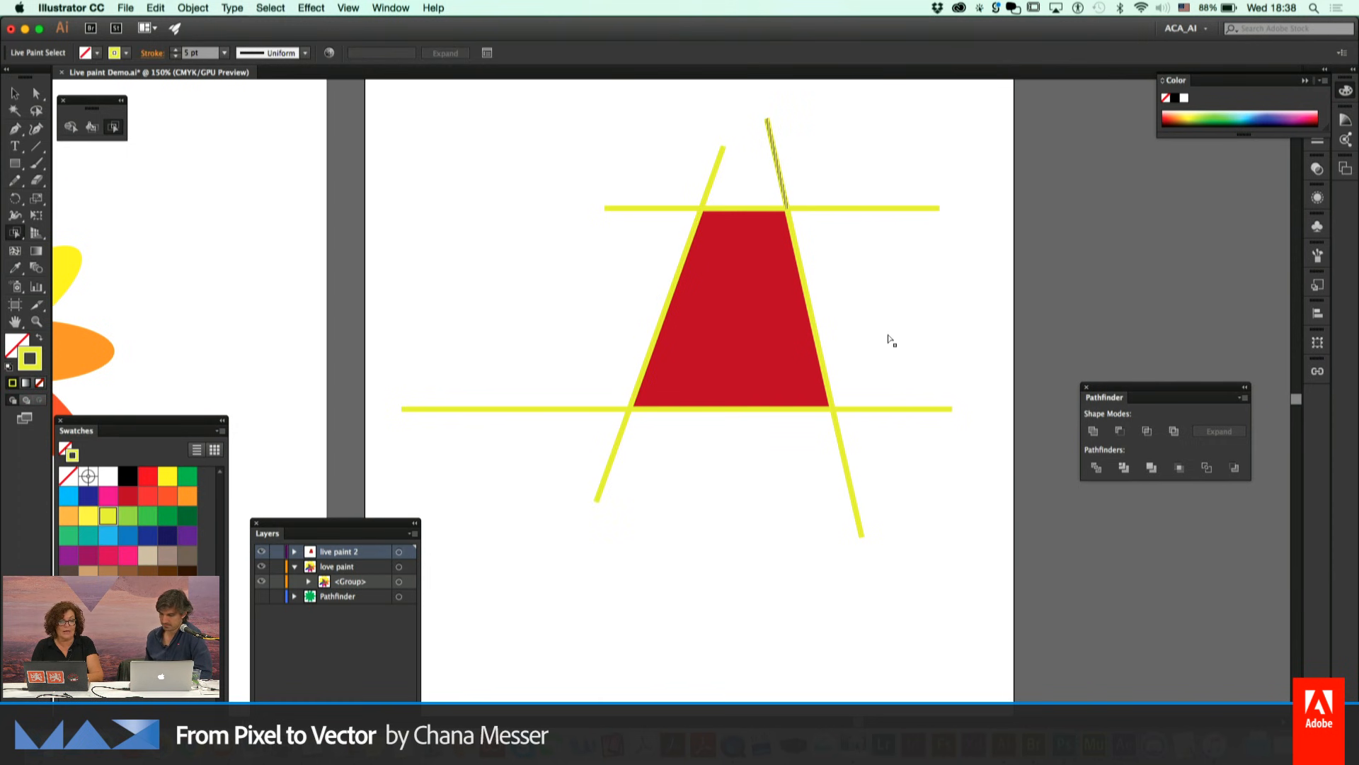
click(174, 50)
click(173, 50)
click(174, 50)
click(174, 50)
click(174, 51)
click(173, 51)
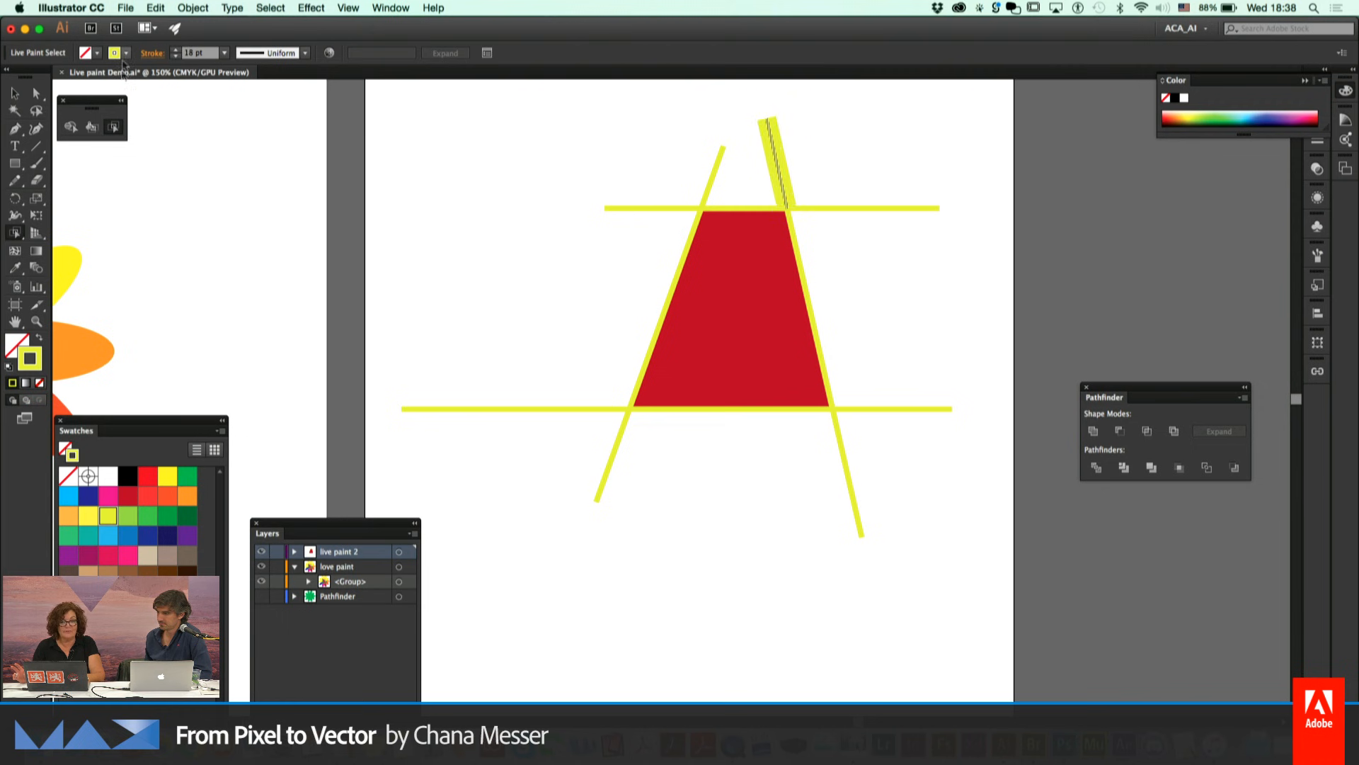
Recolour the thick segment's stroke bright red and make it a dashed line with 12 pt dashes
click(142, 479)
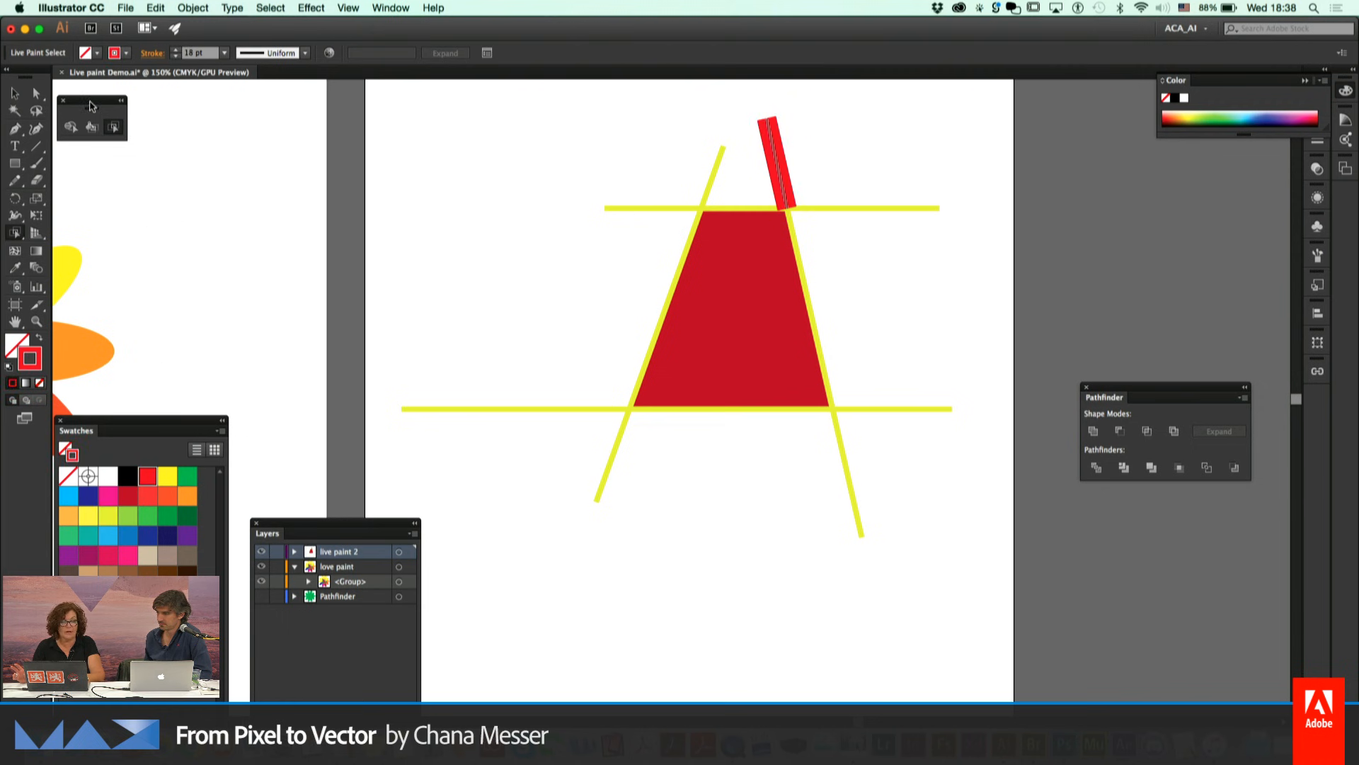
click(146, 54)
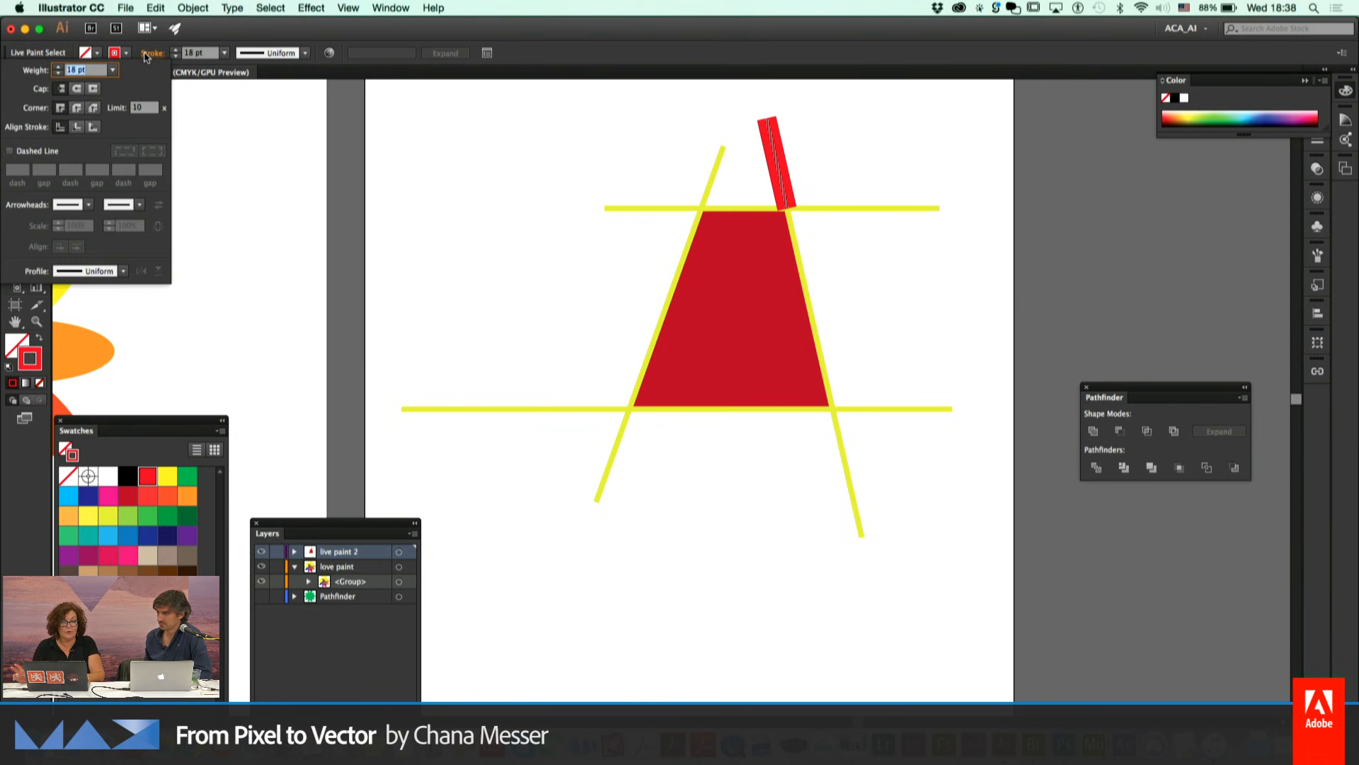
click(9, 151)
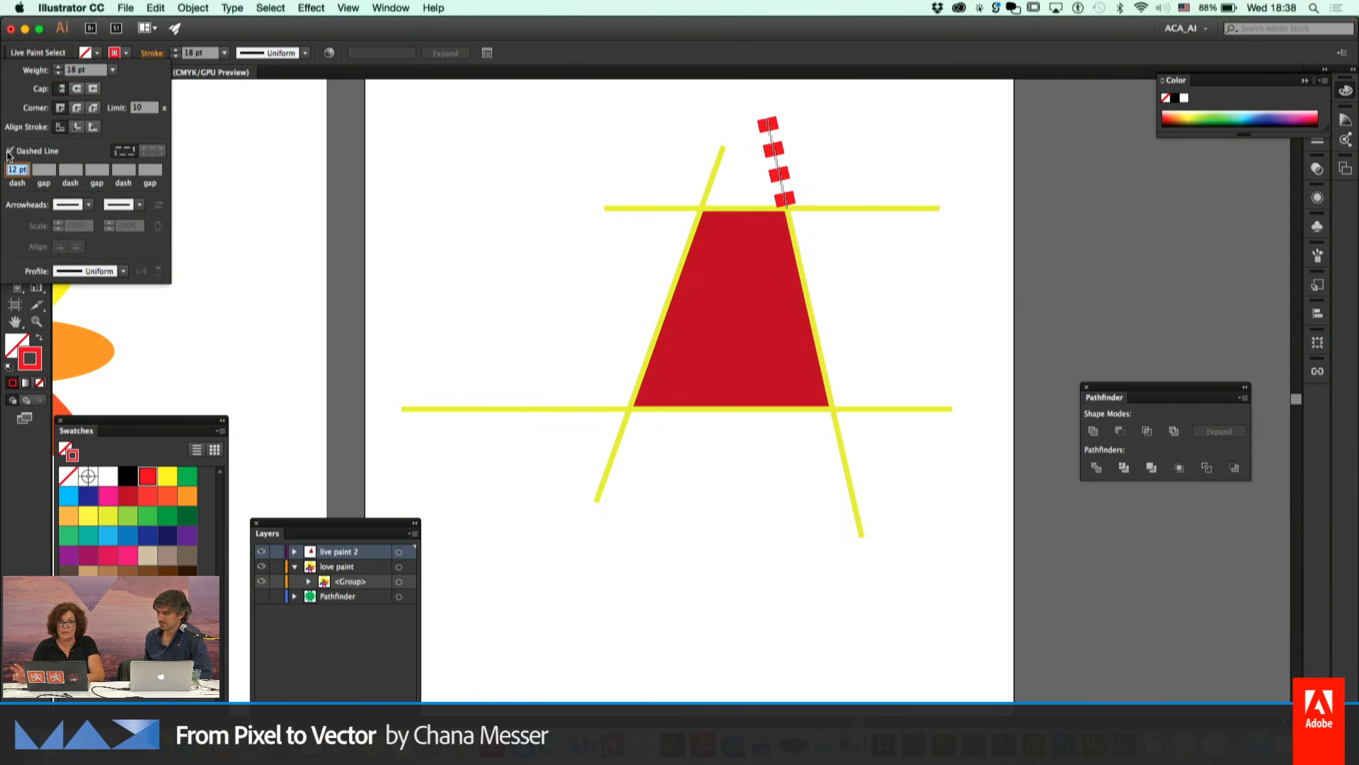
click(422, 244)
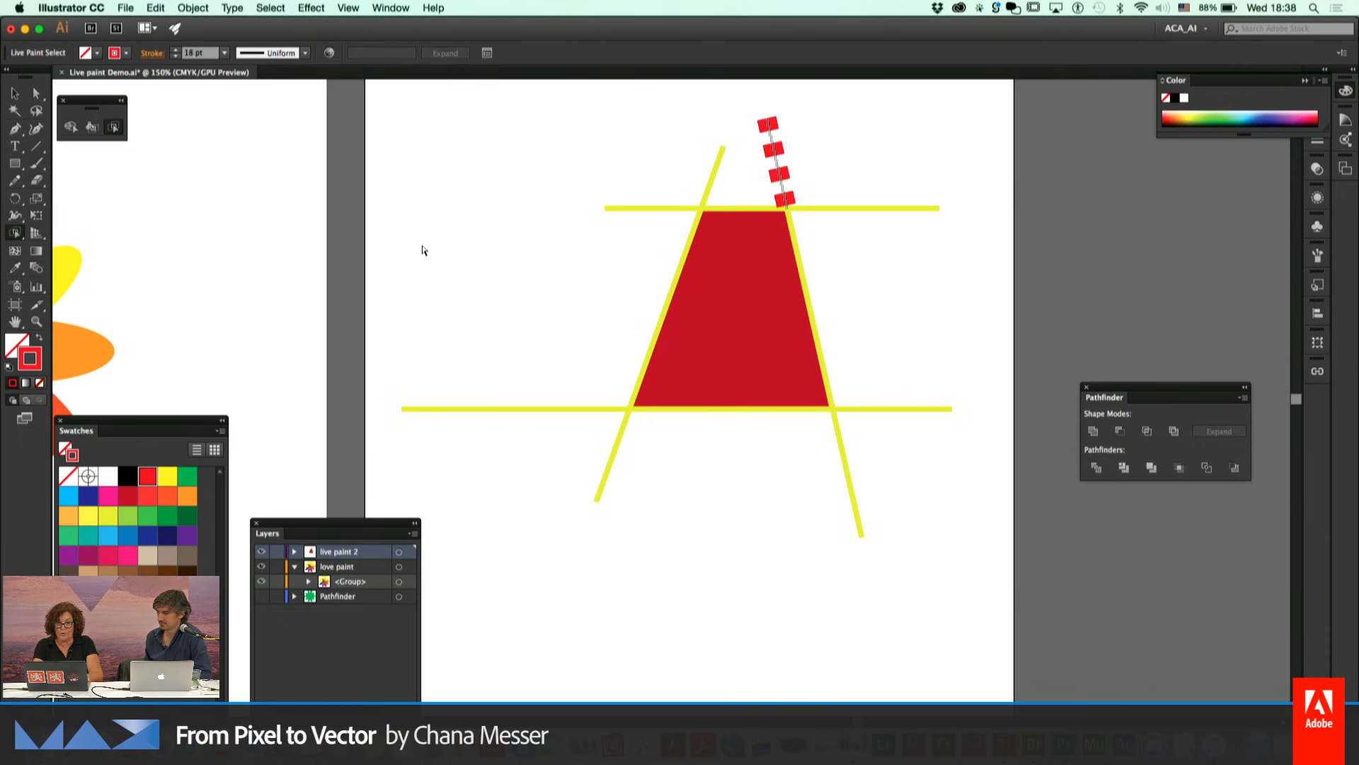
Examine the slanted lines and the dashed segment in Outline view, return to the preview and deselect the segment
key(super+y)
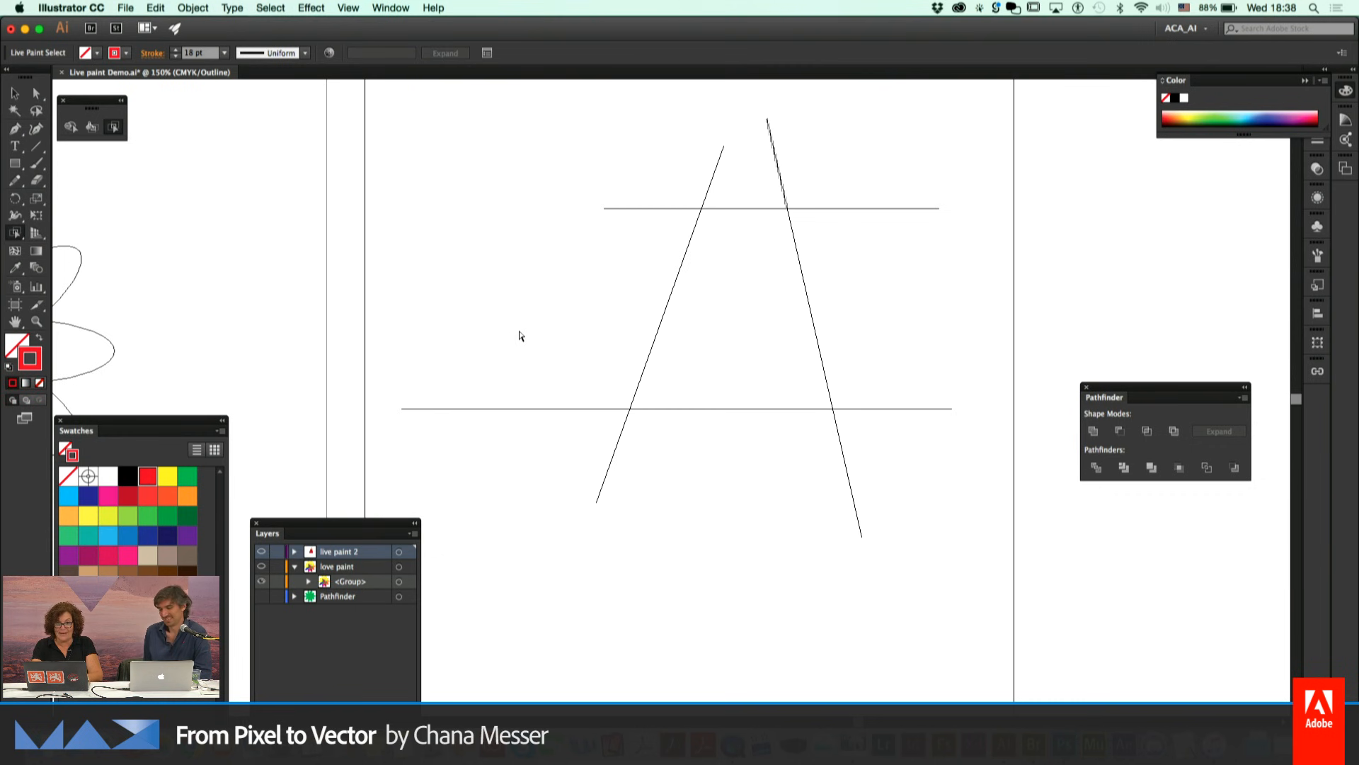
key(super+y)
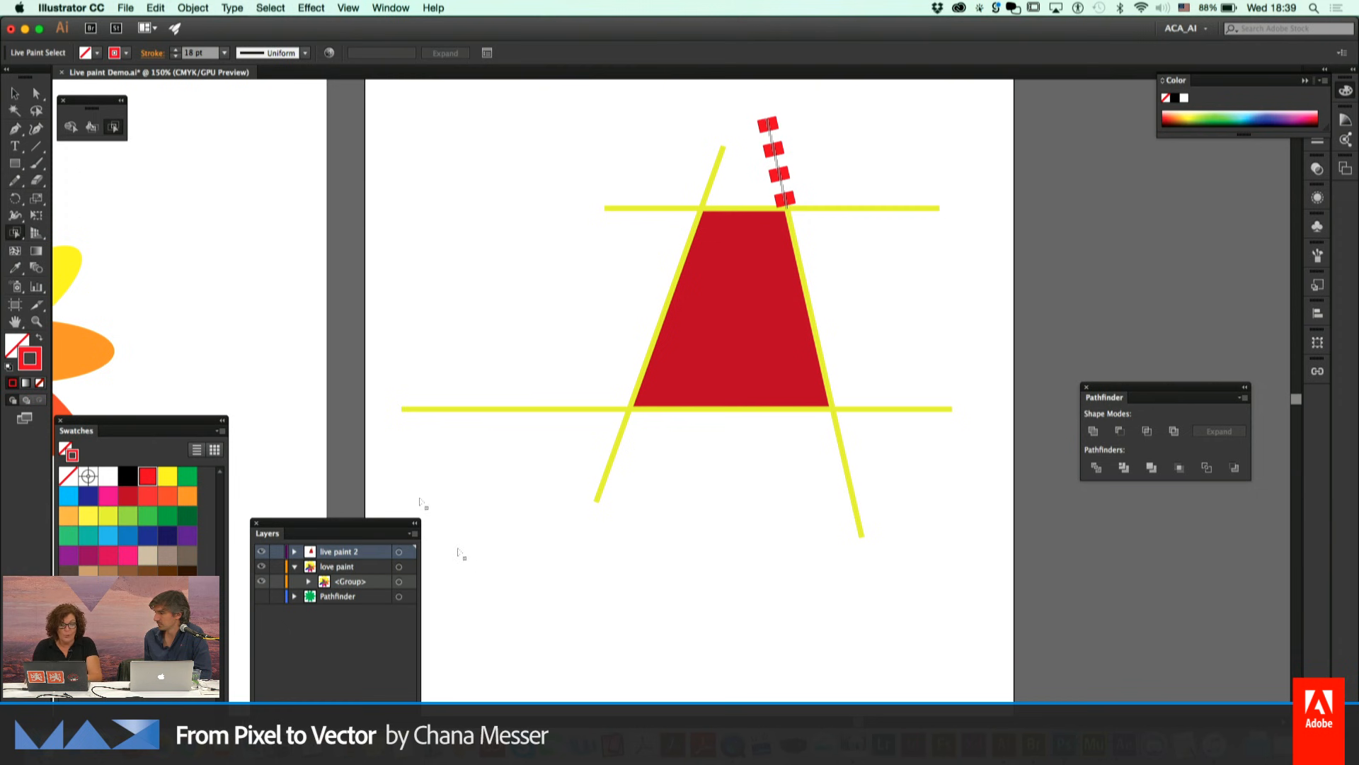
click(578, 309)
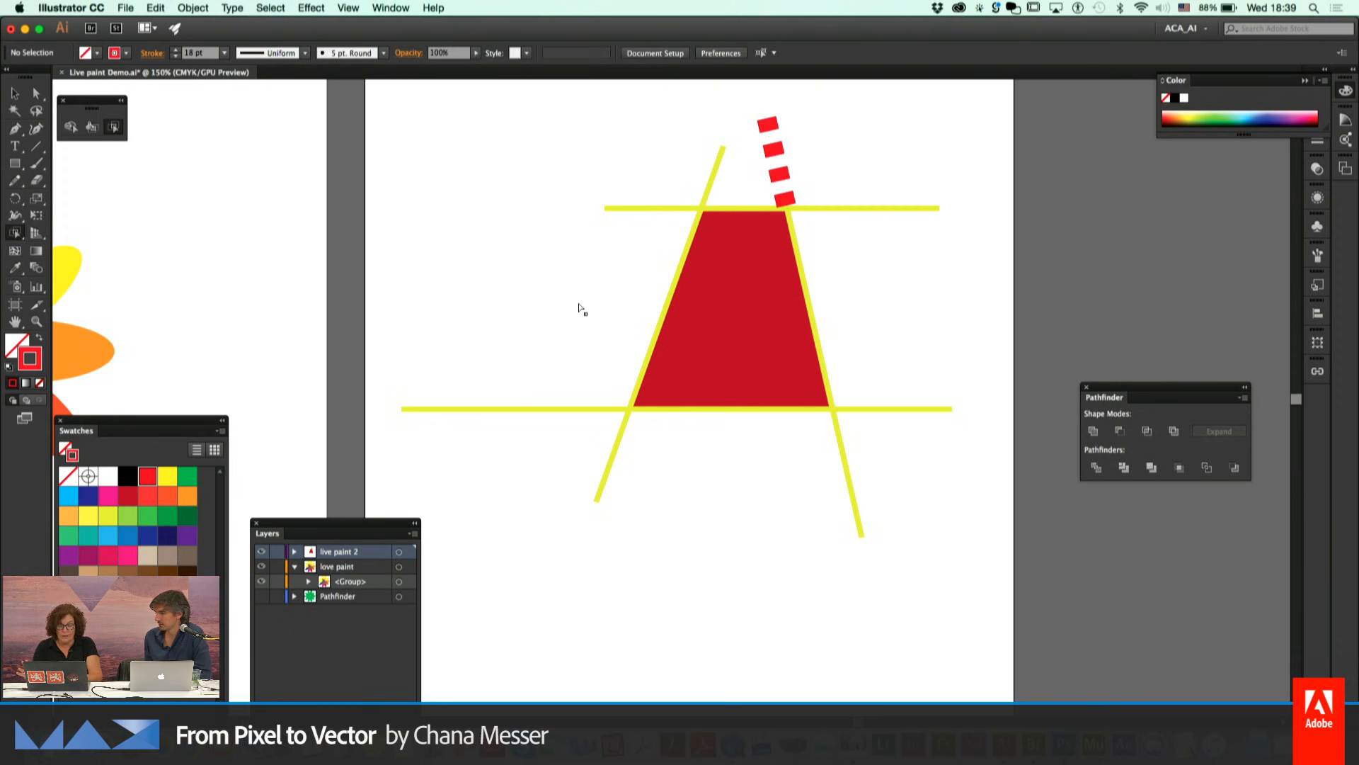
Draw four crossing diagonal lines with the red dashed 18 pt stroke in the empty area below the yellow lines
click(36, 146)
mouse_move(695, 548)
mouse_down()
mouse_move(880, 673)
mouse_move(860, 674)
mouse_up()
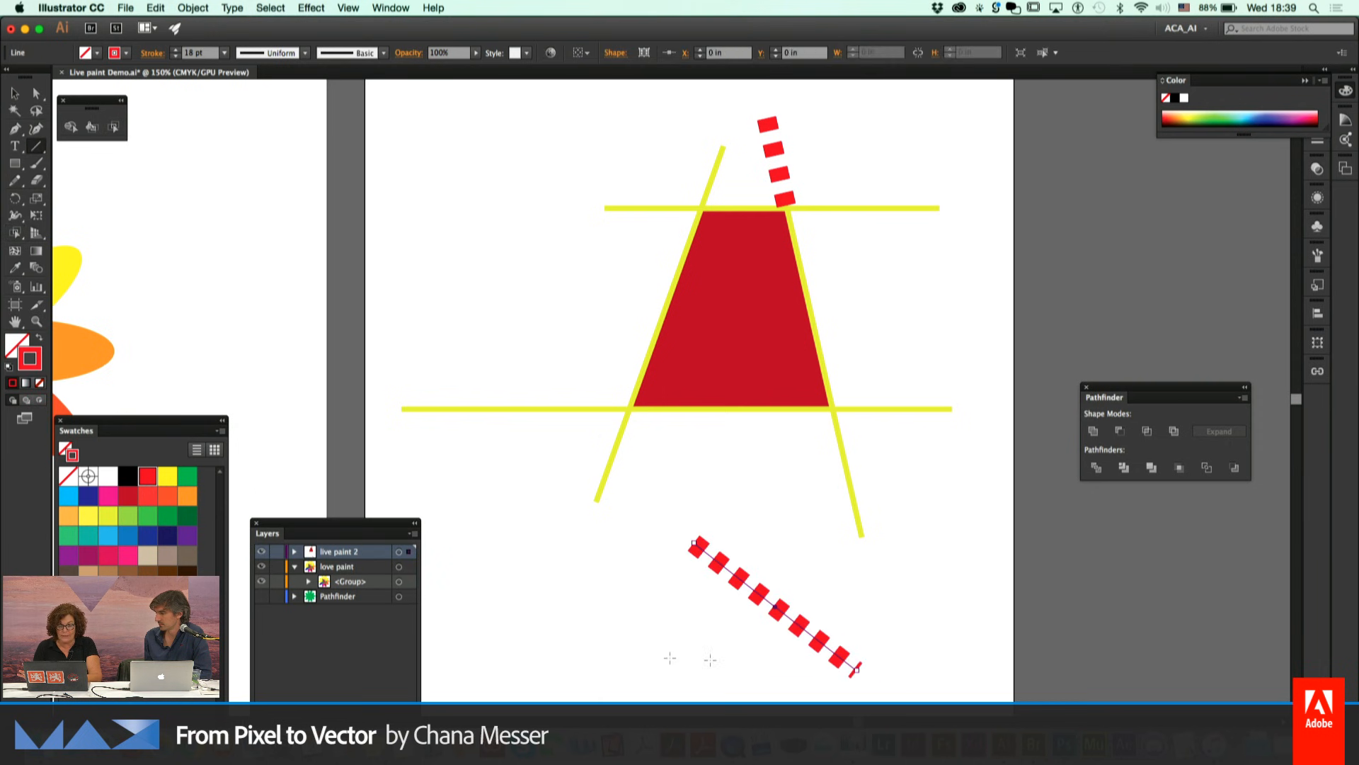
drag(556, 599, 710, 678)
drag(801, 586, 588, 697)
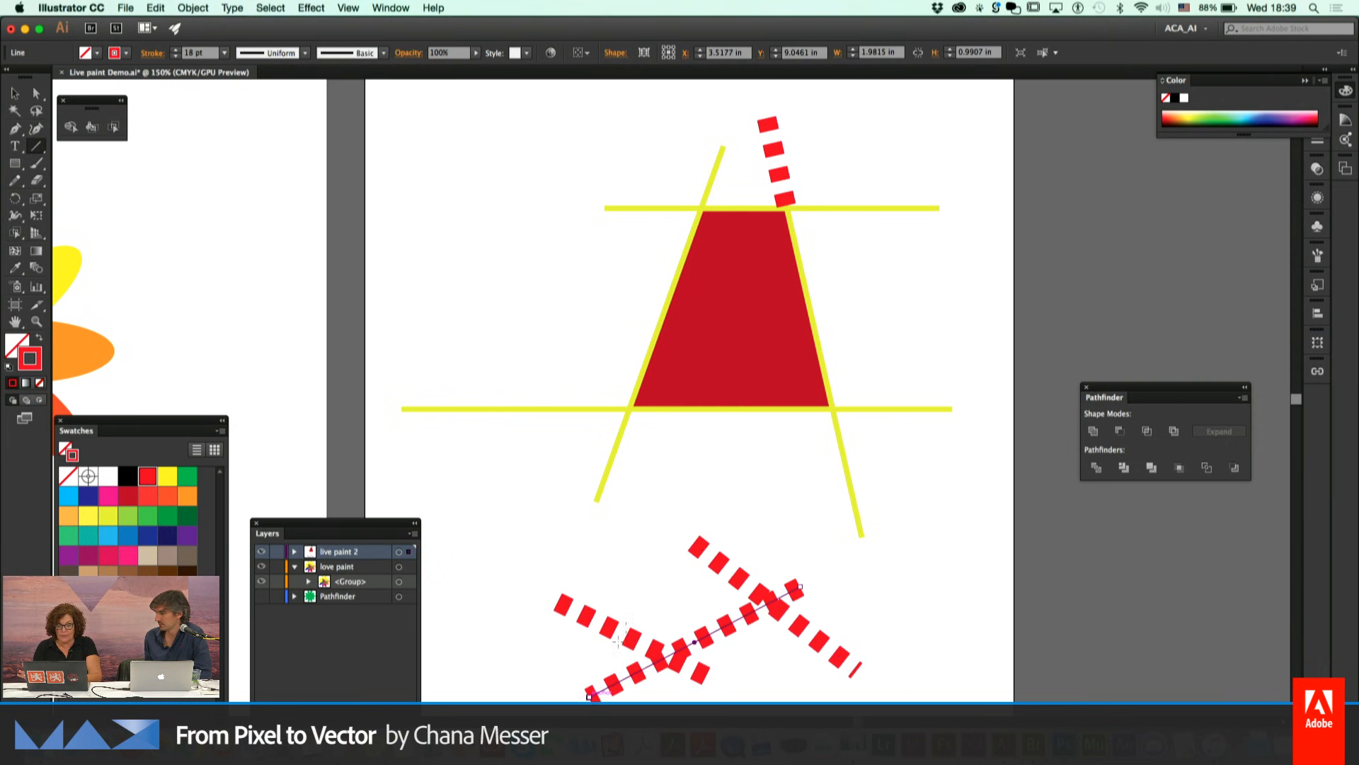
drag(748, 547, 549, 652)
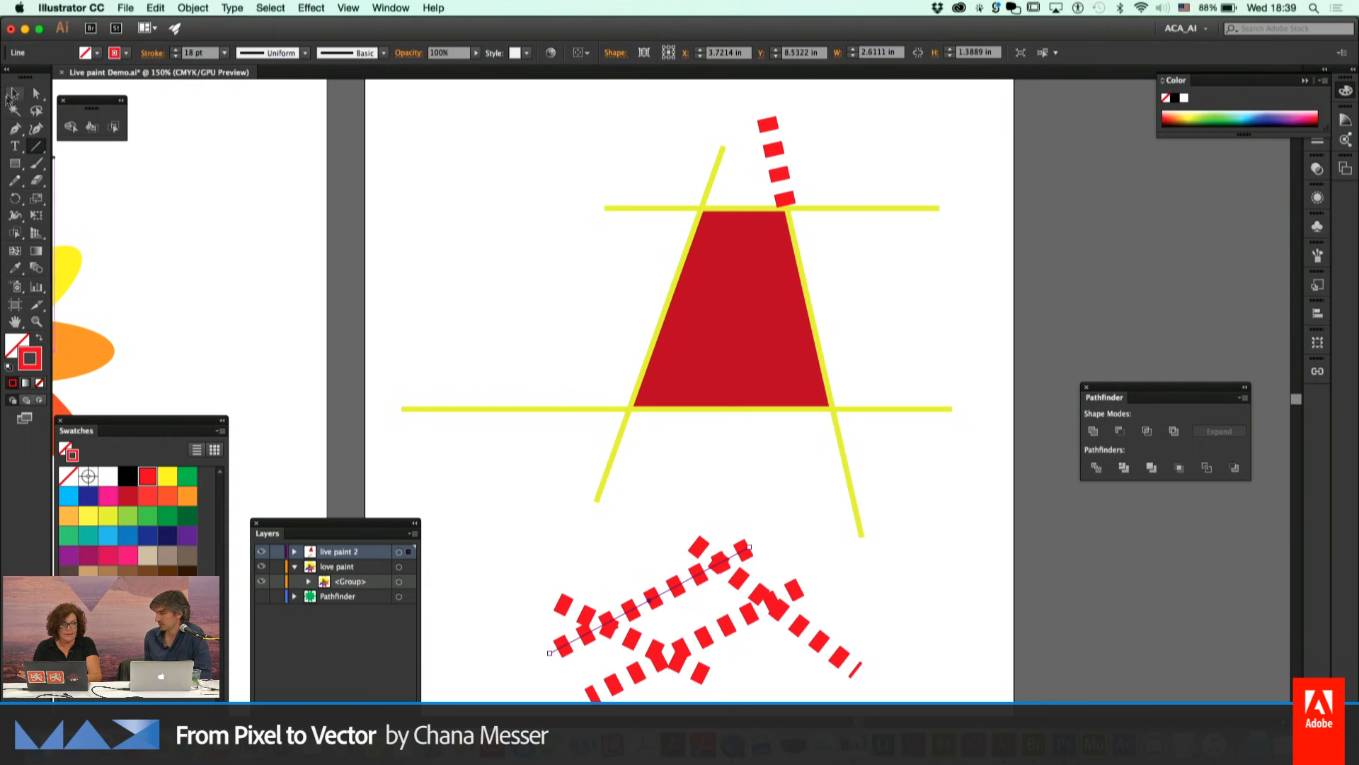
Select the four crossing diagonal lines below the yellow lines and turn off their dashed stroke
click(15, 93)
drag(622, 565, 708, 658)
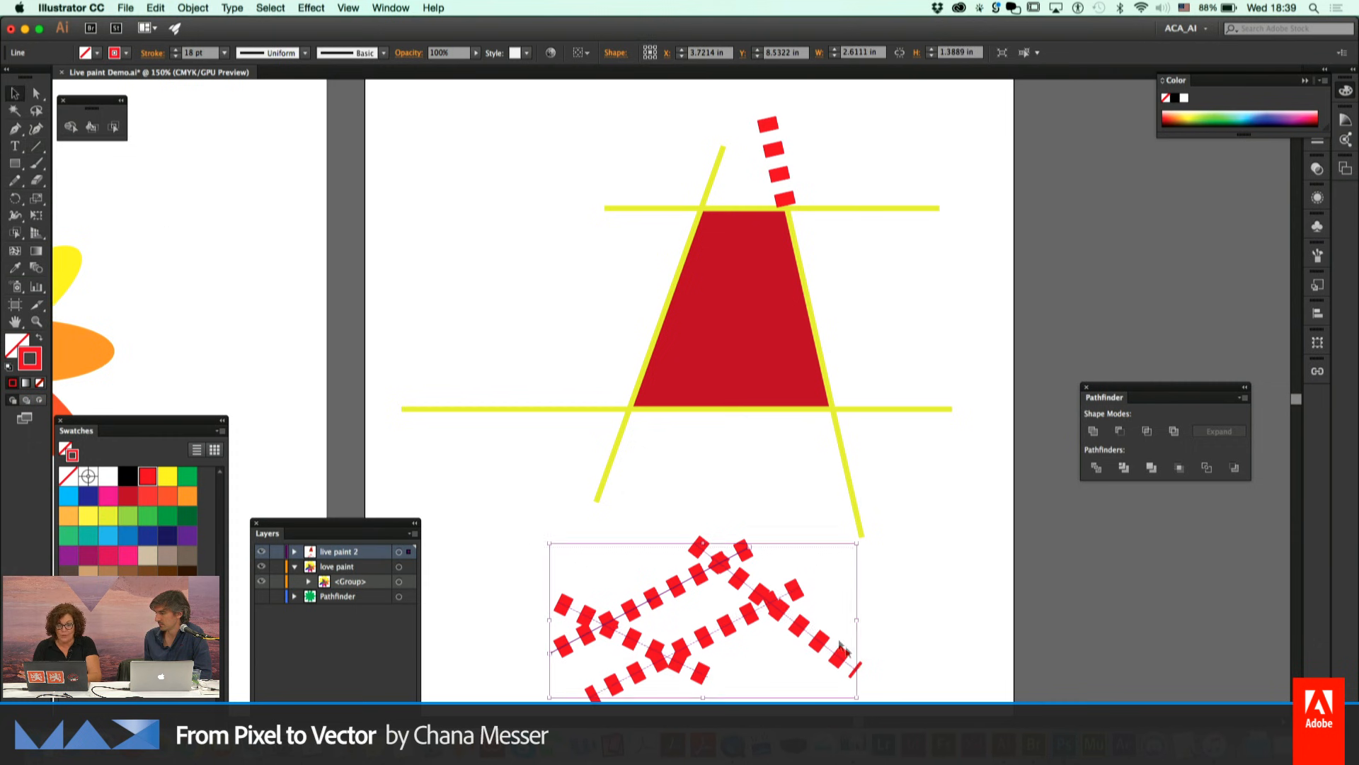
click(152, 54)
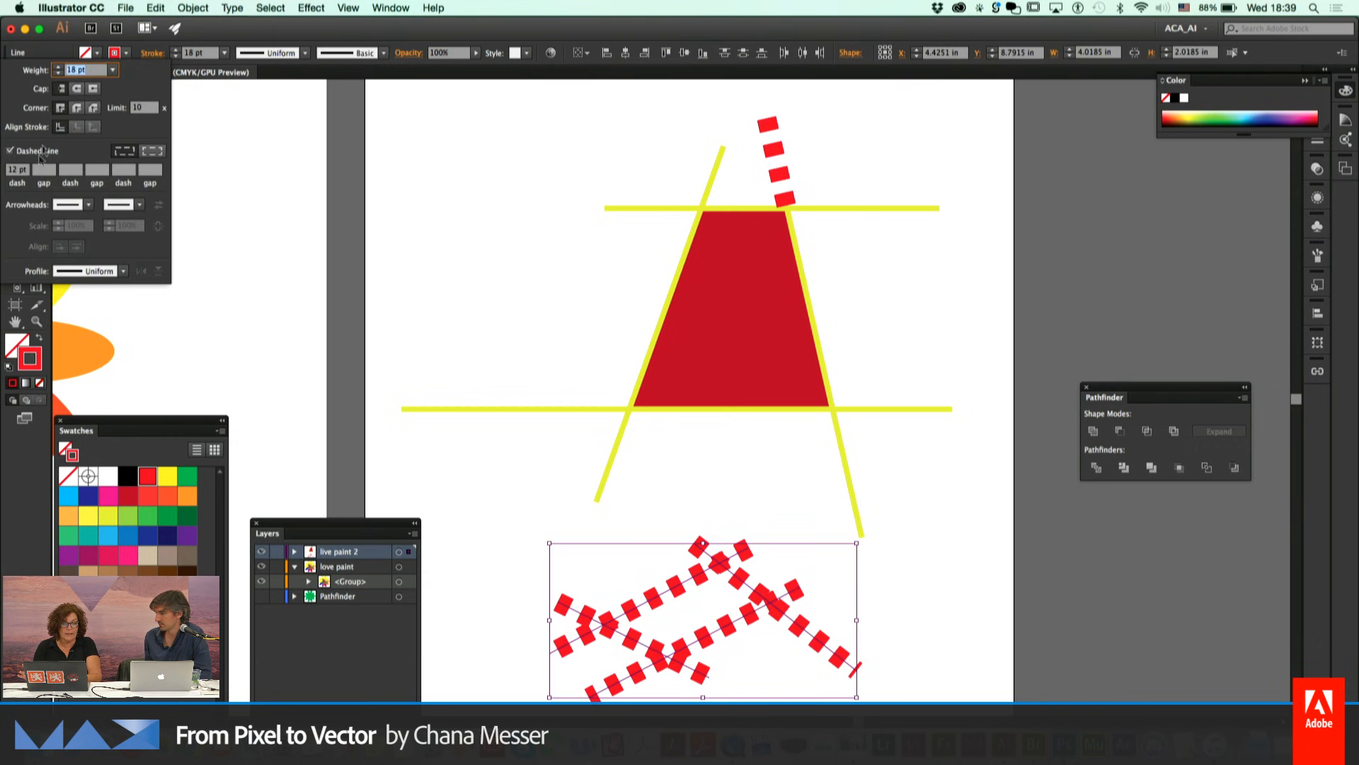
click(10, 151)
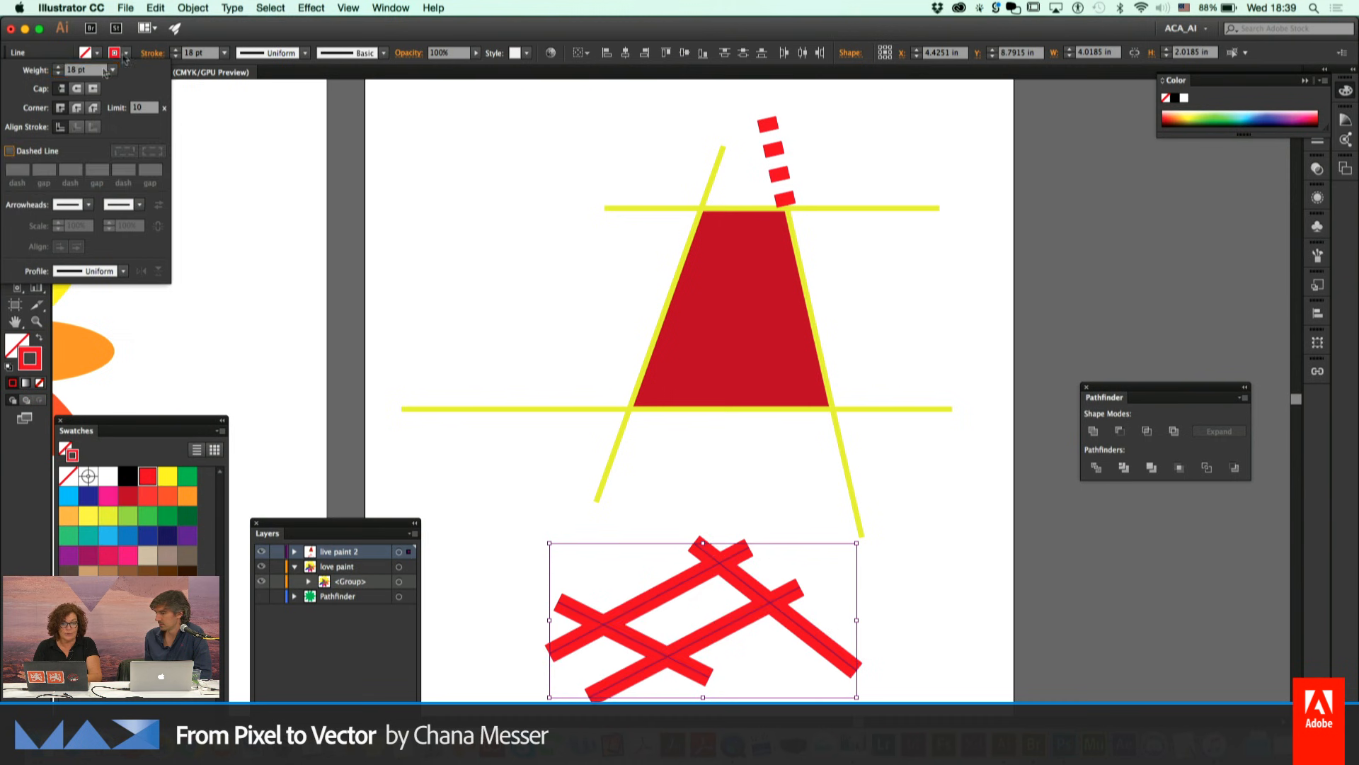
Reduce the stroke weight of the four selected diagonal lines to 4 pt
click(177, 56)
click(178, 56)
click(178, 56)
click(177, 56)
click(177, 56)
click(177, 56)
click(178, 56)
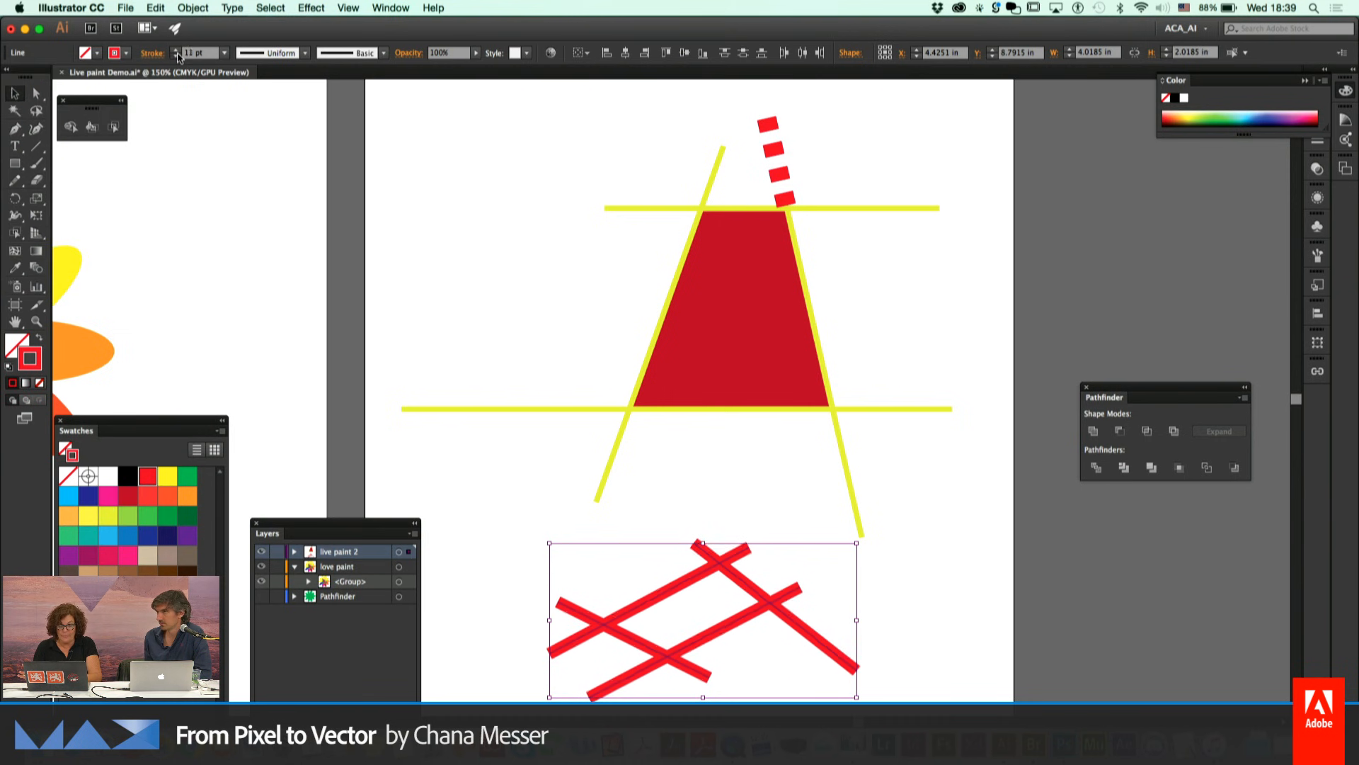
click(178, 56)
click(178, 56)
click(178, 56)
click(177, 56)
click(177, 56)
click(178, 56)
click(178, 56)
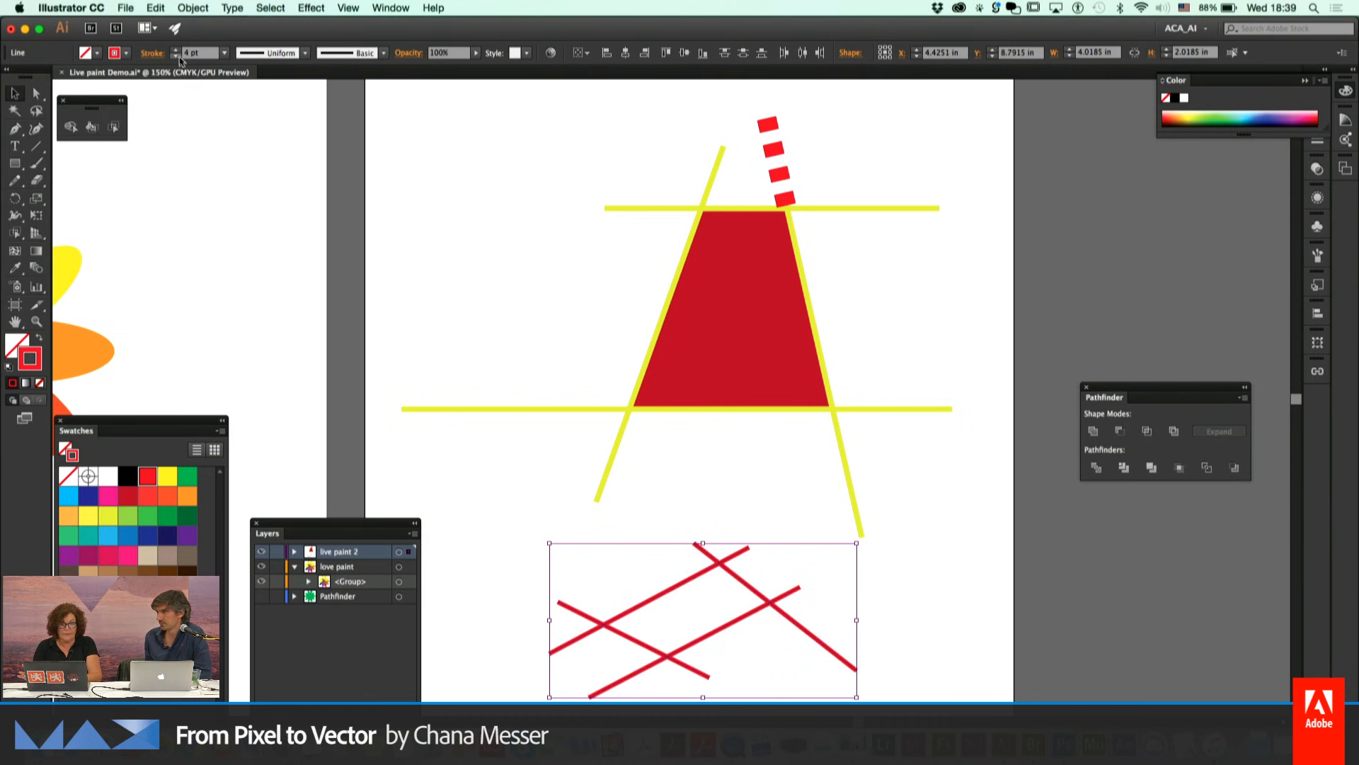
Convert the four selected diagonal lines into a Live Paint group
click(185, 7)
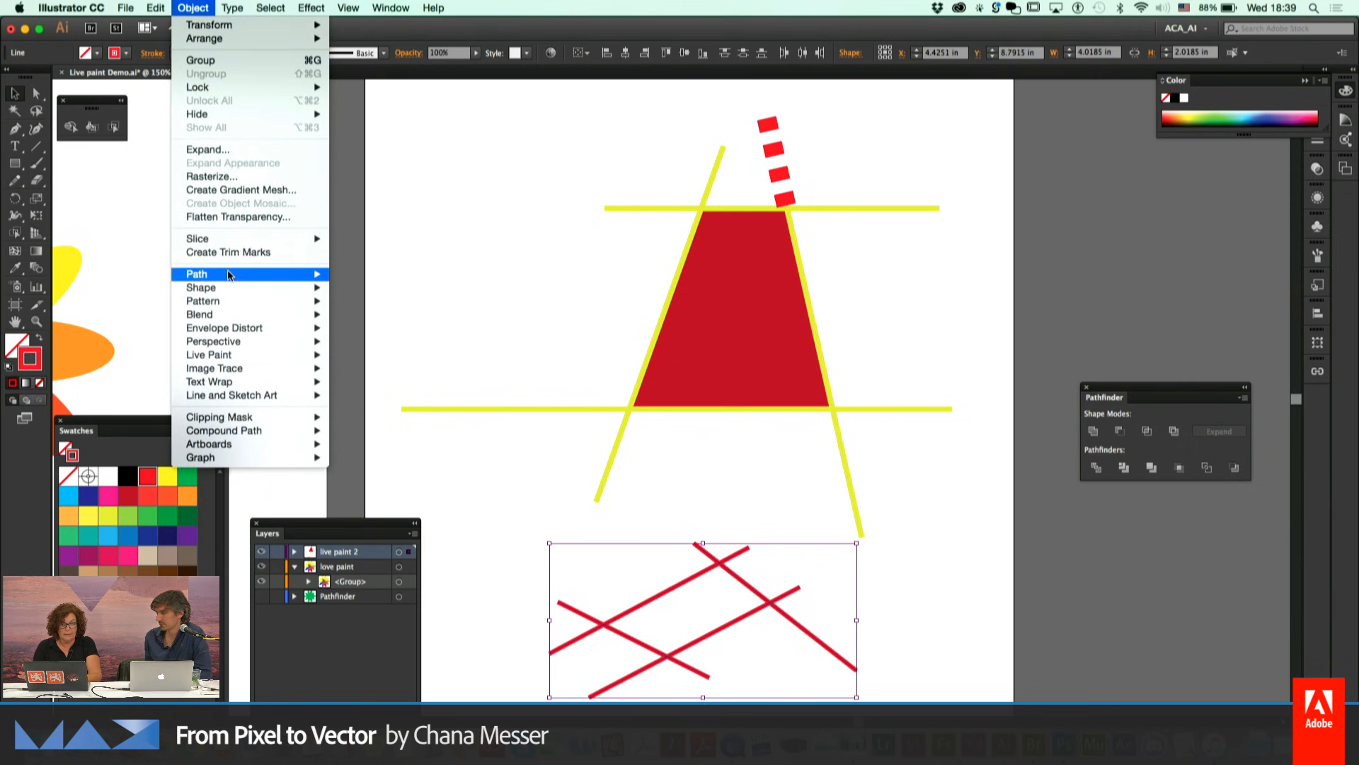
mouse_move(239, 355)
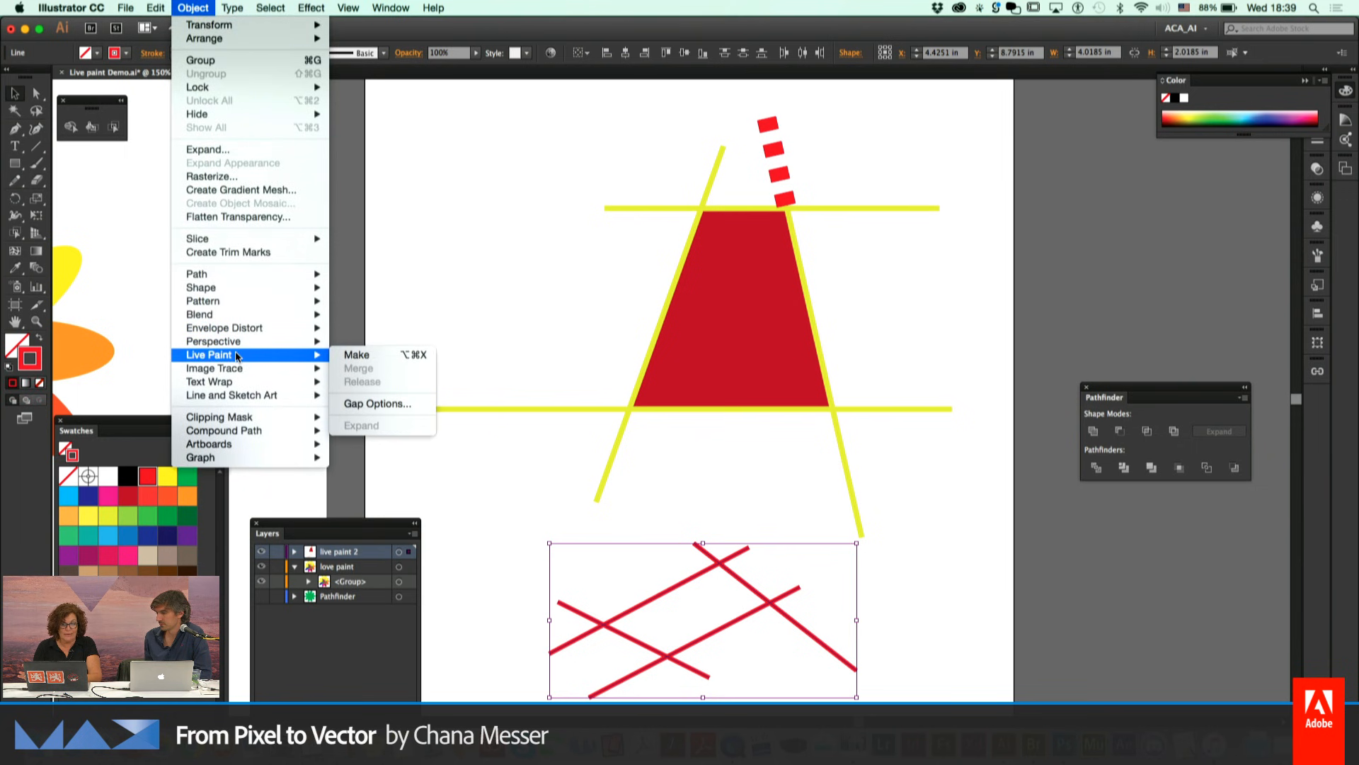
click(356, 355)
Turn off gap detection in the gap options of the selected Live Paint group
click(186, 7)
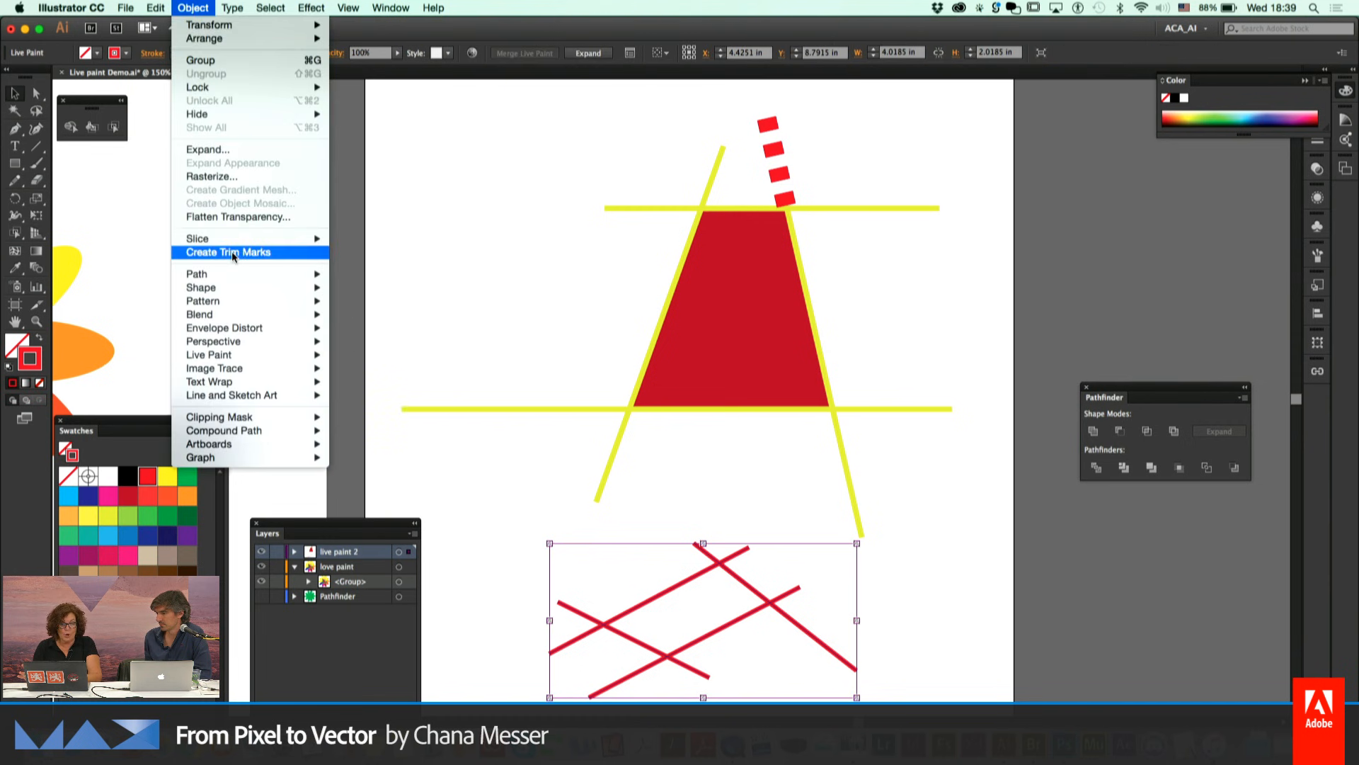
mouse_move(206, 303)
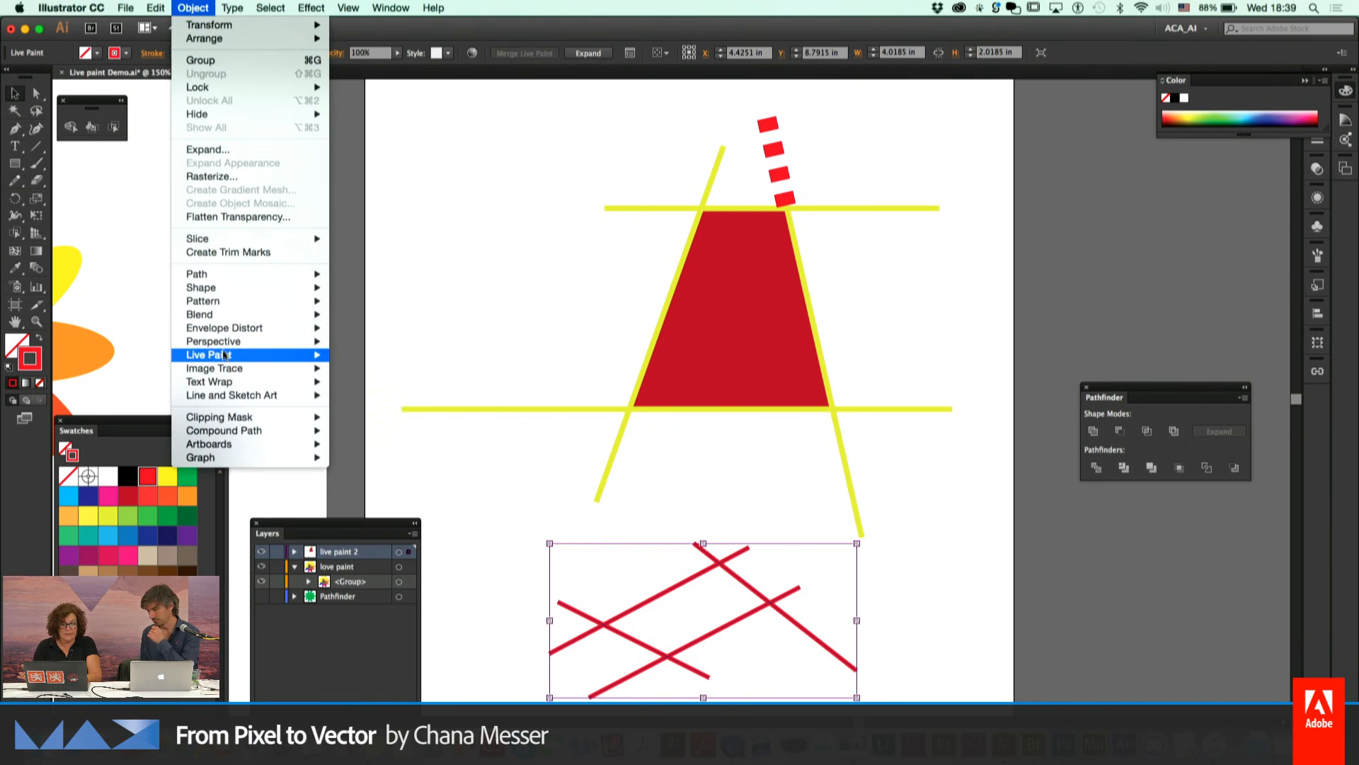
mouse_move(228, 356)
click(388, 403)
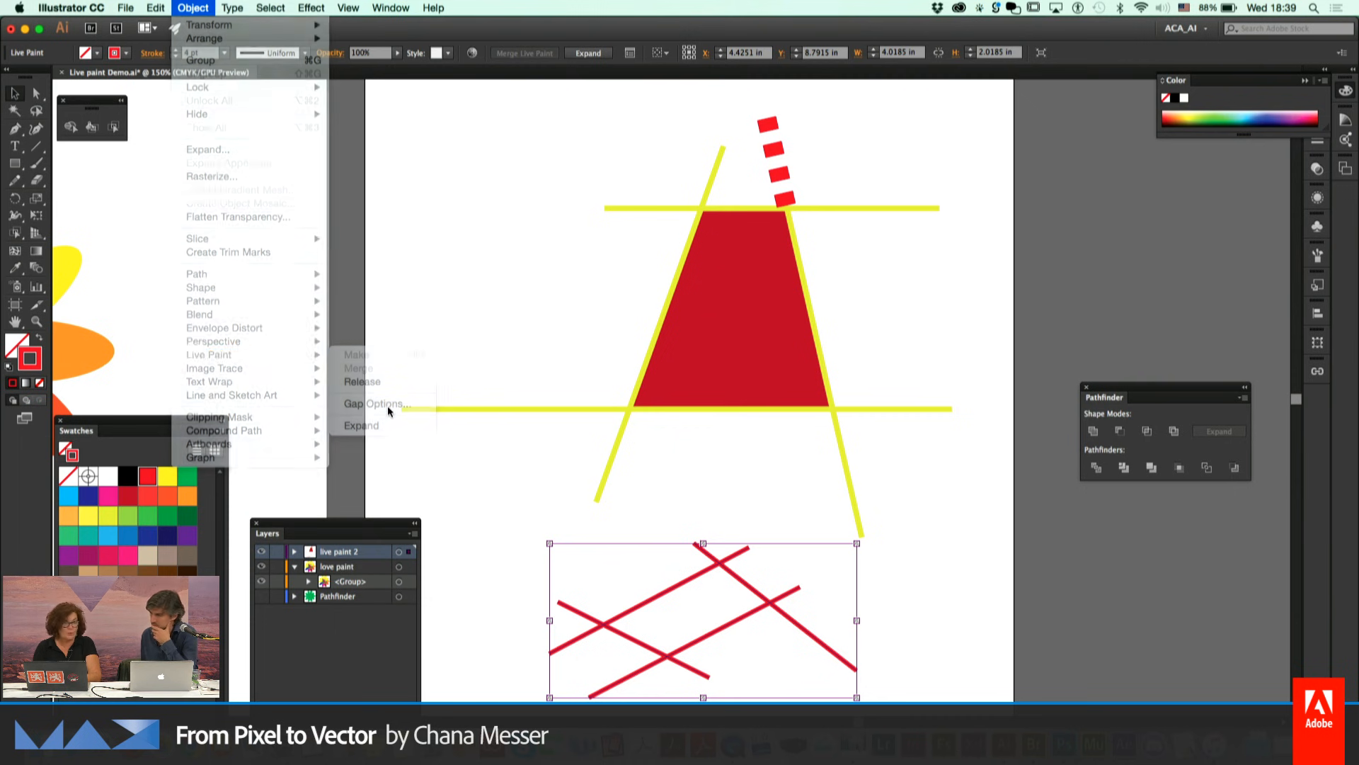
drag(453, 63, 265, 95)
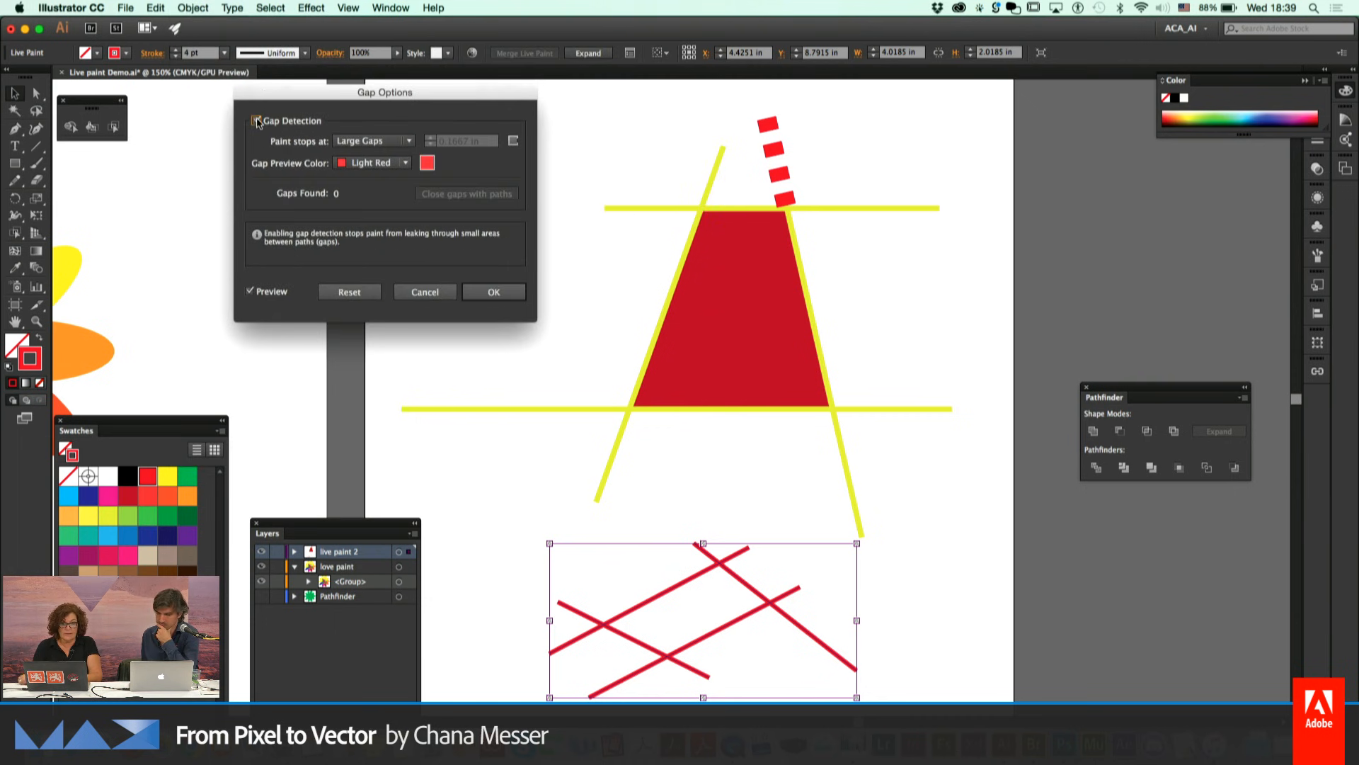
click(256, 121)
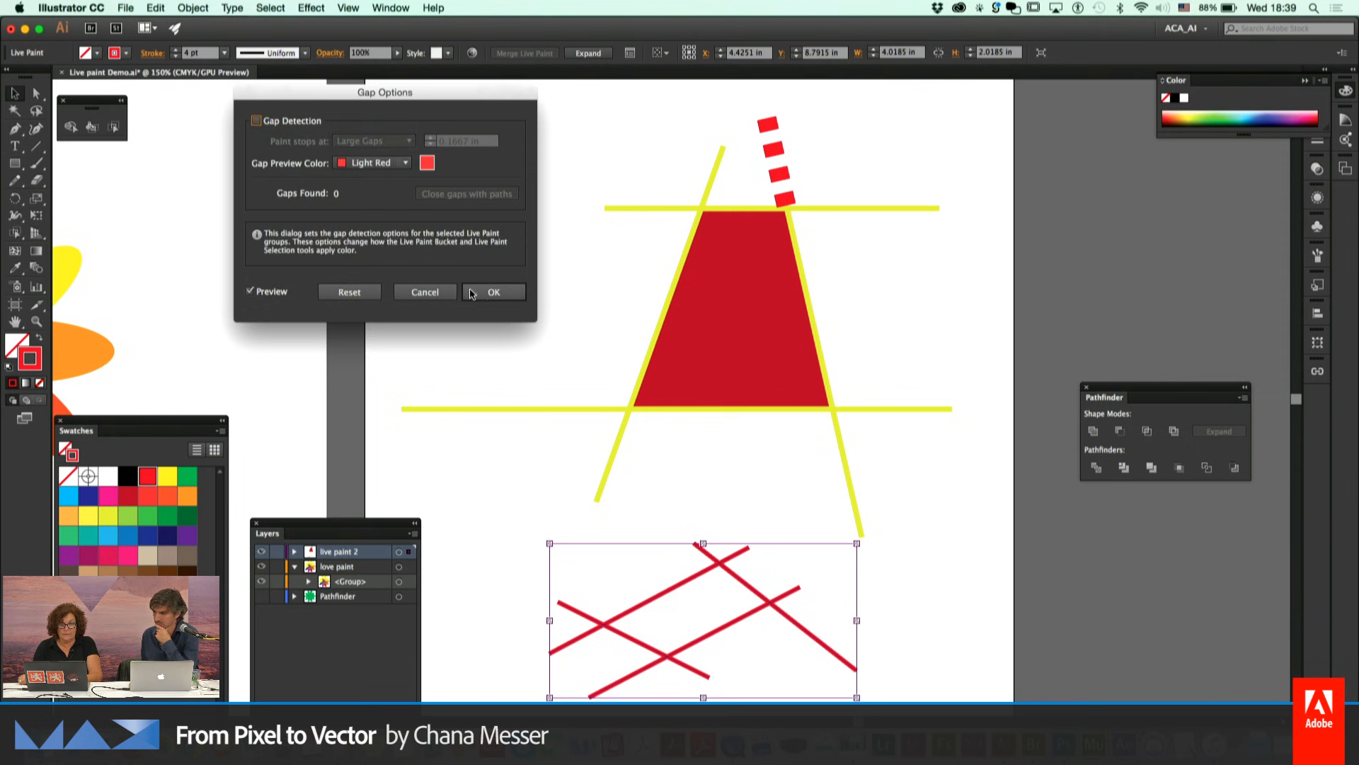
click(494, 292)
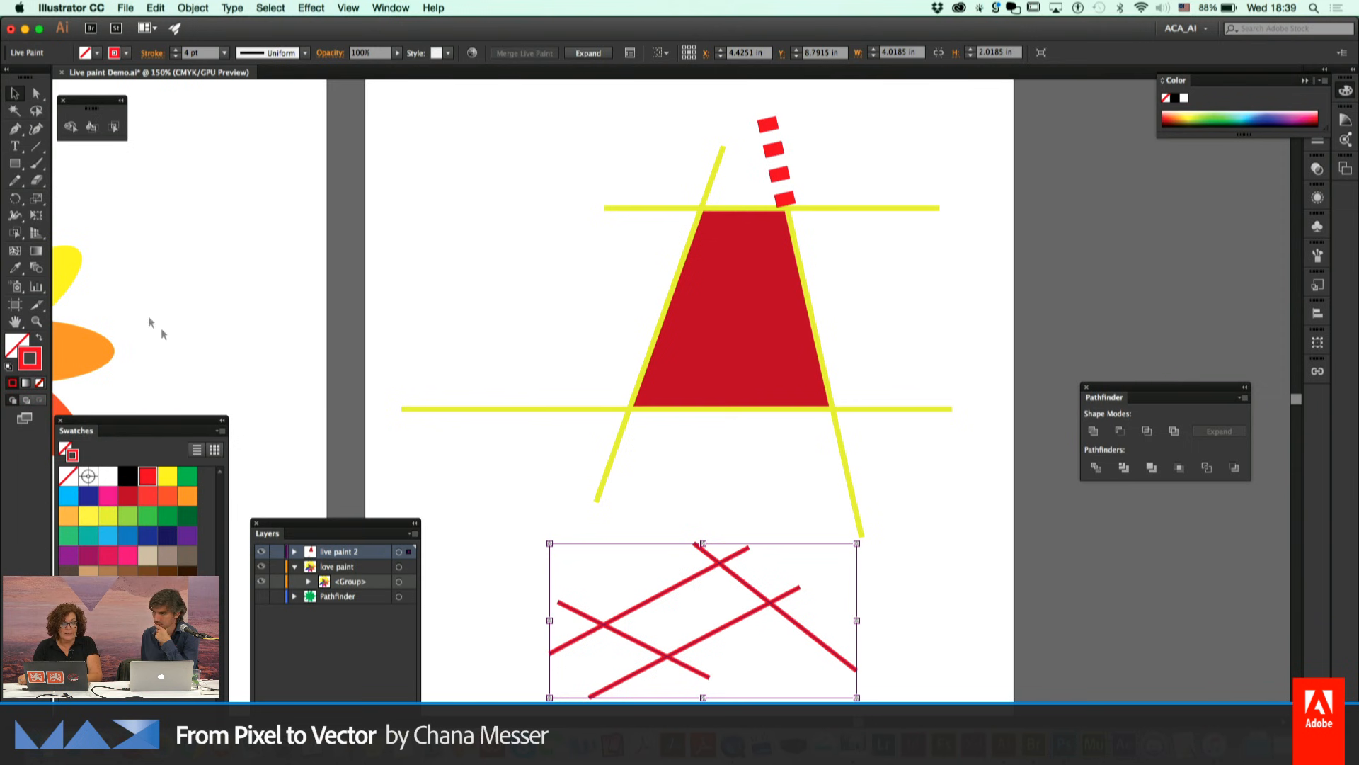
Recolour the strokes of the selected Live Paint group yellow and activate the Live Paint Bucket
click(168, 477)
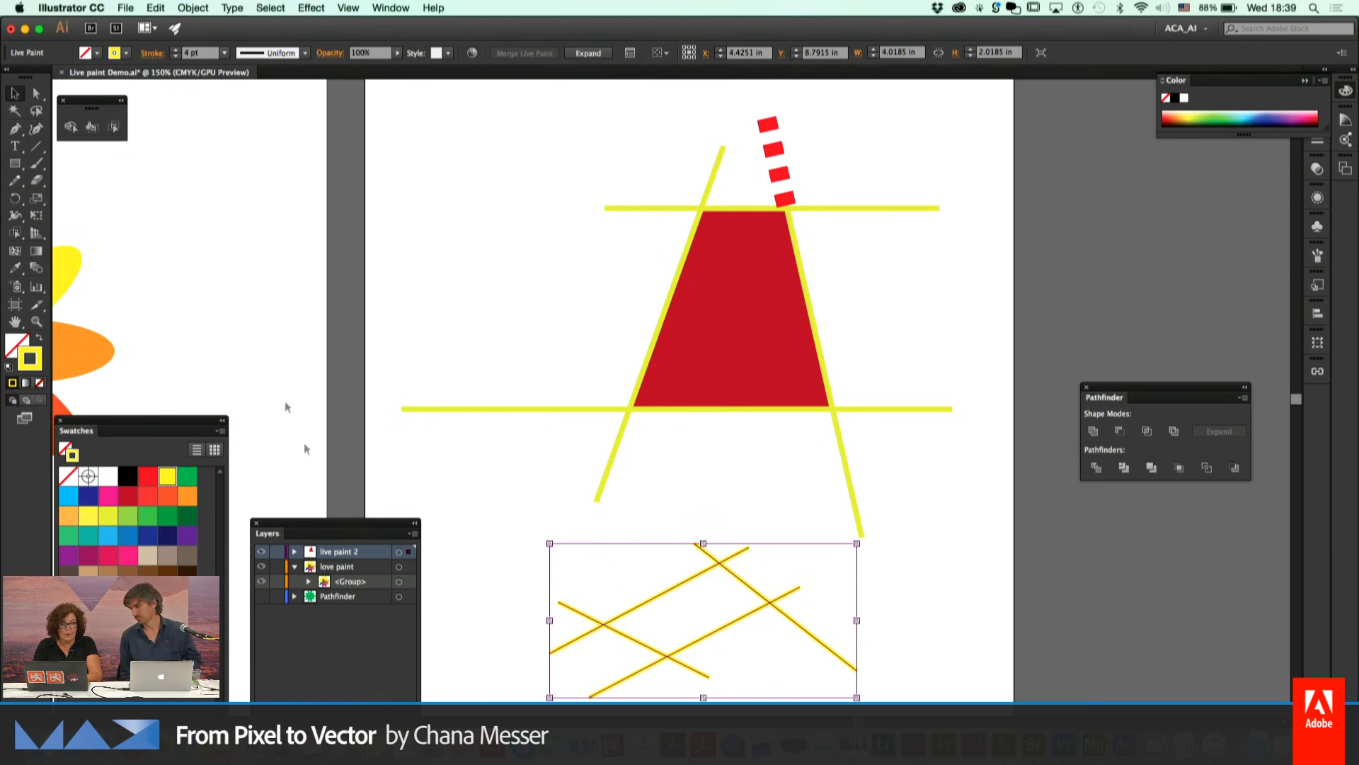
click(91, 126)
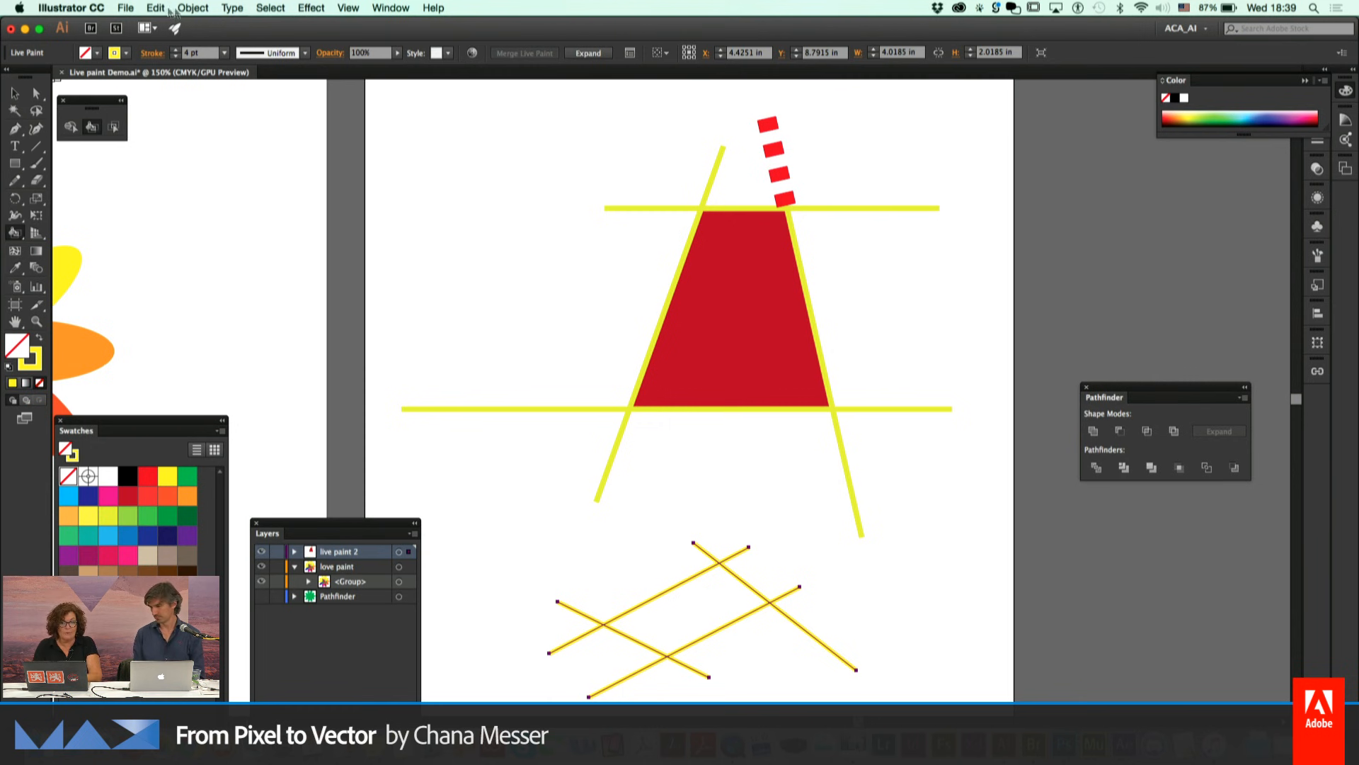
Turn on gap detection for the Live Paint group with paint stopping at Large Gaps
click(191, 8)
mouse_move(212, 354)
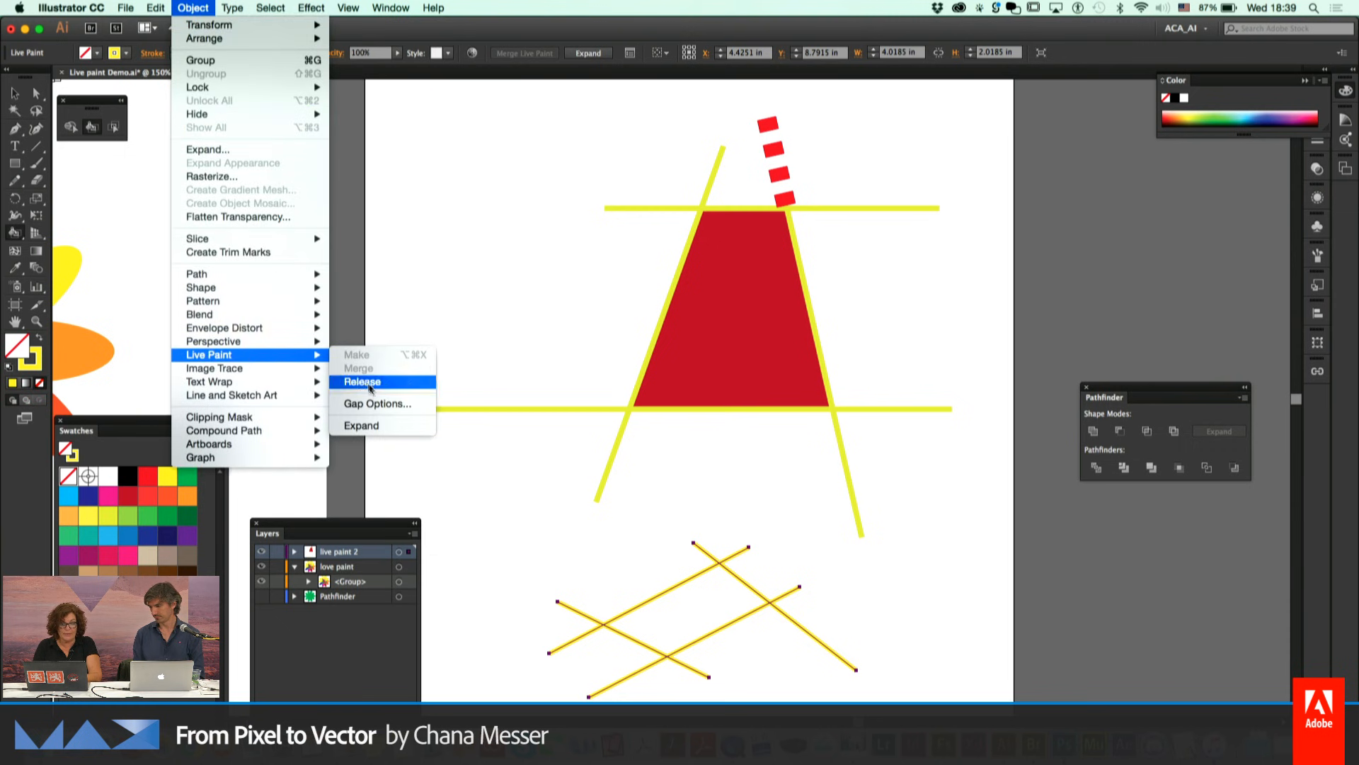
click(378, 403)
click(253, 119)
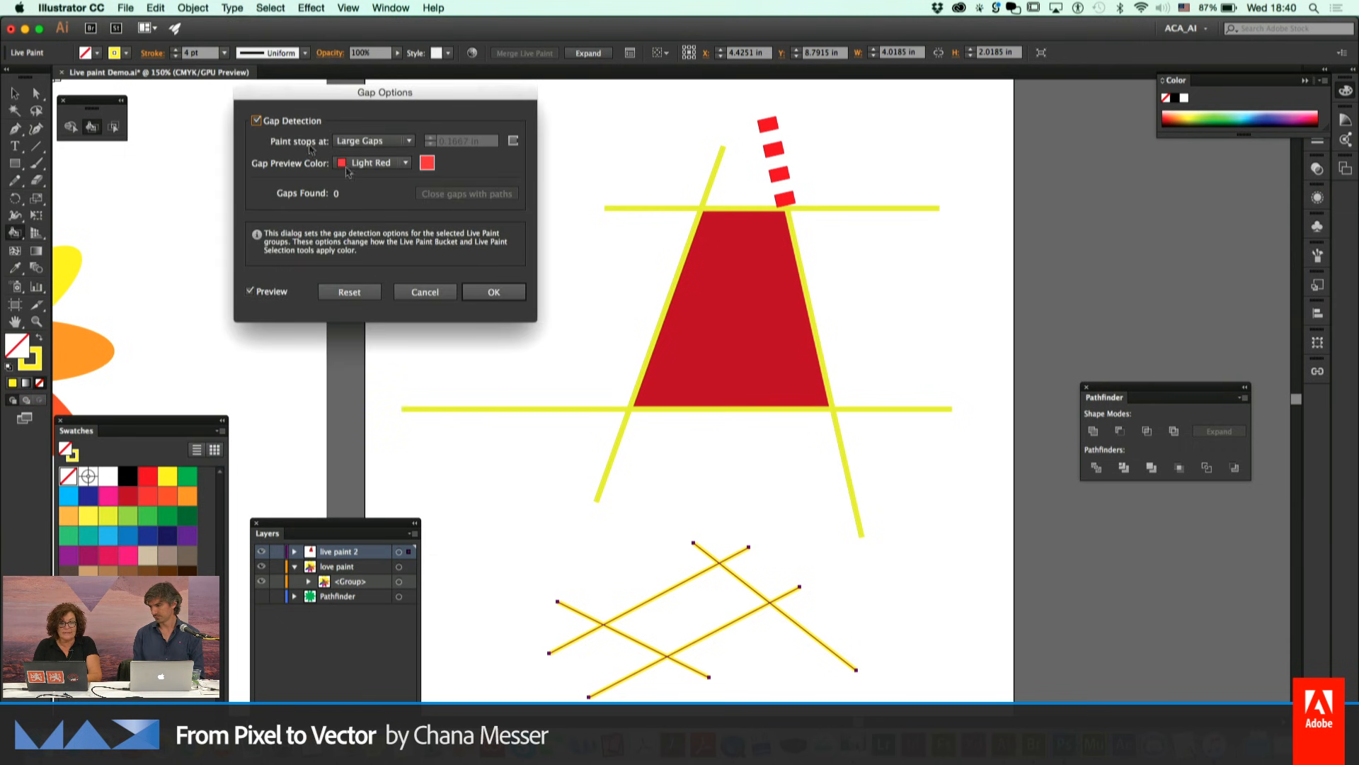
click(493, 292)
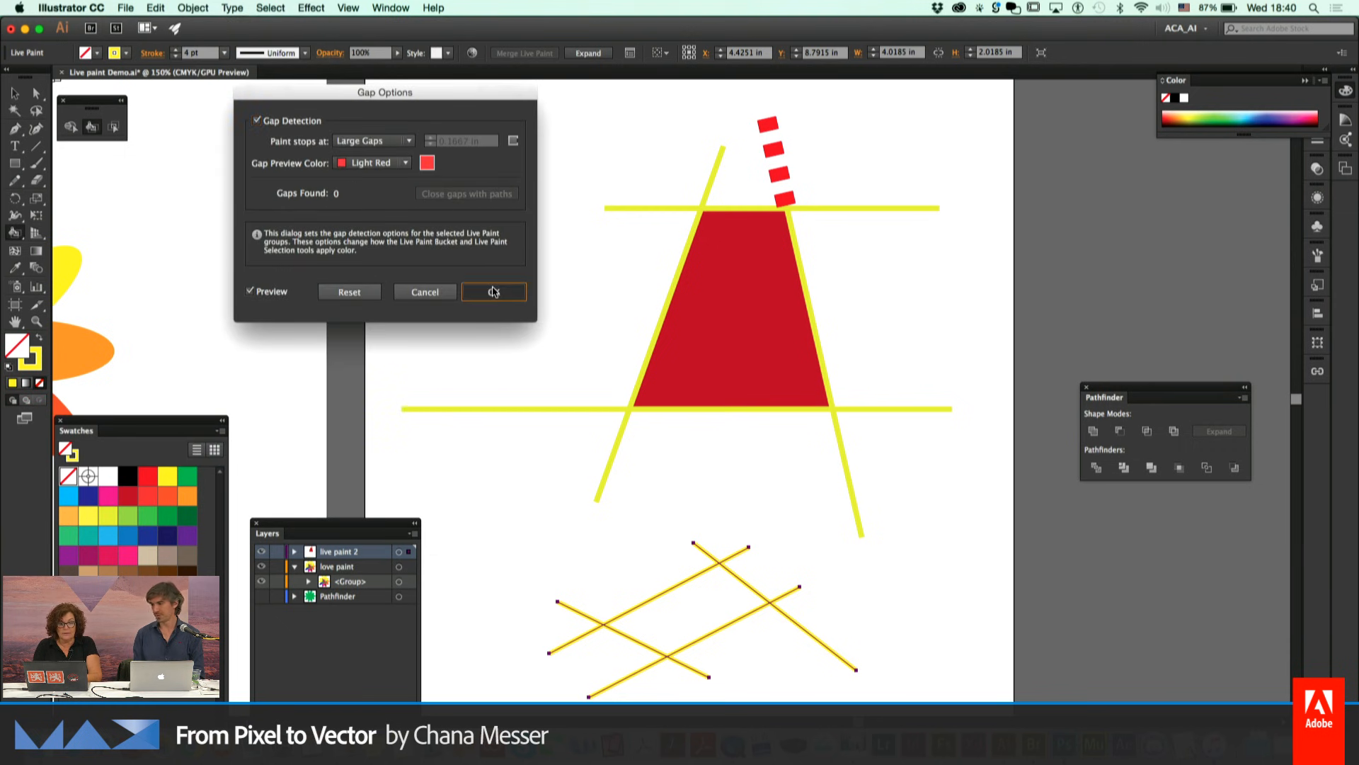
Cycle the Live Paint Bucket to the yellow swatch and fill the area enclosed by the four diagonal lines
key(Right)
key(Right)
key(Right)
key(Right)
key(Right)
click(725, 601)
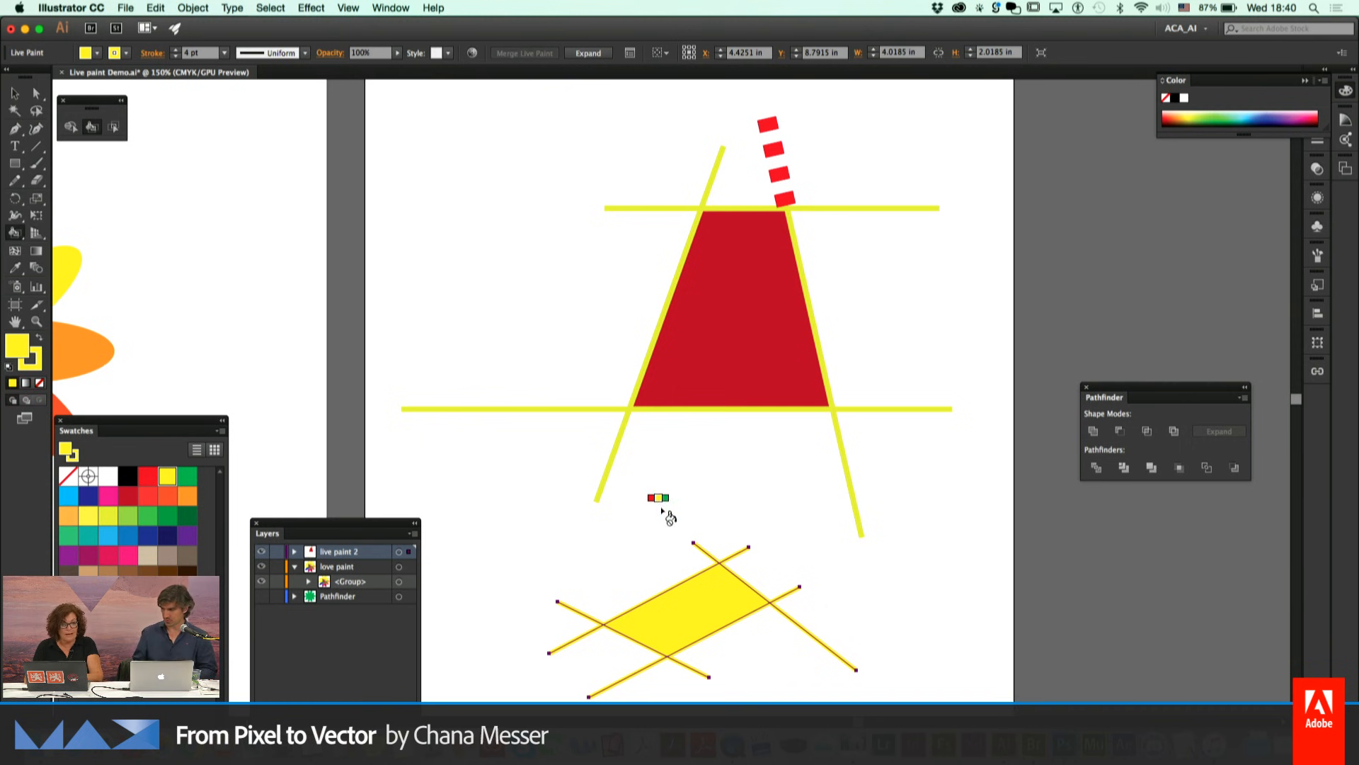
Reshape the yellow-filled area with Direct Selection by moving the upper endpoints of its two descending diagonal lines to the left and upward
click(36, 93)
click(670, 559)
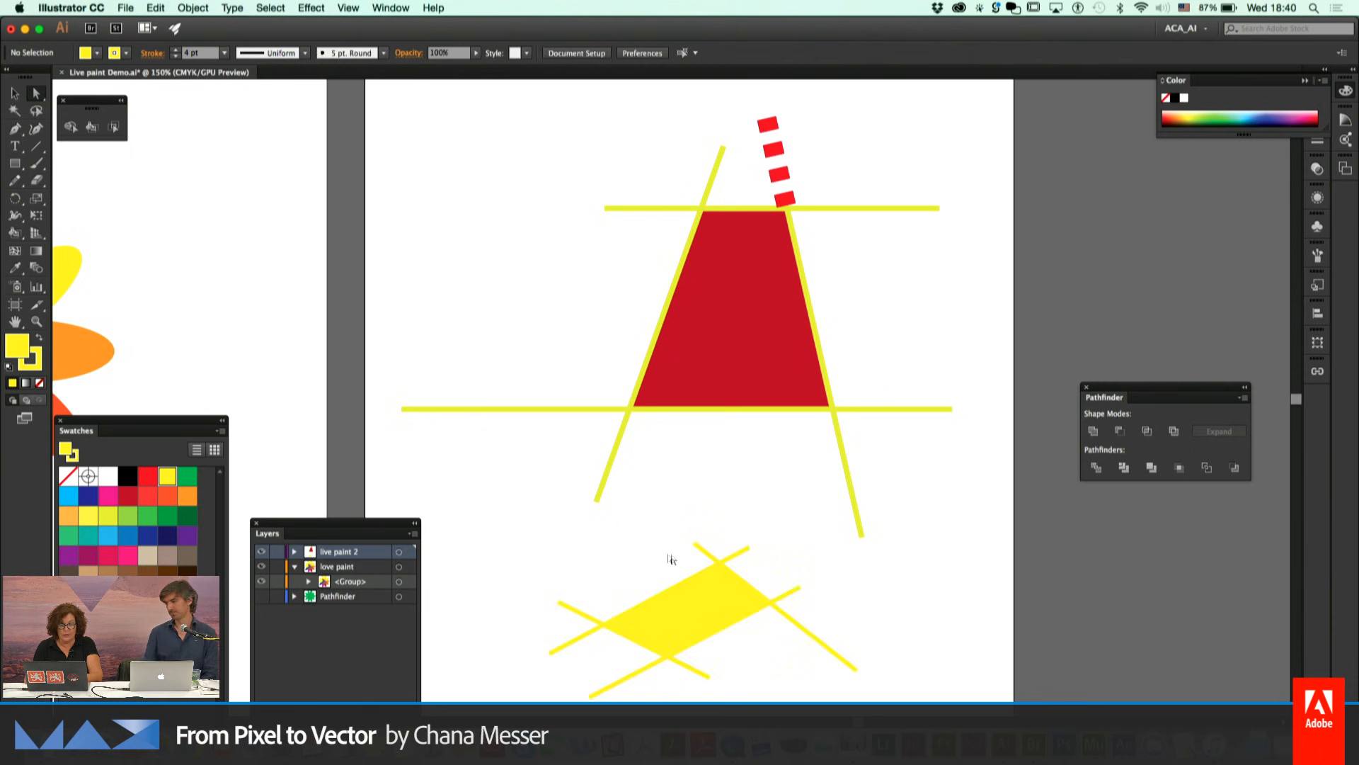
drag(694, 543, 548, 544)
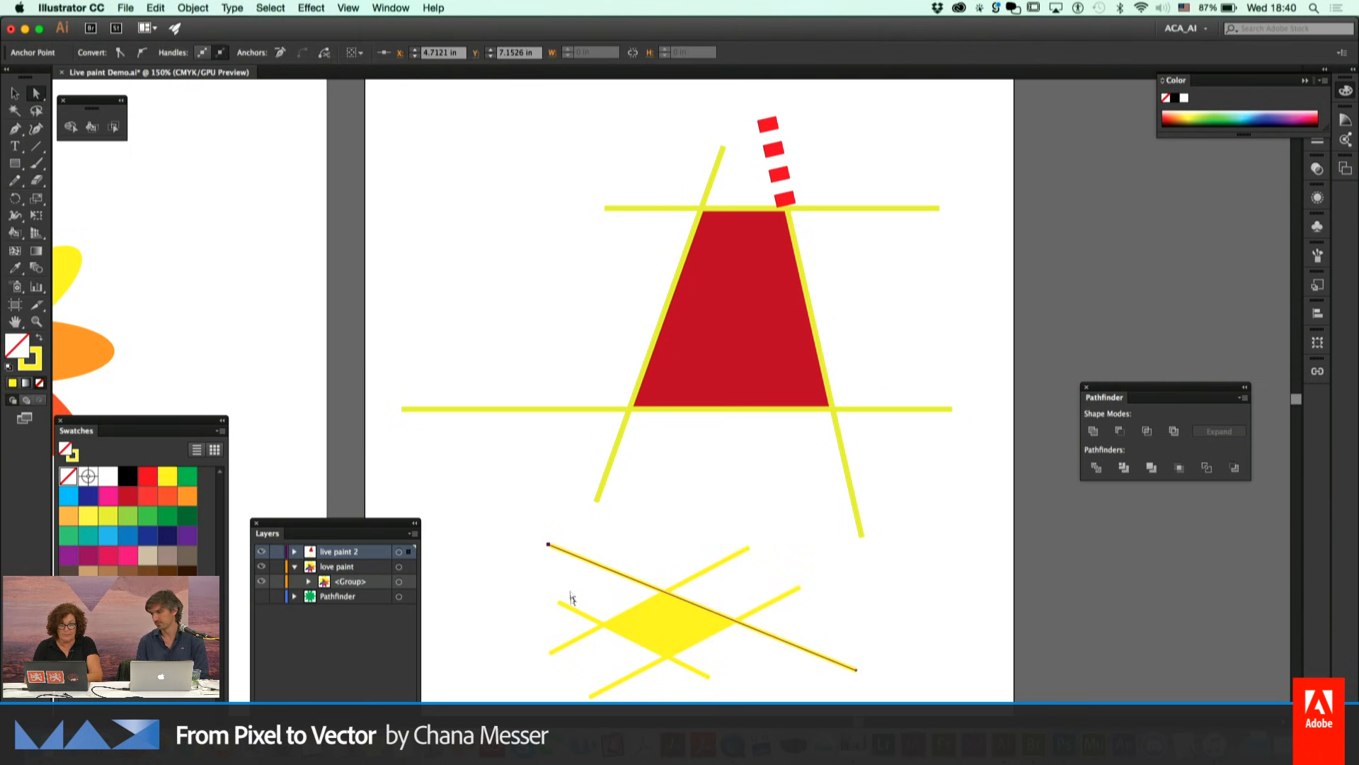
drag(559, 603, 536, 487)
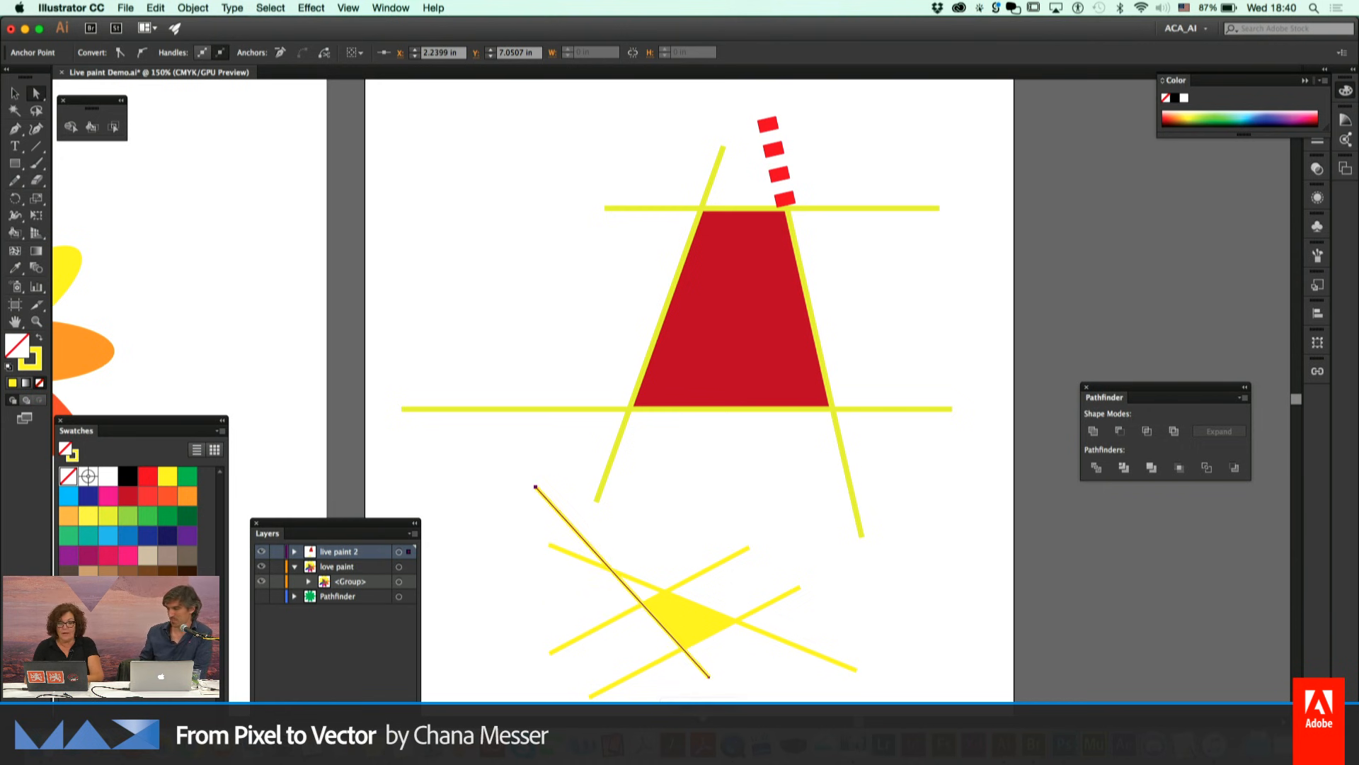
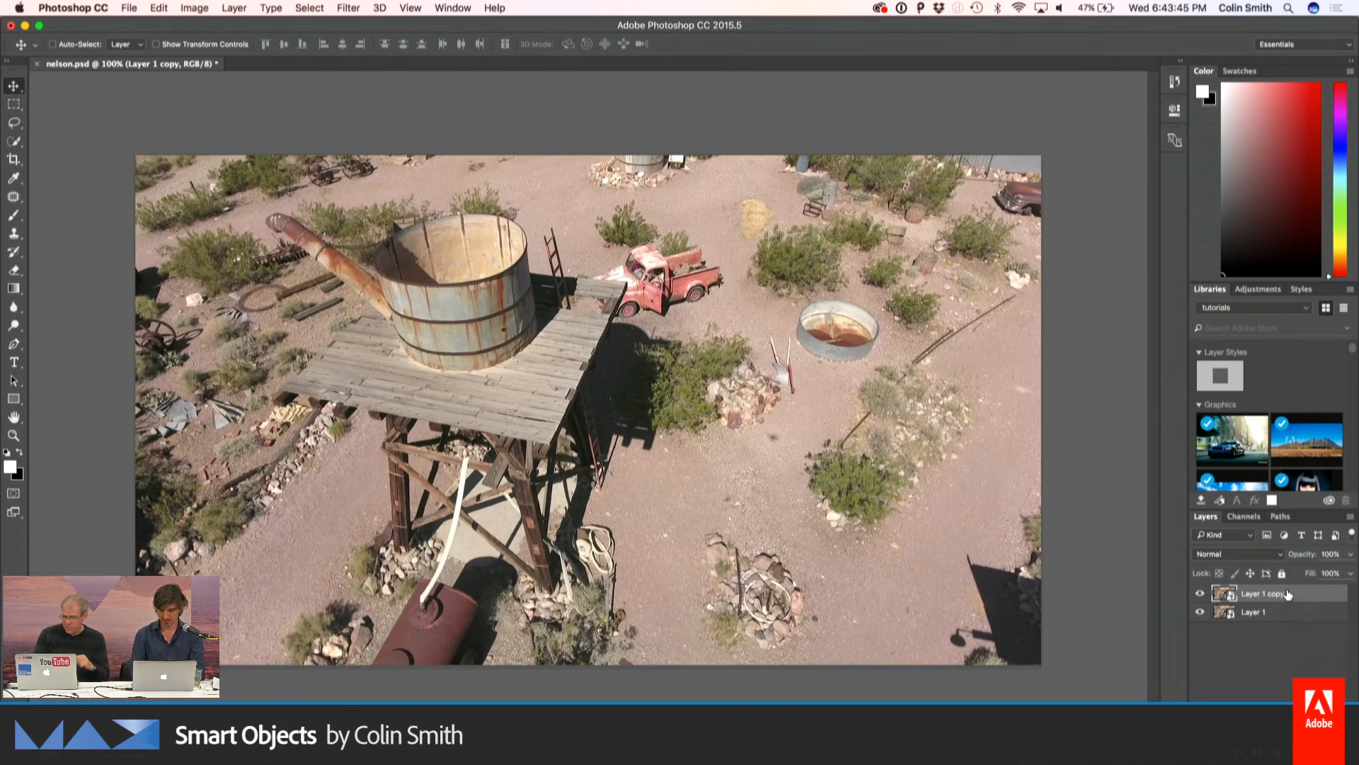
In Photoshop, set the blend mode of Layer 1 copy to Divide and apply a Gaussian Blur with a 2.8 pixel radius
click(1257, 557)
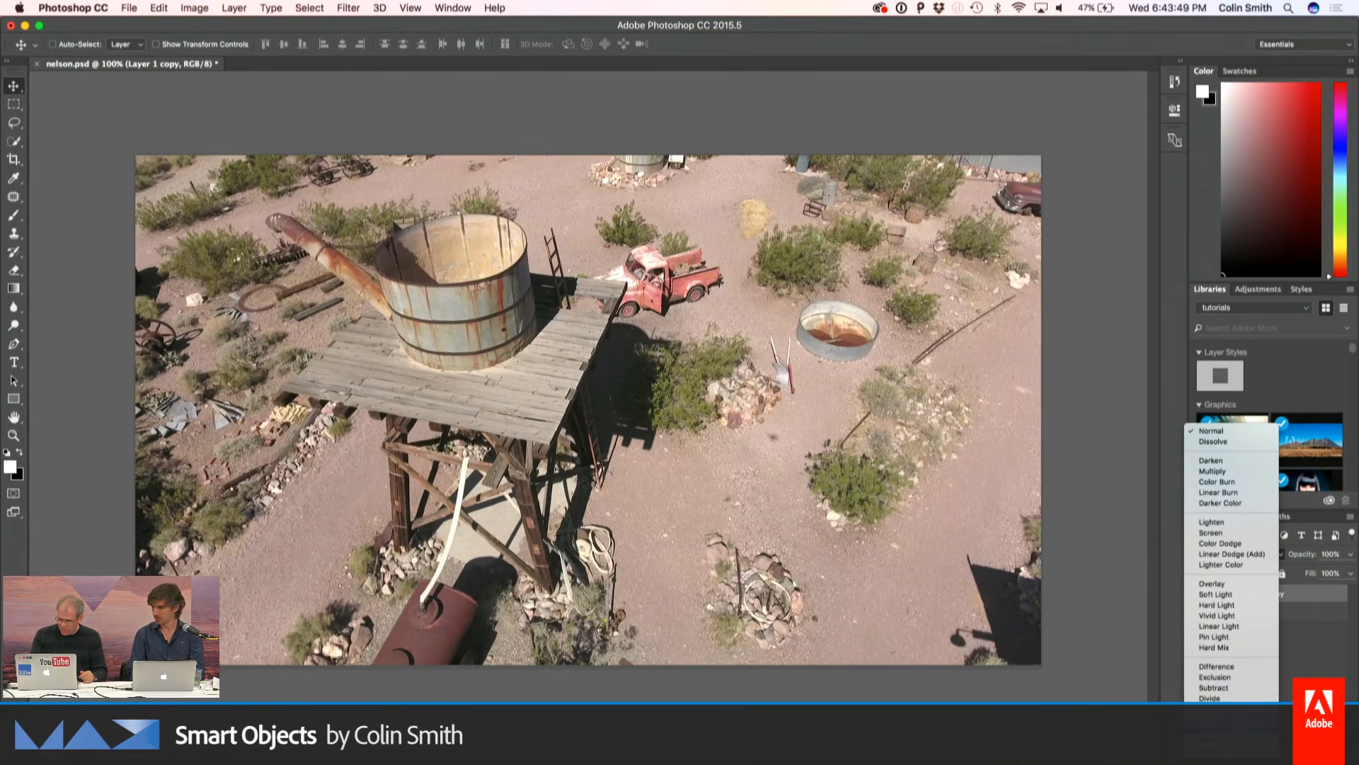
click(1235, 699)
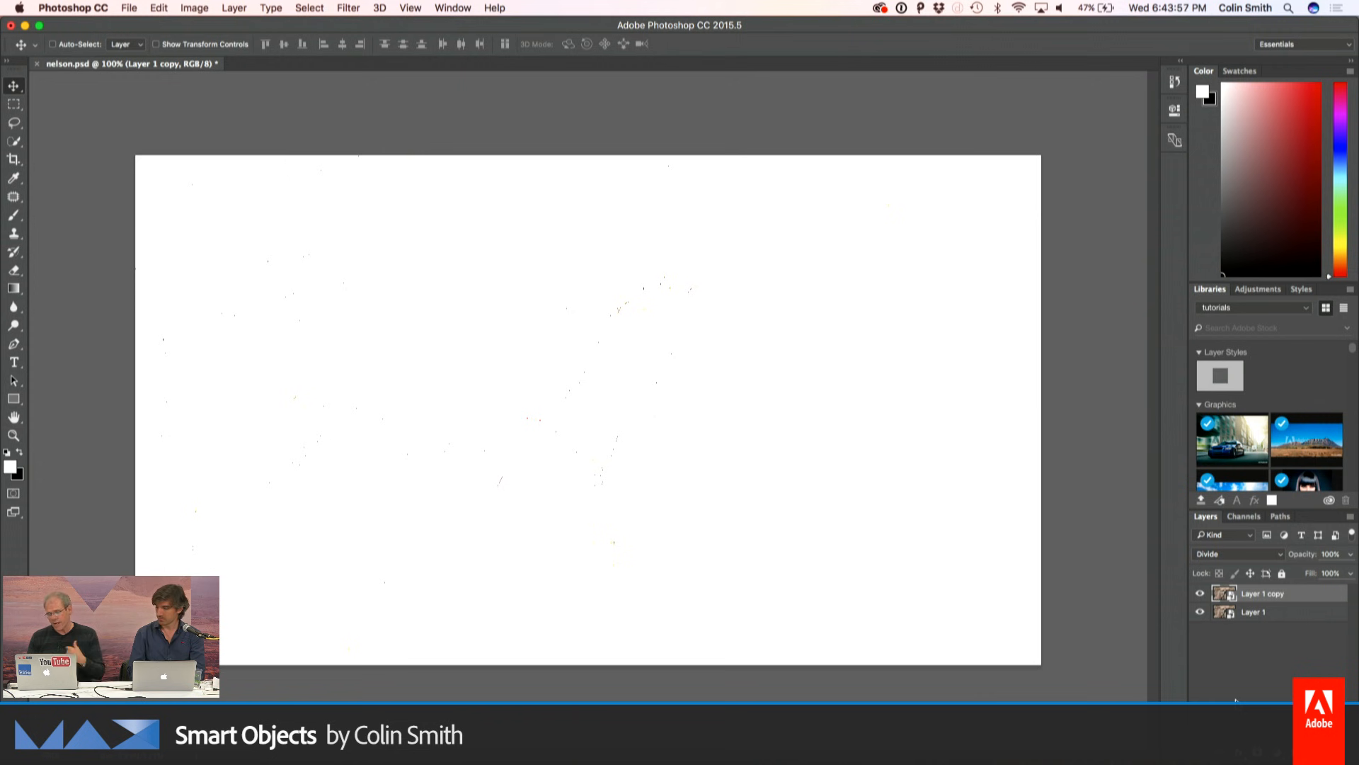
click(350, 8)
mouse_move(396, 176)
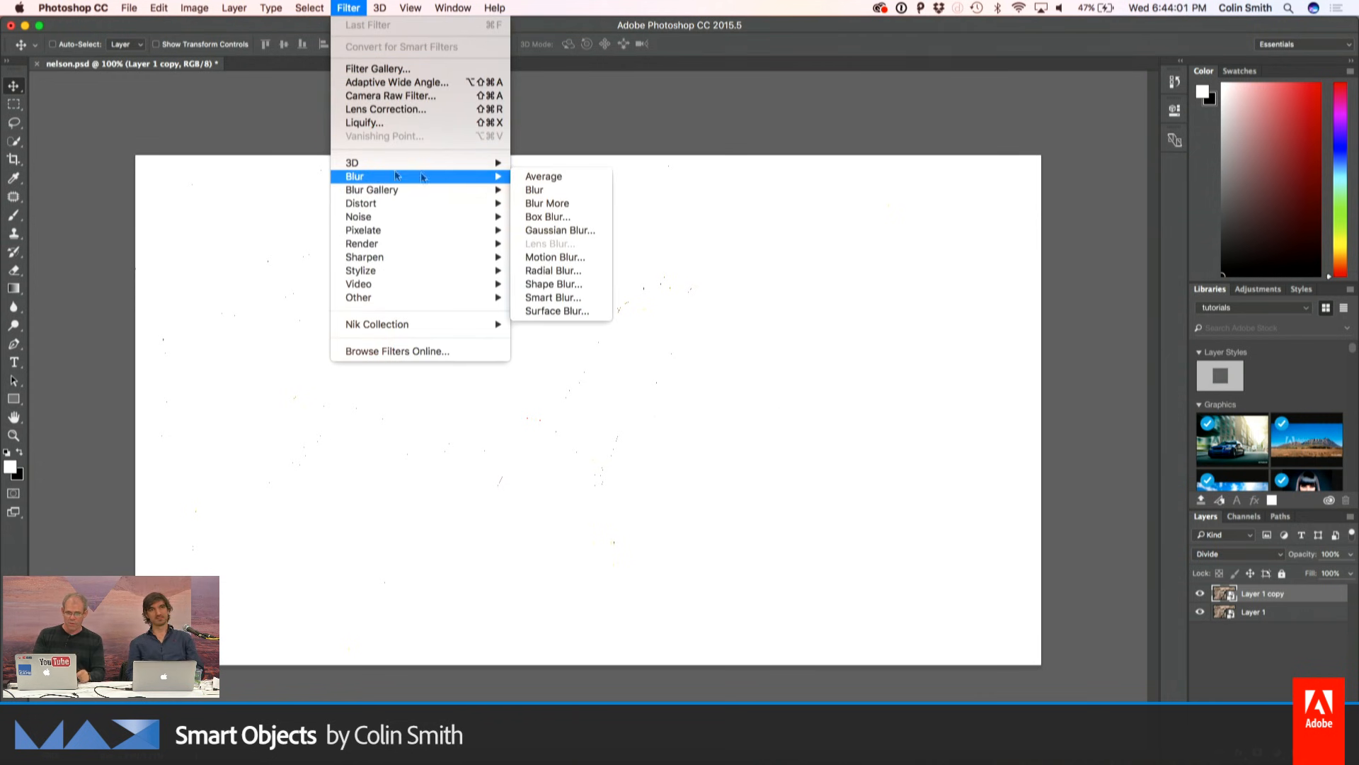
click(559, 230)
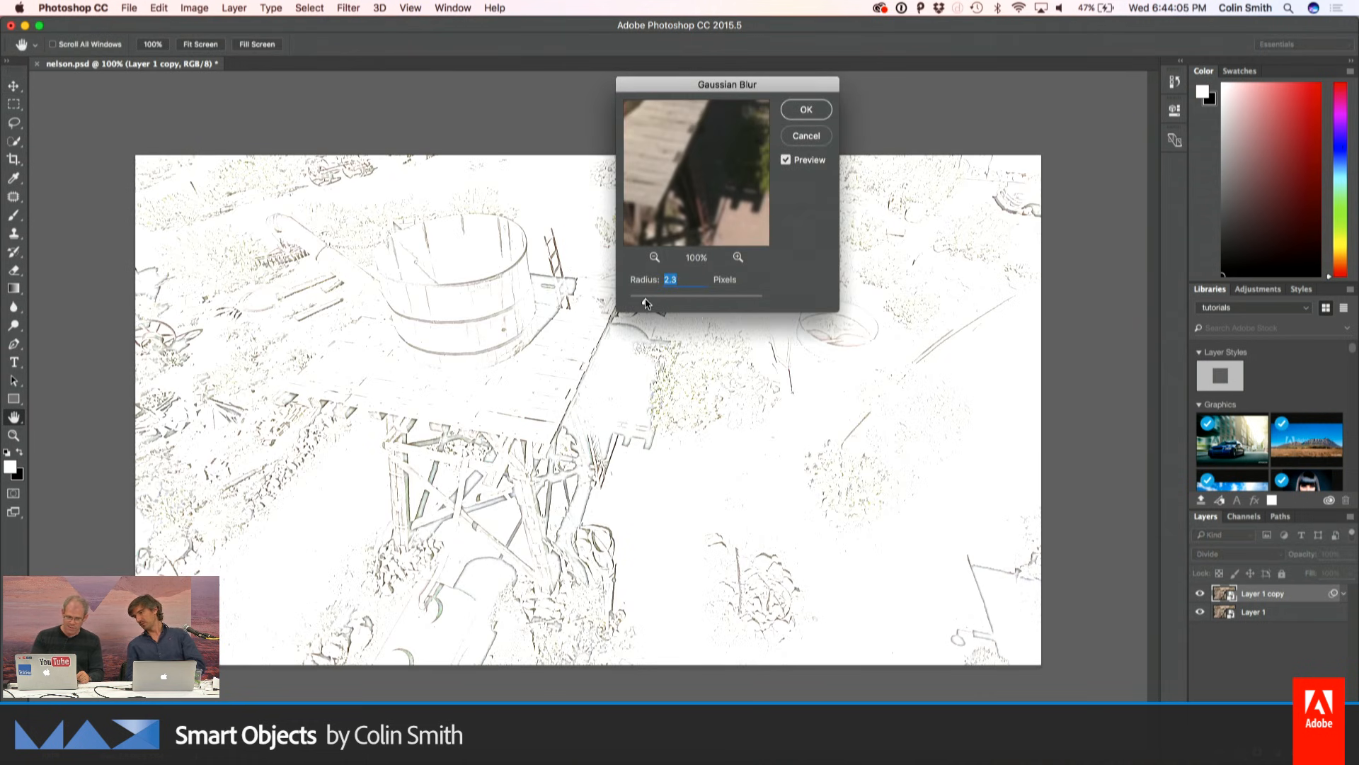
mouse_move(645, 303)
mouse_down()
mouse_move(685, 305)
mouse_move(649, 303)
mouse_up()
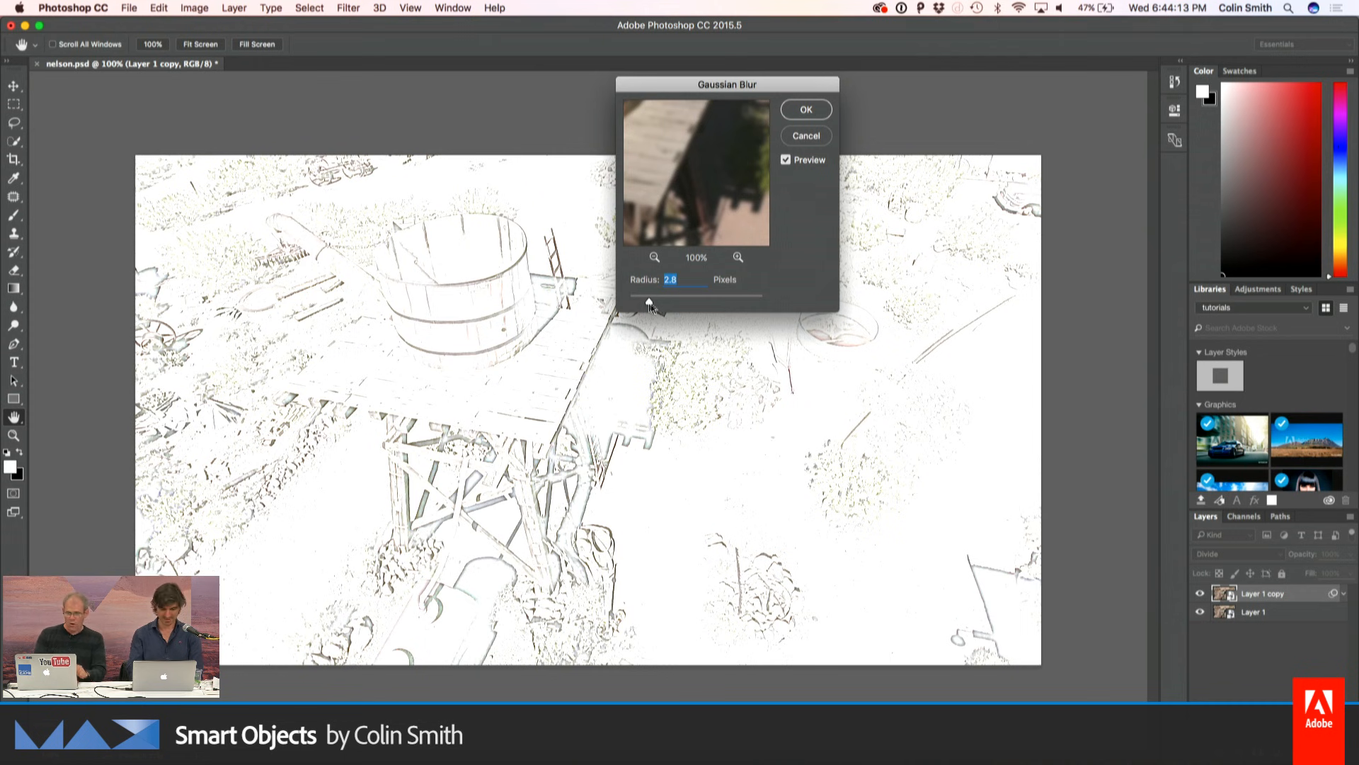
click(806, 109)
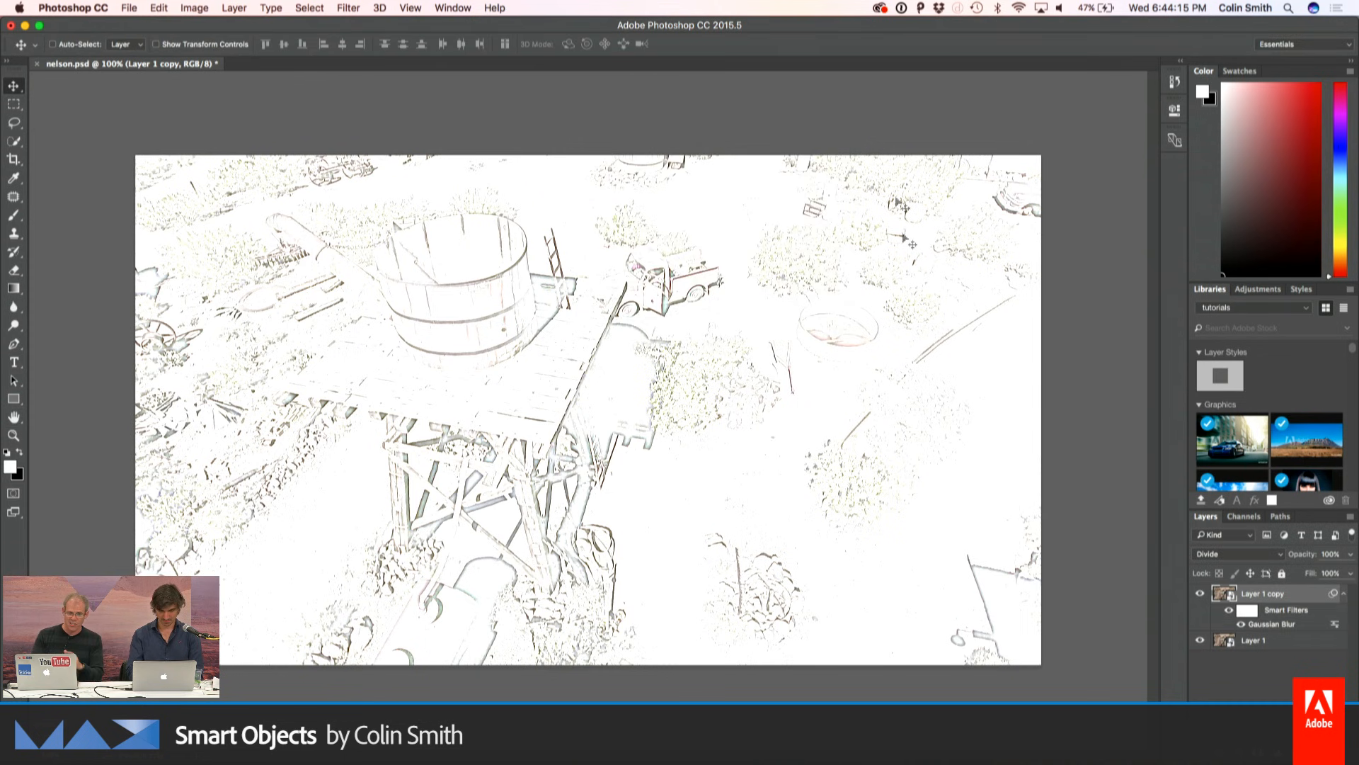
Save the line-drawing document as nelson-after.psd, replacing the existing file with Maximize Compatibility on, and close it
click(129, 7)
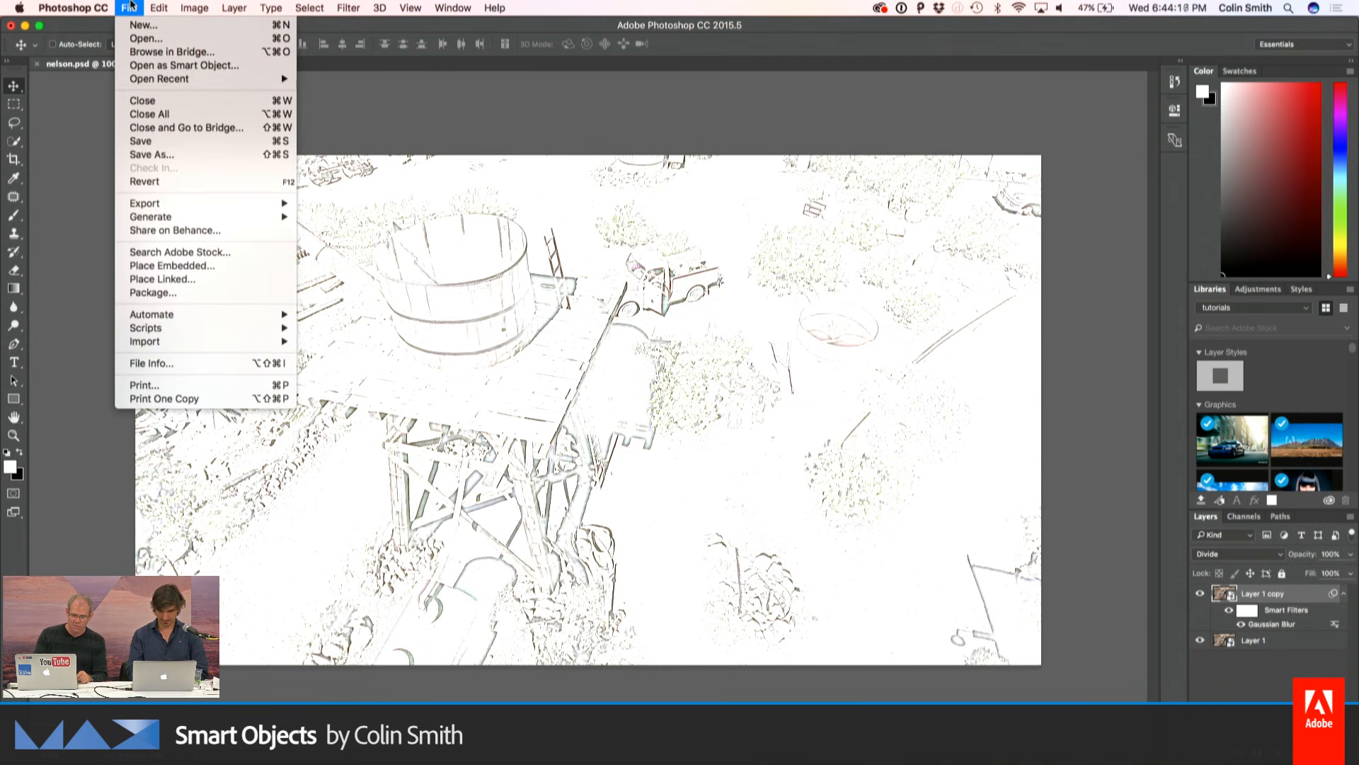
click(154, 155)
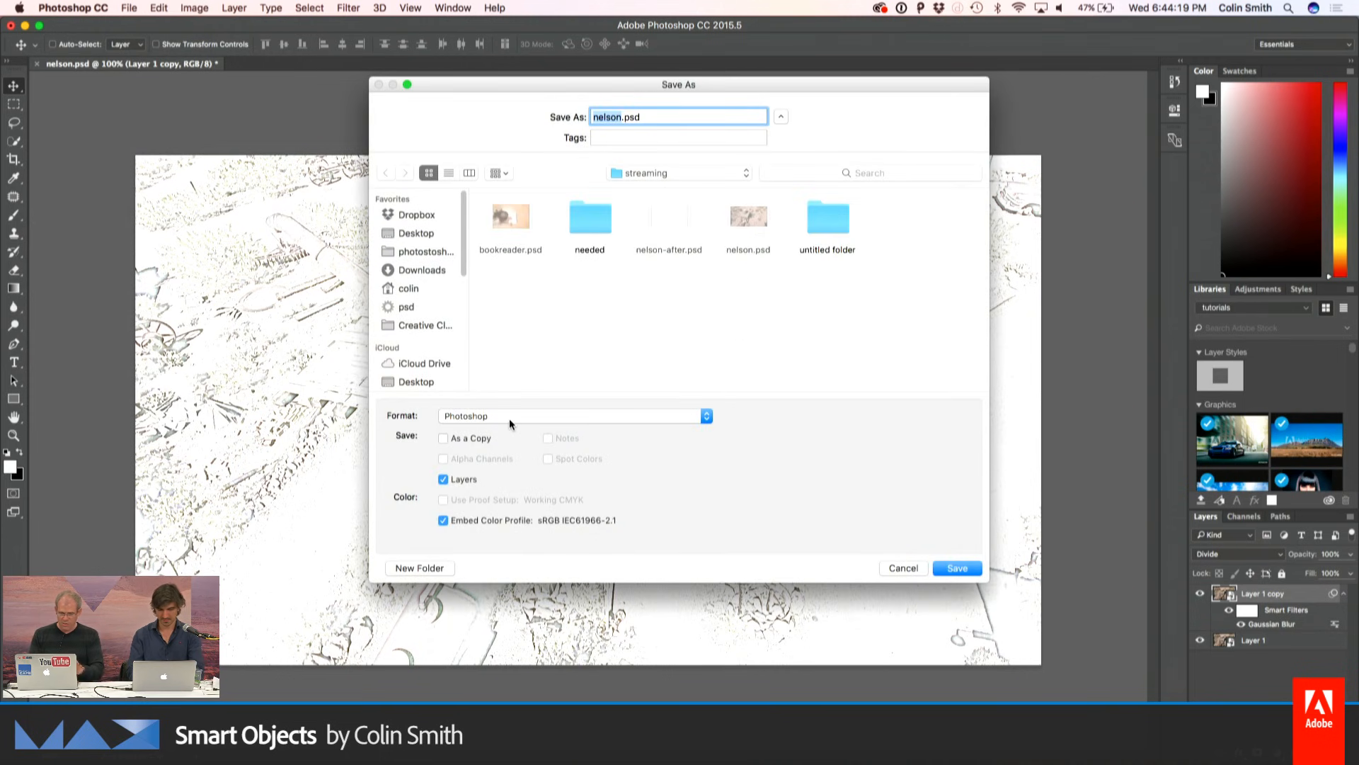
click(670, 223)
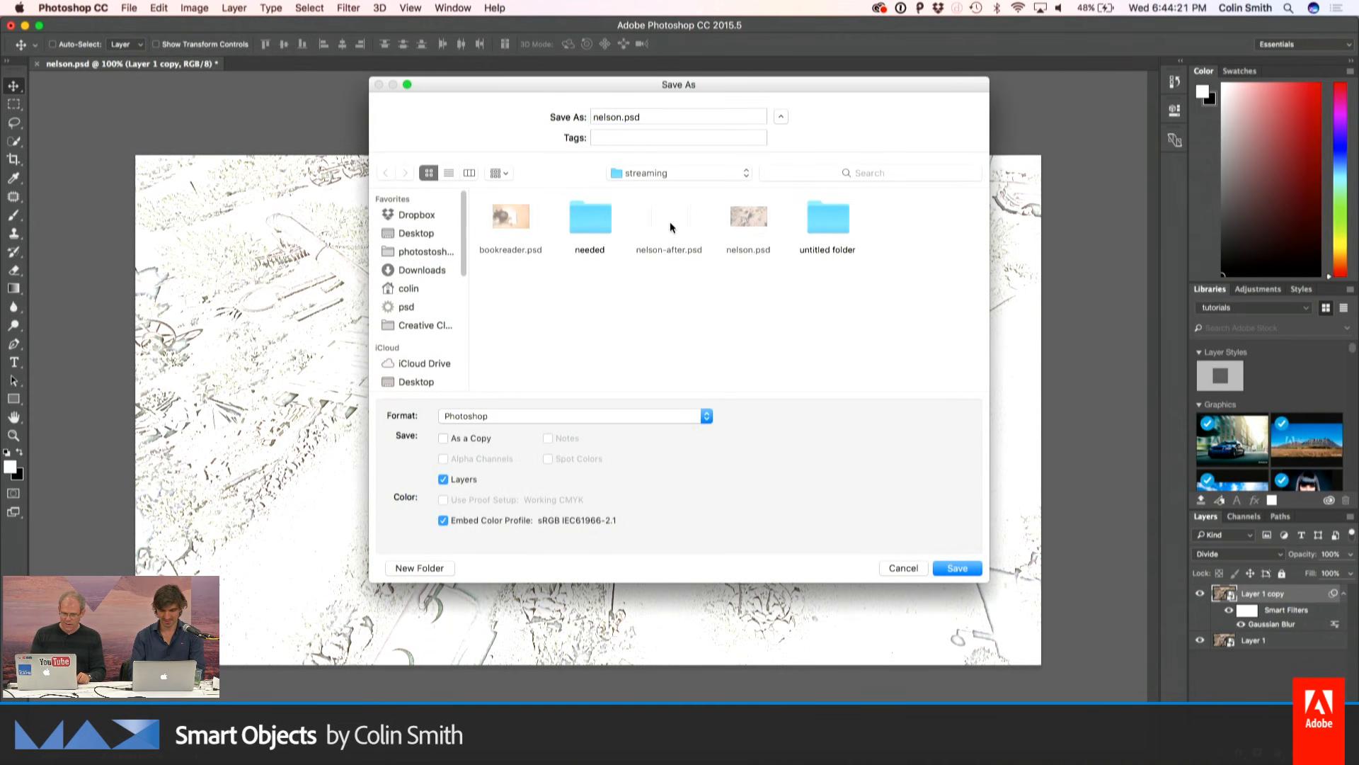
click(623, 122)
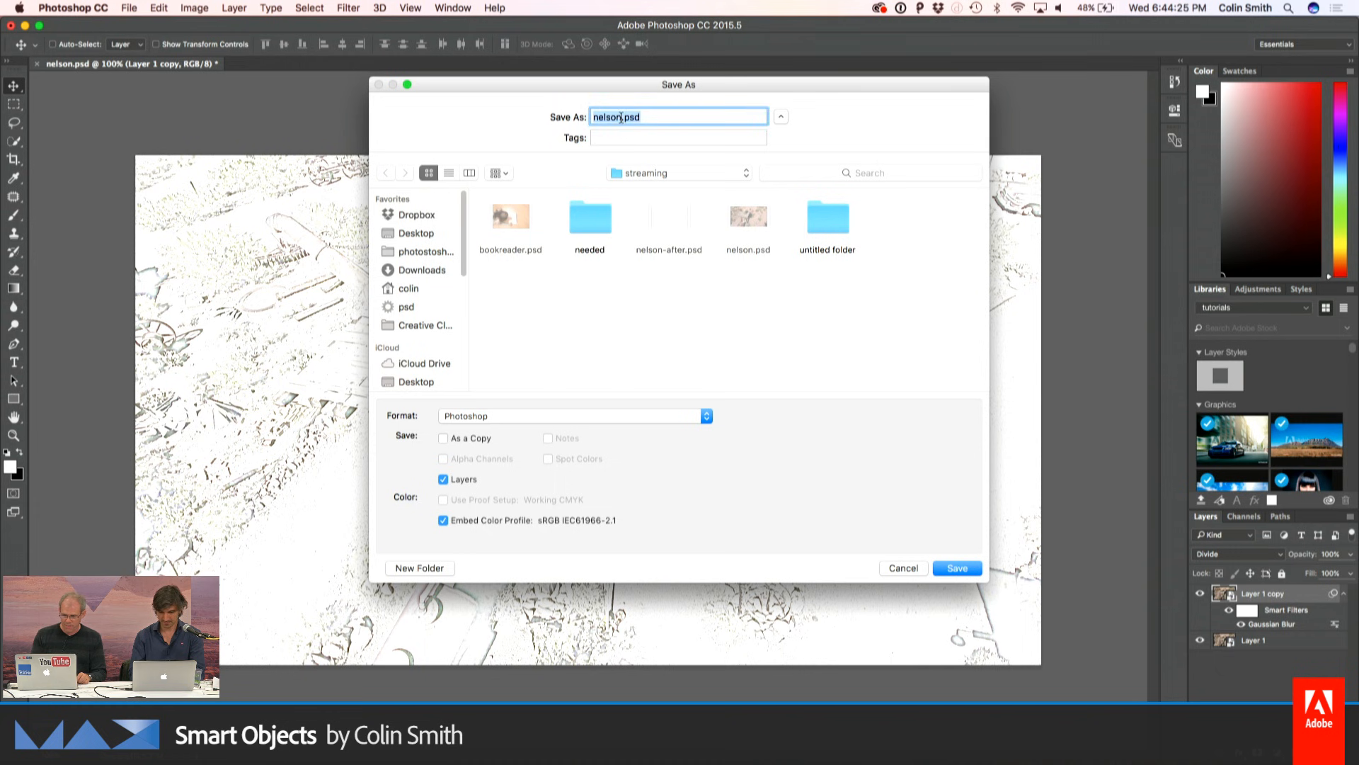
click(621, 117)
text(-a)
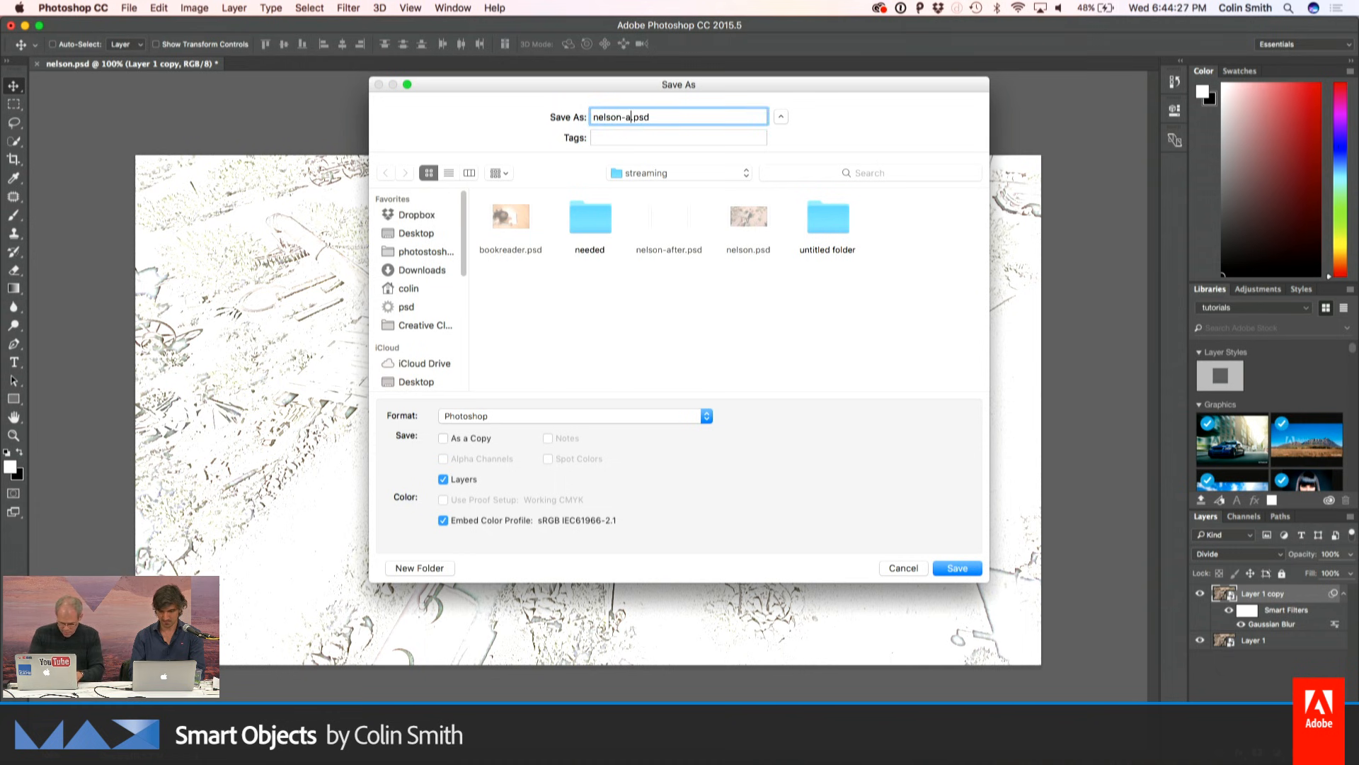
text(fter)
key(Return)
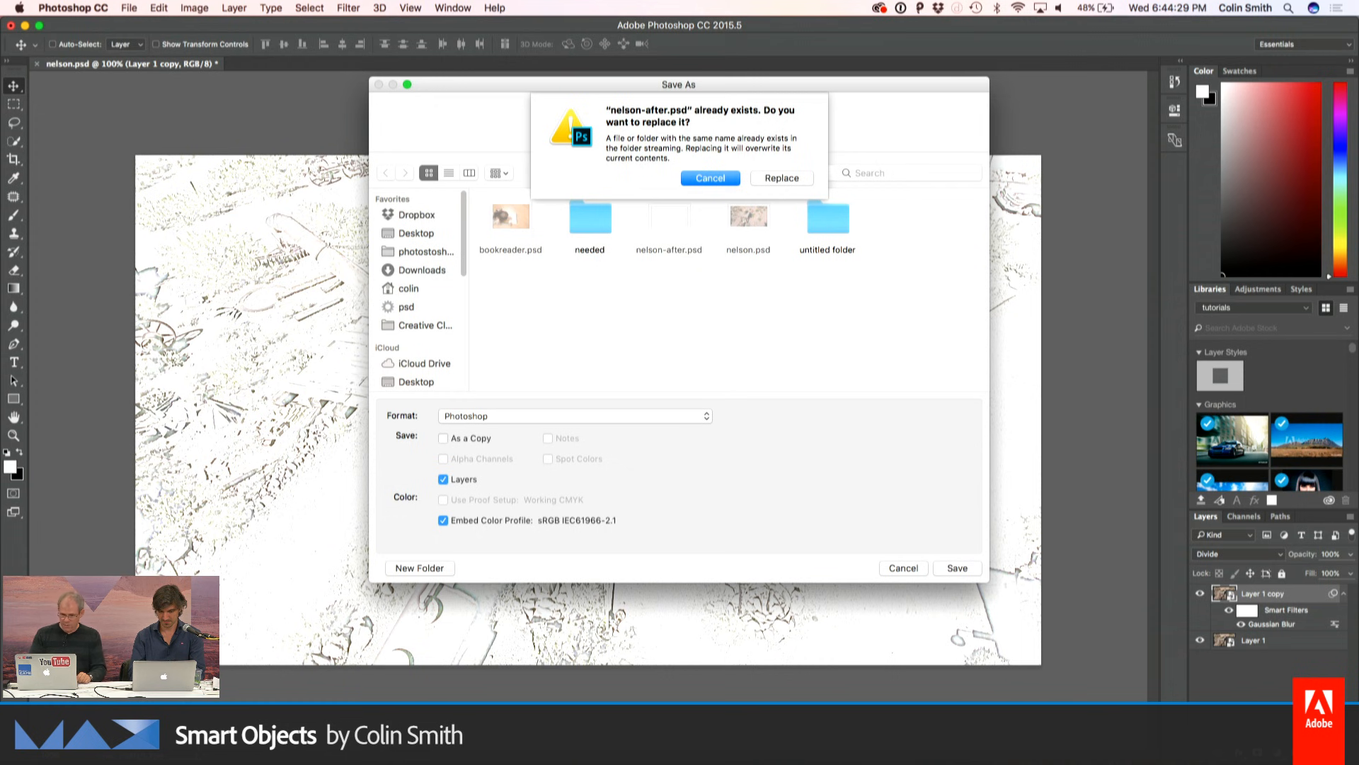
click(782, 178)
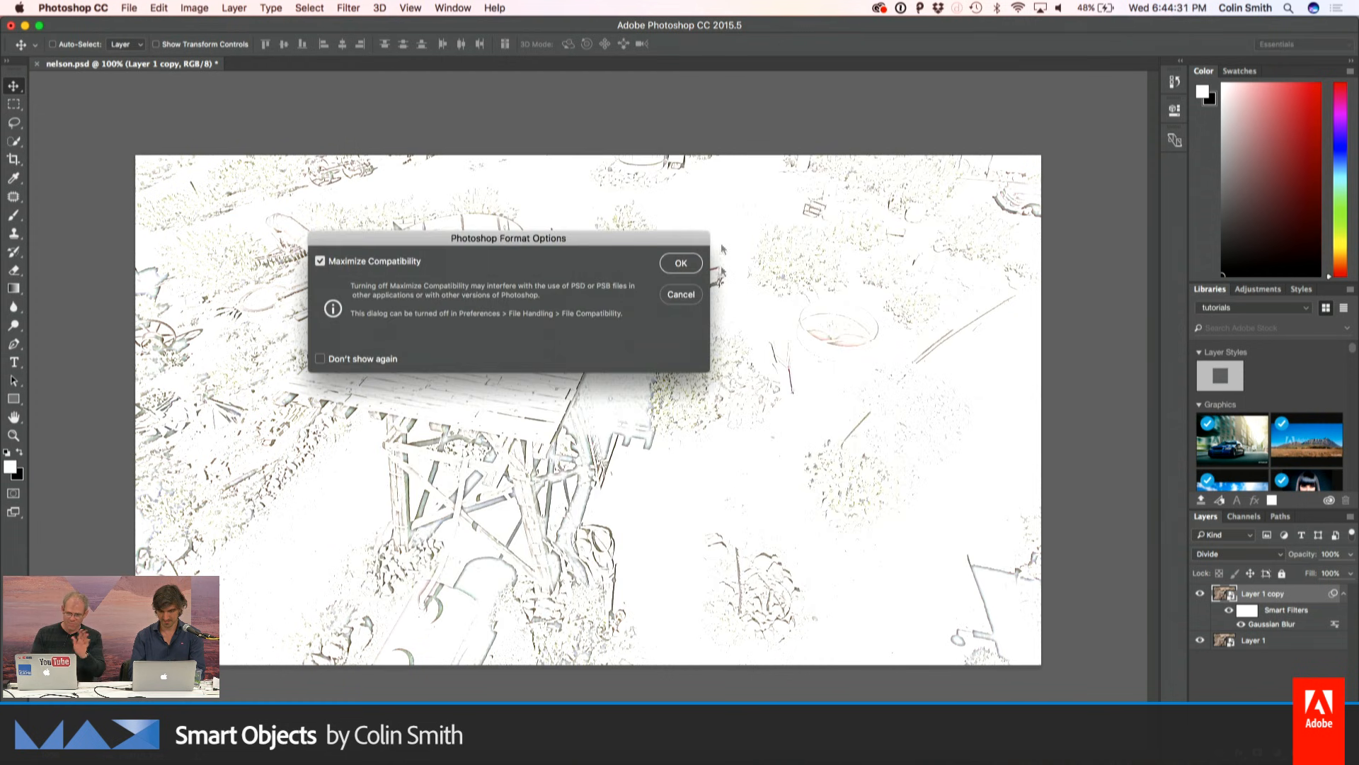
click(680, 263)
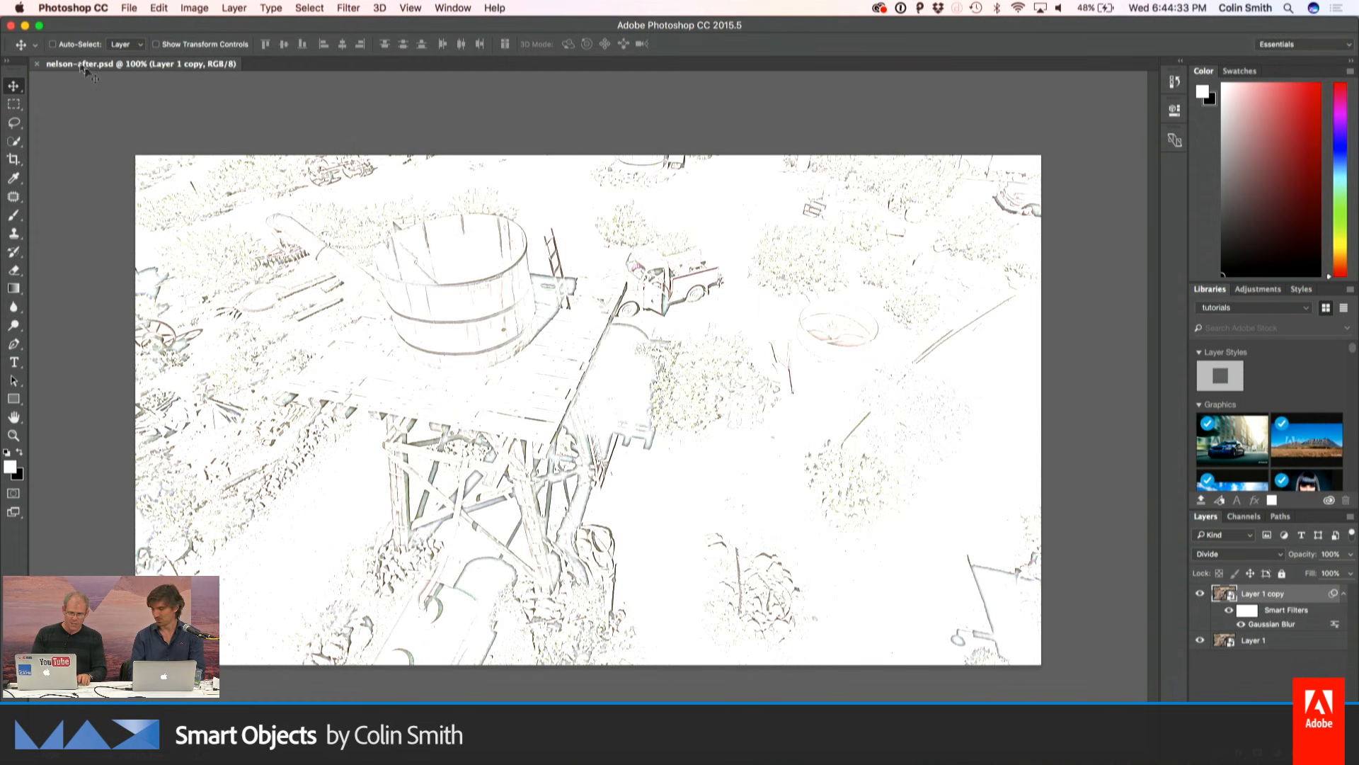
click(37, 63)
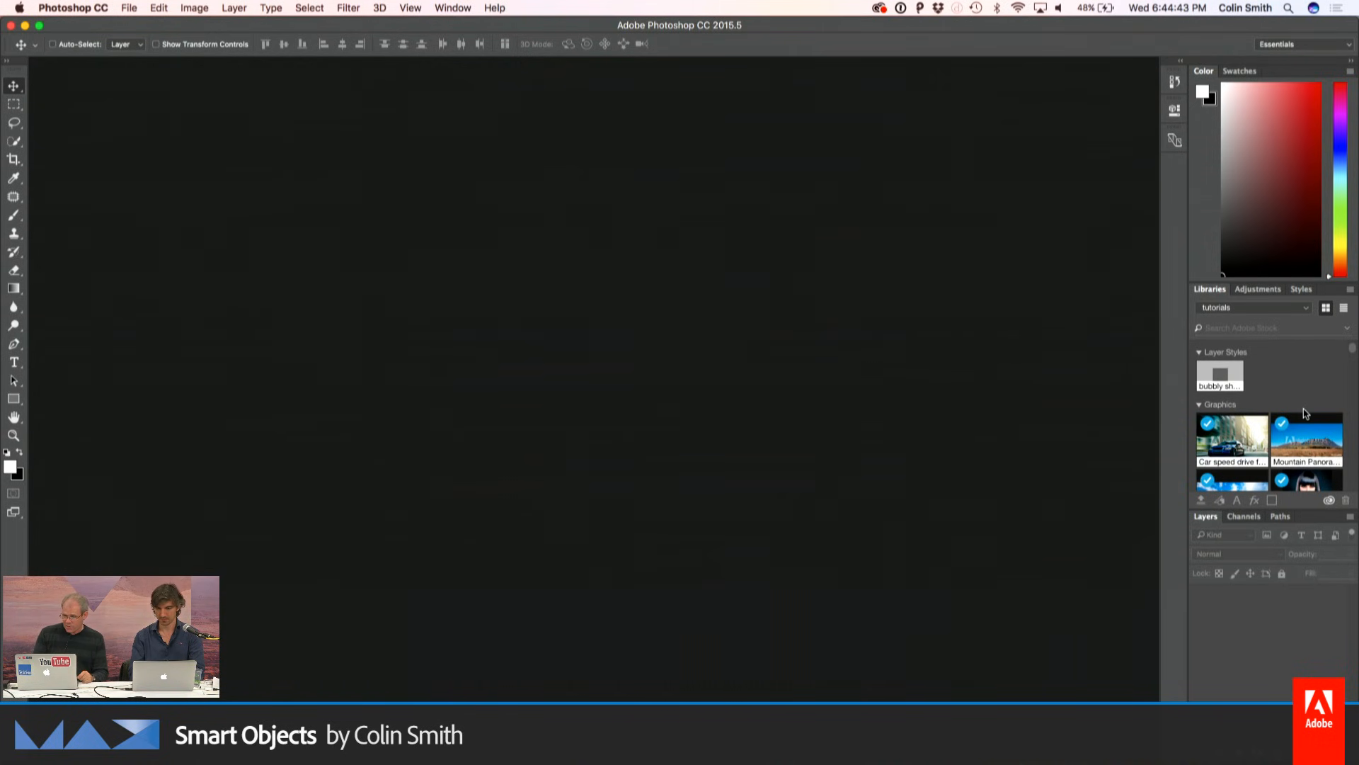
Open the library's stock photo of the woman reading a book on the floor and fit it to the window
scroll(1272, 454, down, 10)
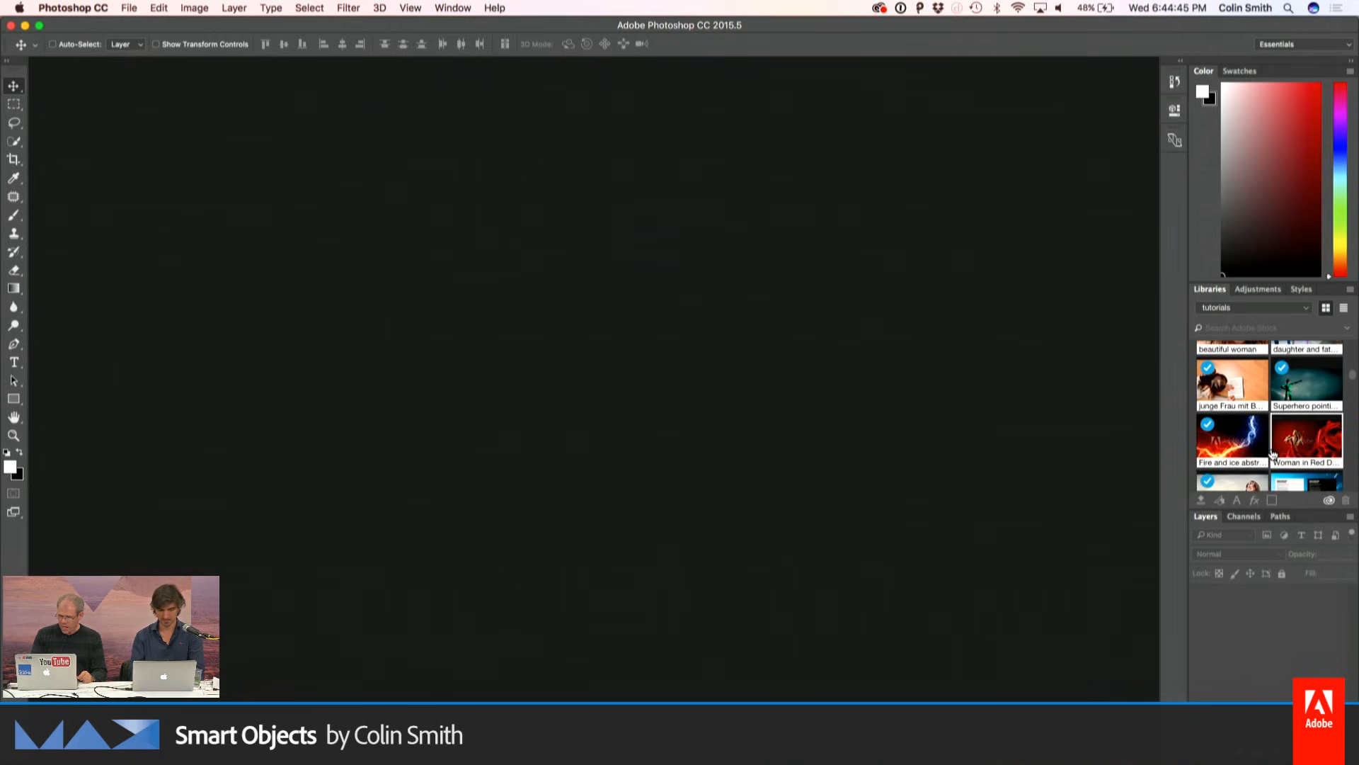
double_click(1247, 386)
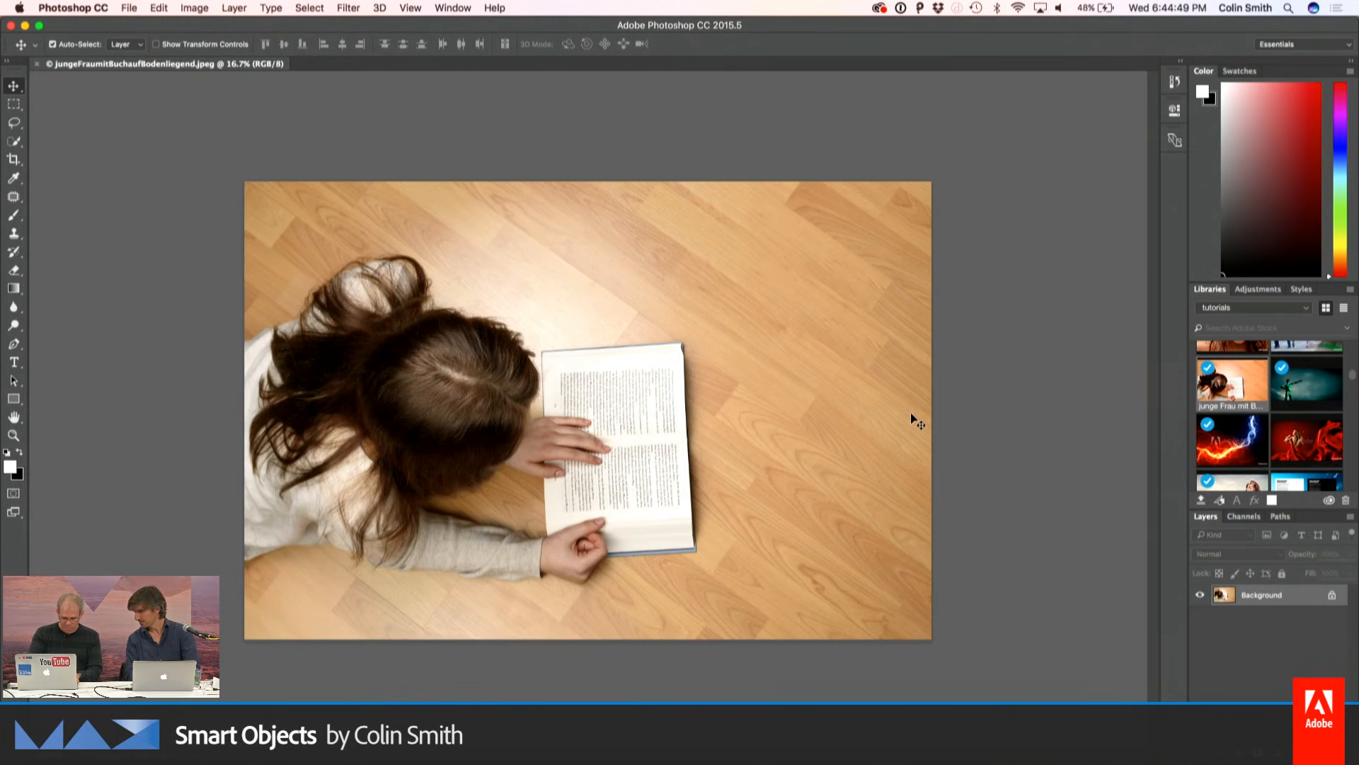
key(super+1)
key(super+0)
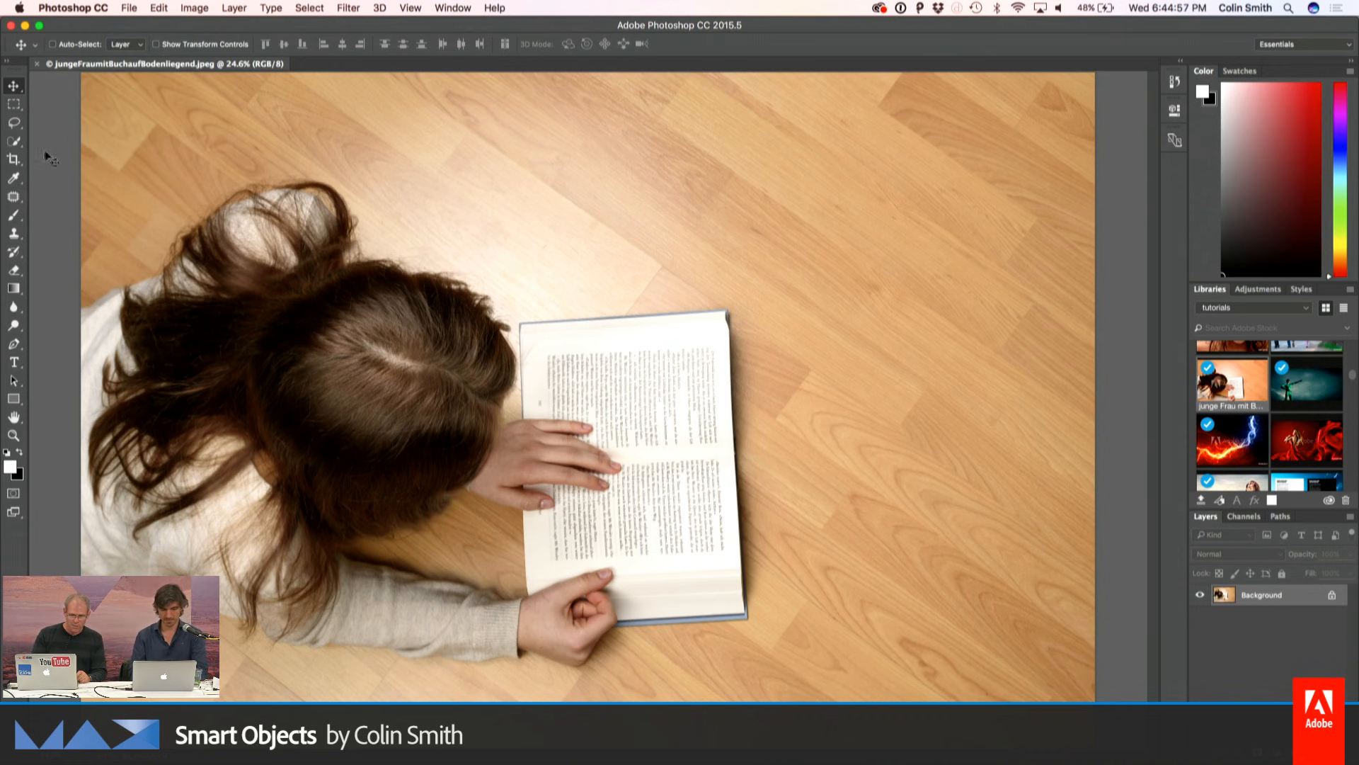
Select the white pages of the open book with the Quick Selection tool, leaving out the hands
click(14, 141)
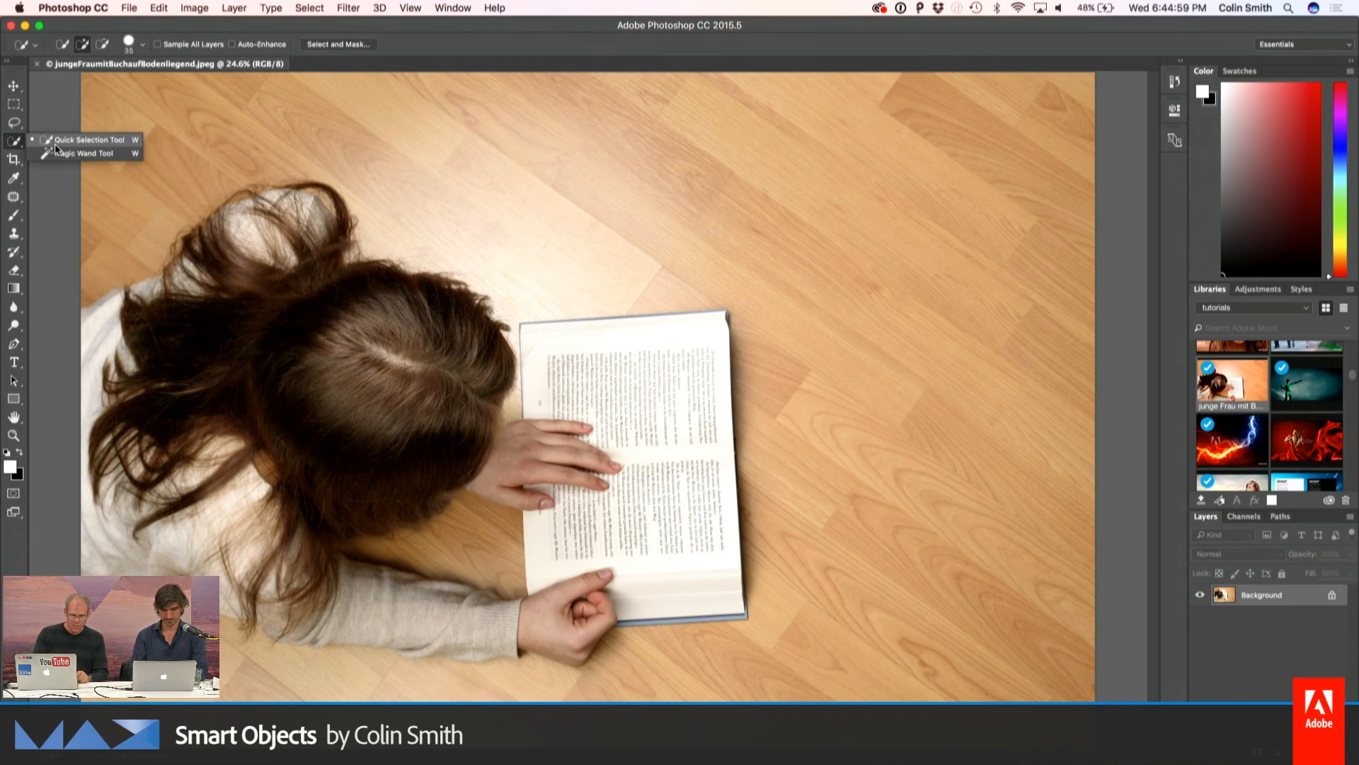
click(56, 146)
mouse_move(556, 365)
mouse_down()
mouse_move(594, 359)
mouse_move(689, 446)
mouse_move(679, 505)
mouse_move(599, 534)
mouse_move(680, 580)
mouse_up()
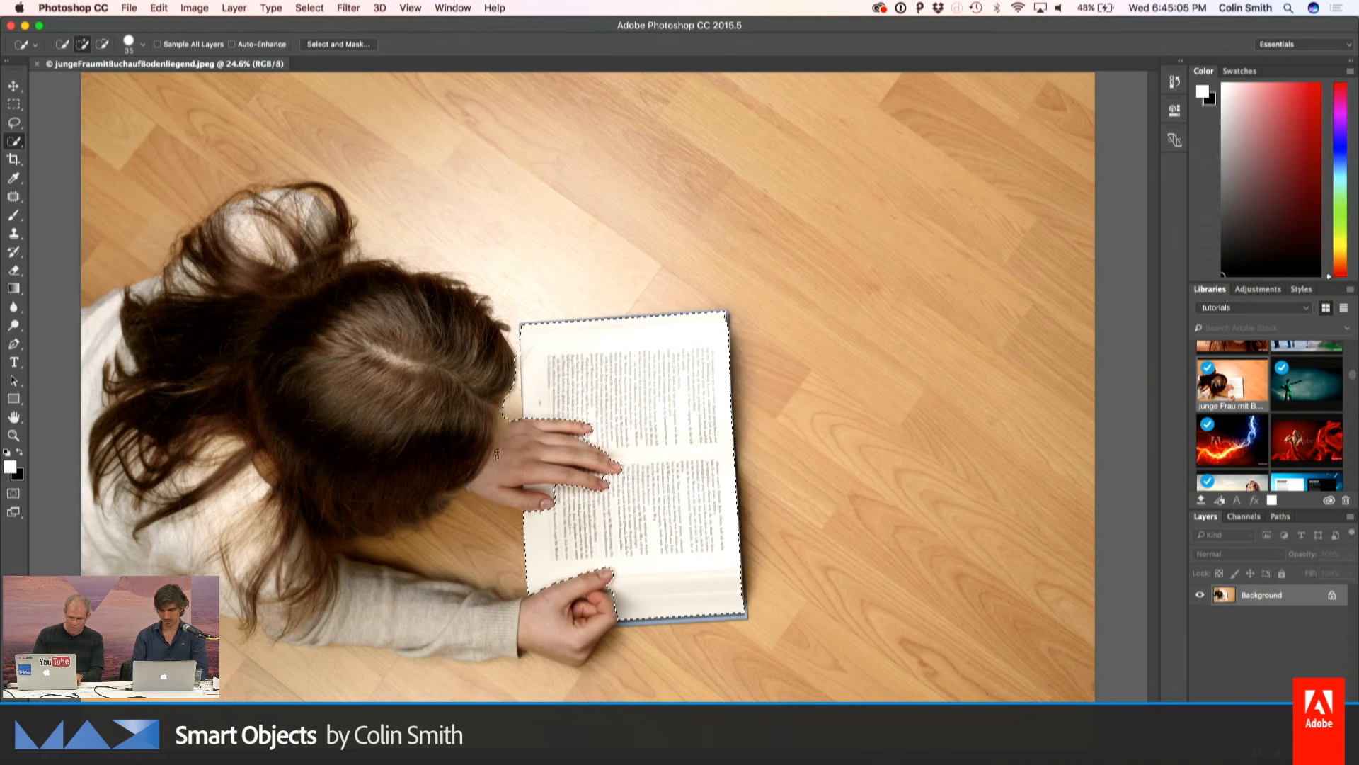
key(alt)
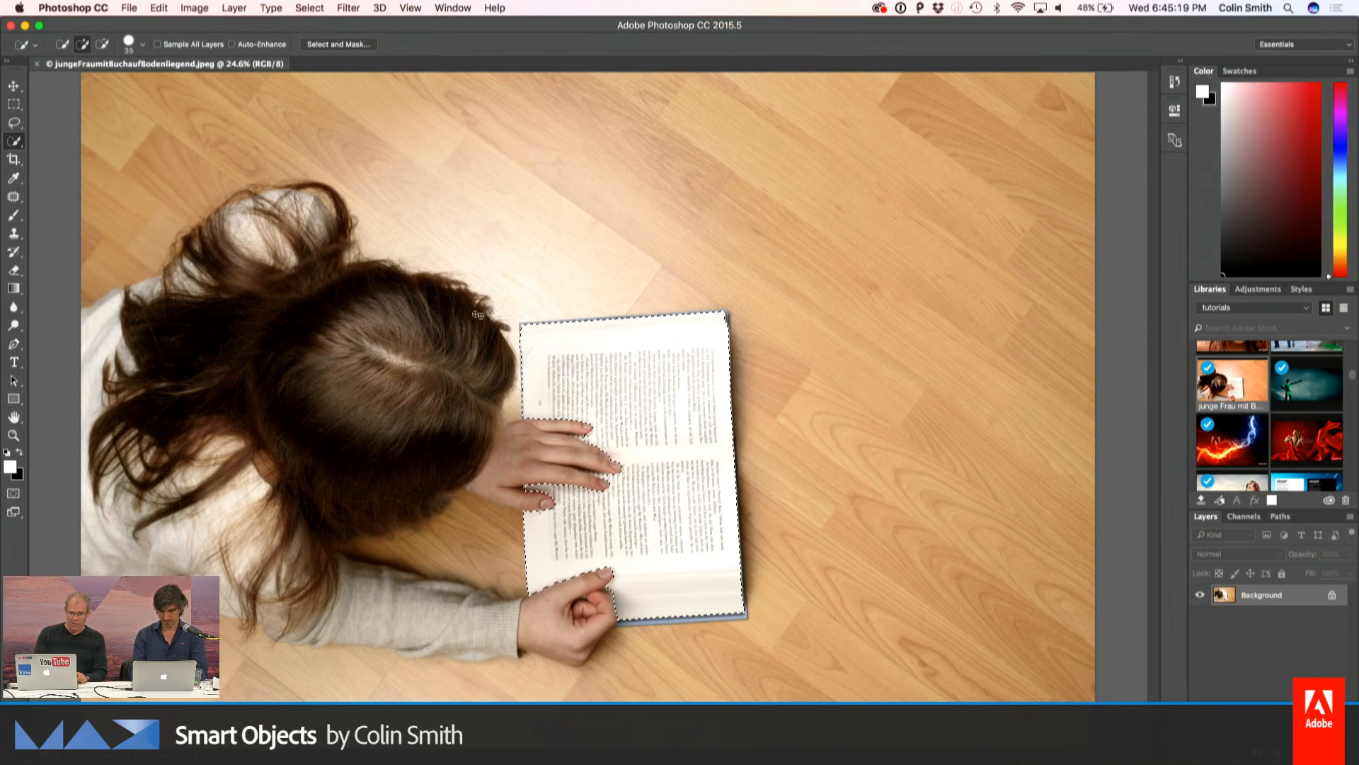
Refine the book selection in Select and Mask with Smooth 24 and output it to a new layer with layer mask
click(328, 45)
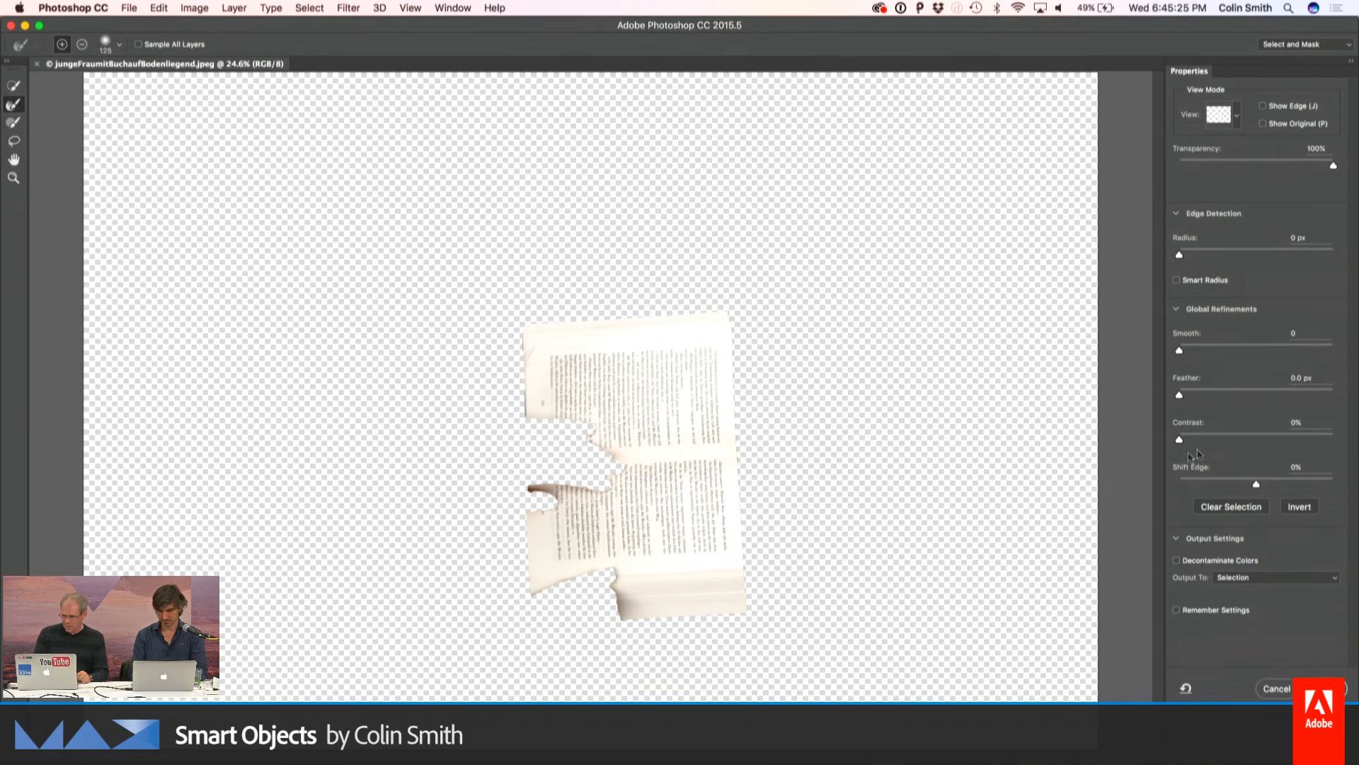
drag(1181, 351, 1218, 356)
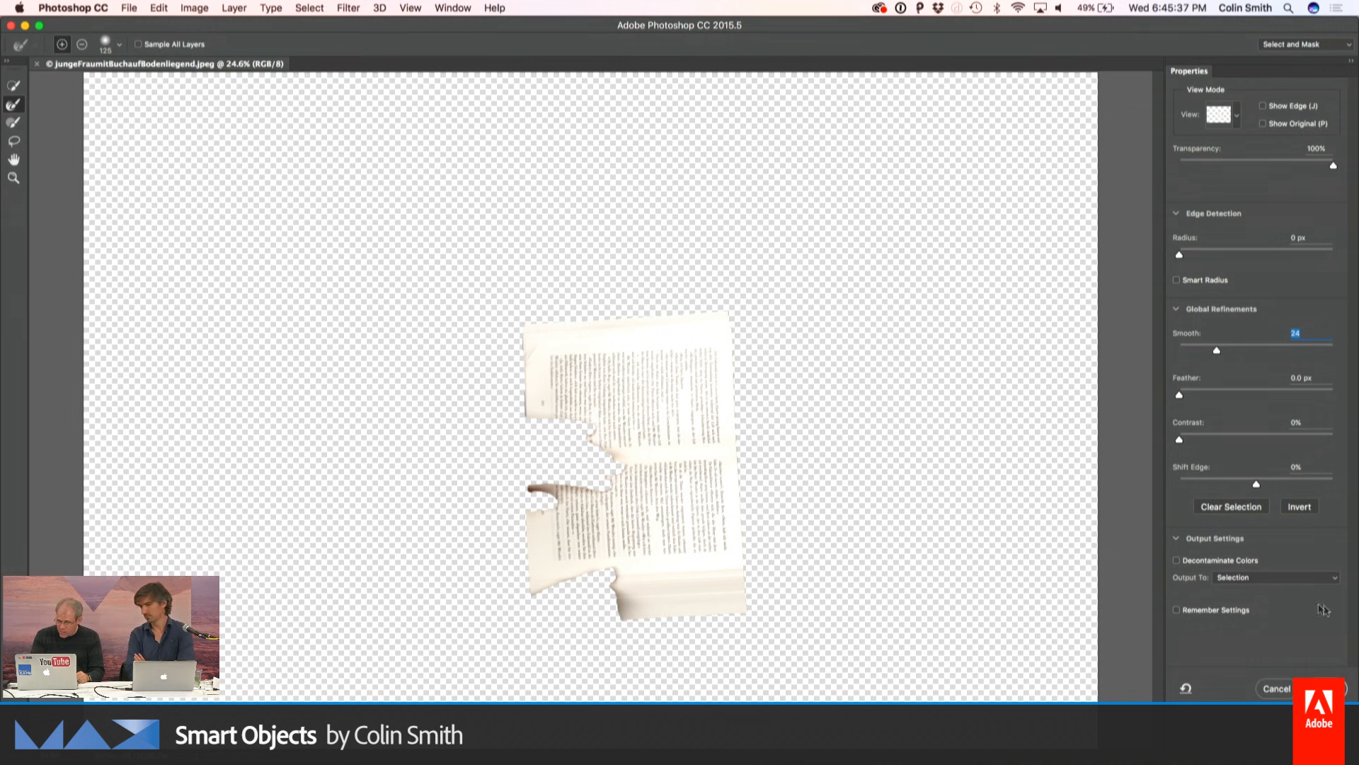
click(1268, 578)
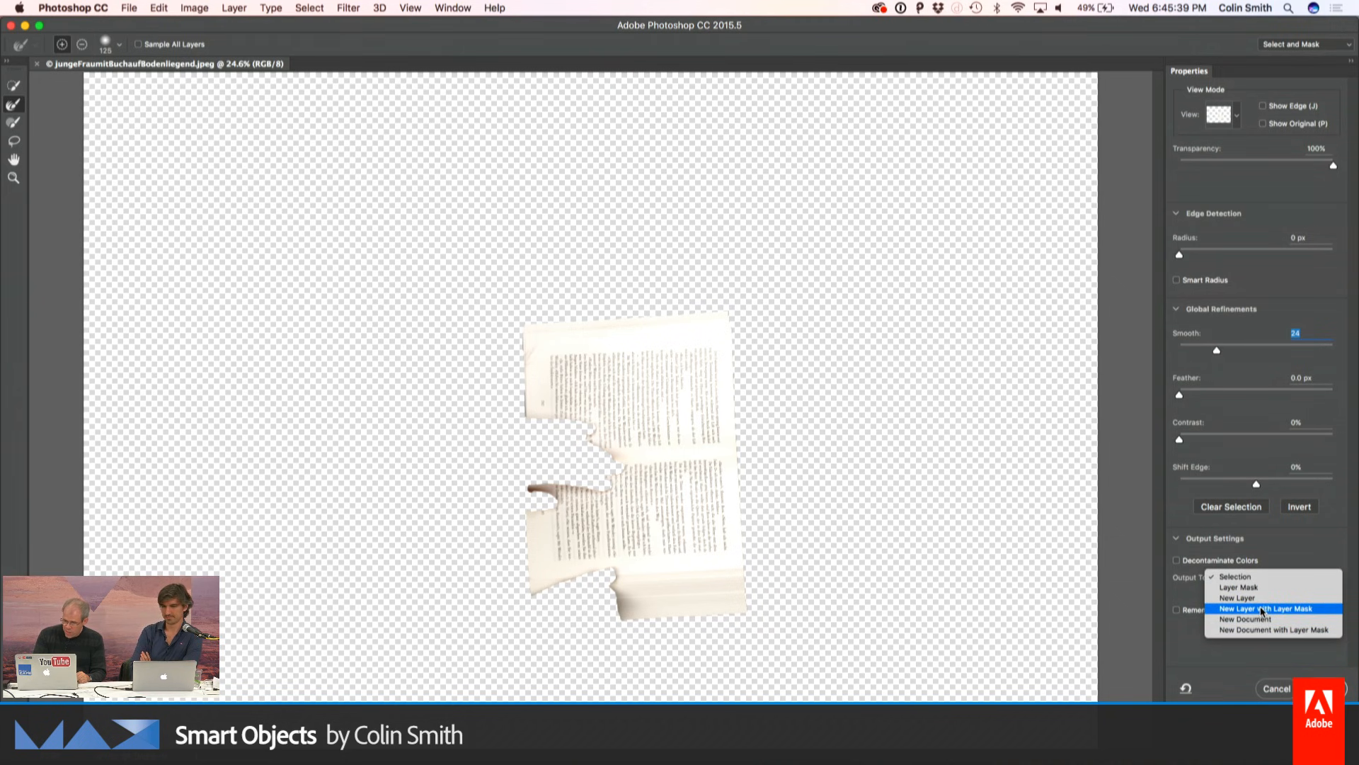
click(1264, 609)
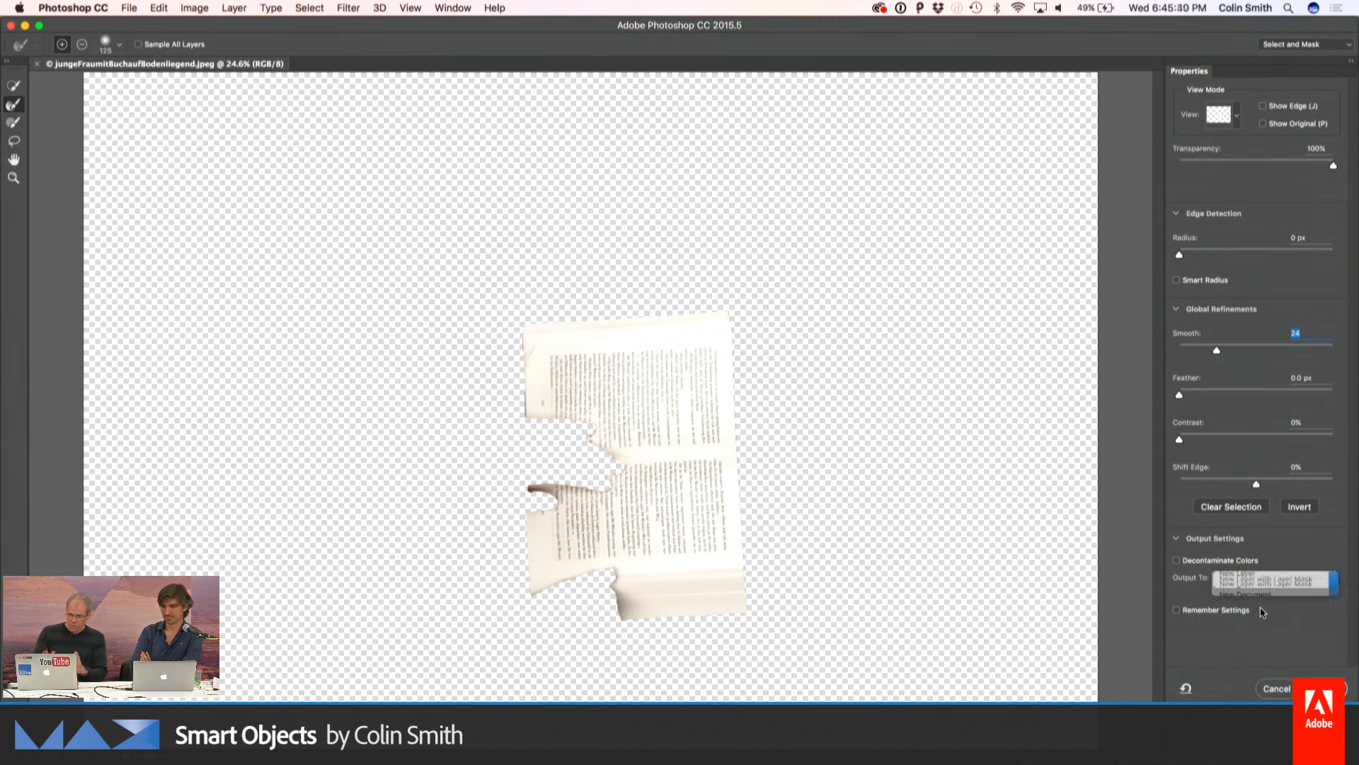
click(1320, 688)
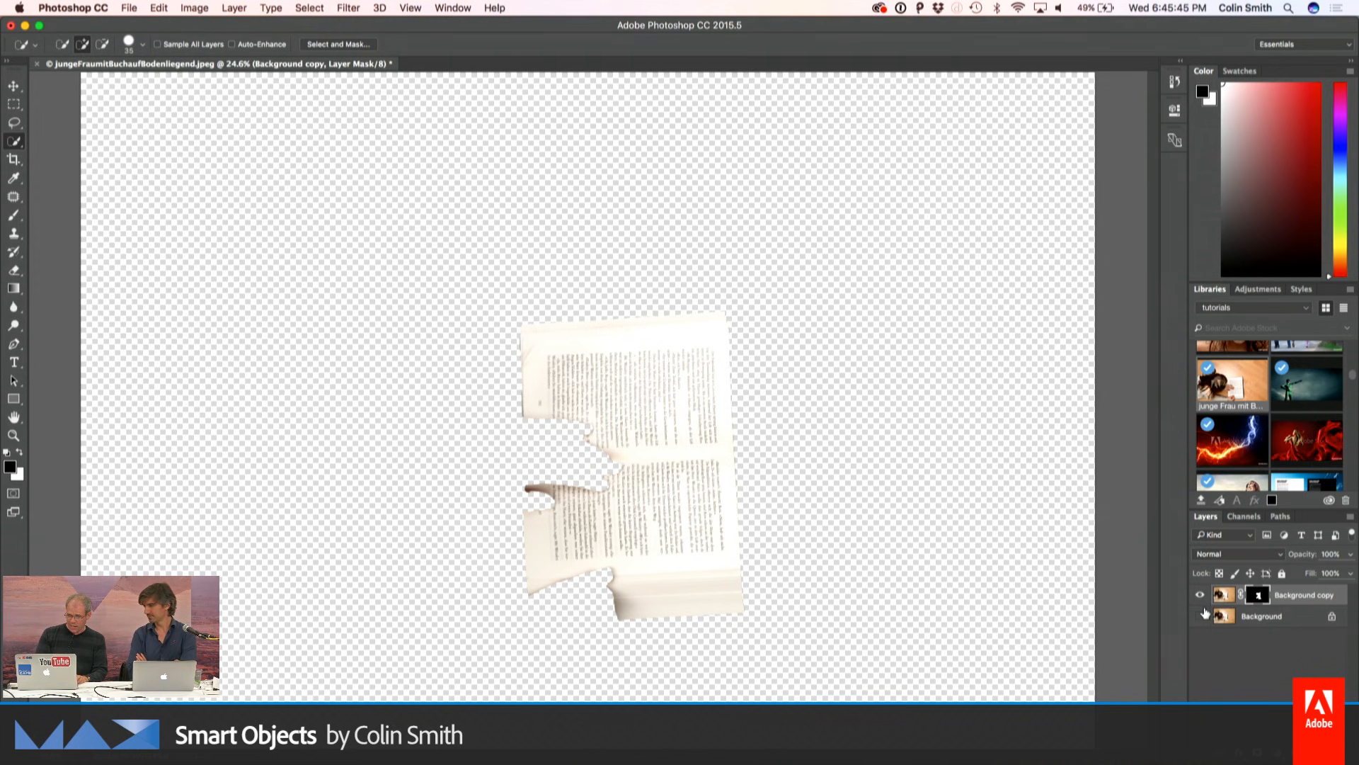
Show the Background layer and toggle the visibility of the masked Background copy off and on to compare
click(1200, 616)
click(1201, 596)
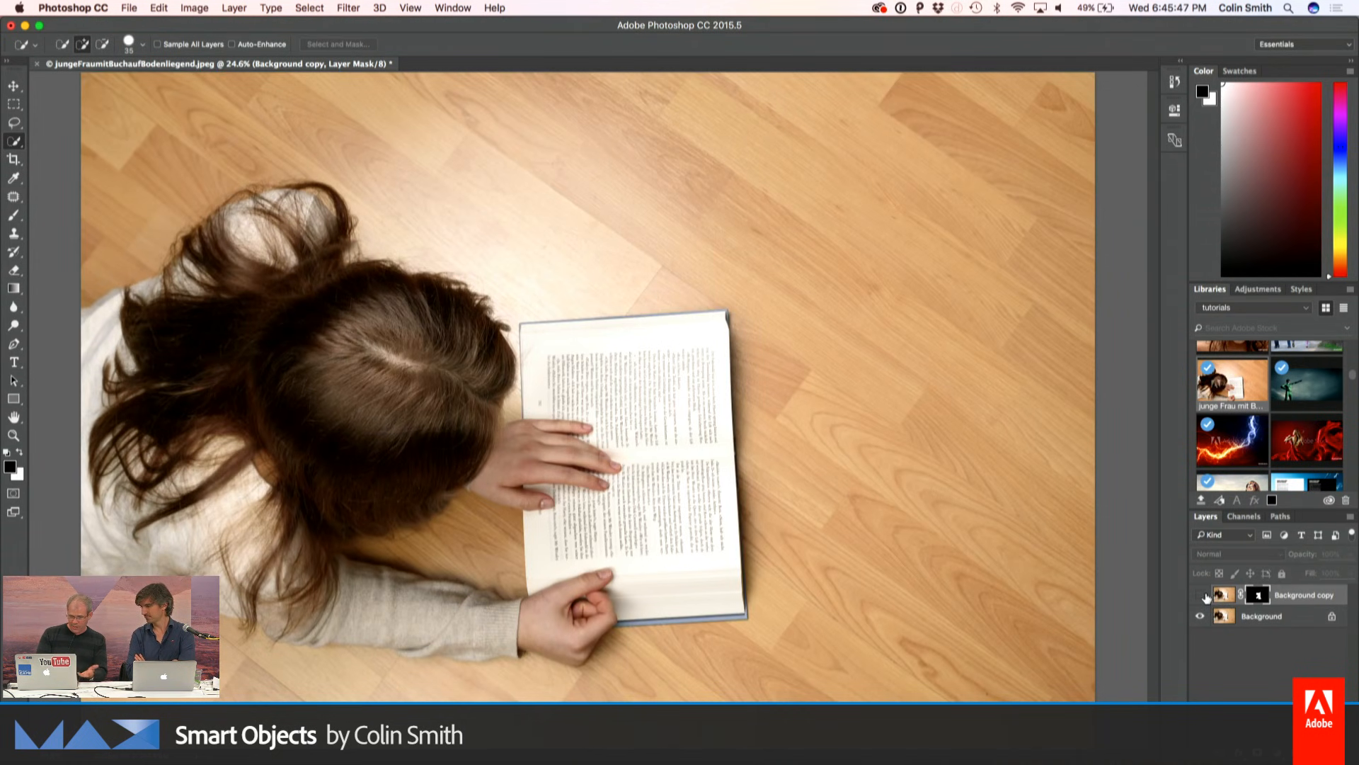
click(1198, 596)
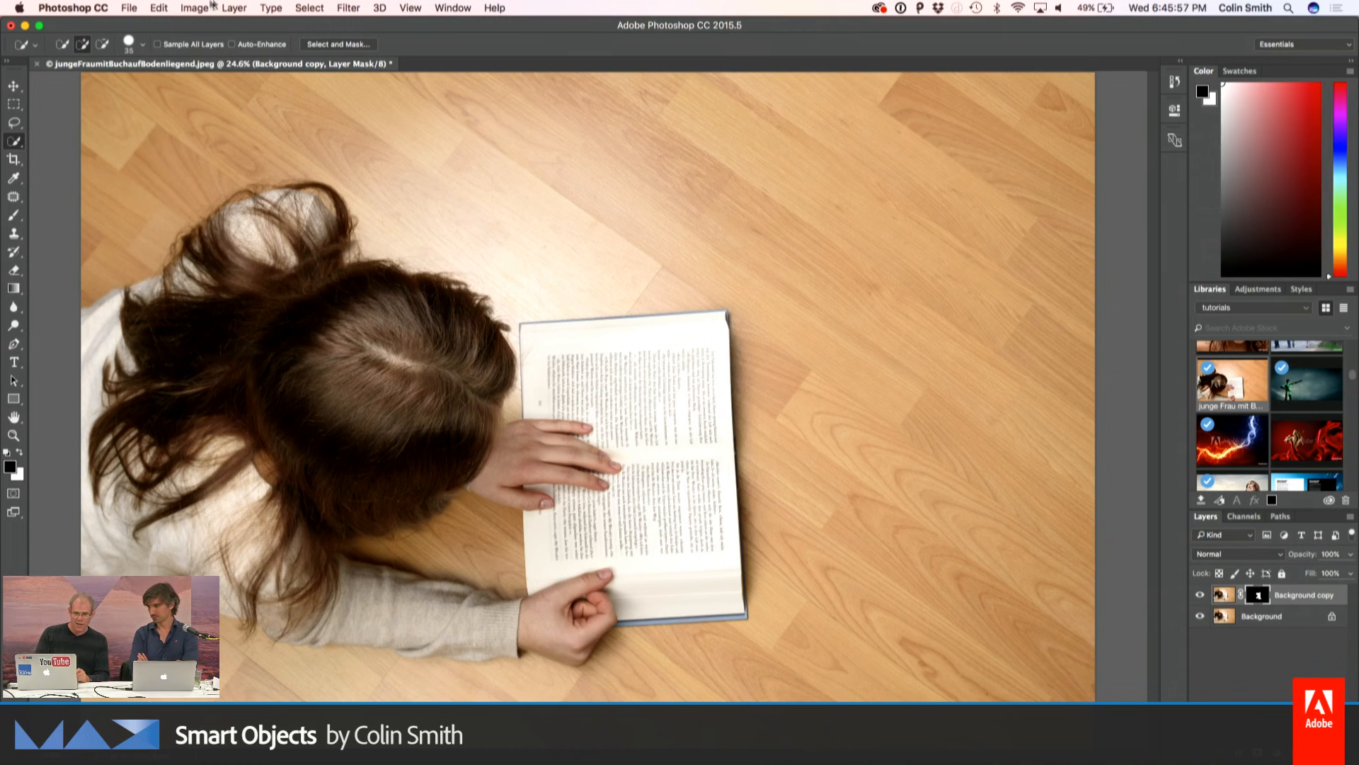
Place nelson-after.psd from the streaming folder as an embedded Smart Object above the masked book layer
click(128, 8)
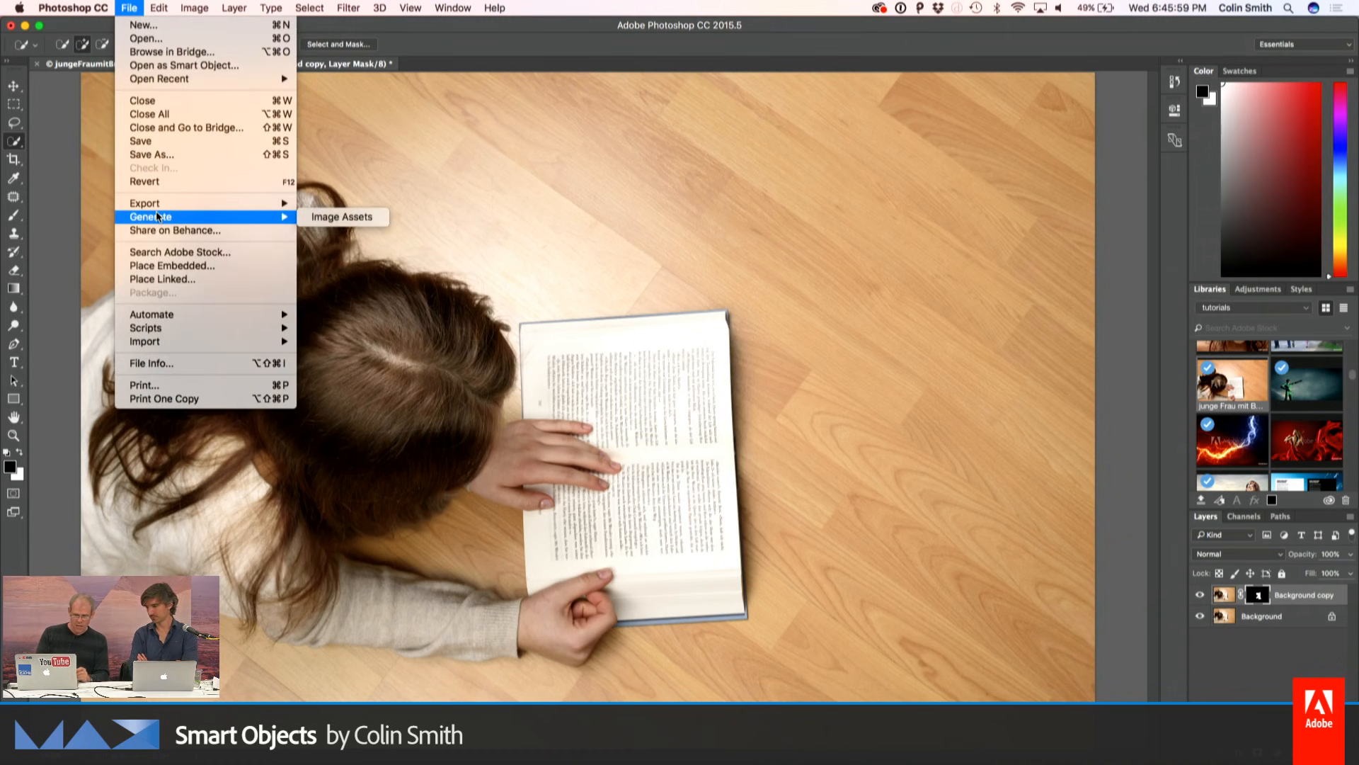
click(170, 265)
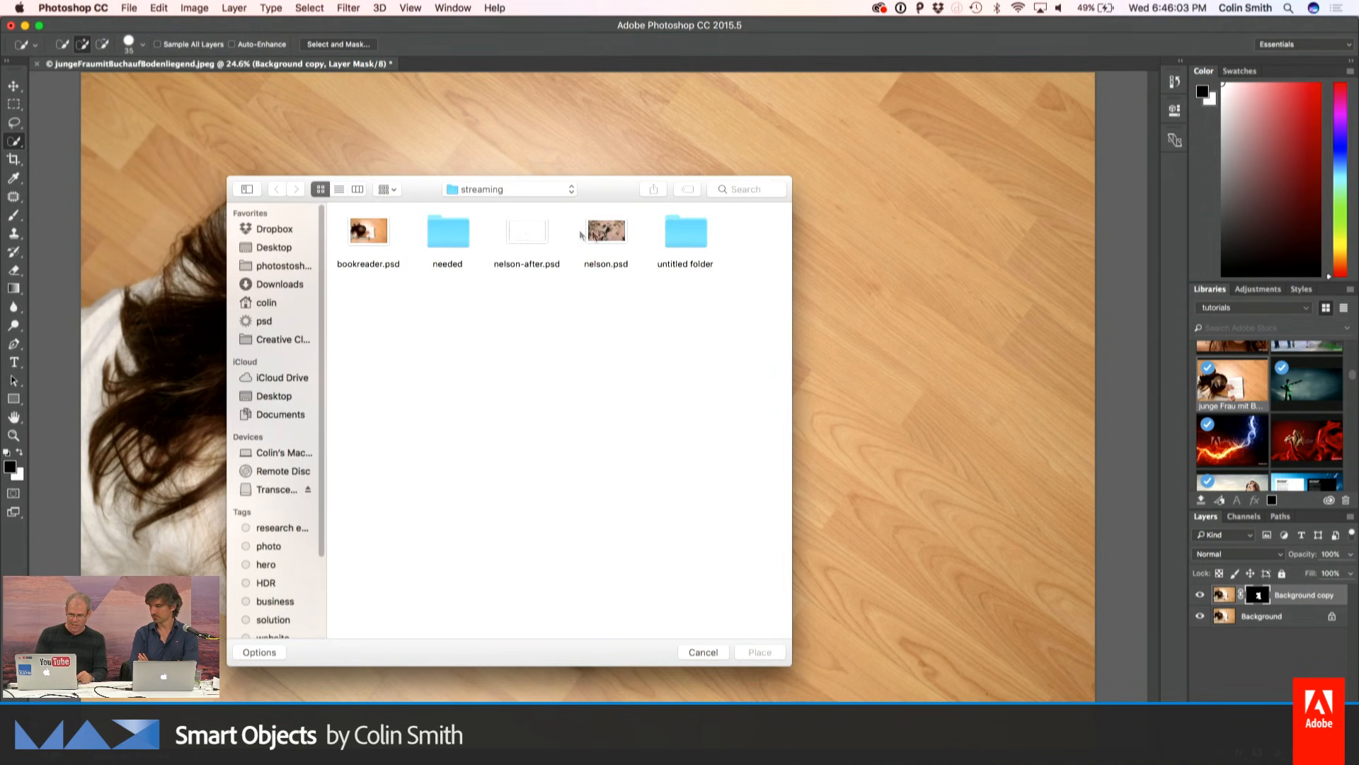
click(531, 240)
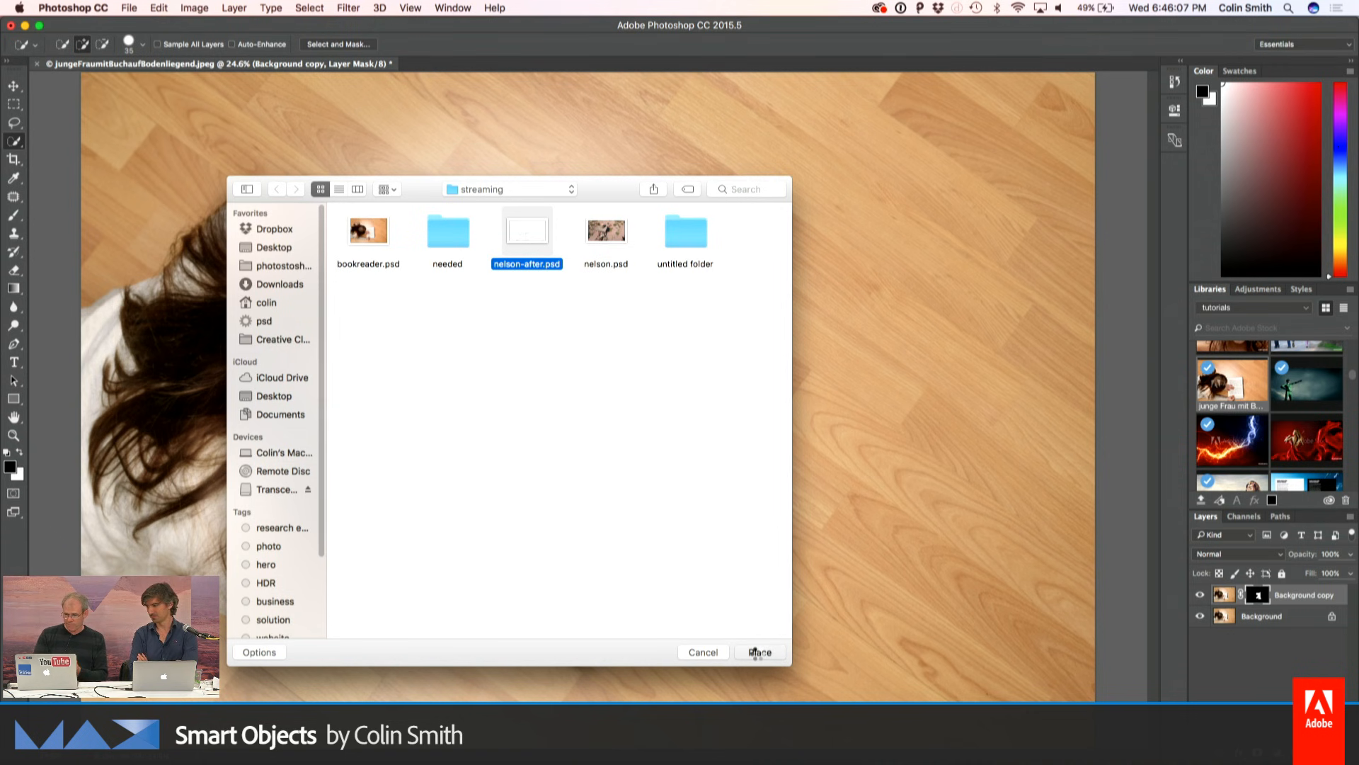
click(759, 652)
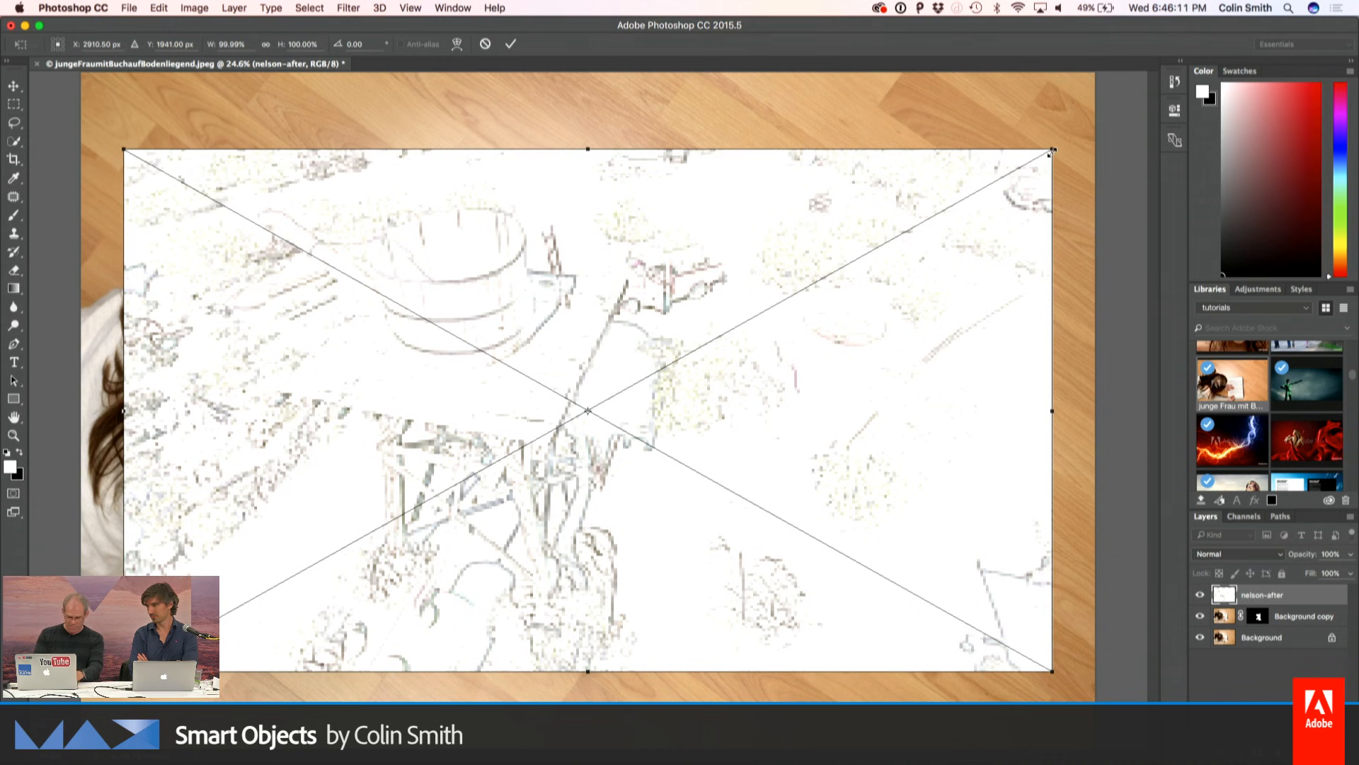
Scale the placed line drawing to 45%, rotate it about 87.67°, and move it over the open book
drag(1053, 150, 652, 516)
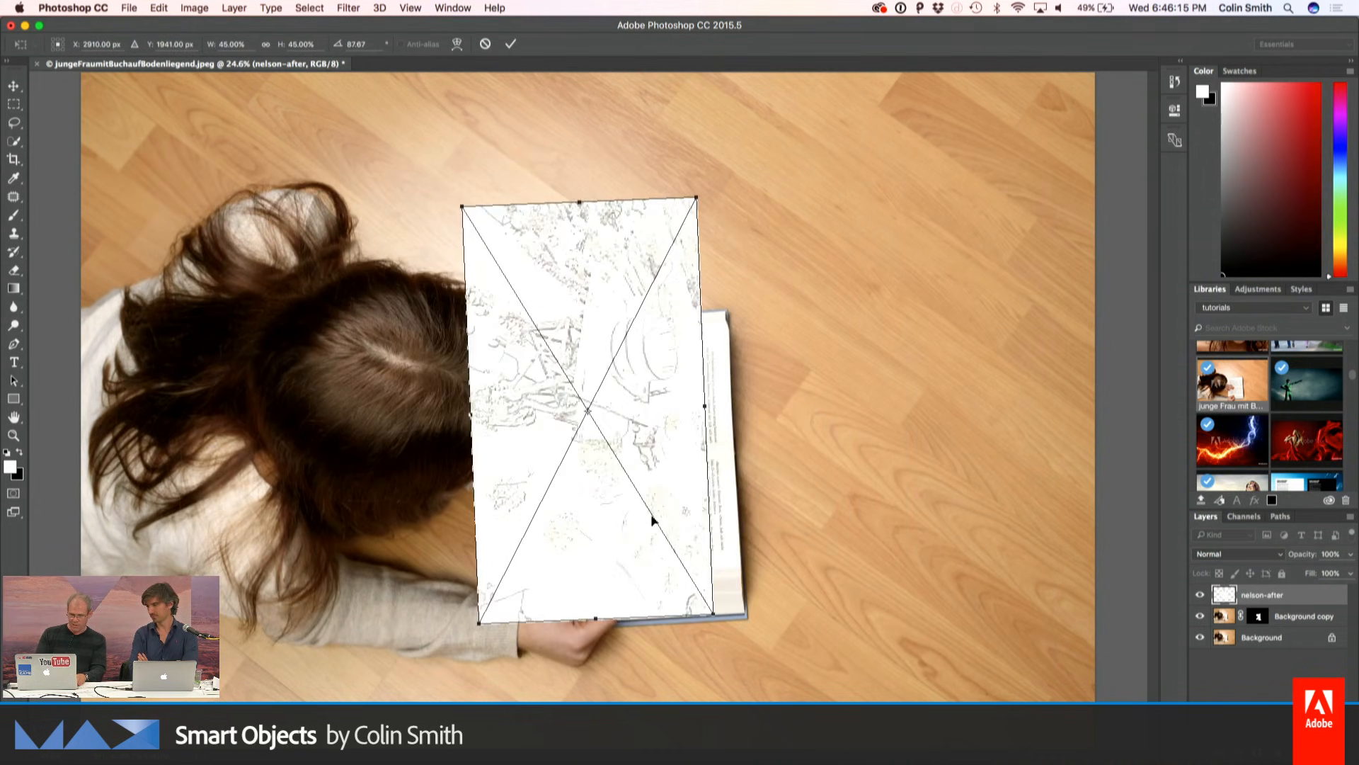
drag(665, 461, 698, 461)
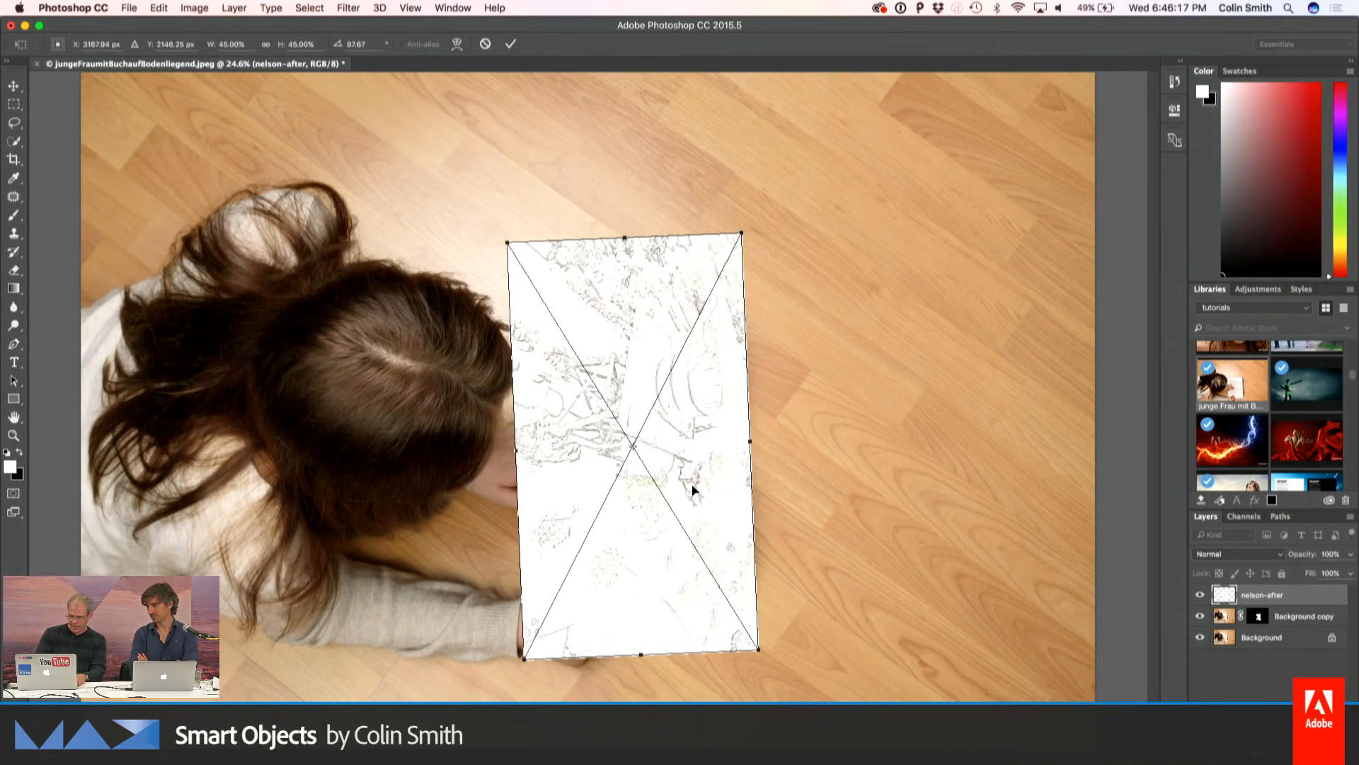
key(Return)
Clip the nelson-after layer to the masked Background copy and move the drawing slightly down within the book pages
key(w)
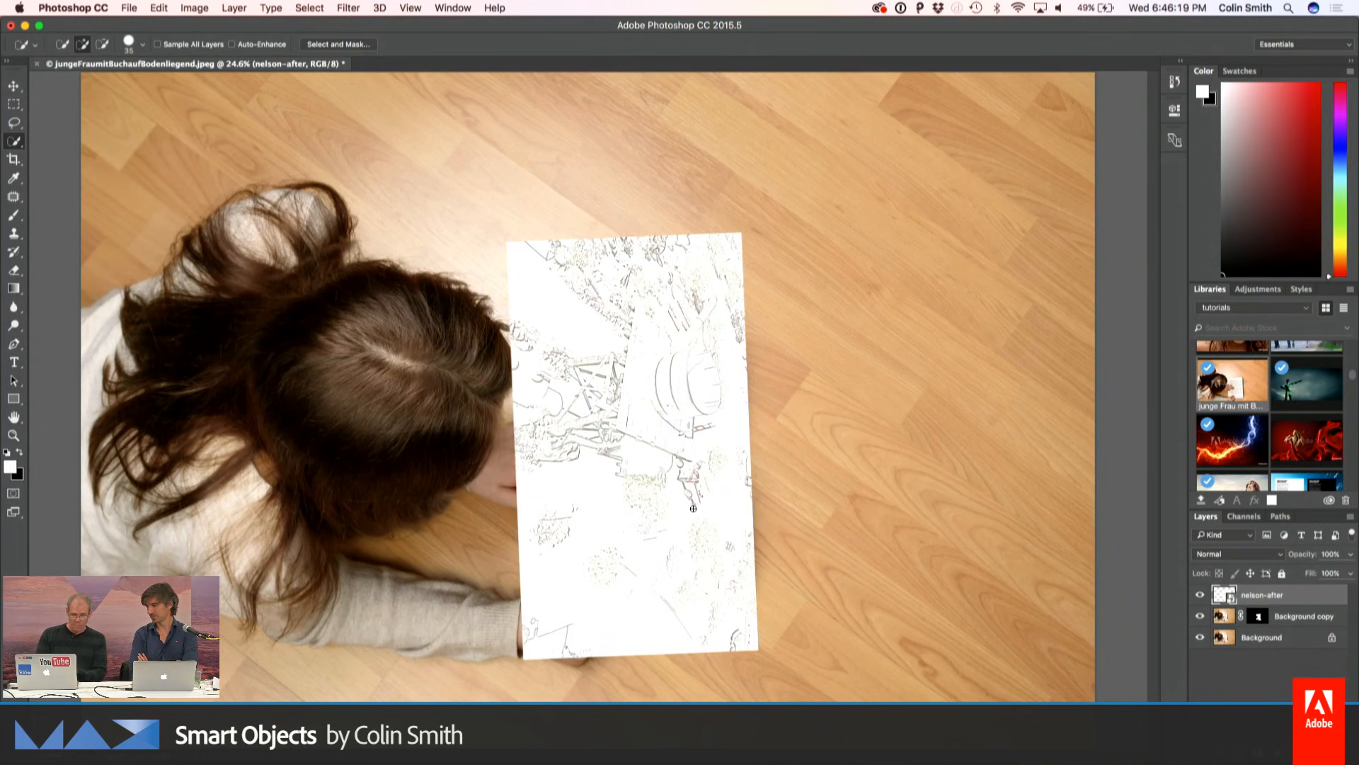
click(7, 105)
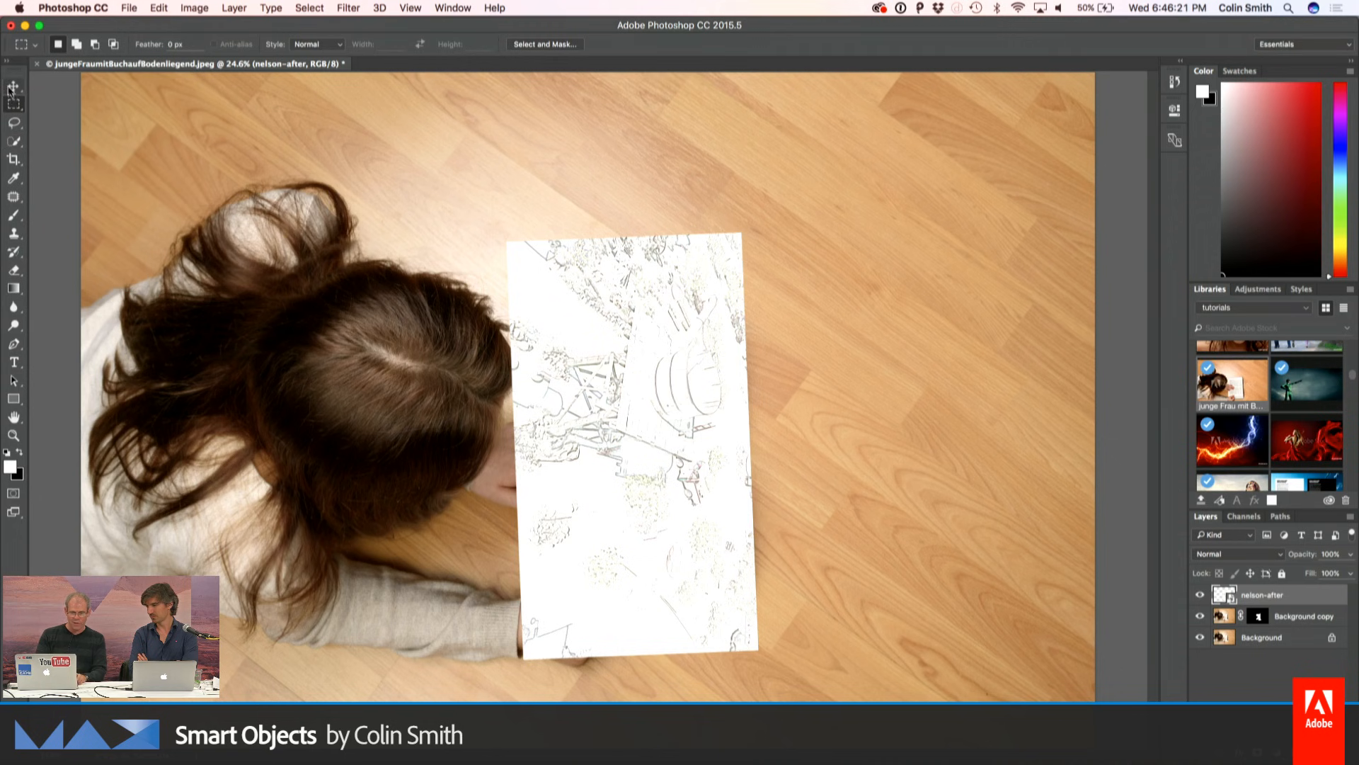
click(14, 85)
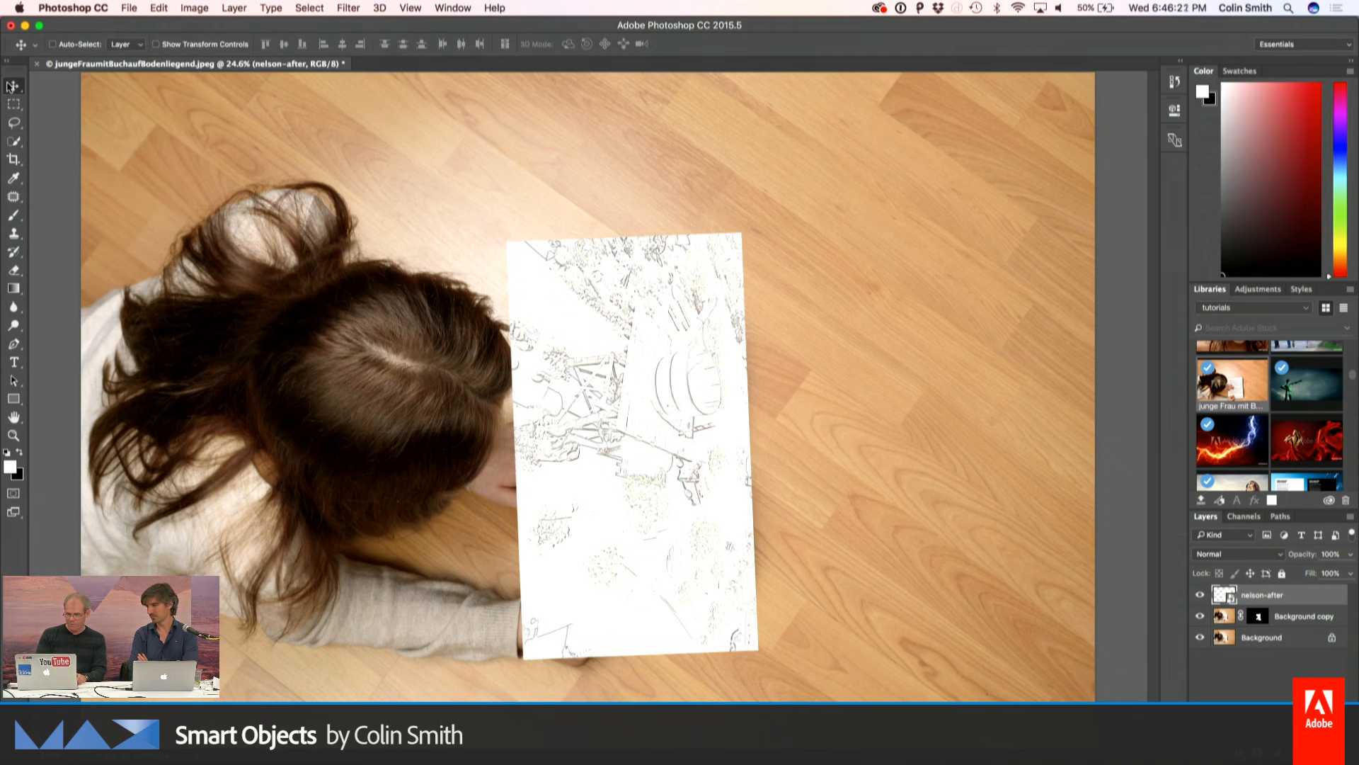
alt+click(1222, 604)
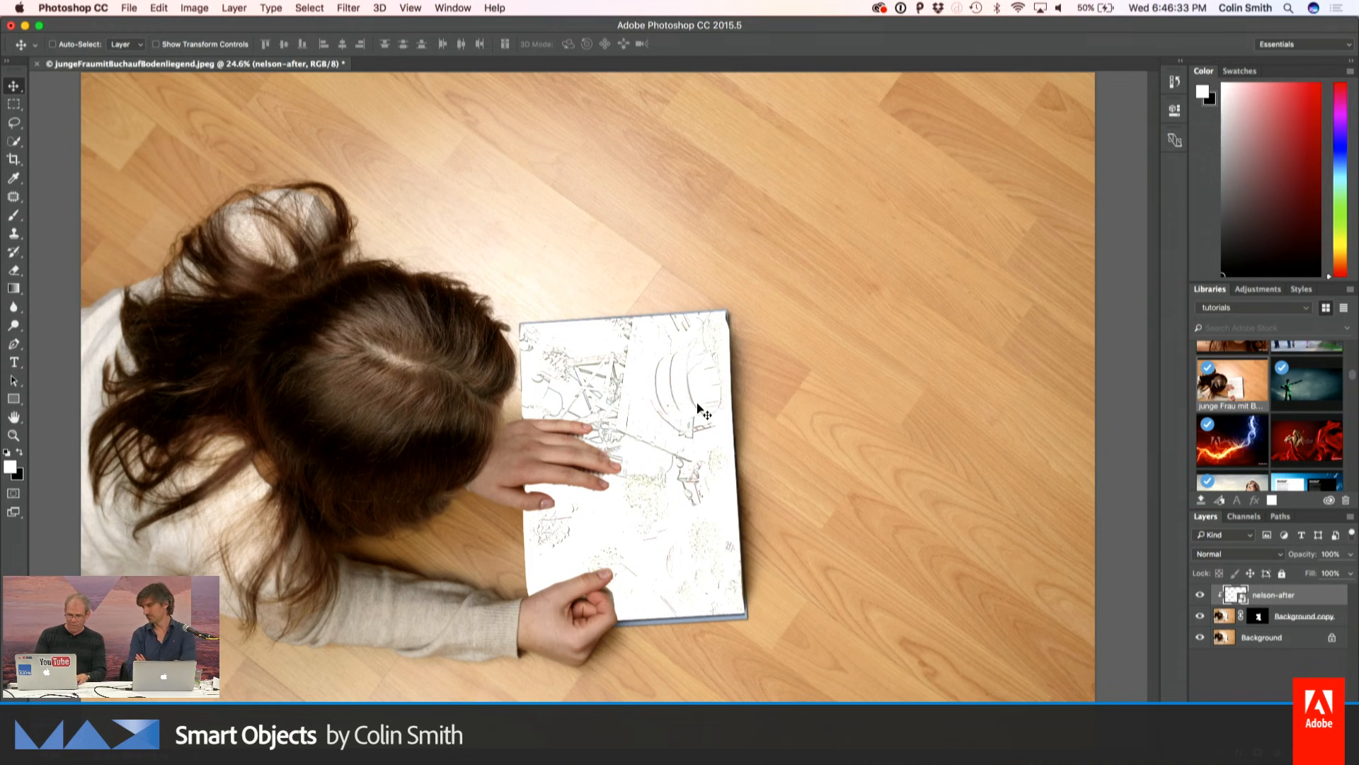
mouse_move(698, 410)
mouse_down()
mouse_move(696, 382)
mouse_move(632, 417)
mouse_move(756, 463)
mouse_move(779, 404)
mouse_move(691, 482)
mouse_move(690, 570)
mouse_move(680, 382)
mouse_move(692, 459)
mouse_up()
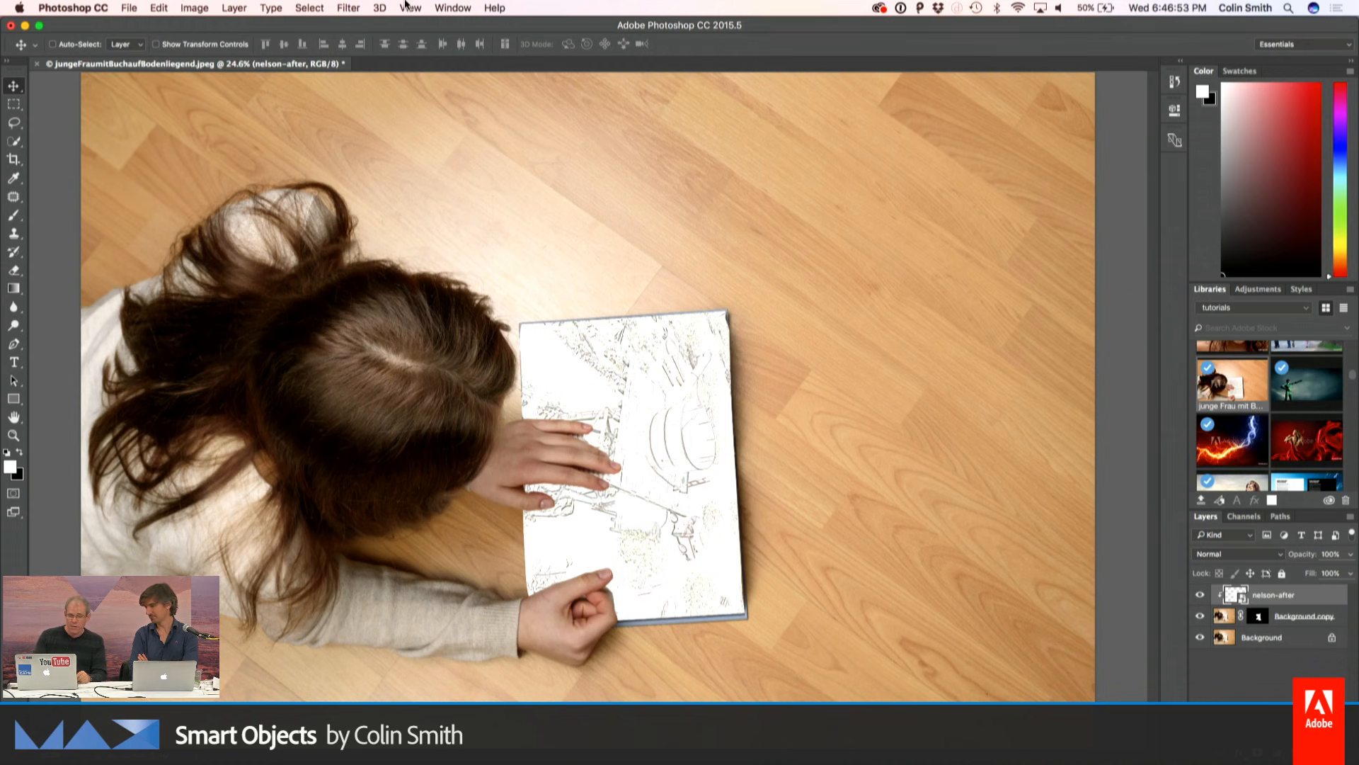
Create a video timeline for the book composite, select the Background copy layer, and play the animated drawing on the book
click(451, 7)
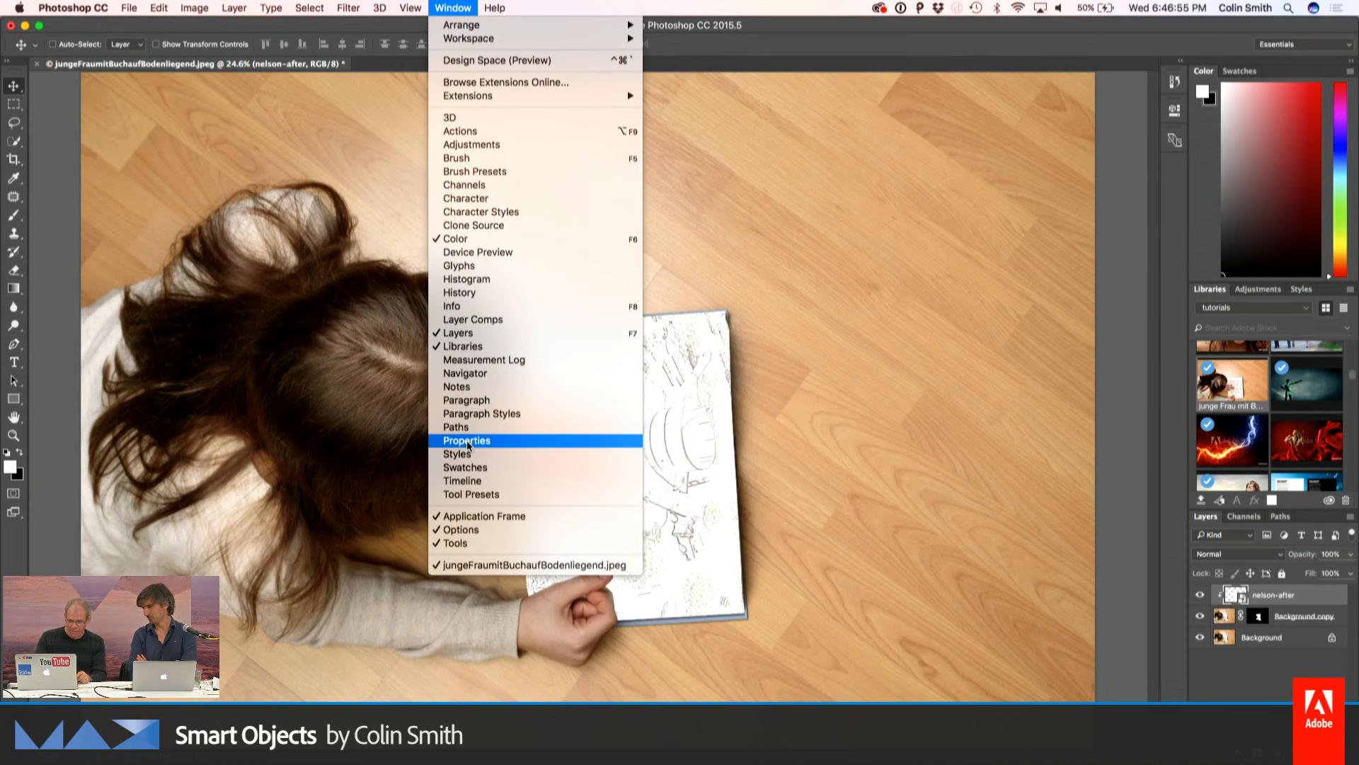
click(473, 480)
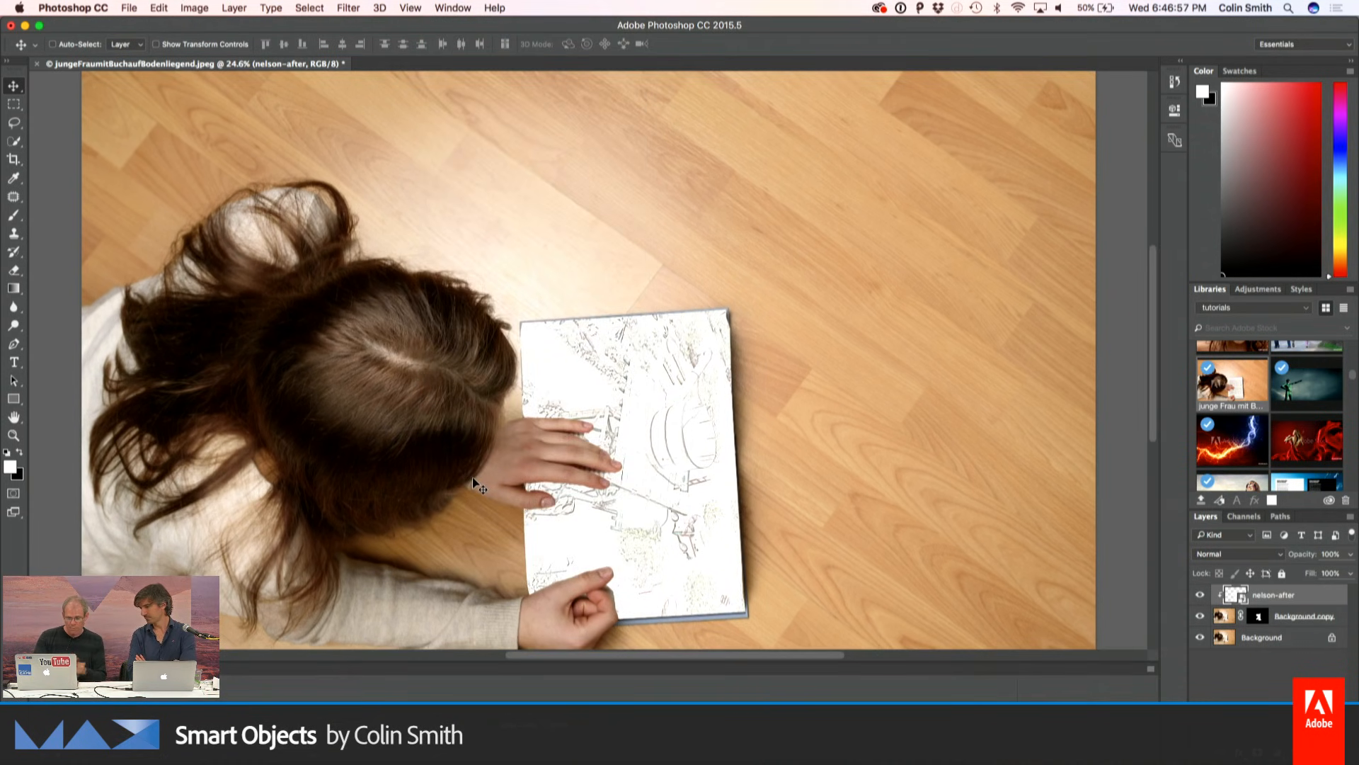
click(532, 725)
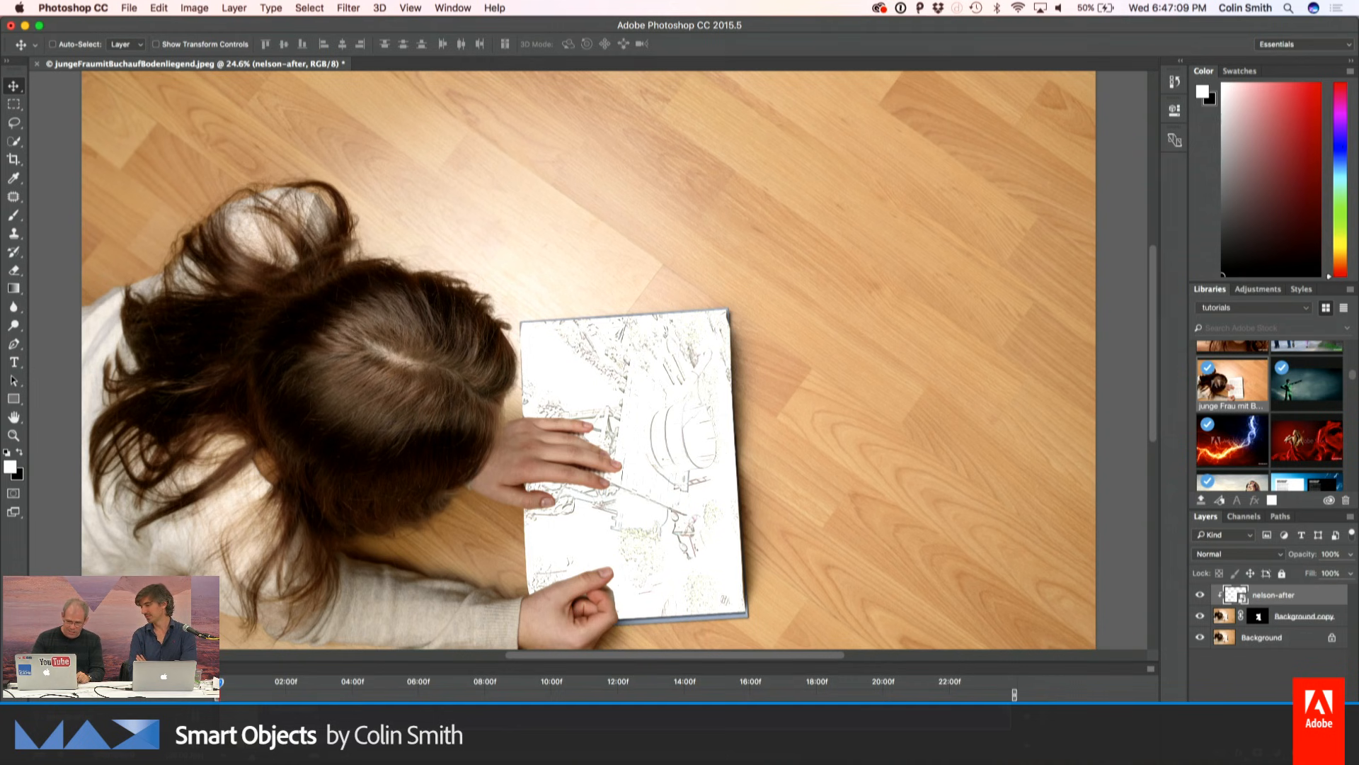
click(1304, 616)
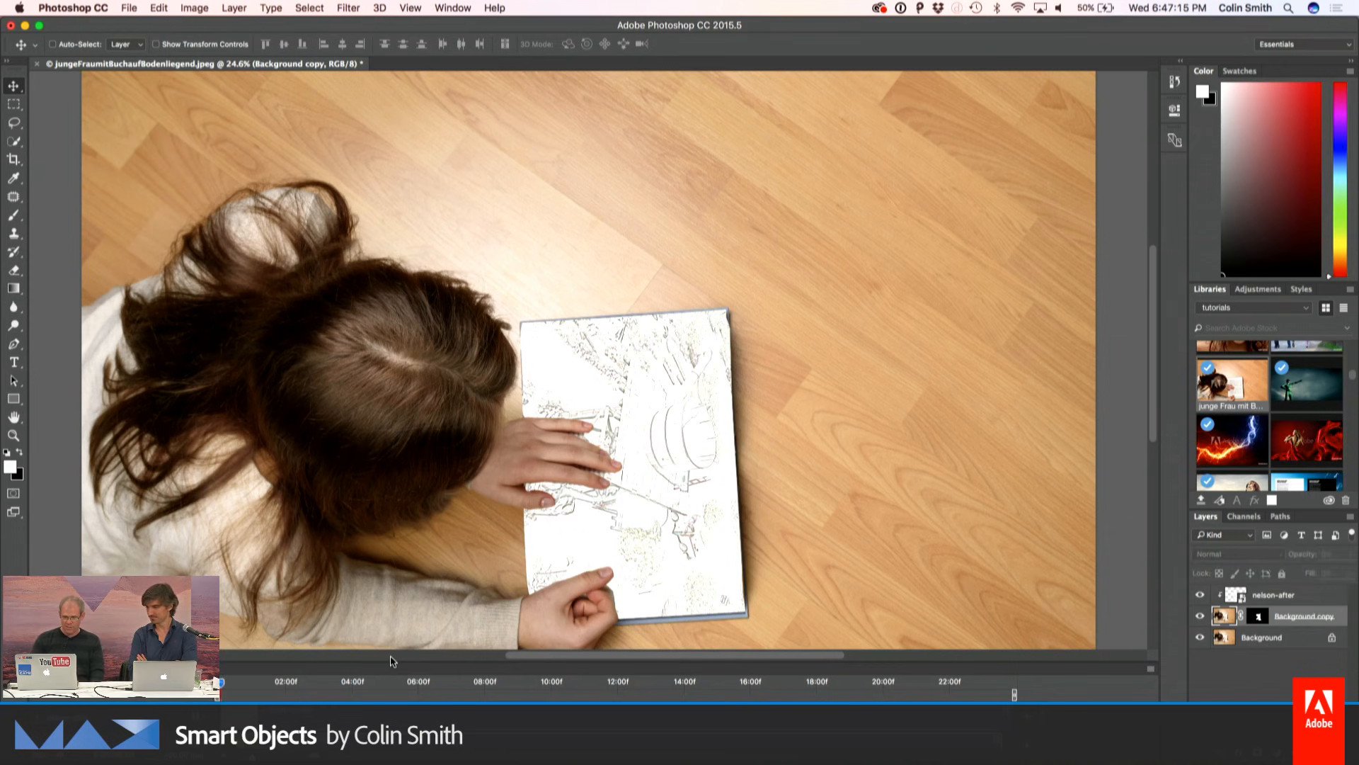
key(space)
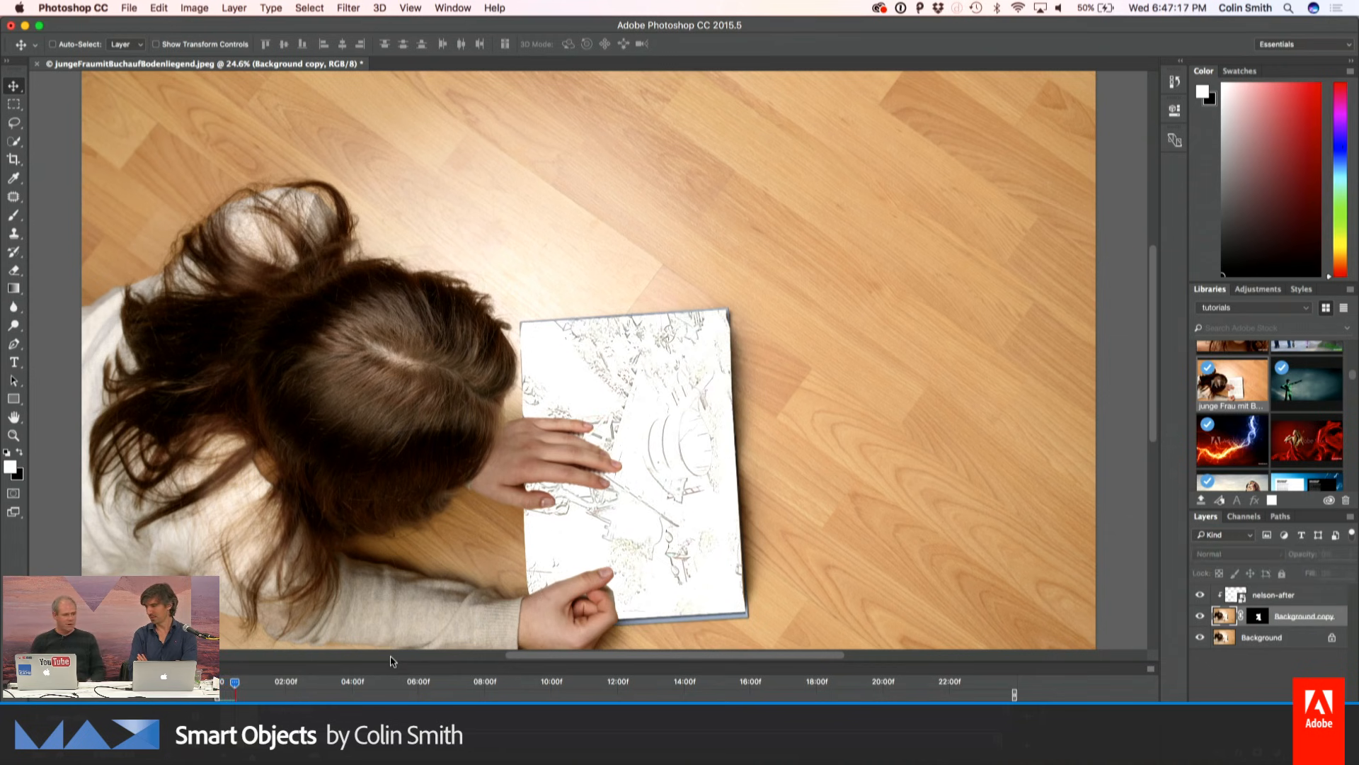
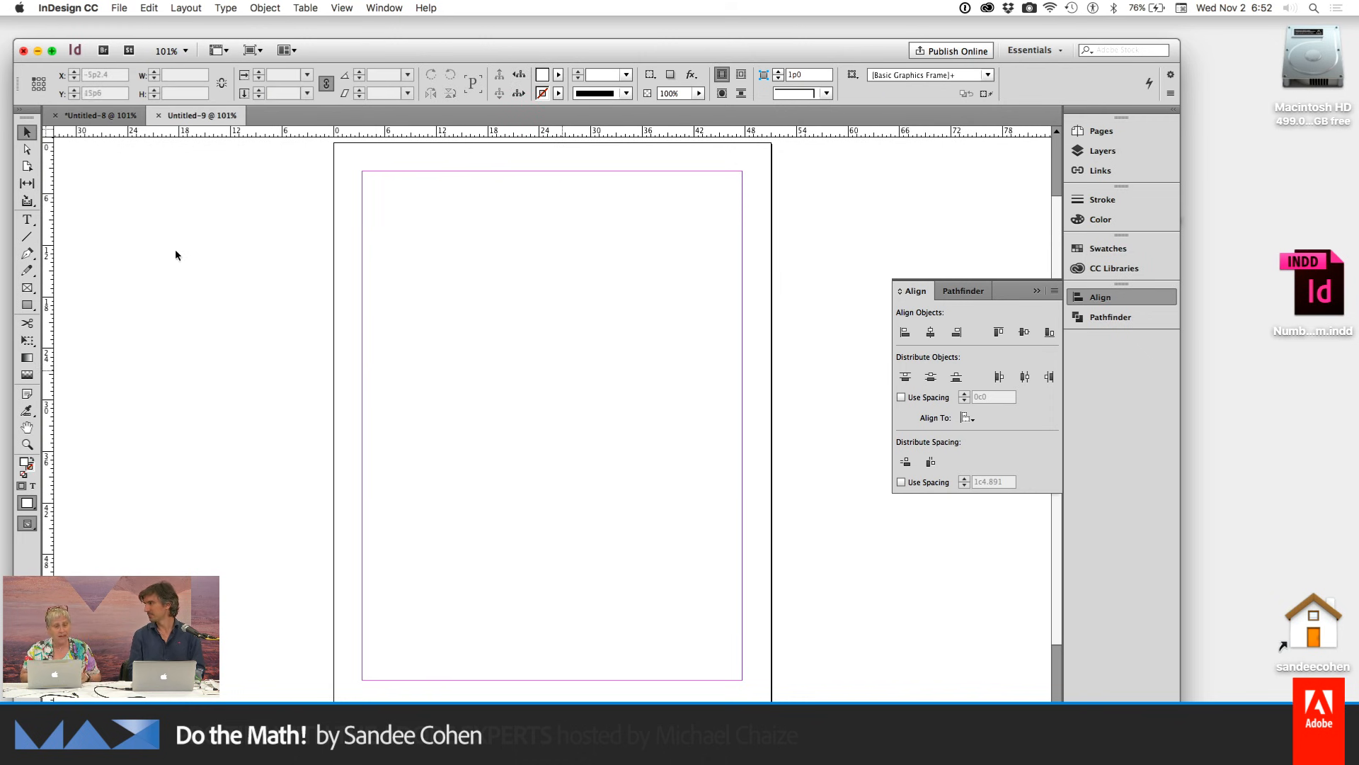
Switch to the Untitled-8 document in InDesign and set both rulers' units to inches
click(110, 115)
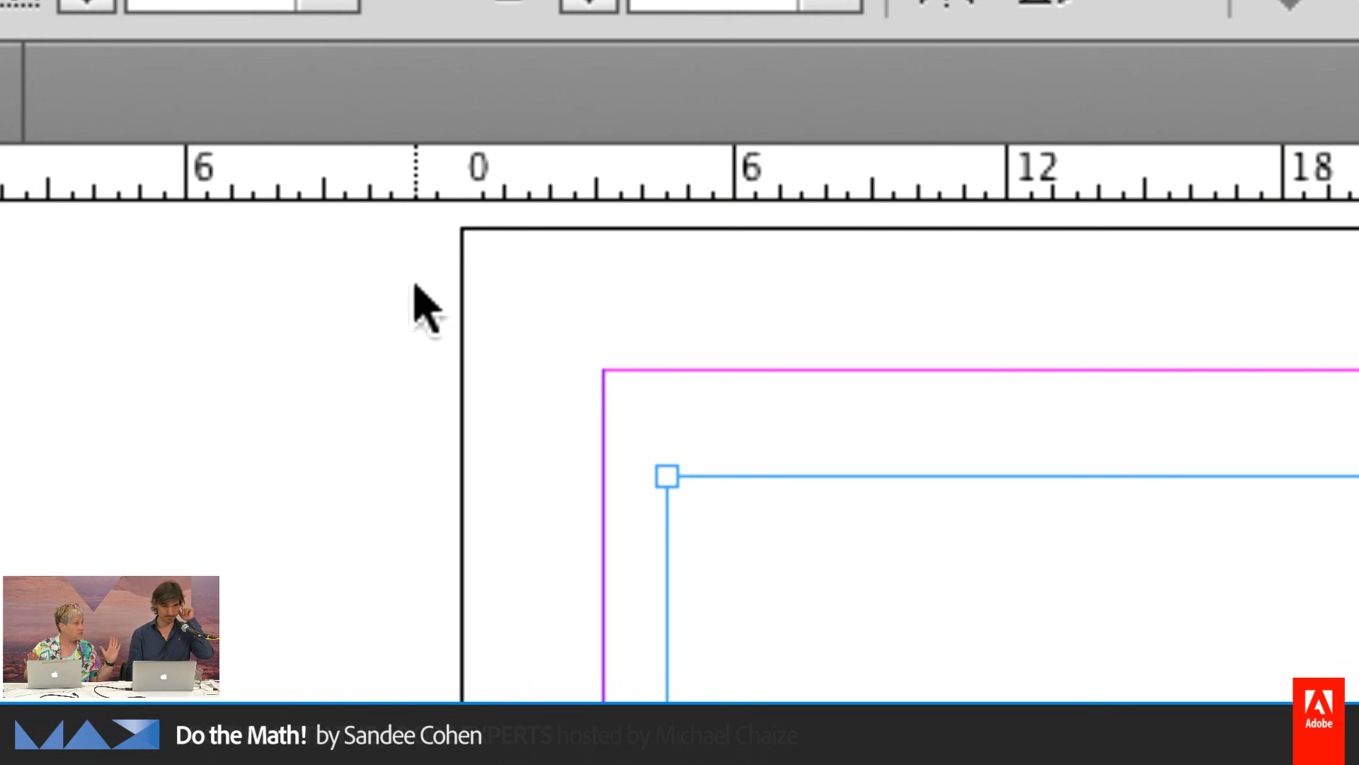
right_click(579, 202)
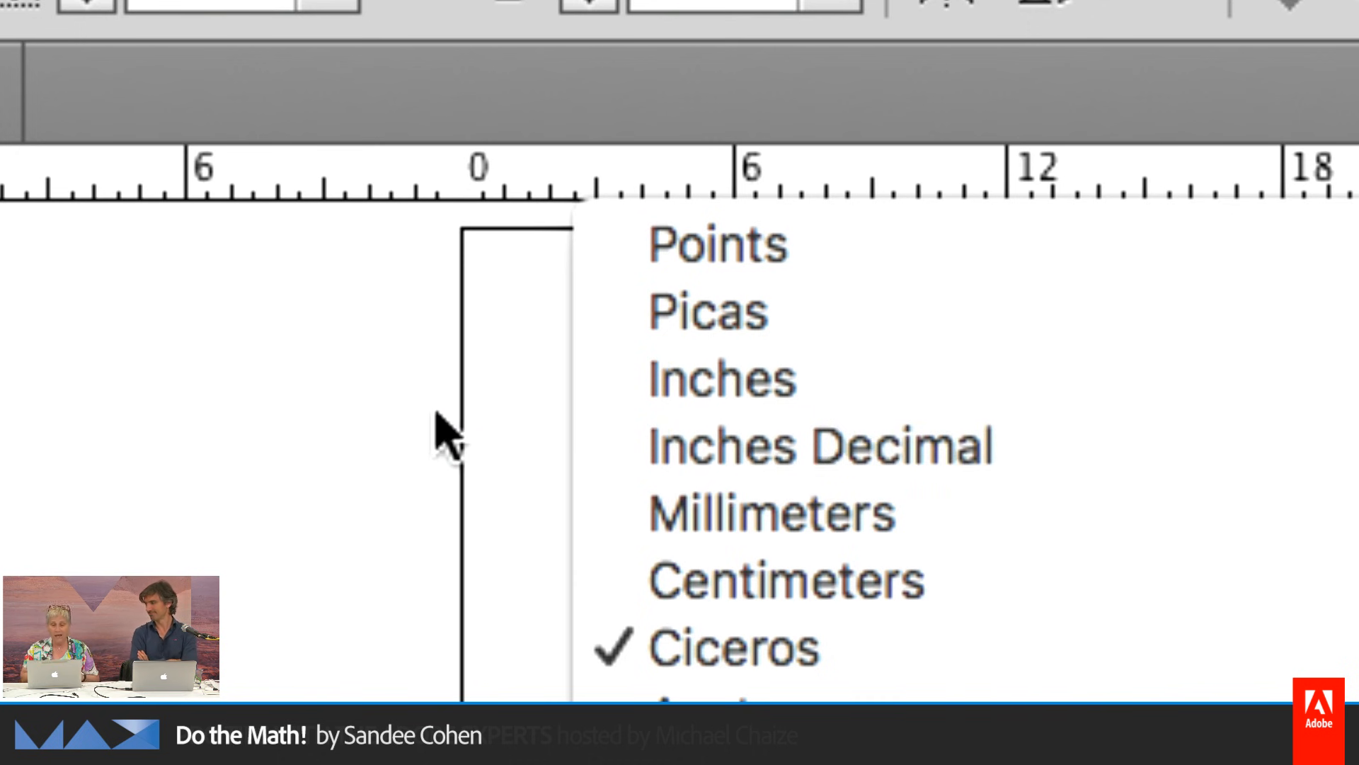
click(437, 419)
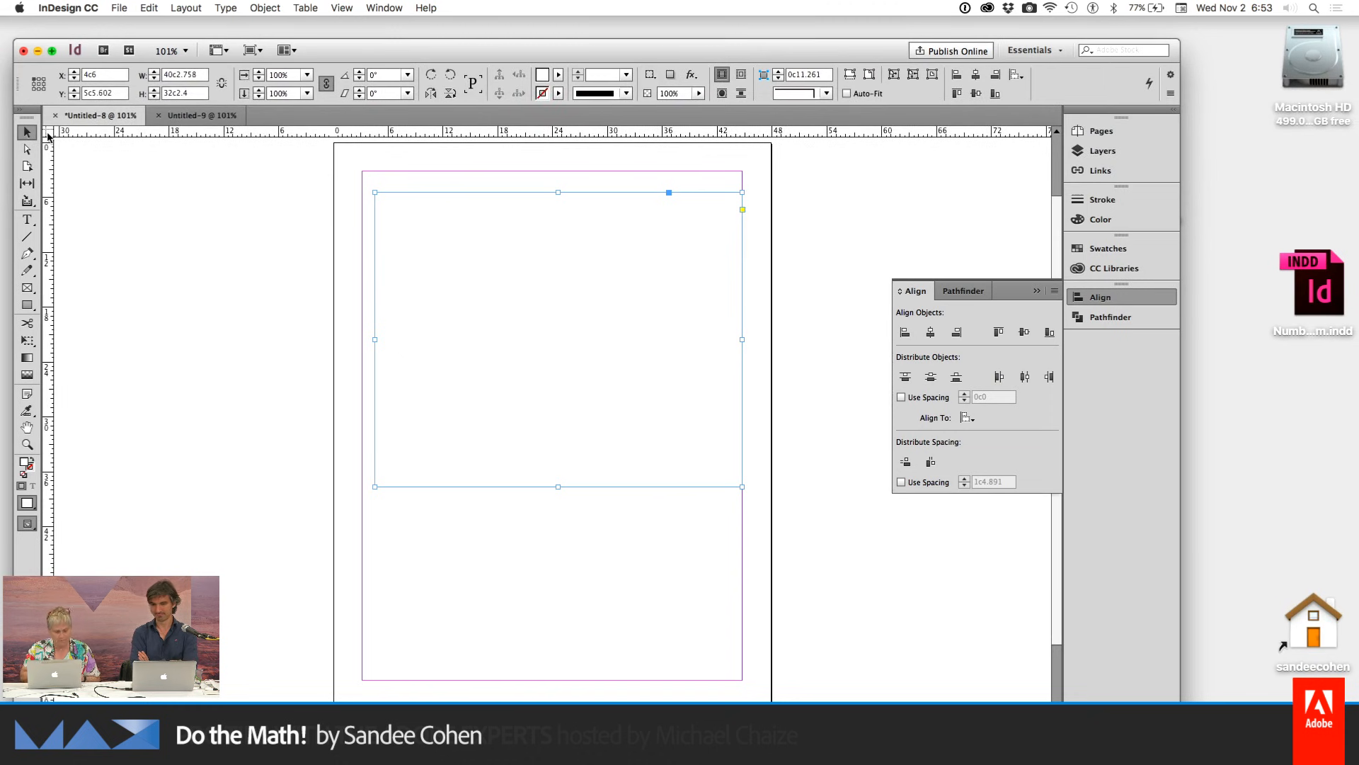
right_click(48, 137)
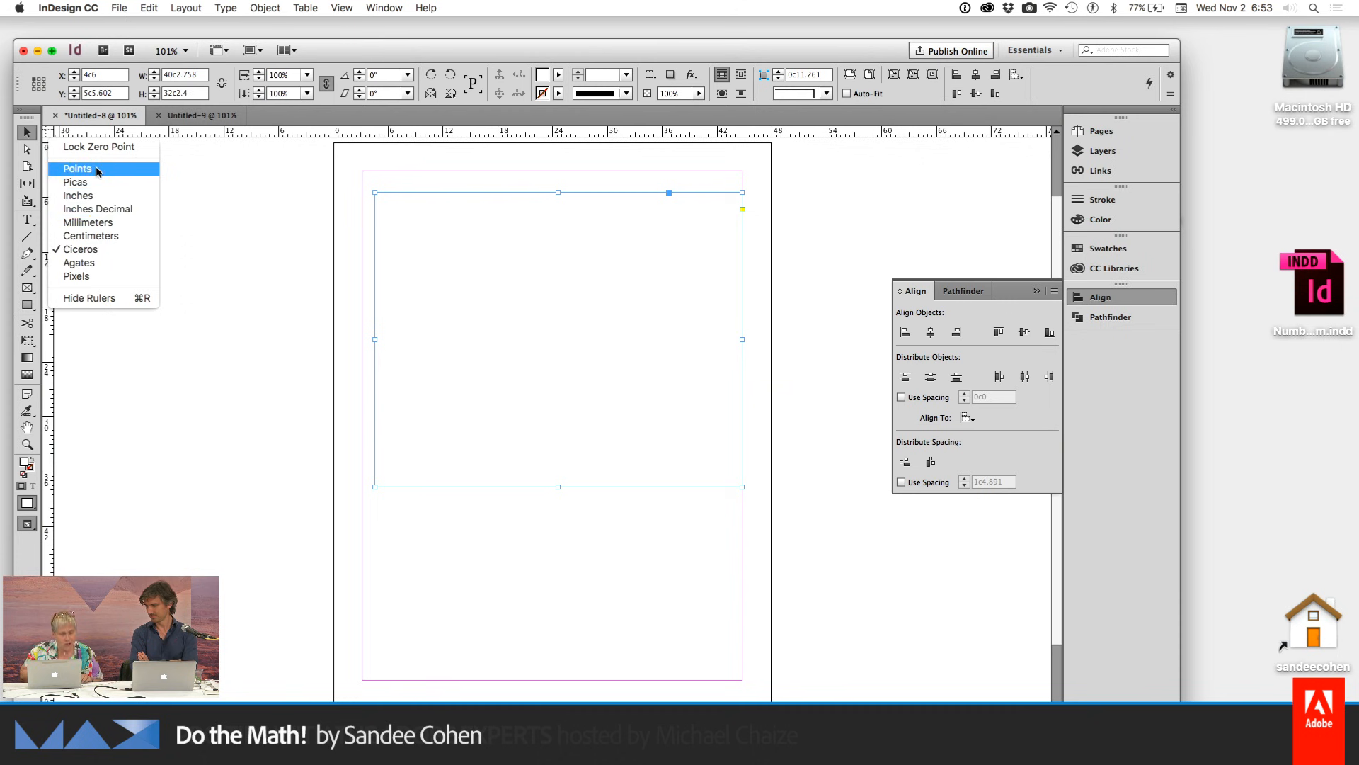
click(99, 201)
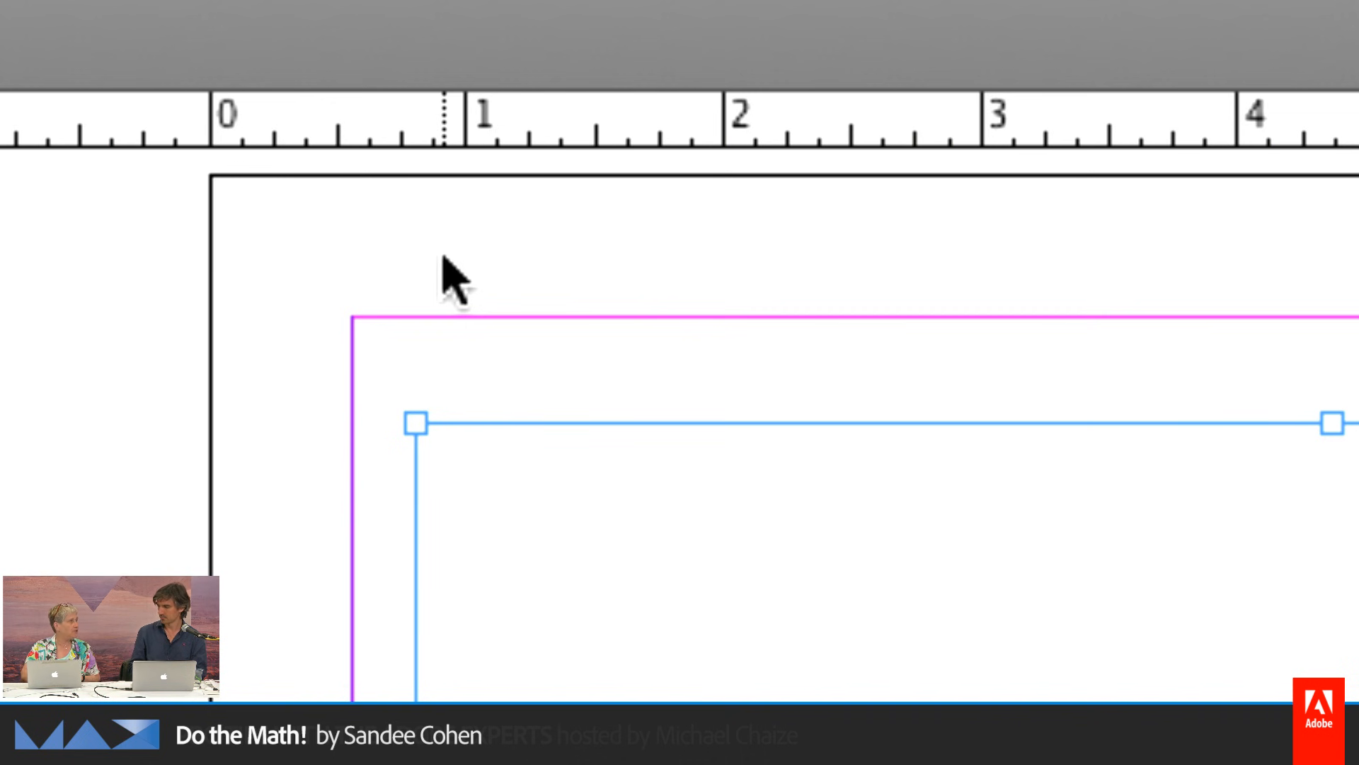
Cycle the document's measurement units repeatedly through the available options, including ciceros, points and picas, and return to inches
key(super+alt+shift+u)
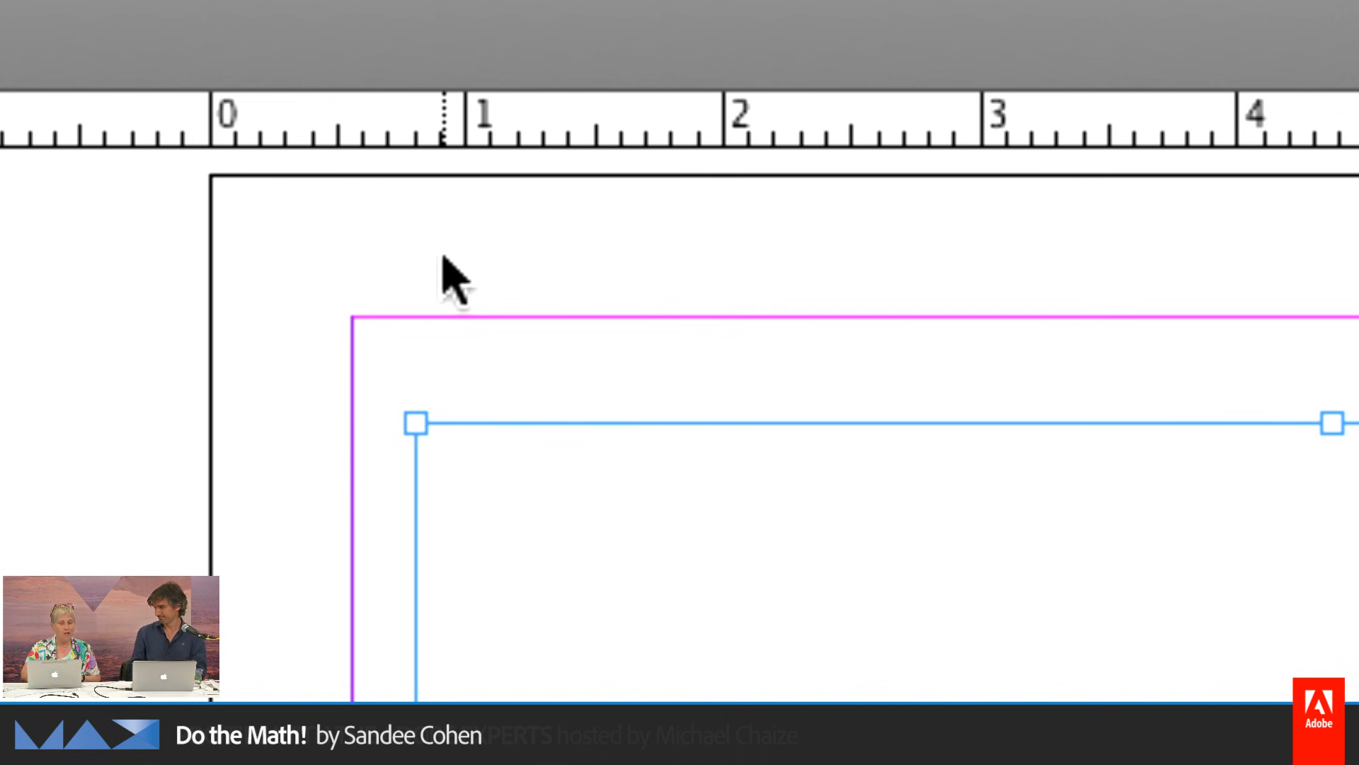
key(super+alt+shift+u)
key(super+alt+shift+u)
key(super+alt+shift+u)
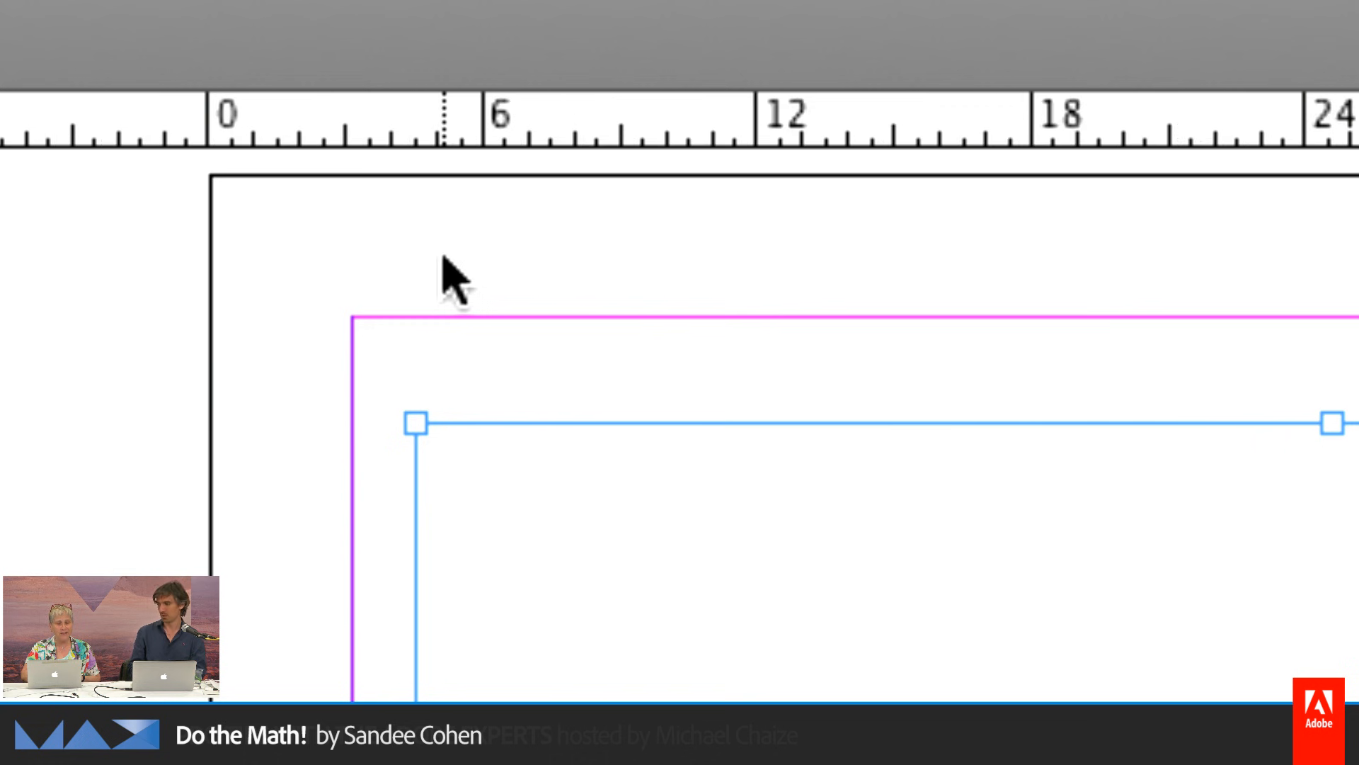
key(super+alt+shift+u)
key(super+alt+shift+u)
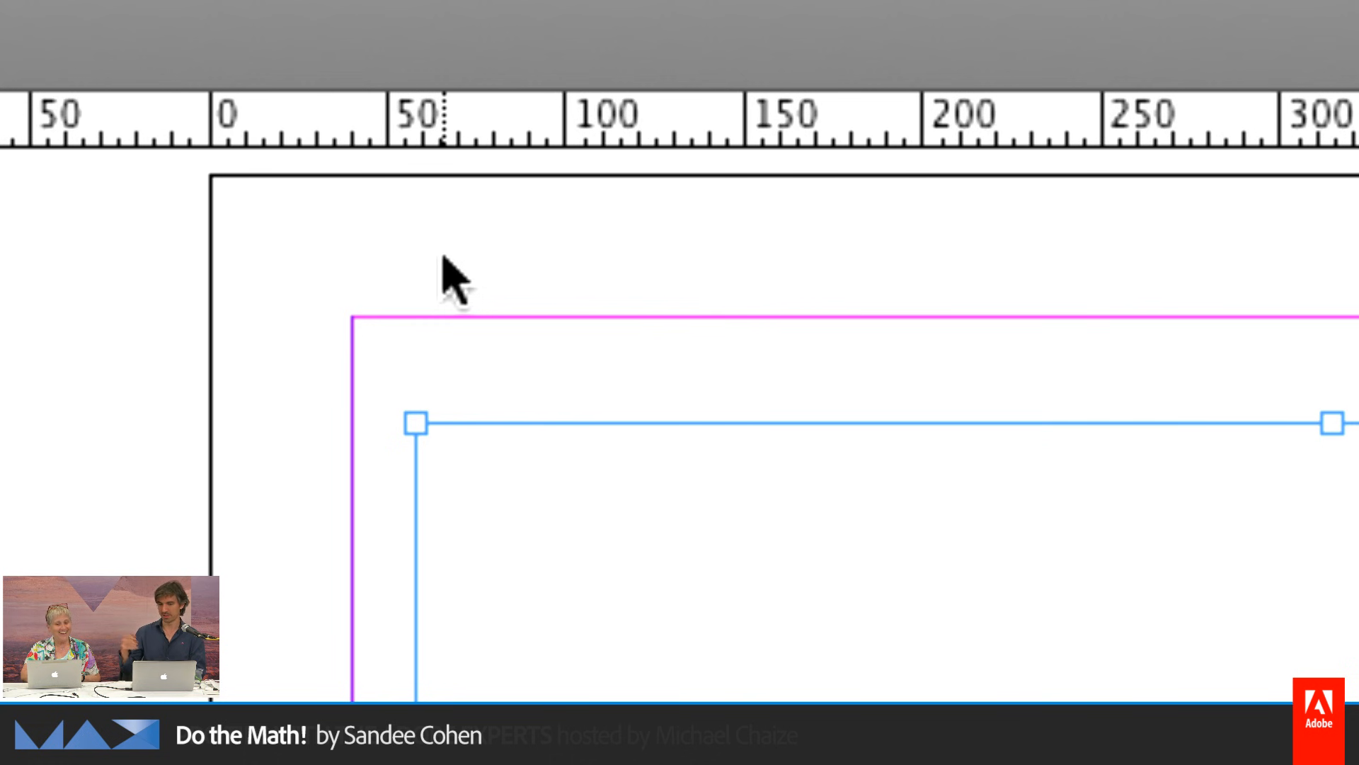
key(super+alt+shift+u)
key(super+alt+shift+u)
key(super+alt+shift+u)
key(super+alt+shift+u)
key(super+alt+shift+u)
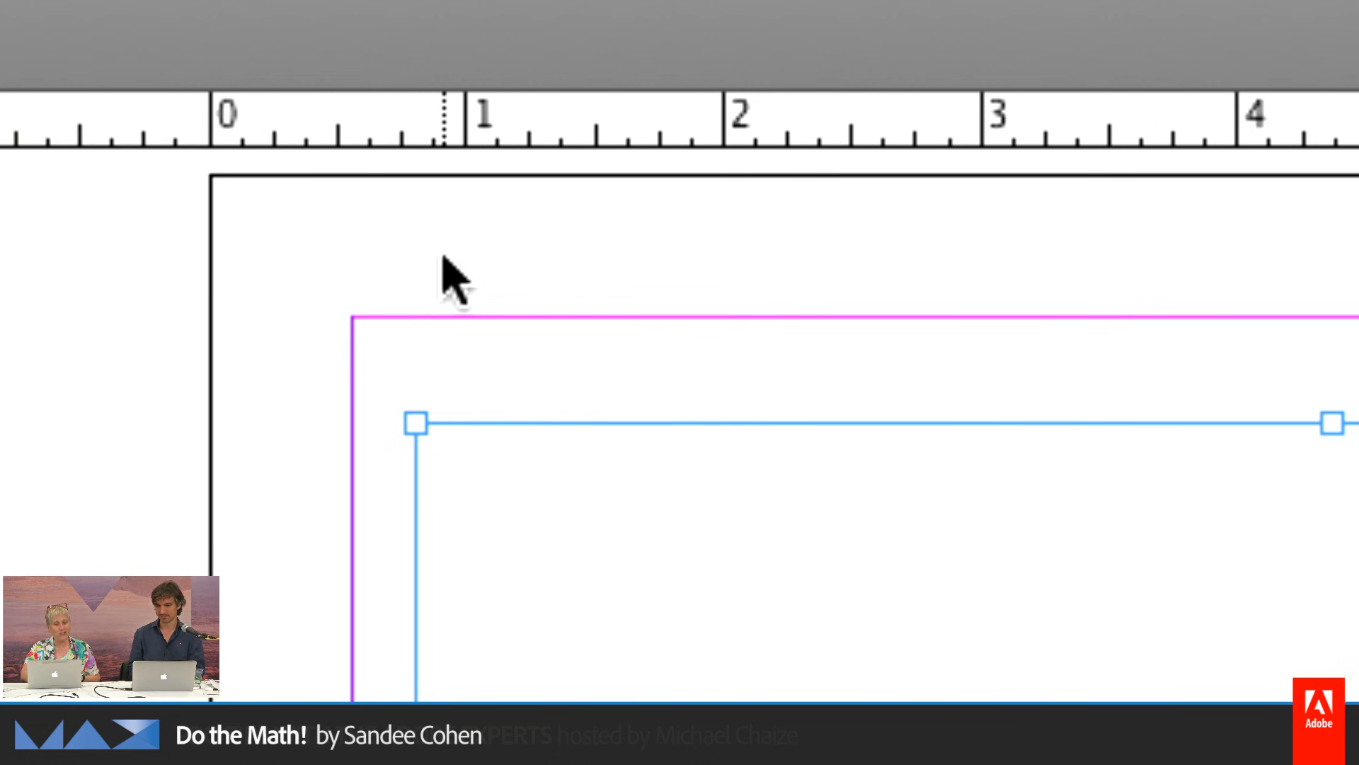
key(super+alt+shift+u)
key(super+alt+shift+u)
key(super+alt+shift+u)
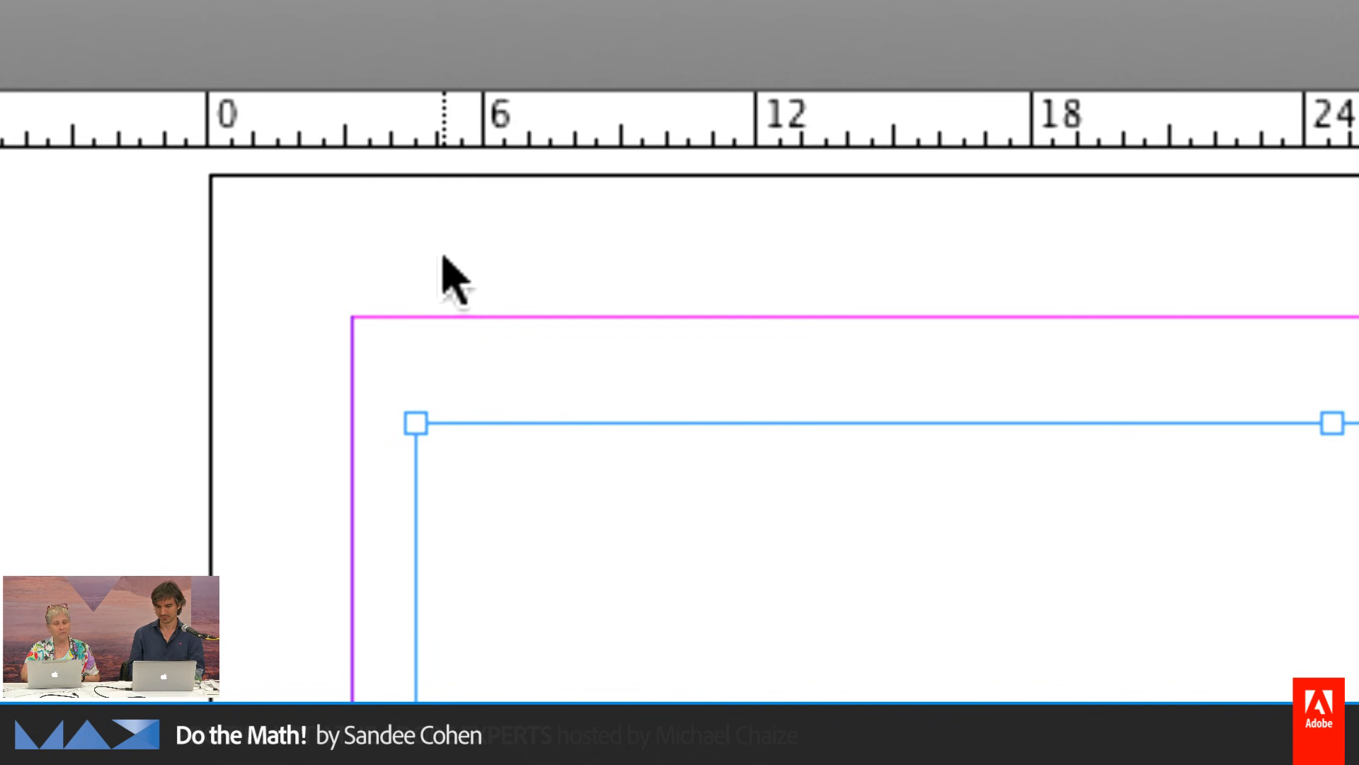
key(super+alt+shift+u)
key(super+alt+shift+u)
key(super+alt+shift+u)
key(super+alt+shift+u)
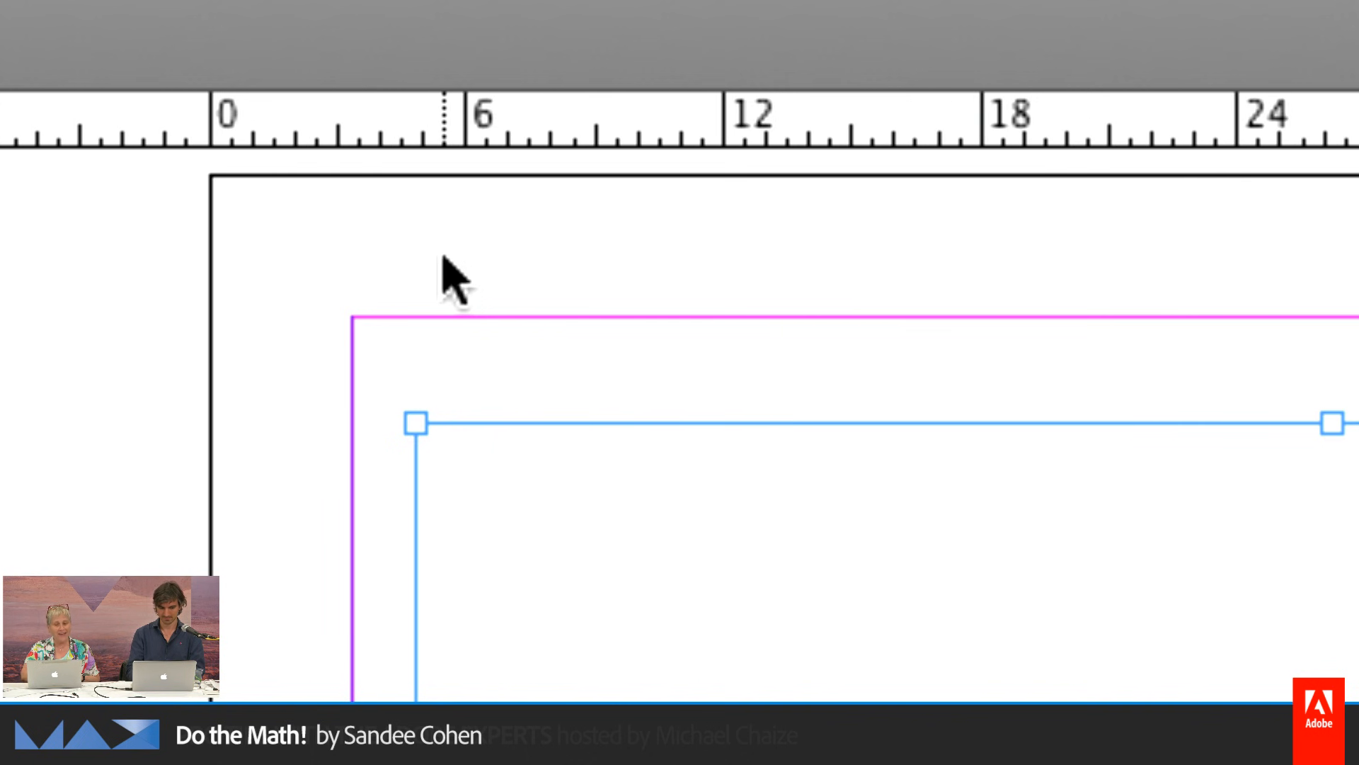
key(super+alt+shift+u)
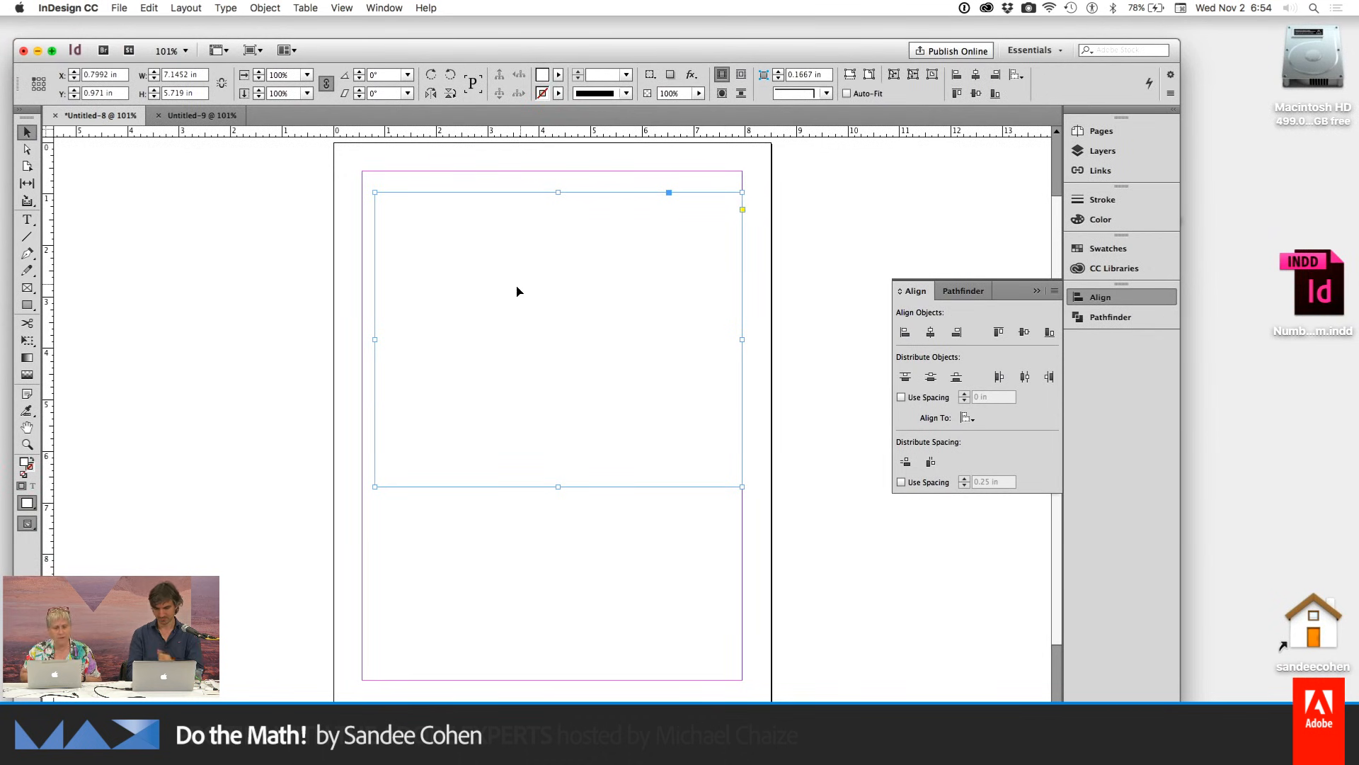
Move the frame against the page's left margin and resize it to about 4.78 in wide and 5.2 in high
mouse_move(519, 290)
mouse_down()
mouse_move(449, 312)
mouse_move(544, 298)
mouse_move(510, 289)
mouse_up()
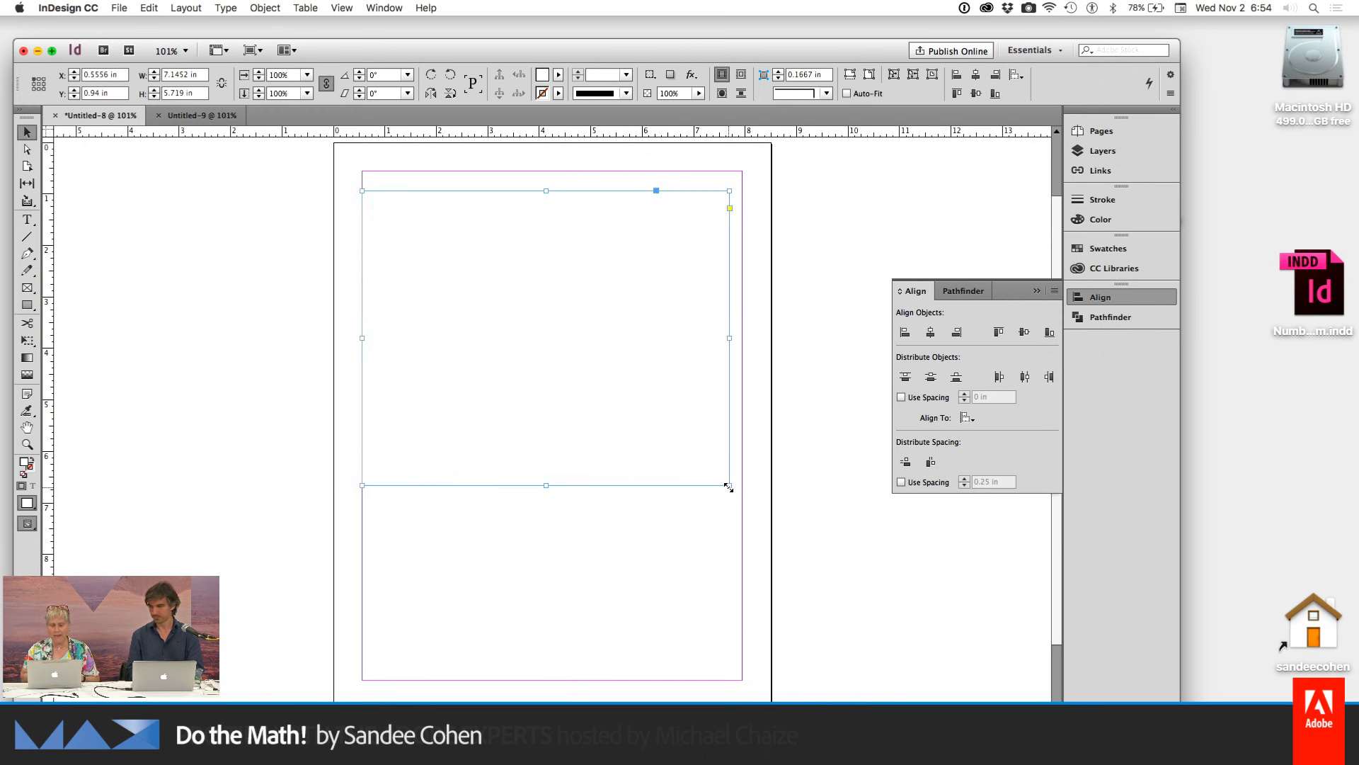
drag(729, 484, 608, 459)
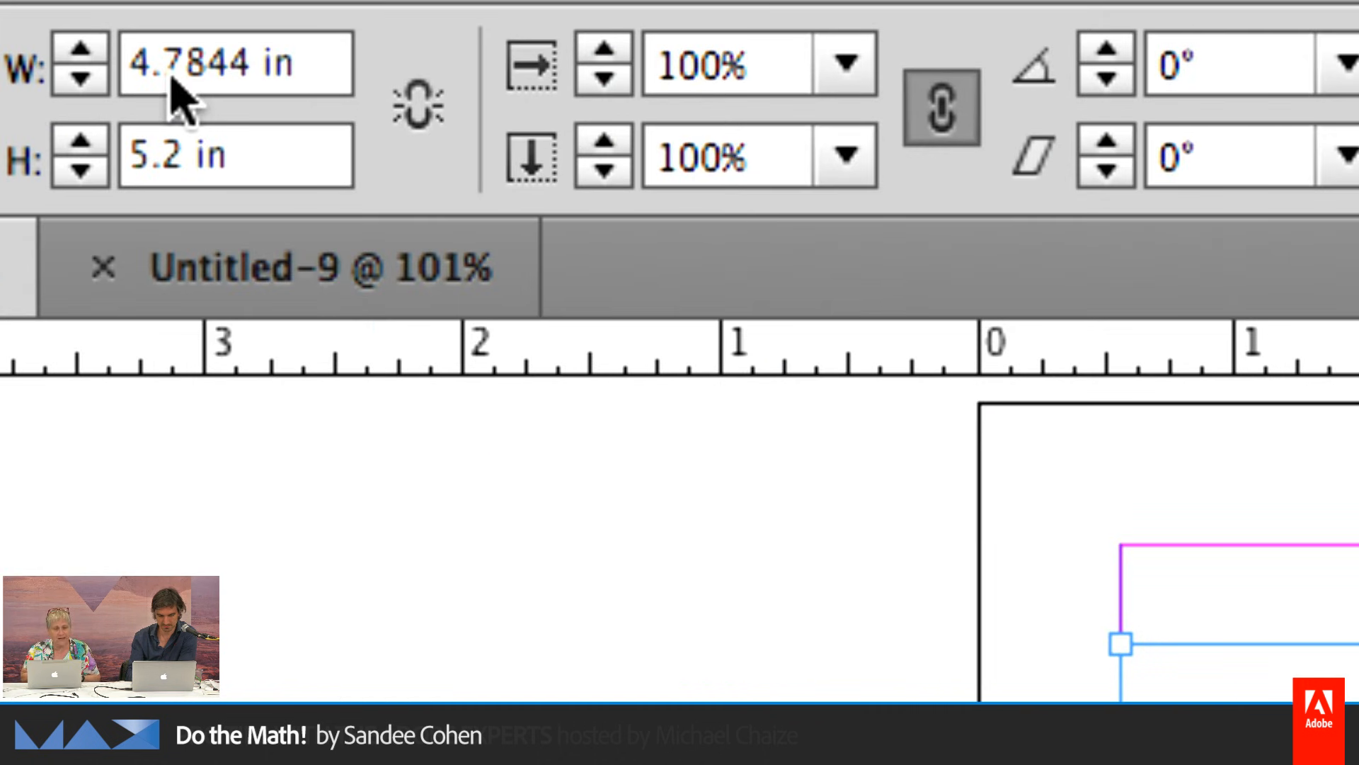
Set the frame's width to 4+7/8 in, entered as a sum
double_click(191, 62)
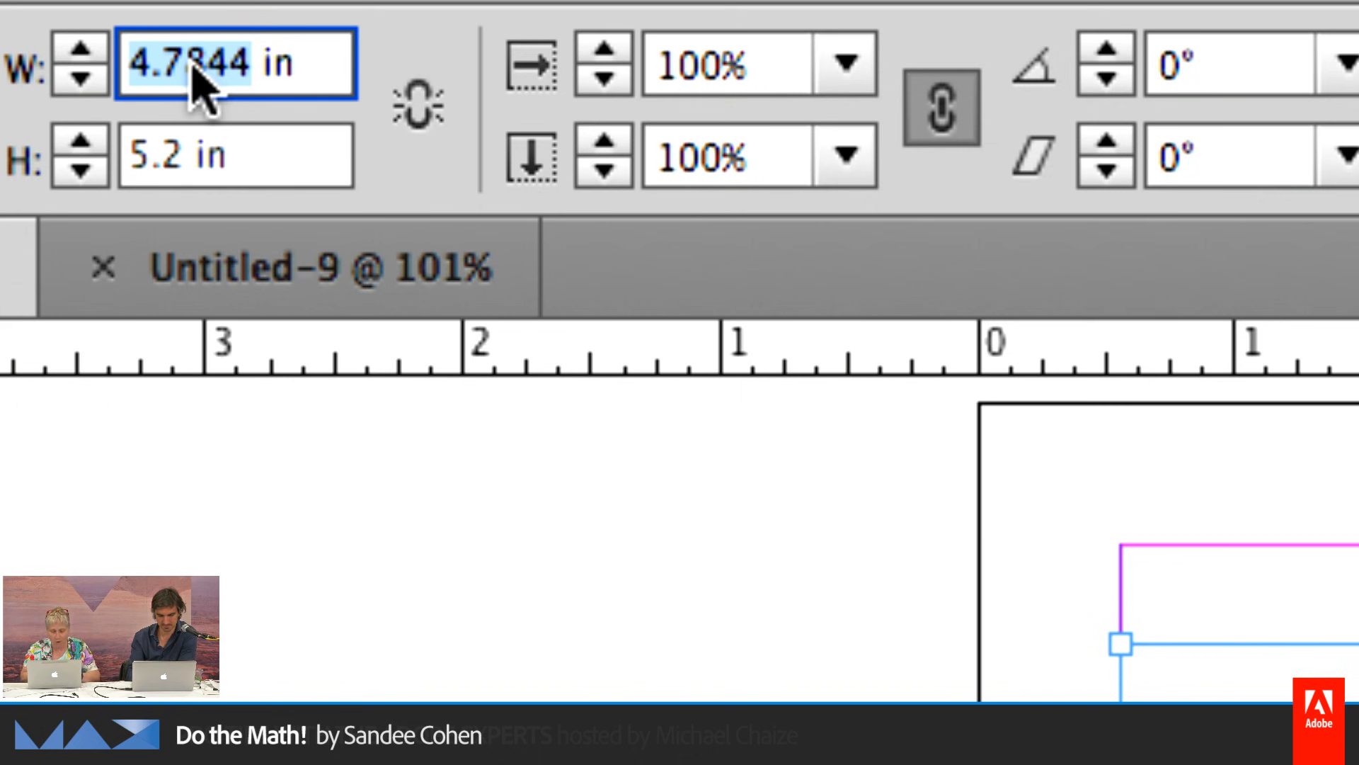
text(4)
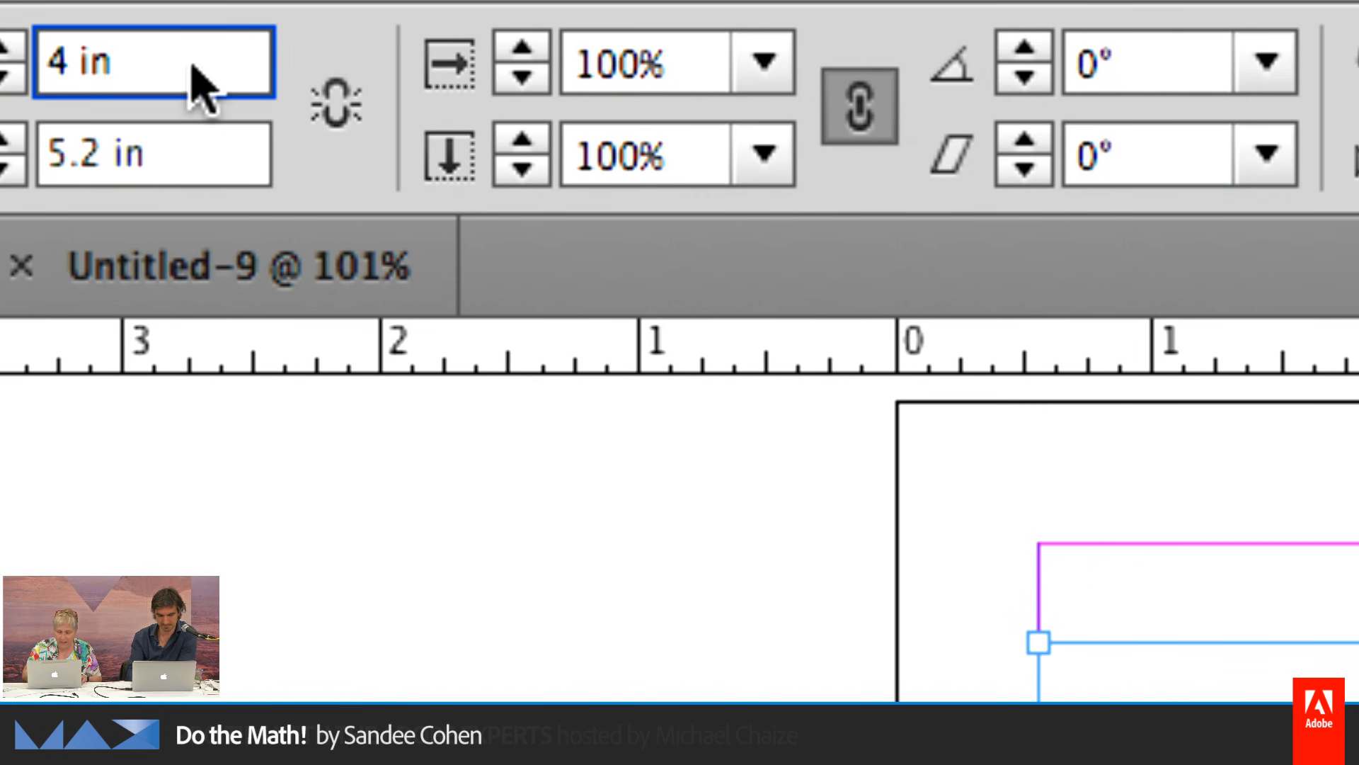
text(+)
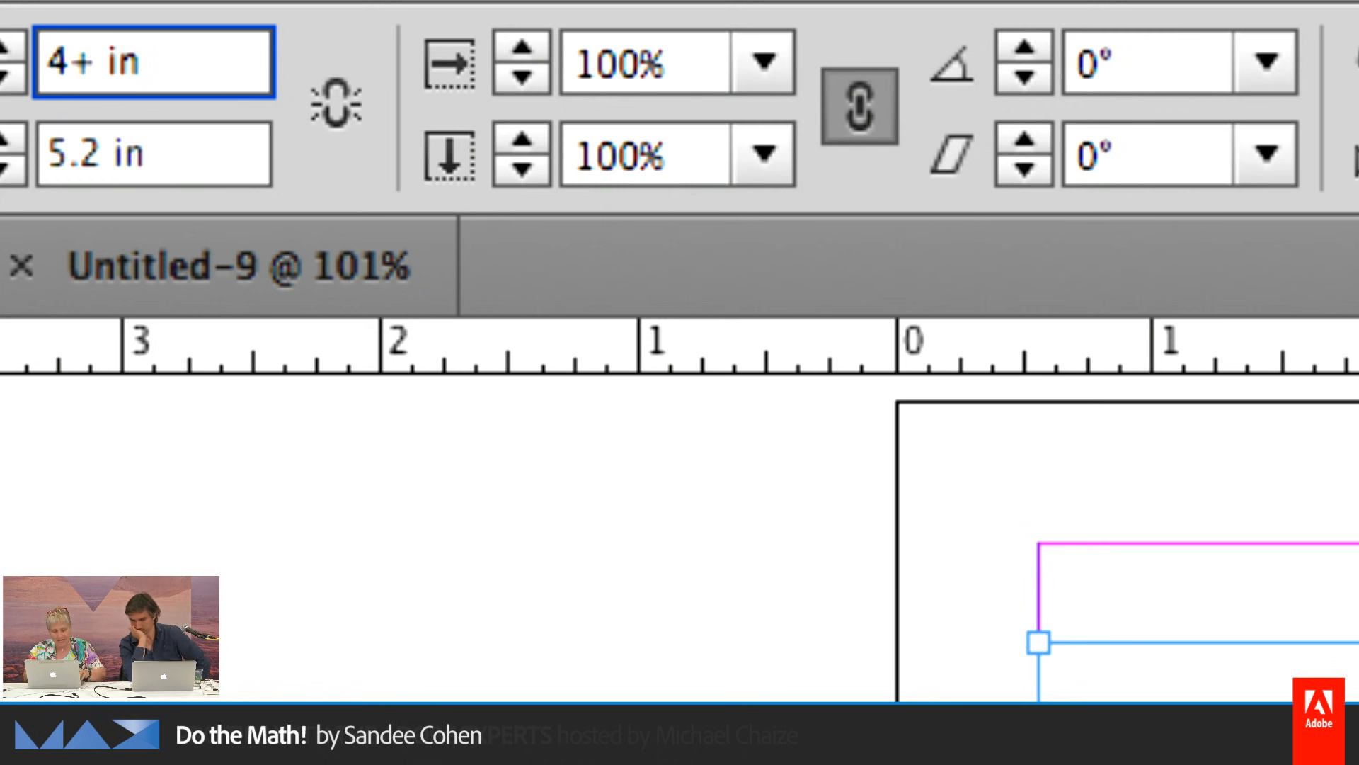
text(7/8)
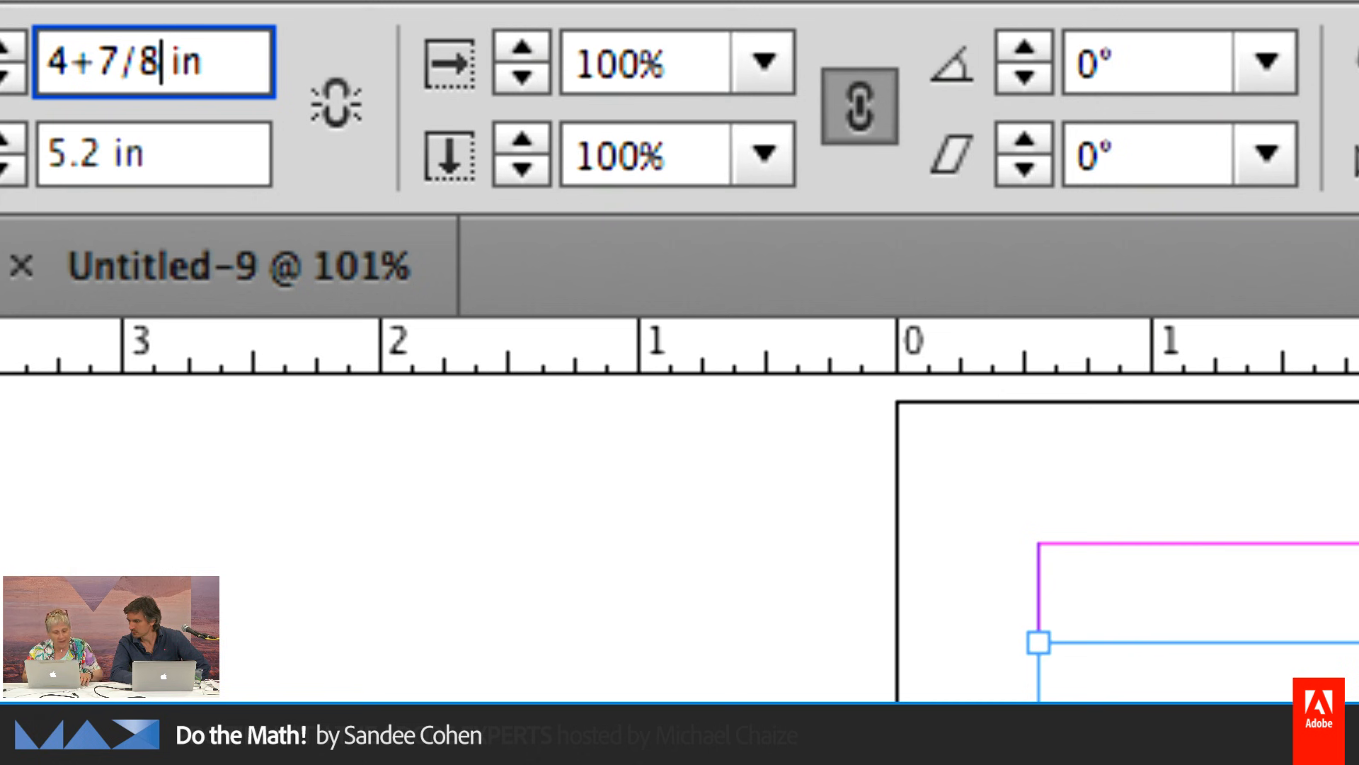
key(Tab)
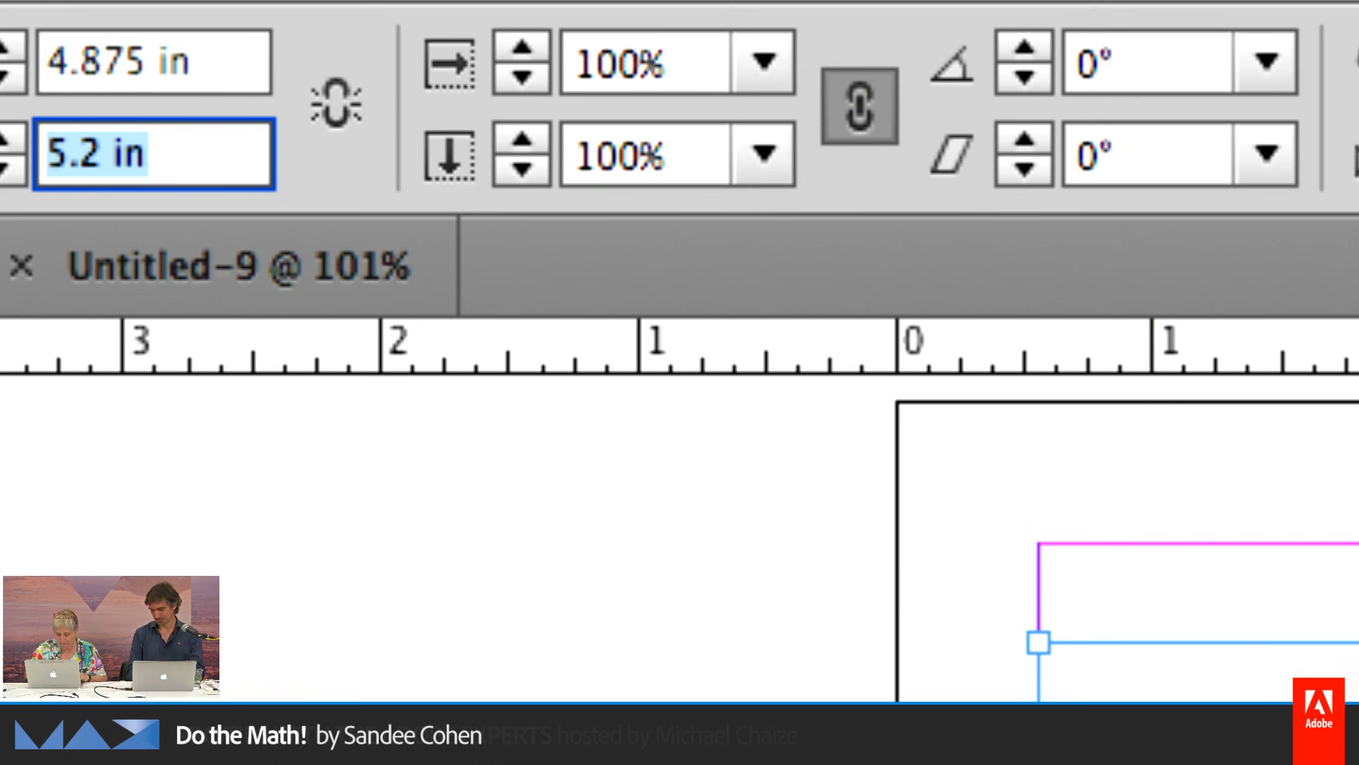
Cycle the measurement units through ciceros and points to picas
key(alt+shift+super+u)
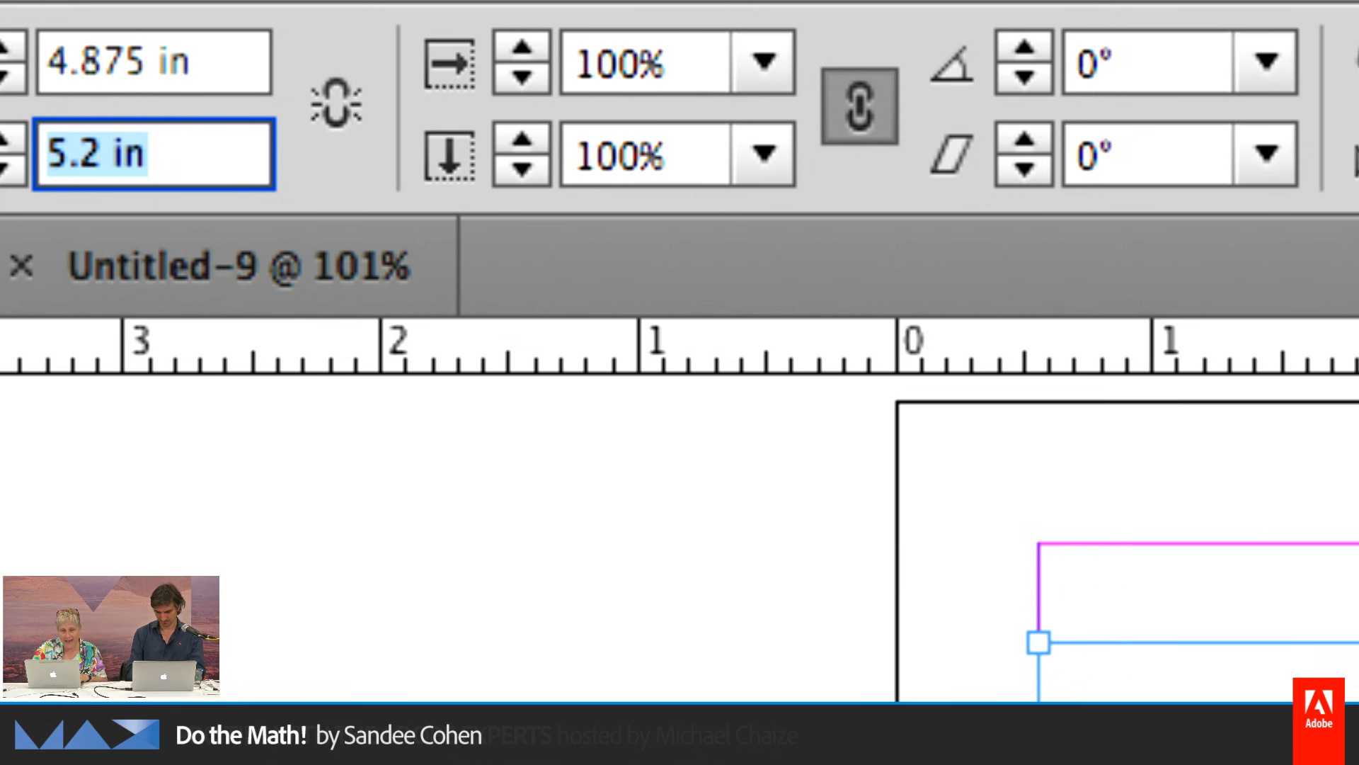
key(alt+shift+super+u)
key(alt+shift+super+u)
key(alt+shift+super+u)
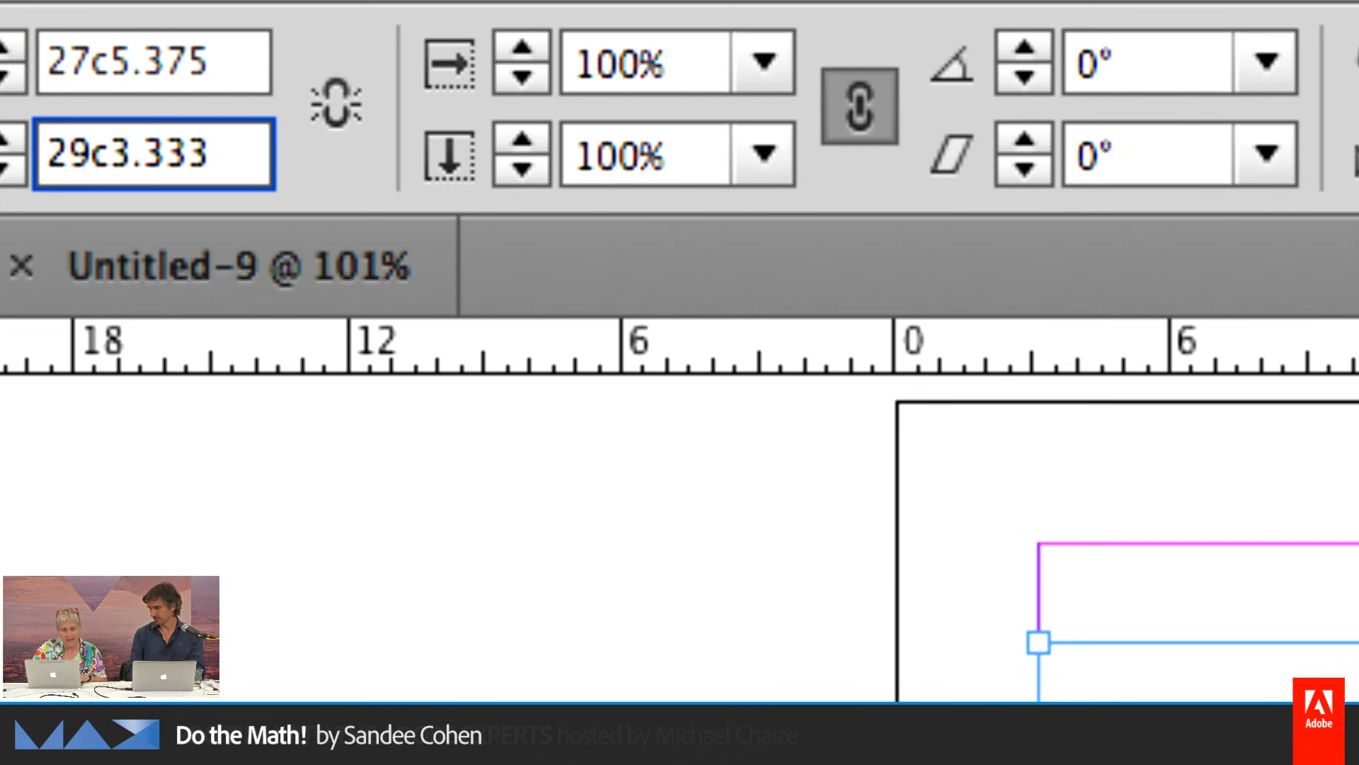
key(alt+shift+super+u)
key(alt+shift+super+u)
key(alt+shift+super+u)
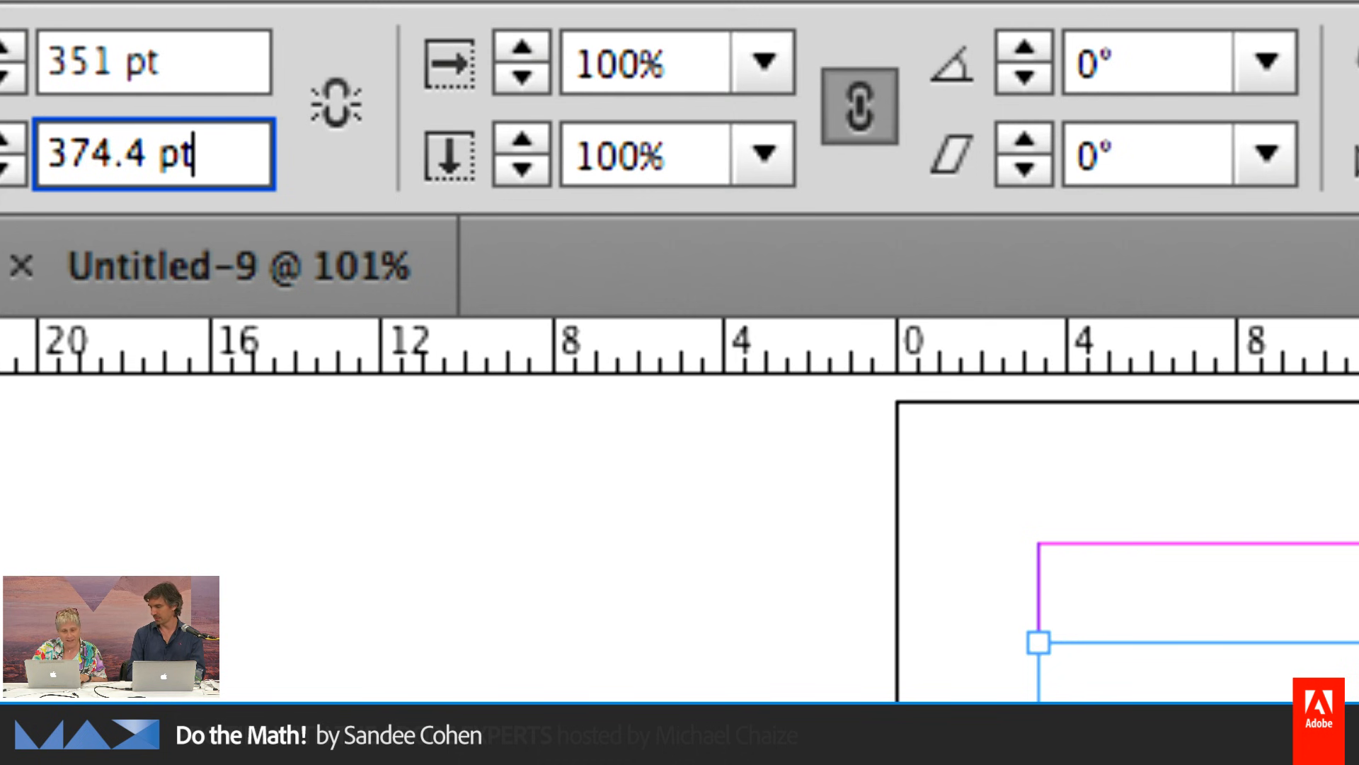
key(alt+shift+super+u)
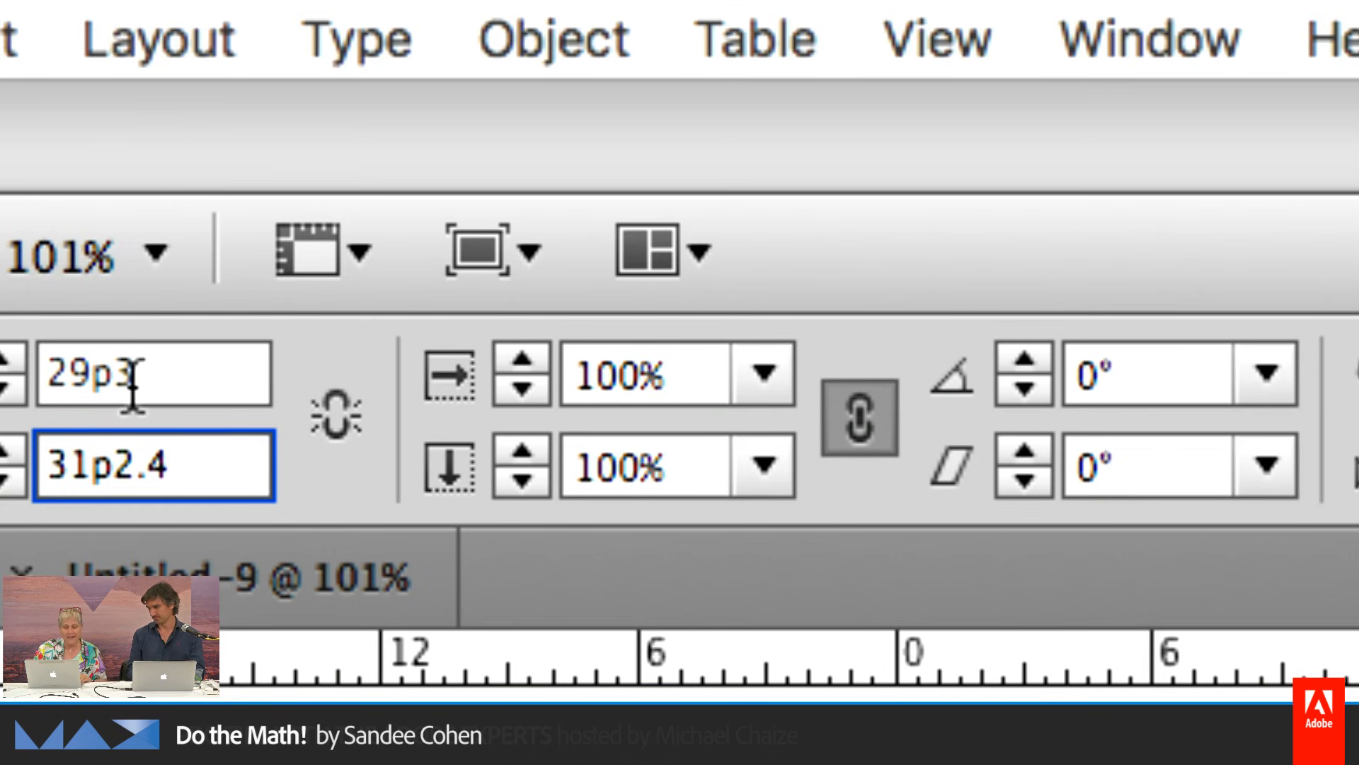
Add 7/8" to the frame's existing pica width by entering 29p3+7/8" as its width
click(158, 375)
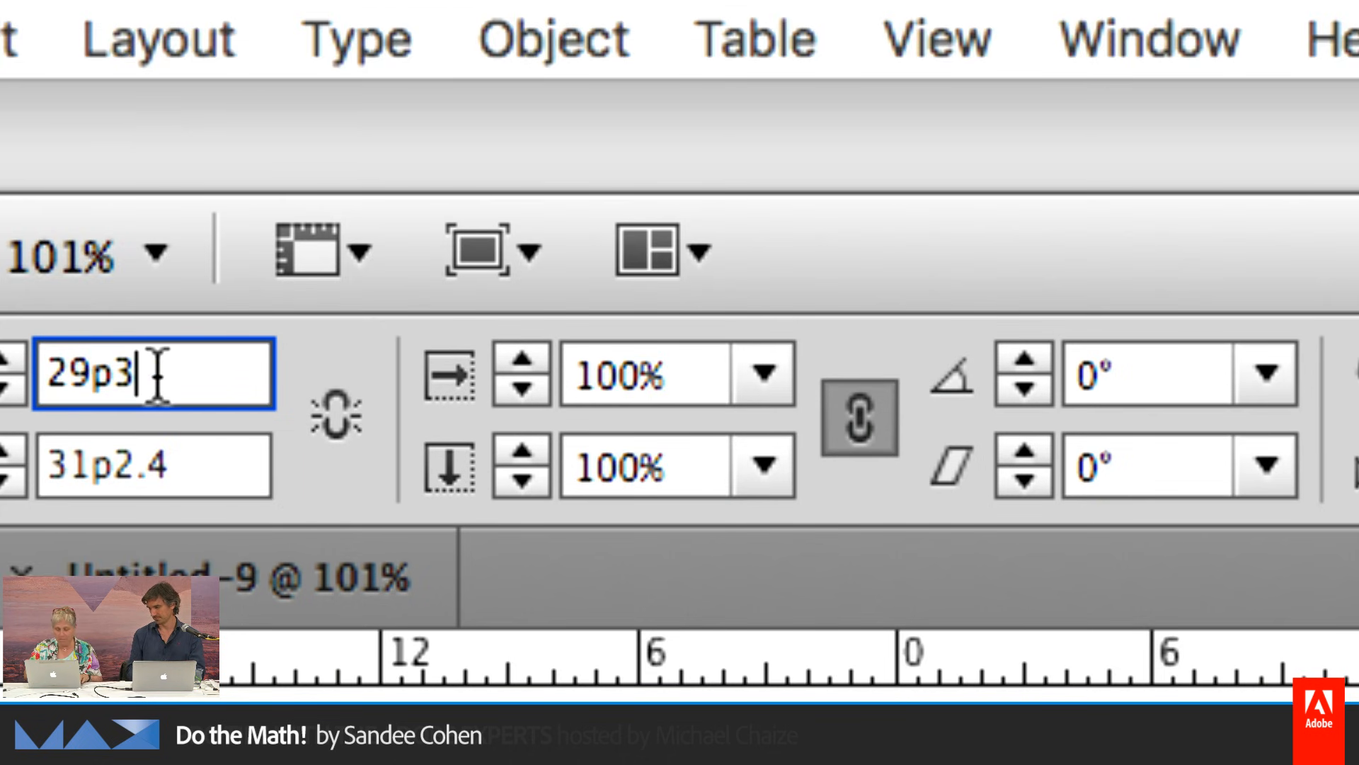
text(+)
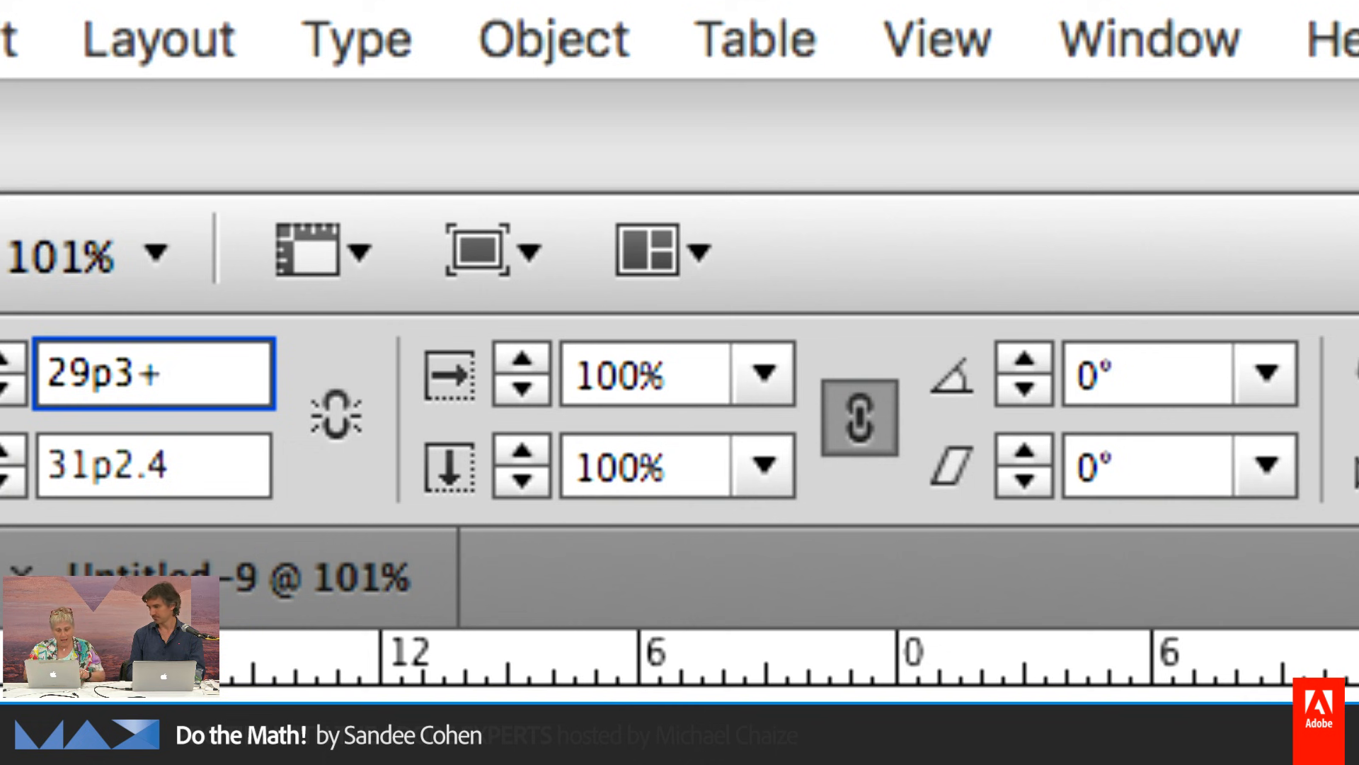
text(7/)
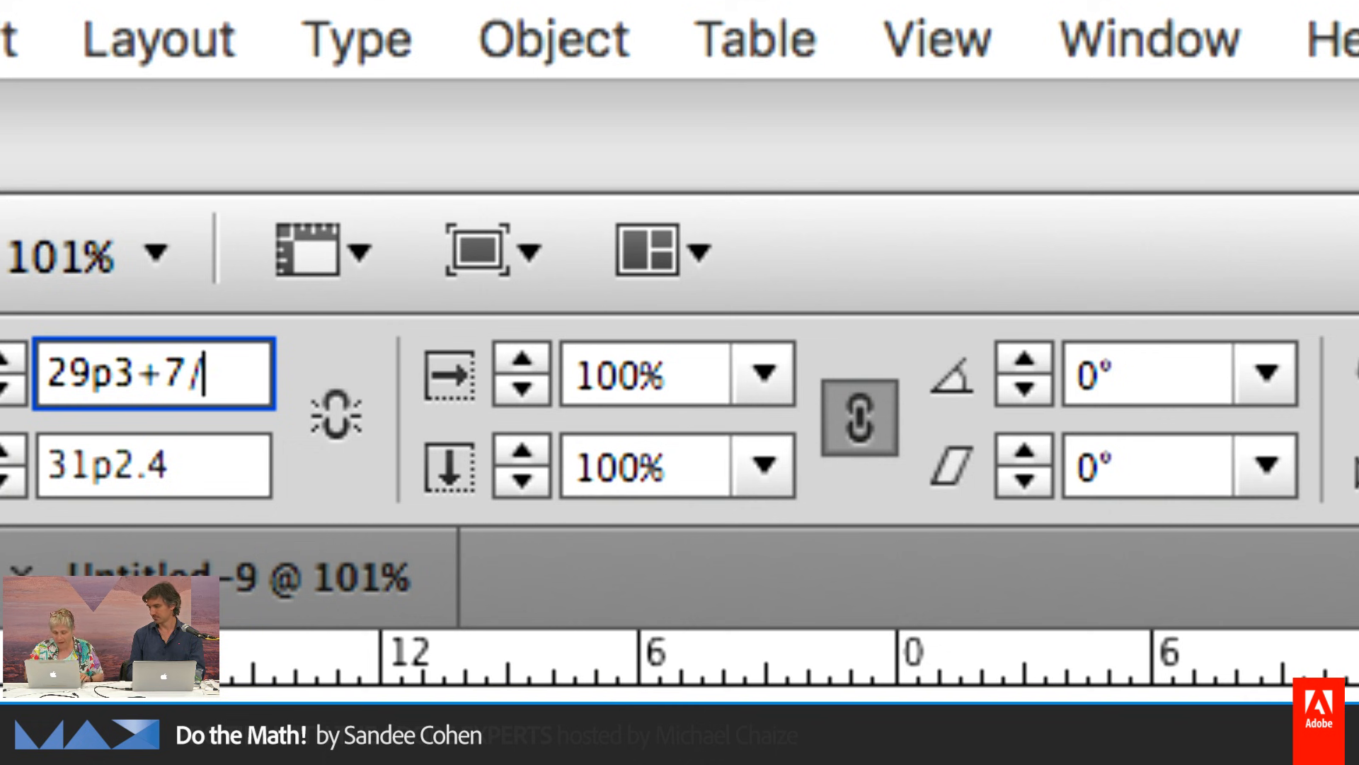
text(8)
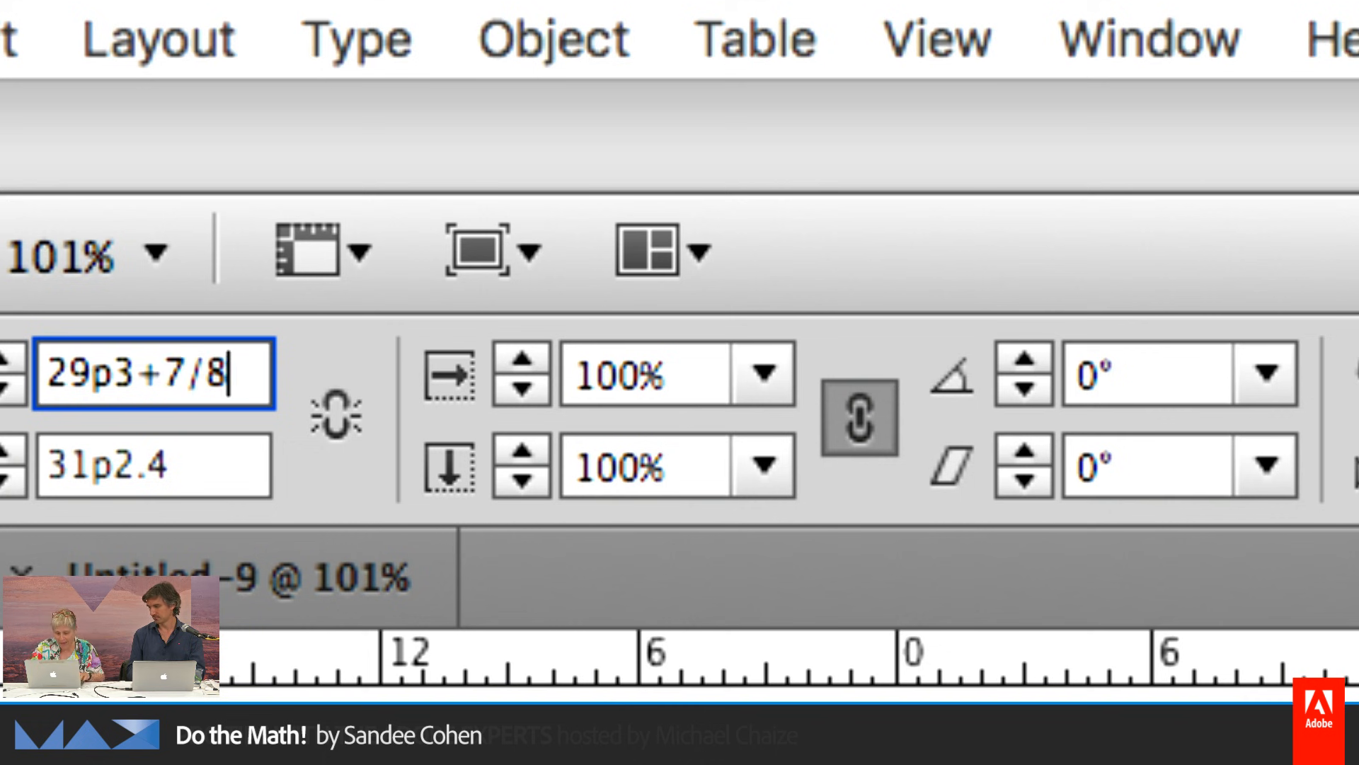
text(")
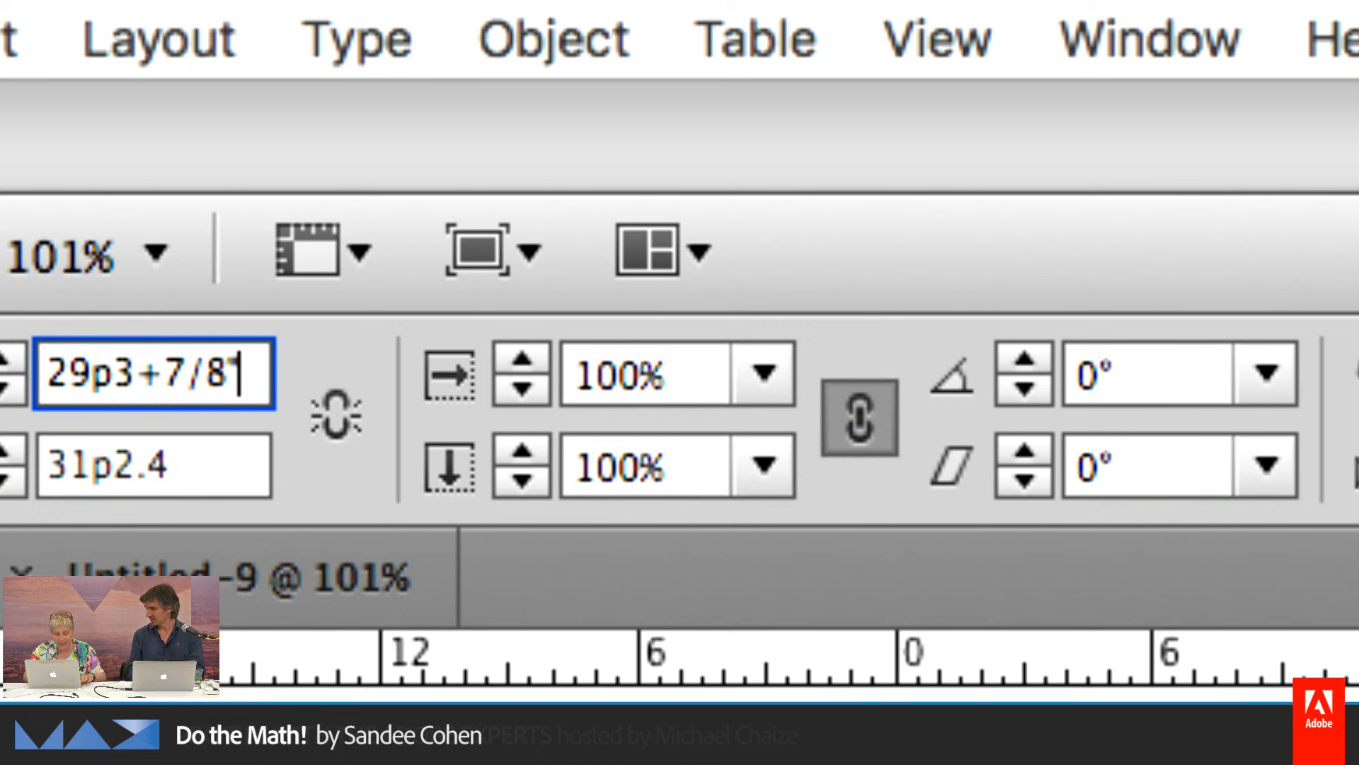
key(Tab)
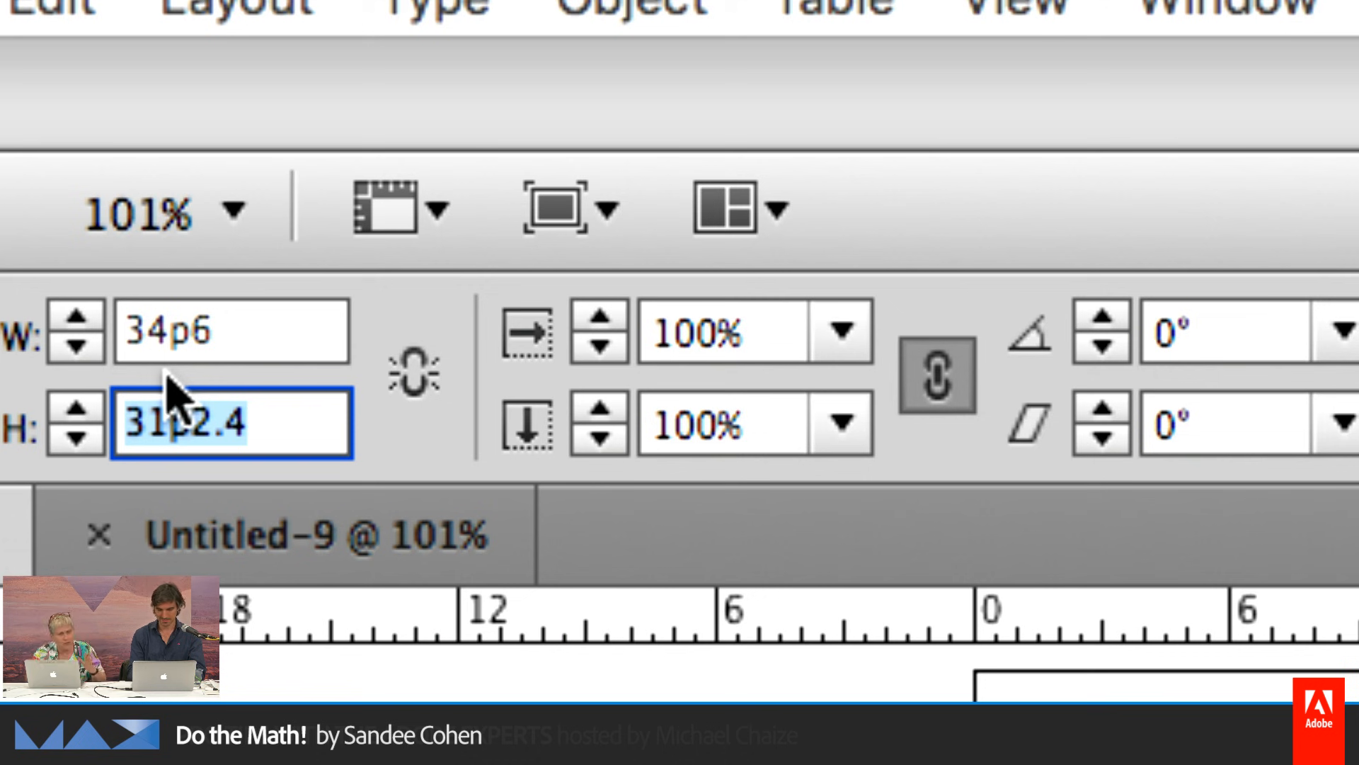
Divide the frame's width by 3, entered as 34p6/3
click(246, 334)
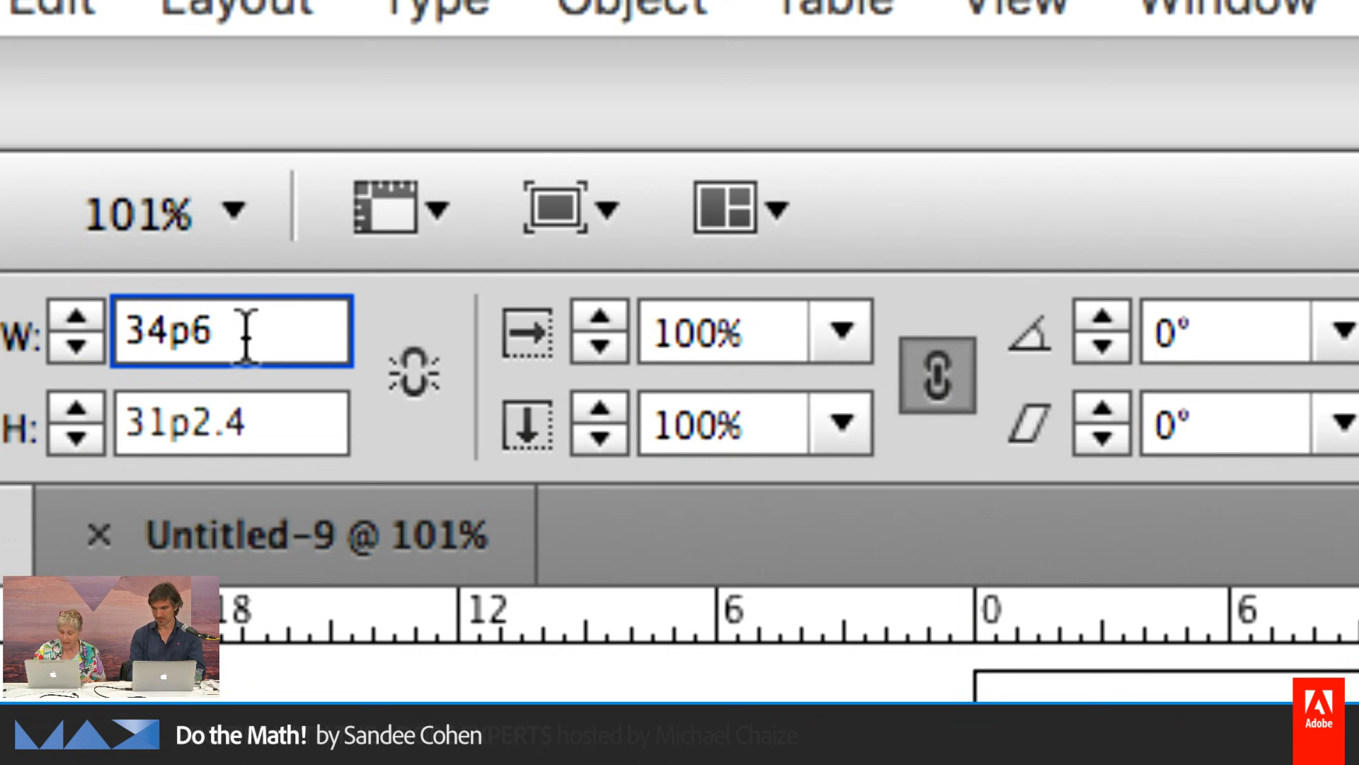
text(/)
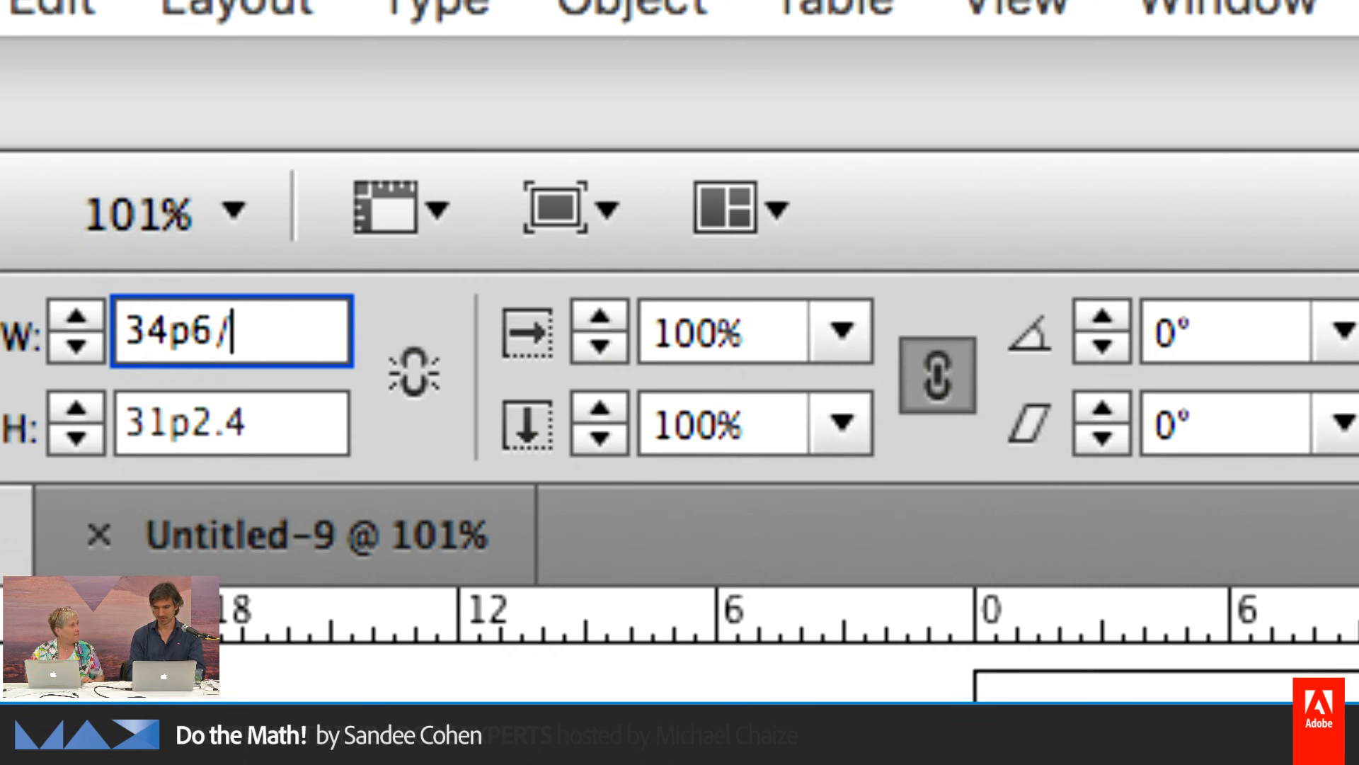
text(3)
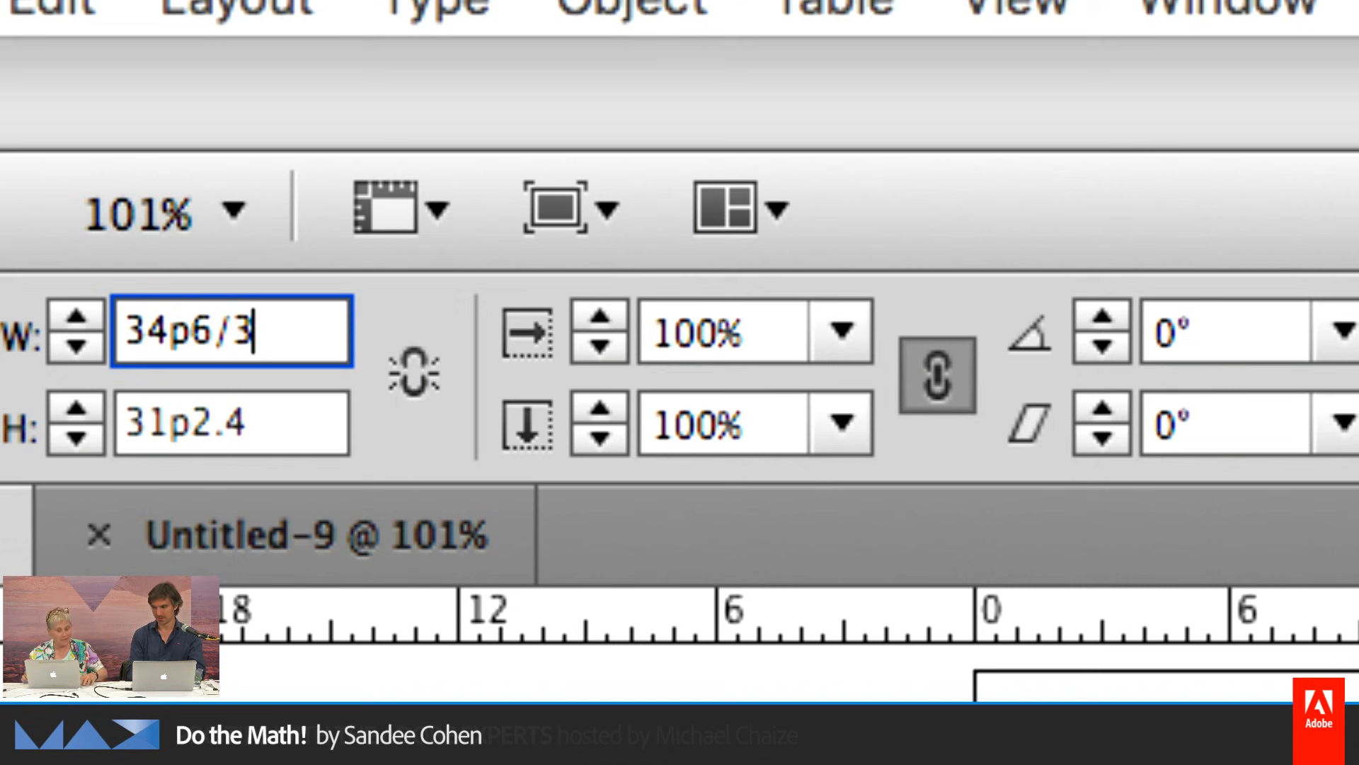
key(Tab)
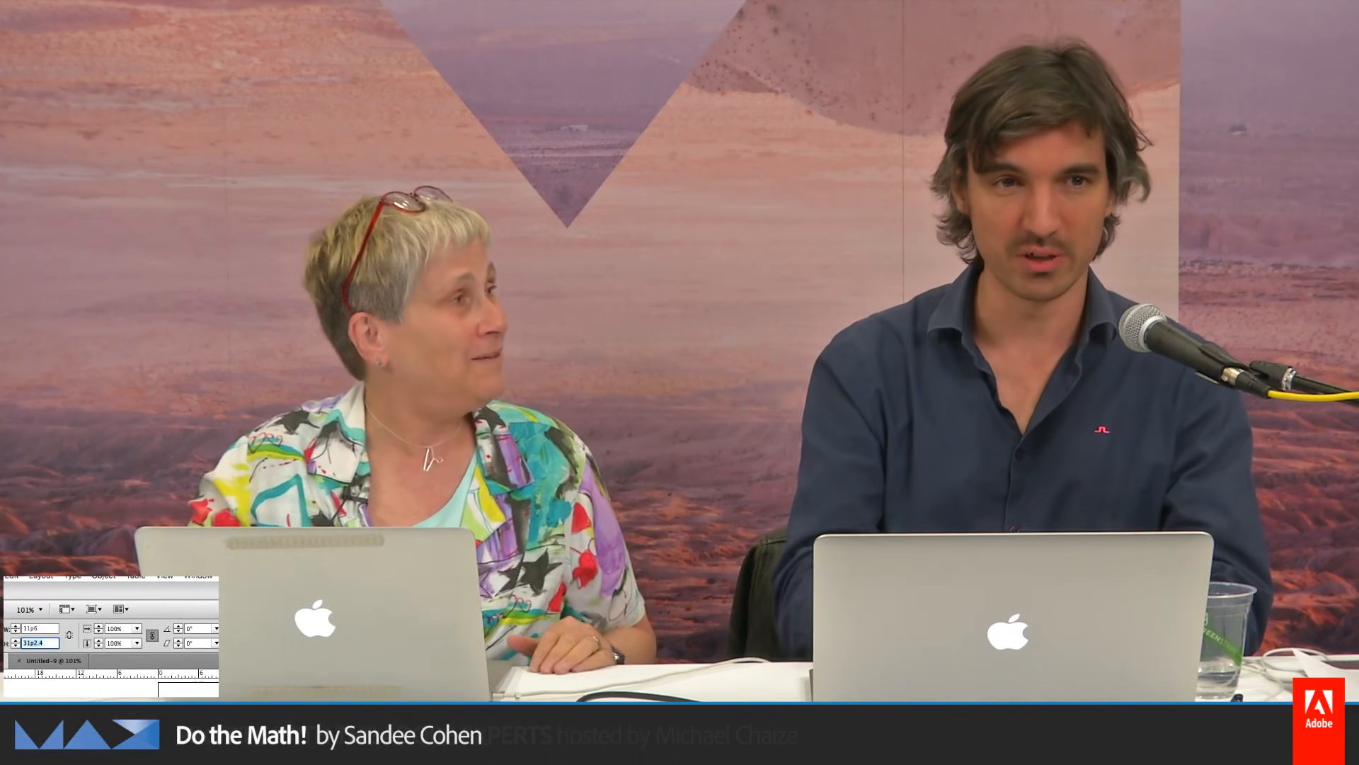
Double the frame's width with a multiplication, entered as 11p6*2
click(47, 630)
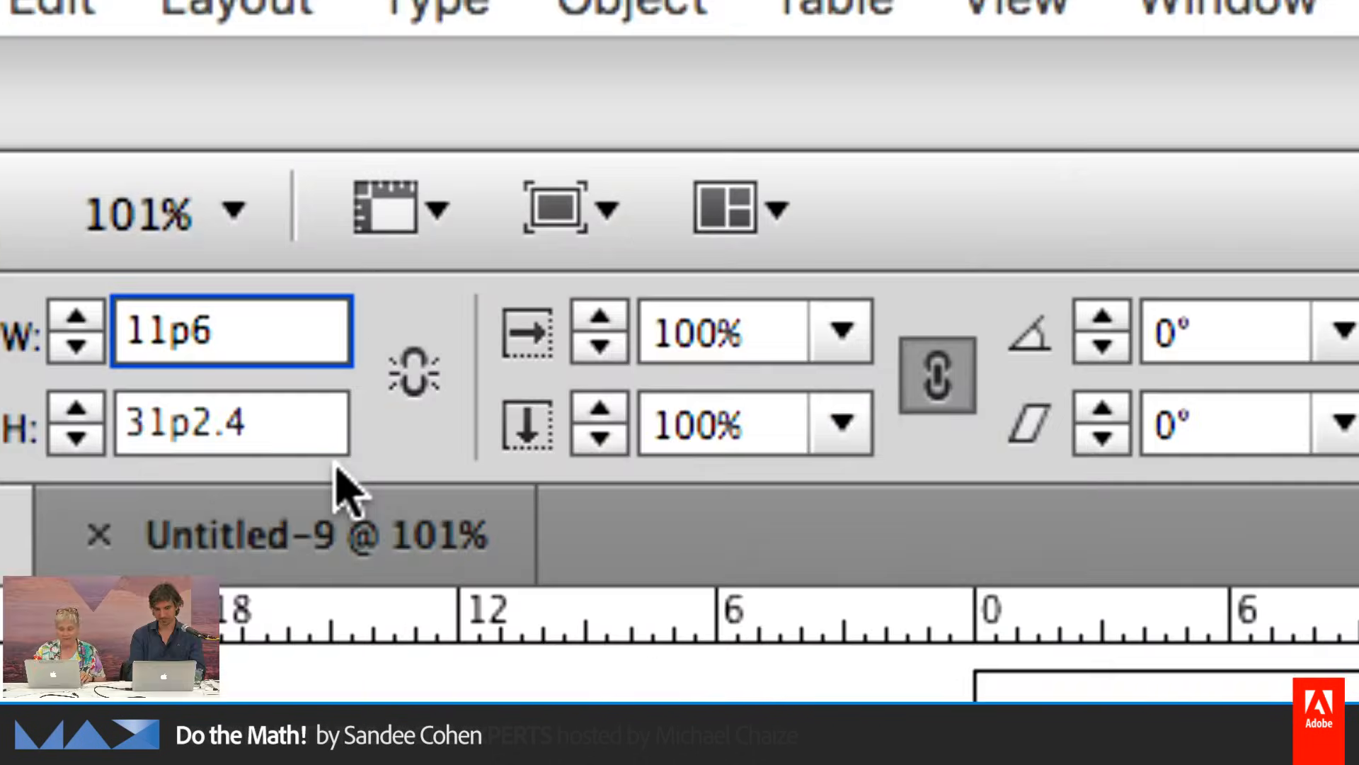
text(*)
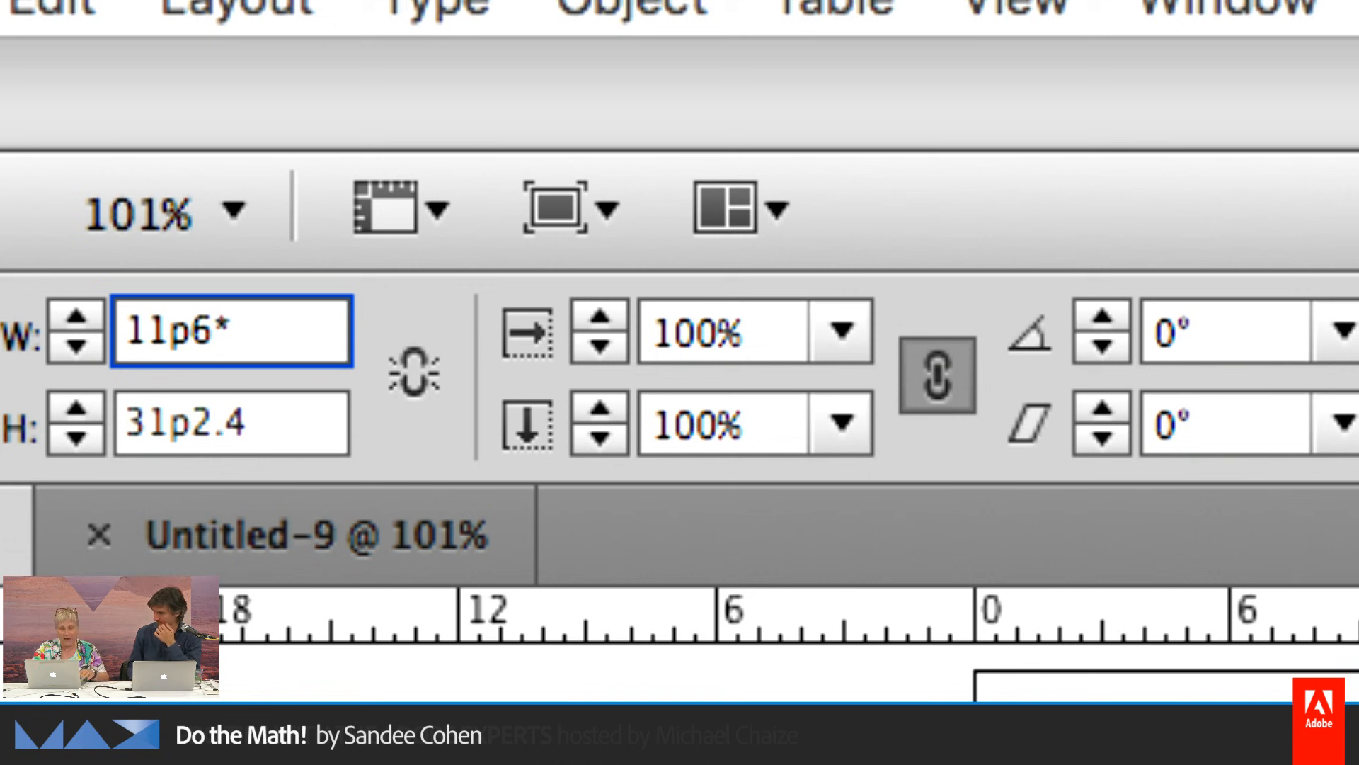
text(2)
key(Tab)
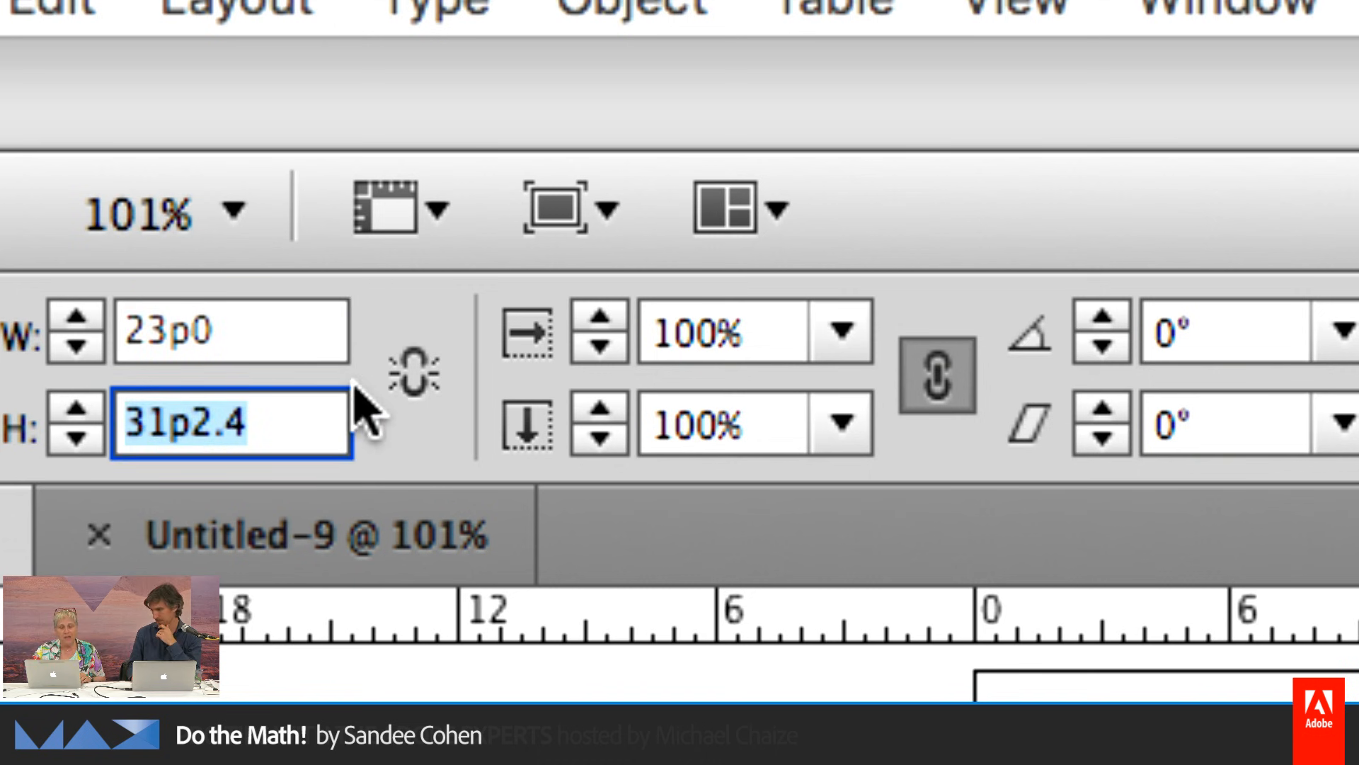
Divide the doubled frame width by 3, entered as 23p0/3
click(262, 333)
text(/3)
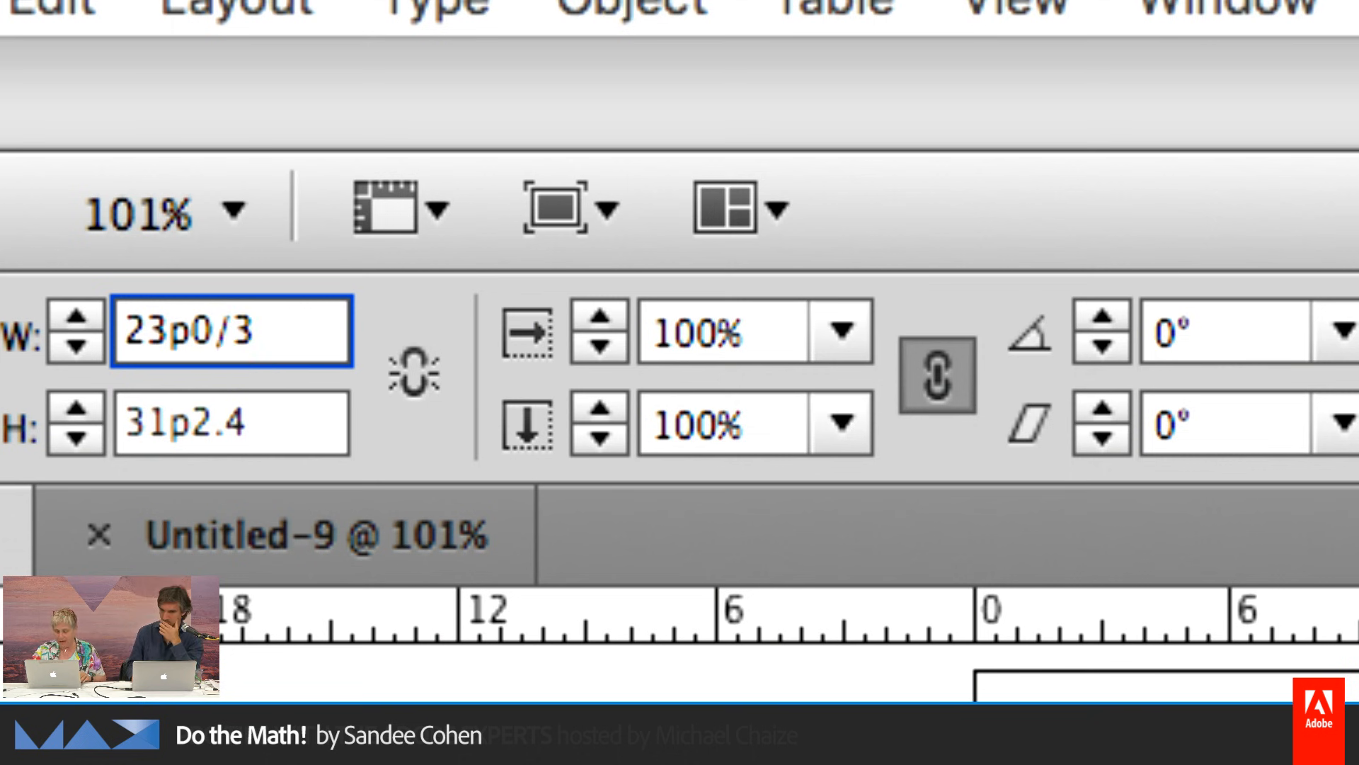
key(Tab)
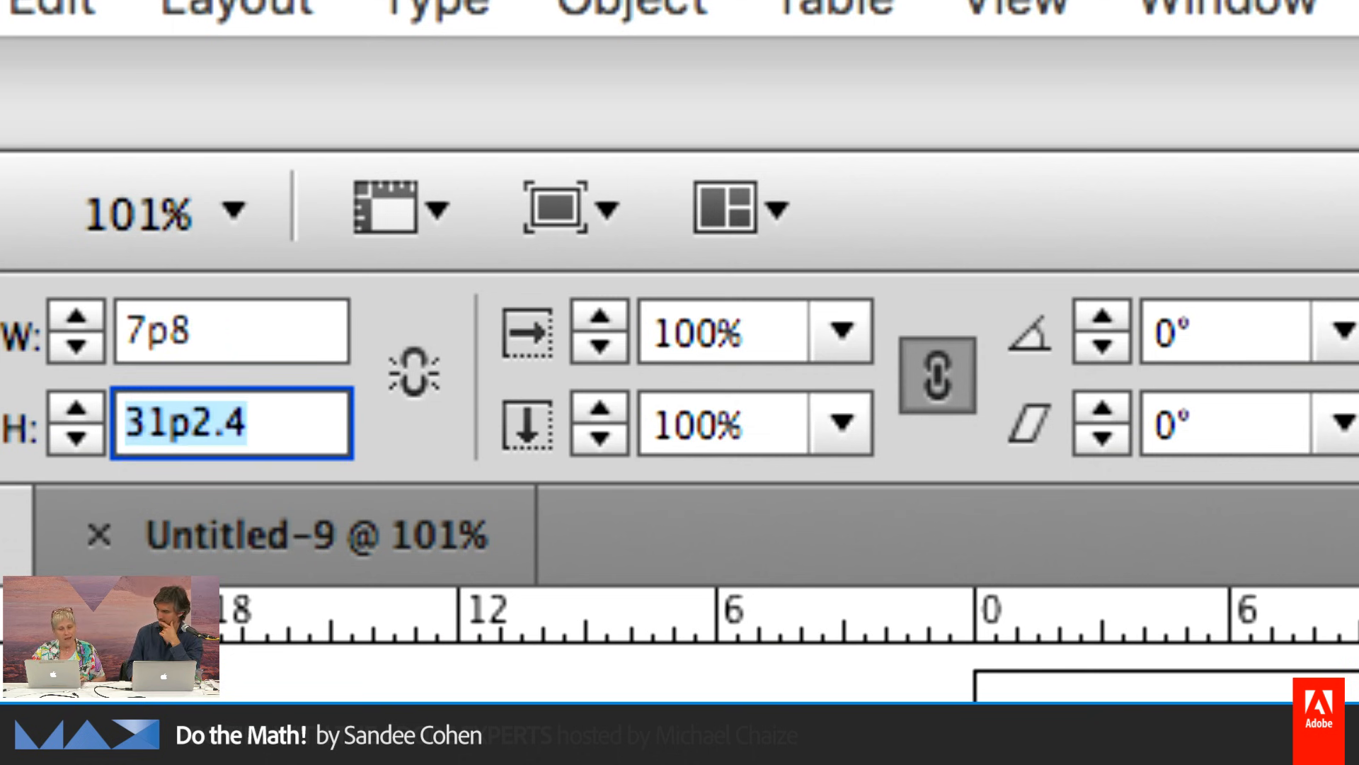
Subtract 5 picas from the frame's width by entering 7p8-5, and trim the resulting width to 2p
click(249, 331)
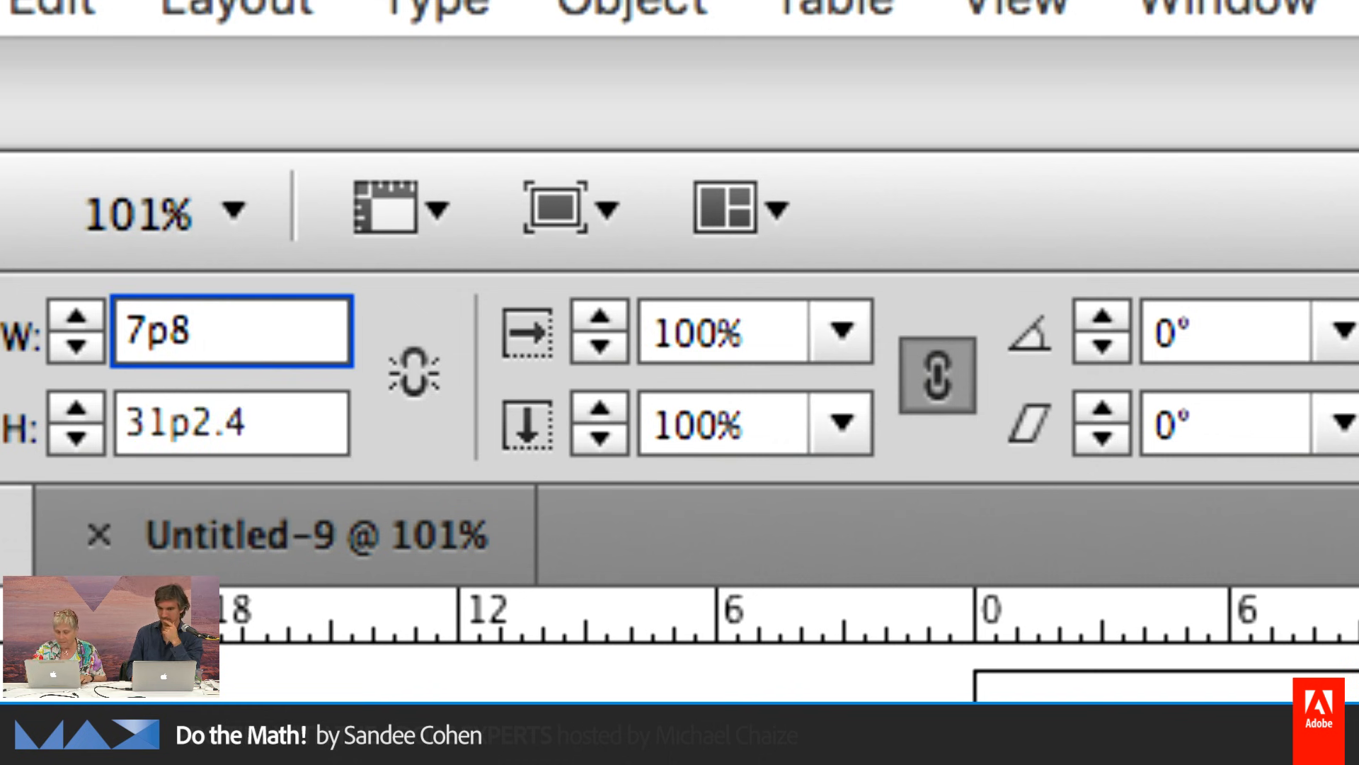
text(+)
key(BackSpace)
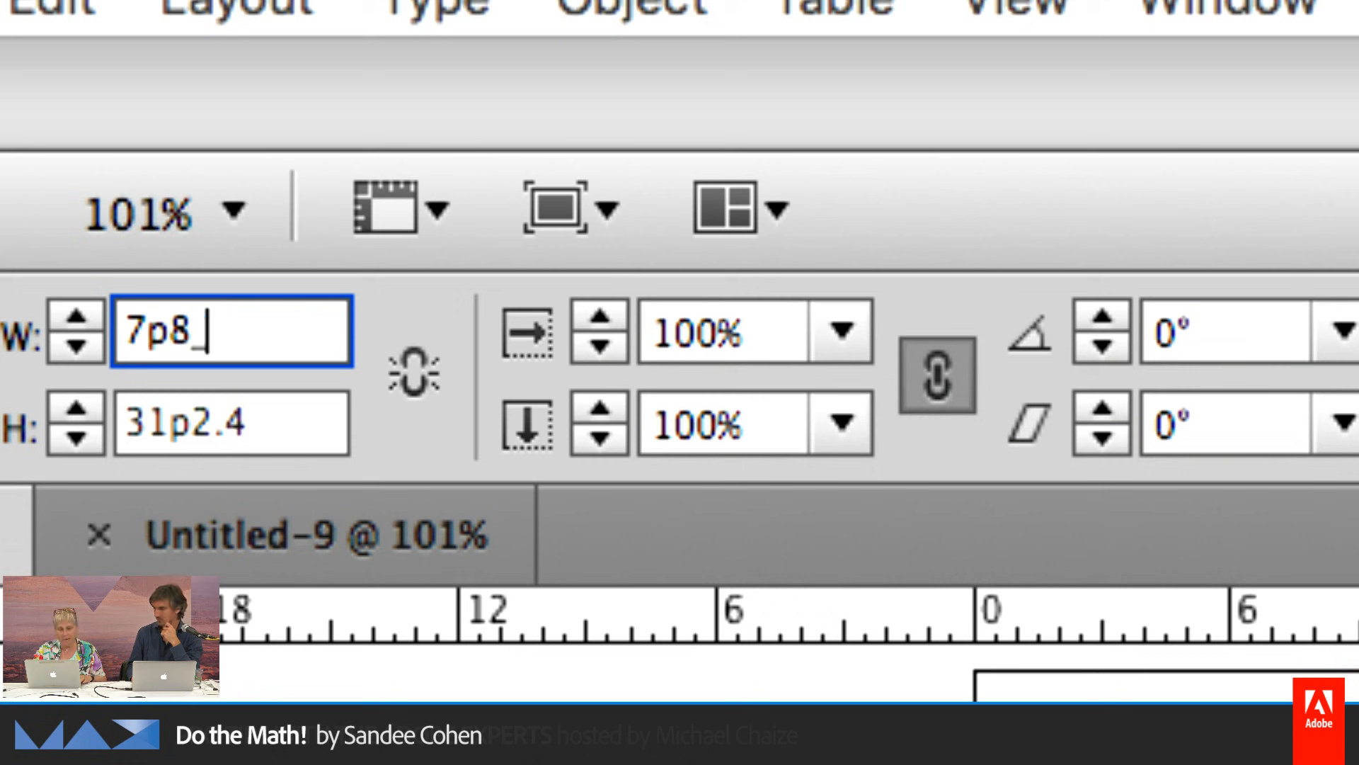
key(BackSpace)
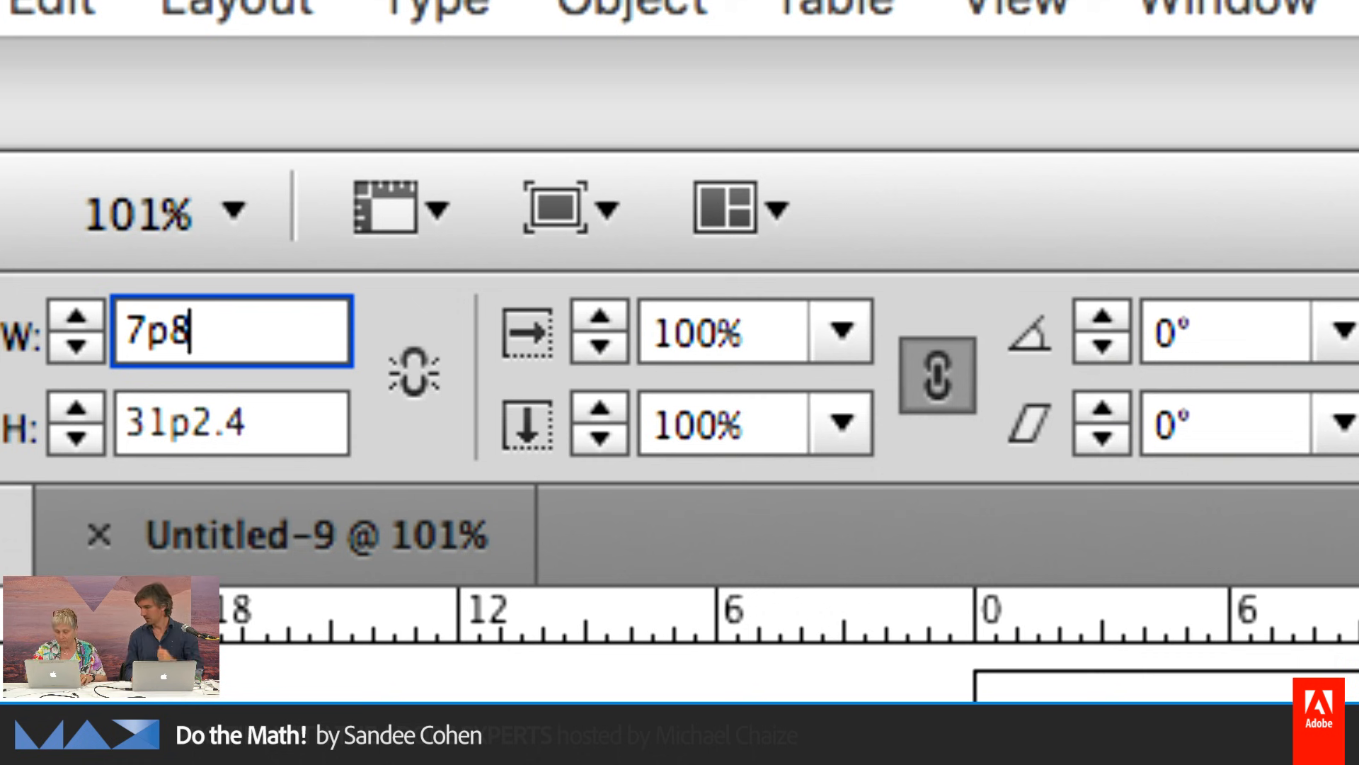
text(-)
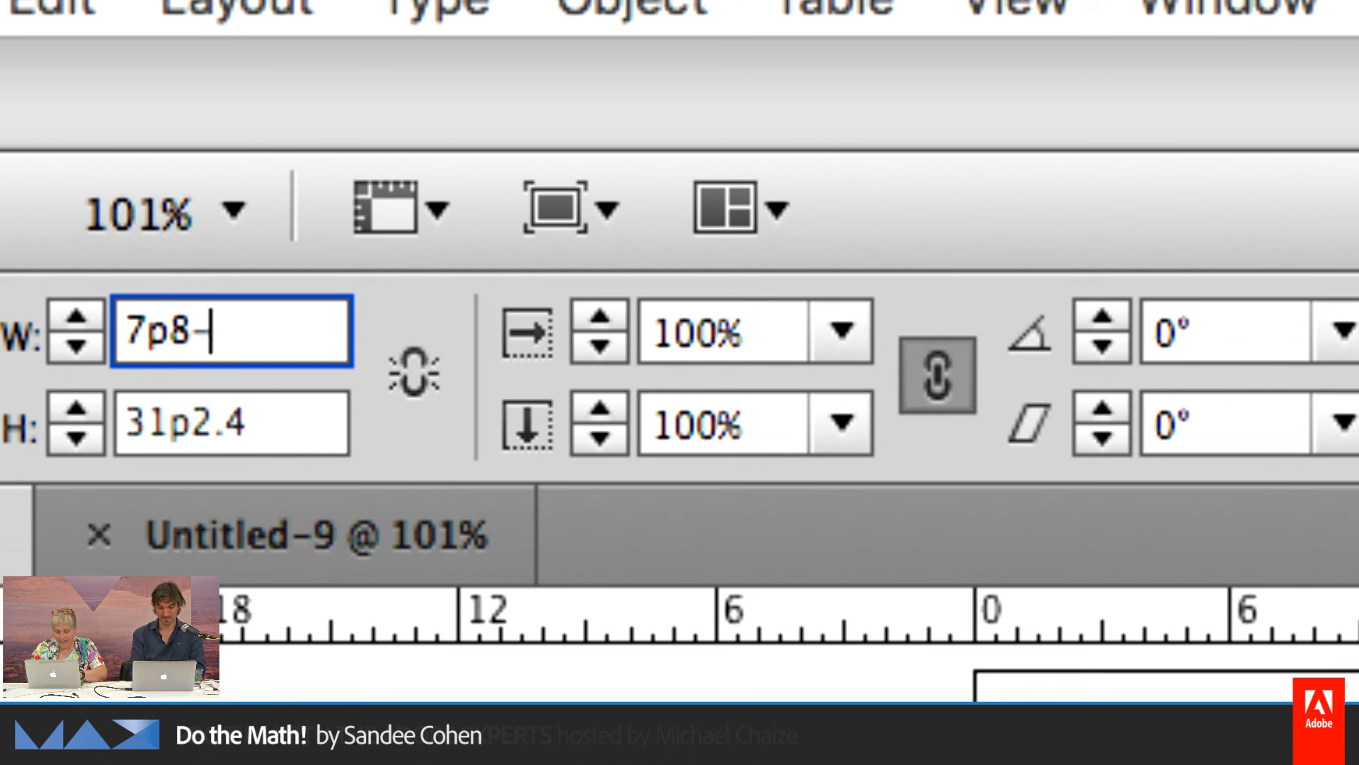
text(5)
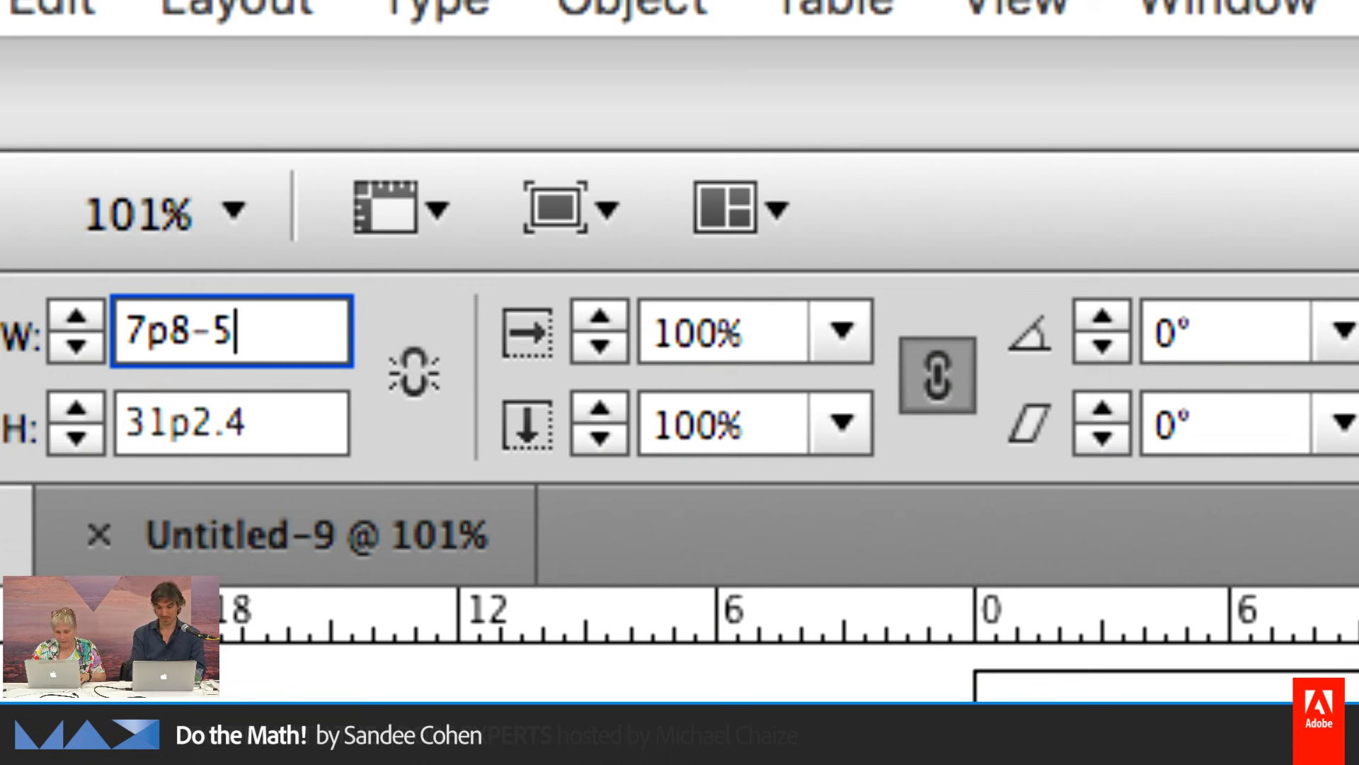
key(Return)
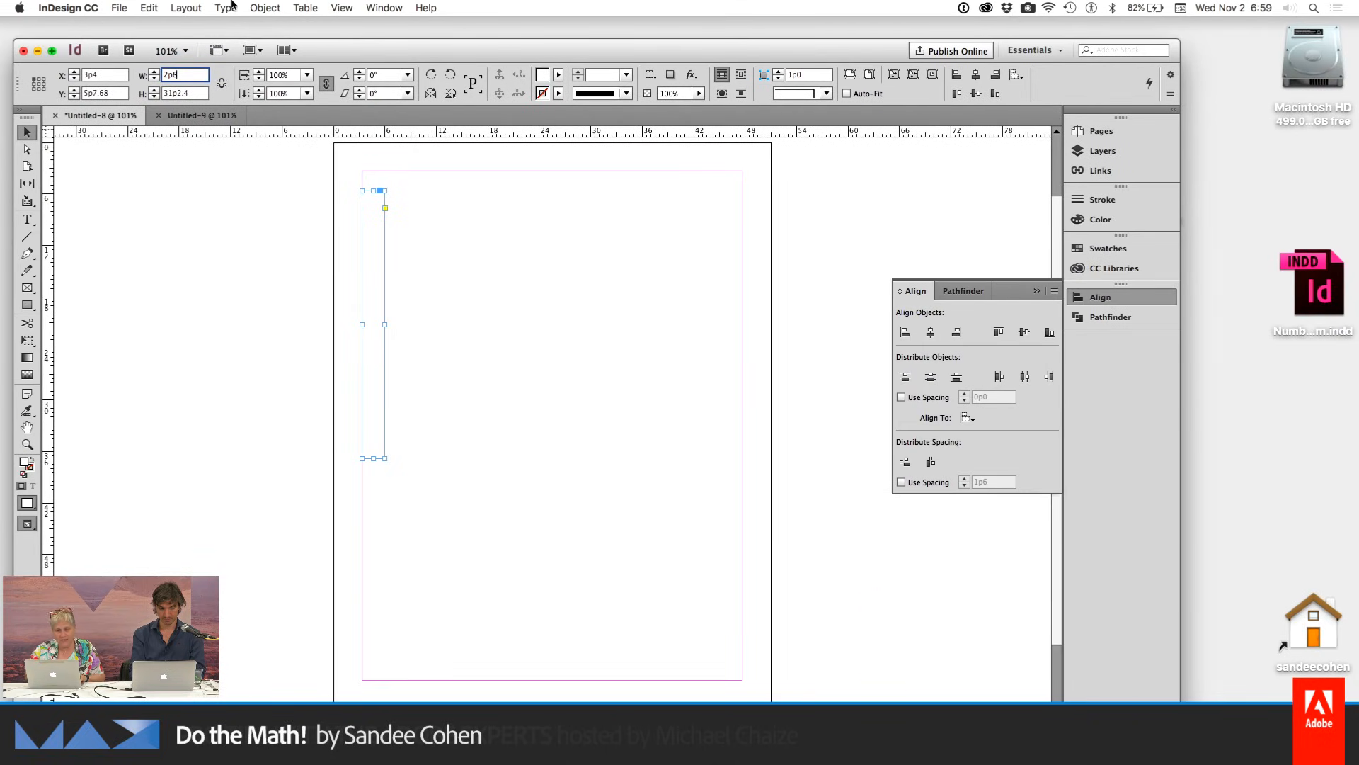
key(BackSpace)
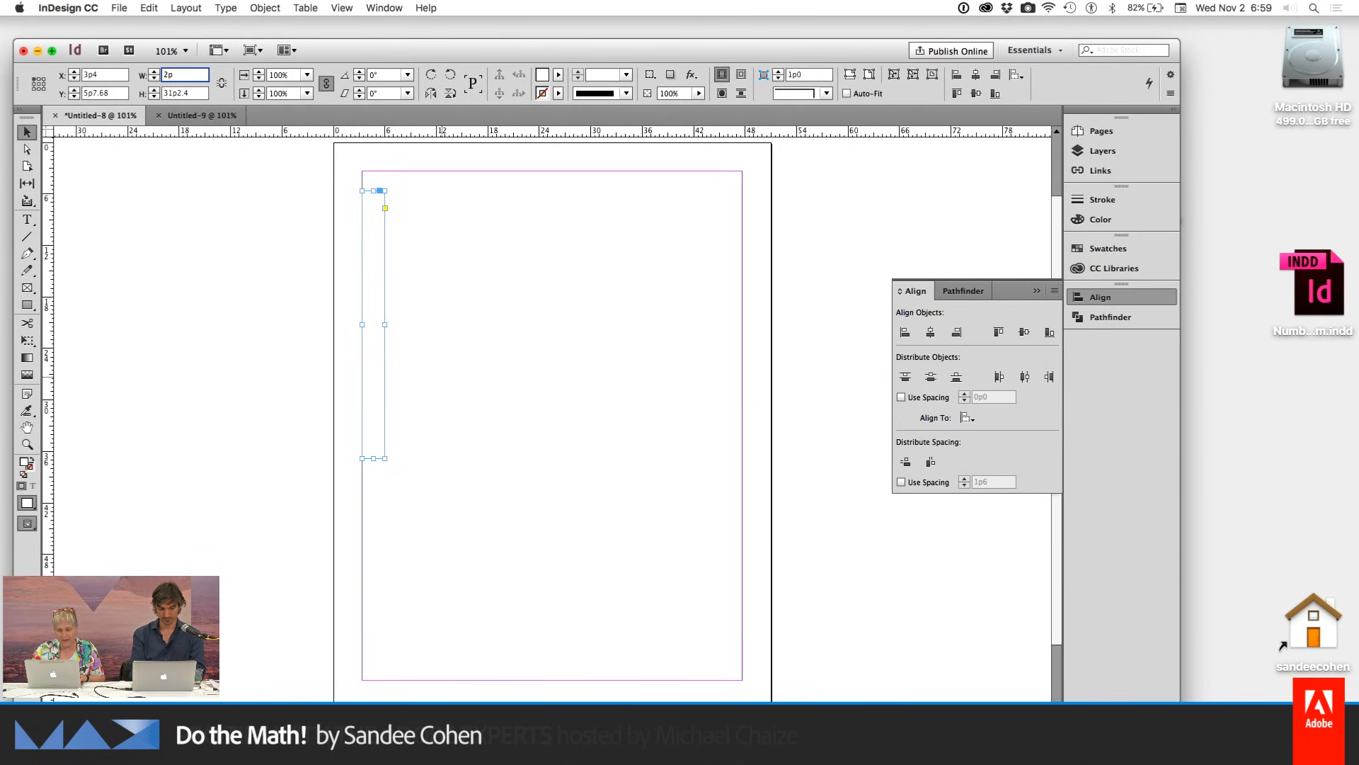
key(Return)
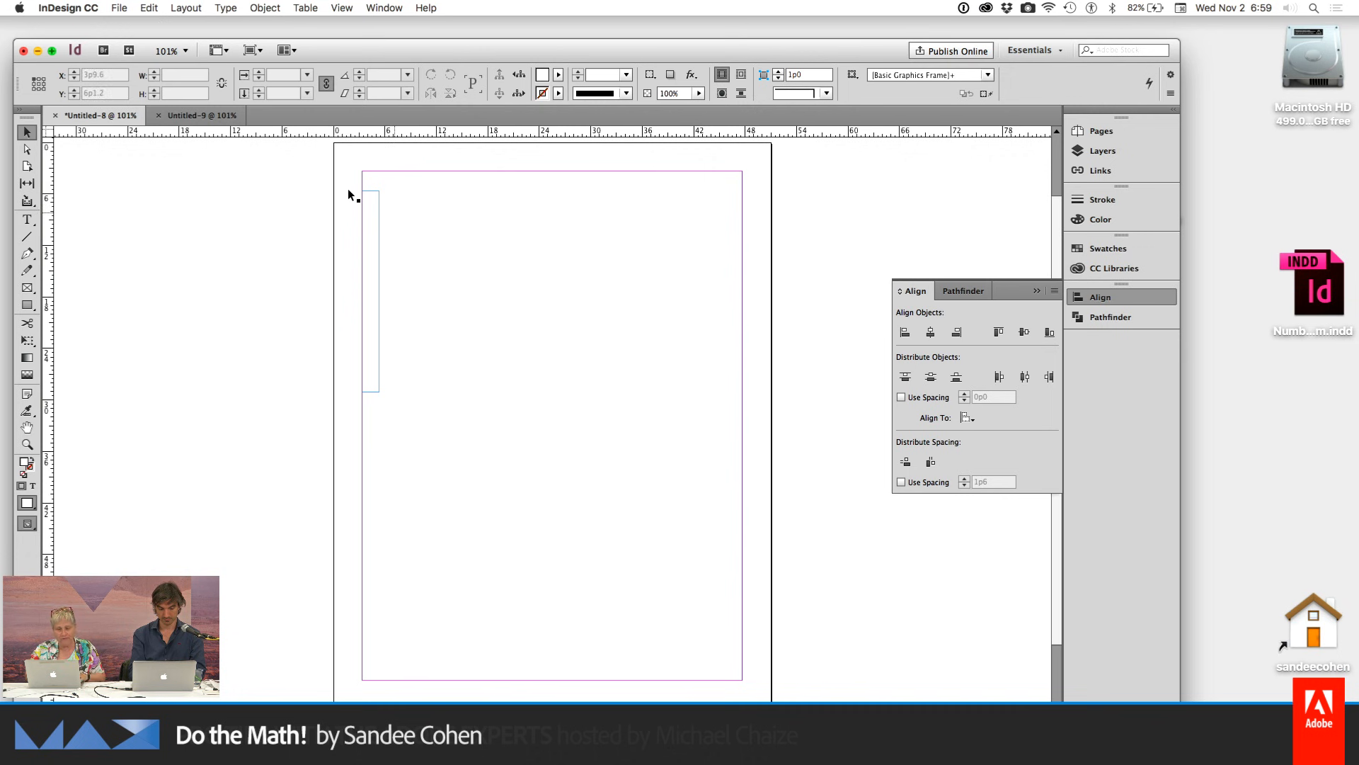
Delete the narrow frame at the page's left margin and draw a new rectangle about 22p2 wide and 27p5 high mid-page
drag(337, 182, 437, 450)
click(437, 450)
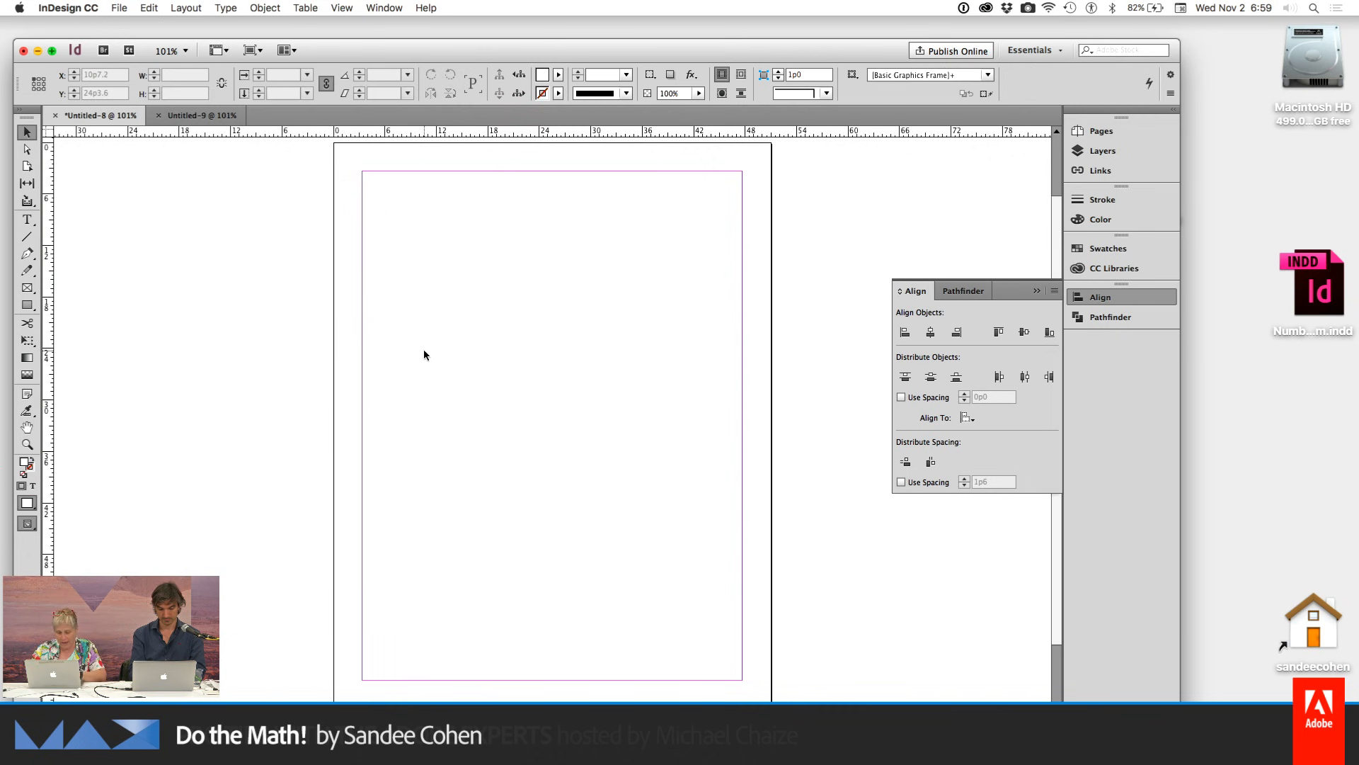
key(m)
drag(404, 295, 595, 529)
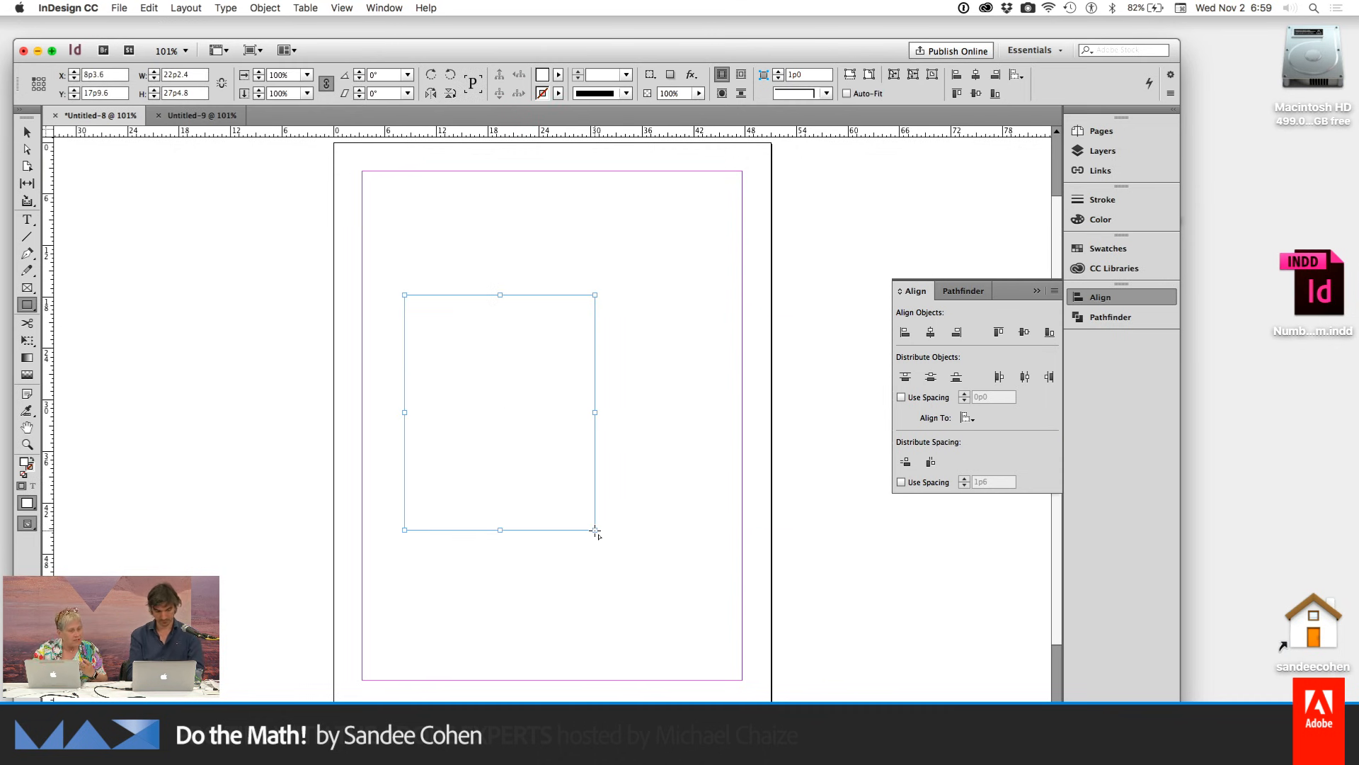
Select only the rectangle's top-left corner point and raise its X position in increments to 10p4
key(a)
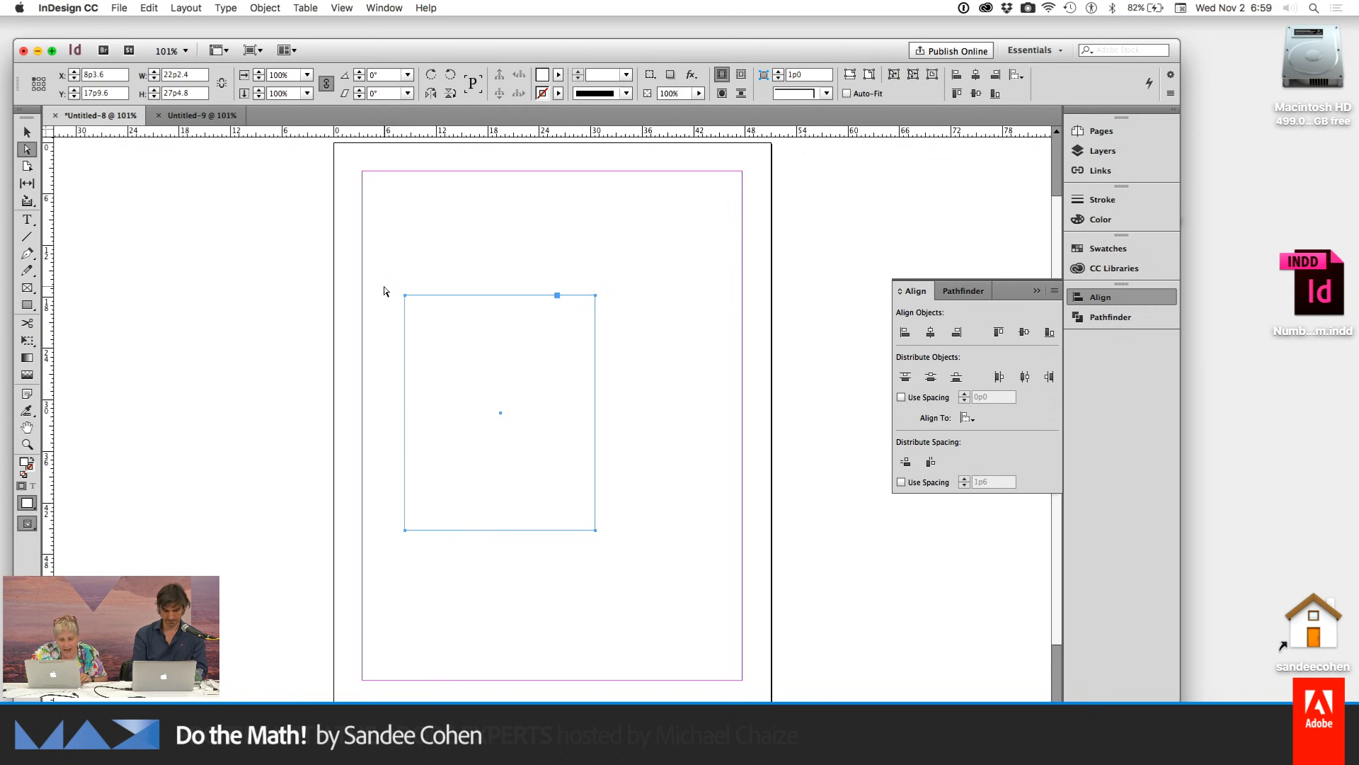
drag(387, 286, 430, 317)
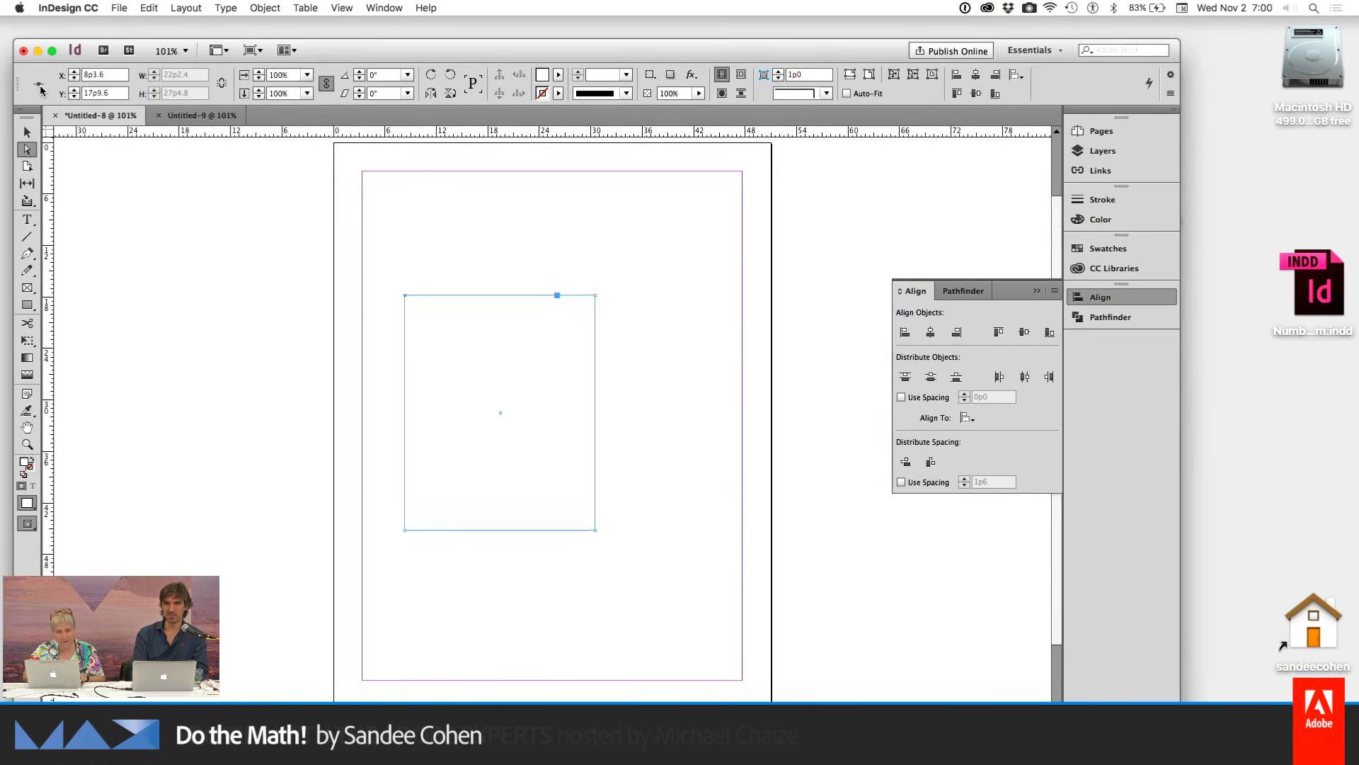
click(74, 71)
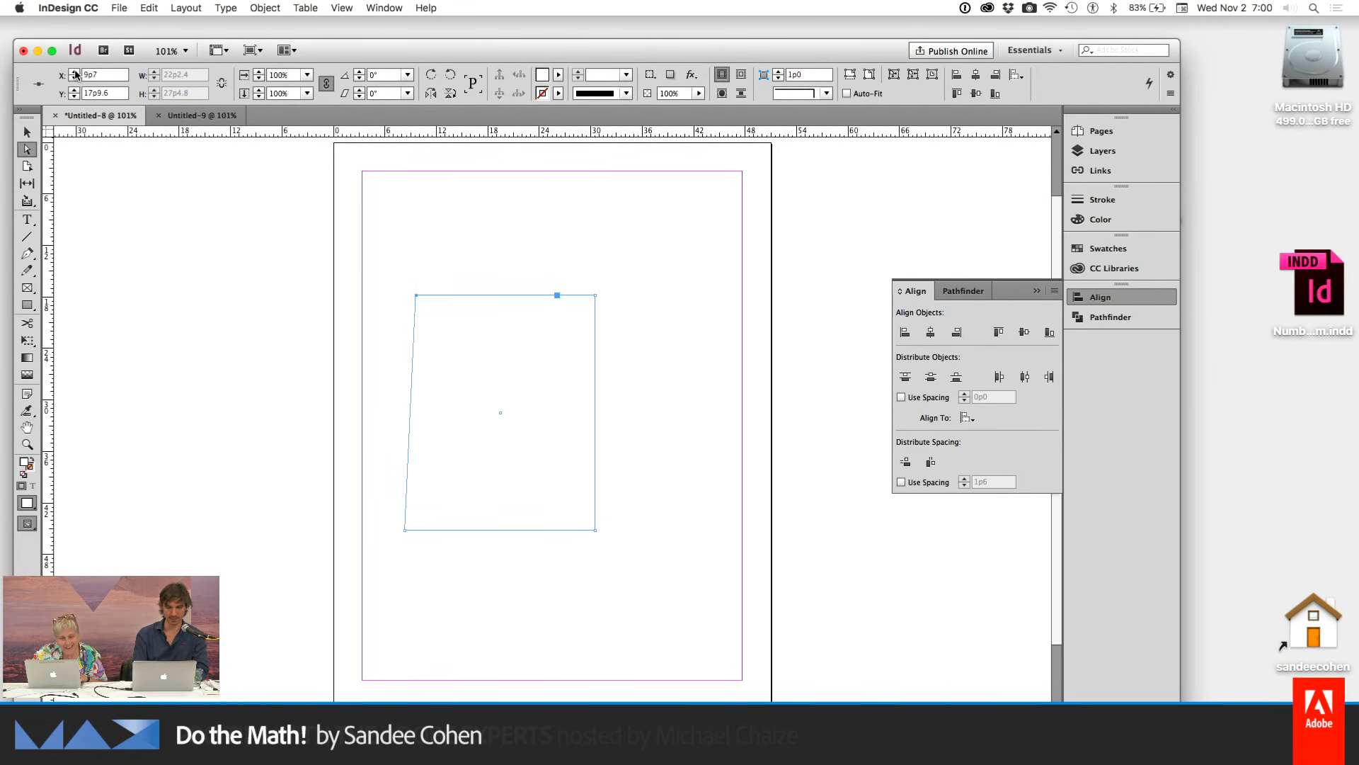
click(75, 71)
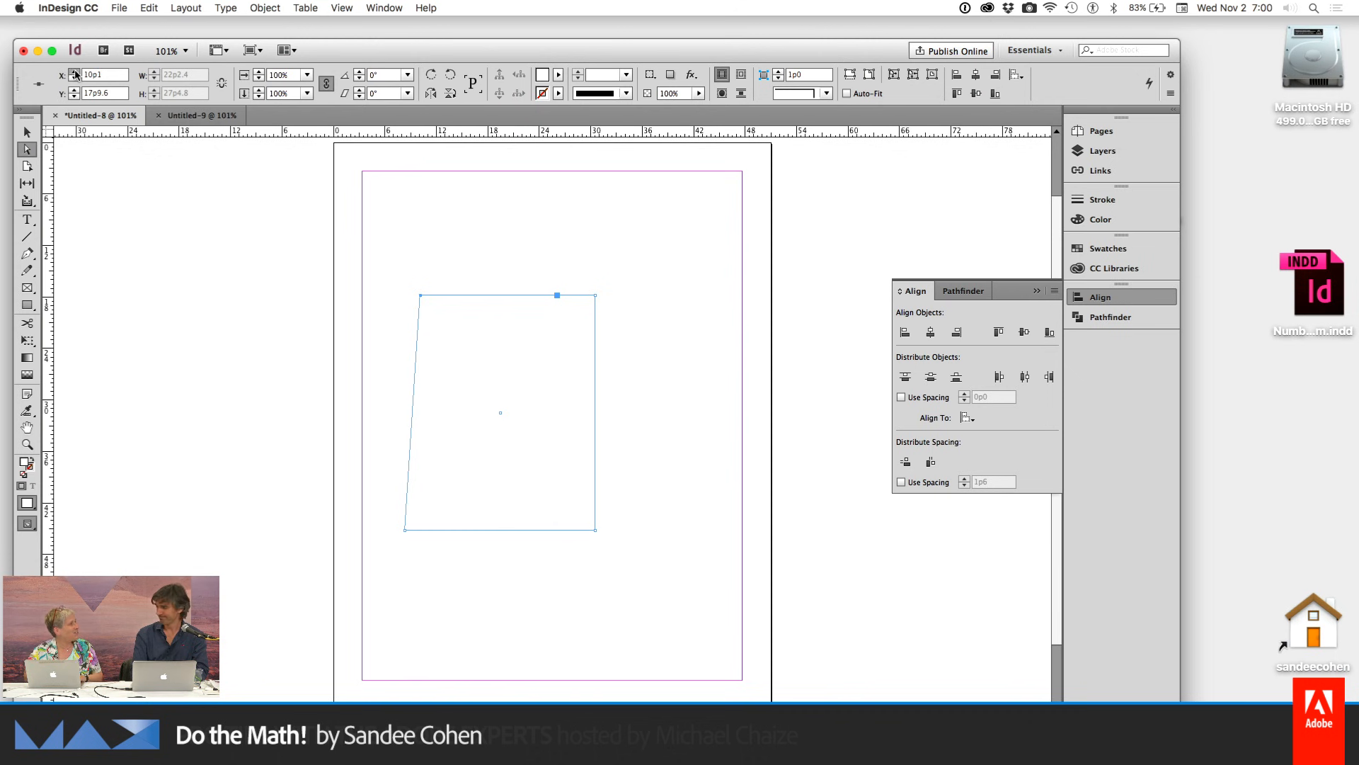
click(74, 71)
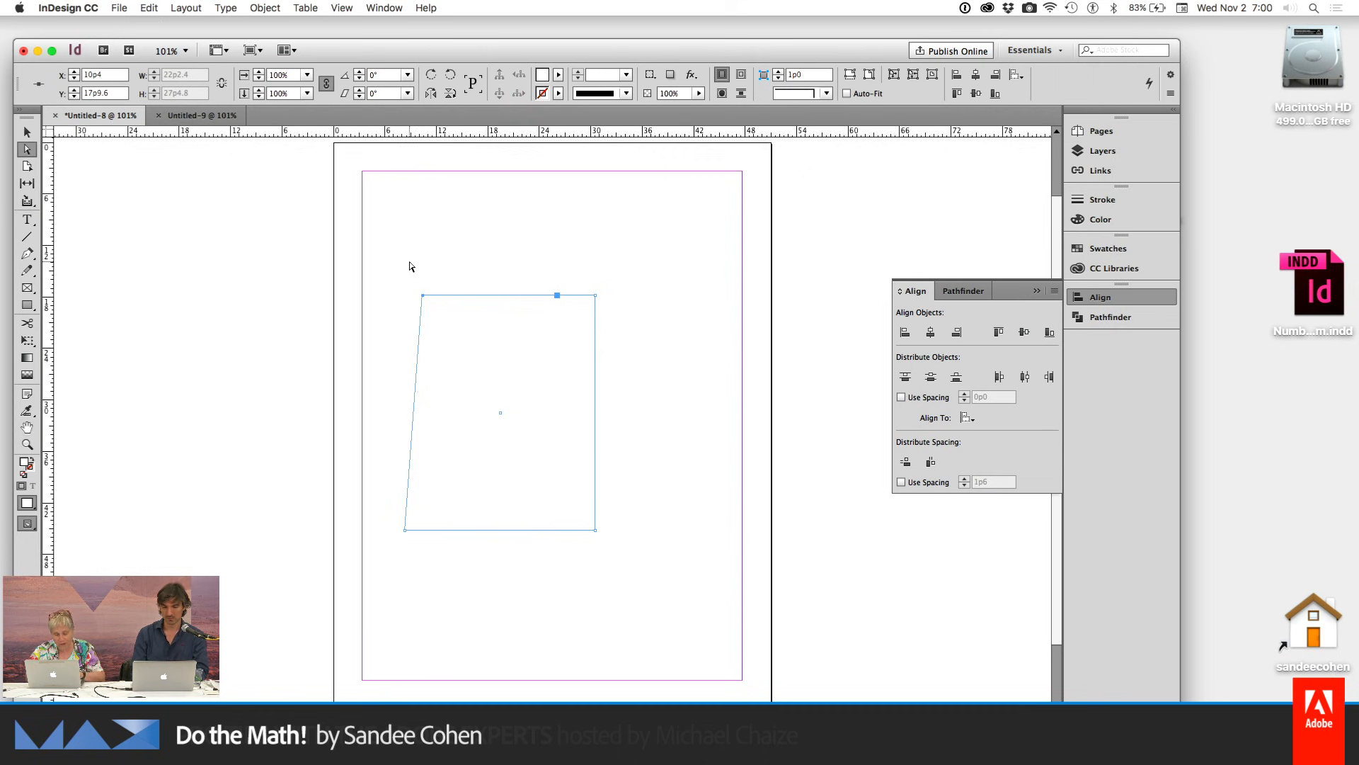
Select the whole frame, set its Y position to 20p and nudge it on to 21p1
key(v)
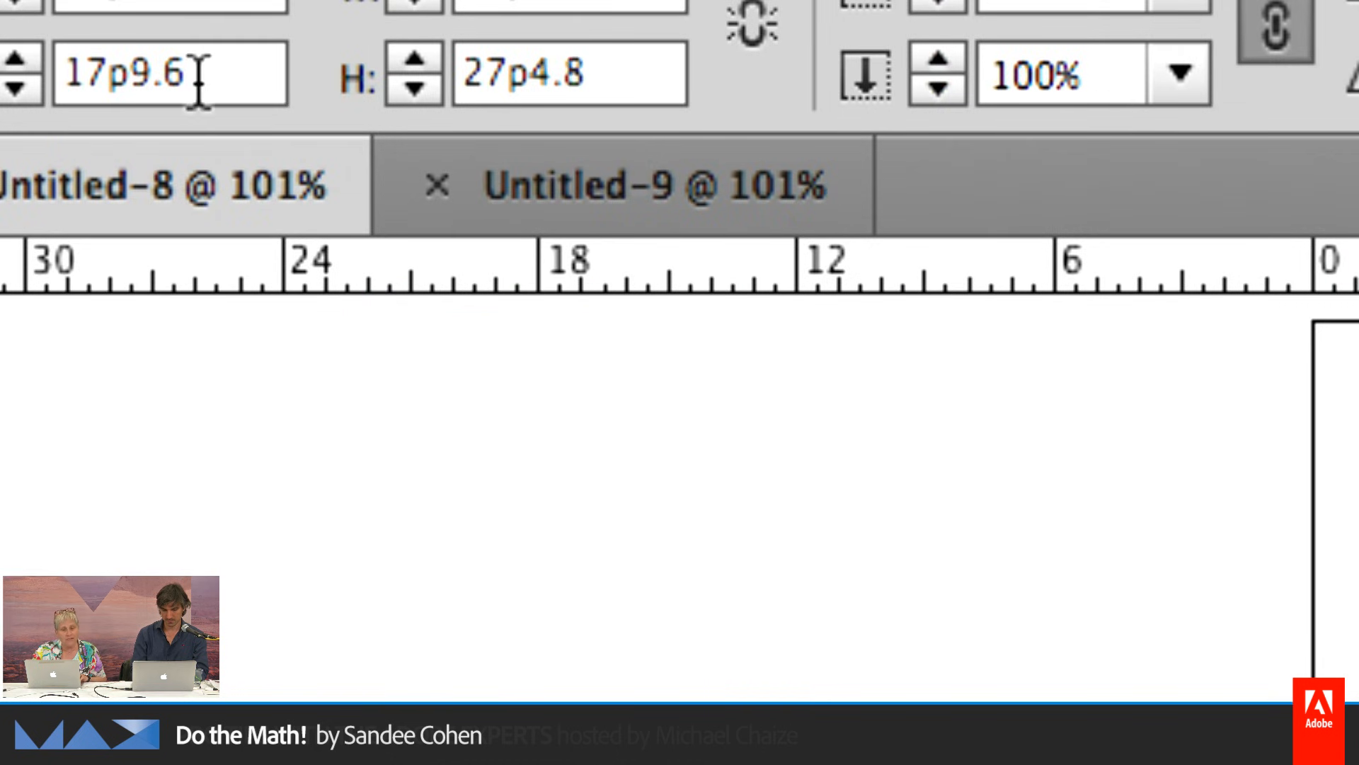
drag(199, 82, 61, 82)
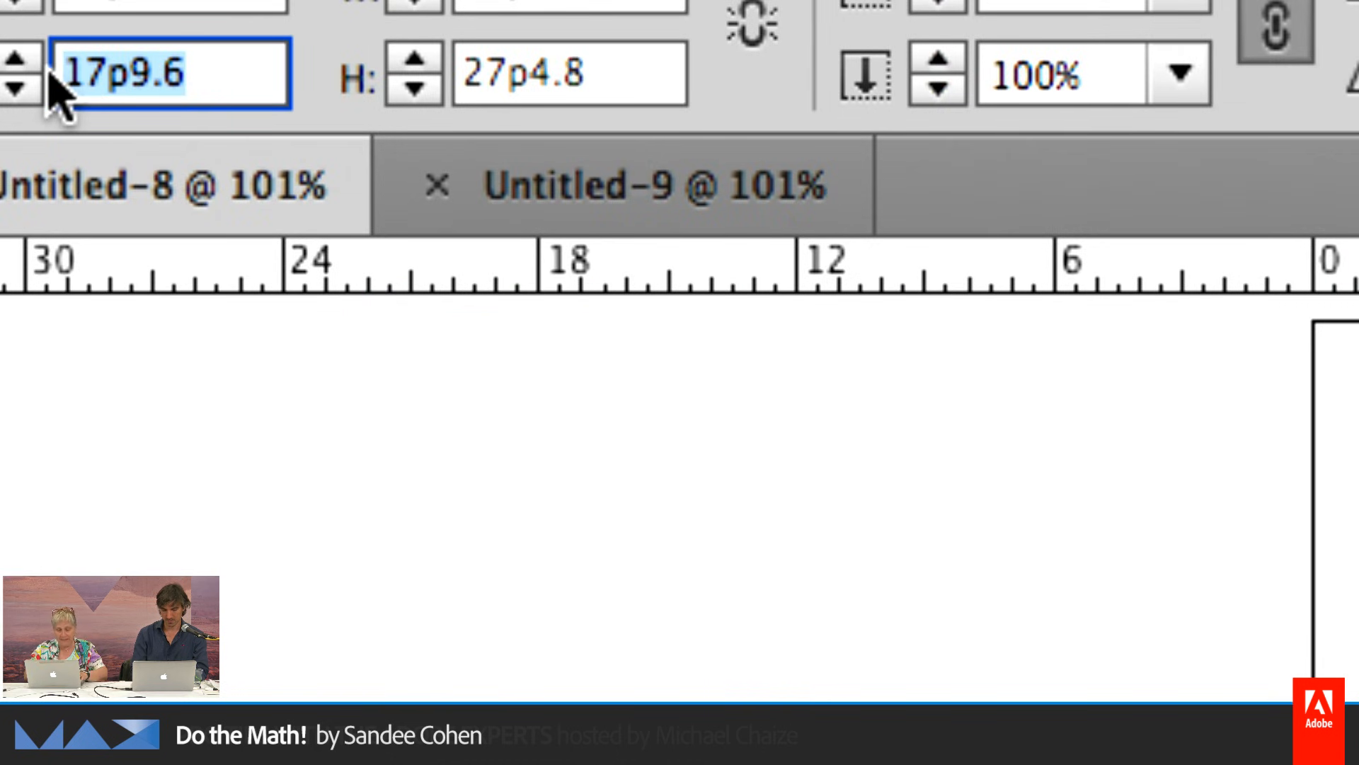
text(20p)
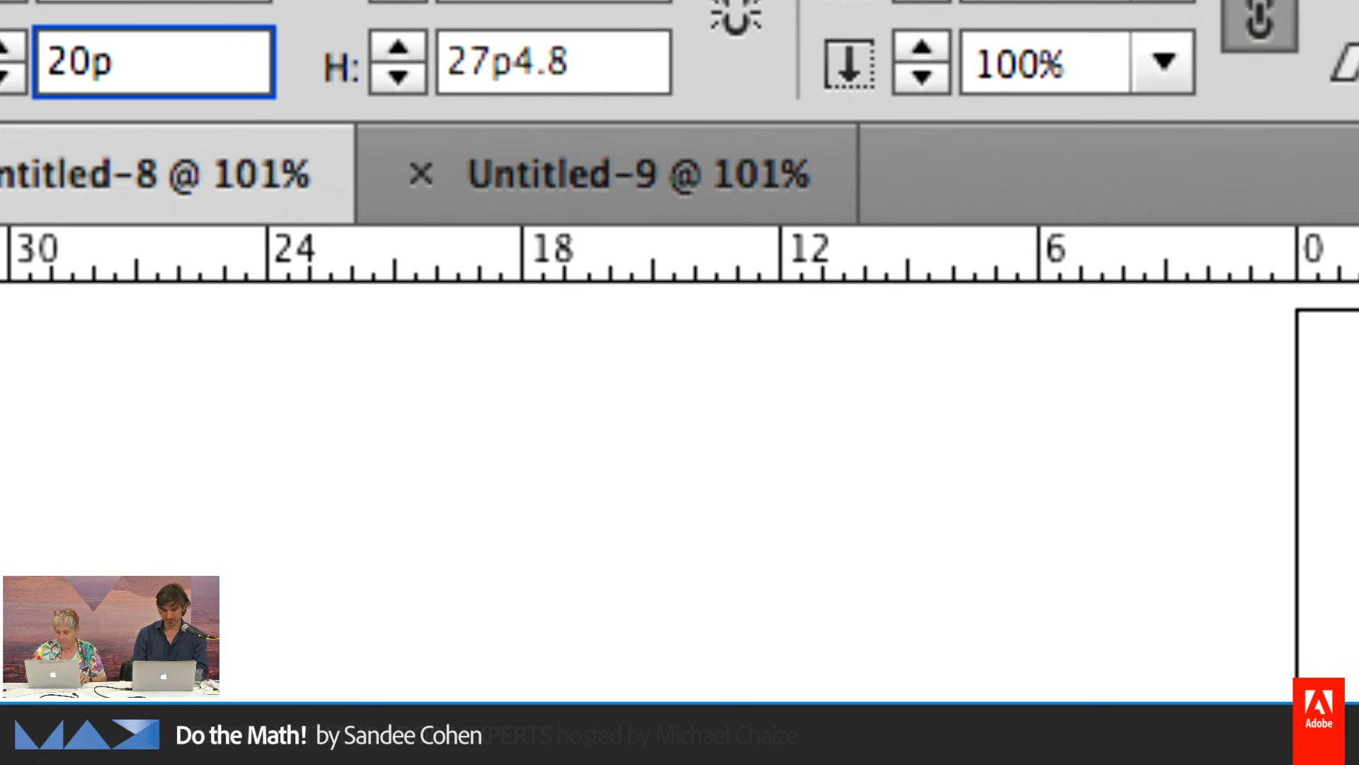
key(Return)
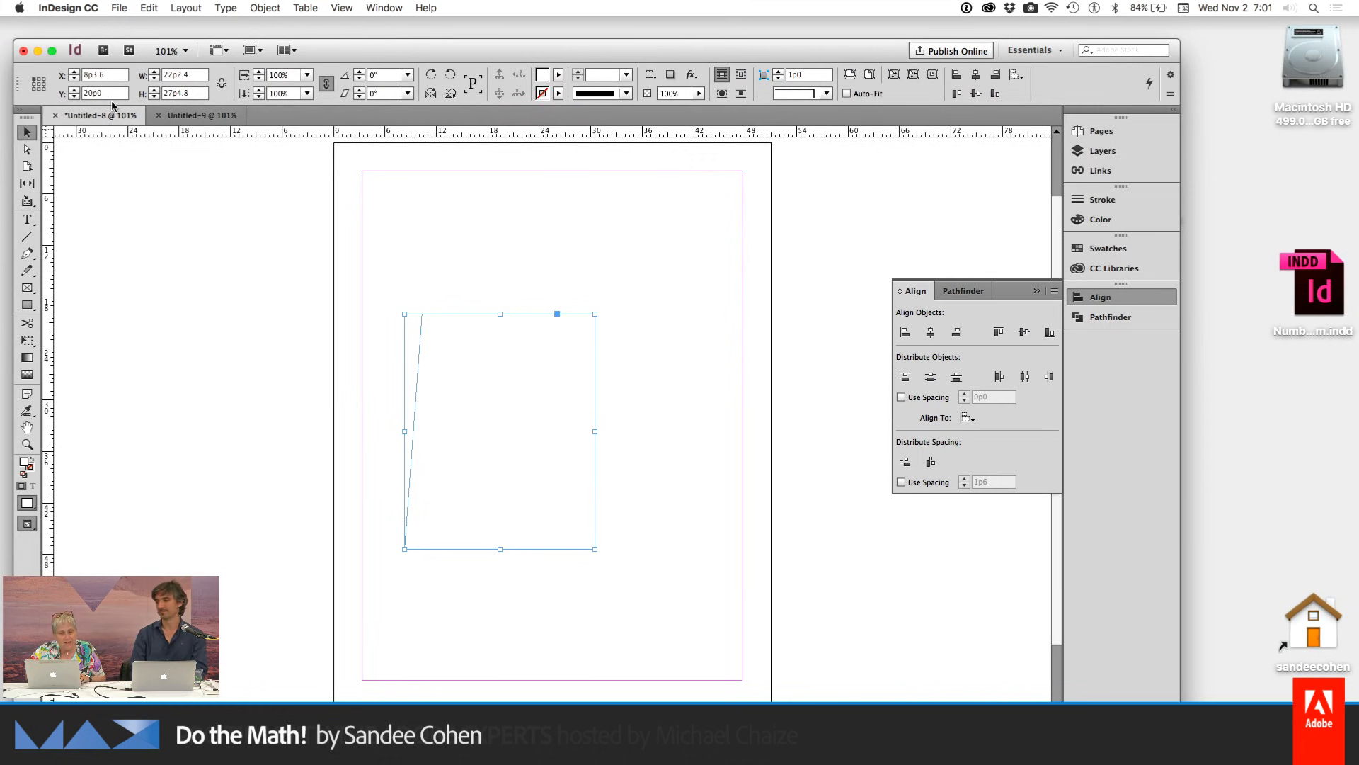
click(76, 92)
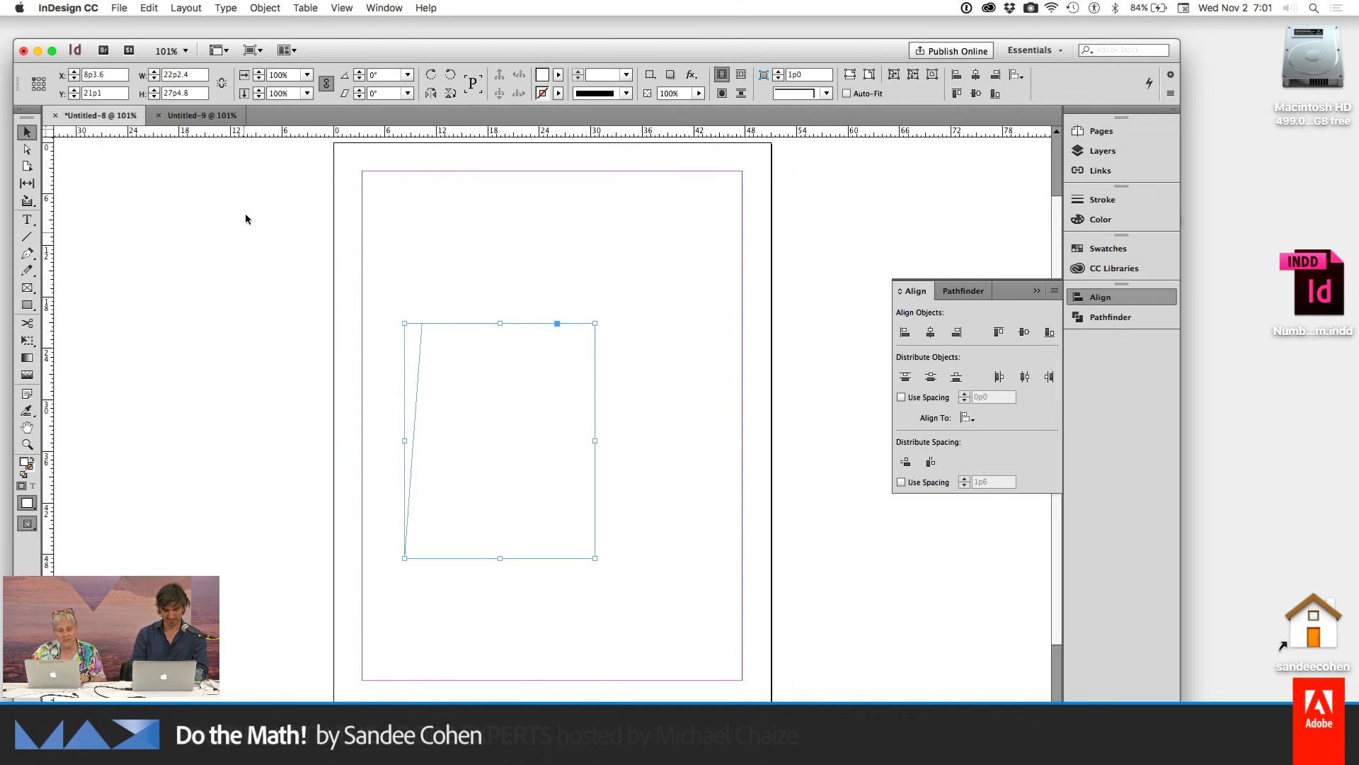
Offset the frame horizontally in the Move dialog by adding half an inch to the distance, entering 14p9.333+1/2"
double_click(31, 132)
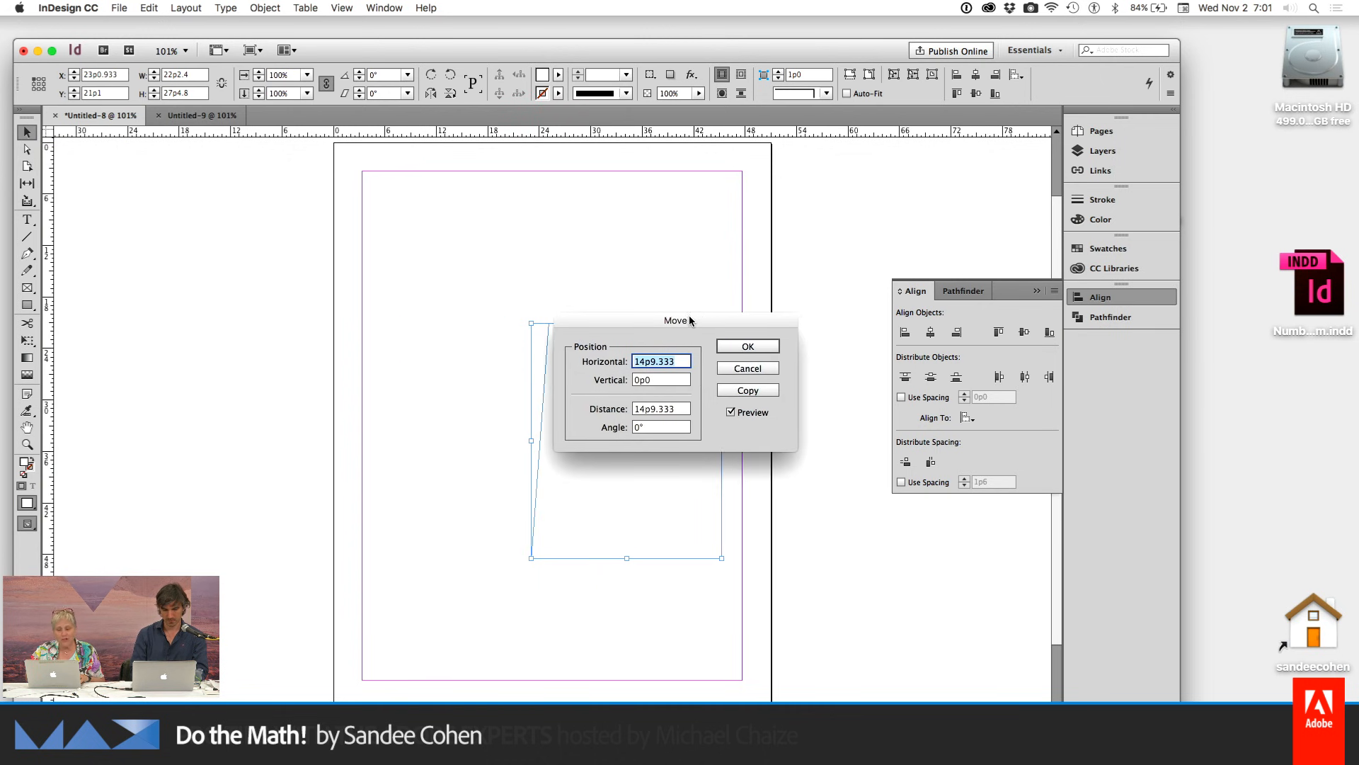
drag(703, 316, 514, 242)
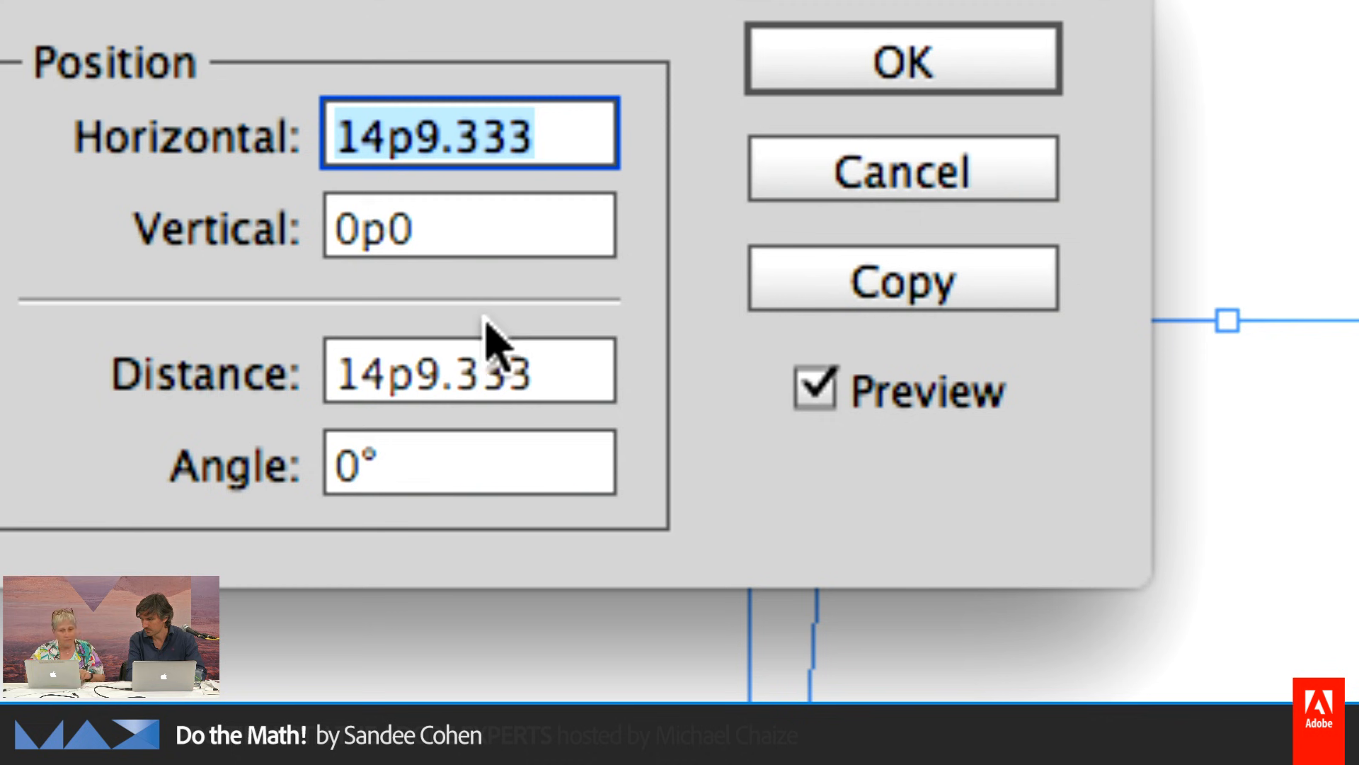
click(566, 150)
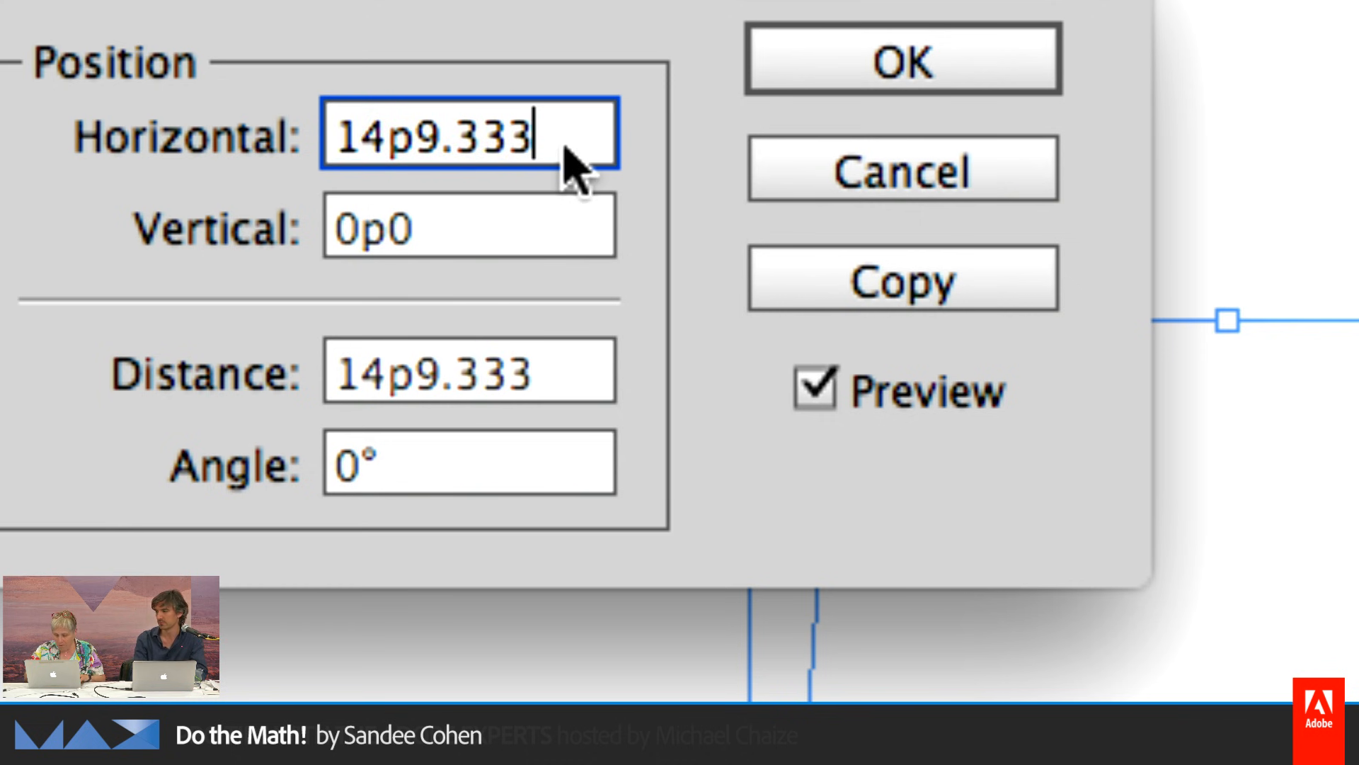
text(+1)
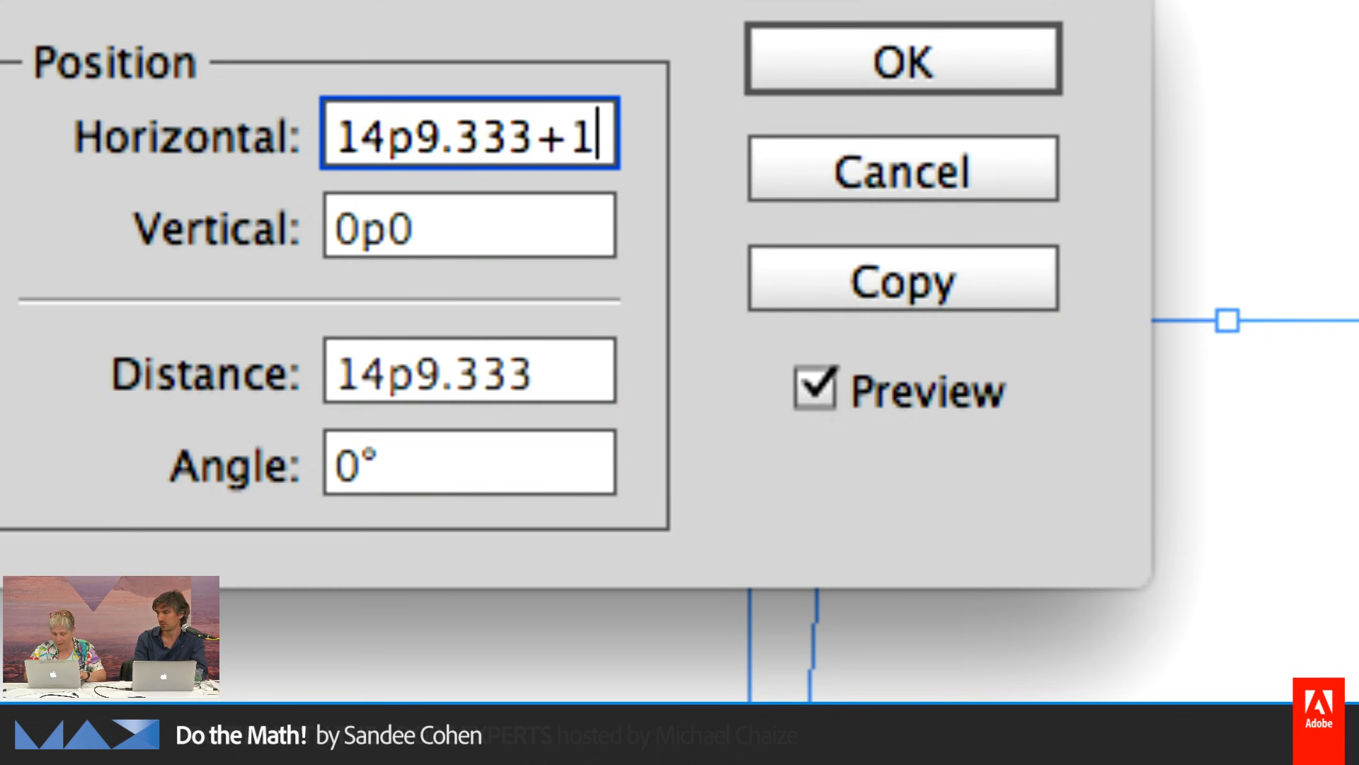
text(/2")
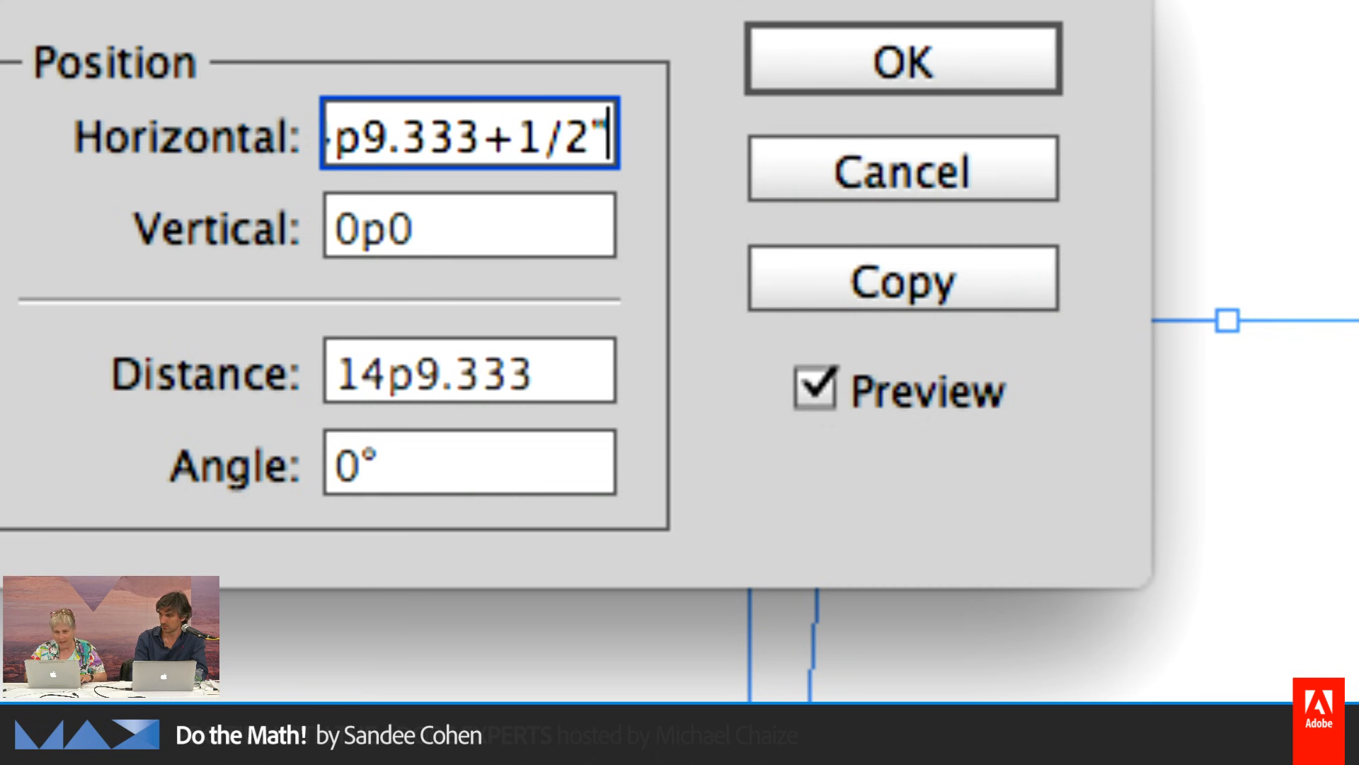
key(Tab)
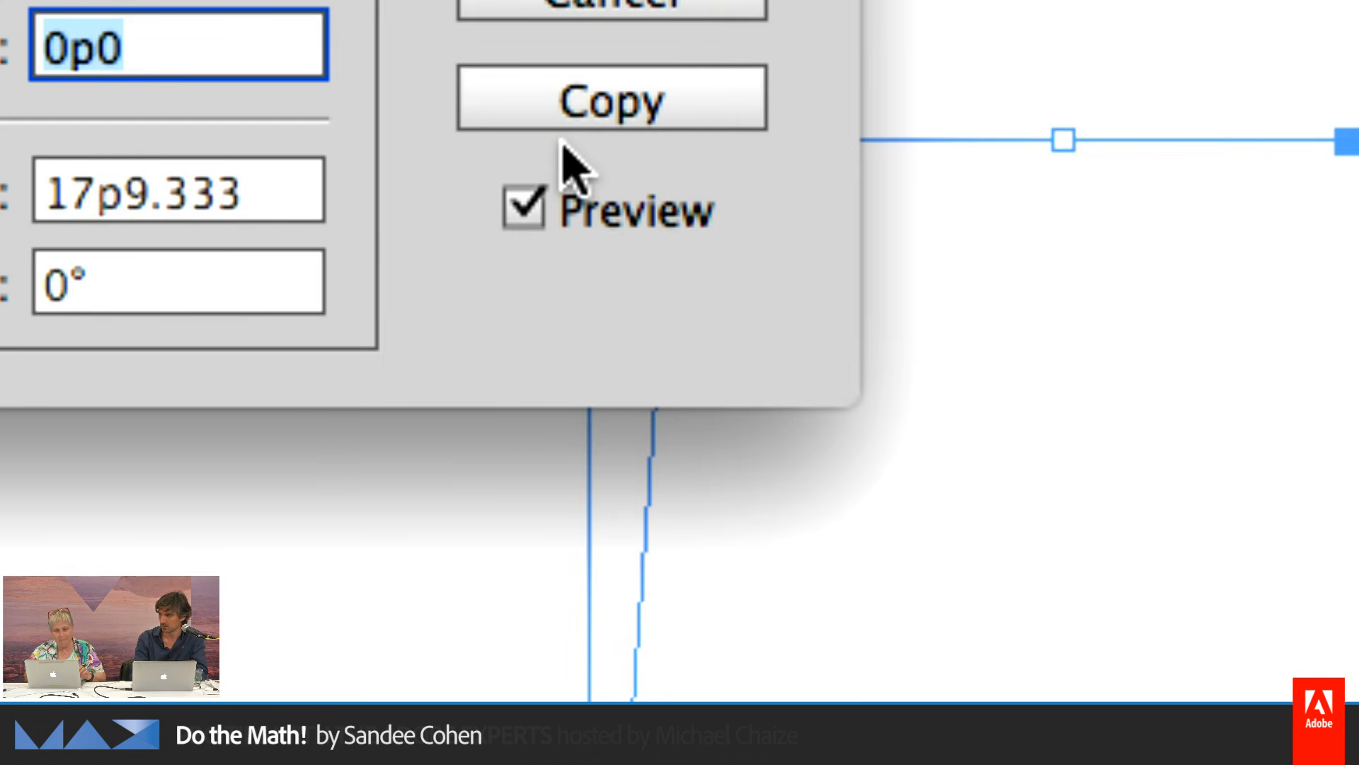
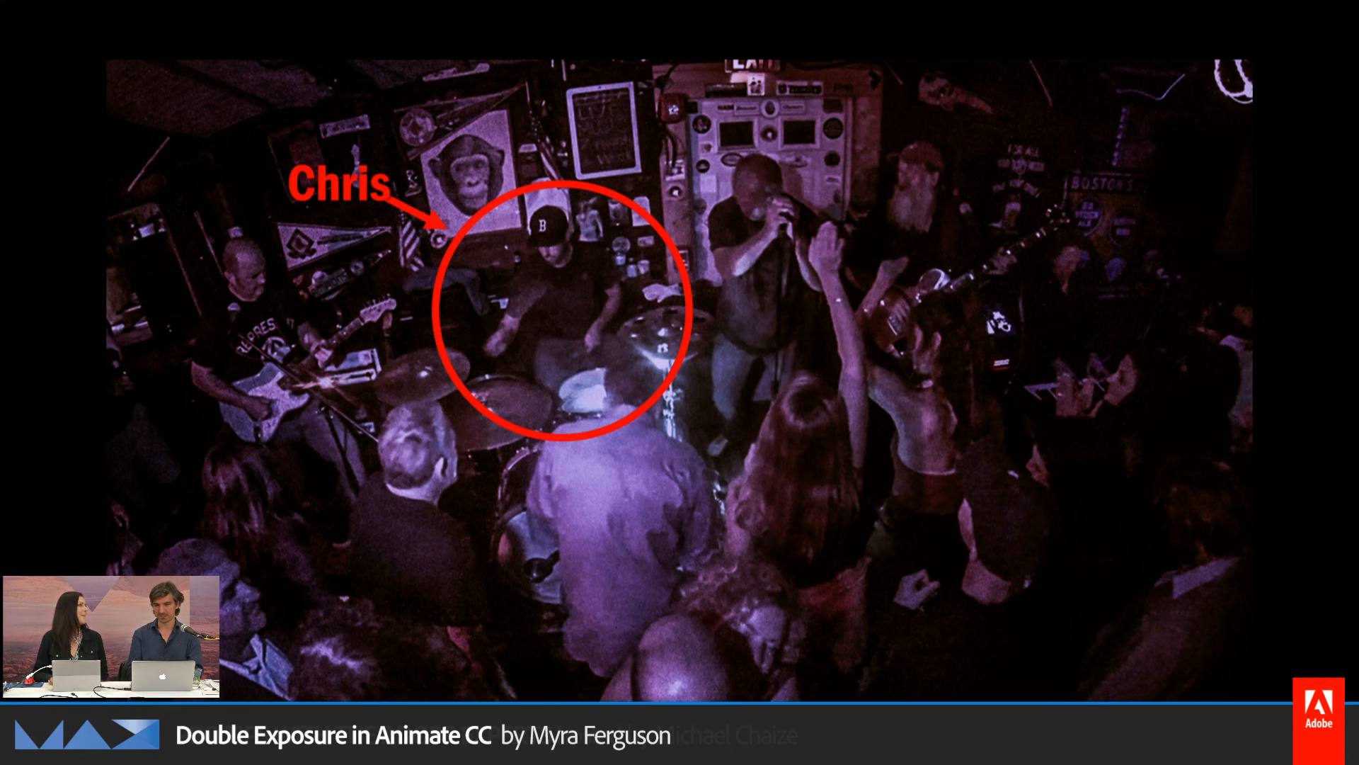
key(Right)
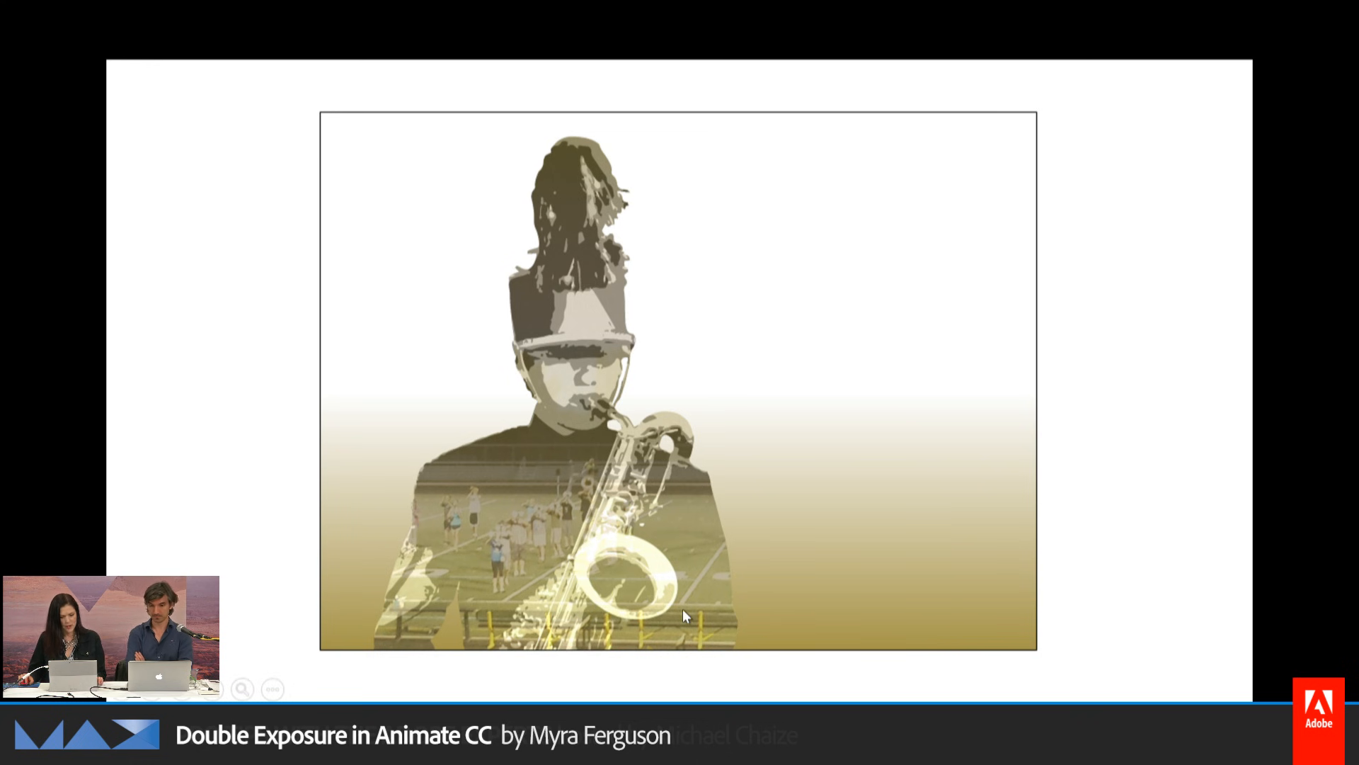
Switch from the slide presentation to the AdobeMAX2016-doubleExposure-START.fla document in Adobe Animate
key(alt+Tab)
key(alt+Tab)
key(alt+Tab)
key(alt+Tab)
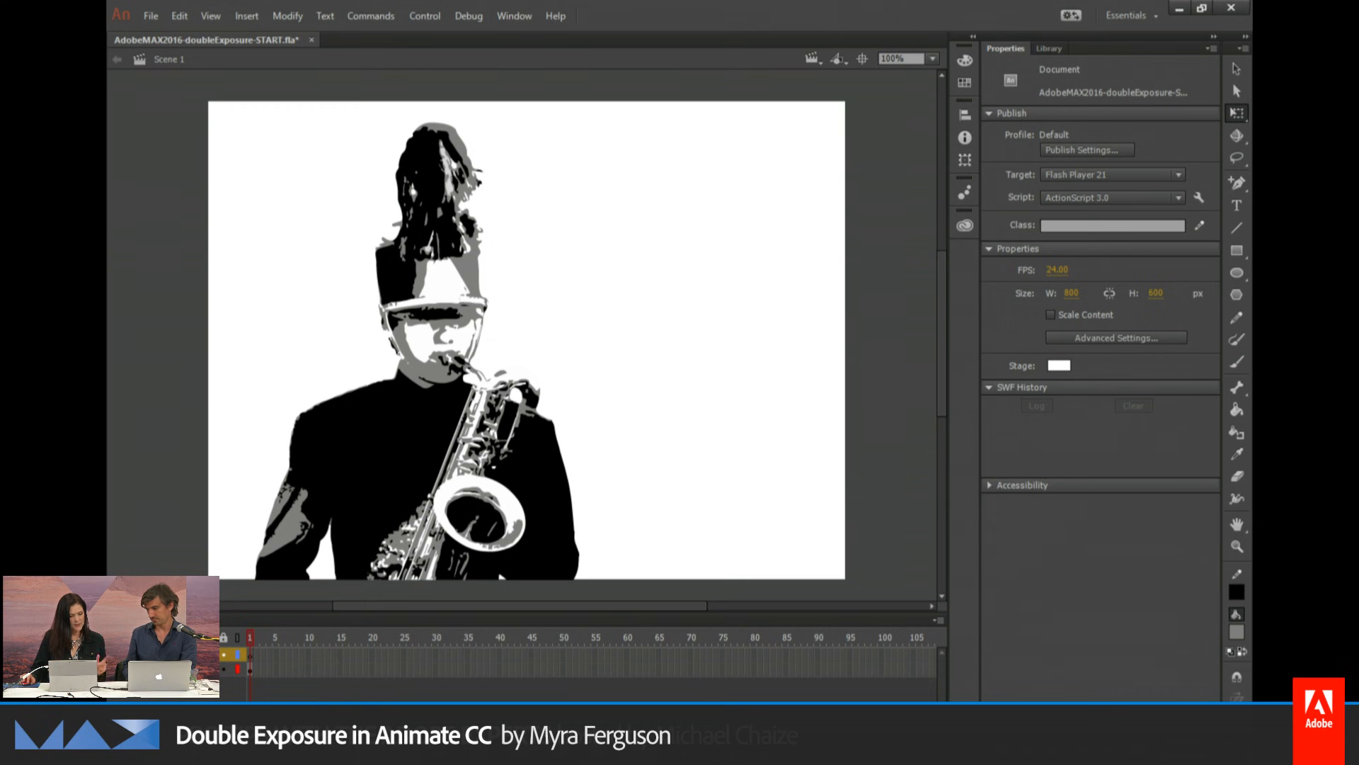
Place bandRehearsal.jpg from the library on the layer beneath the musician and position it so the field lies behind the figure's torso
click(249, 655)
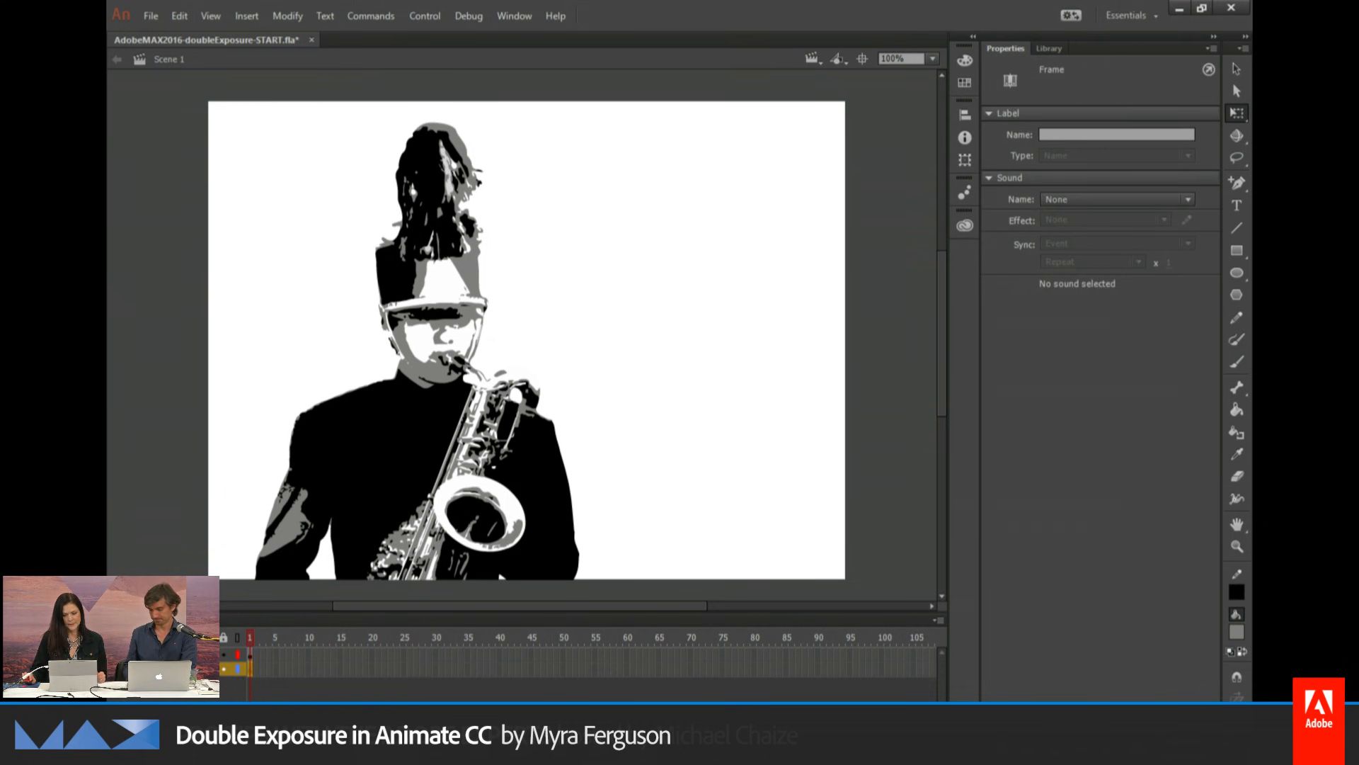
click(1050, 49)
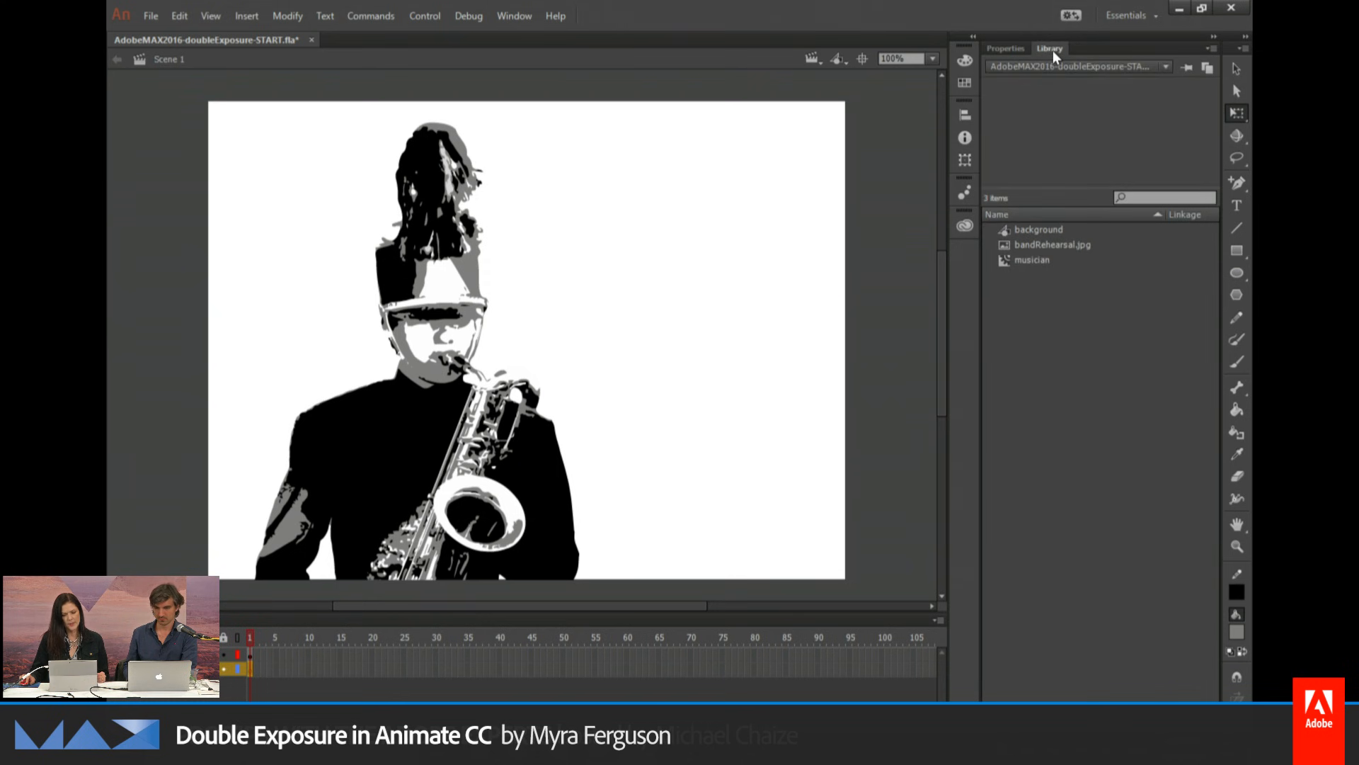
click(1027, 246)
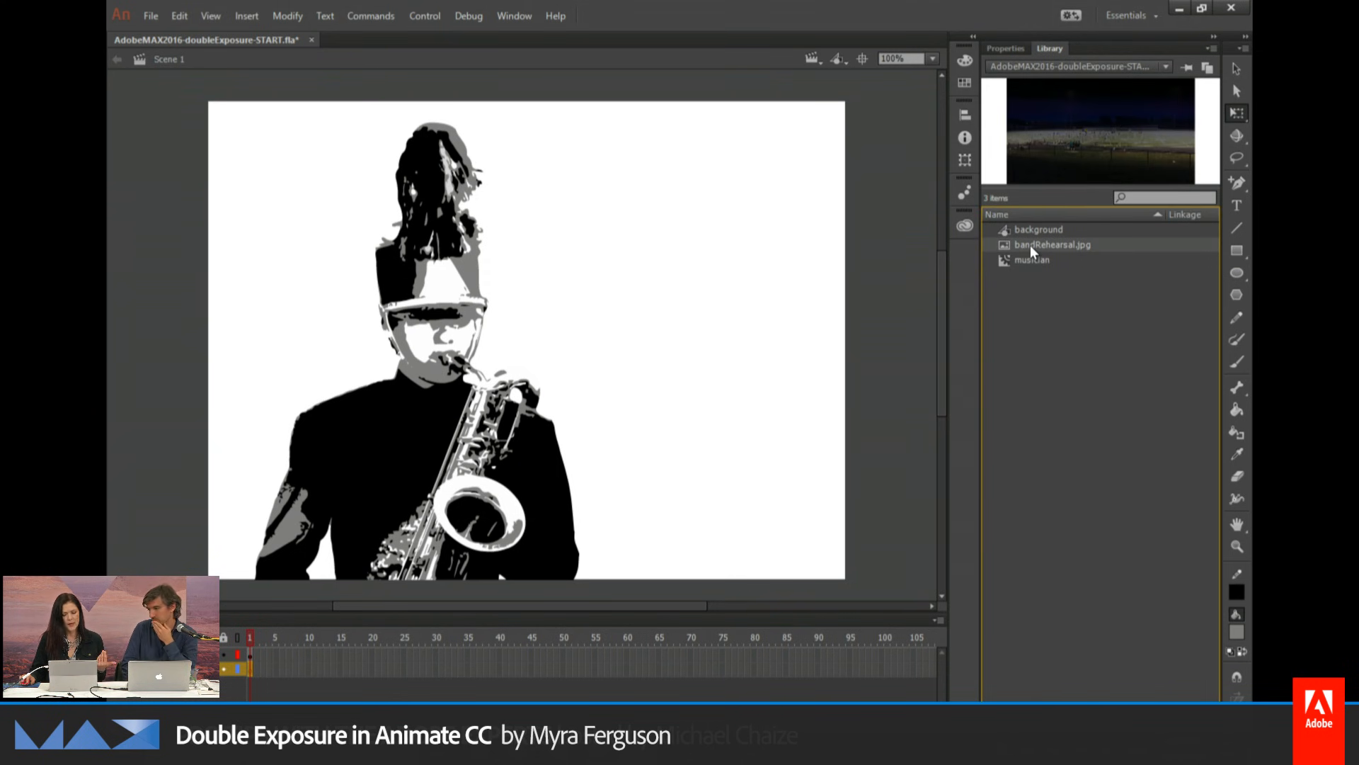
drag(1030, 245, 657, 256)
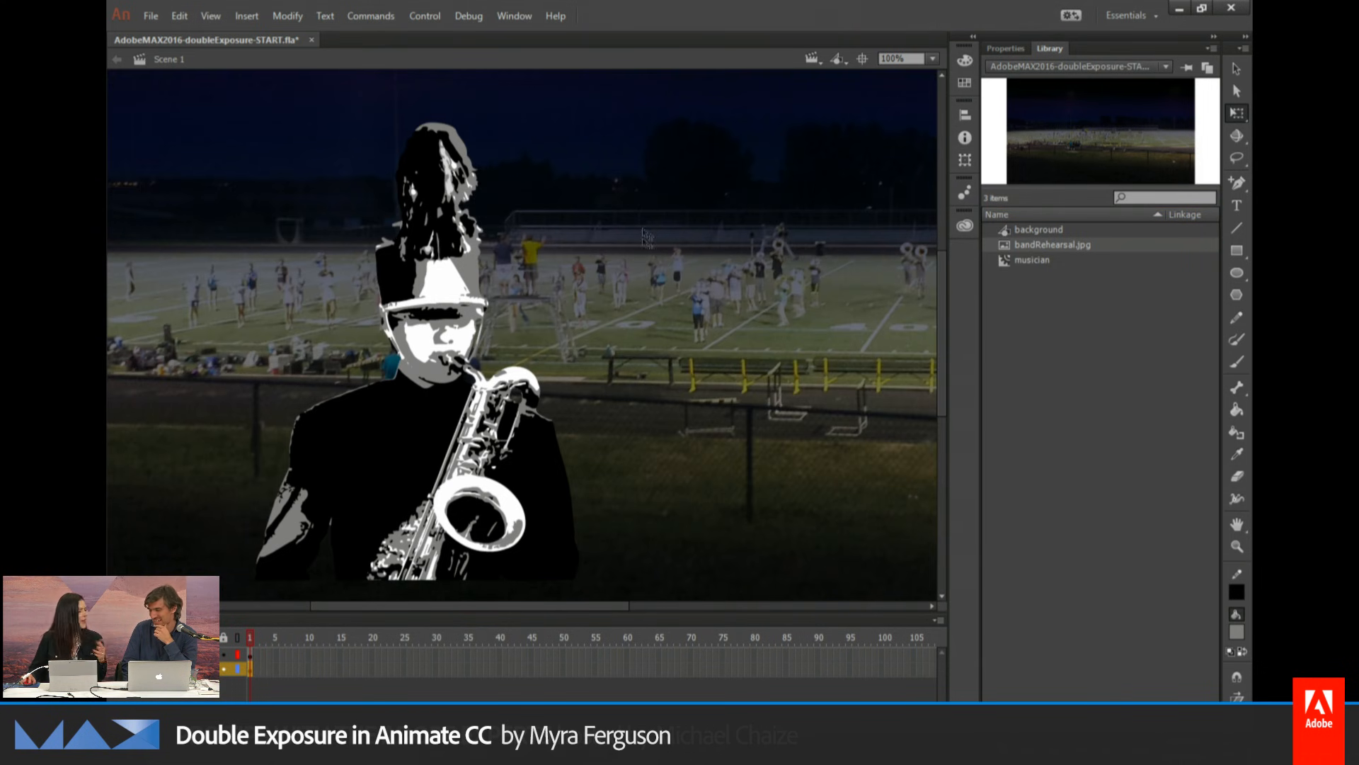
drag(756, 230, 591, 366)
drag(760, 385, 597, 422)
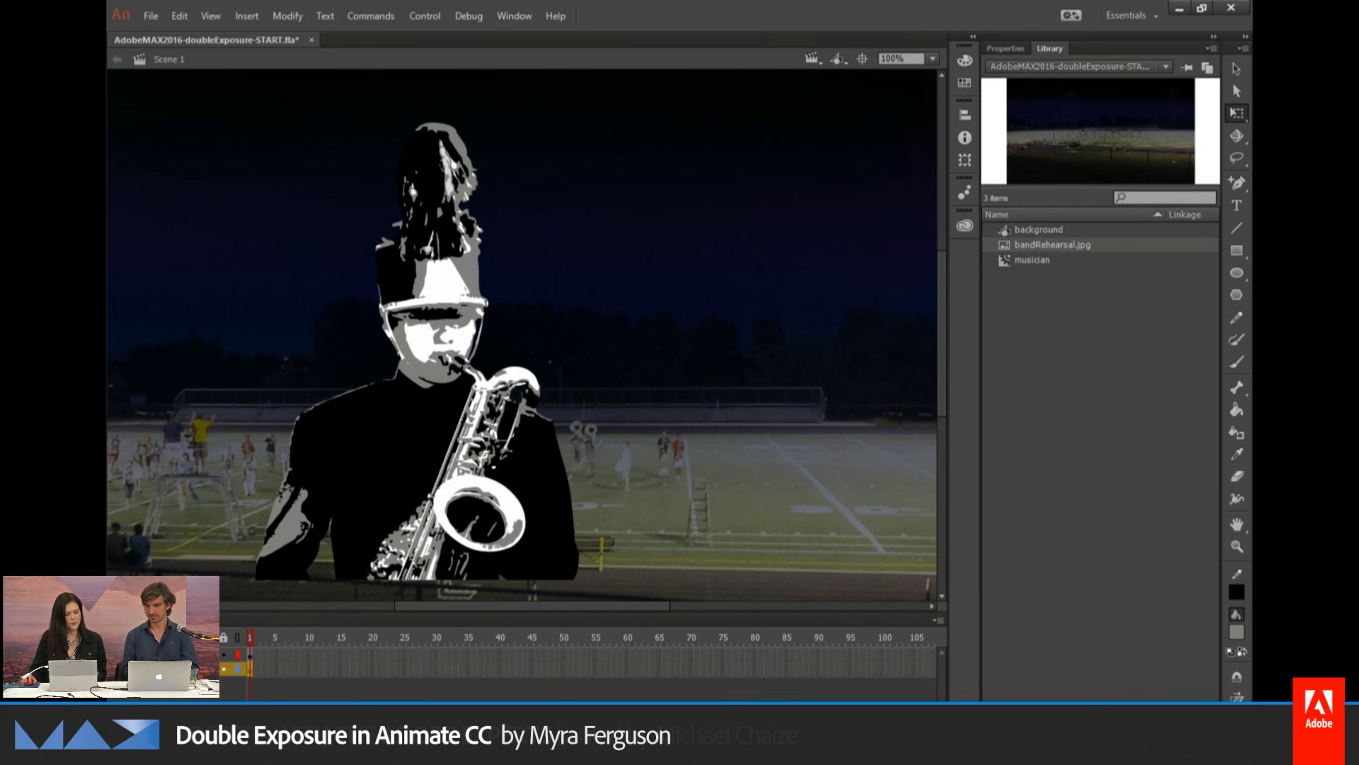
Turn the musician layer into a mask for the band rehearsal photo
click(177, 654)
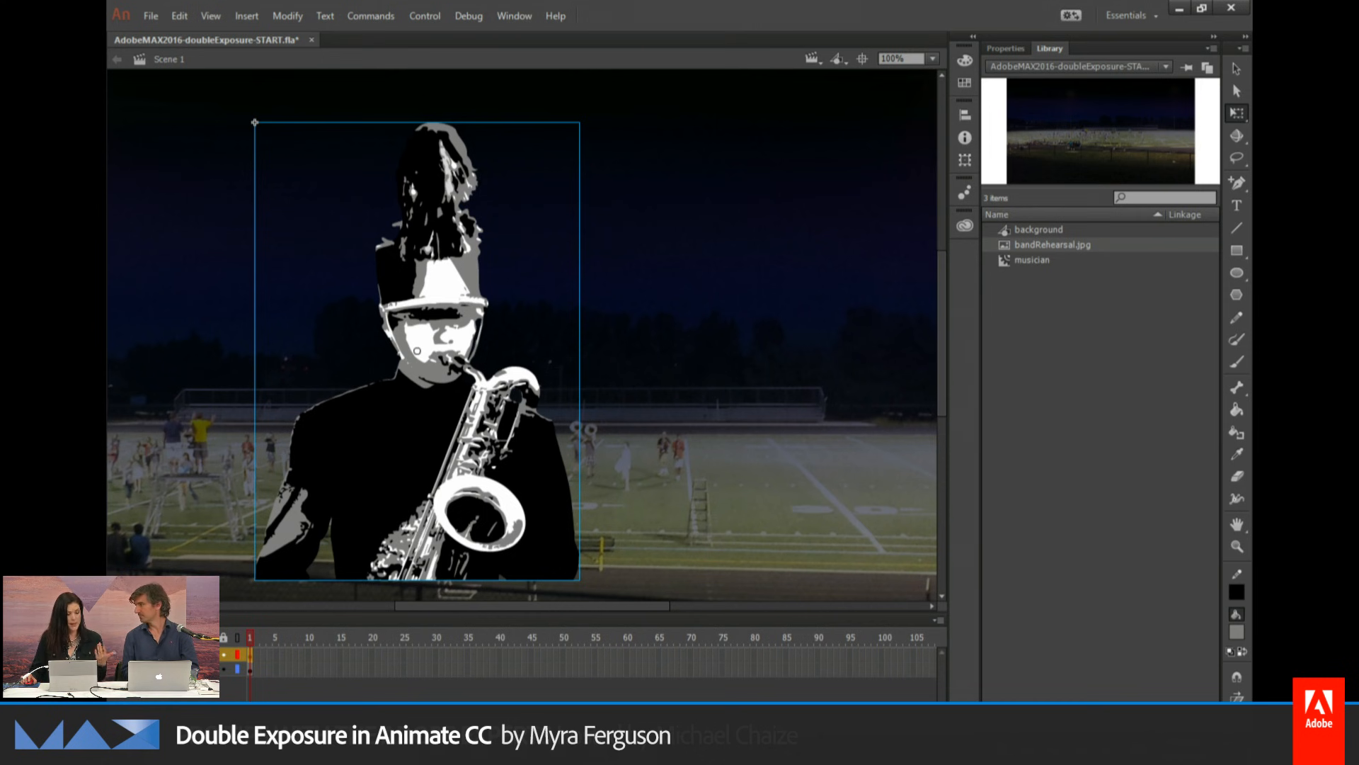
right_click(140, 653)
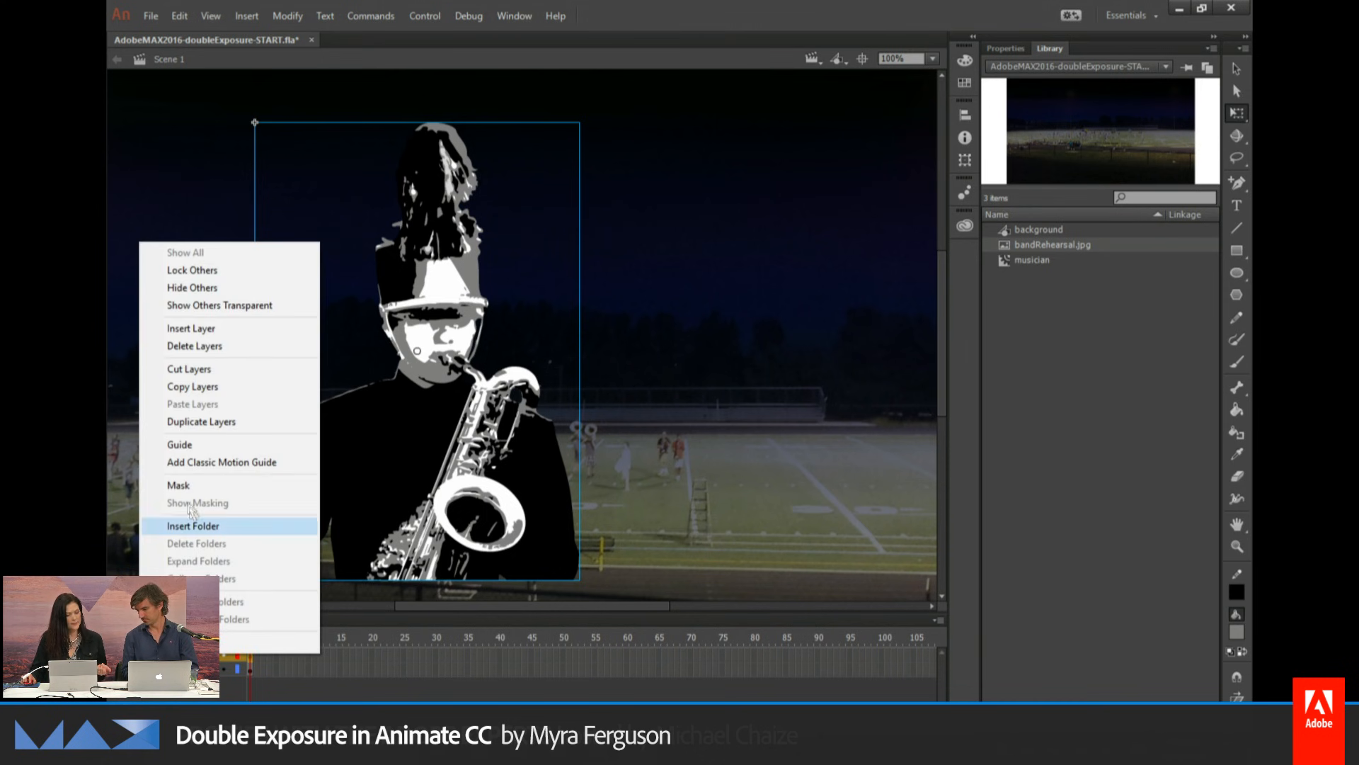
click(174, 487)
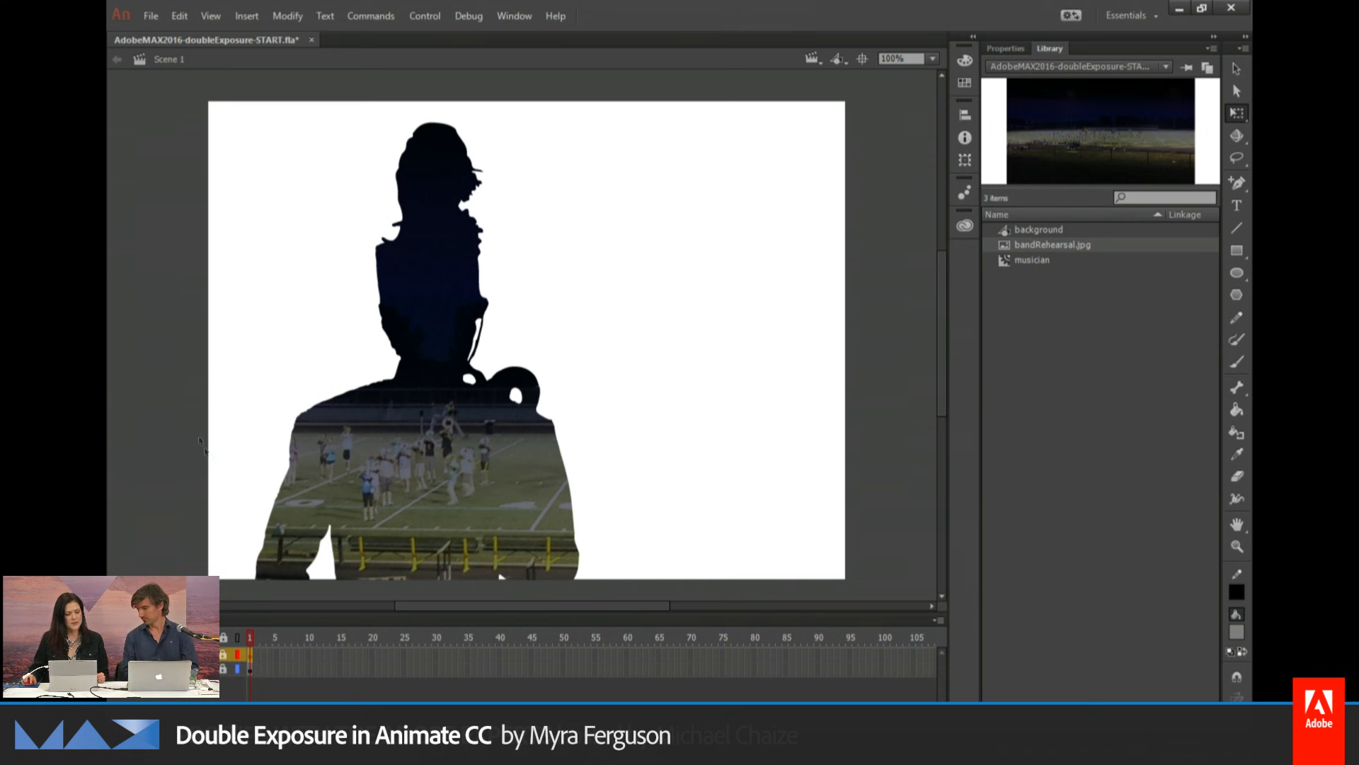
Place a copy of the musician in the same position on a new layer above the locked mask
click(223, 655)
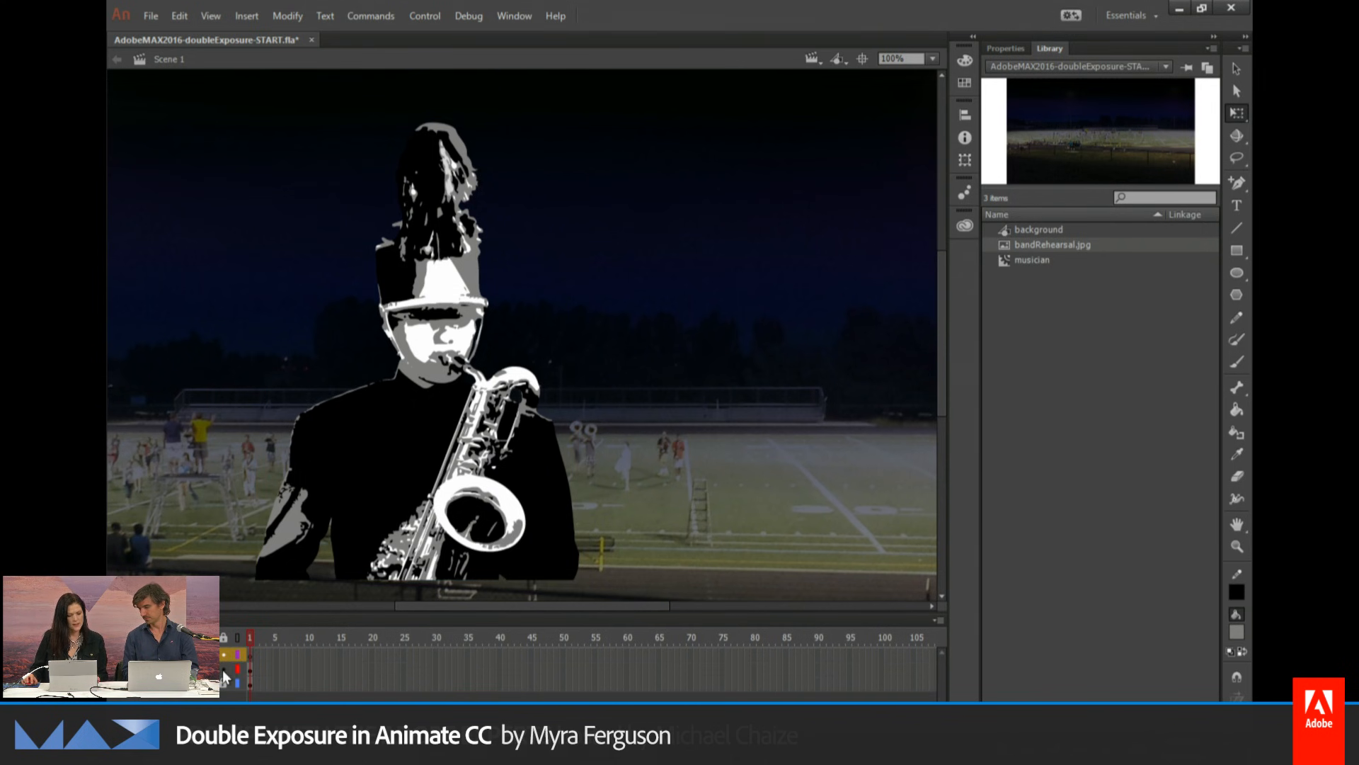
click(224, 669)
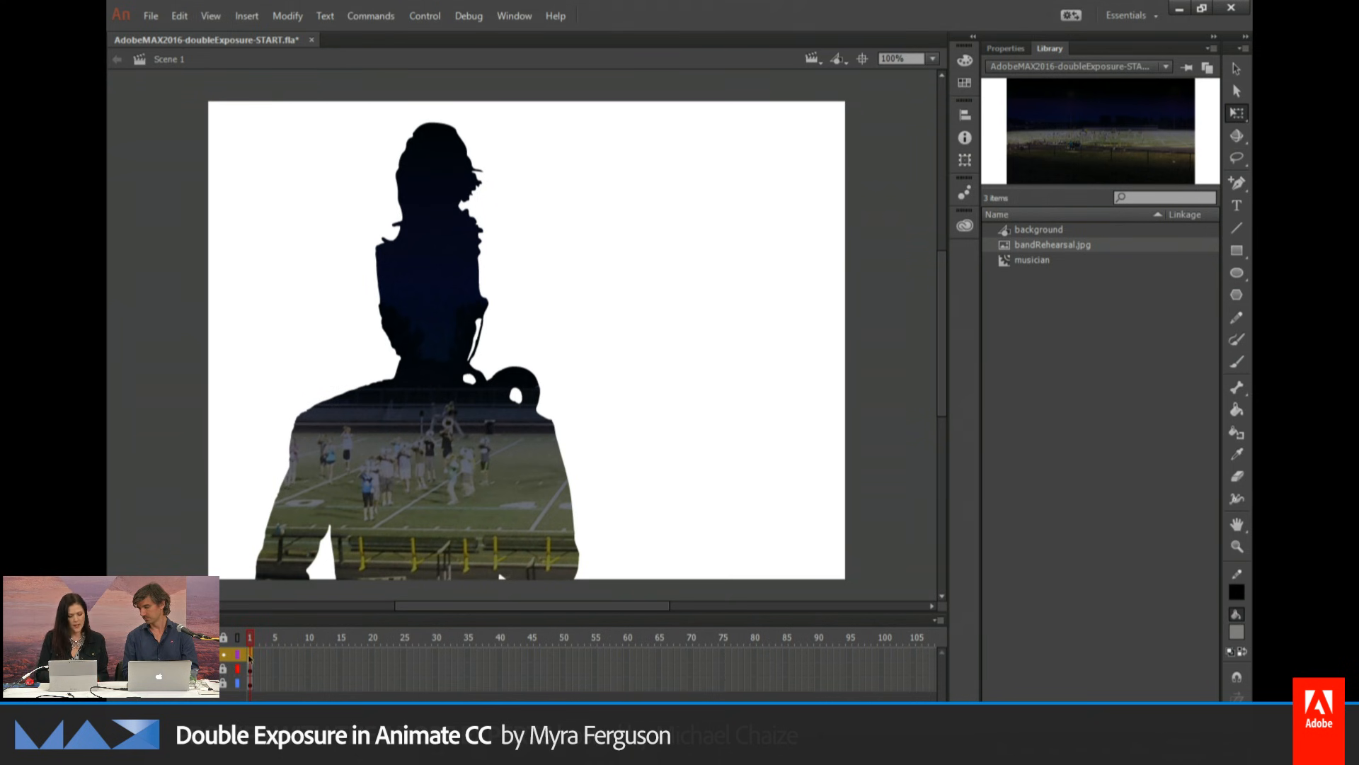
click(248, 657)
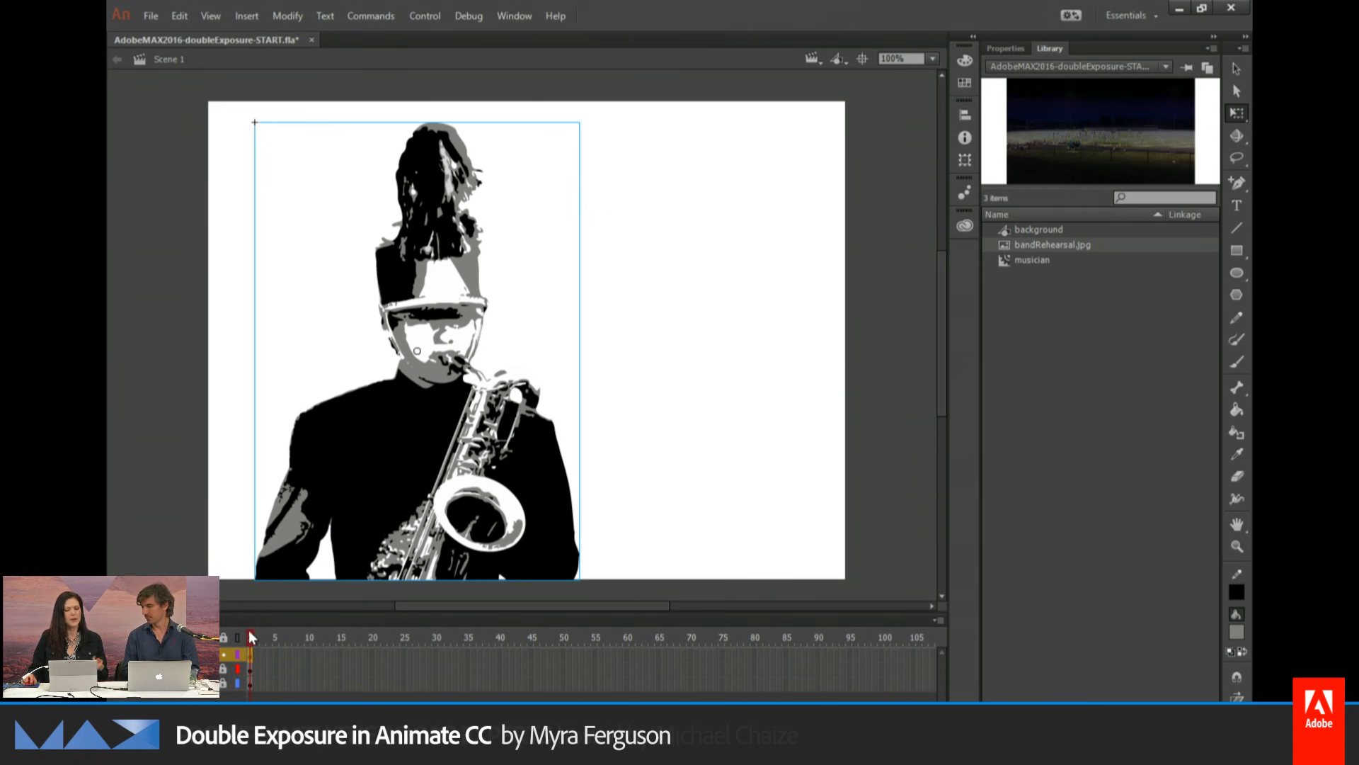
Apply a Tint color effect with color #a89145 to the musician copy on the top layer
click(1000, 48)
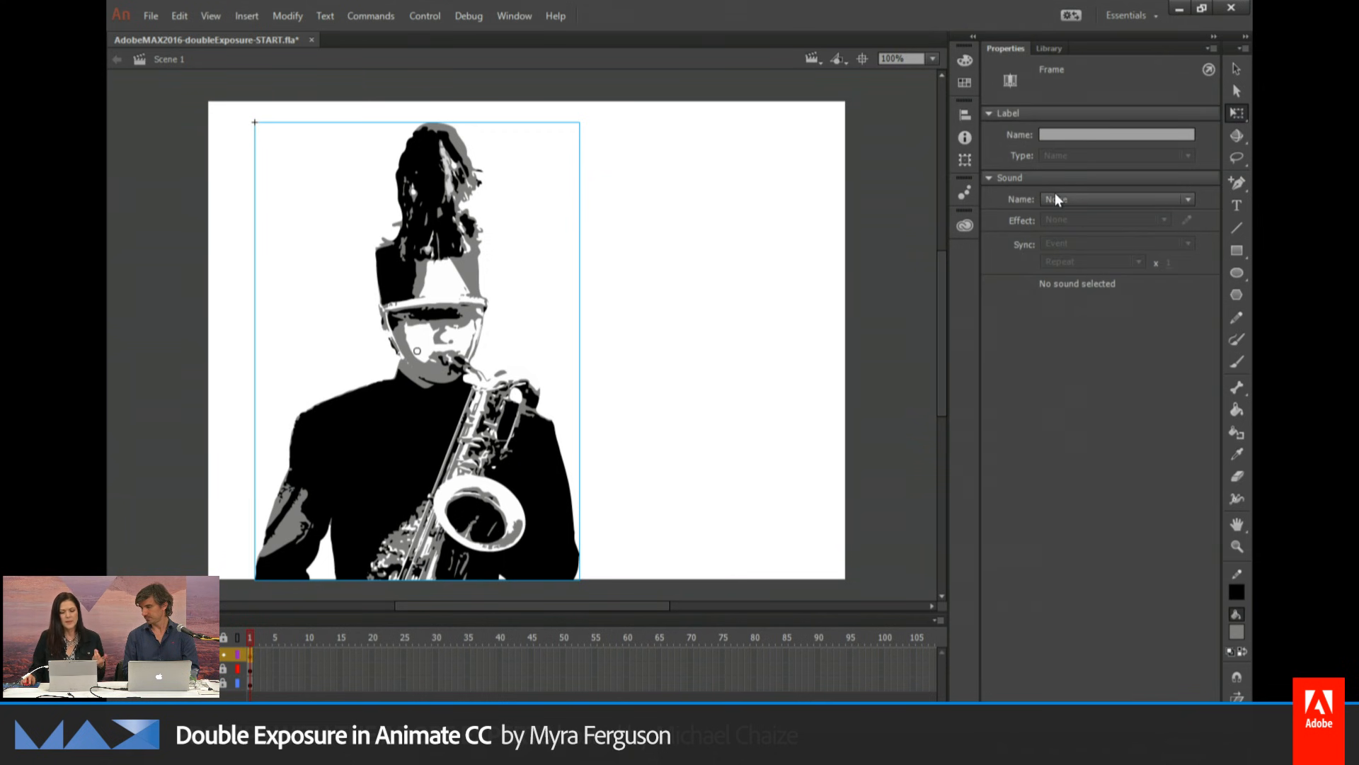
click(342, 278)
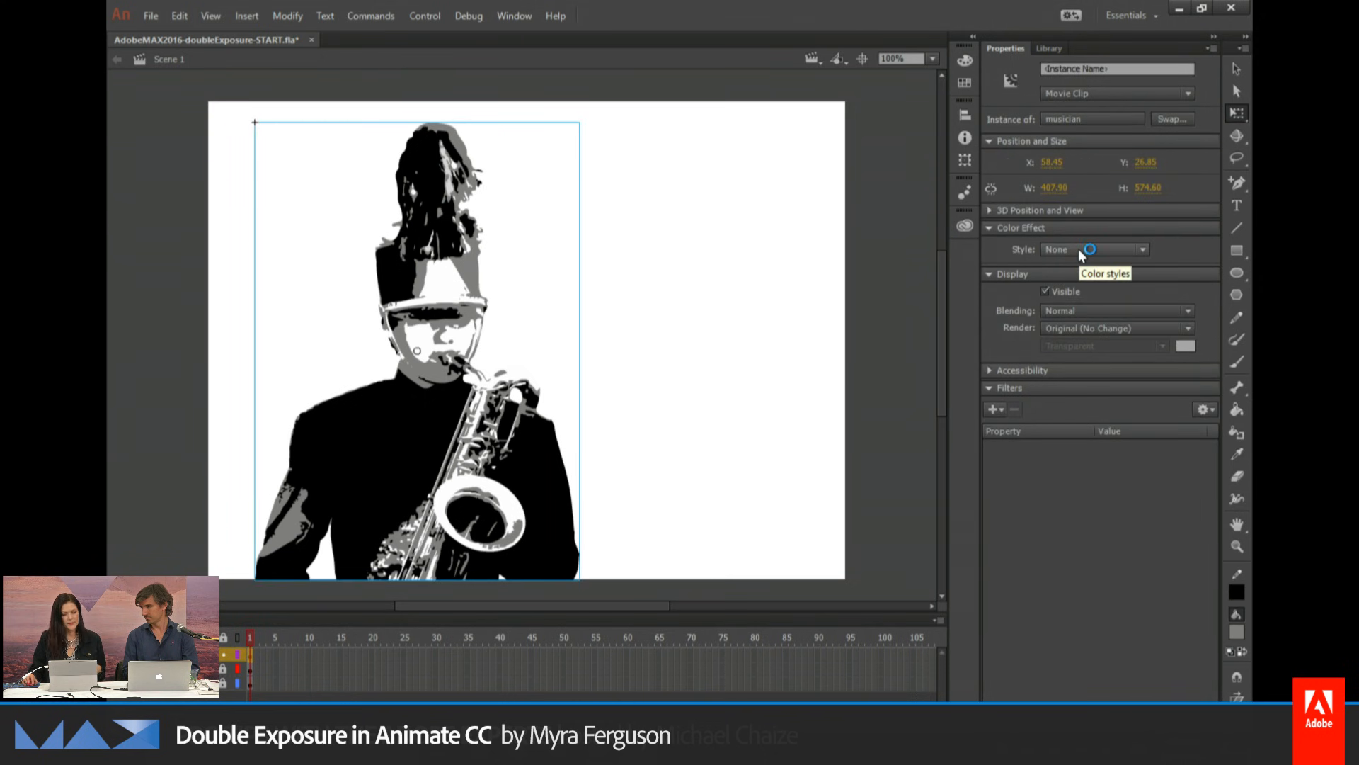
click(1079, 249)
click(1077, 295)
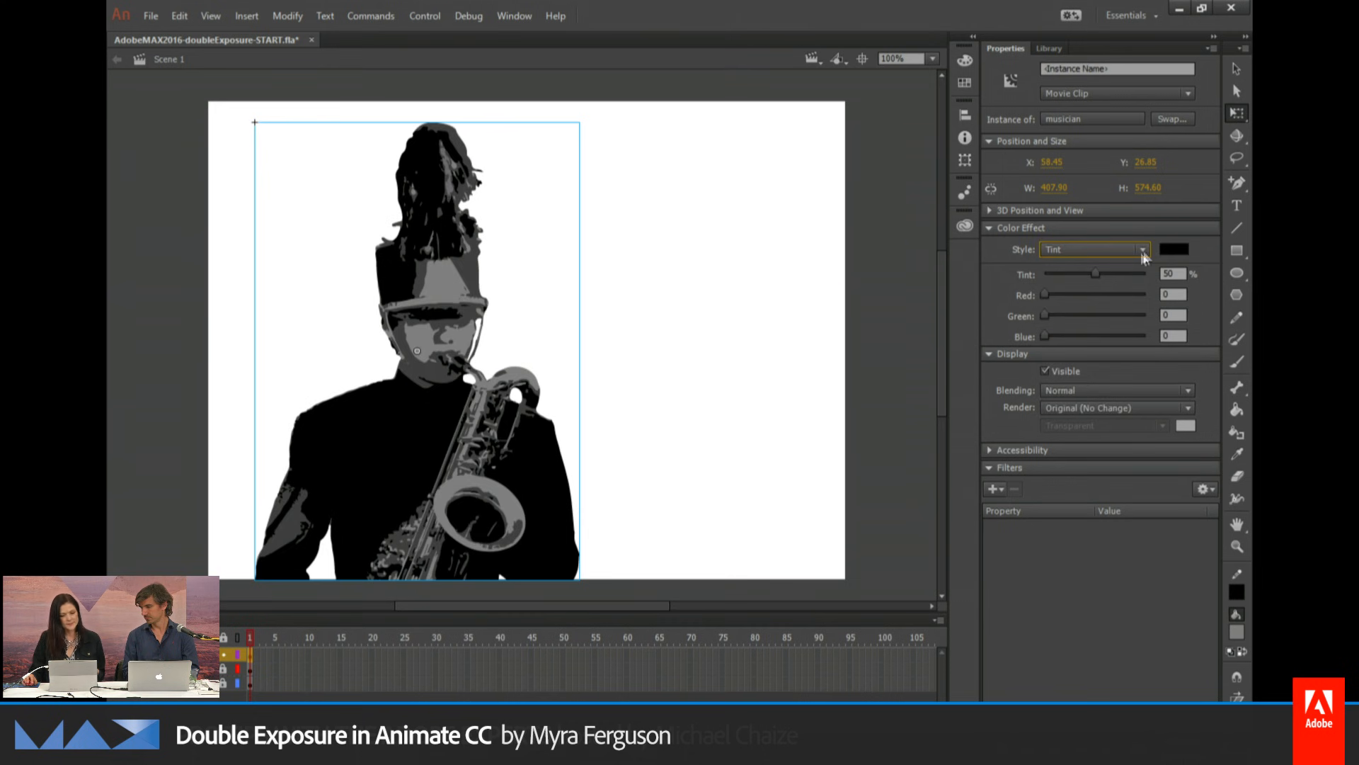
click(1168, 248)
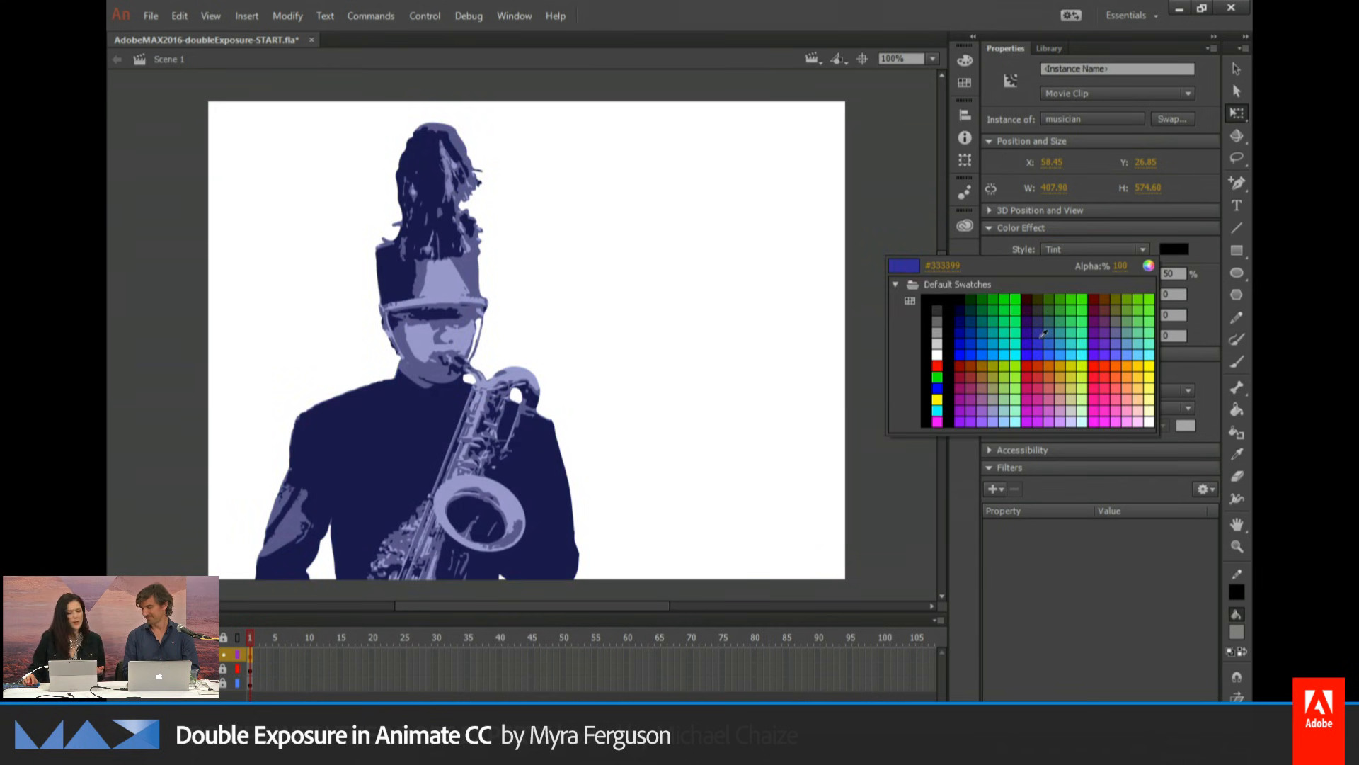
click(957, 265)
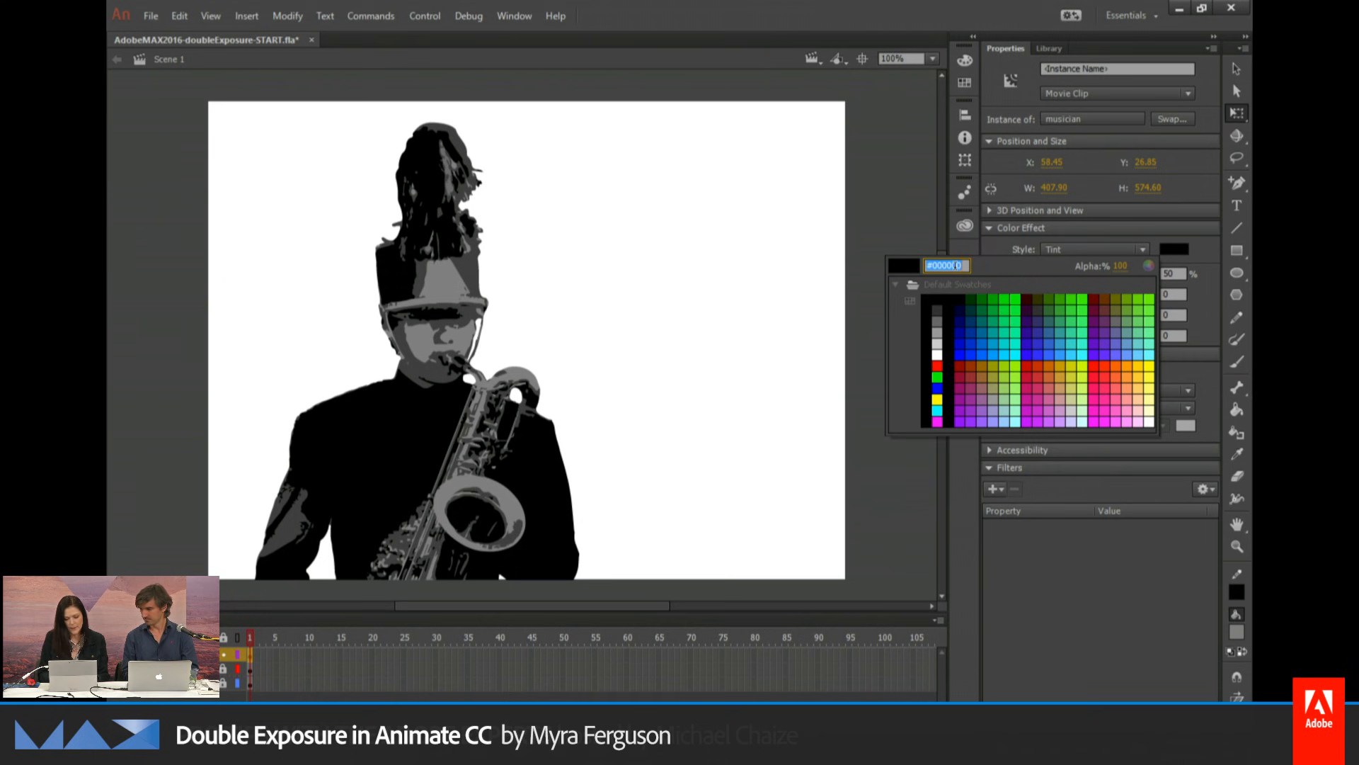
text(a89145)
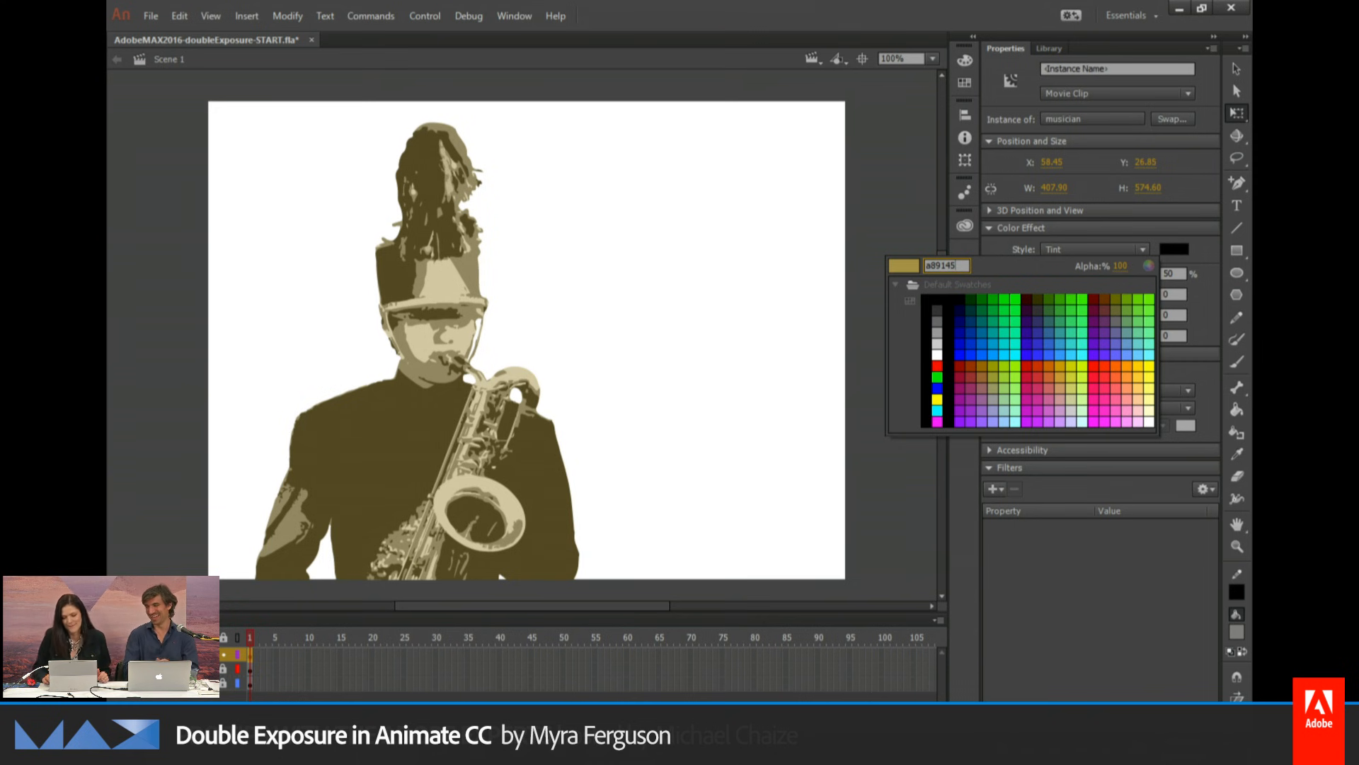
key(Return)
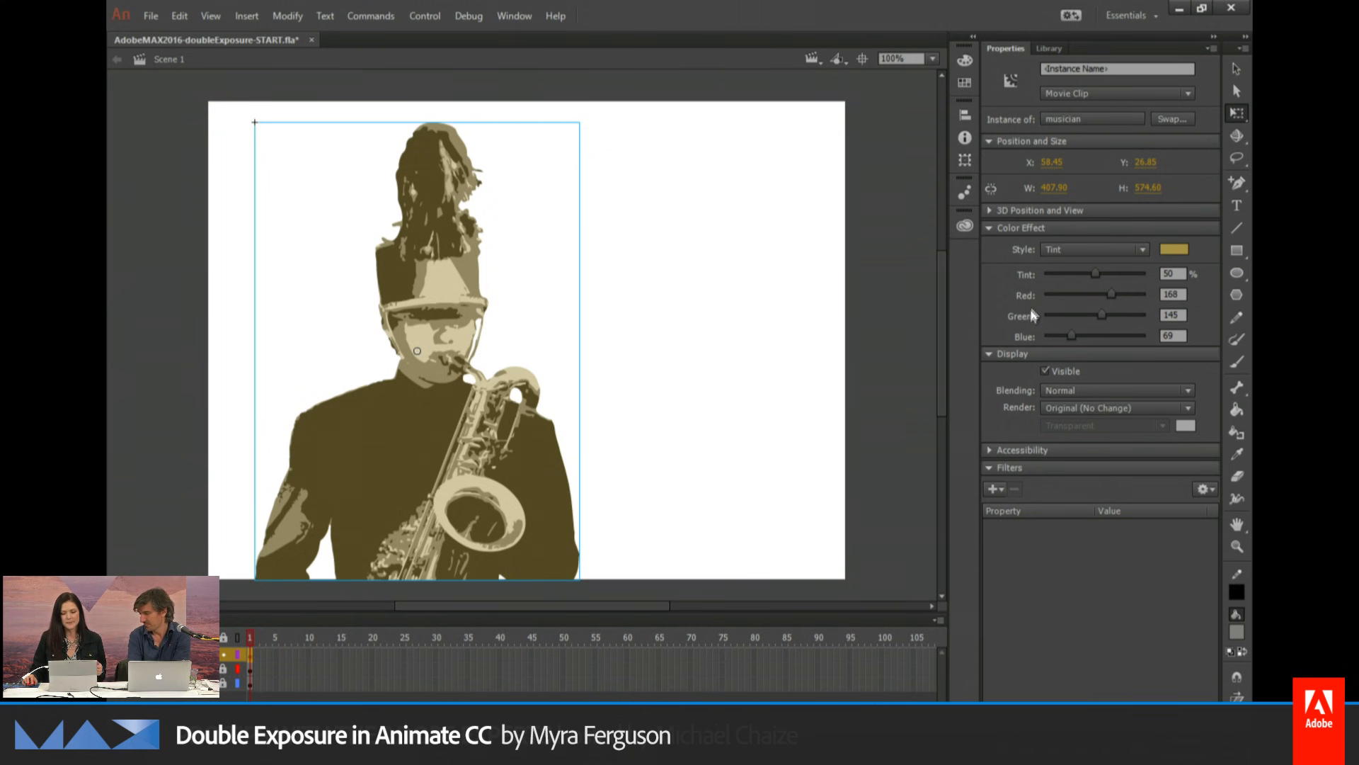
Set the tinted musician's blending mode to Add and deselect it
click(1059, 392)
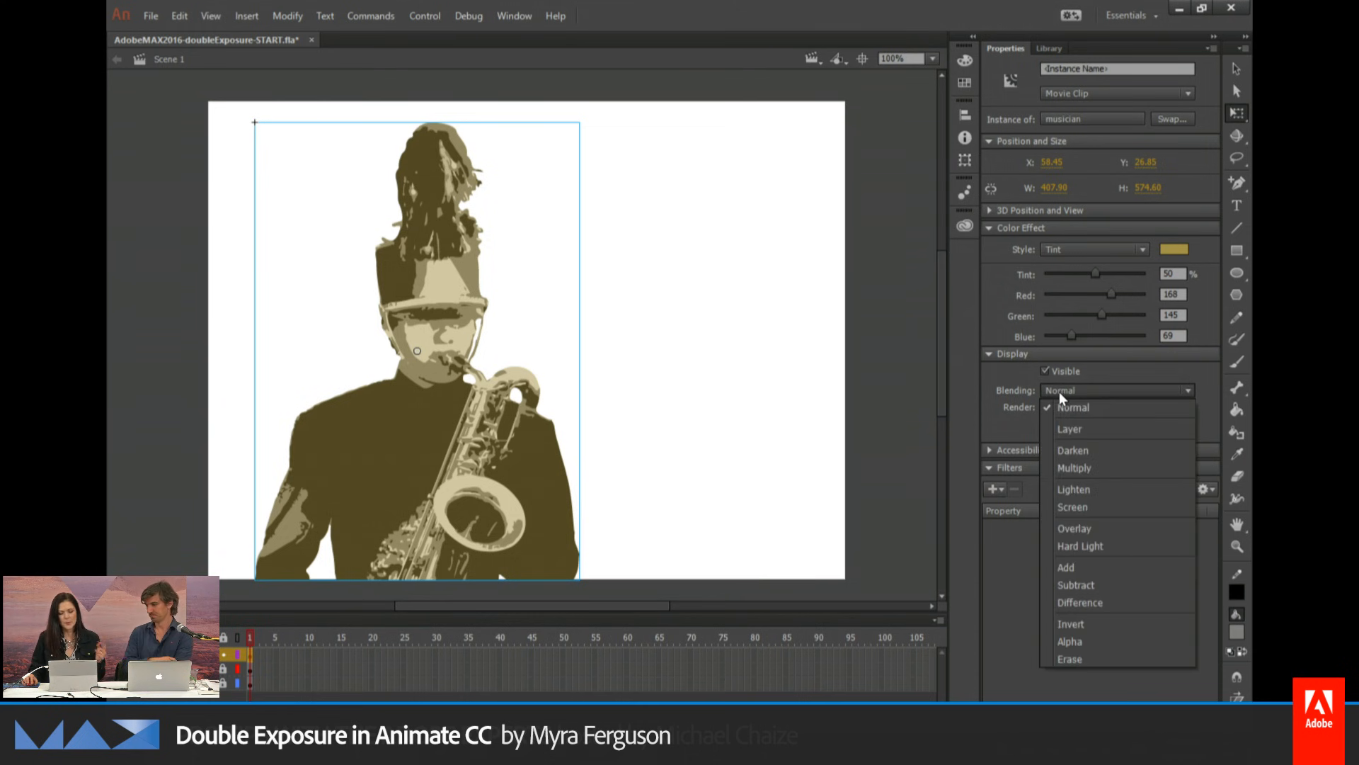
click(1072, 565)
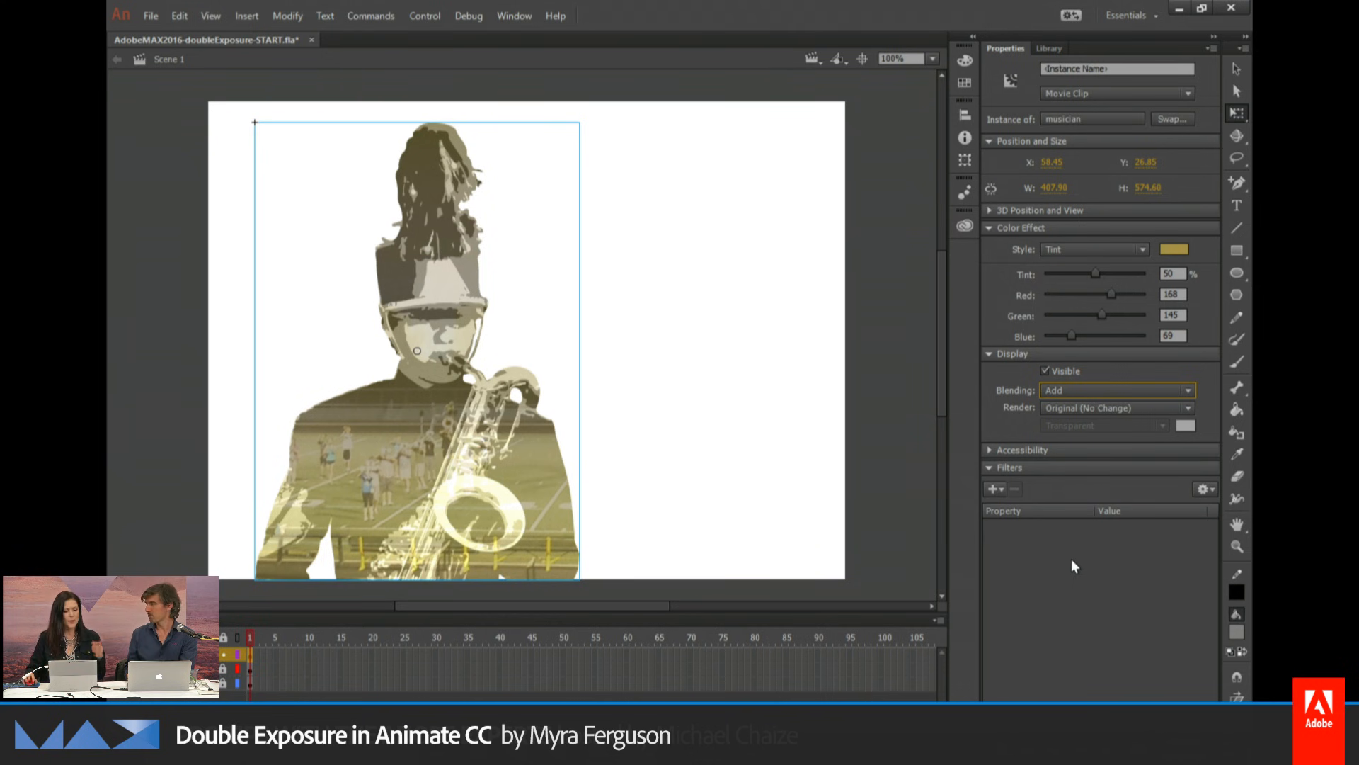
click(703, 439)
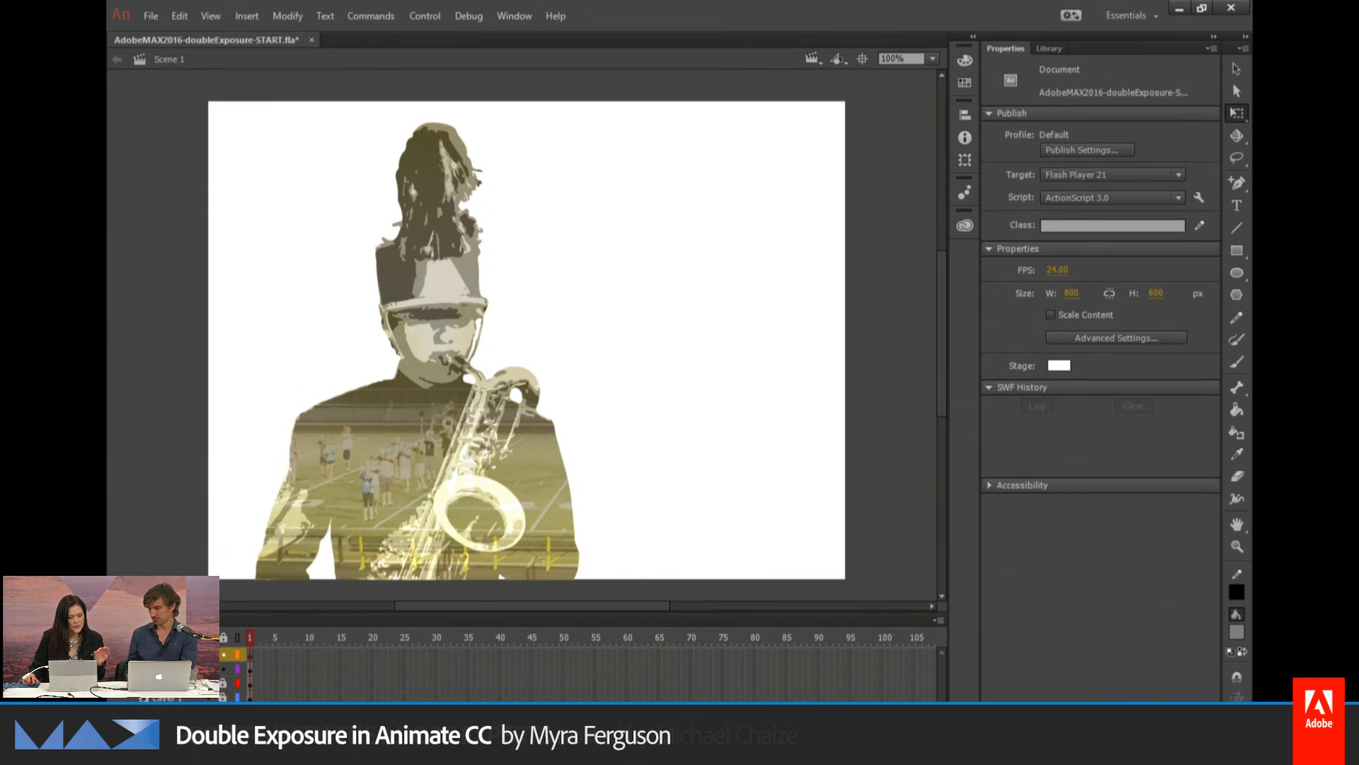
Move the new empty layer beneath all others and place the background symbol from the library on it, aligned to the stage
click(250, 655)
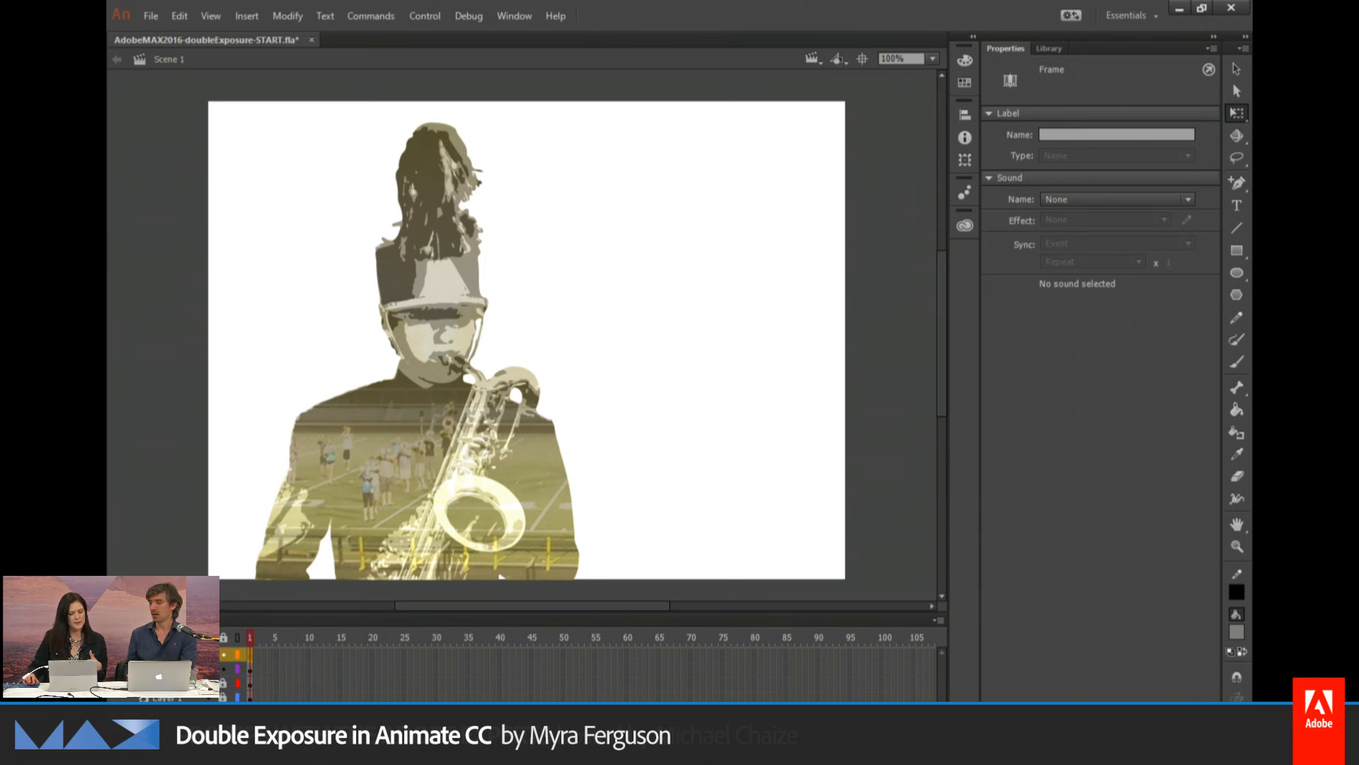
drag(168, 654, 167, 698)
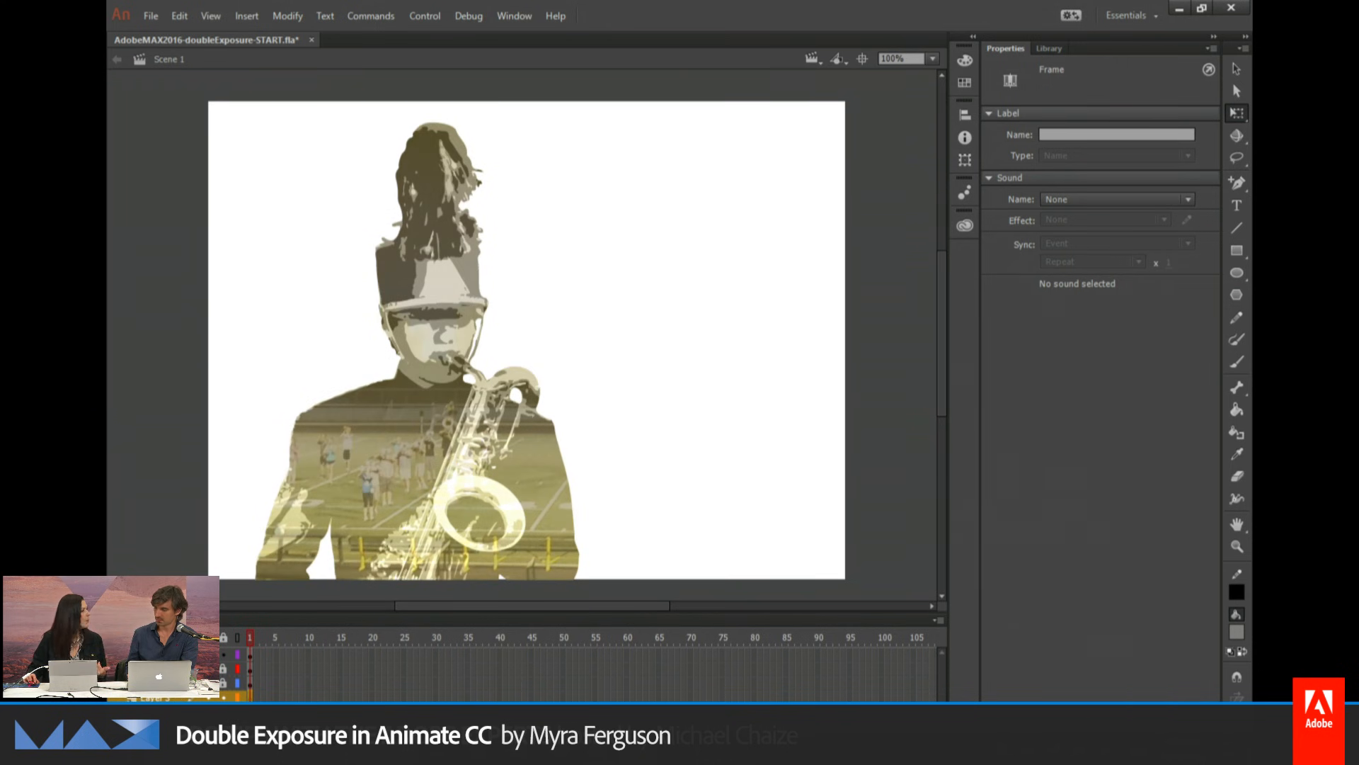
click(1048, 48)
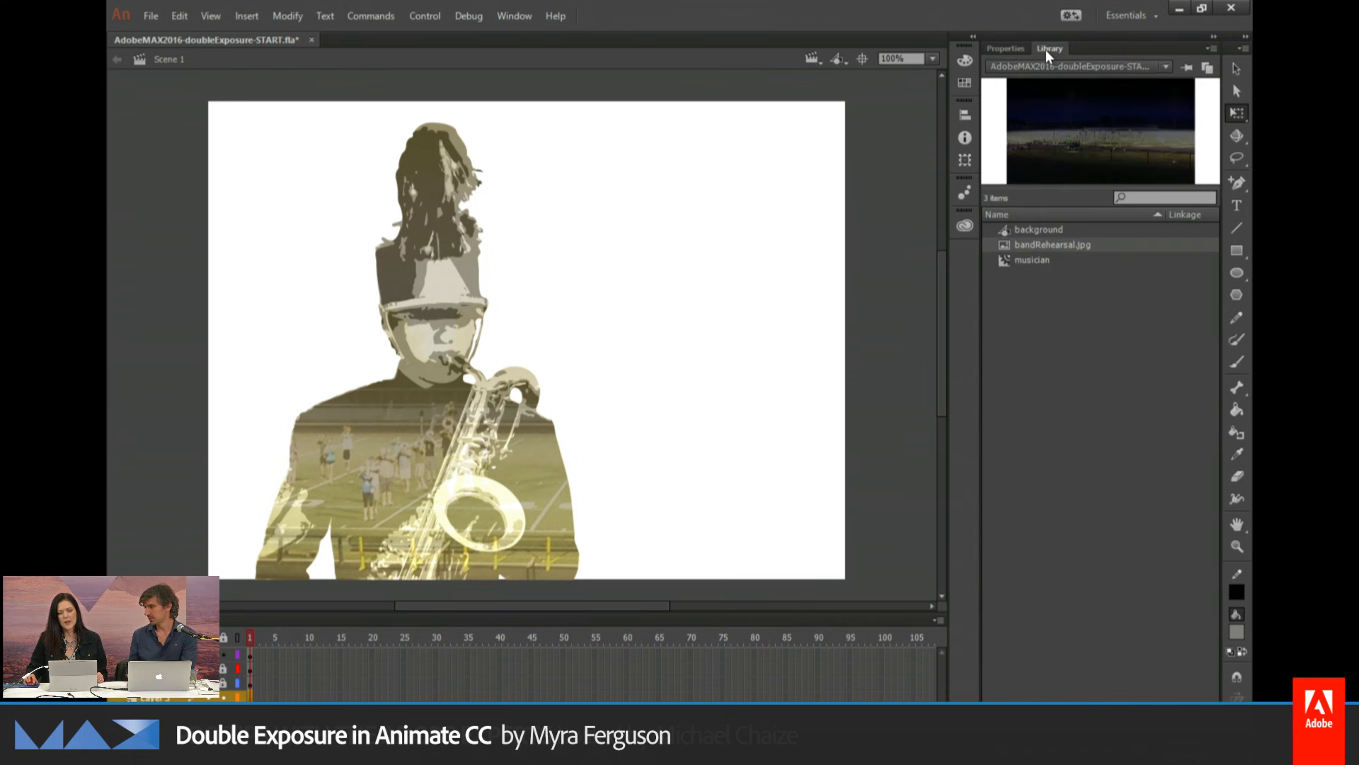
click(1031, 229)
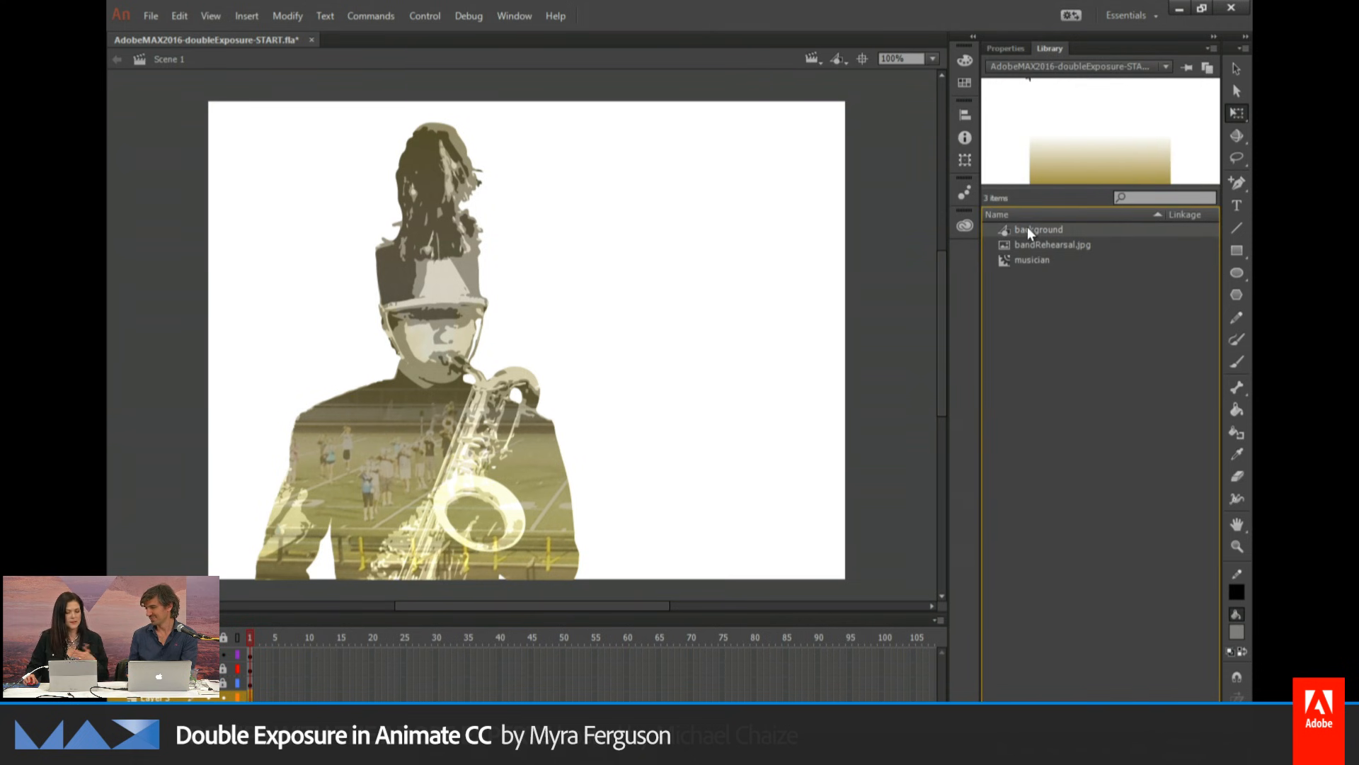
drag(1028, 230, 719, 315)
drag(834, 298, 640, 328)
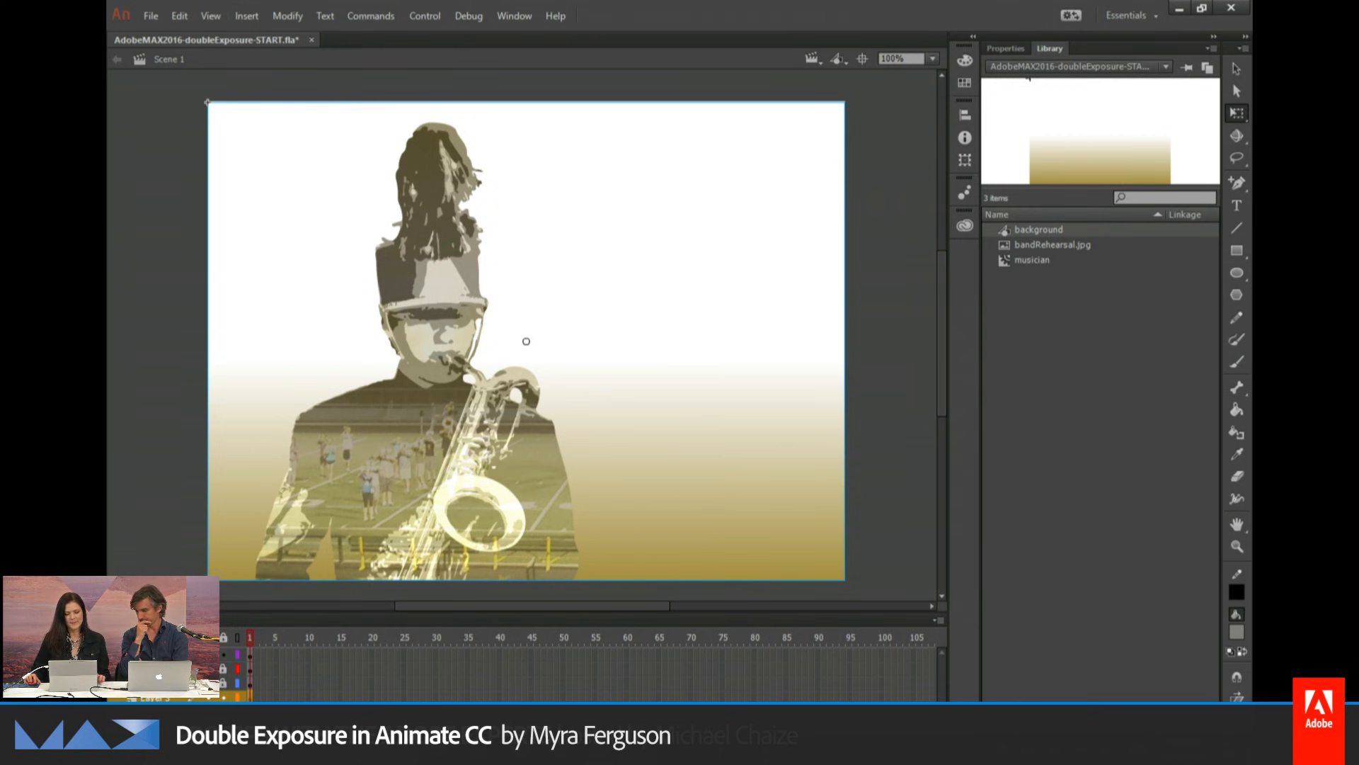
Switch to the DoubleExposureEffect PowerPoint presentation and show the slide with the How to Cheat book covers full screen
key(alt+Tab)
click(870, 464)
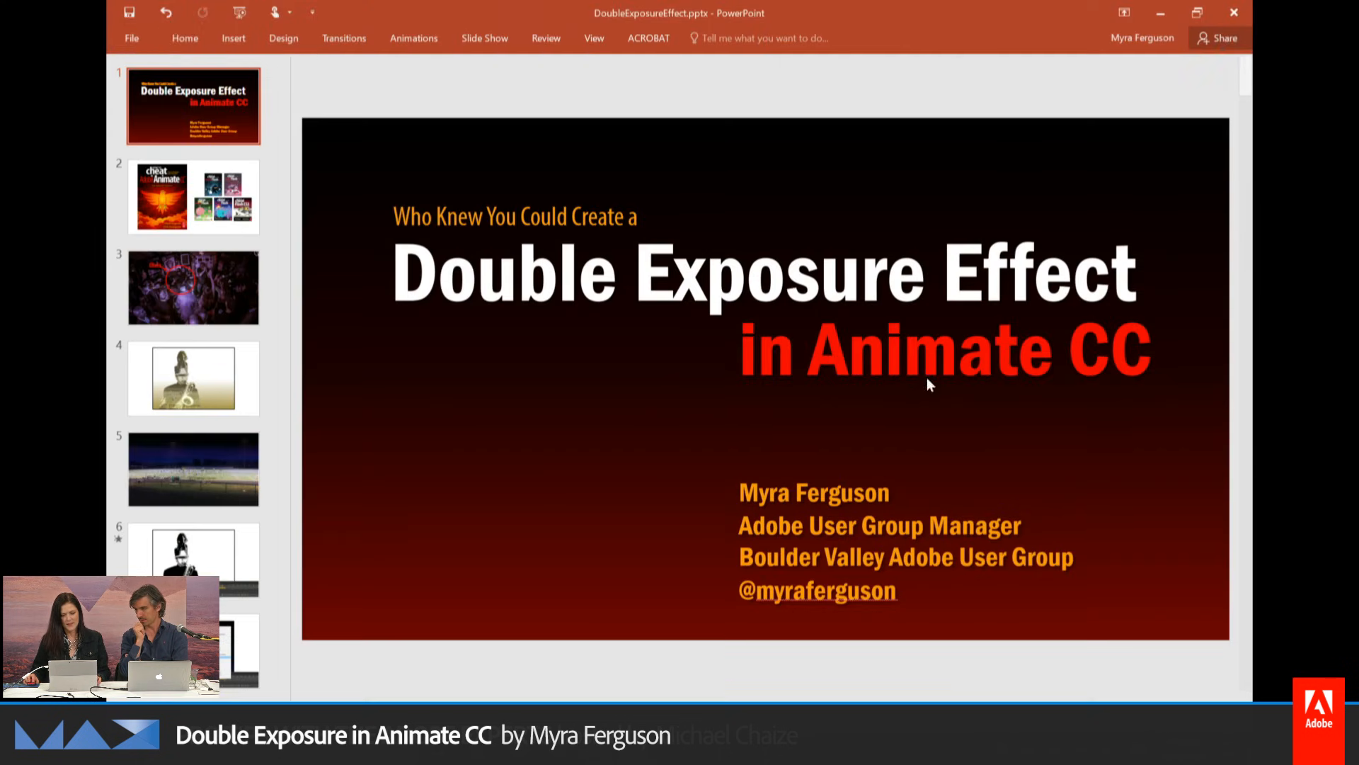
key(Down)
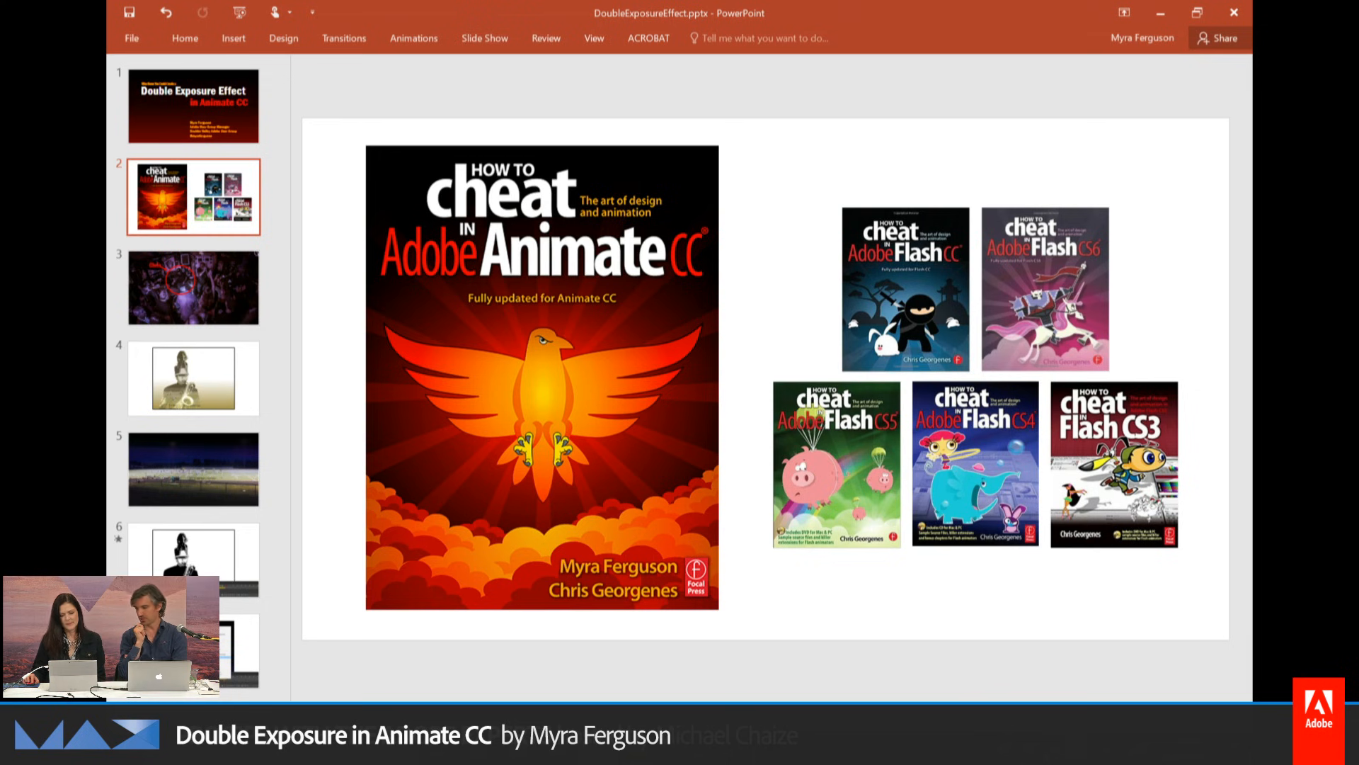
key(alt+Tab)
key(Left)
key(Left)
key(Left)
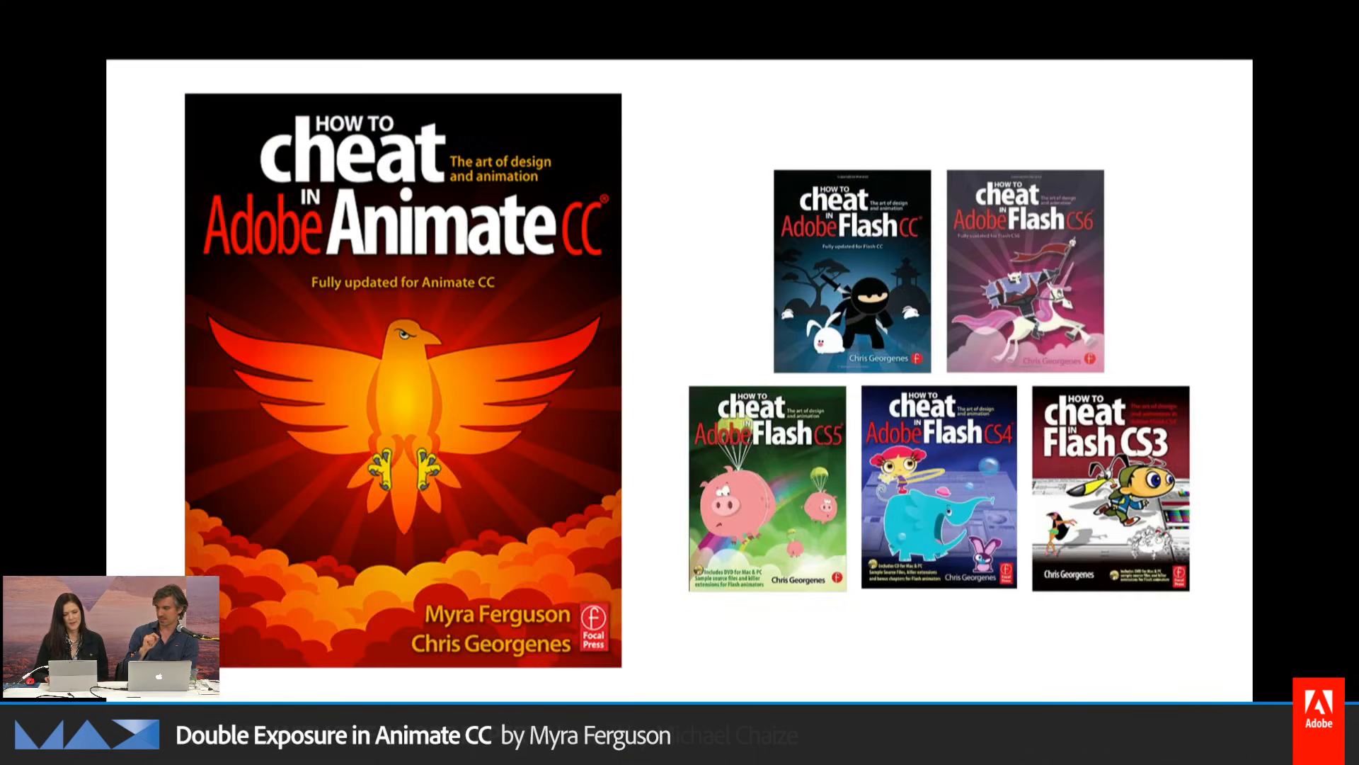
key(Right)
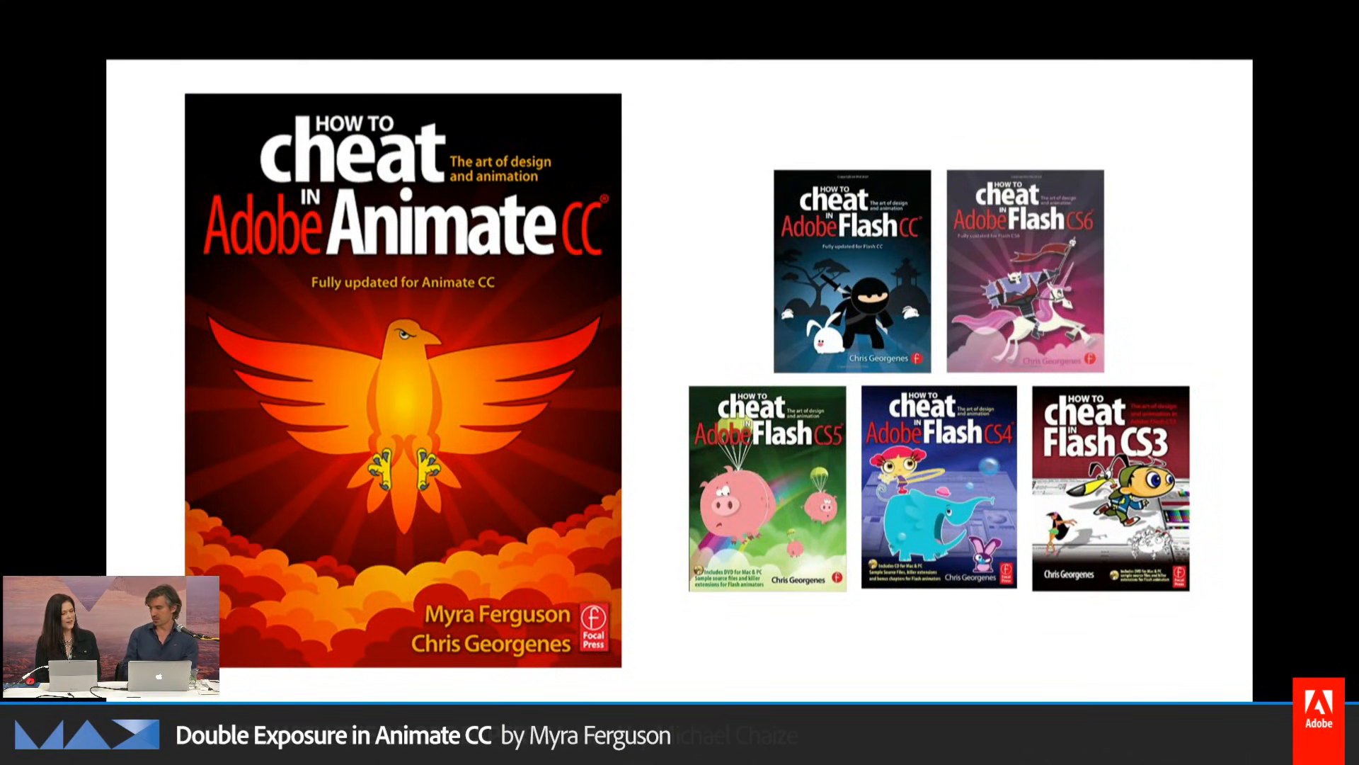
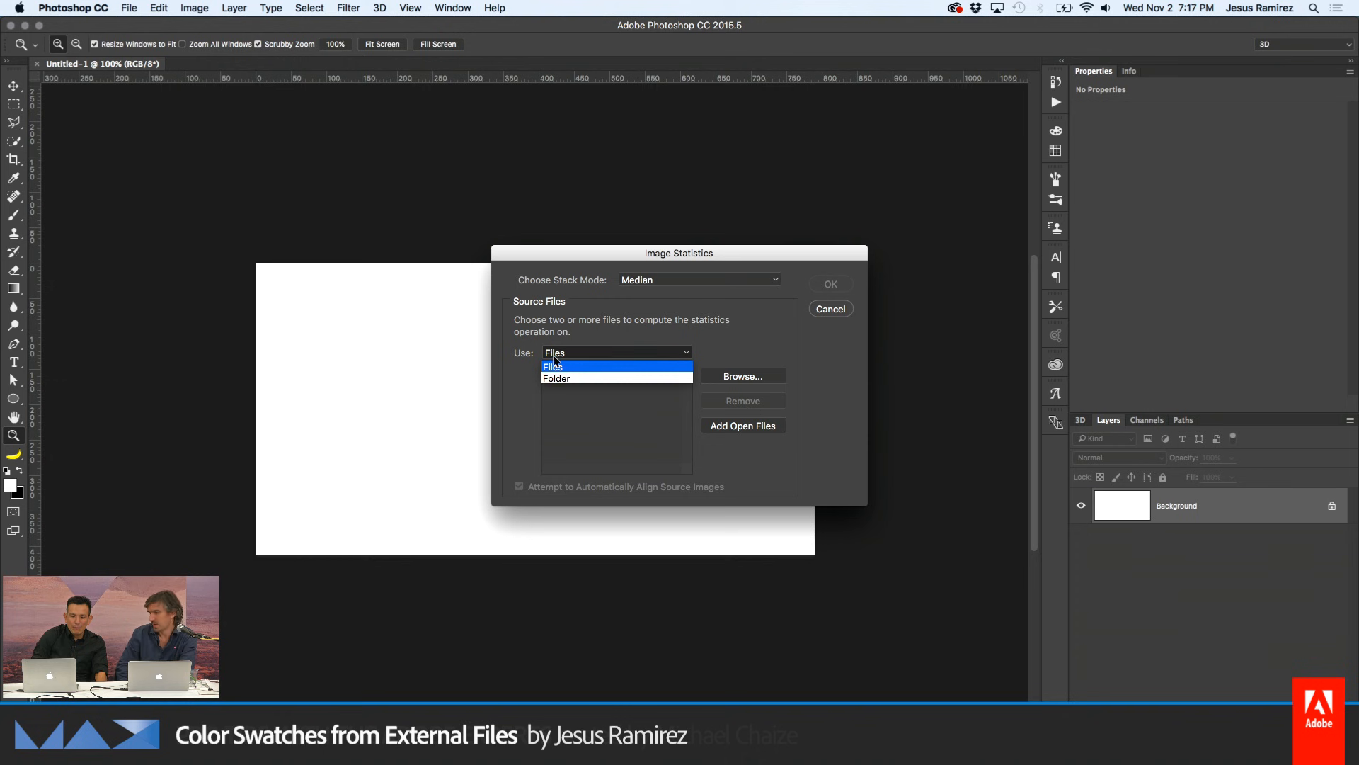
Set the Image Statistics source to Folder and load the stacking folder inside L1464_Ramirez1 on the Desktop
click(559, 379)
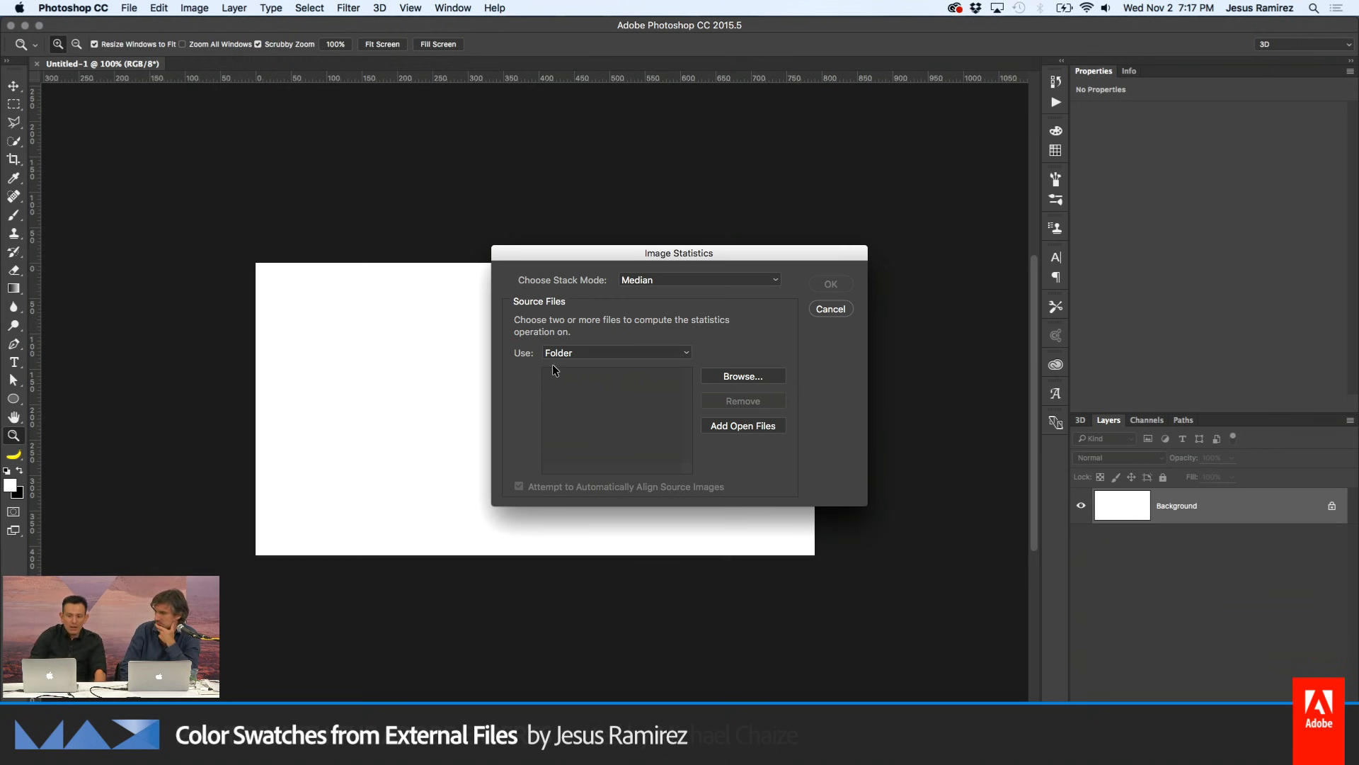
click(720, 380)
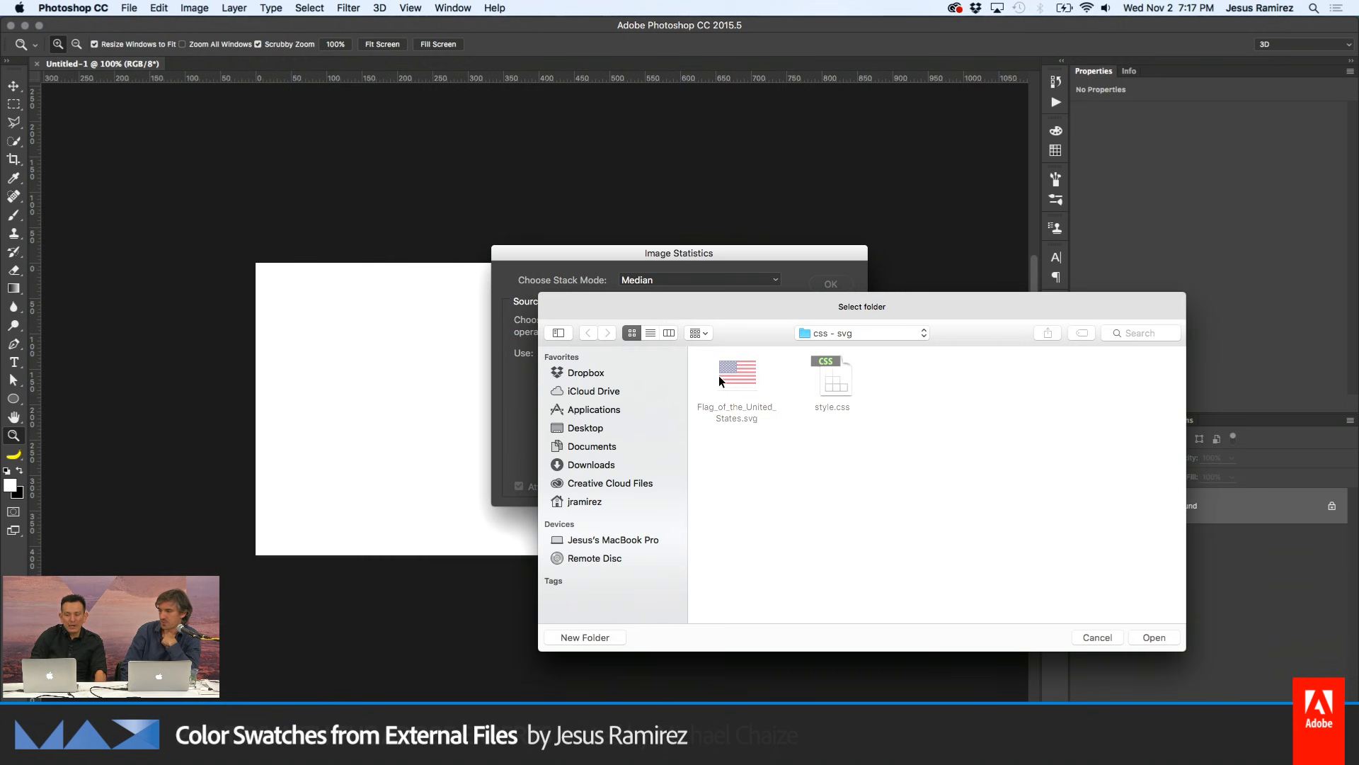
click(588, 431)
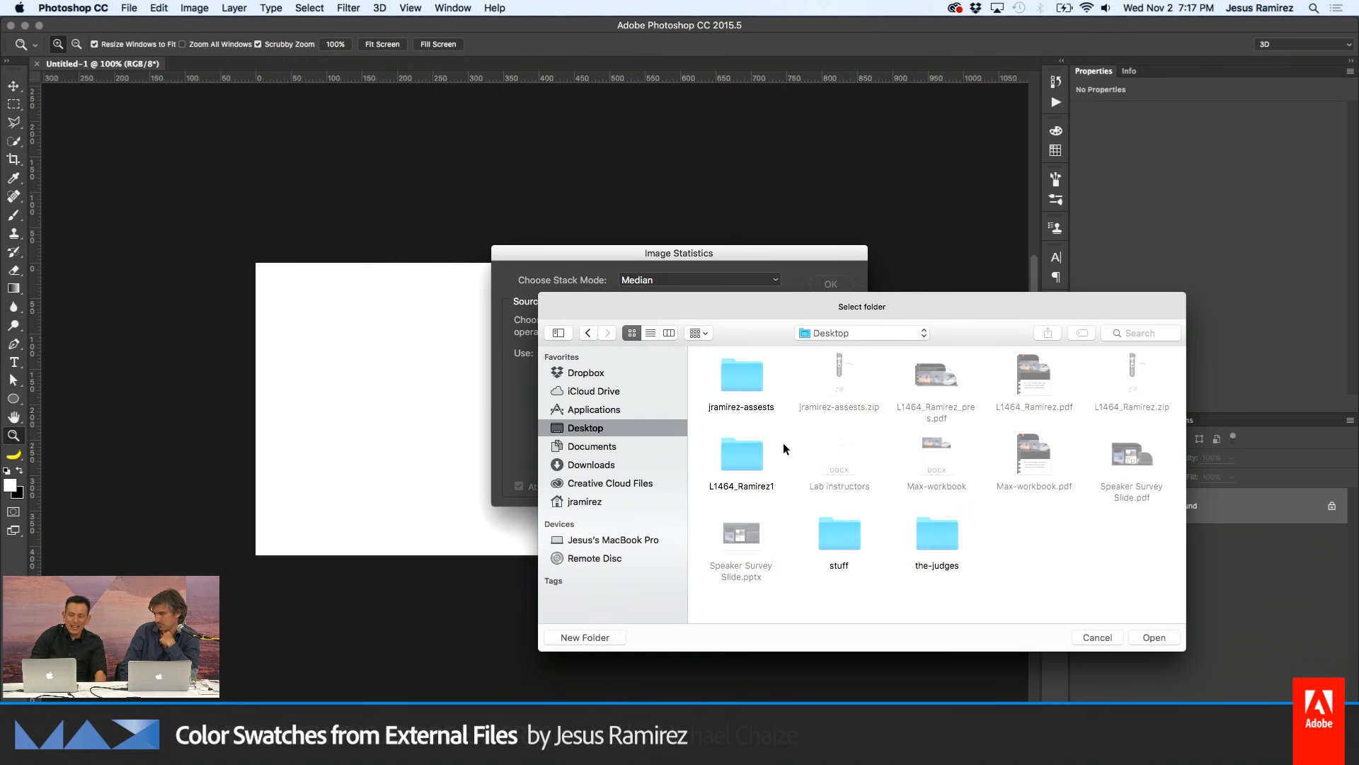
double_click(733, 468)
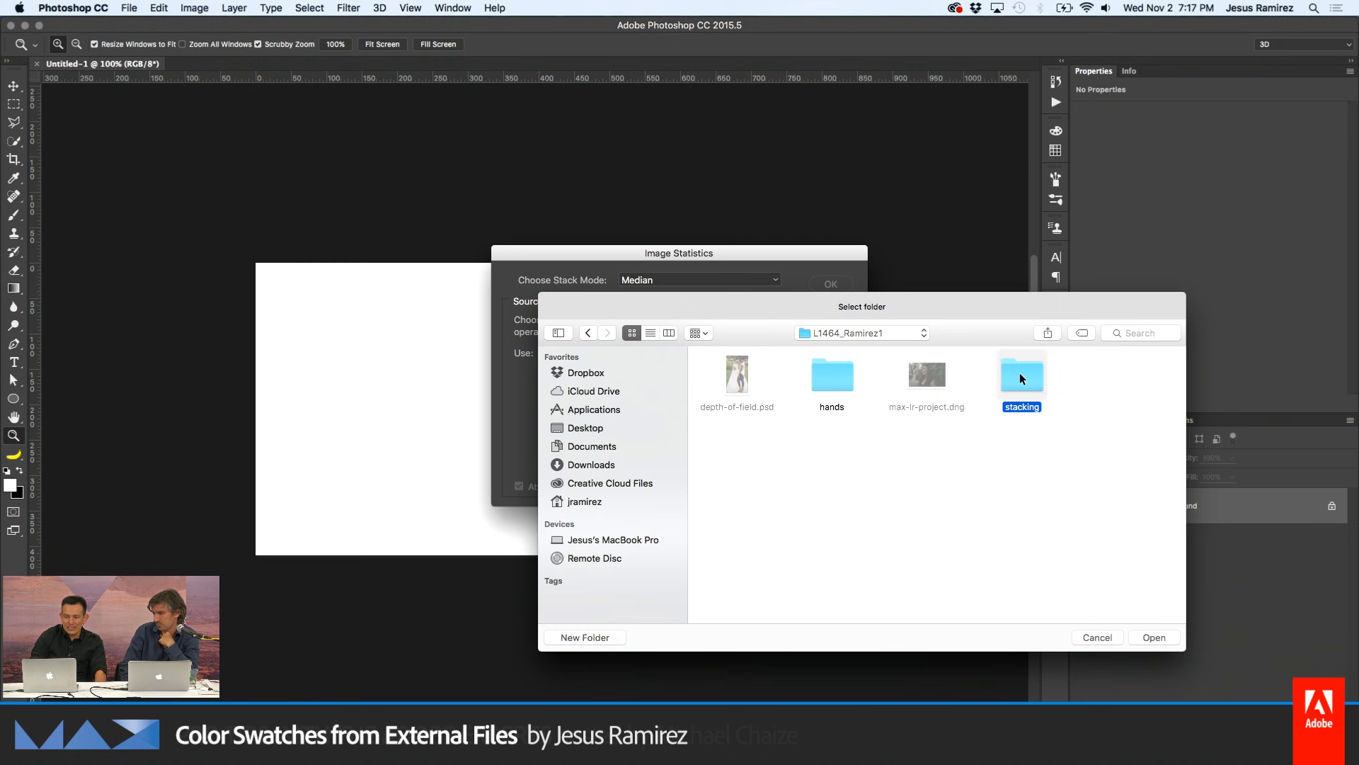
click(1149, 640)
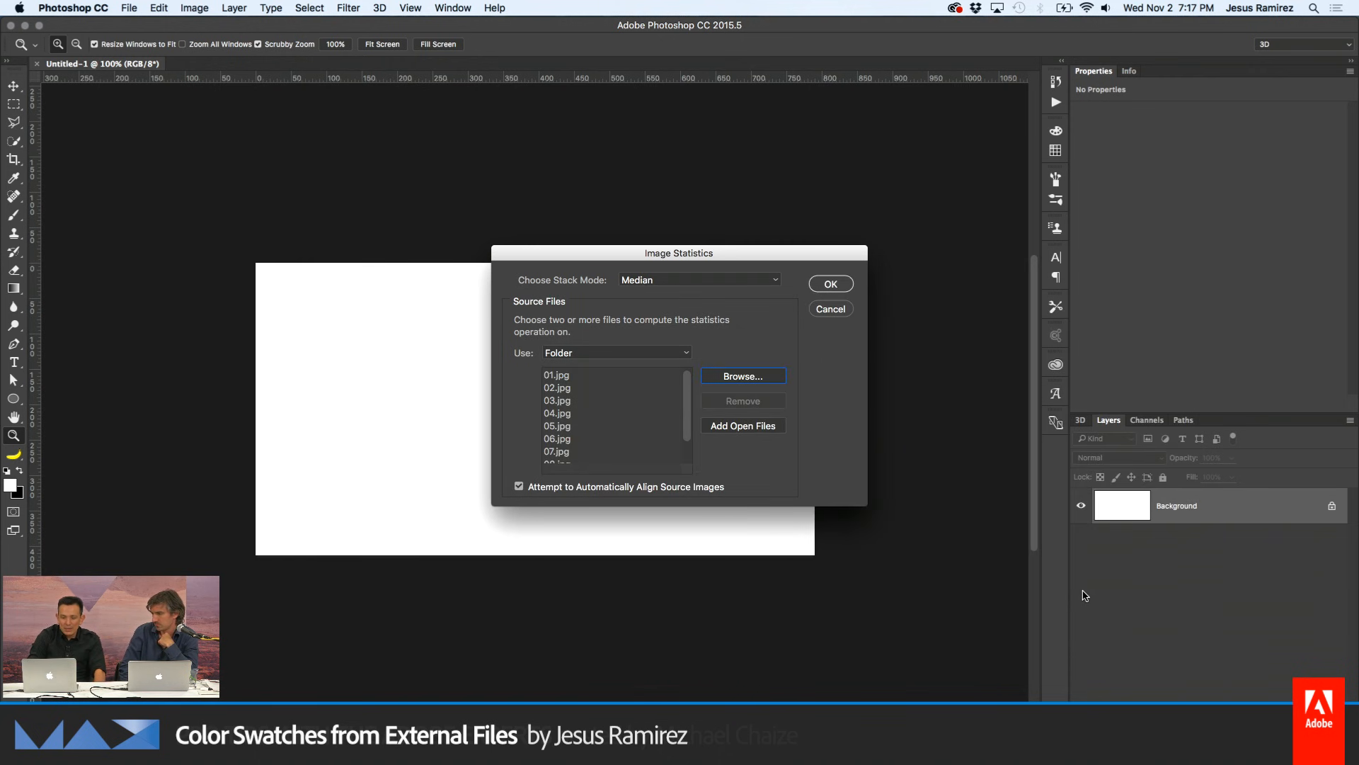
Run Image Statistics on the loaded photos with the Median stack mode and automatic alignment of the source images
click(645, 281)
click(650, 341)
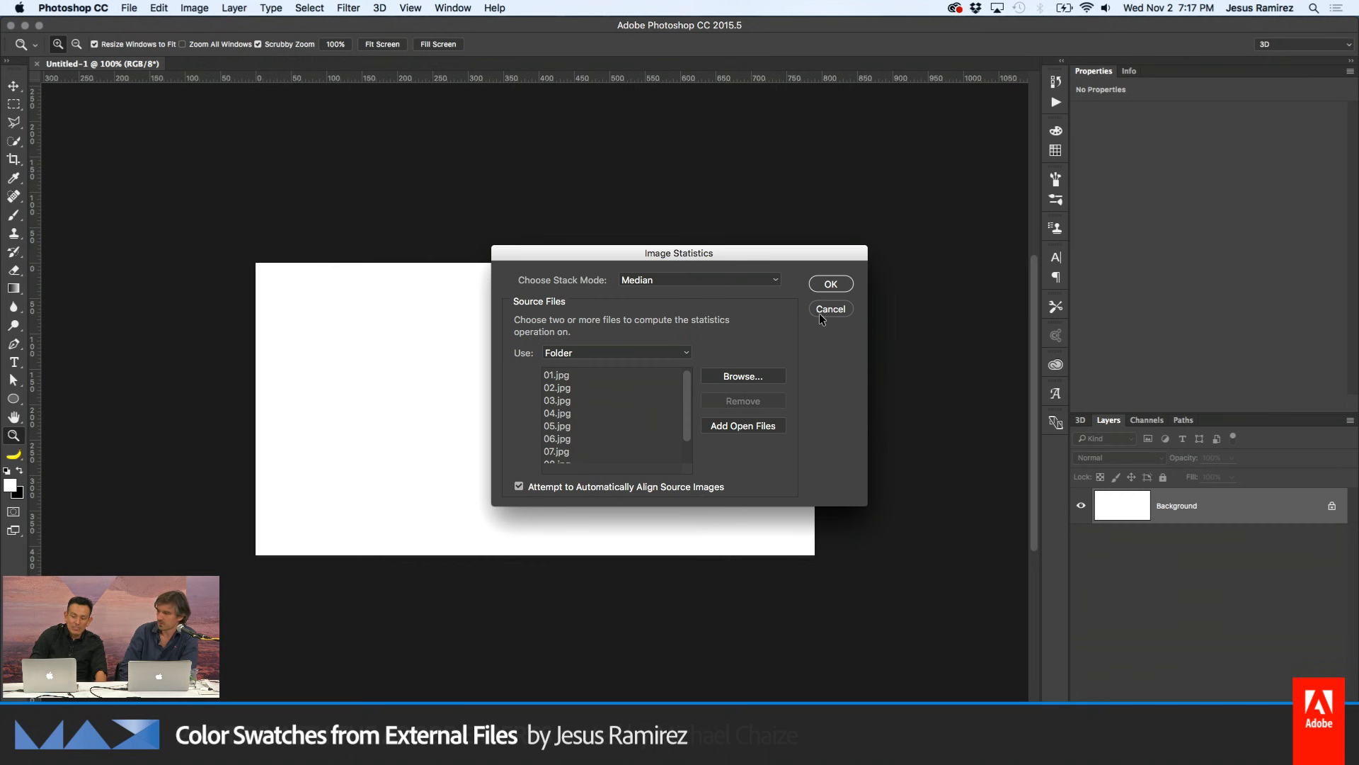
click(830, 285)
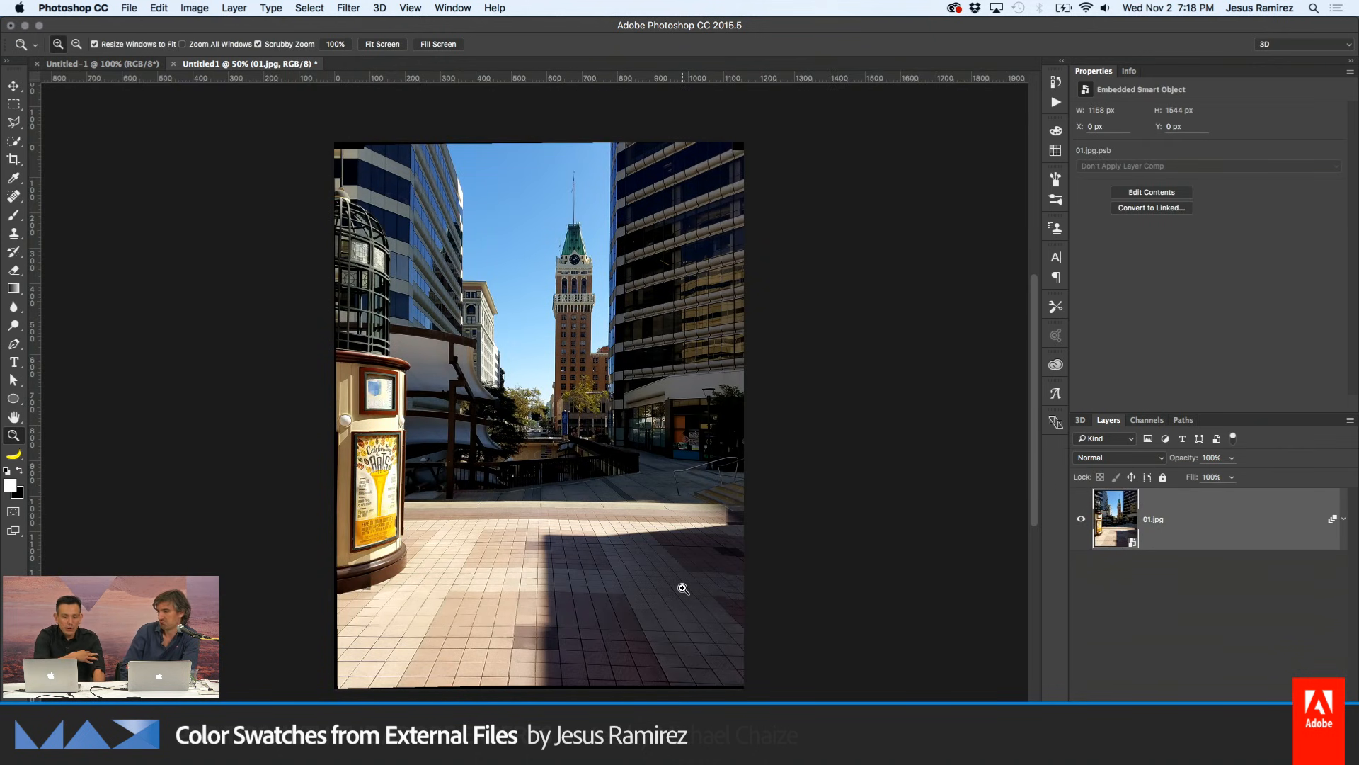
Inspect the area around the railing below the clock tower up close in the stacked image and return to an overall view
click(570, 446)
click(570, 446)
click(570, 446)
click(570, 446)
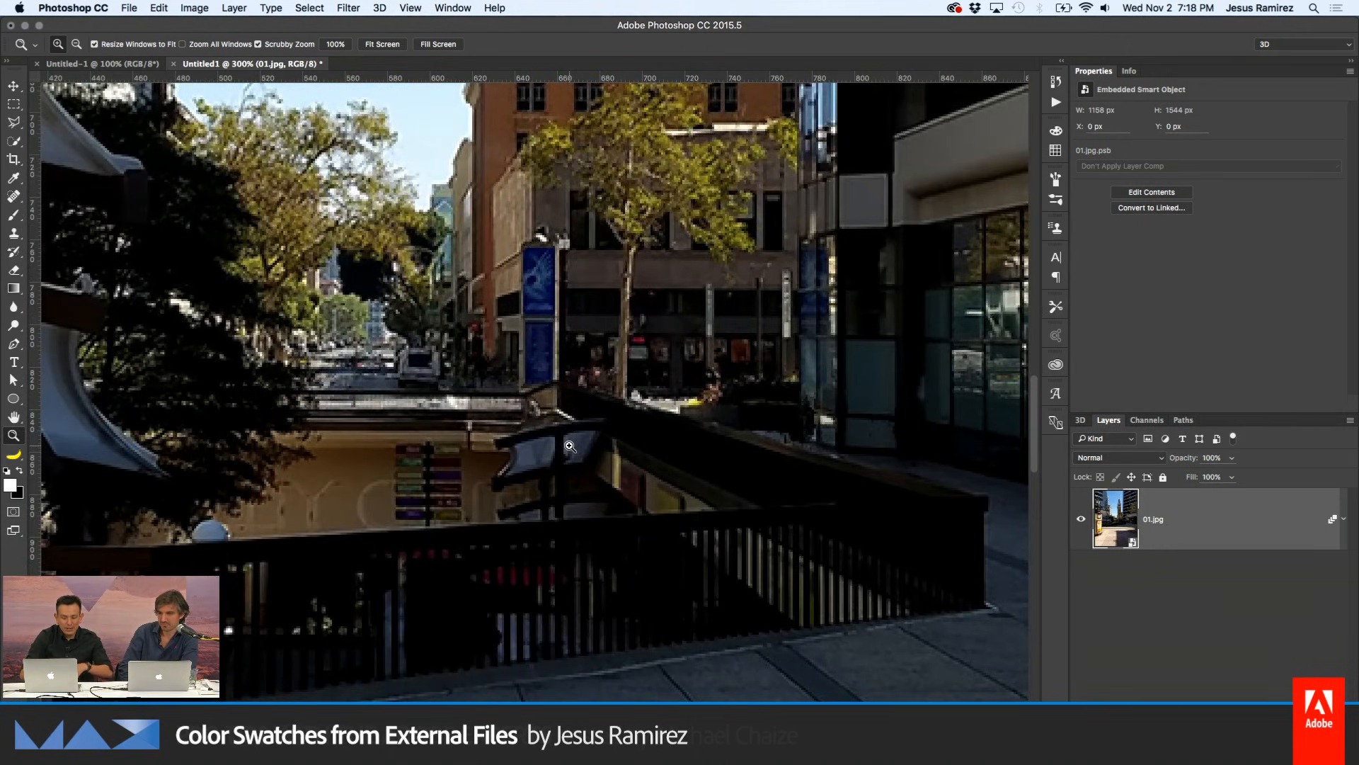
key(super+0)
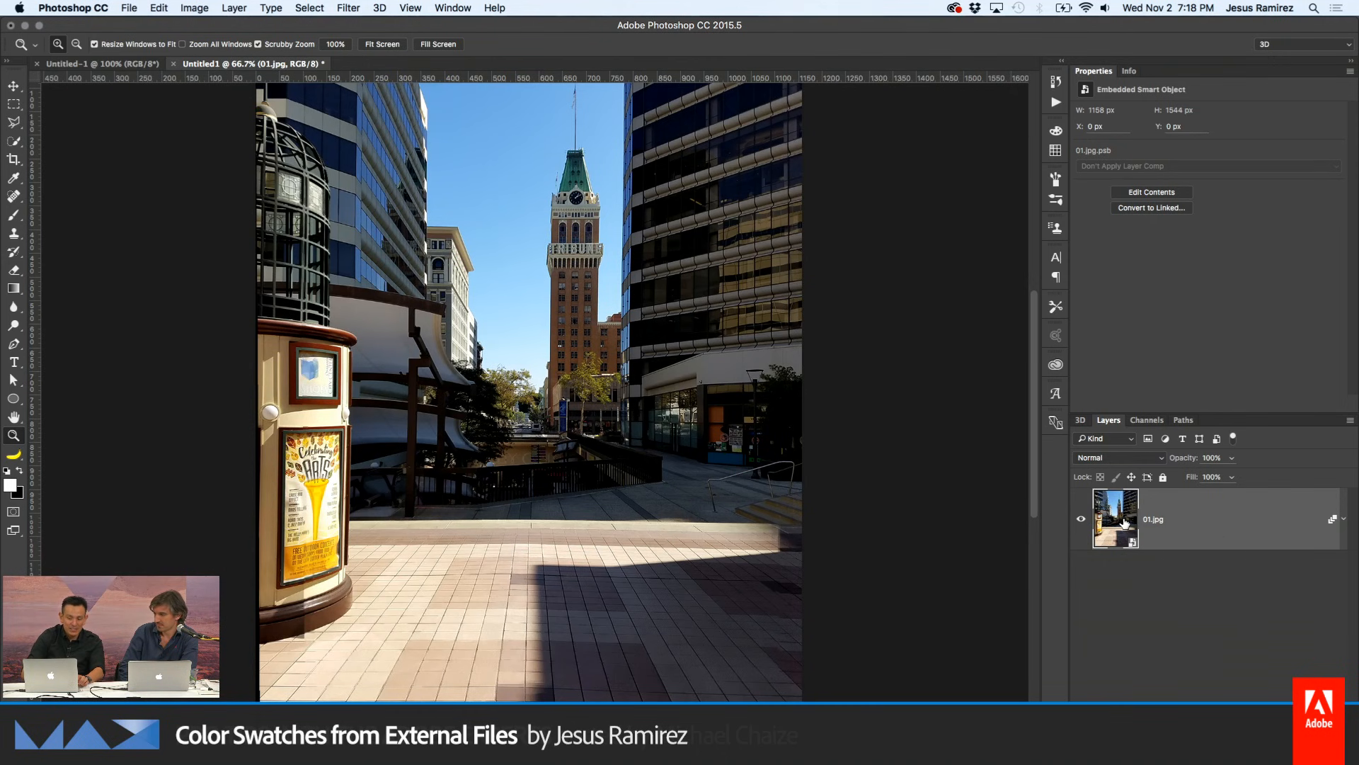
Open the contents of the 01.jpg smart object, toggle the visibility of the 01.jpg, 02.jpg and 03.jpg layers to compare them, and close it
double_click(1126, 524)
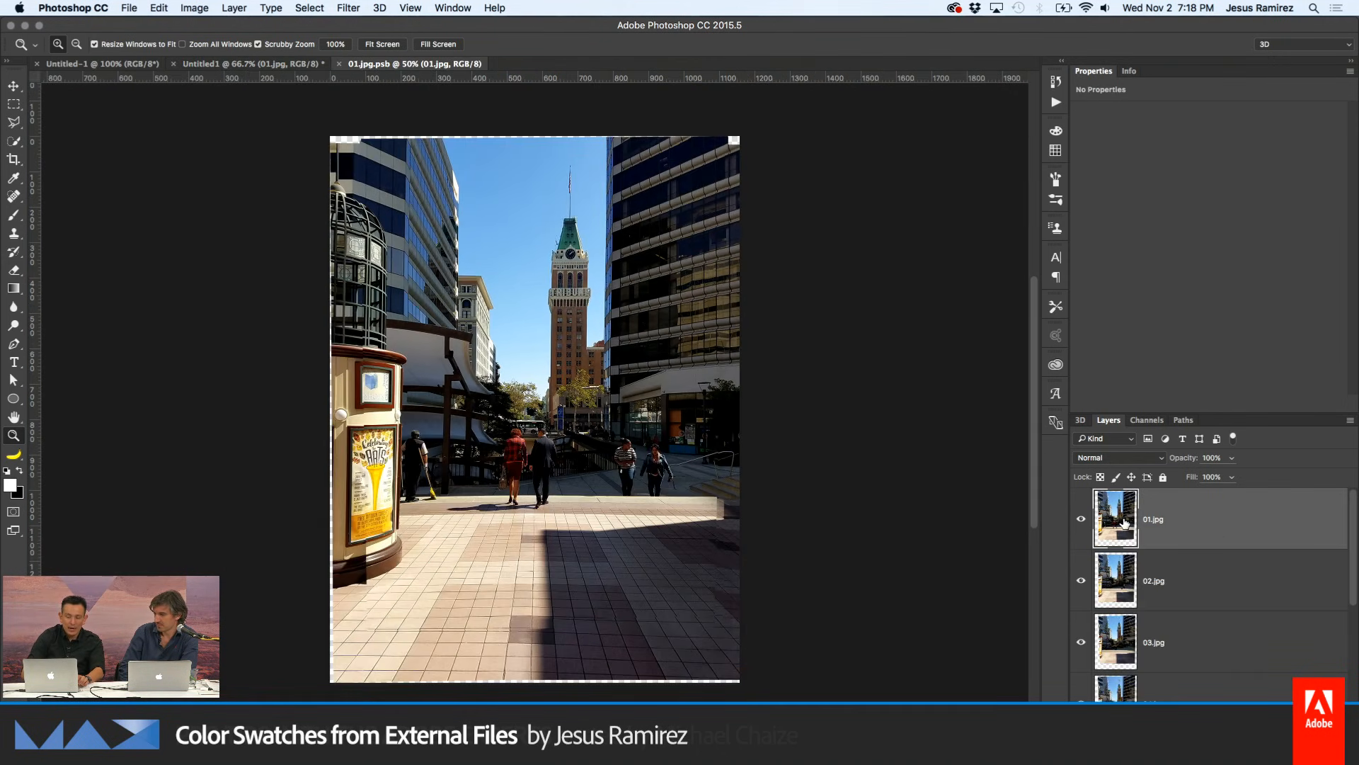
click(1082, 520)
click(1081, 580)
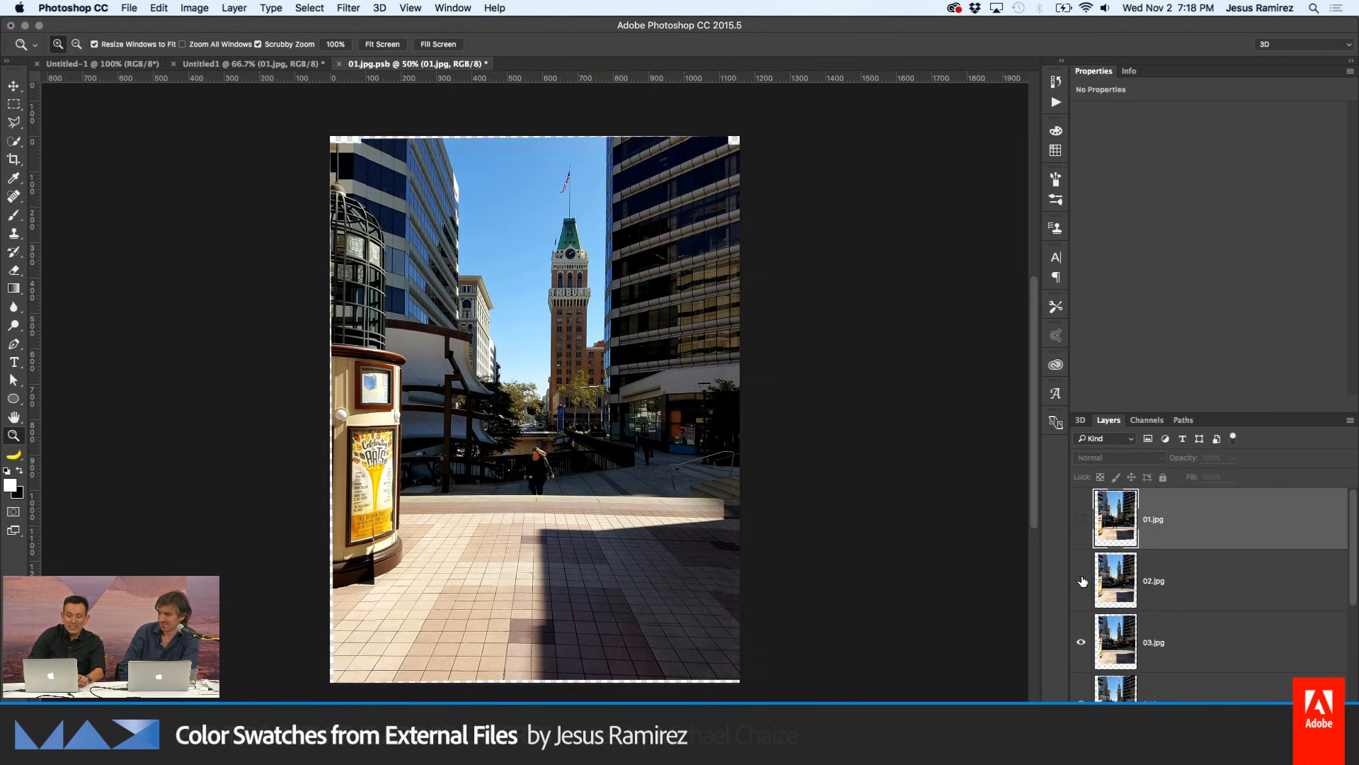
click(1081, 644)
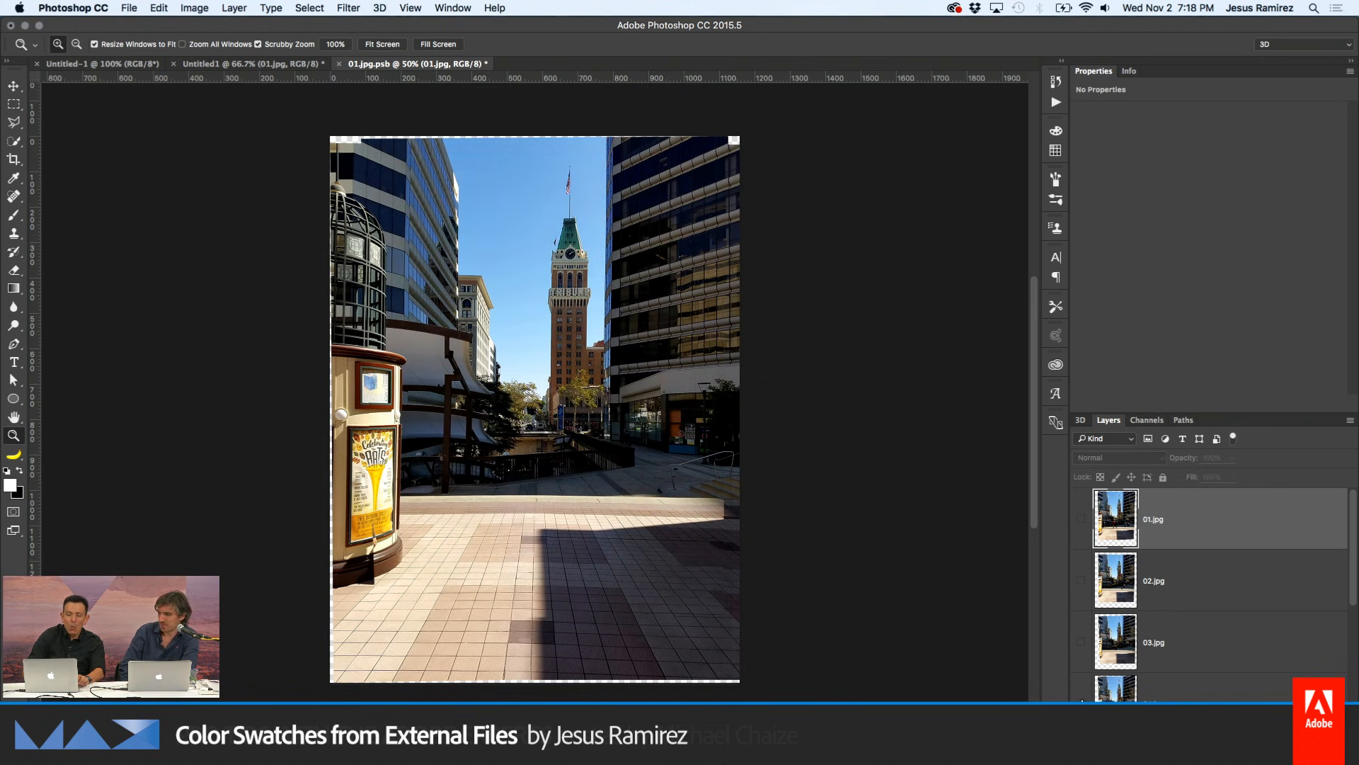
click(1081, 581)
click(1081, 521)
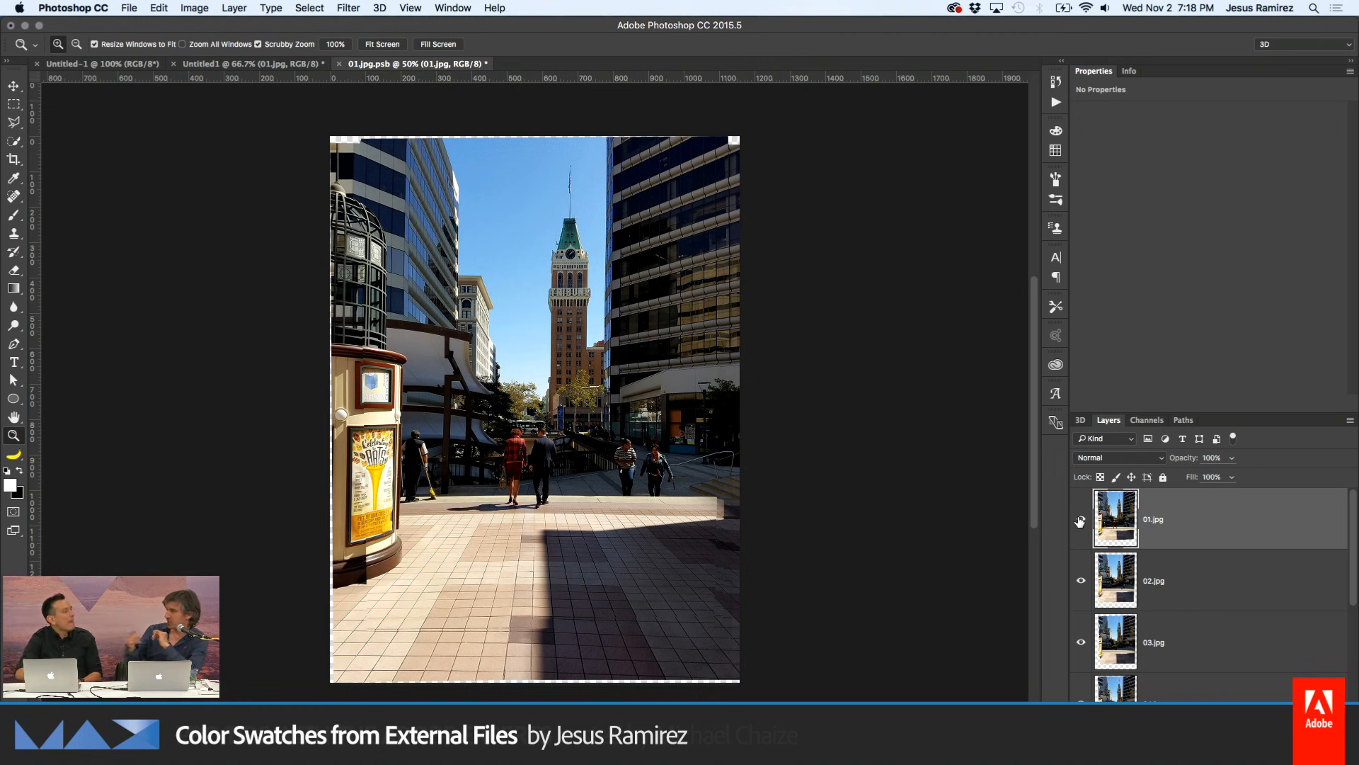
click(1080, 521)
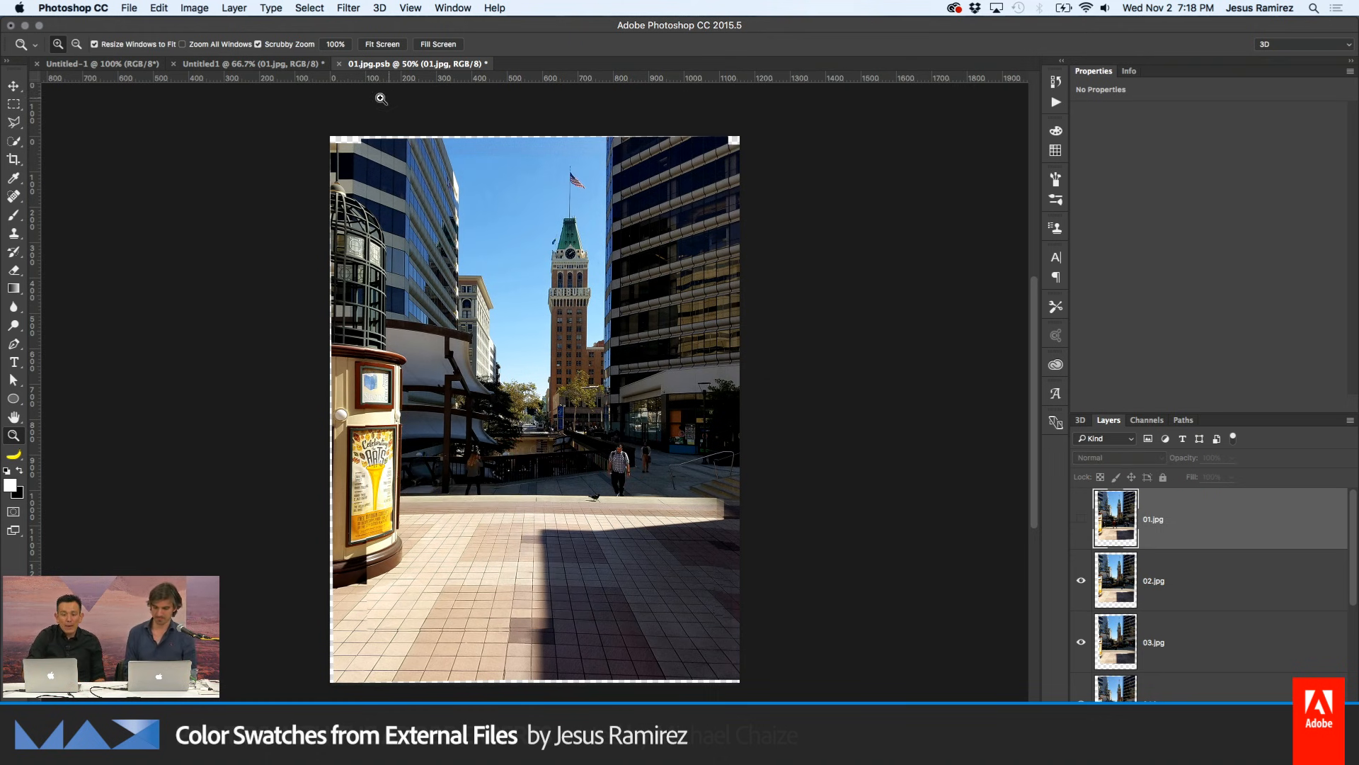
click(339, 65)
click(637, 266)
Check the center of the stacked plaza photo again for leftover people and pull back to the wider scene
drag(545, 437, 498, 425)
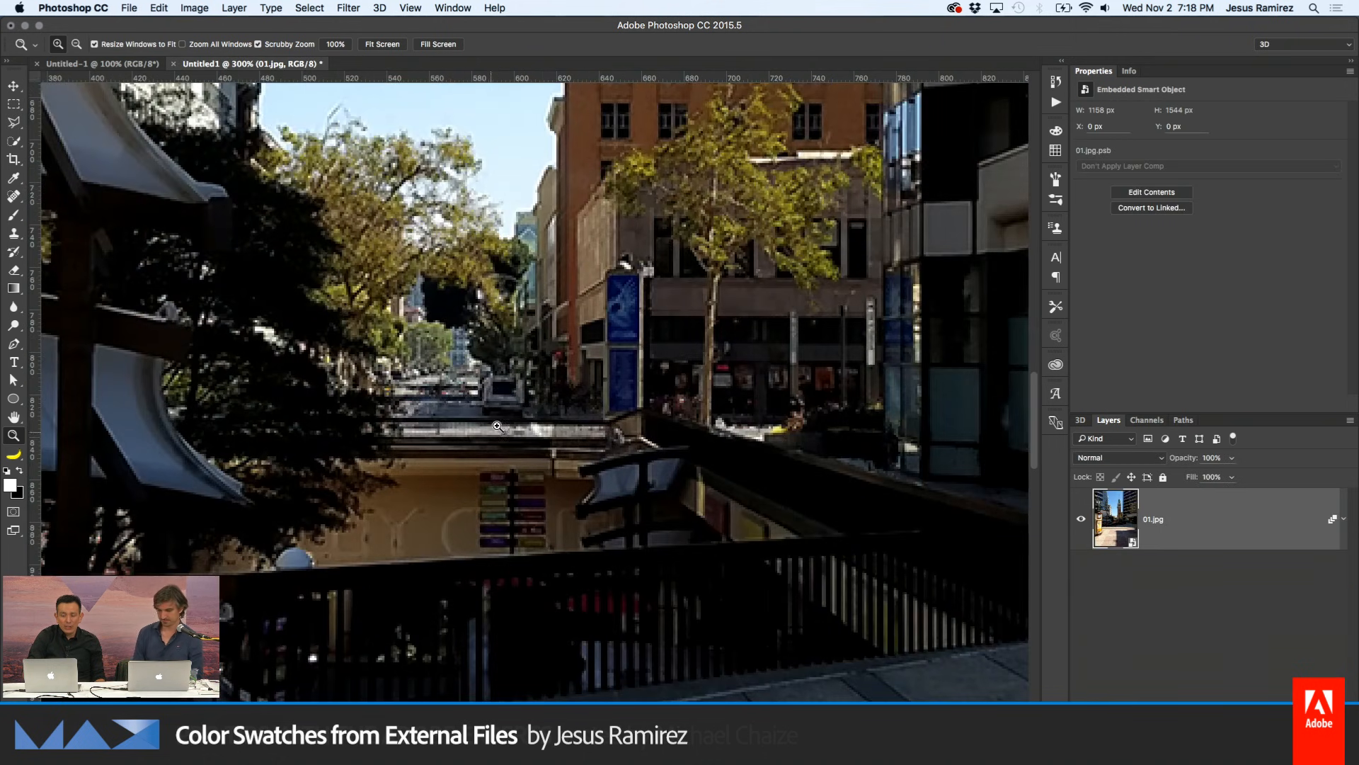
alt+click(628, 432)
alt+click(628, 432)
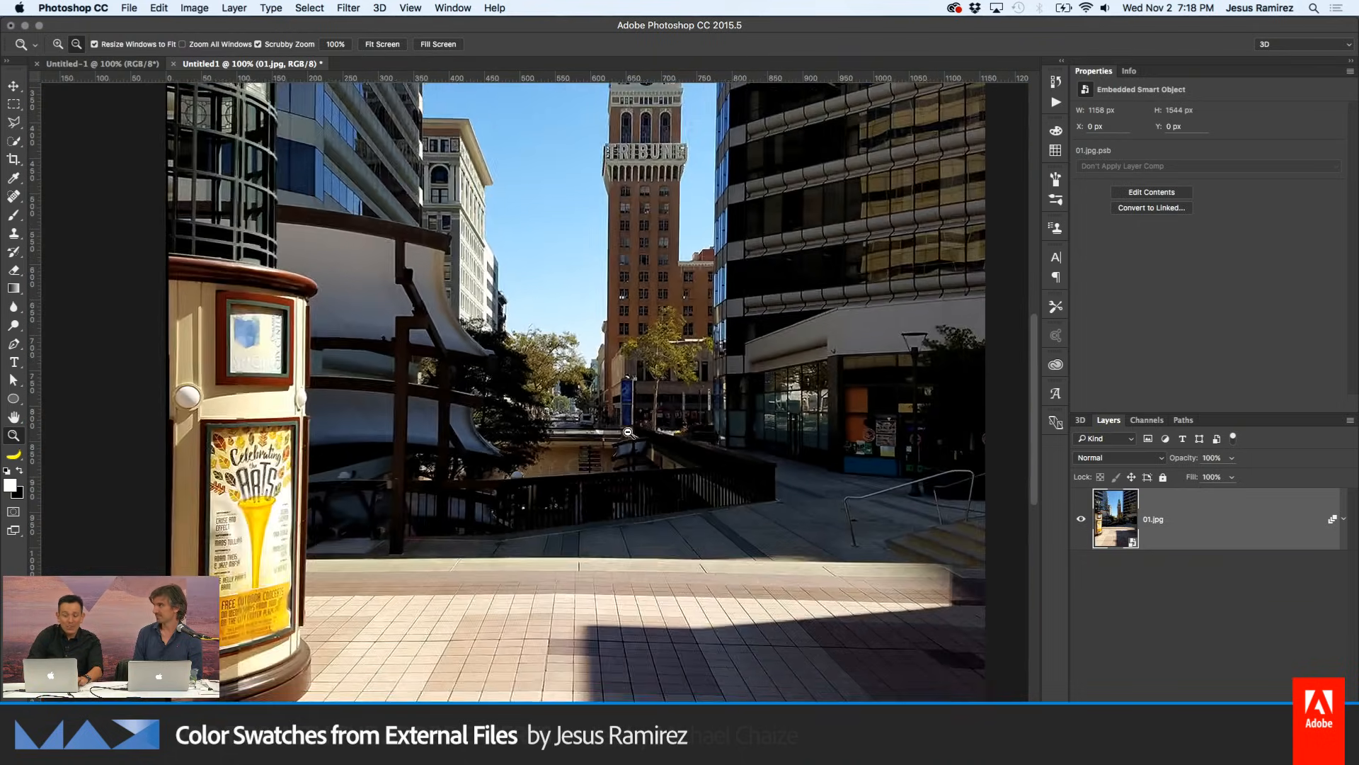
alt+click(628, 432)
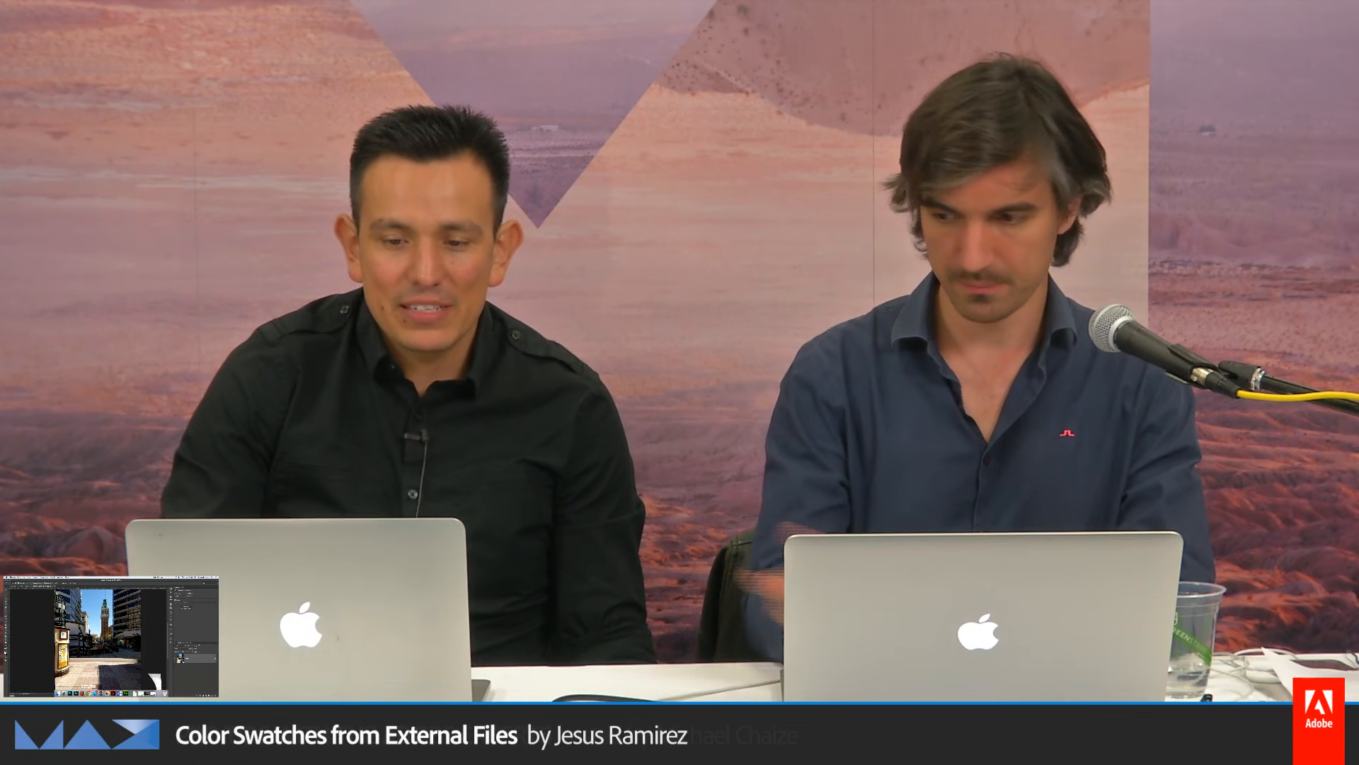
Switch to Chrome, load ptcvids.com, dismiss the downloads bar and enlarge the browser window to nearly the full screen
click(88, 693)
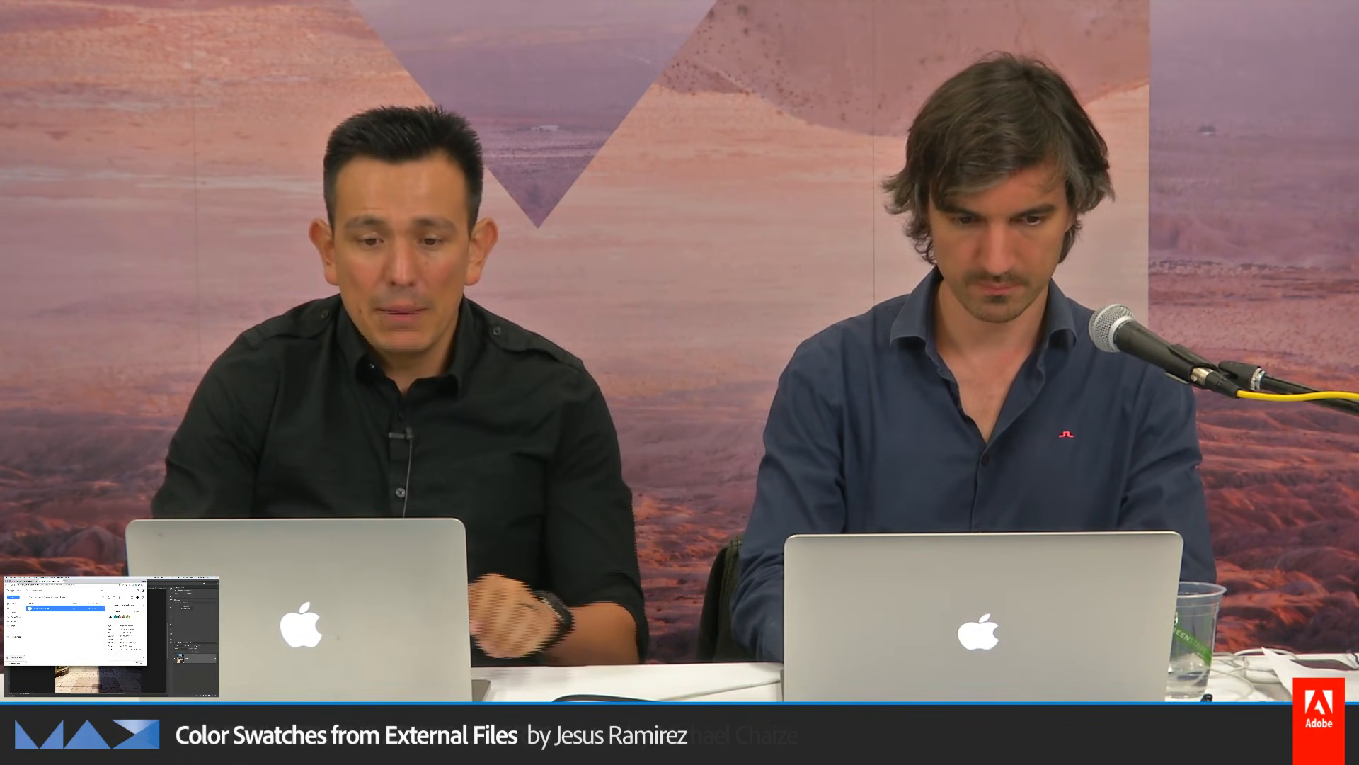
key(super+l)
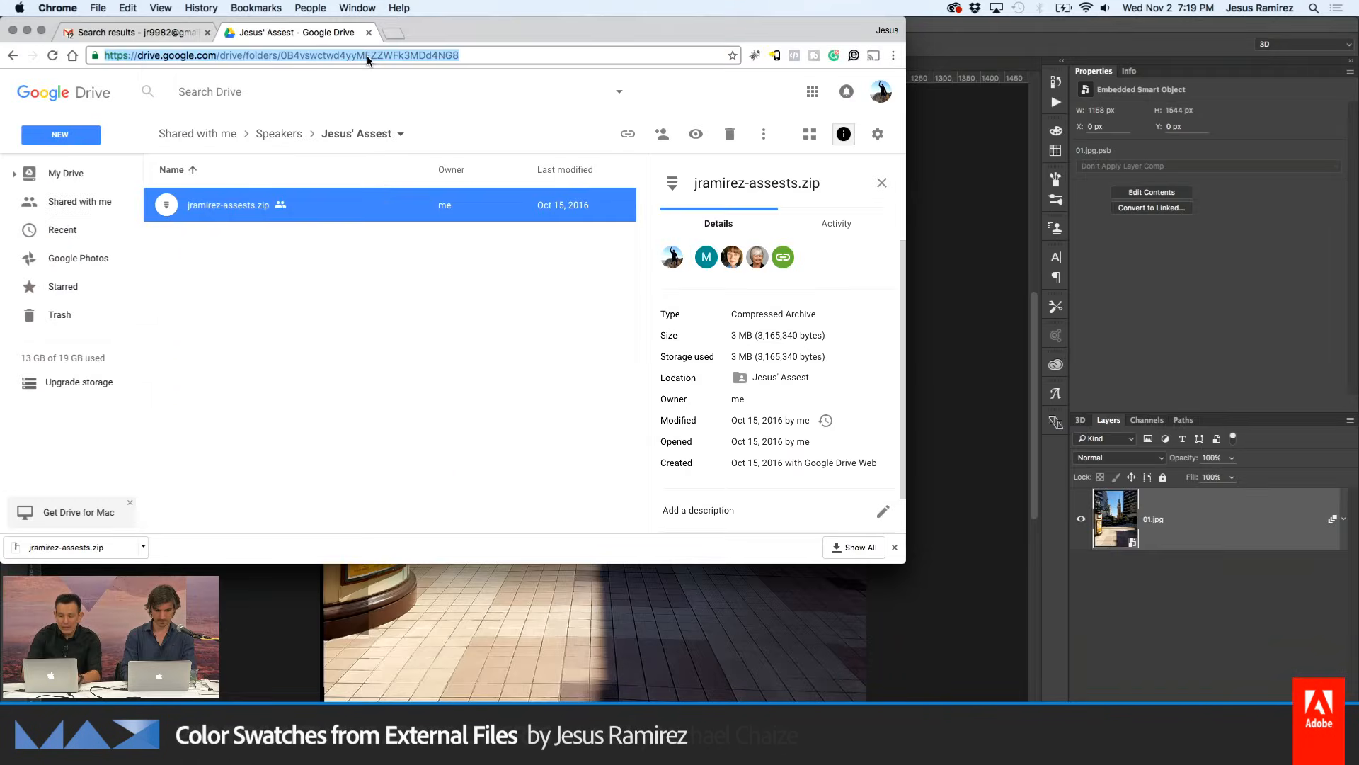
text(ptcvids)
key(Return)
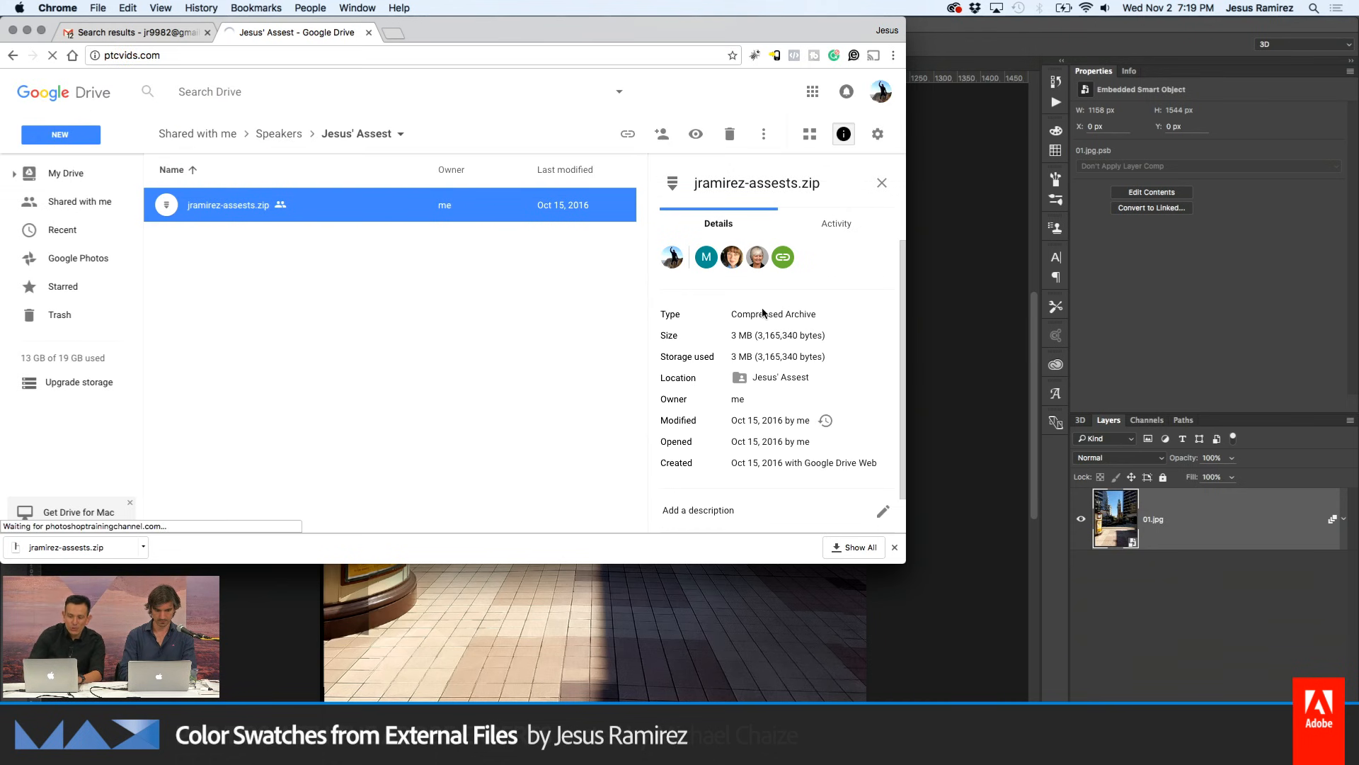
click(895, 548)
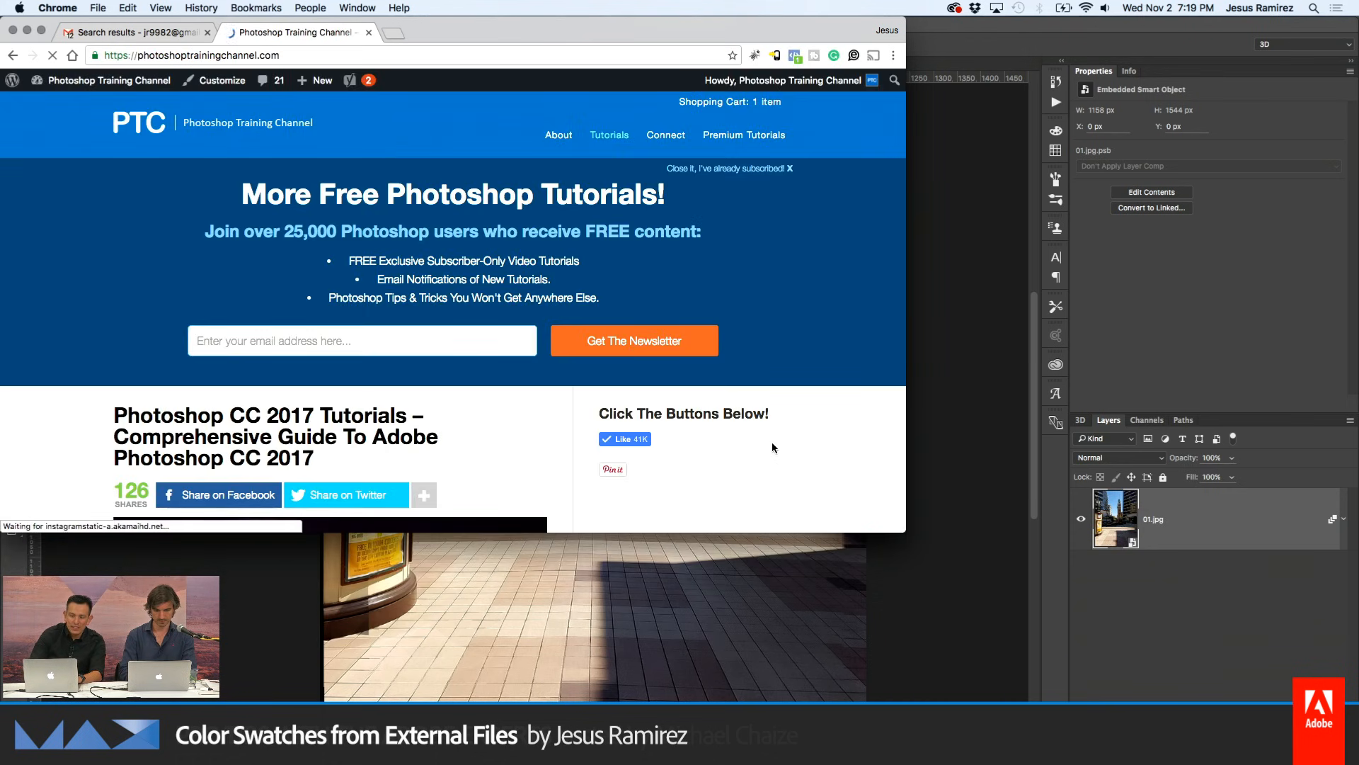
drag(904, 532, 1312, 701)
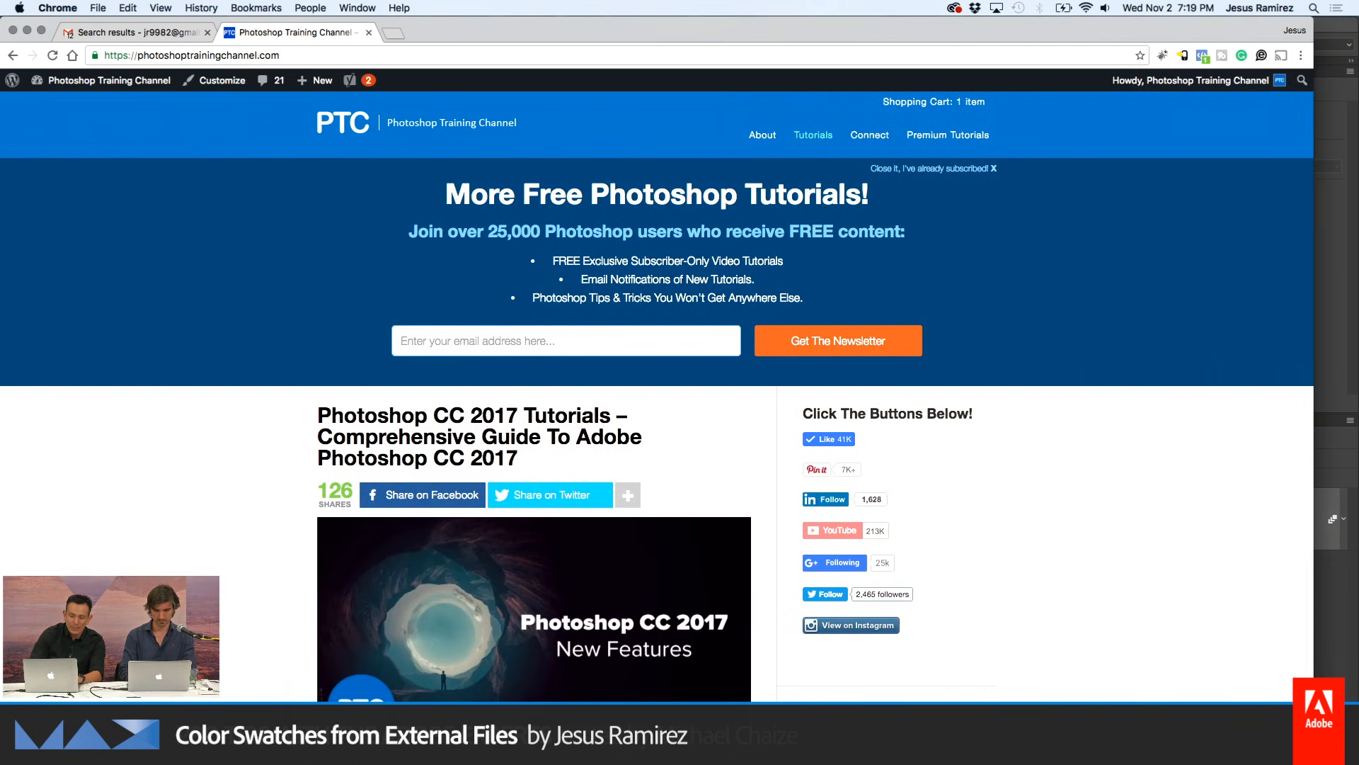
Browse the Photoshop Training Channel home page, follow its Instagram link and view the first post on the profile
scroll(1088, 541, down, 3)
scroll(1089, 542, down, 15)
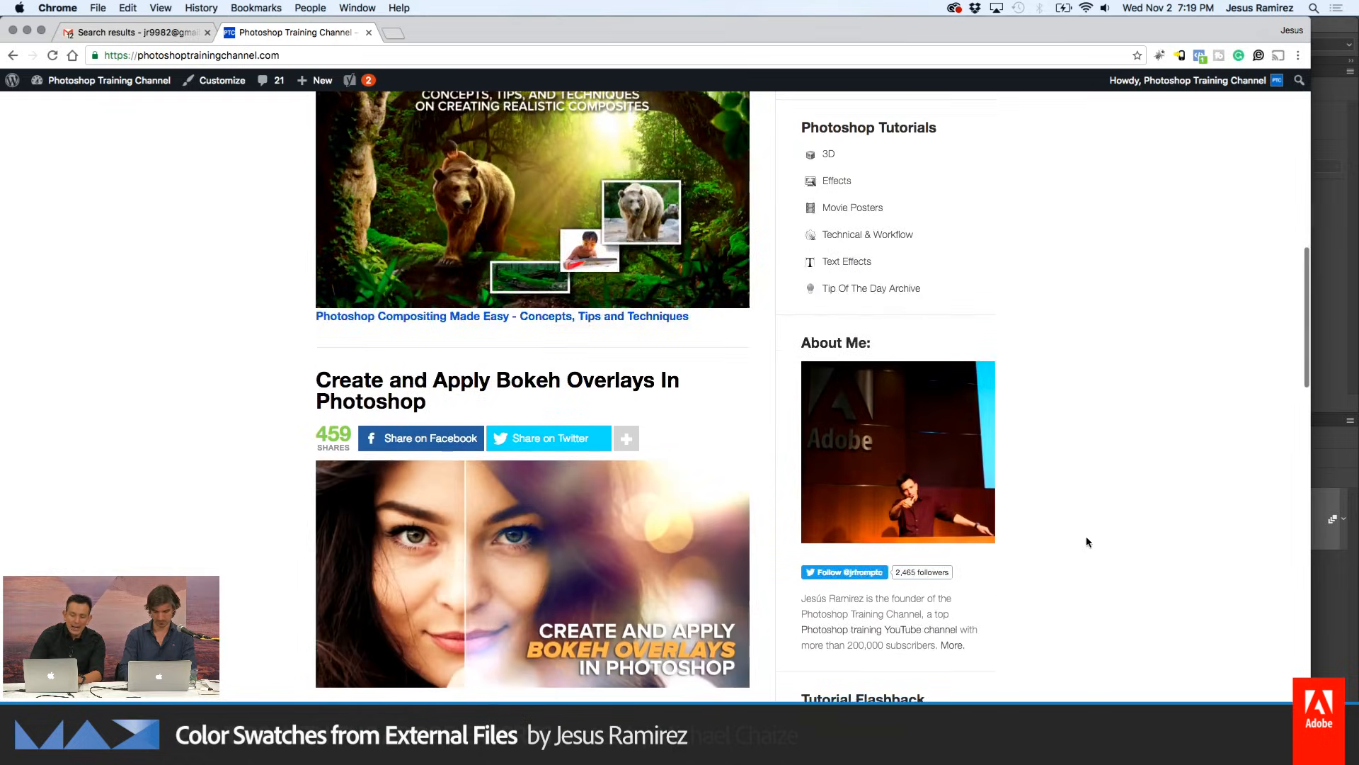
scroll(1088, 542, up, 15)
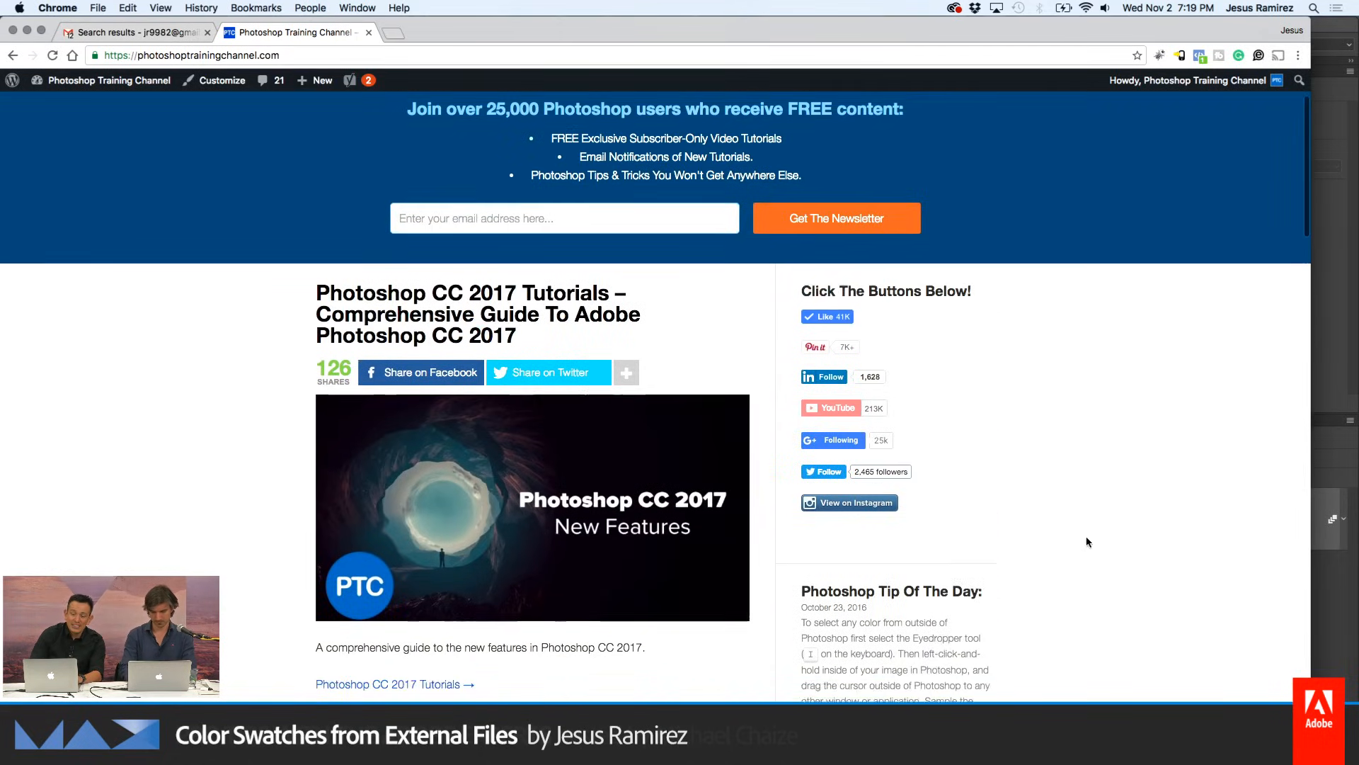
scroll(1088, 542, down, 2)
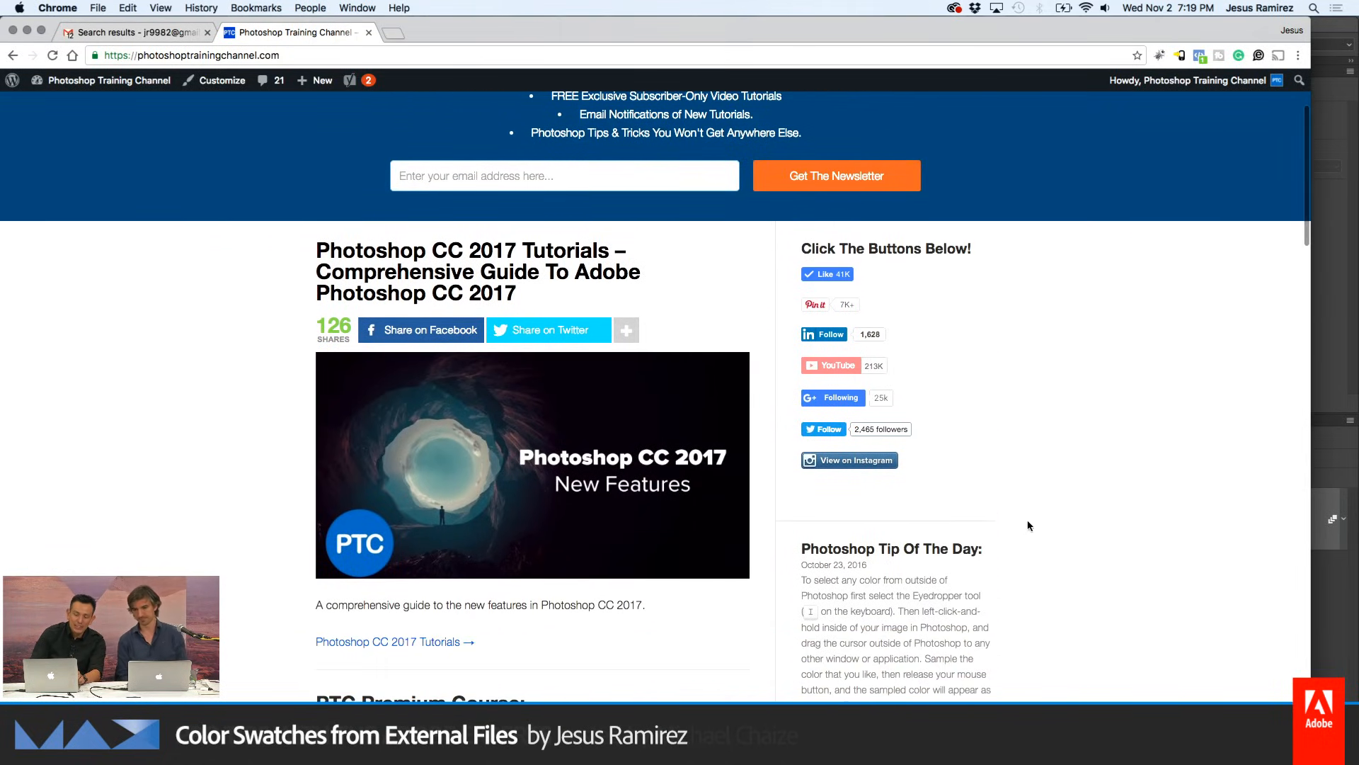
click(869, 473)
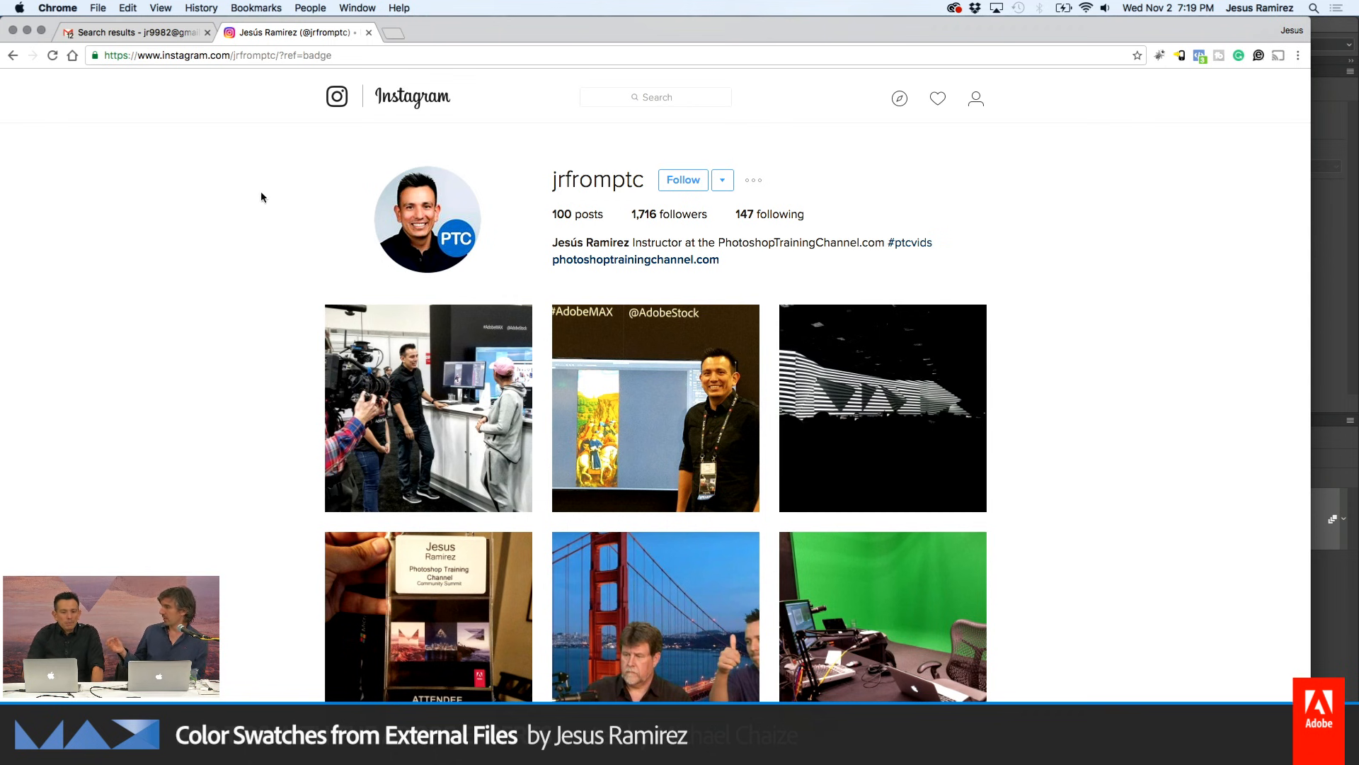
click(423, 360)
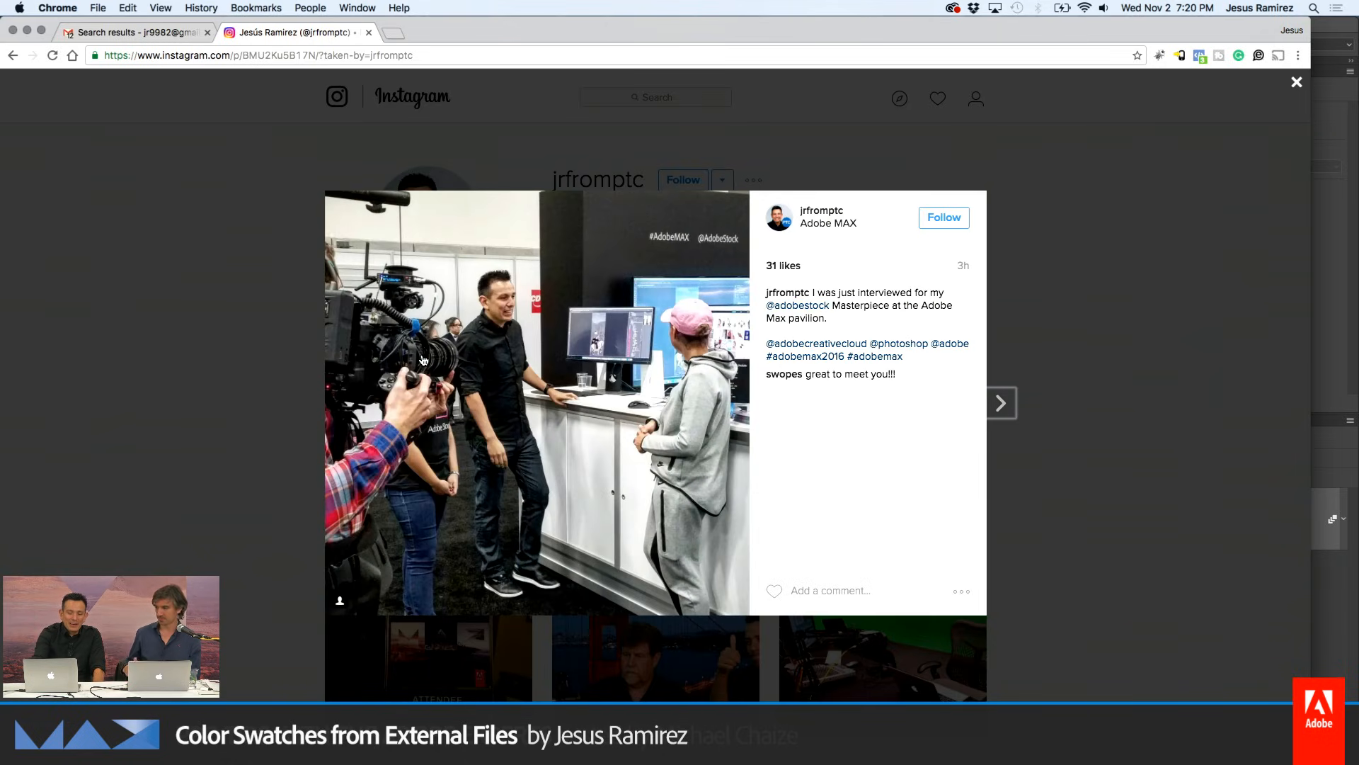